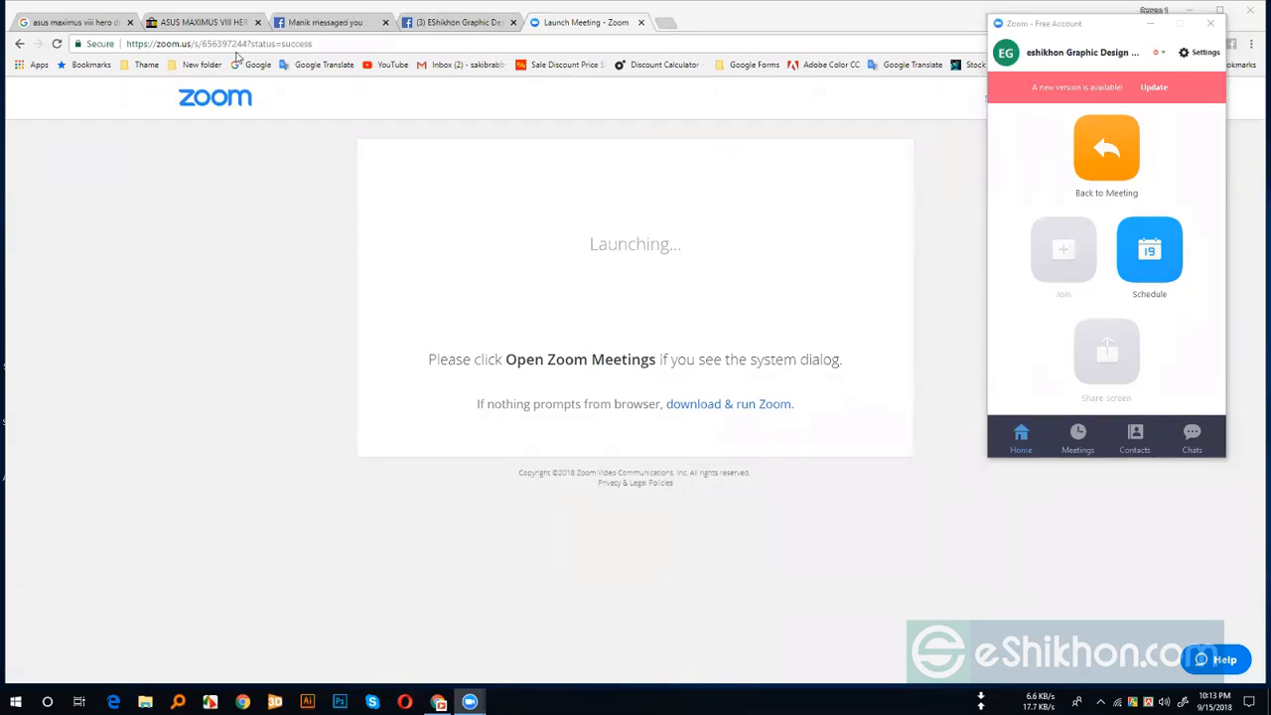
- Copy the Zoom meeting link from the page address, leaving out the status parameter
drag(247, 43, 128, 42)
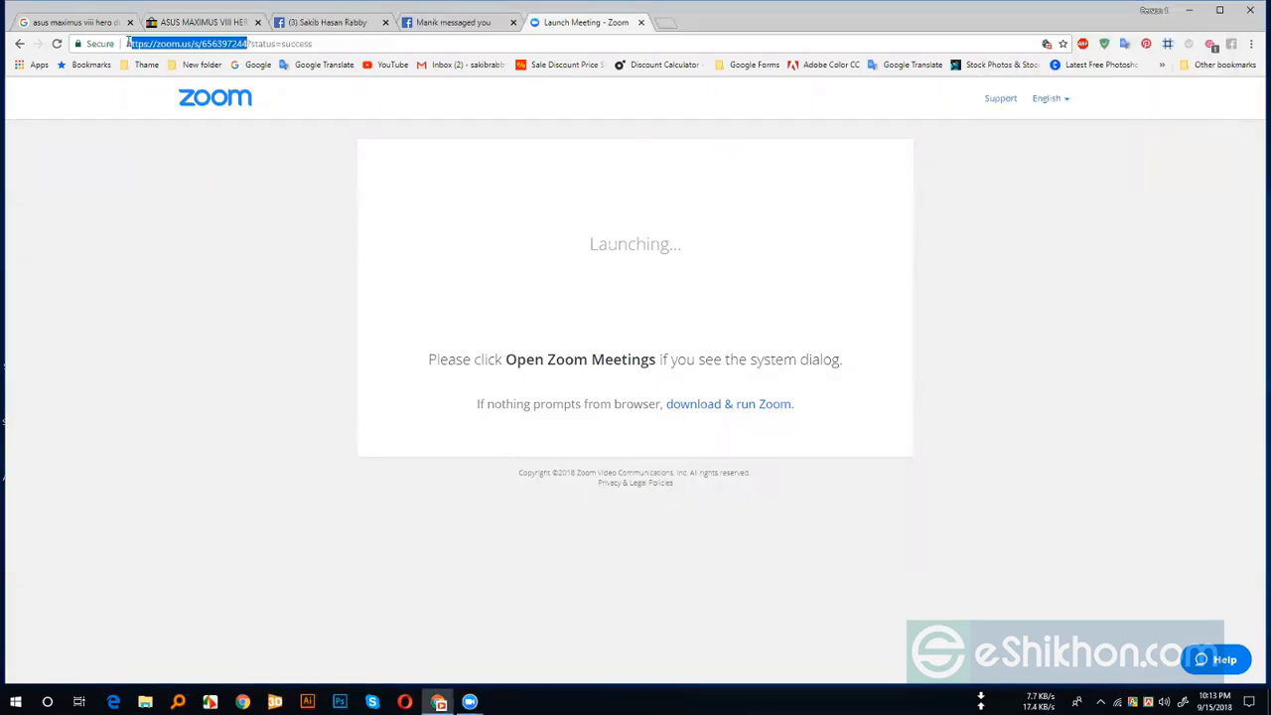
right_click(142, 42)
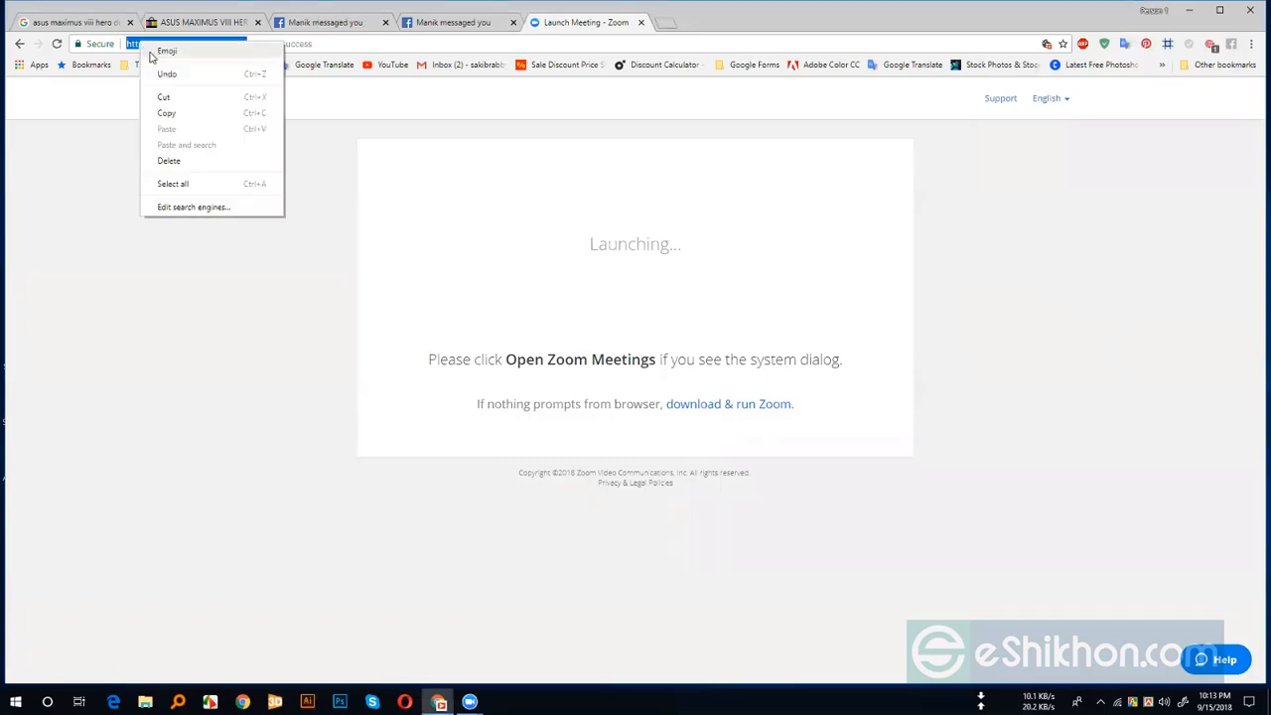
click(165, 115)
- Switch to the EShikhon Graphic Design Course Facebook group page and close both open chat windows
click(452, 21)
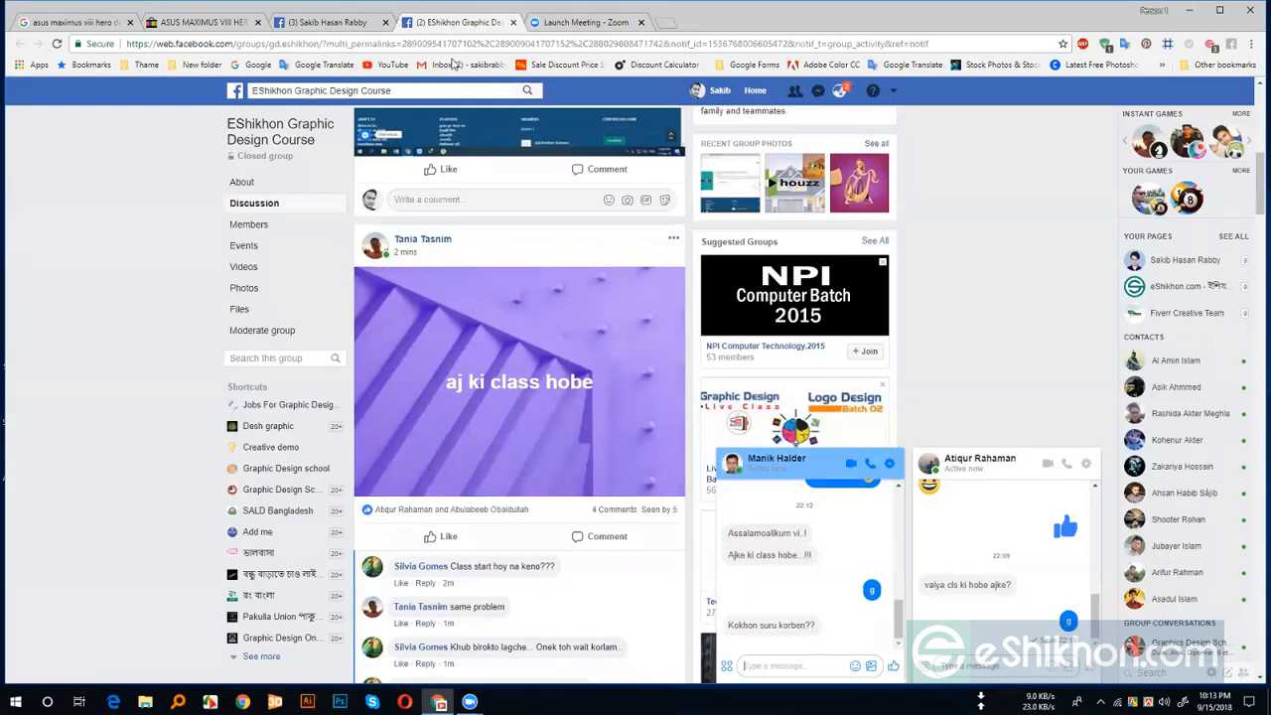
click(902, 450)
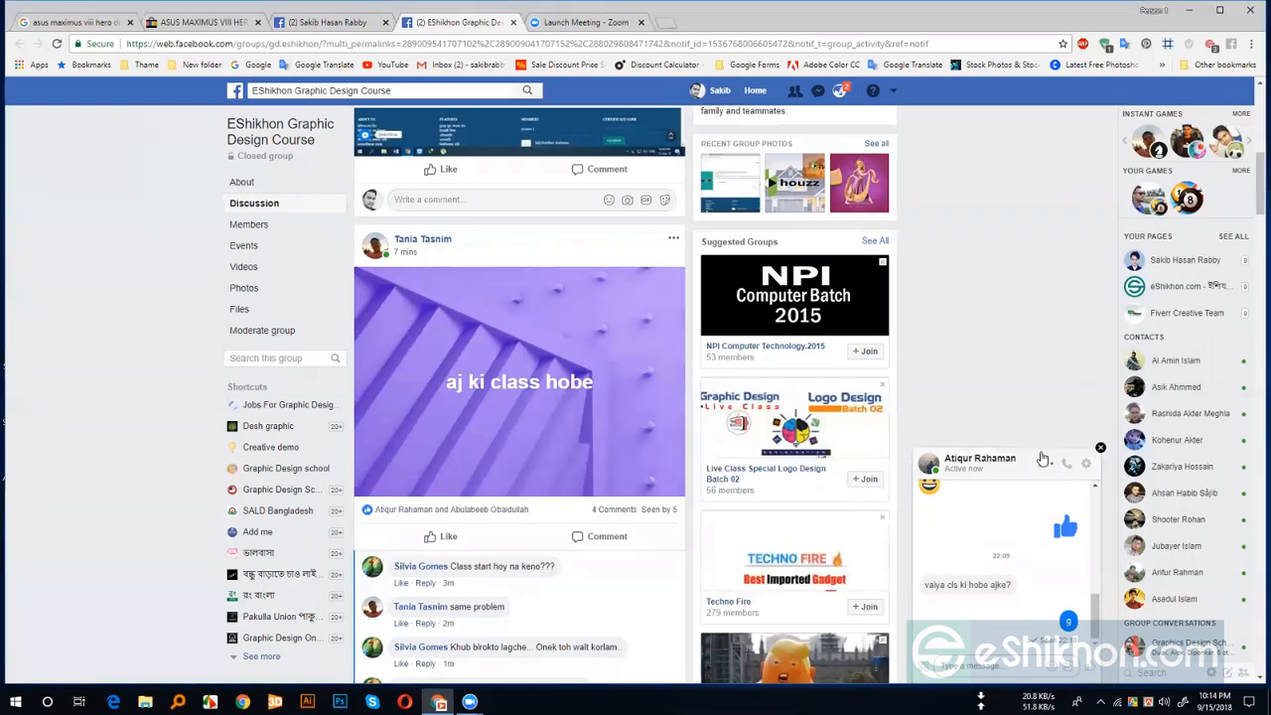
click(1100, 447)
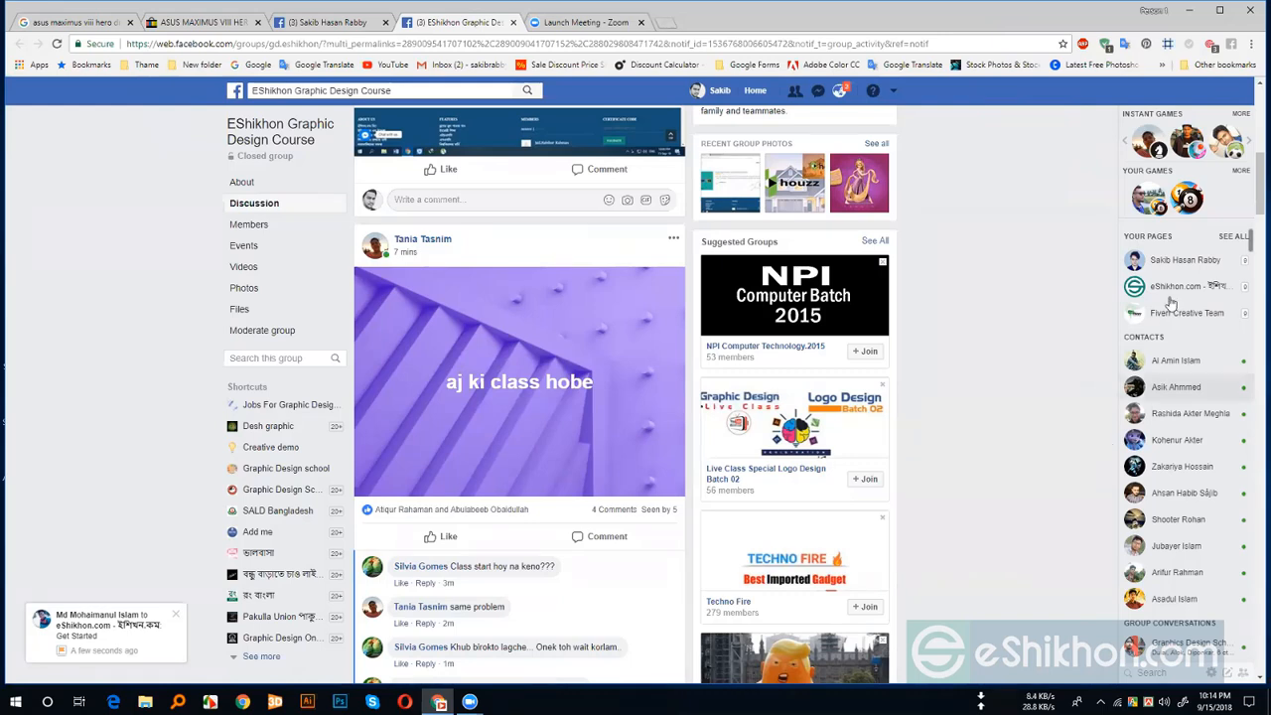
- Minimize the browser and the Zoom window to clear the desktop
click(1191, 10)
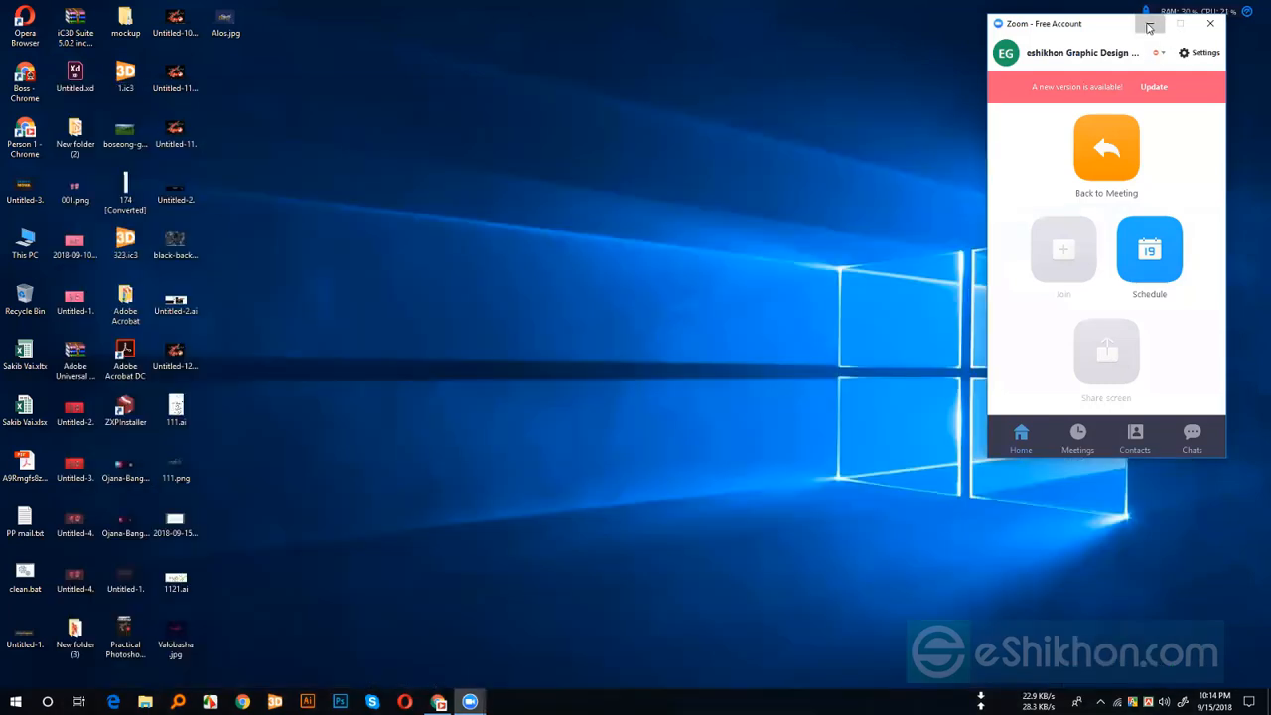
click(1152, 23)
right_click(654, 262)
click(584, 302)
right_click(418, 164)
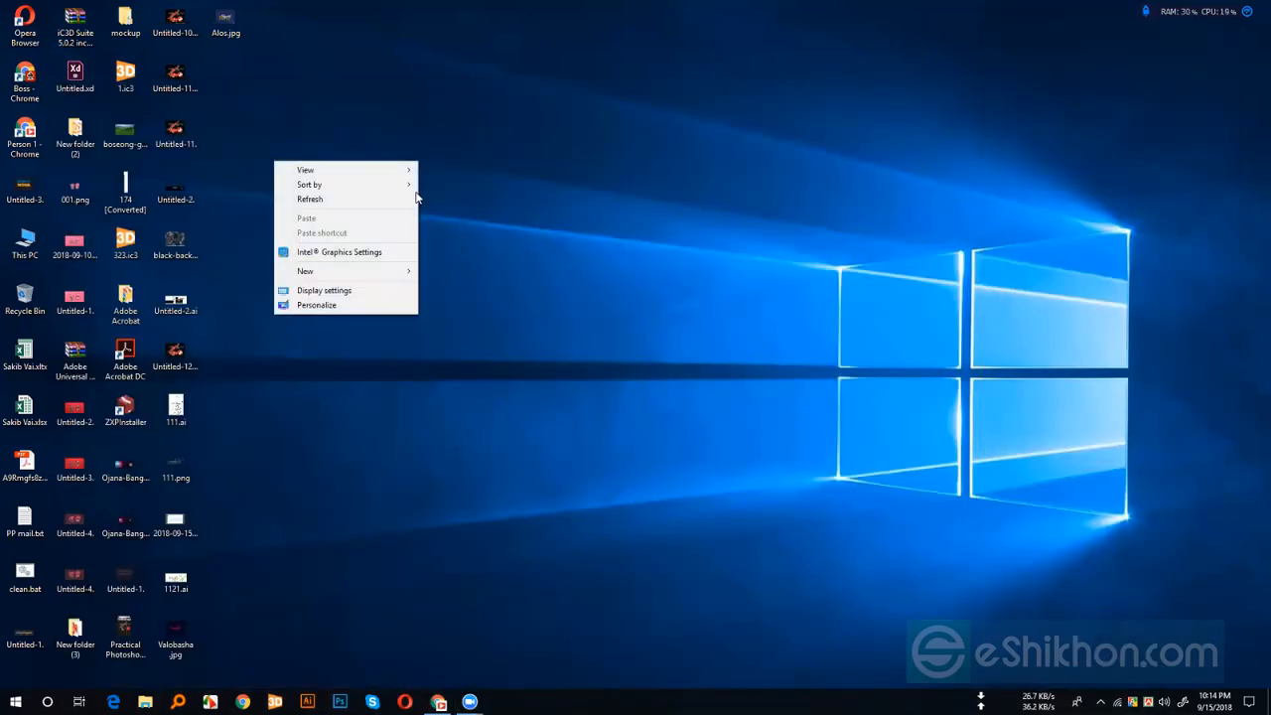
click(402, 200)
right_click(431, 145)
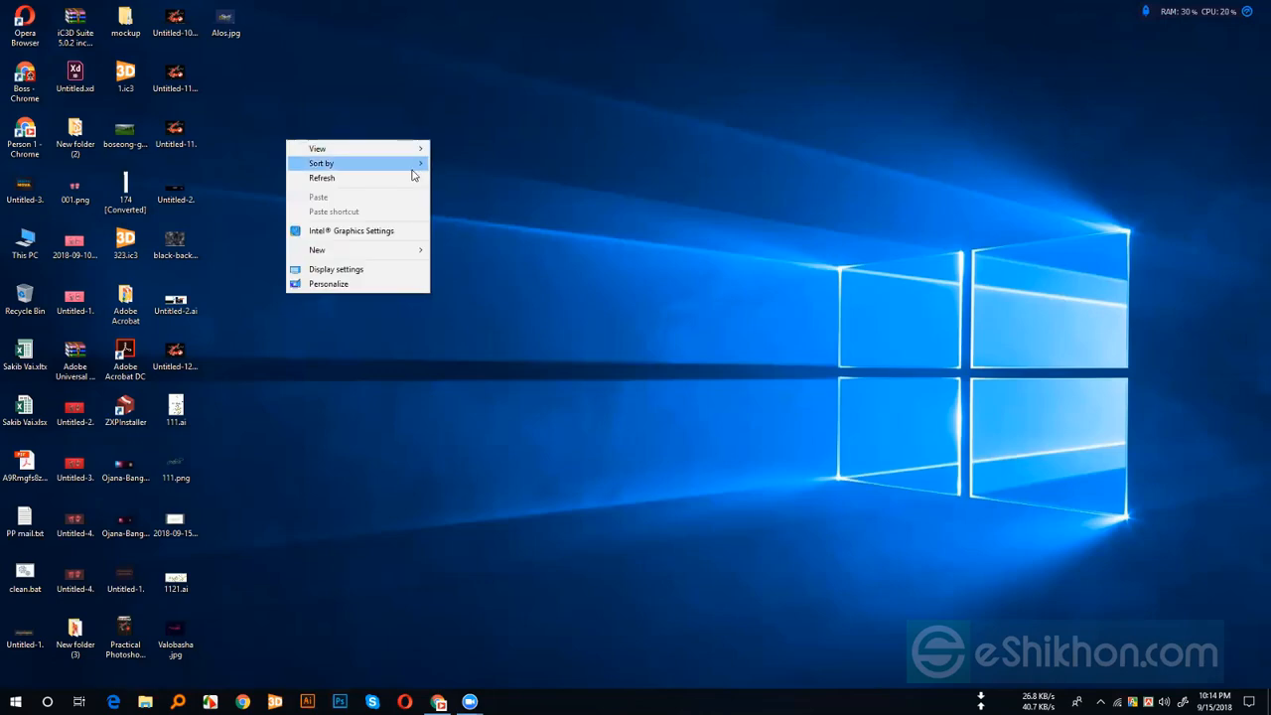
click(417, 176)
right_click(383, 134)
click(373, 172)
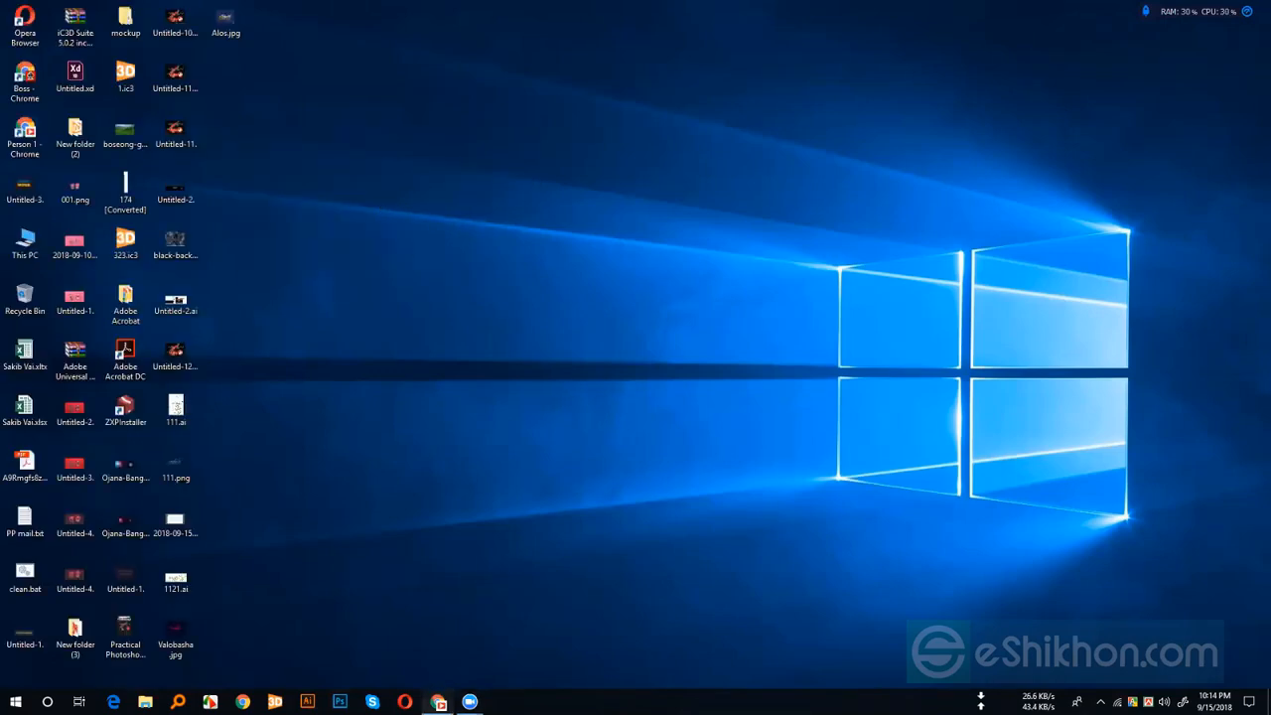
- Check the Facebook notifications in the browser and minimize the browser again
click(438, 701)
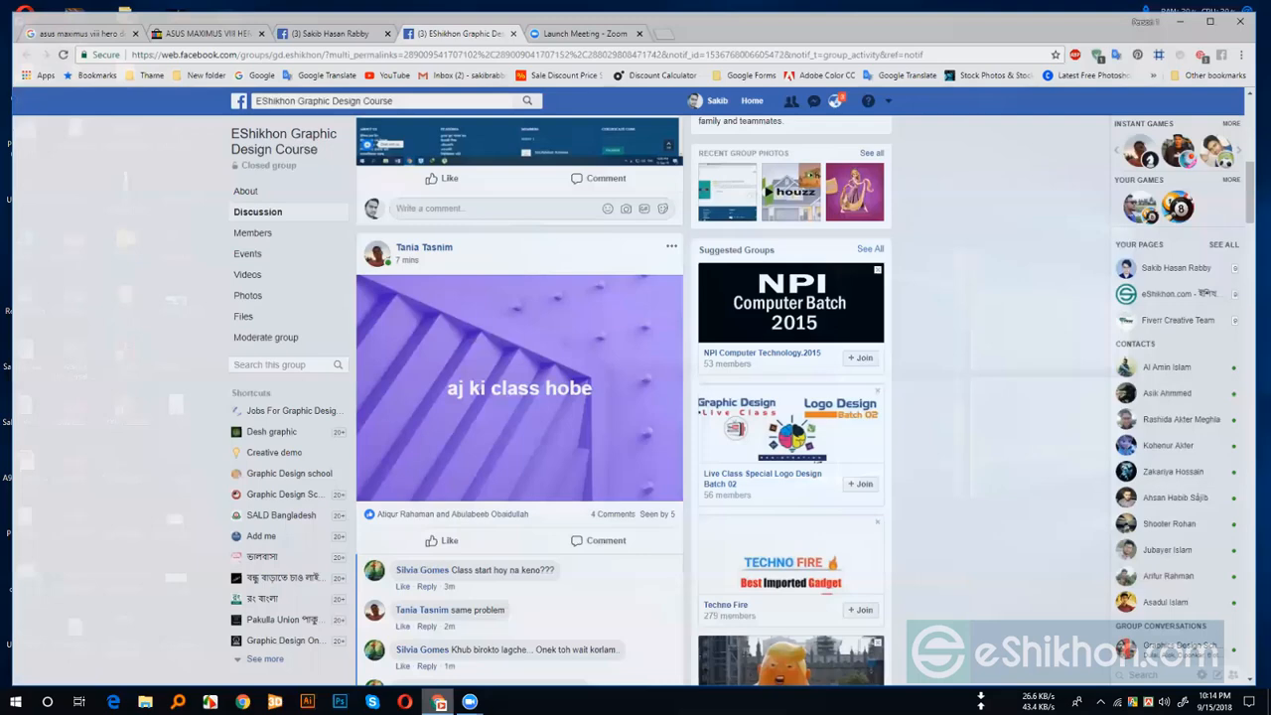
click(844, 96)
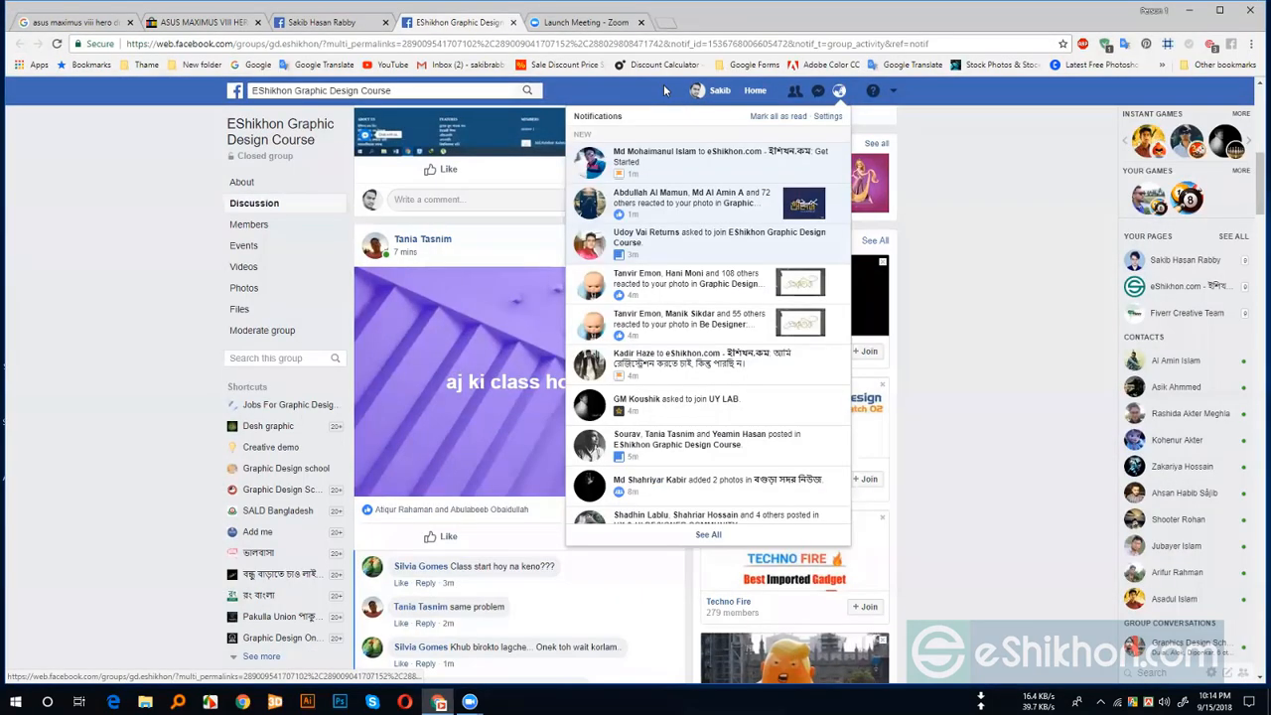
click(664, 91)
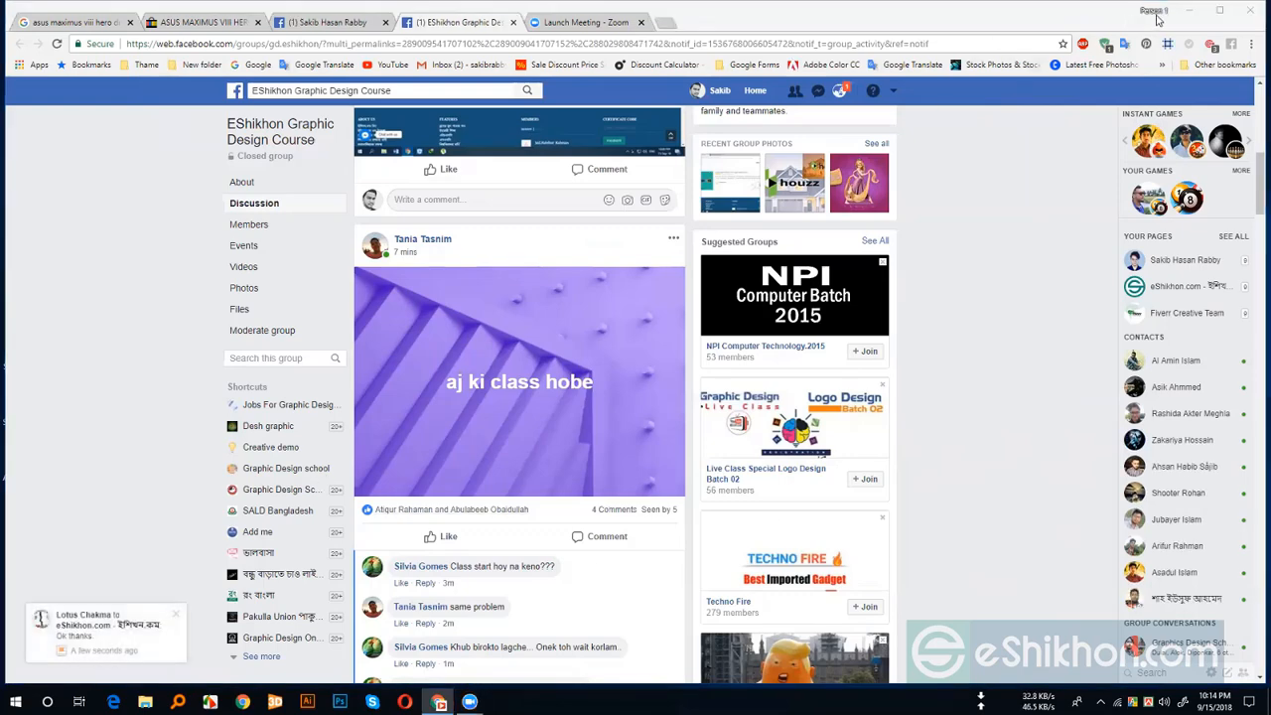
click(1189, 11)
right_click(473, 243)
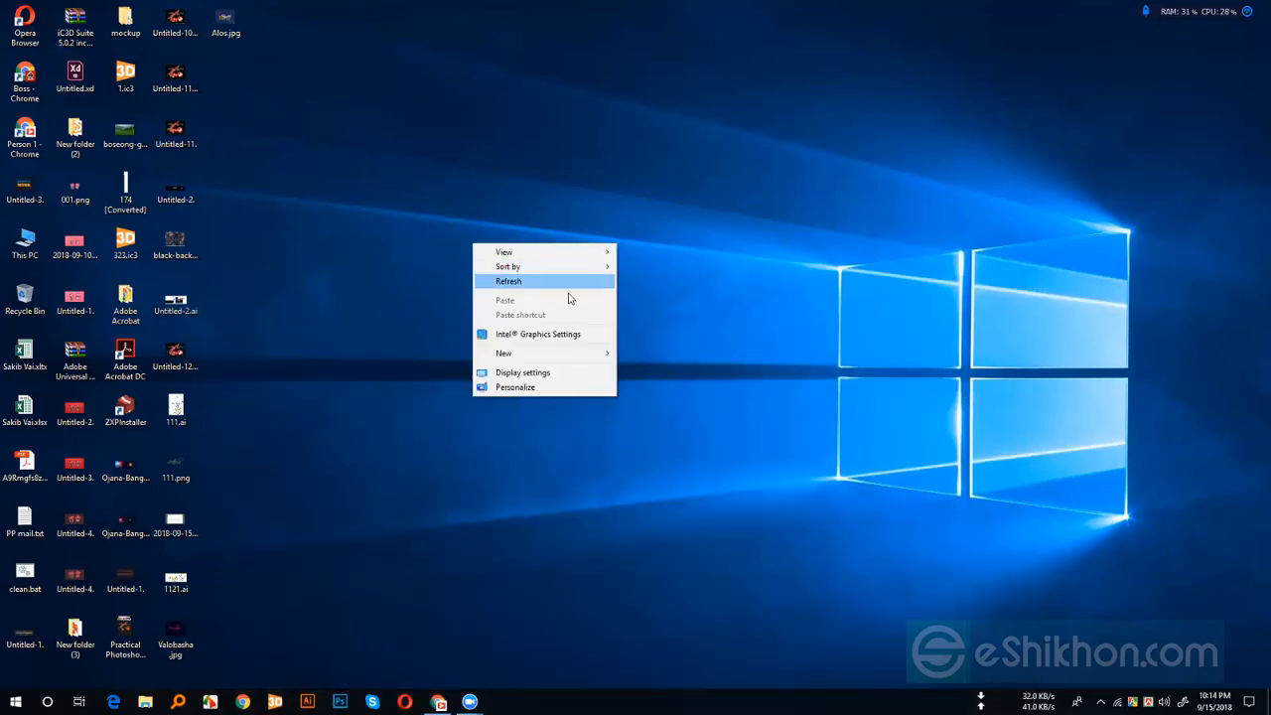
right_click(369, 336)
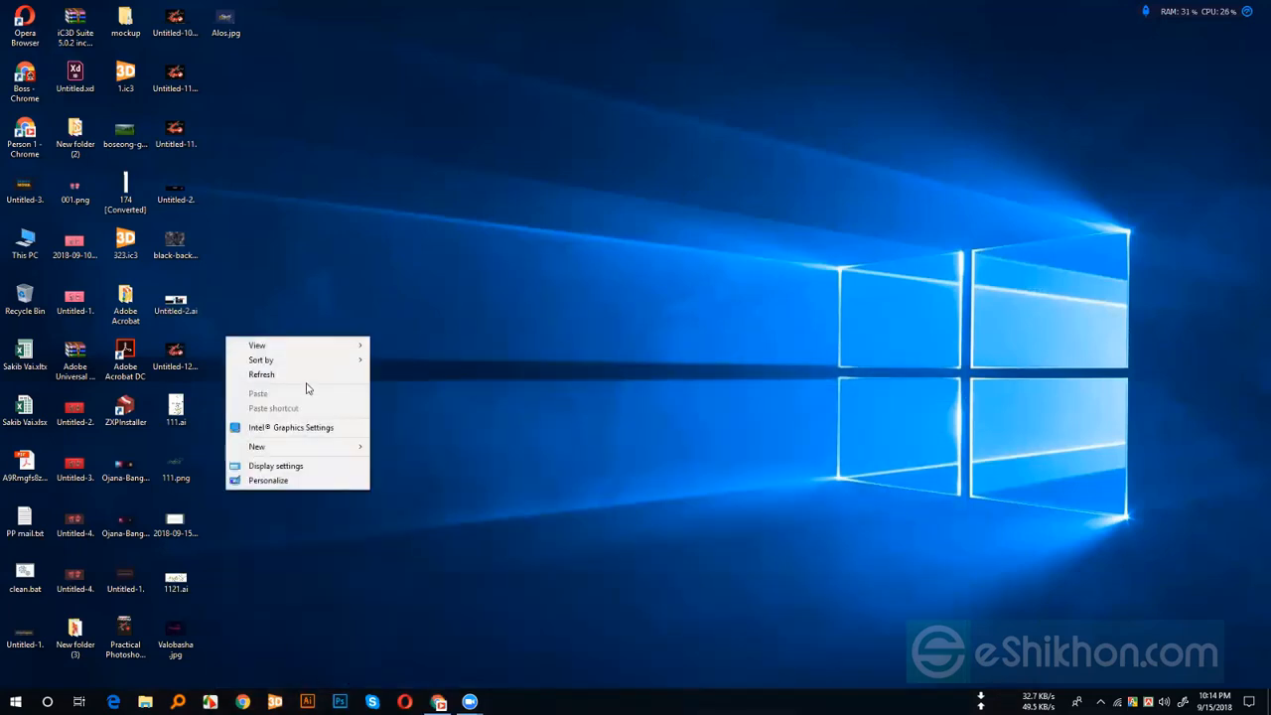
click(304, 376)
right_click(459, 323)
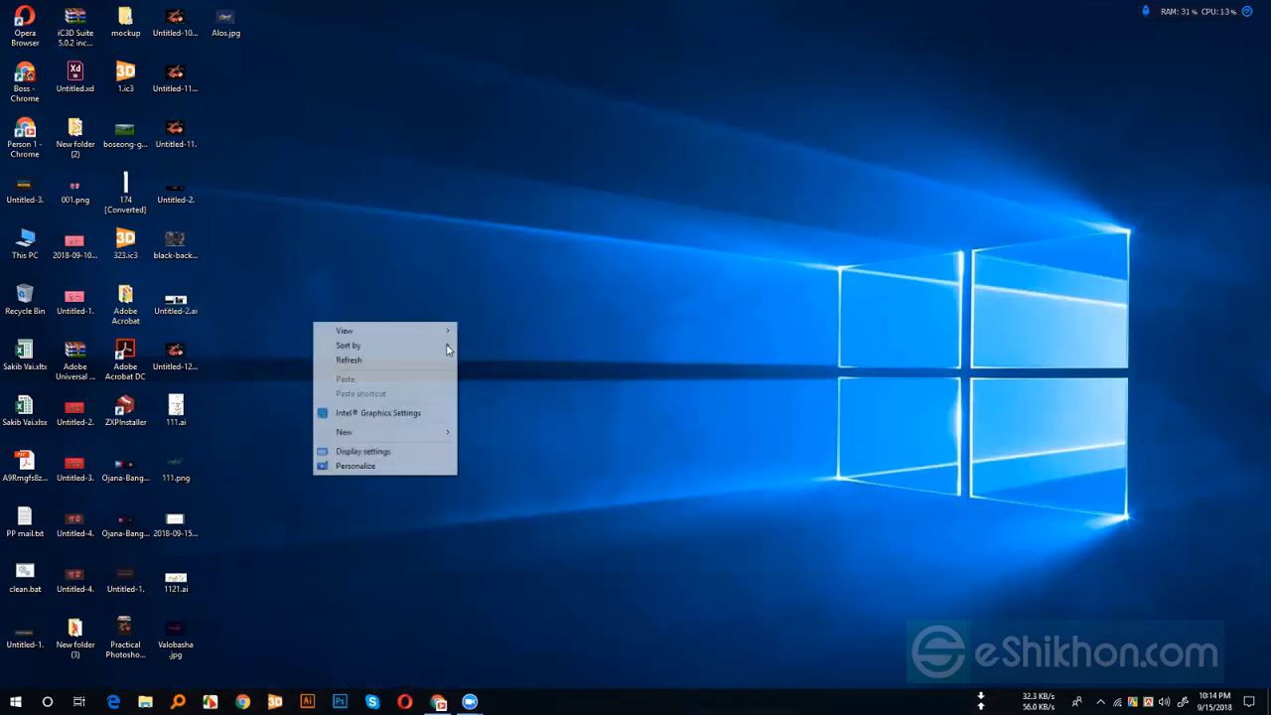
click(418, 364)
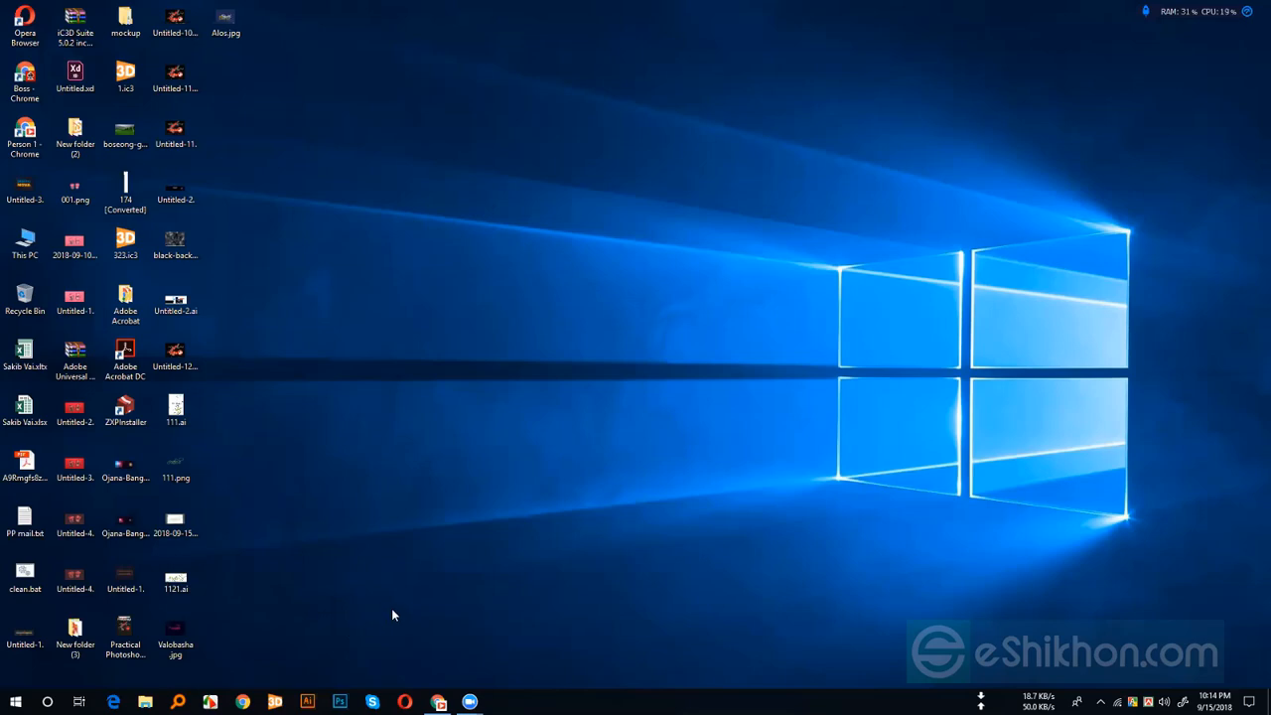
right_click(459, 244)
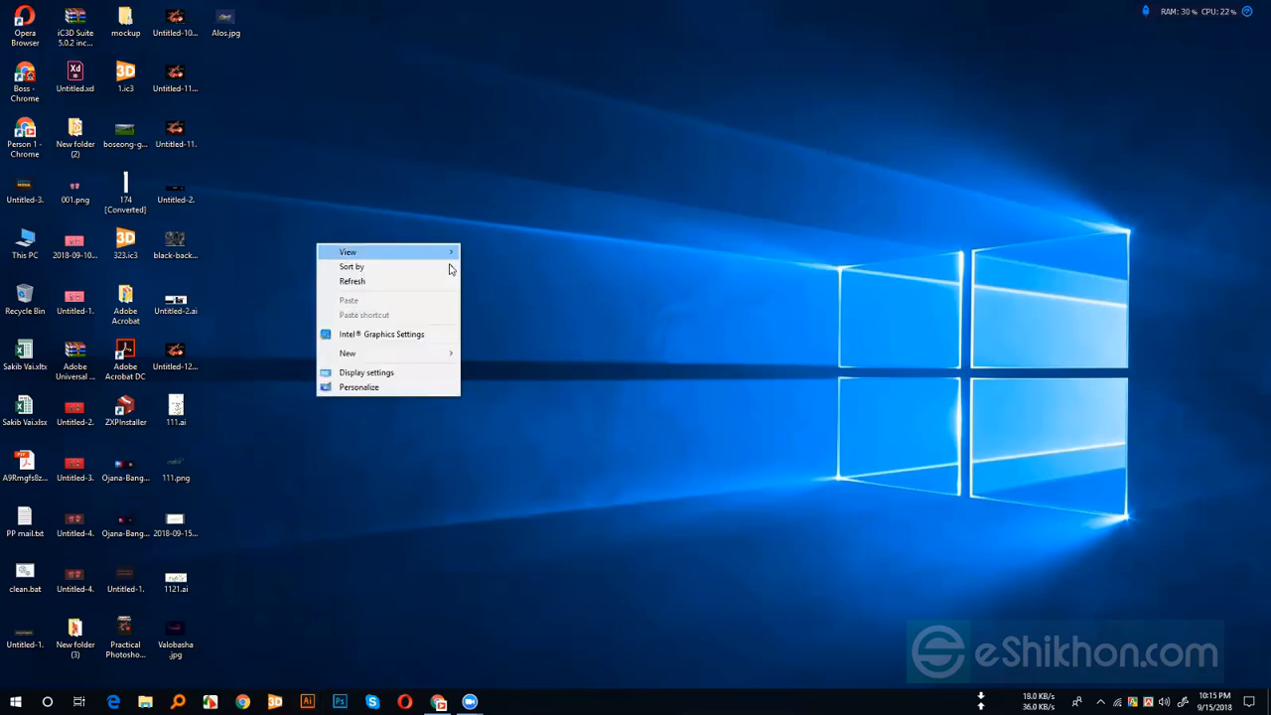
click(426, 282)
right_click(511, 168)
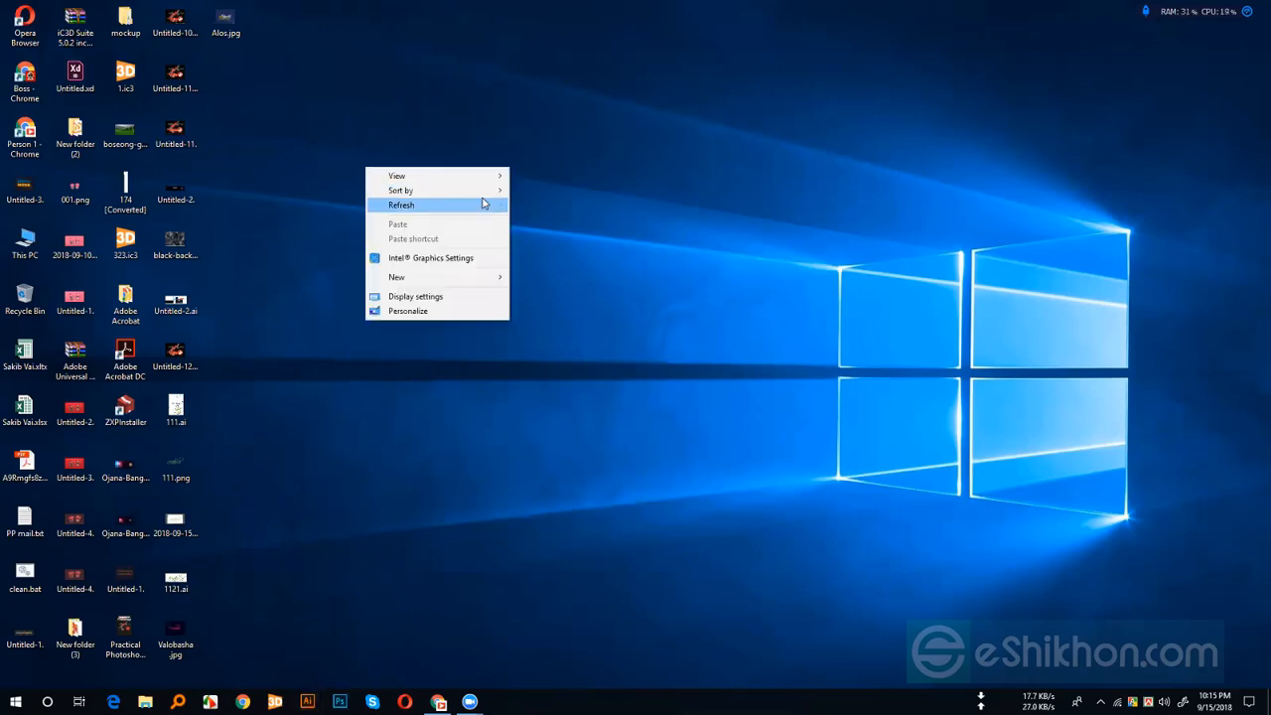
click(483, 203)
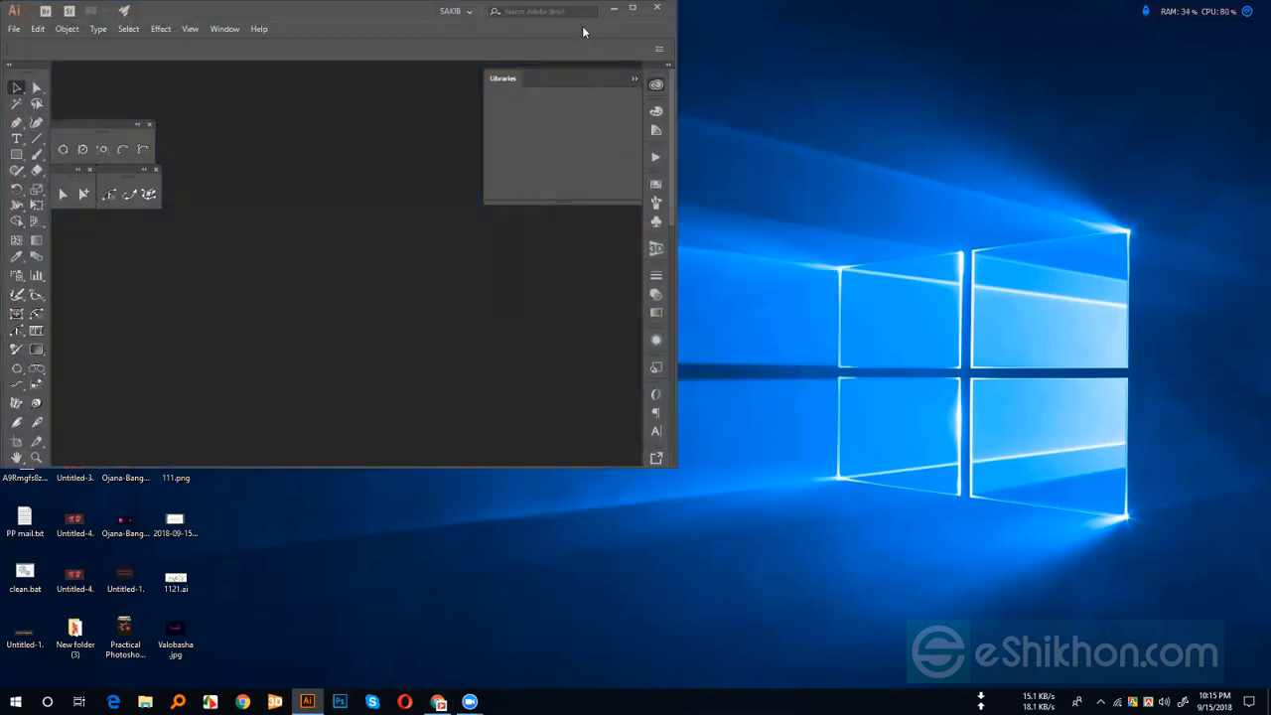
click(661, 132)
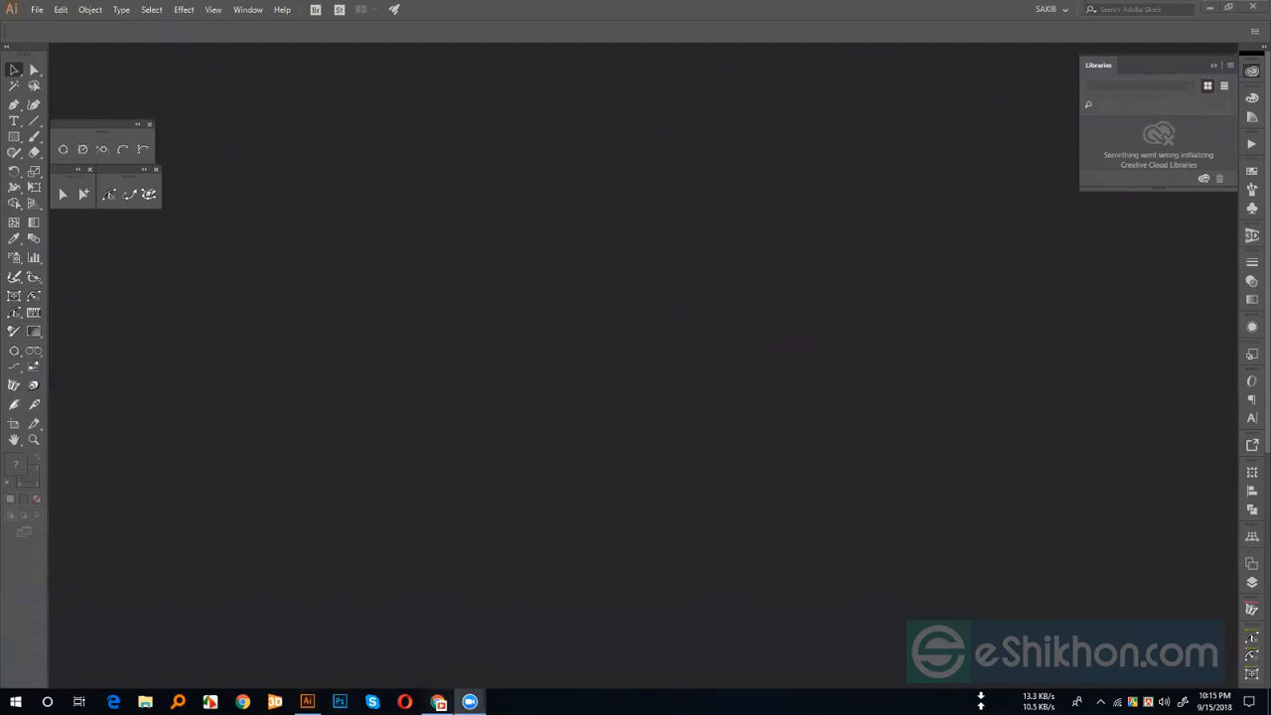
- Switch from Illustrator to the browser and review the latest Facebook notifications
click(438, 702)
click(840, 91)
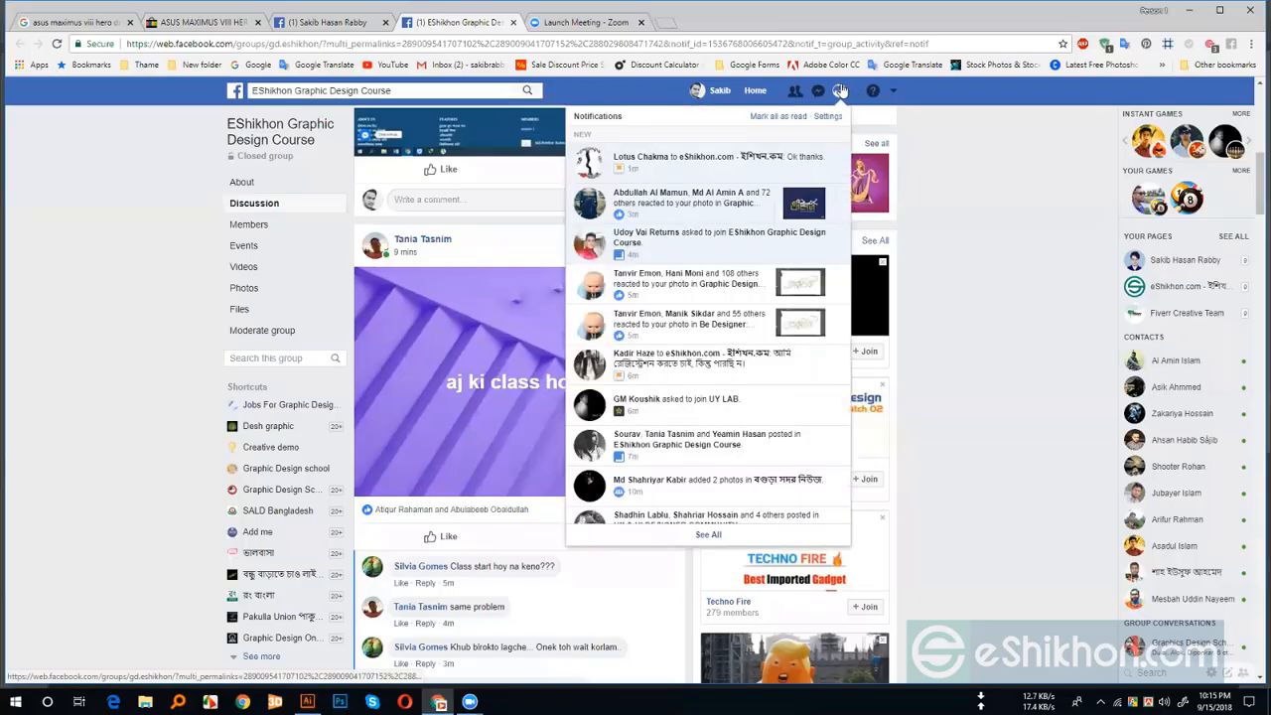
click(664, 91)
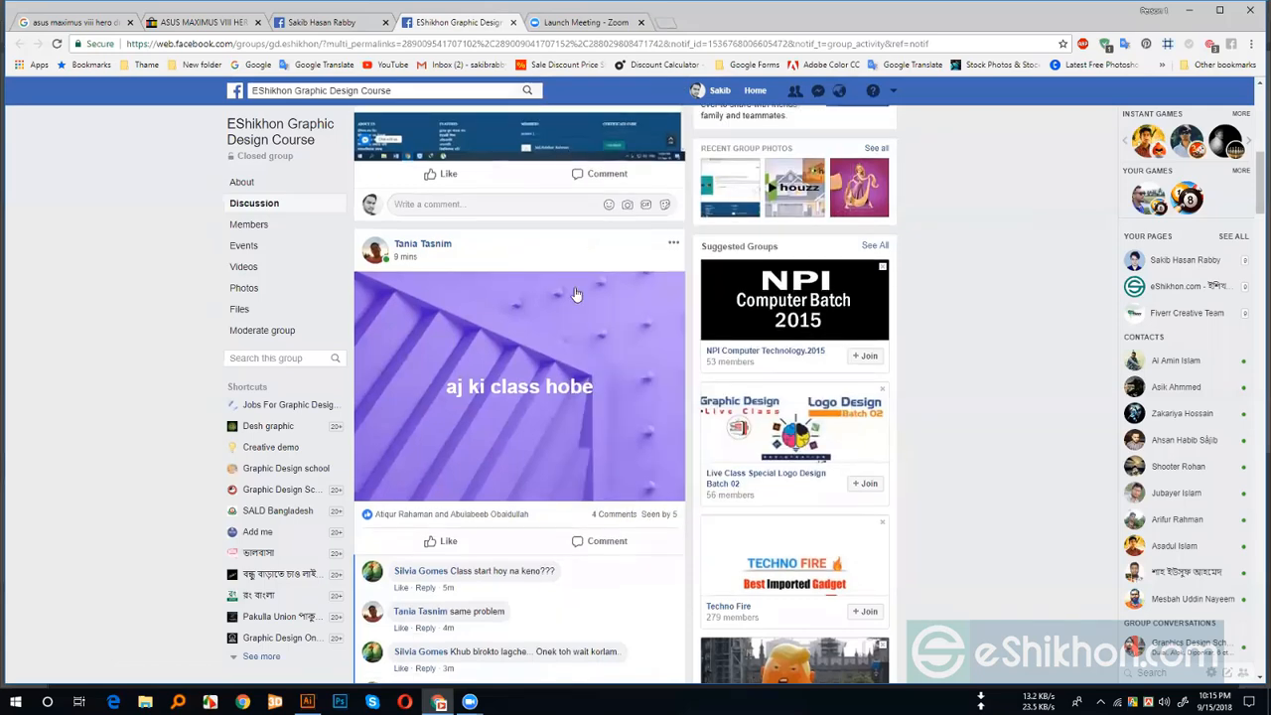
- Open the EShikhon Graphic Design Course group's main page and read through its recent posts and comments
click(316, 127)
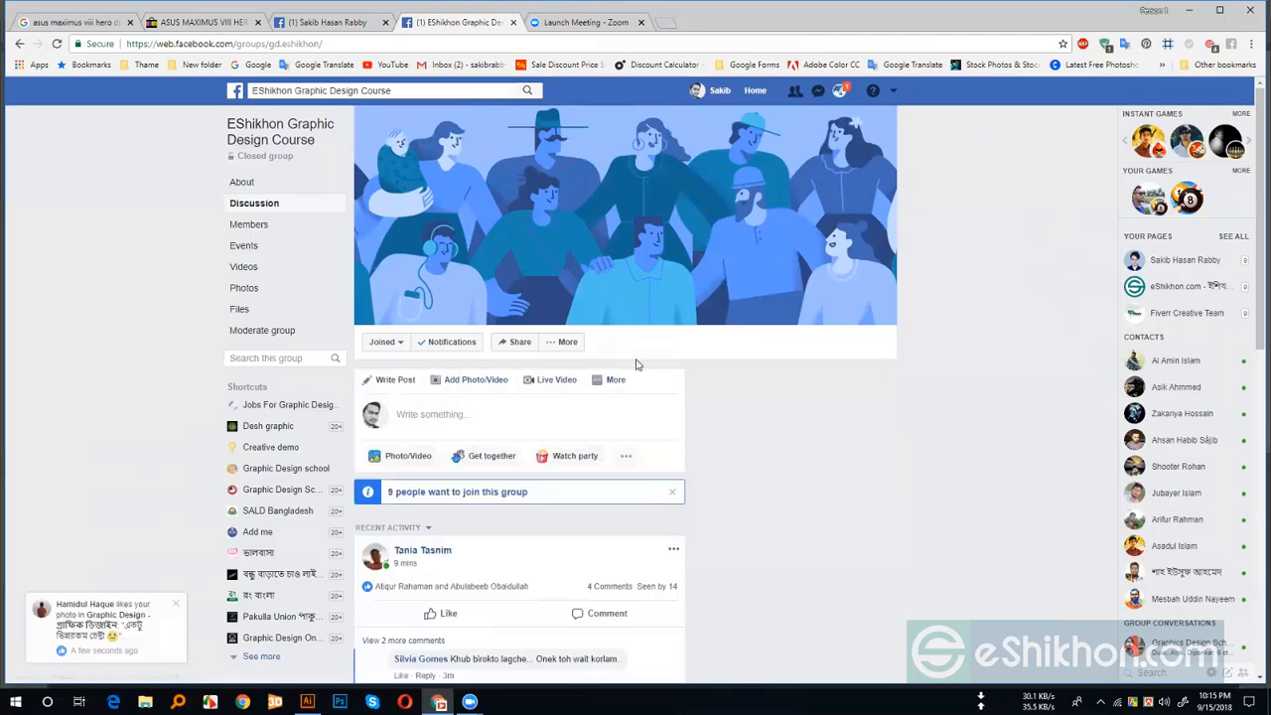
scroll(640, 348, down, 1)
scroll(640, 347, down, 2)
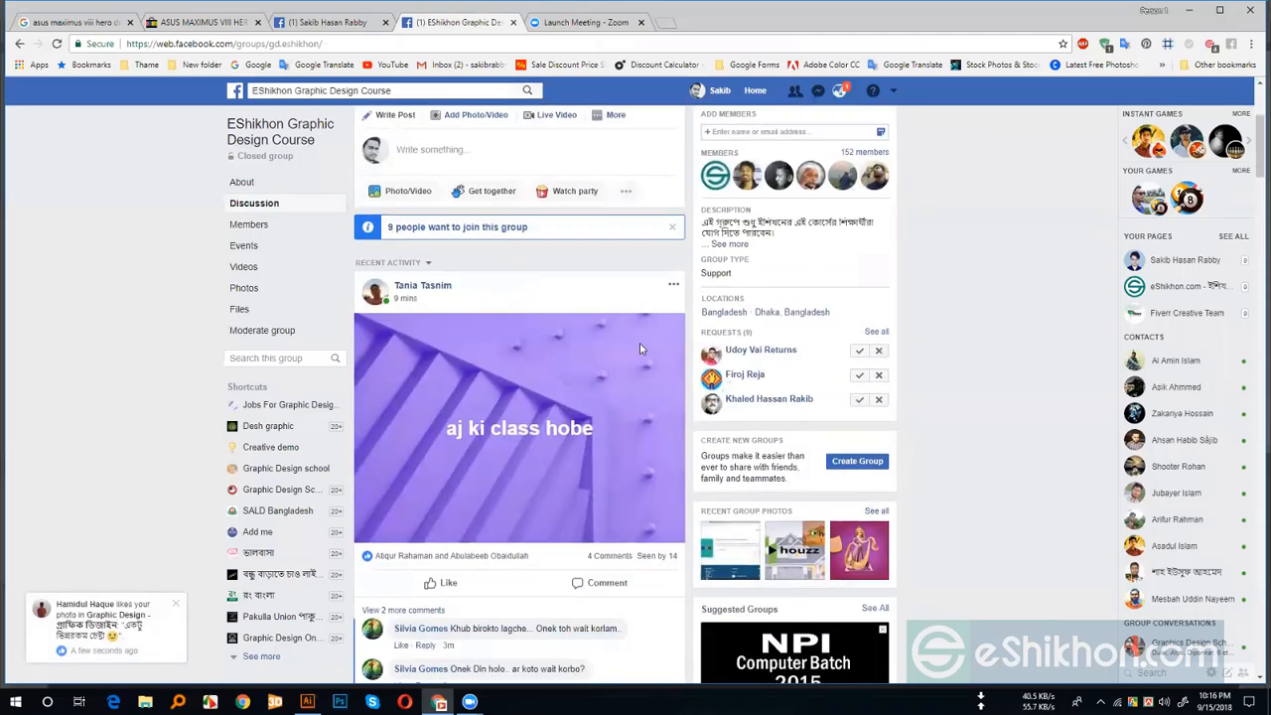
scroll(640, 347, down, 1)
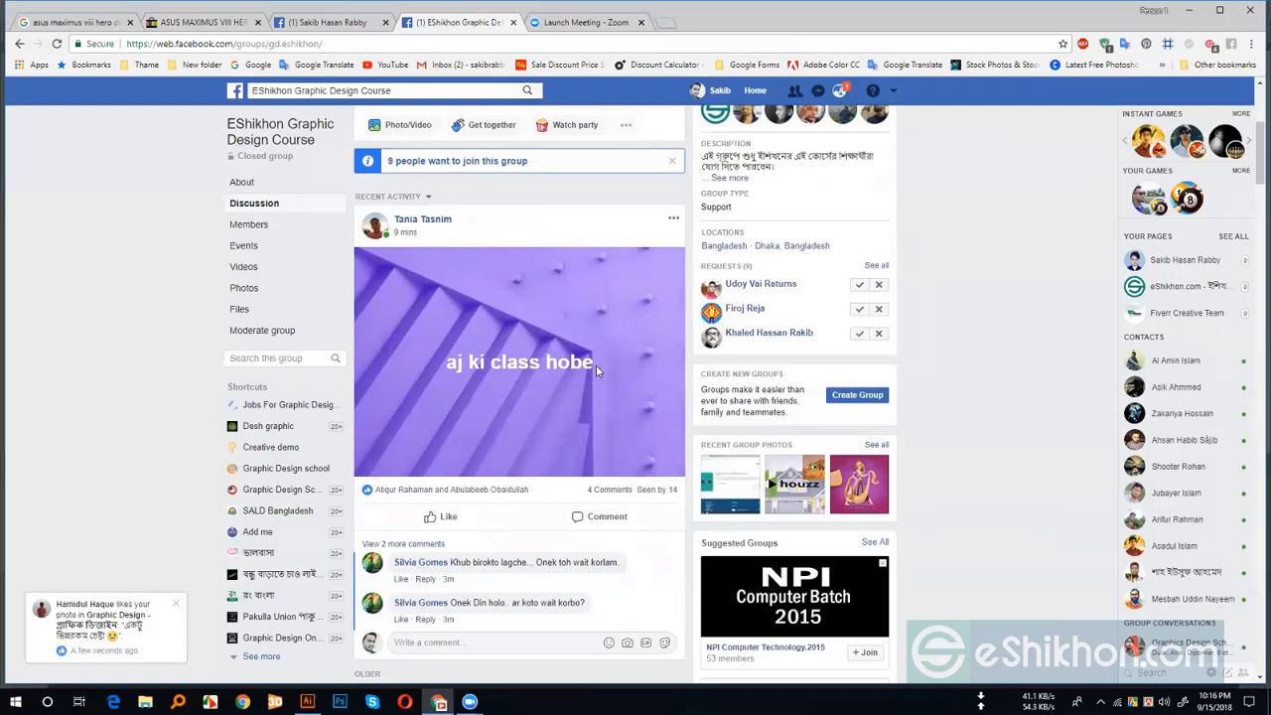
triple_click(453, 364)
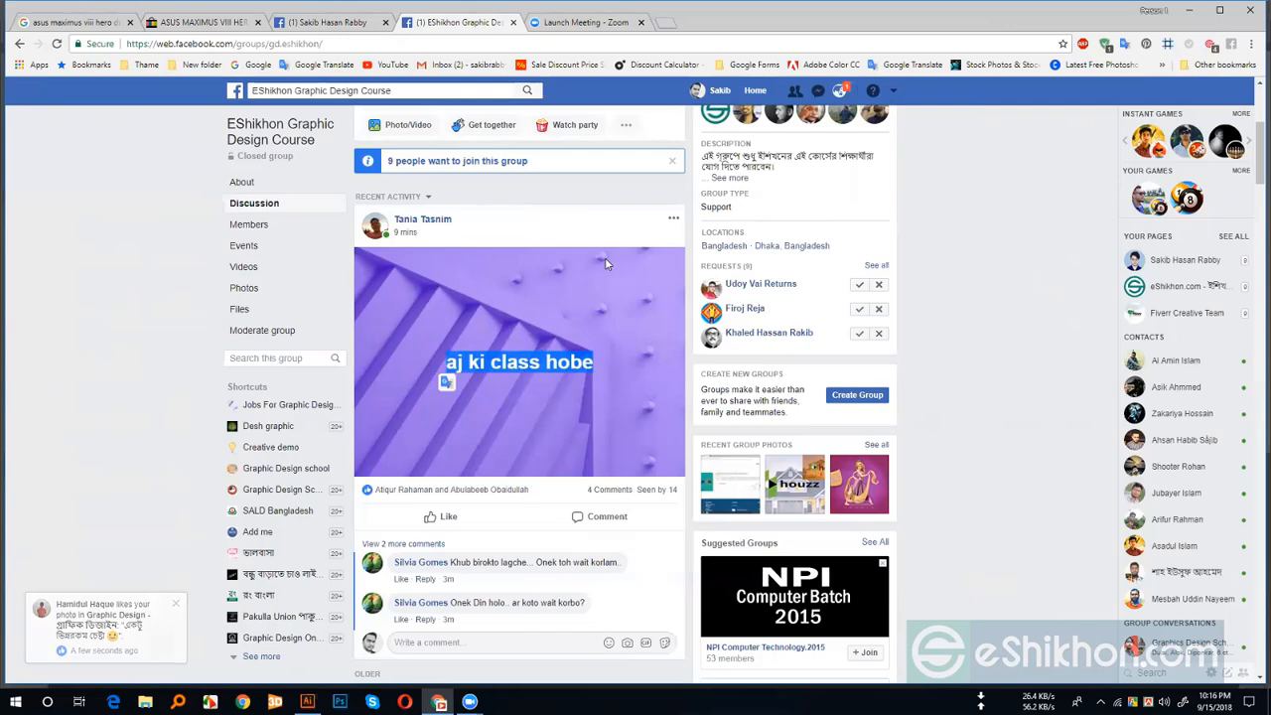
scroll(605, 263, down, 10)
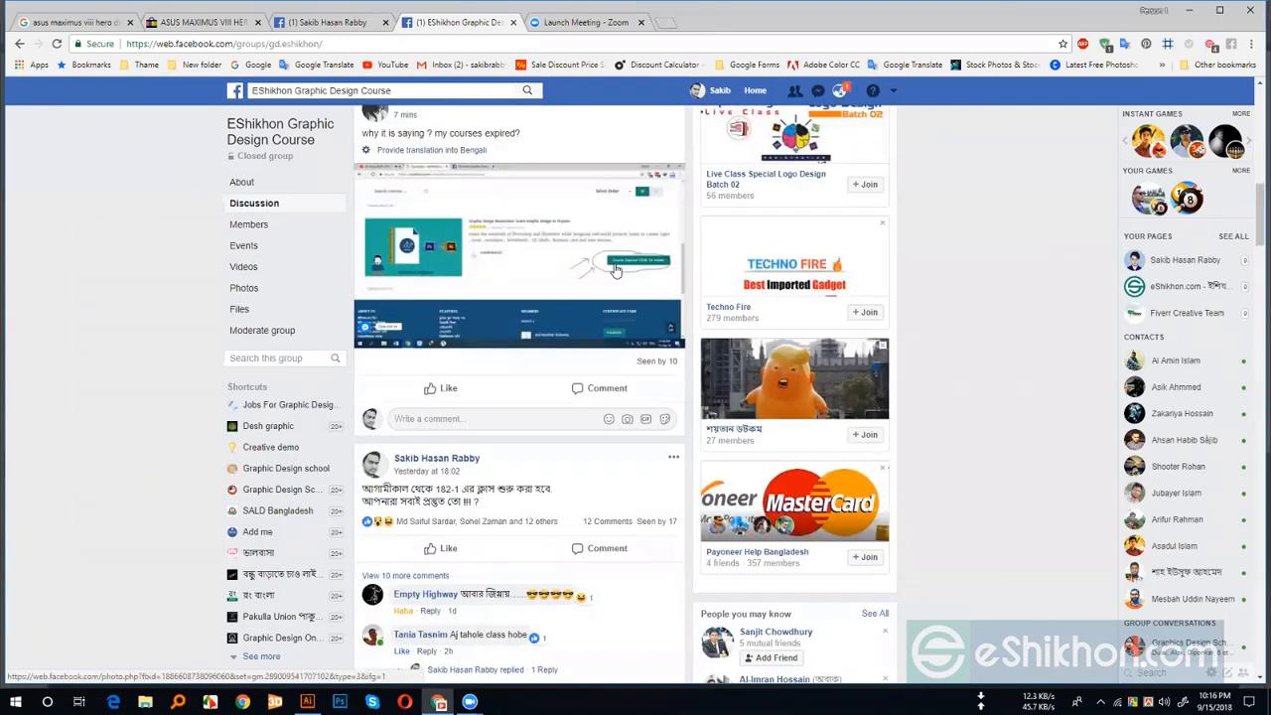
scroll(541, 329, down, 6)
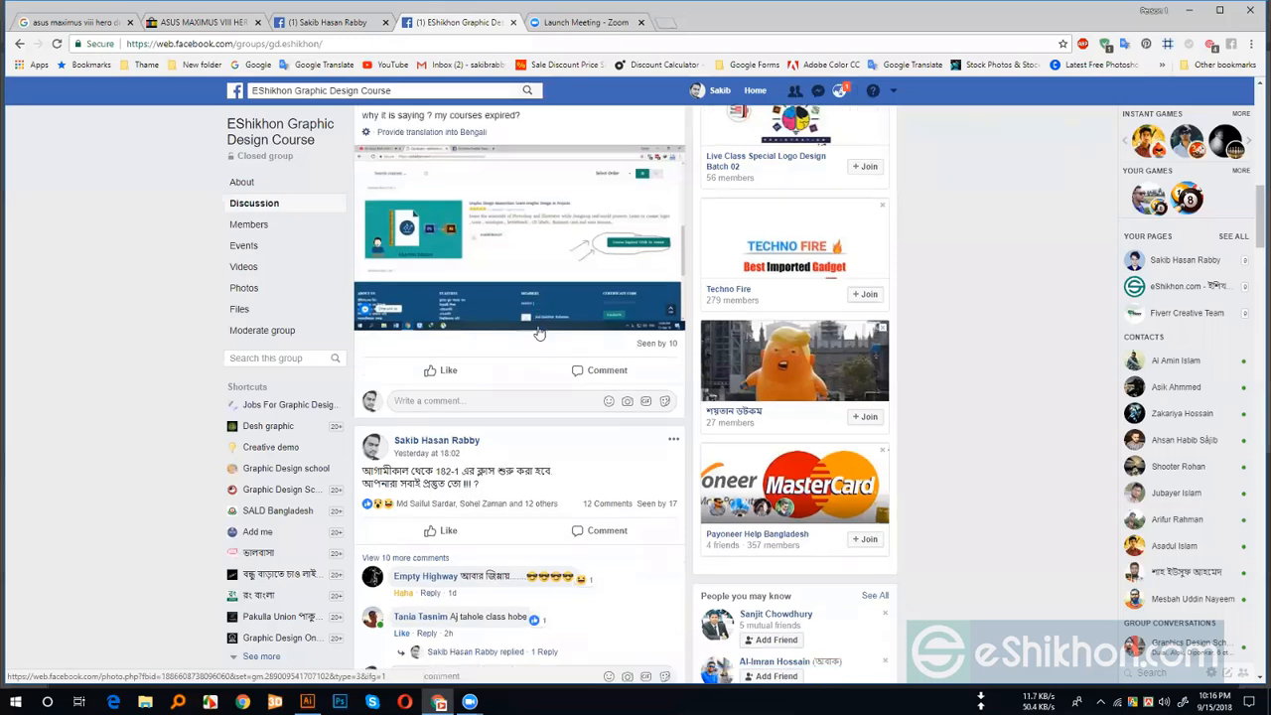
scroll(546, 327, up, 3)
scroll(551, 322, up, 5)
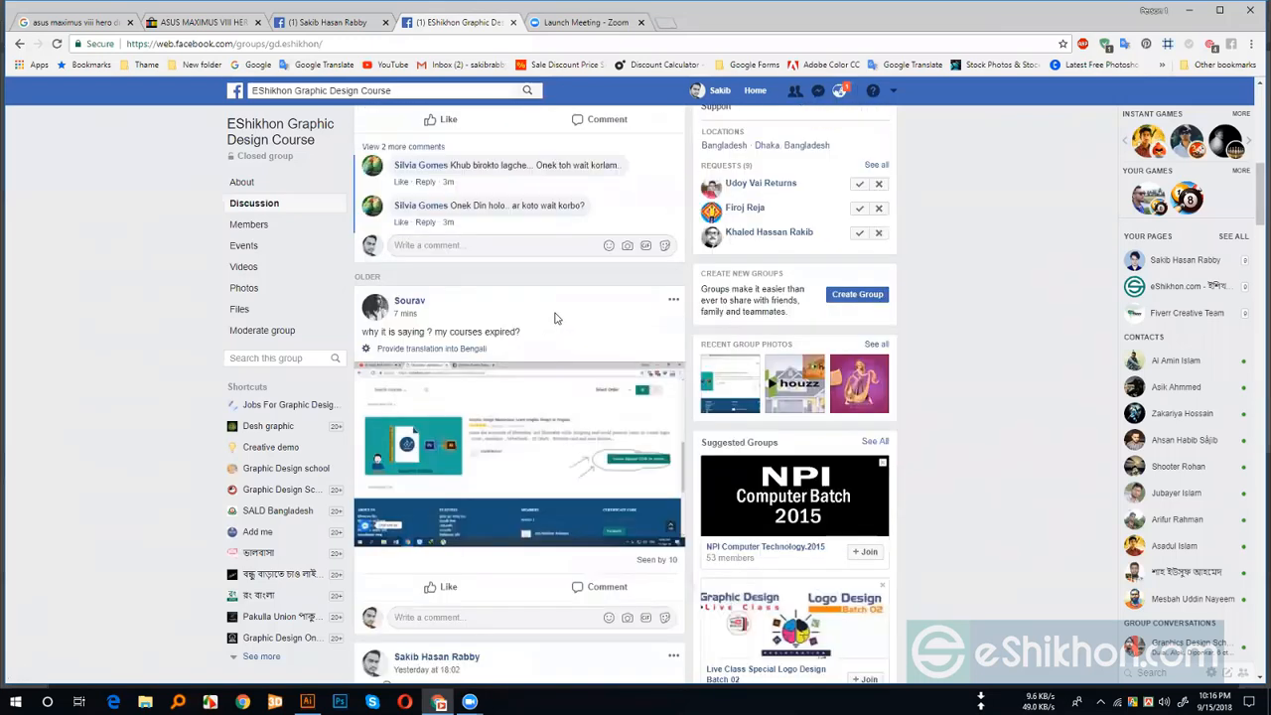
scroll(555, 320, up, 10)
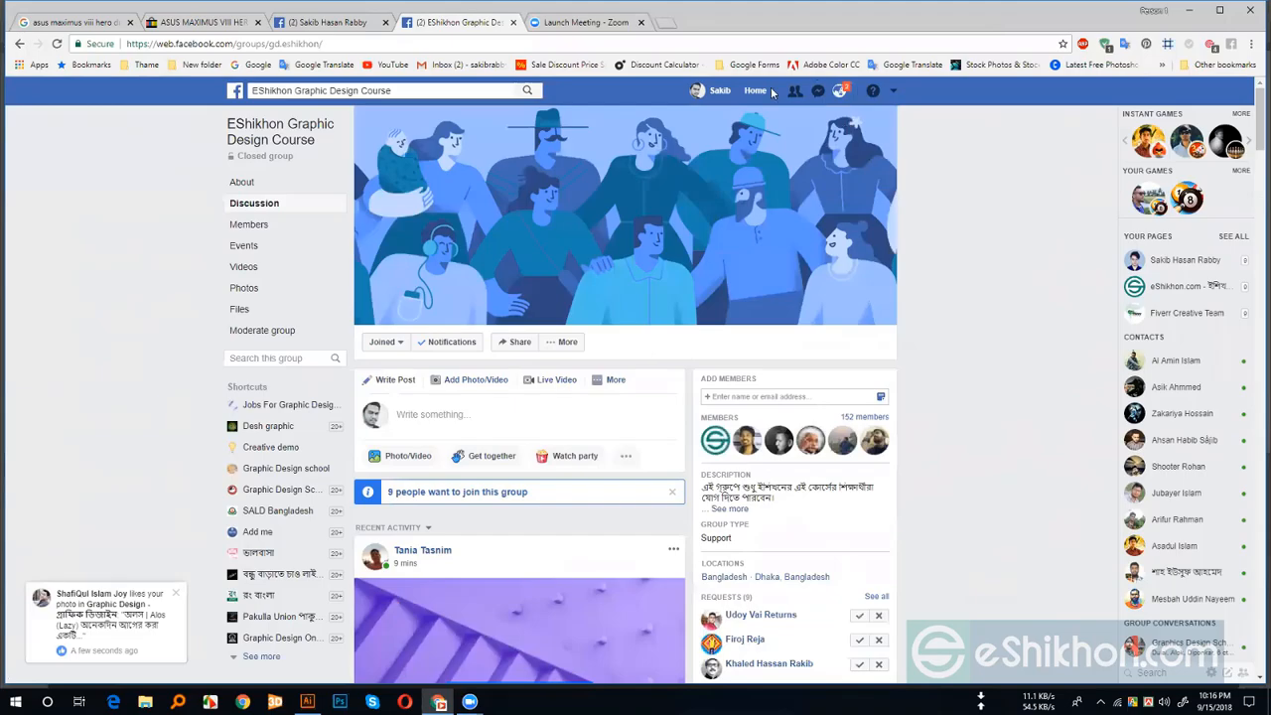
- Switch to Illustrator, and minimize it and the browser to show the desktop
click(307, 701)
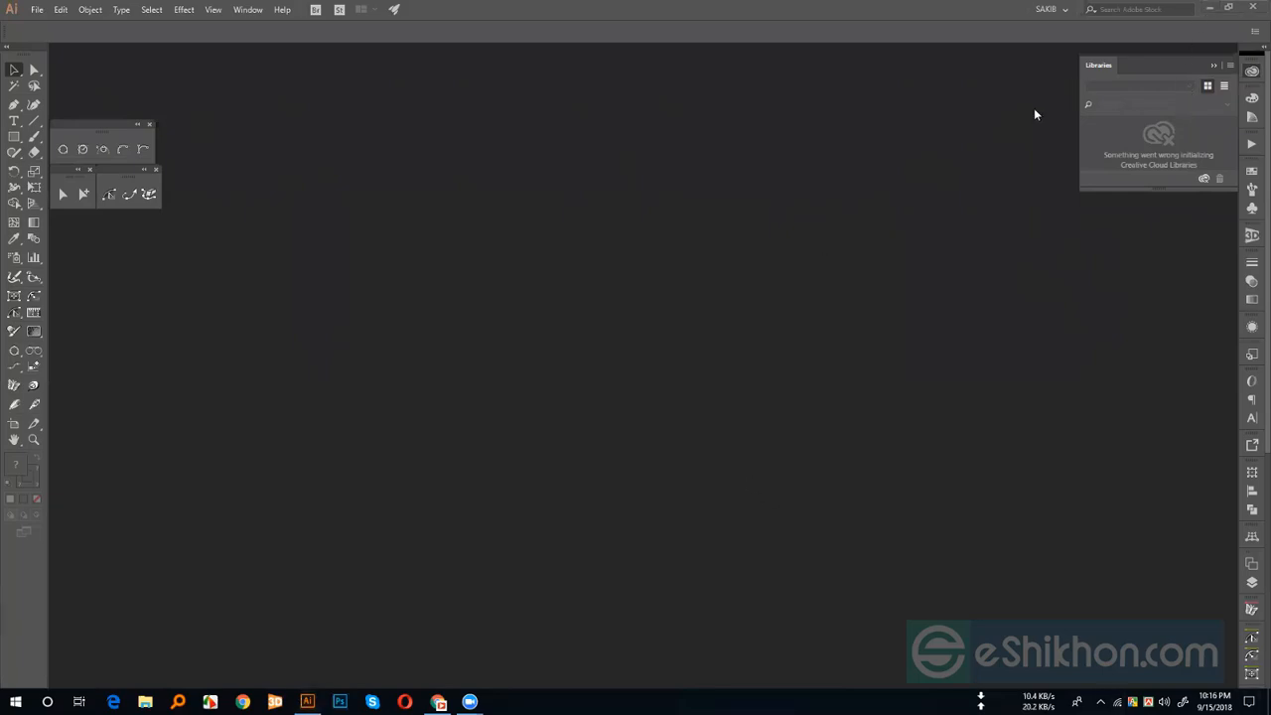
click(1210, 7)
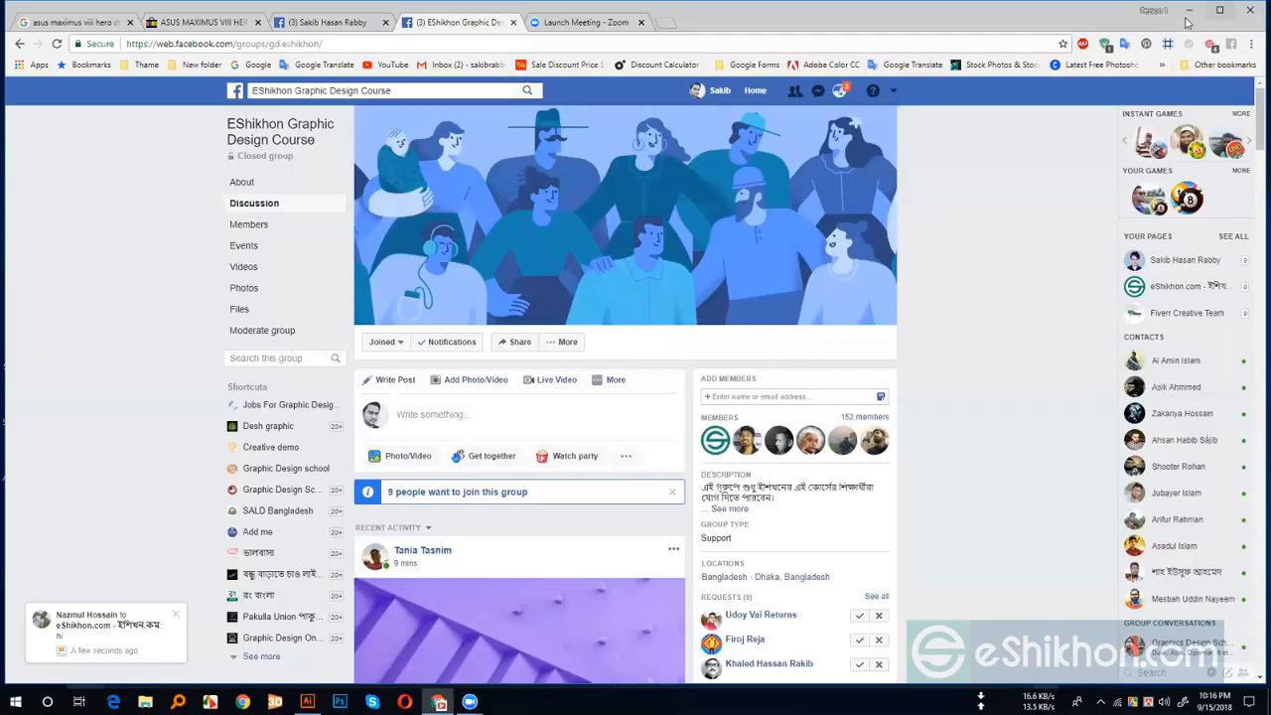
key(super+d)
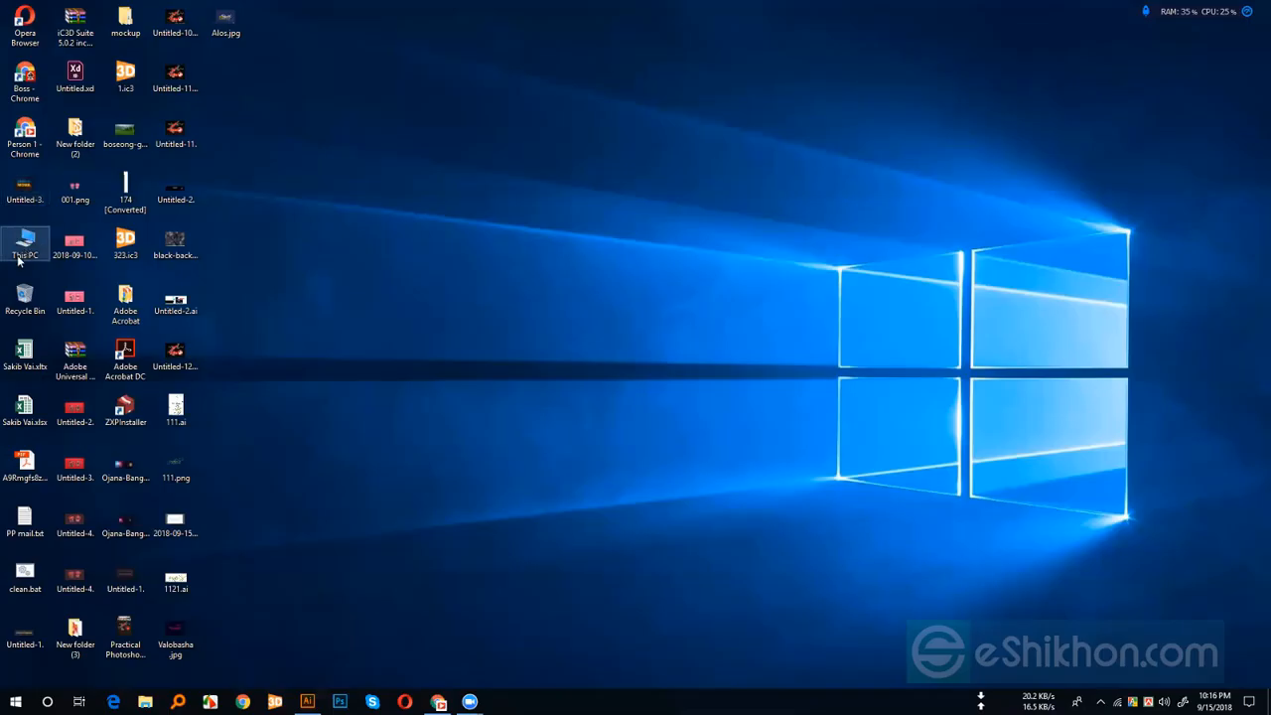
- Open the system properties of This PC and examine the computer's processor, memory and Windows edition
right_click(16, 251)
click(40, 399)
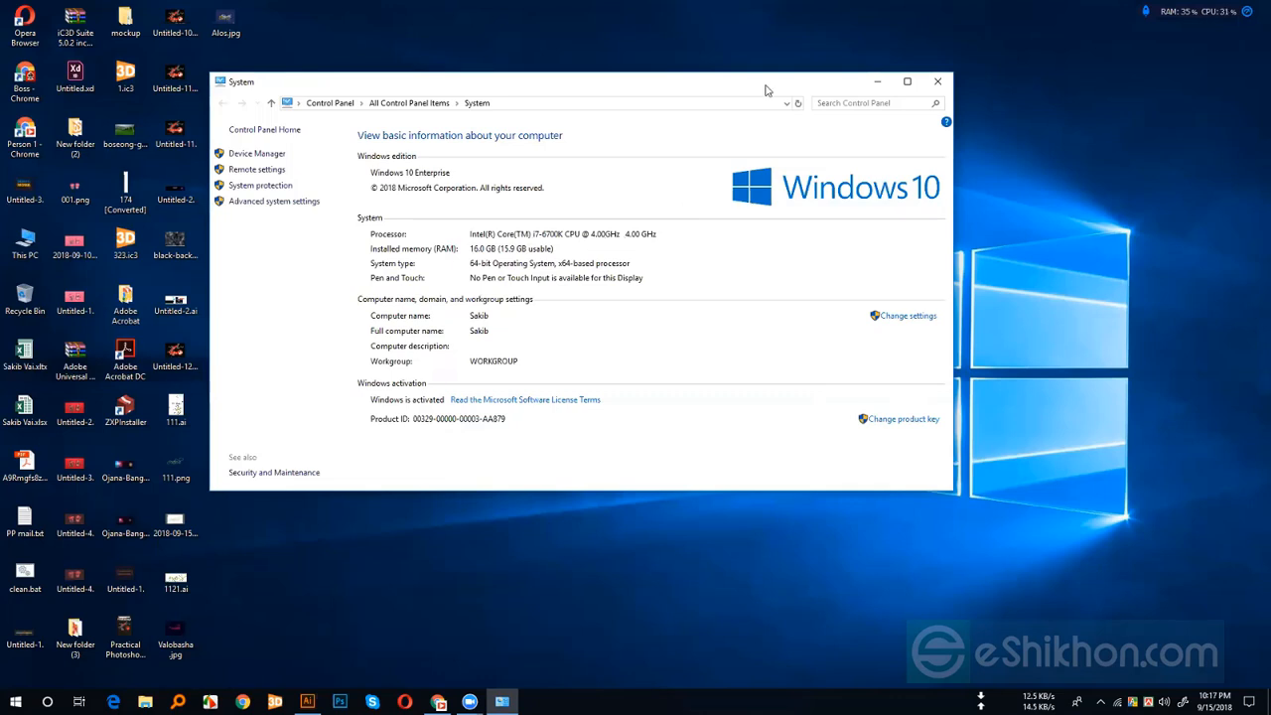
drag(765, 91, 797, 122)
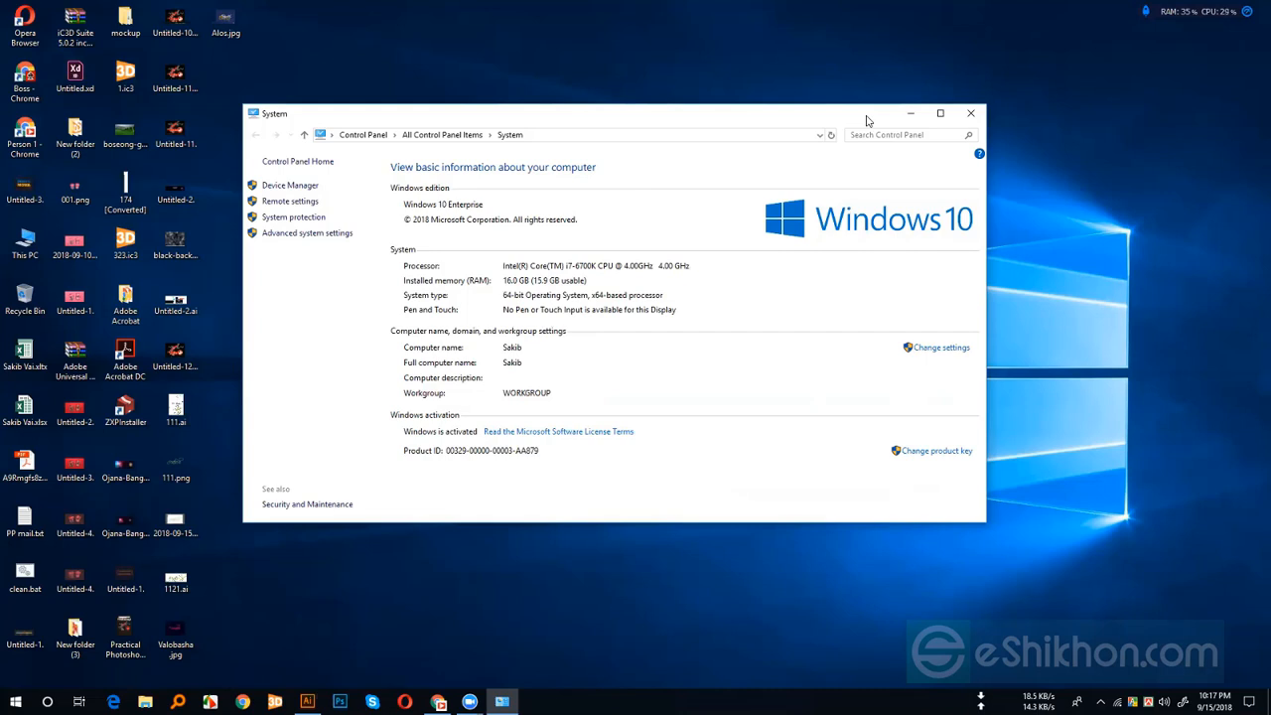
- Close the front System window and refresh the desktop
drag(868, 120, 751, 68)
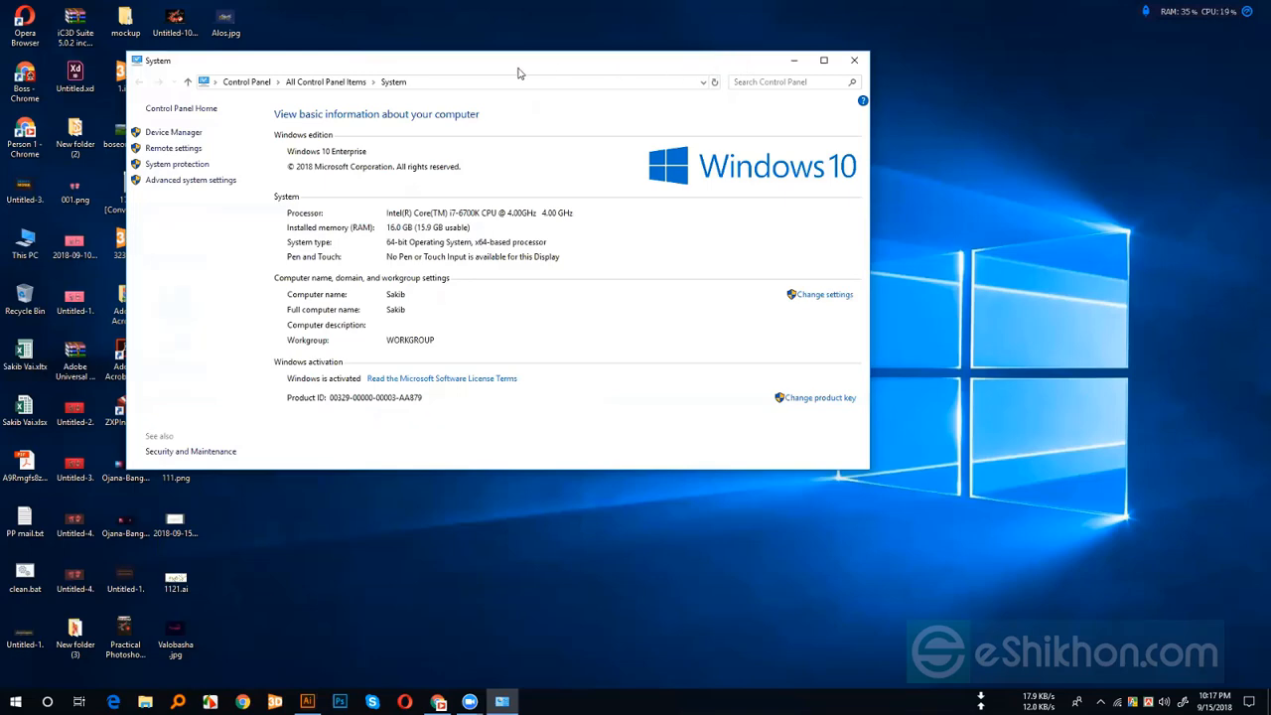
click(854, 59)
right_click(576, 125)
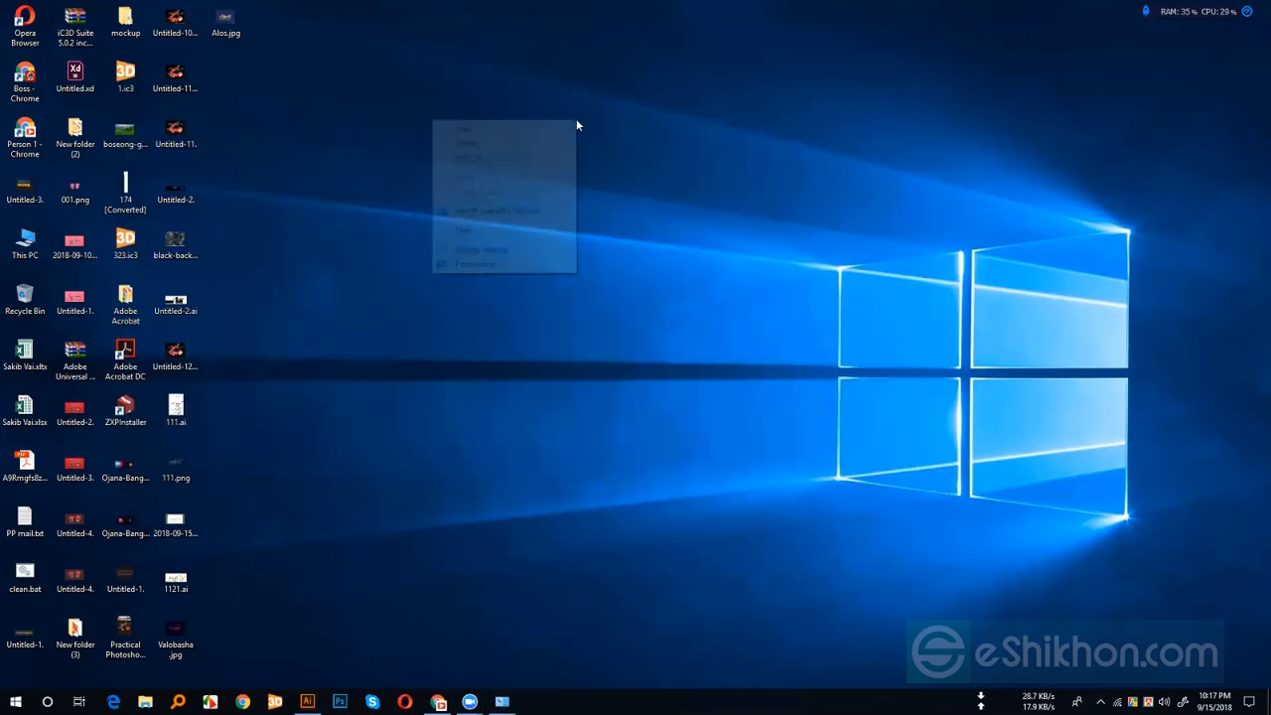
click(566, 158)
right_click(482, 103)
click(473, 140)
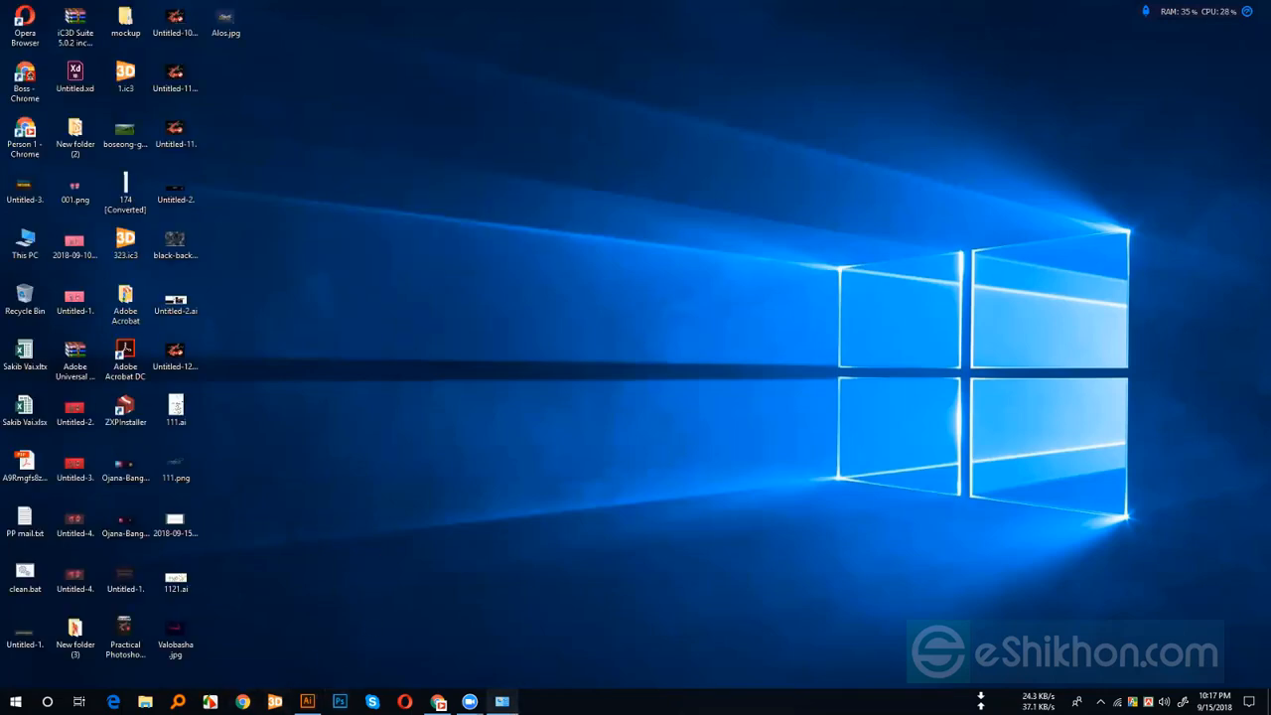
- Bring up the remaining System window to show the computer's specifications again, and close it
click(502, 701)
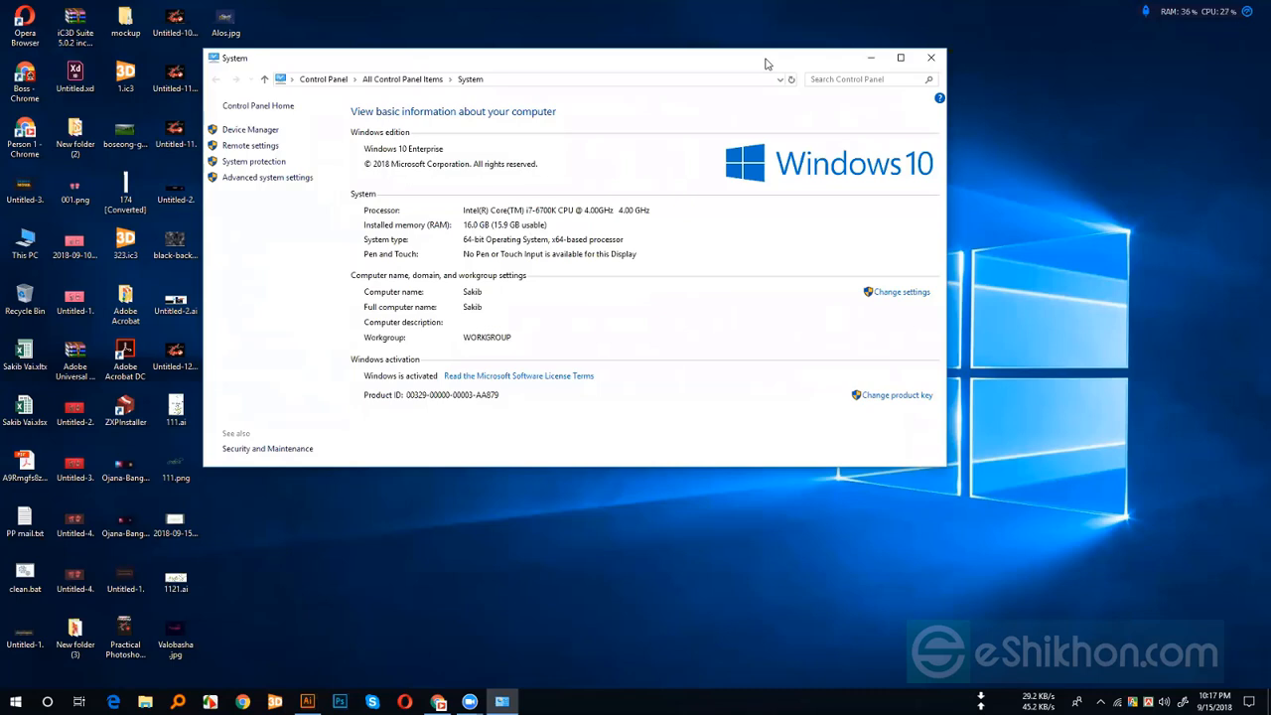
drag(764, 64, 774, 69)
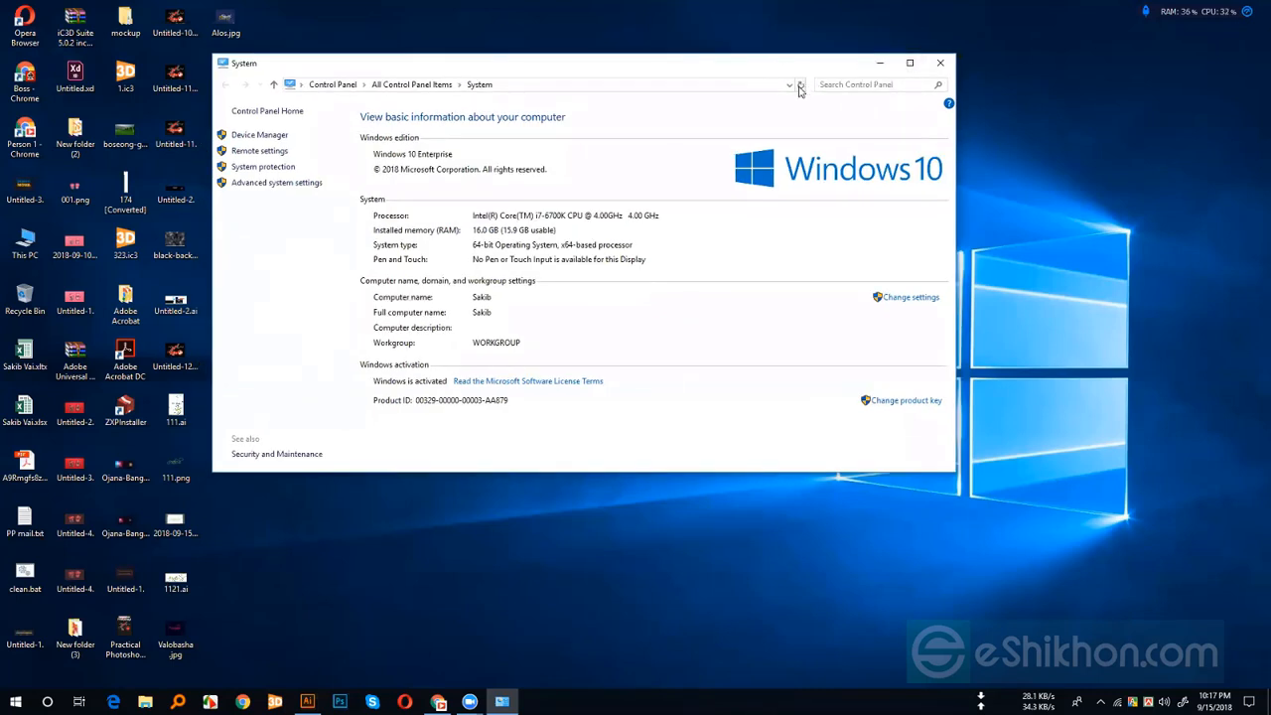
click(939, 63)
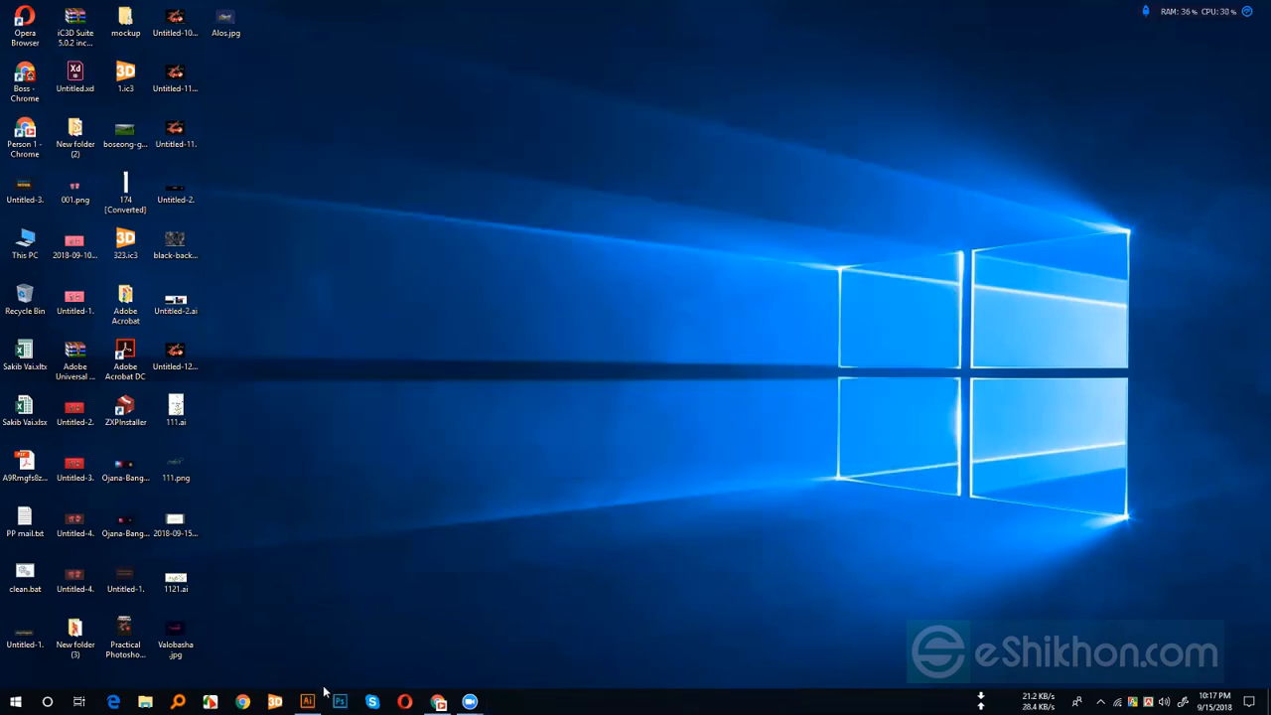
- Switch to Illustrator and lengthen the Libraries panel to show all color themes of the logo color library
click(307, 701)
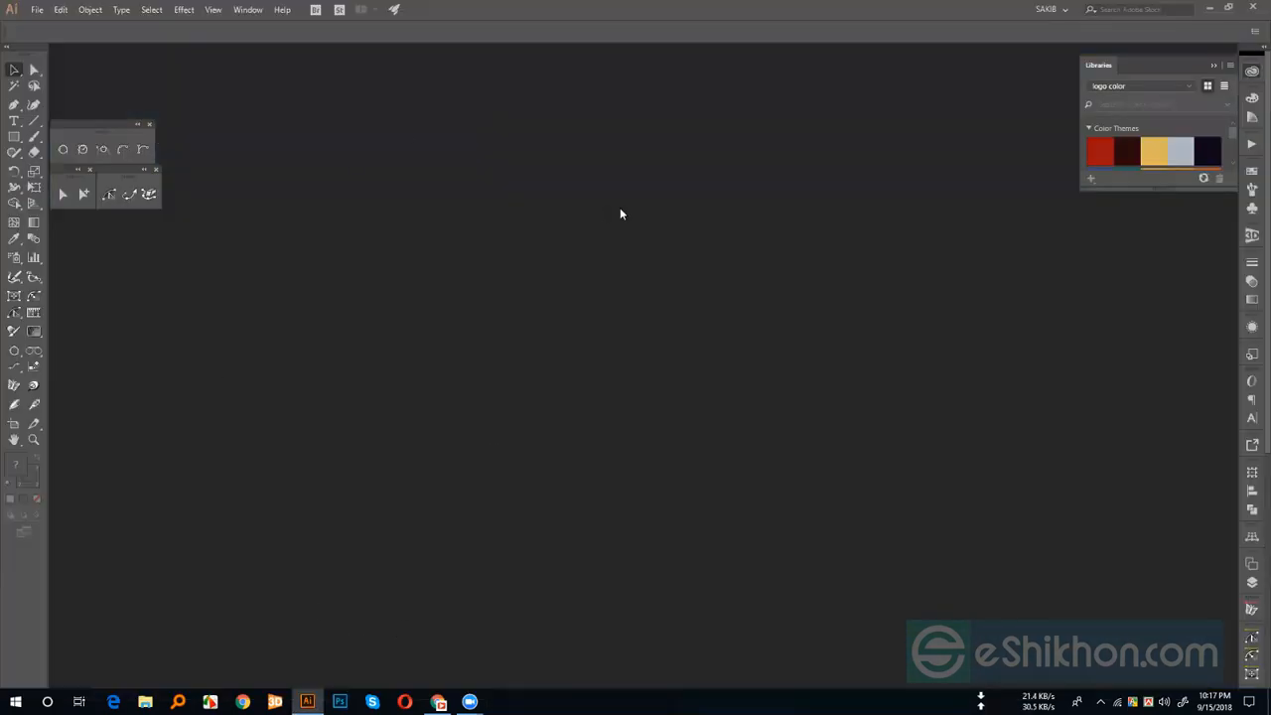
drag(1145, 183, 1127, 276)
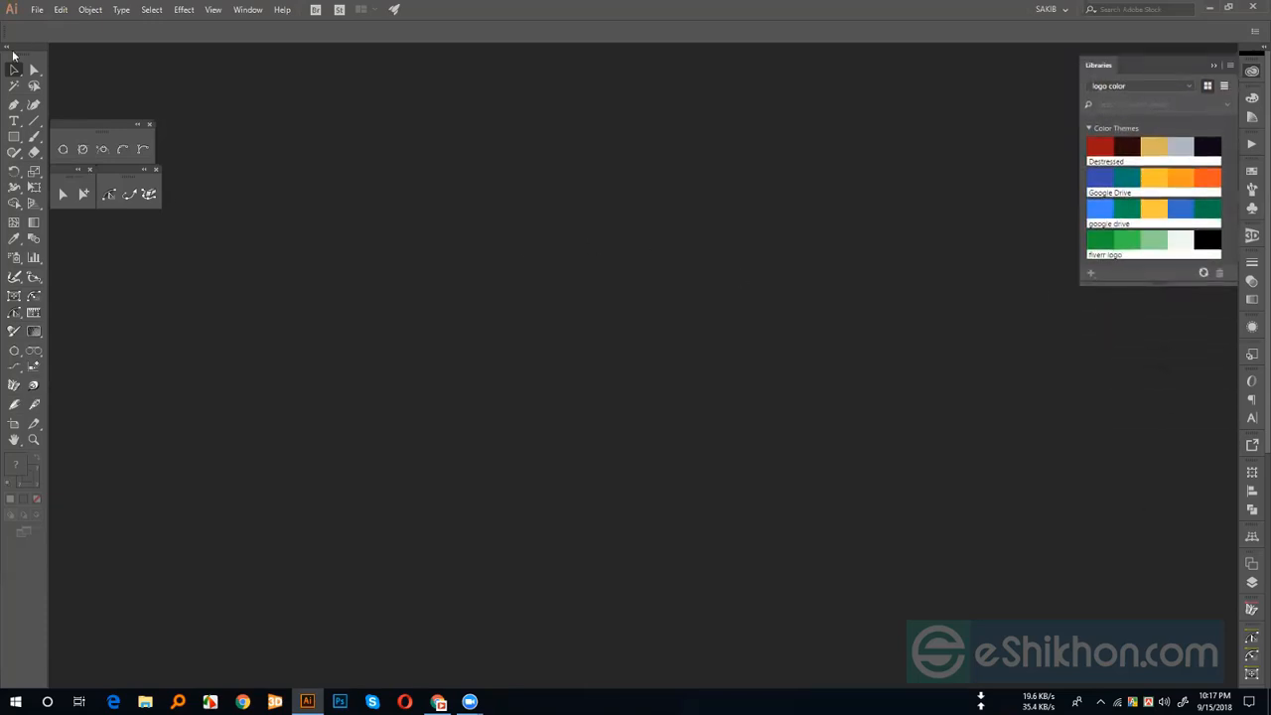
- Open the new document settings and examine the recent items and the blank document presets for Web
click(36, 10)
click(51, 26)
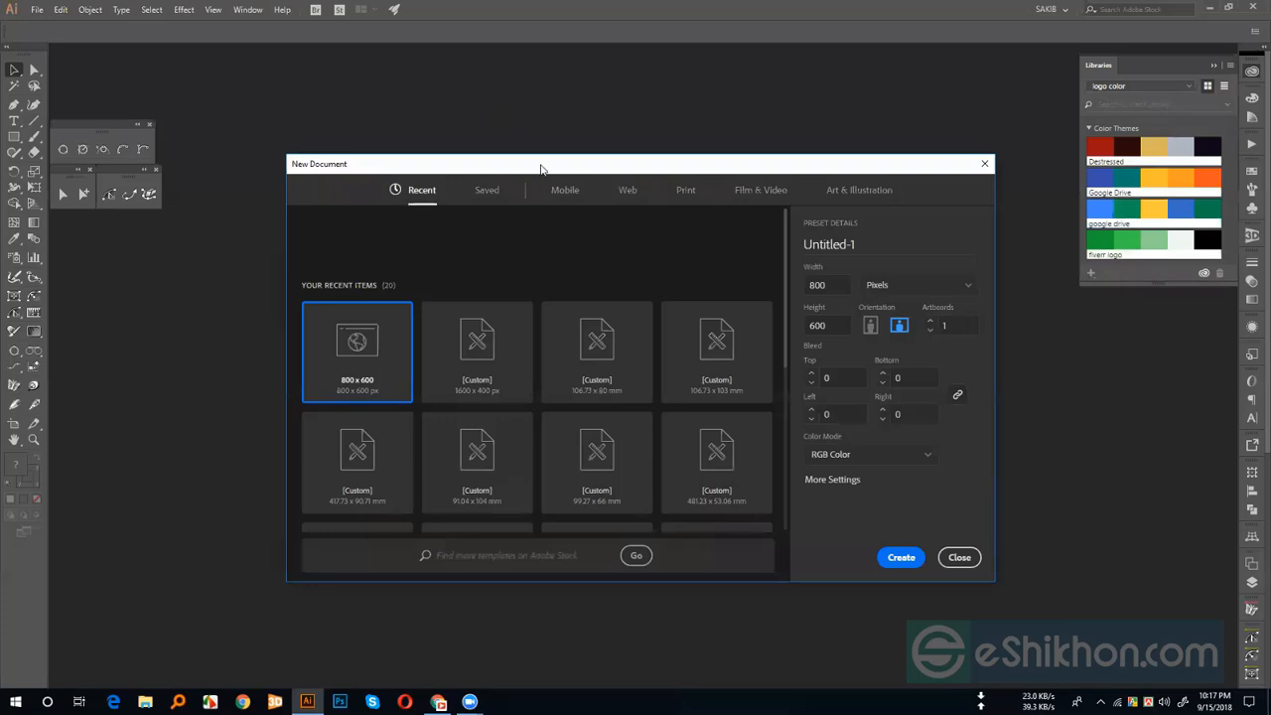
drag(542, 169, 427, 68)
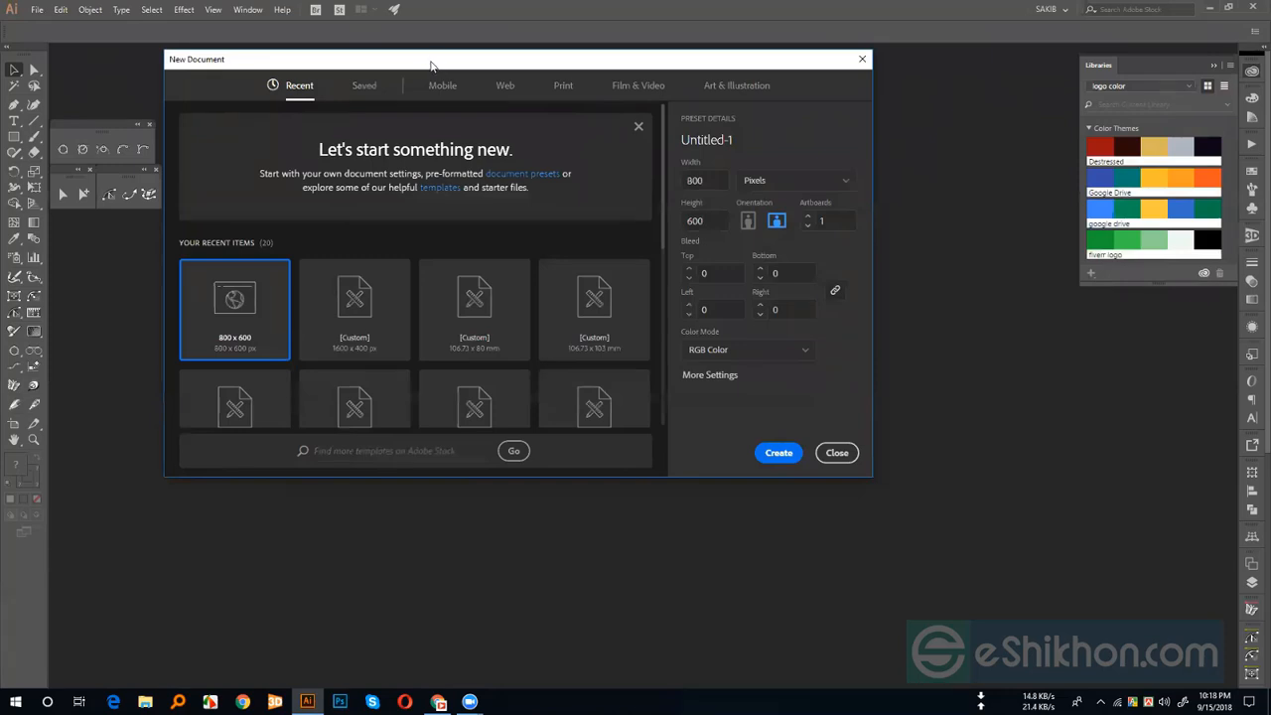
drag(424, 61, 426, 63)
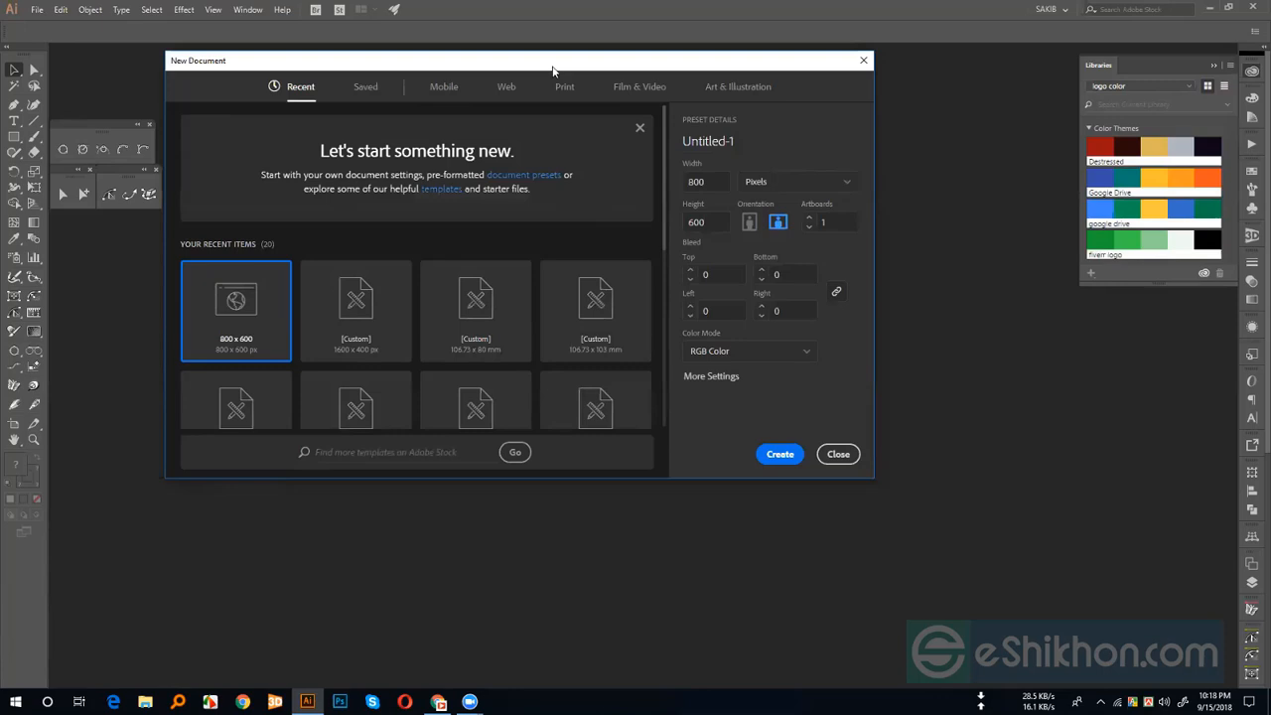
drag(542, 69, 536, 64)
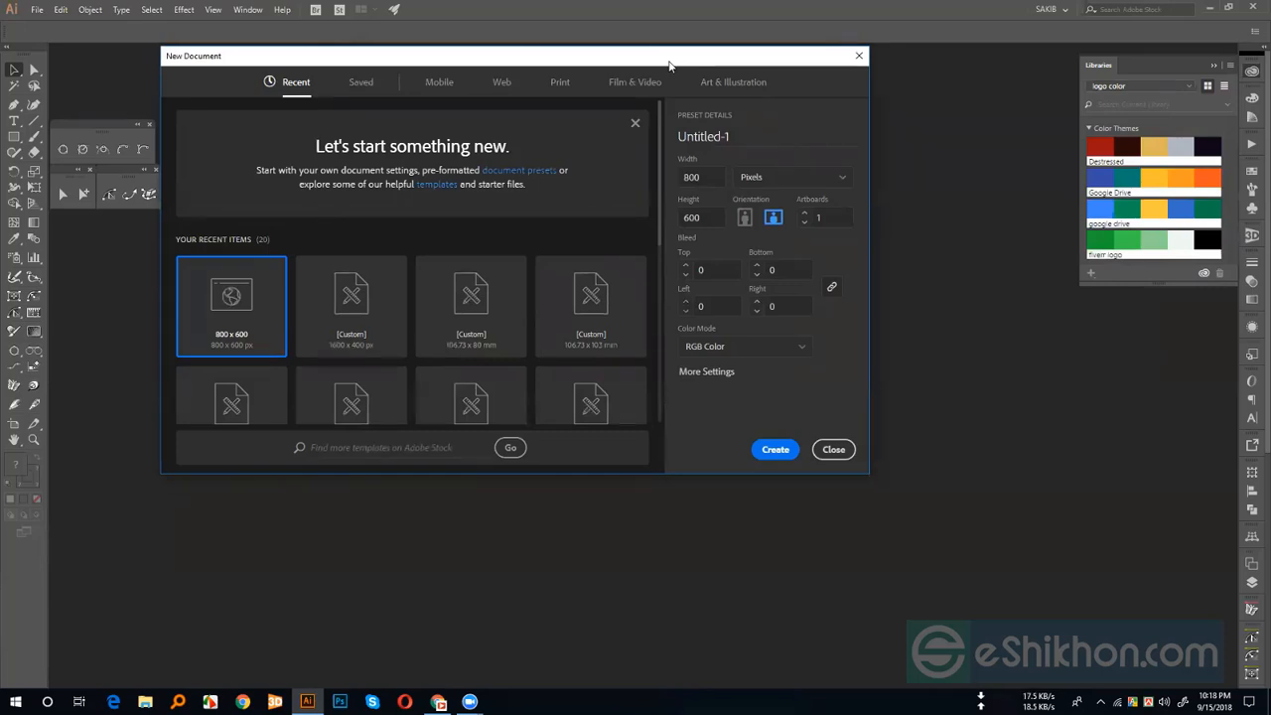
drag(620, 56, 624, 59)
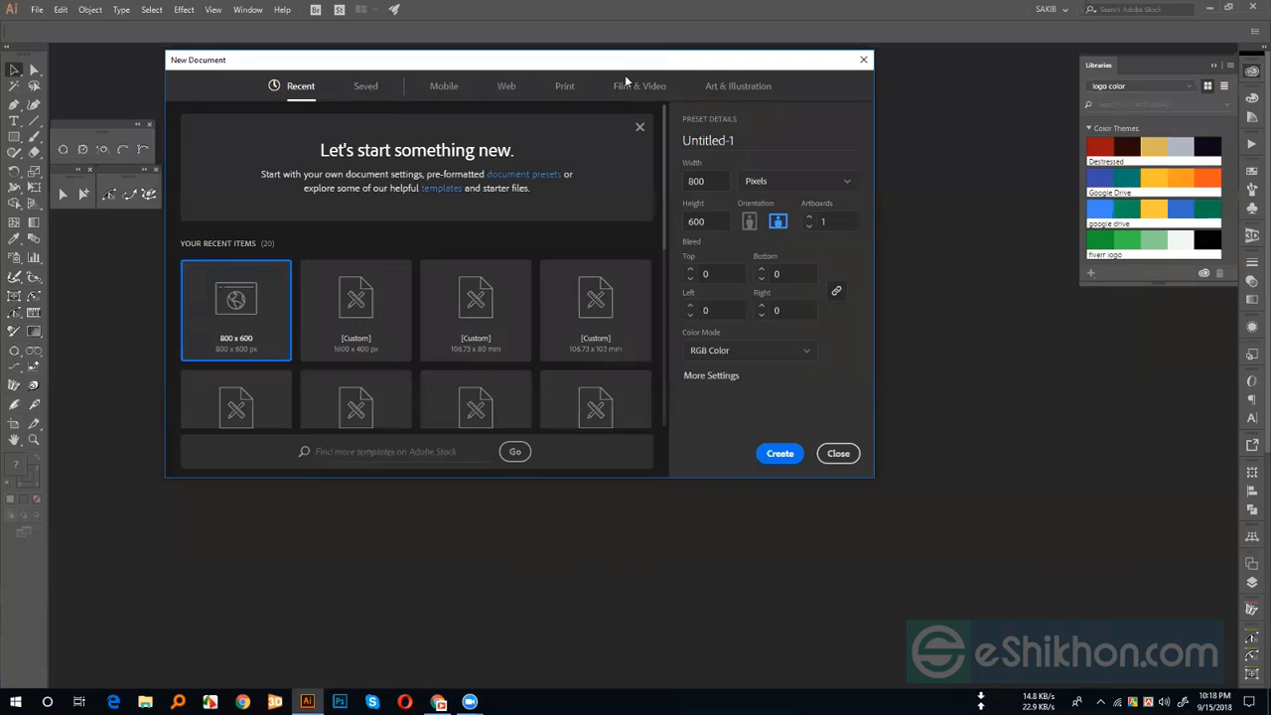
drag(597, 66, 596, 63)
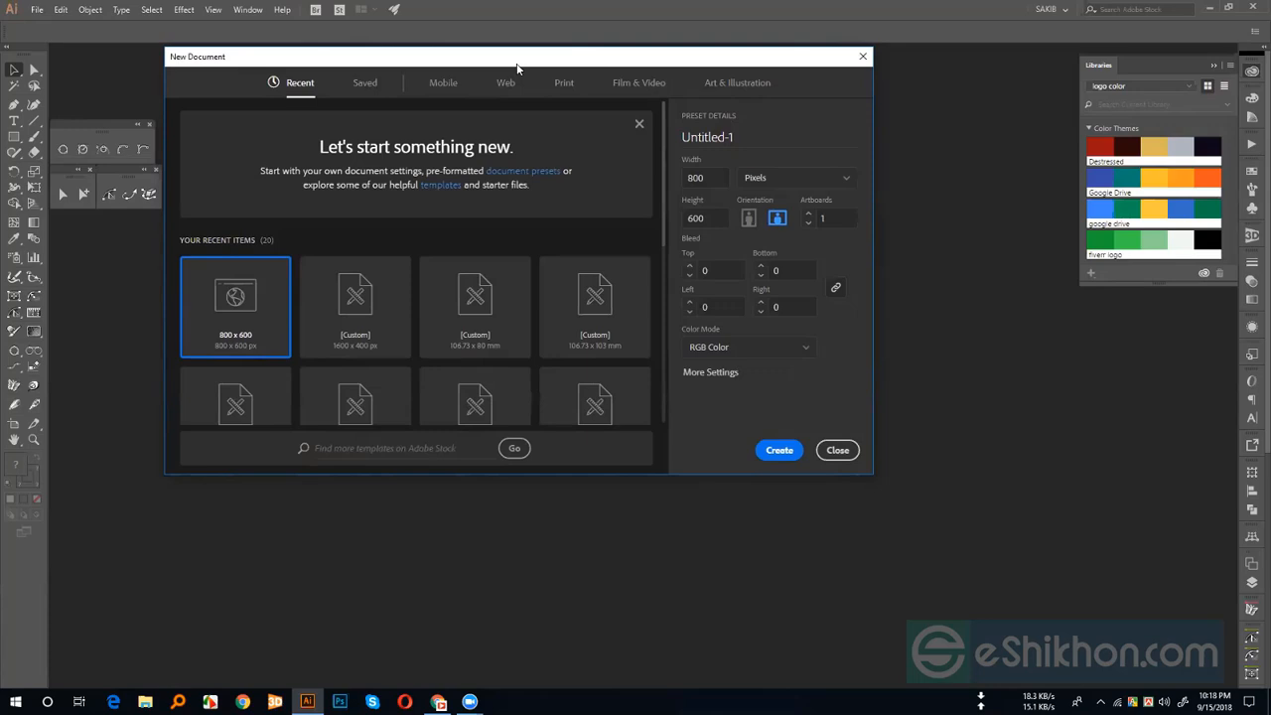
drag(516, 68, 513, 64)
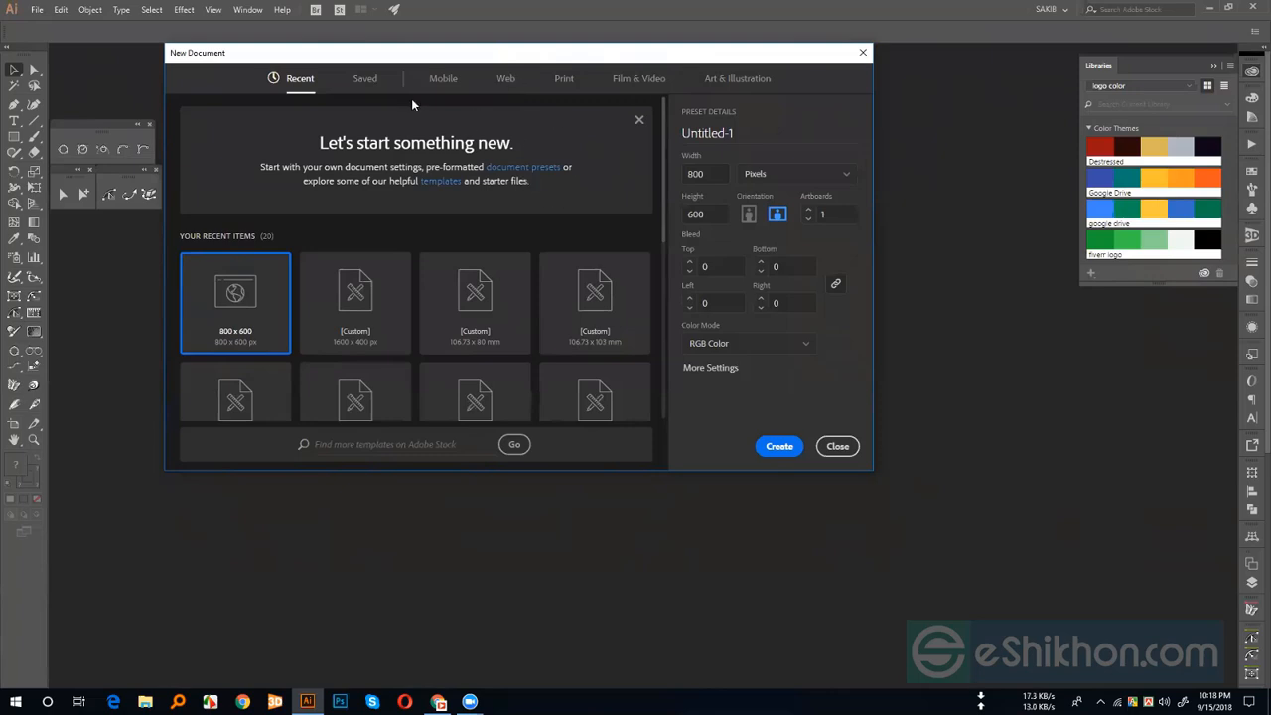
click(508, 82)
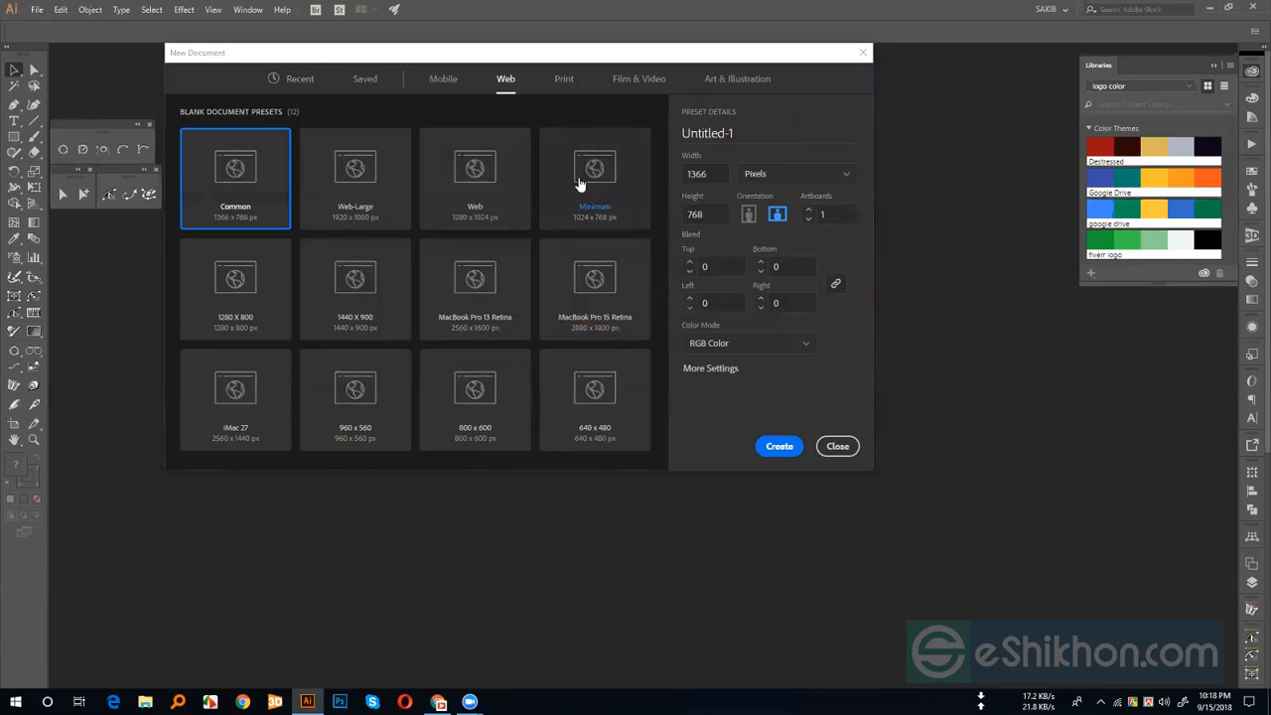
- Try entering a custom width in the new document settings, and close them without creating a document
click(707, 176)
text(96)
drag(701, 174, 680, 179)
key(BackSpace)
click(825, 446)
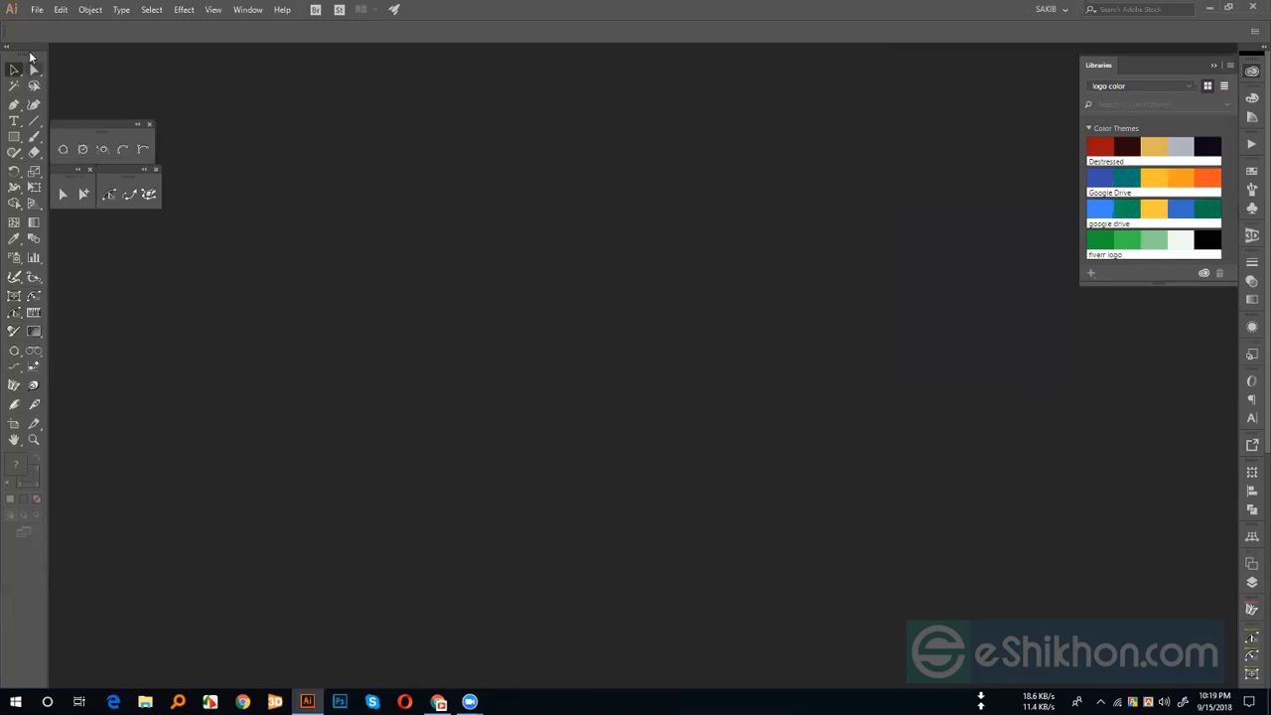
- Create a new 800 x 600 px landscape document with one artboard in RGB color mode
click(37, 9)
click(60, 25)
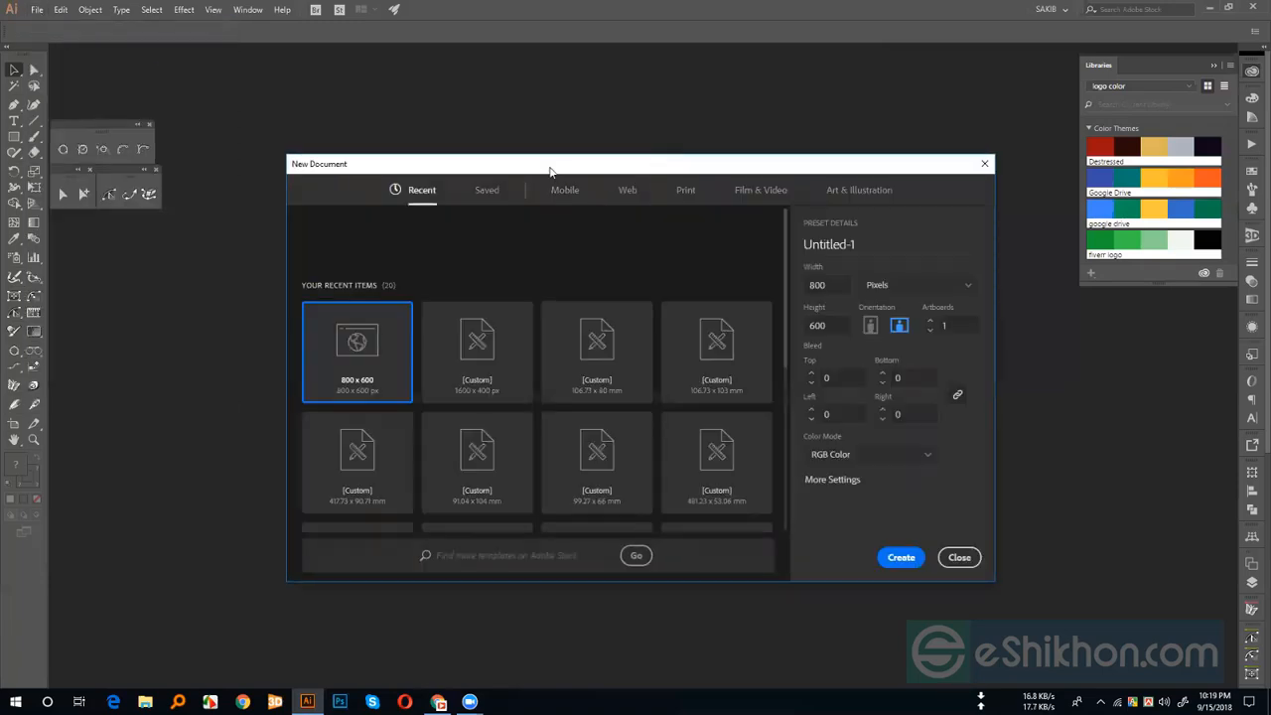
click(778, 475)
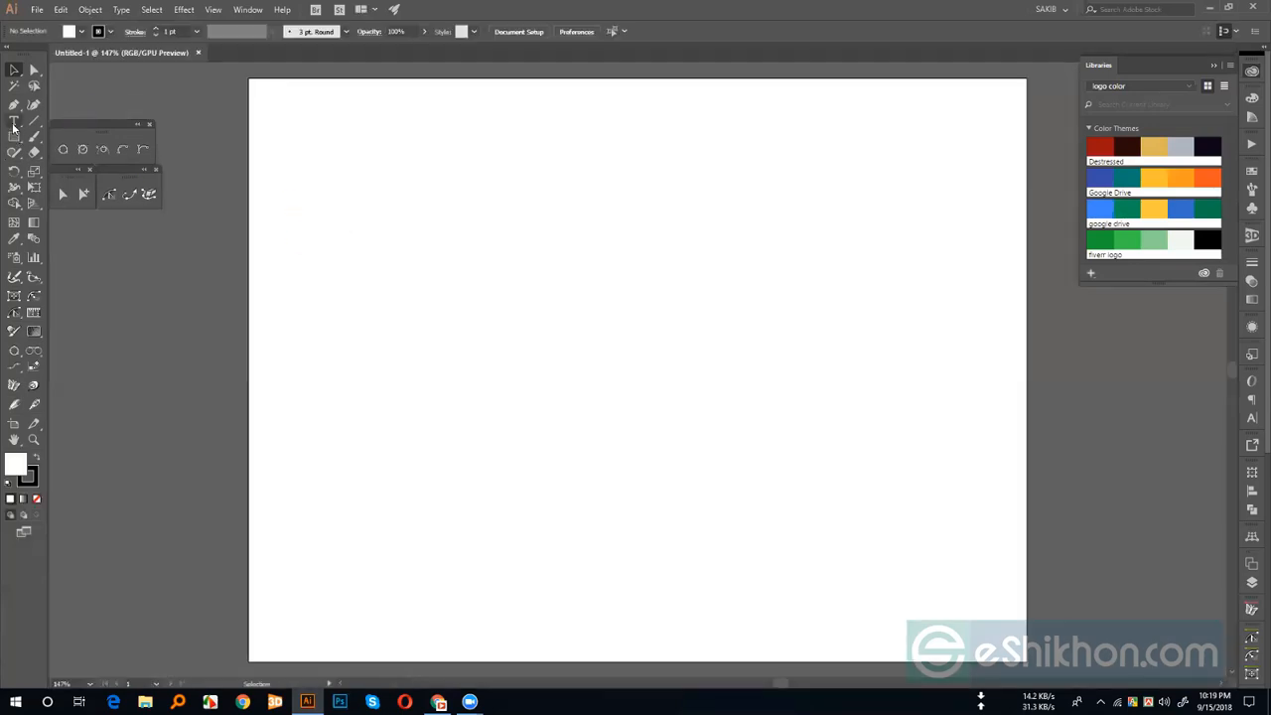
- Place the test text "dgfdsgfdgfdg" in the upper-left area of the artboard and clear it again
key(t)
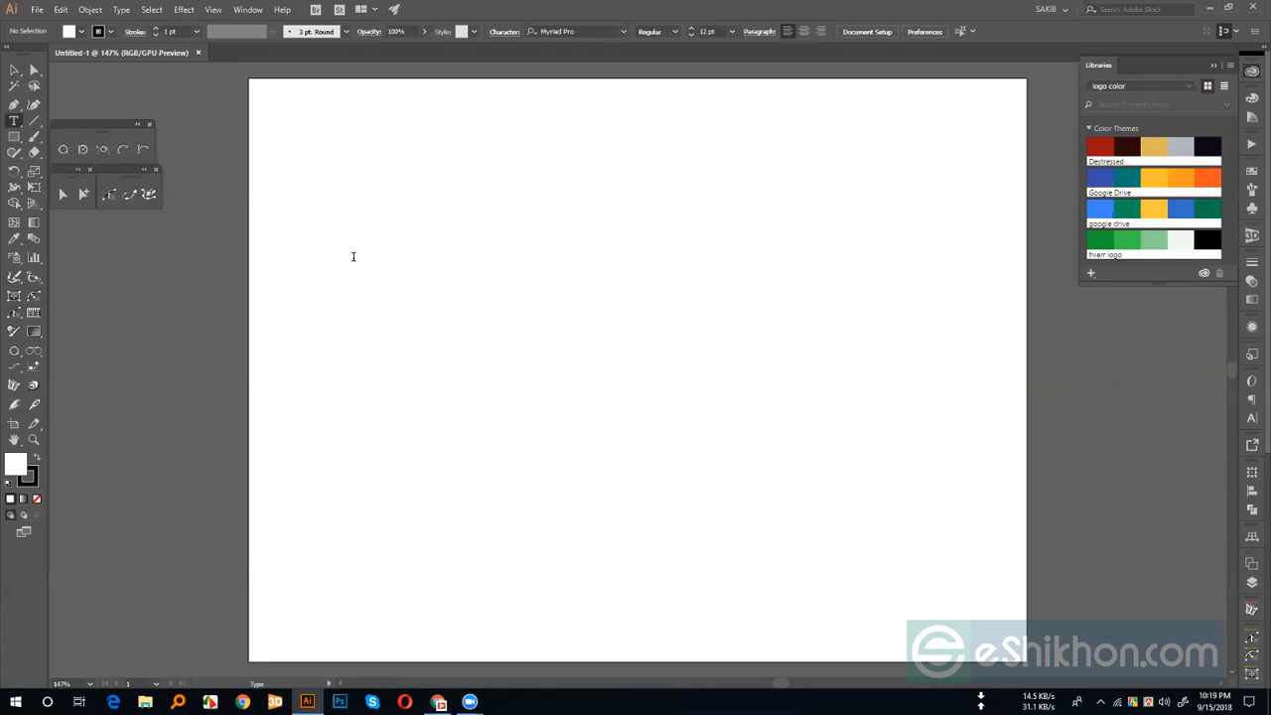
click(353, 253)
text(dgfdsgfdgfdg)
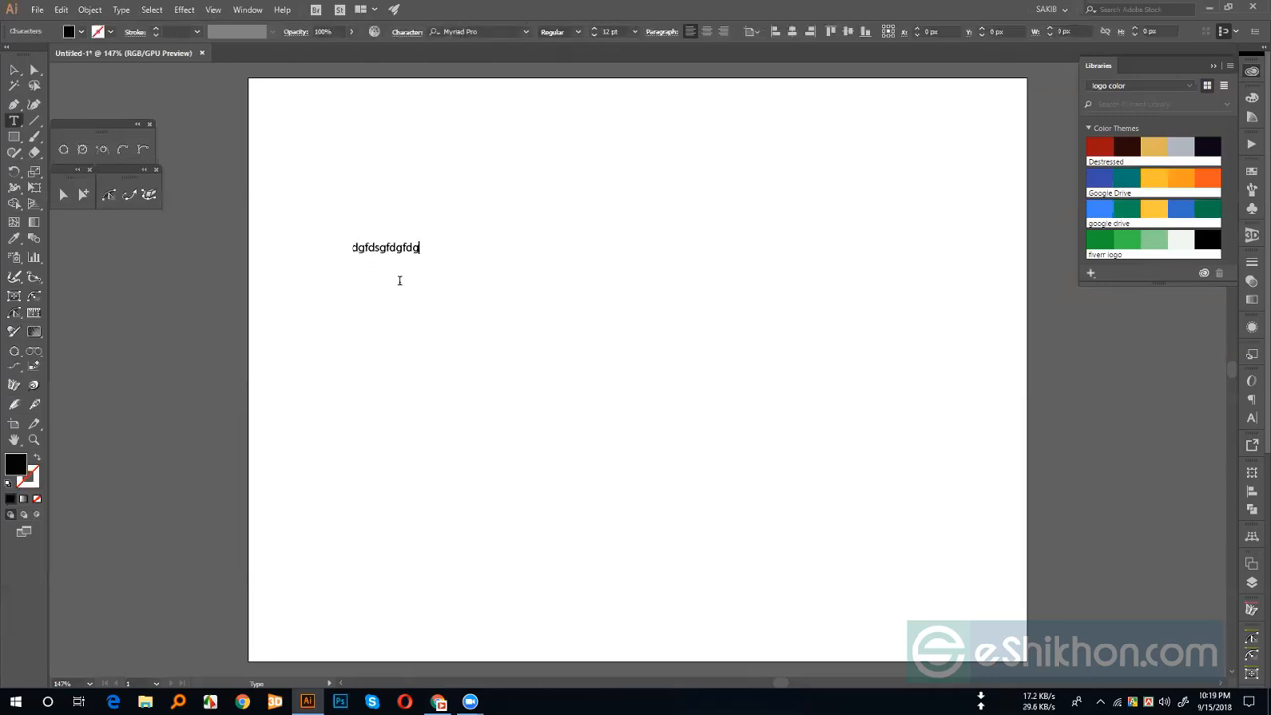
key(ctrl+z)
key(BackSpace)
key(Escape)
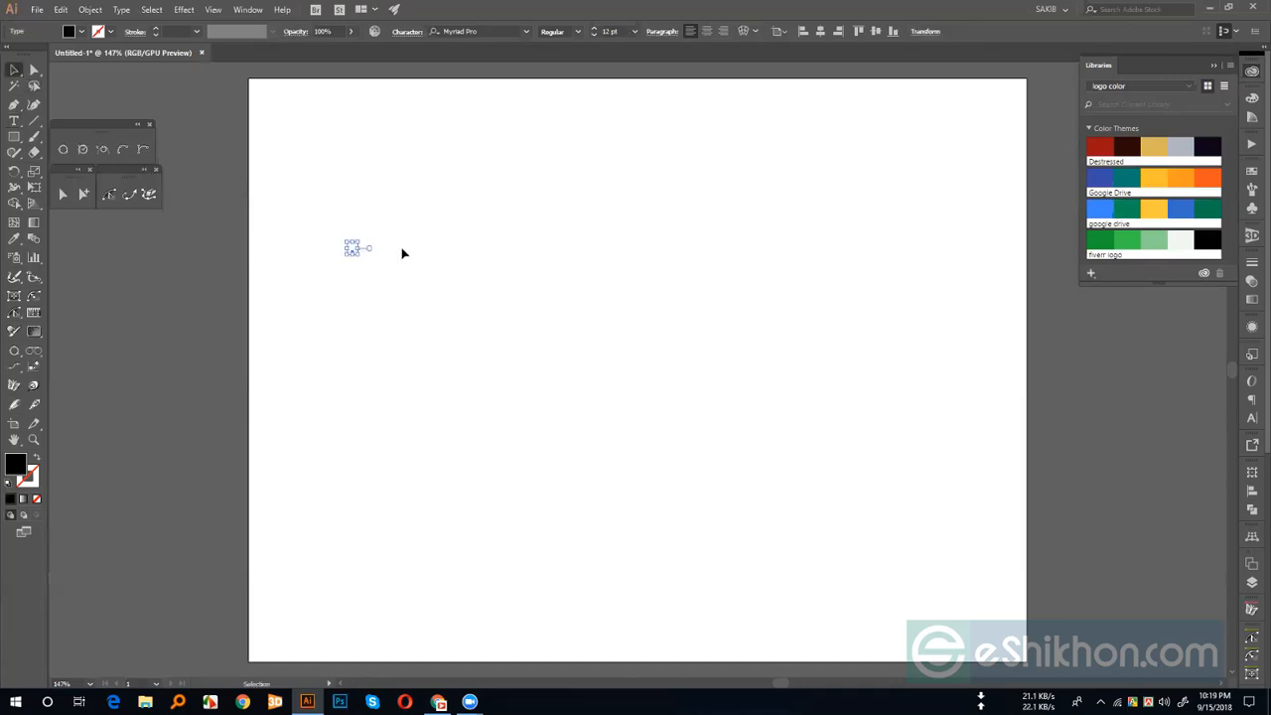
click(402, 254)
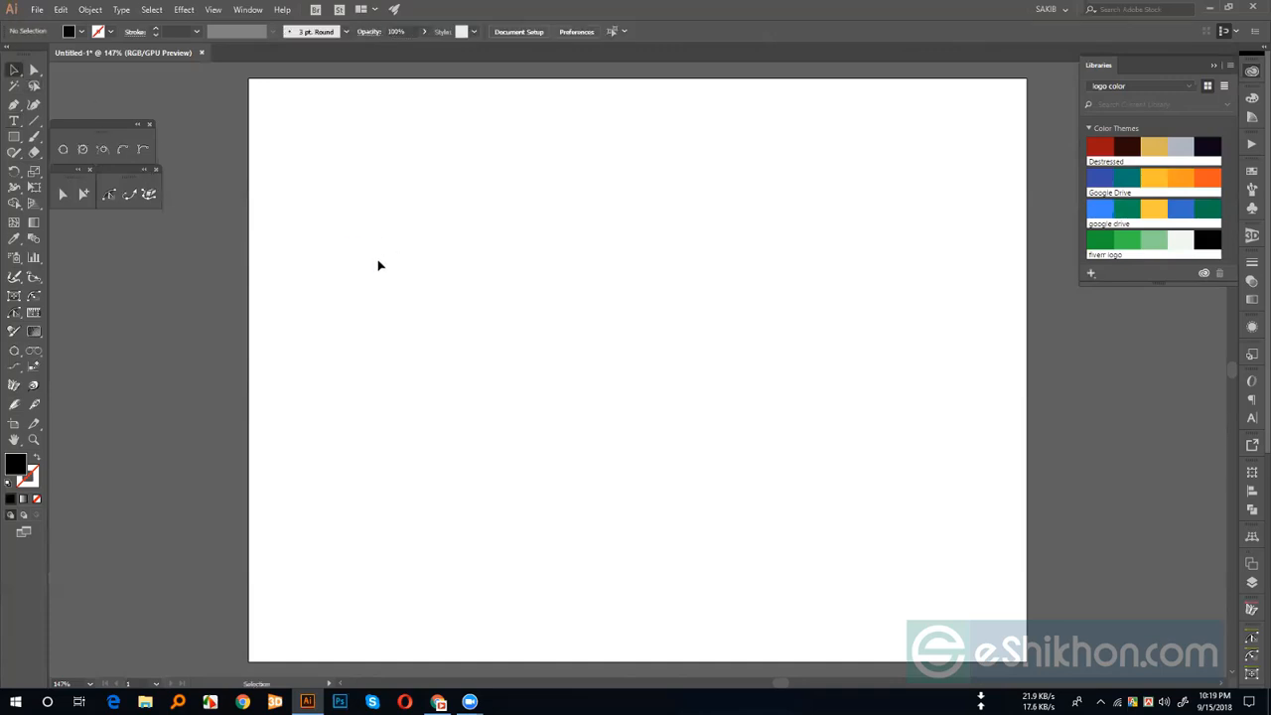
- Place a test text of "939" with a row of repeated 6s beneath it on the artboard, and delete it
key(t)
click(379, 266)
text(9)
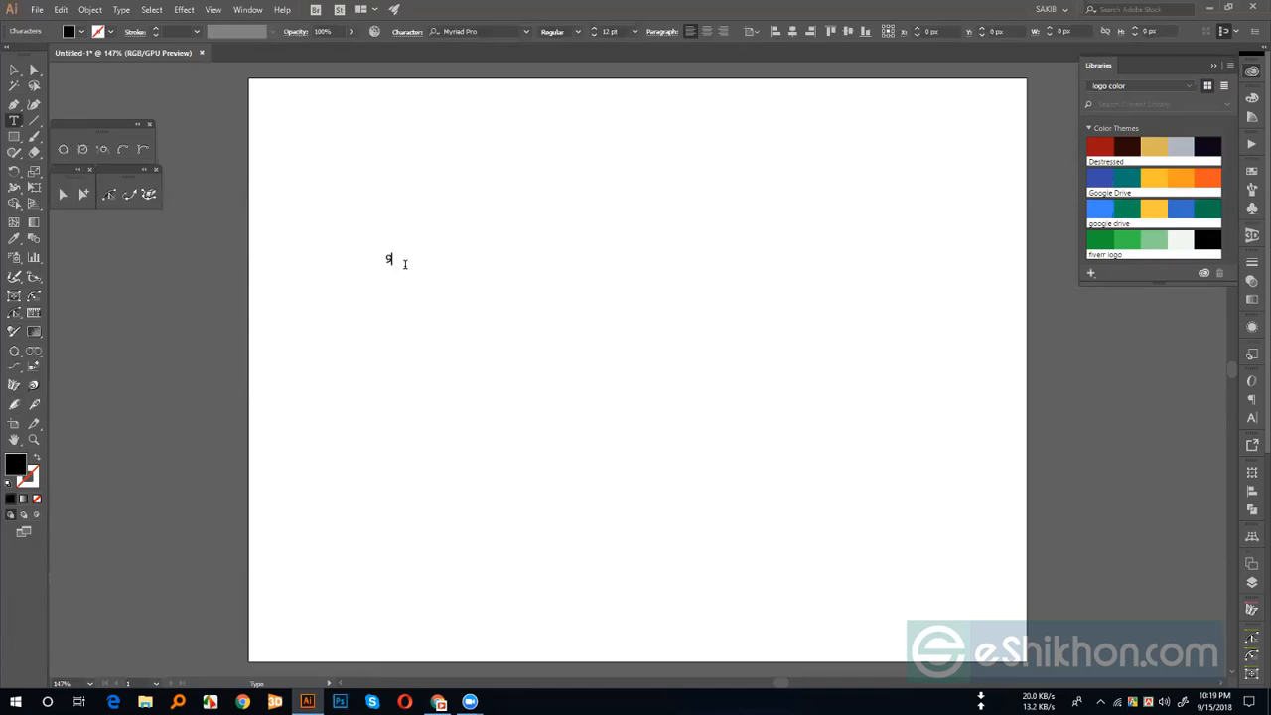
text(39 )
text(6666666666666666666666)
click(14, 69)
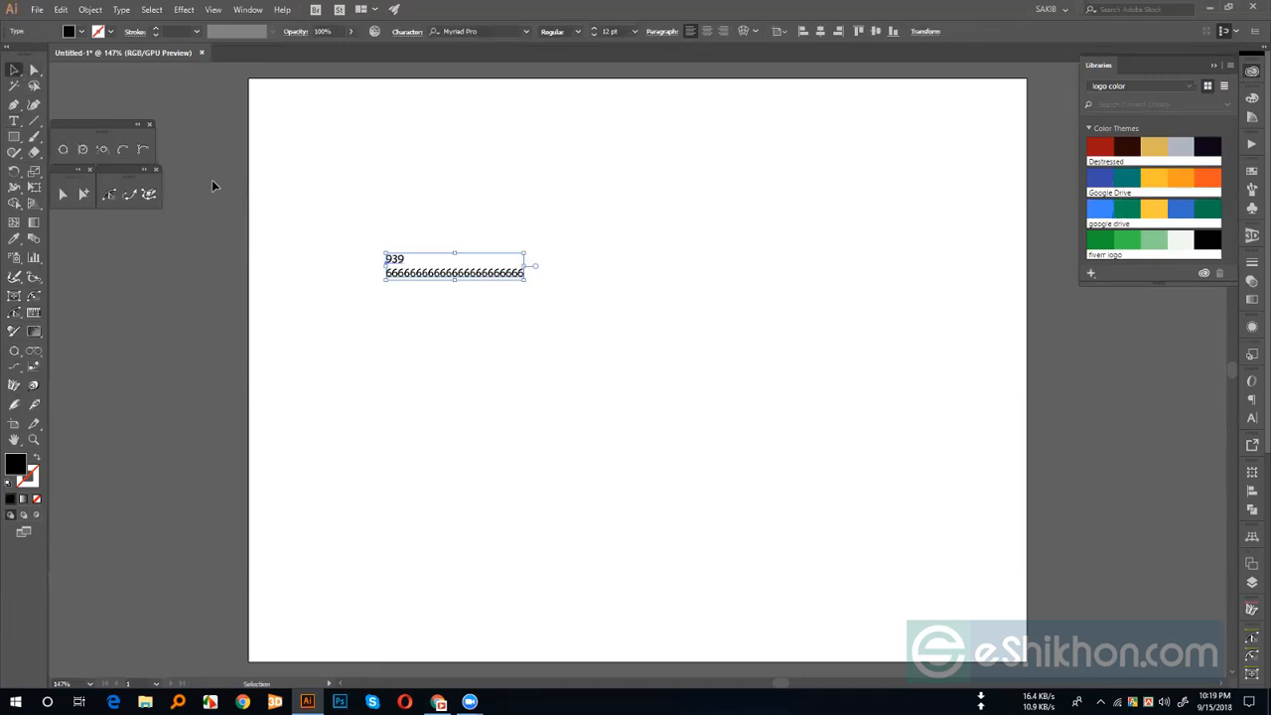
click(443, 336)
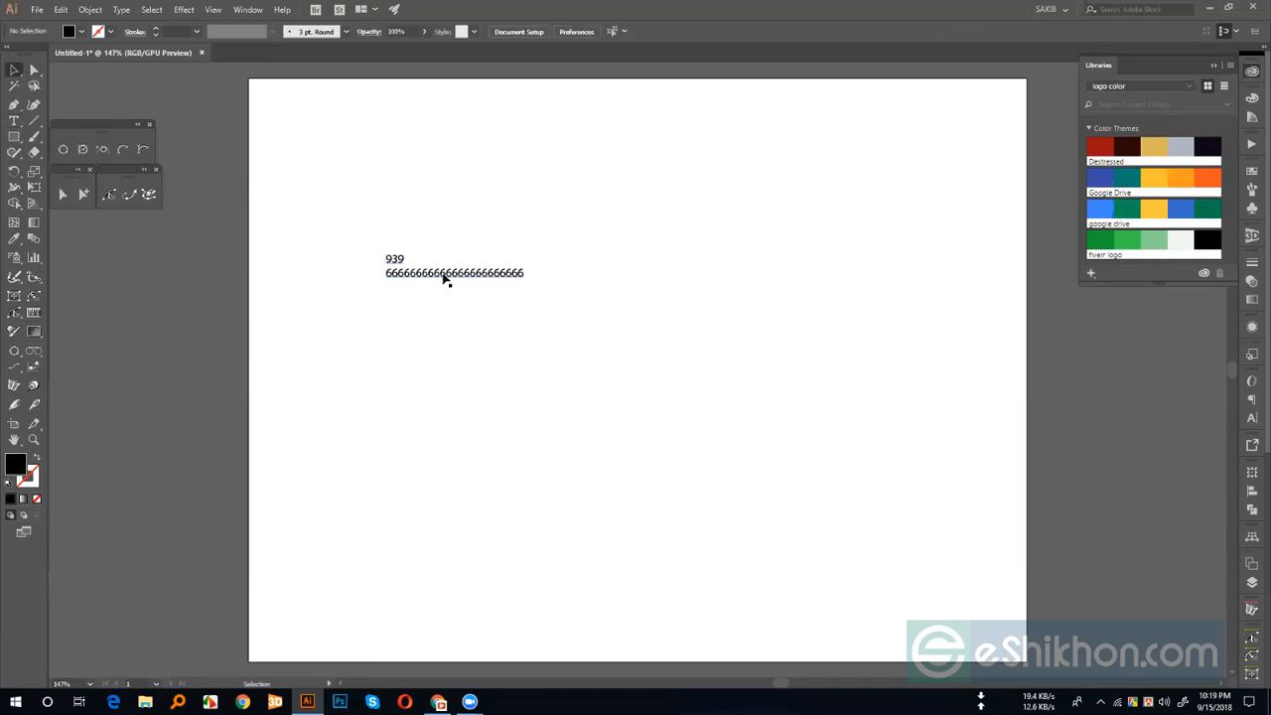
click(445, 279)
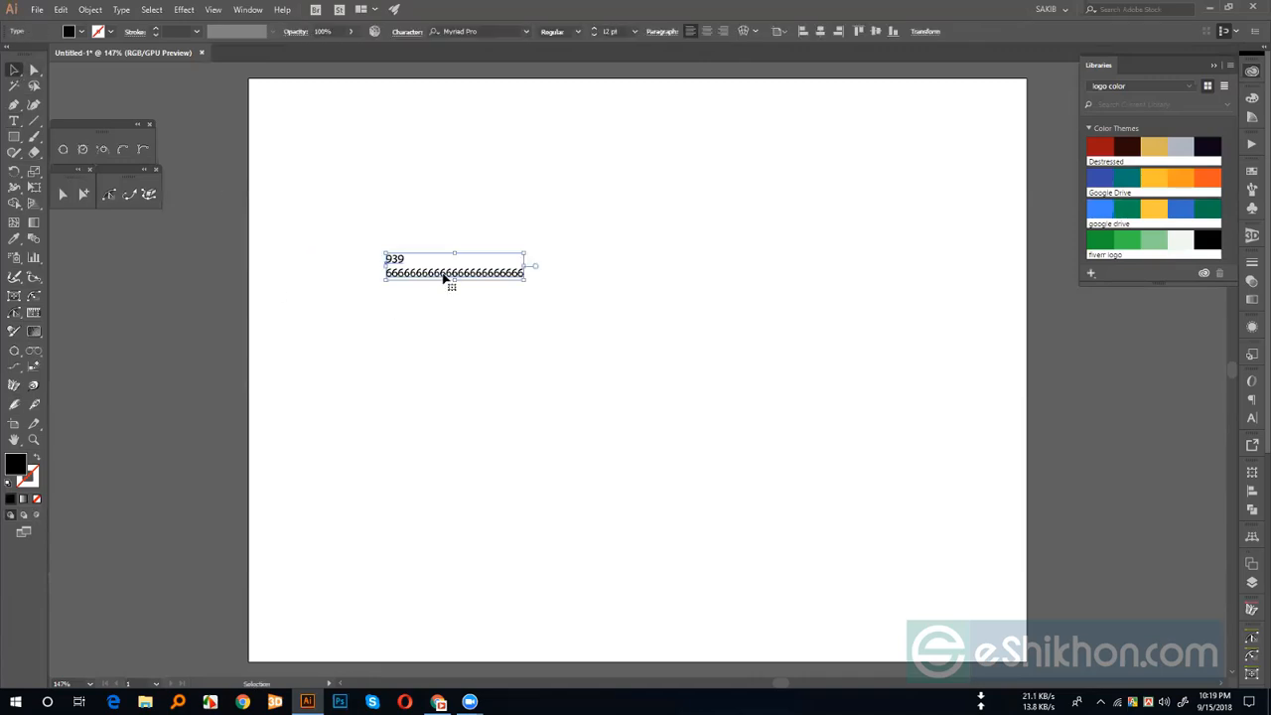
key(Delete)
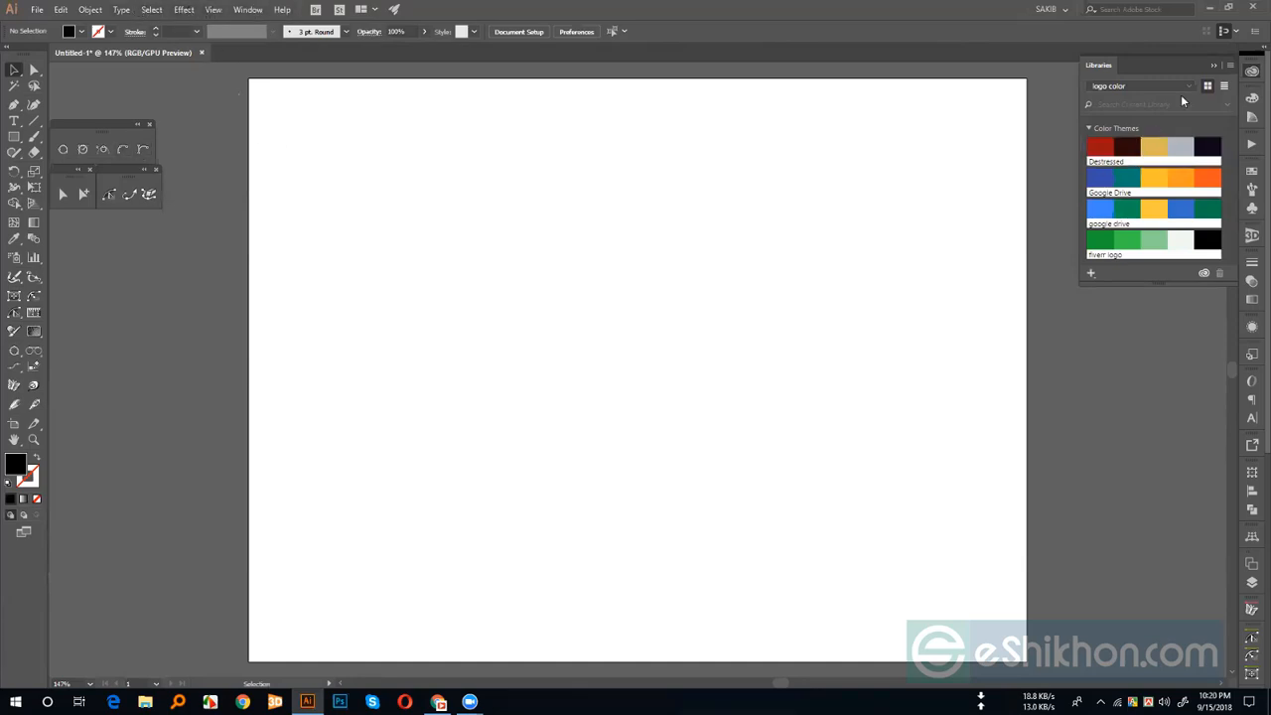
- Show the Actions panel and lengthen it to list all of its action sets
click(1225, 32)
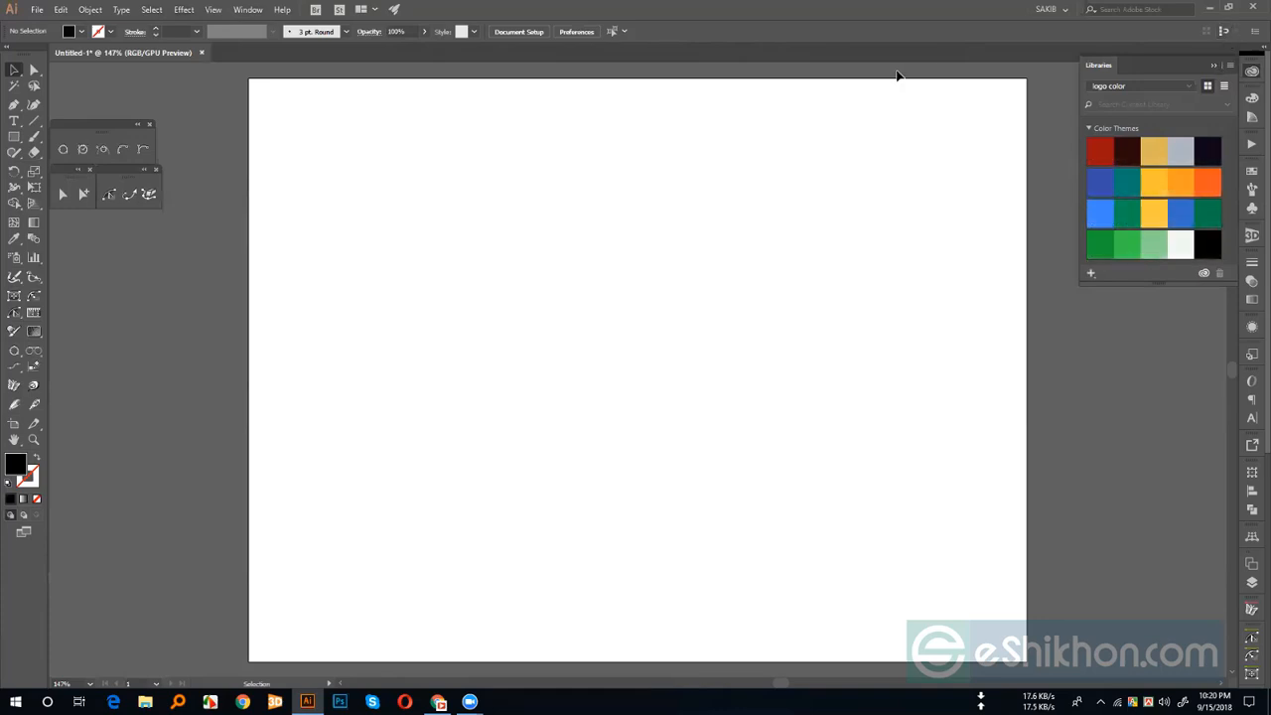
click(187, 11)
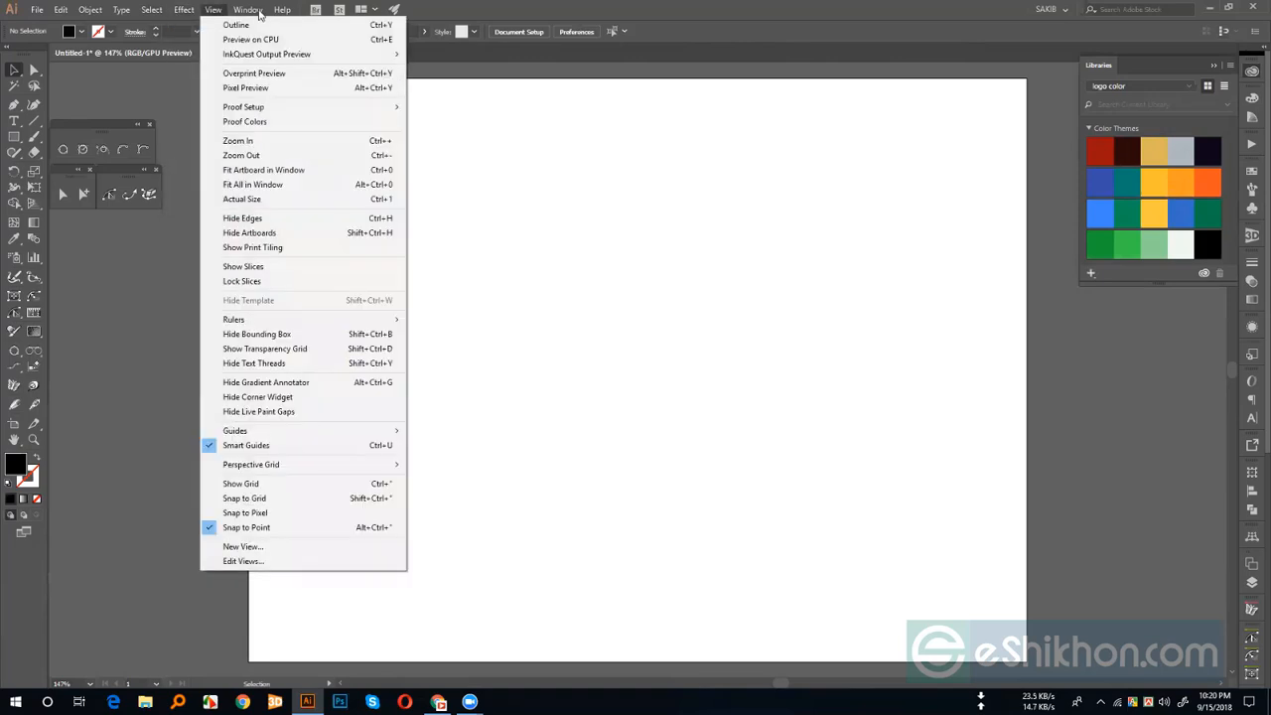
mouse_move(248, 10)
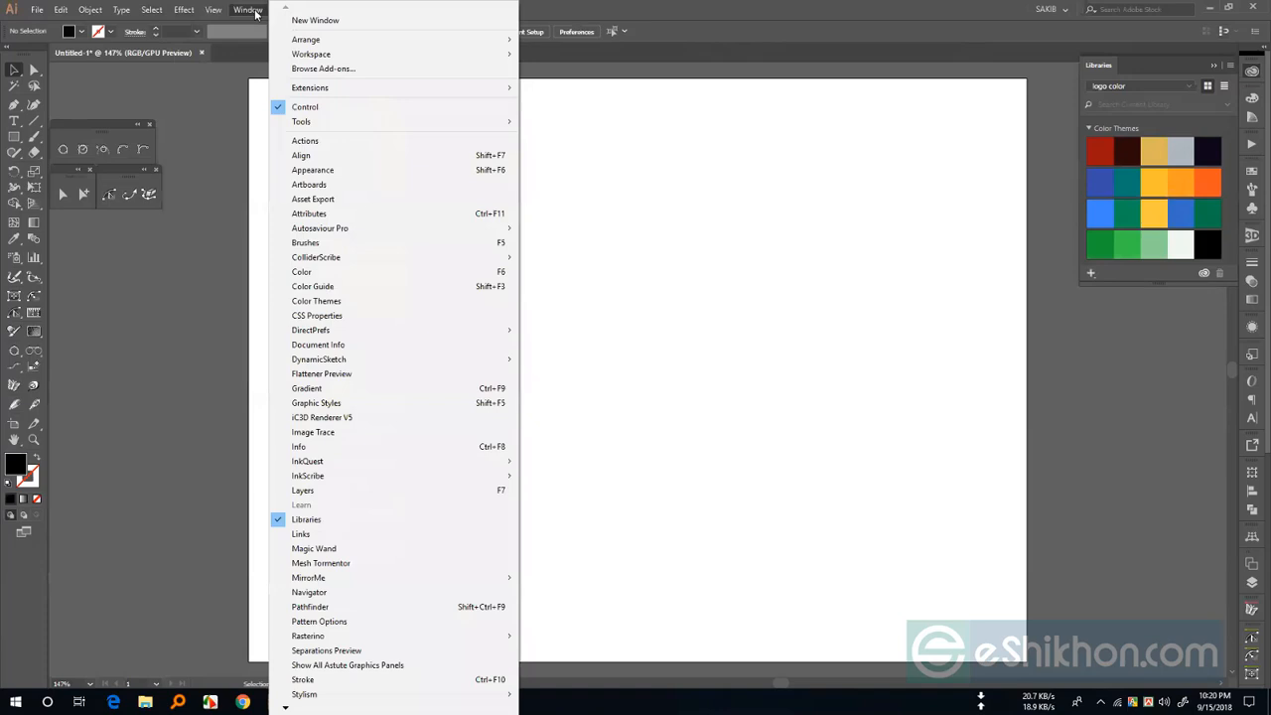
click(333, 146)
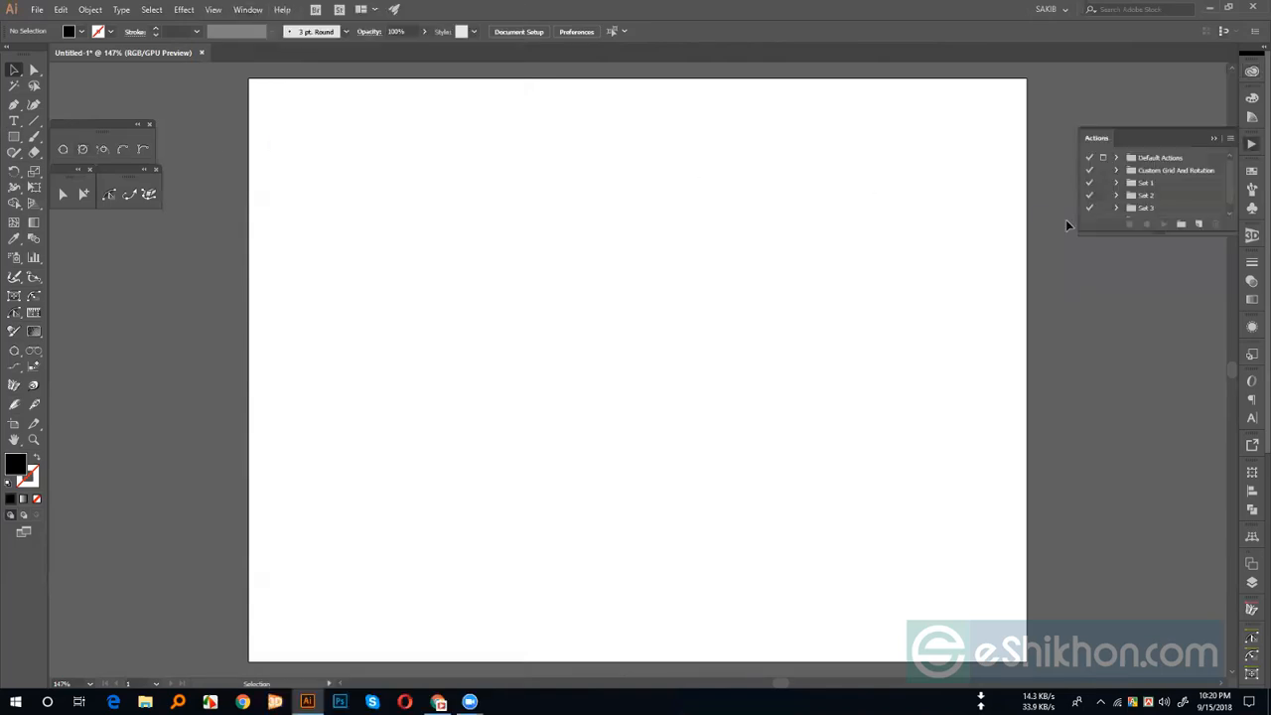
drag(1155, 235, 1156, 397)
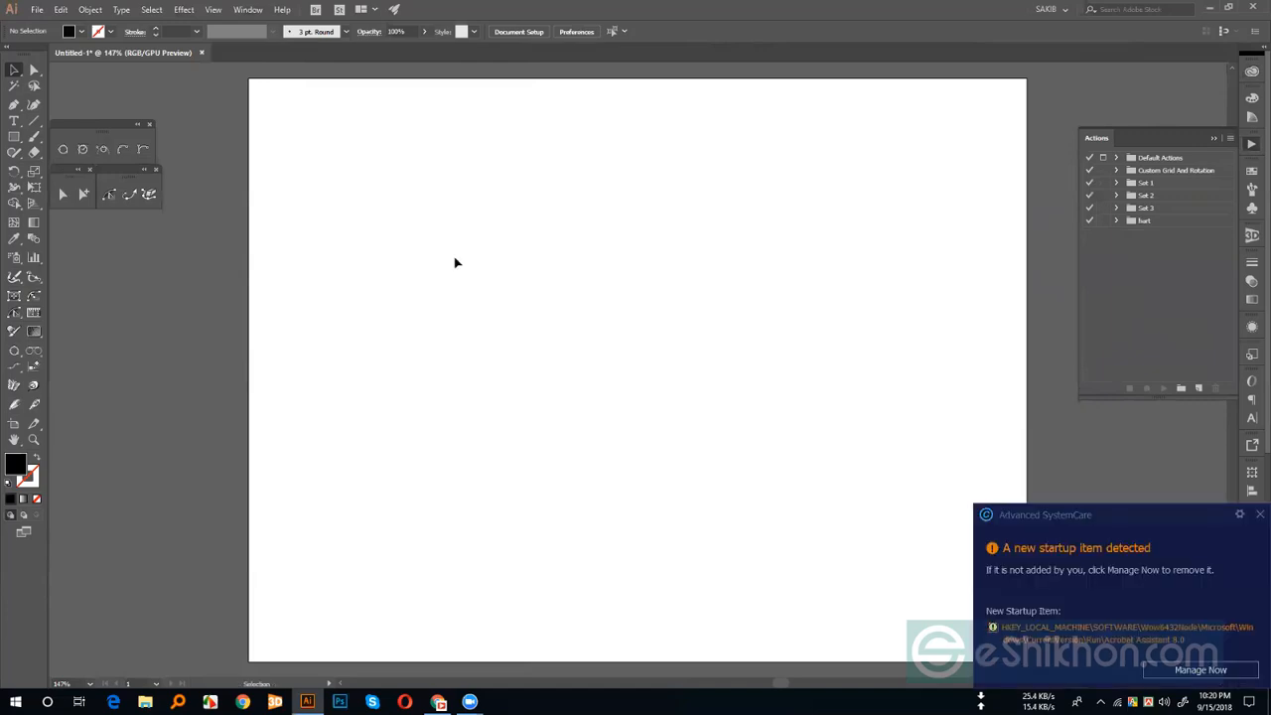
- Dismiss the Advanced SystemCare notification about the new startup item
click(1258, 515)
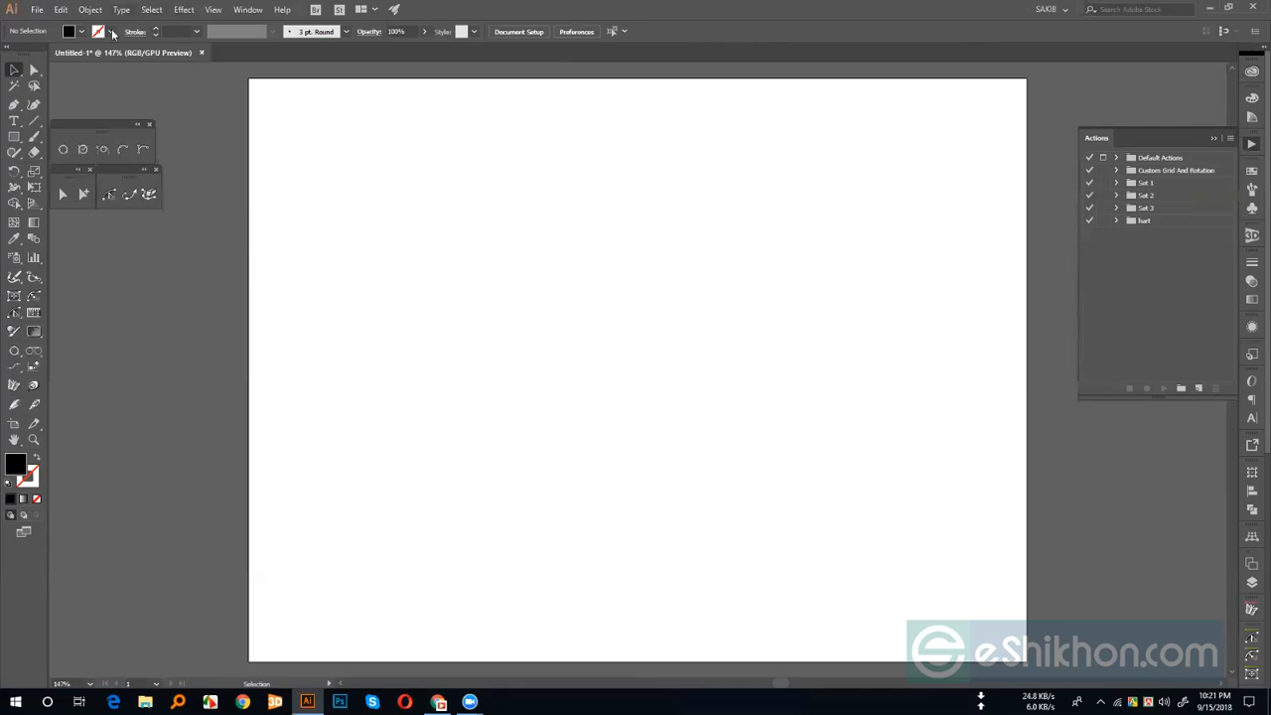
click(1211, 9)
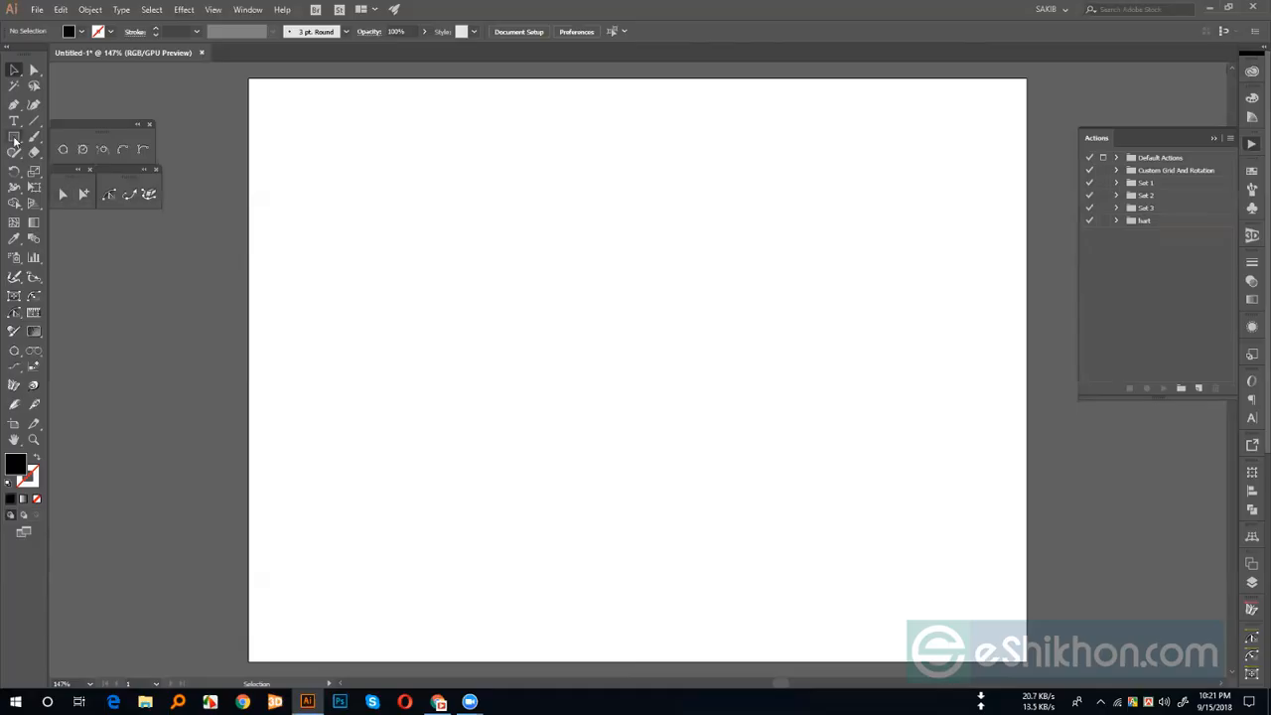
- Switch from Illustrator to Chrome, load the Google home page and maximize the browser window
click(14, 136)
click(1211, 9)
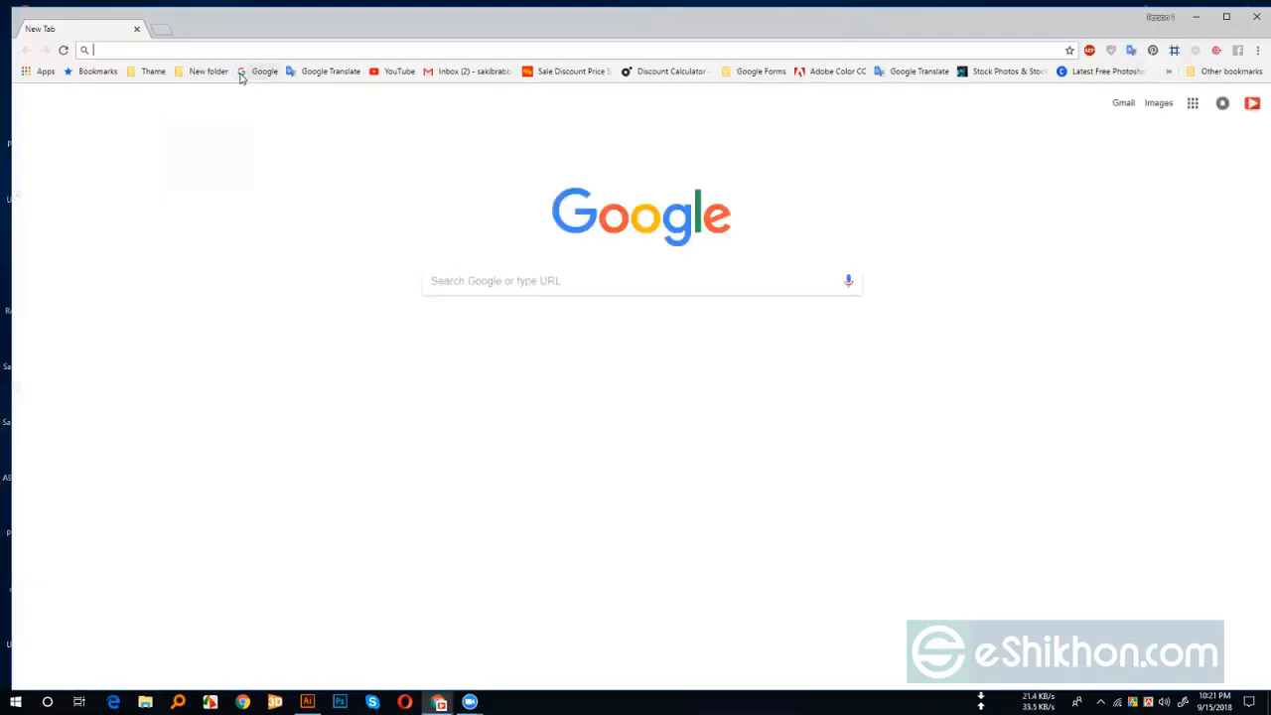
click(242, 74)
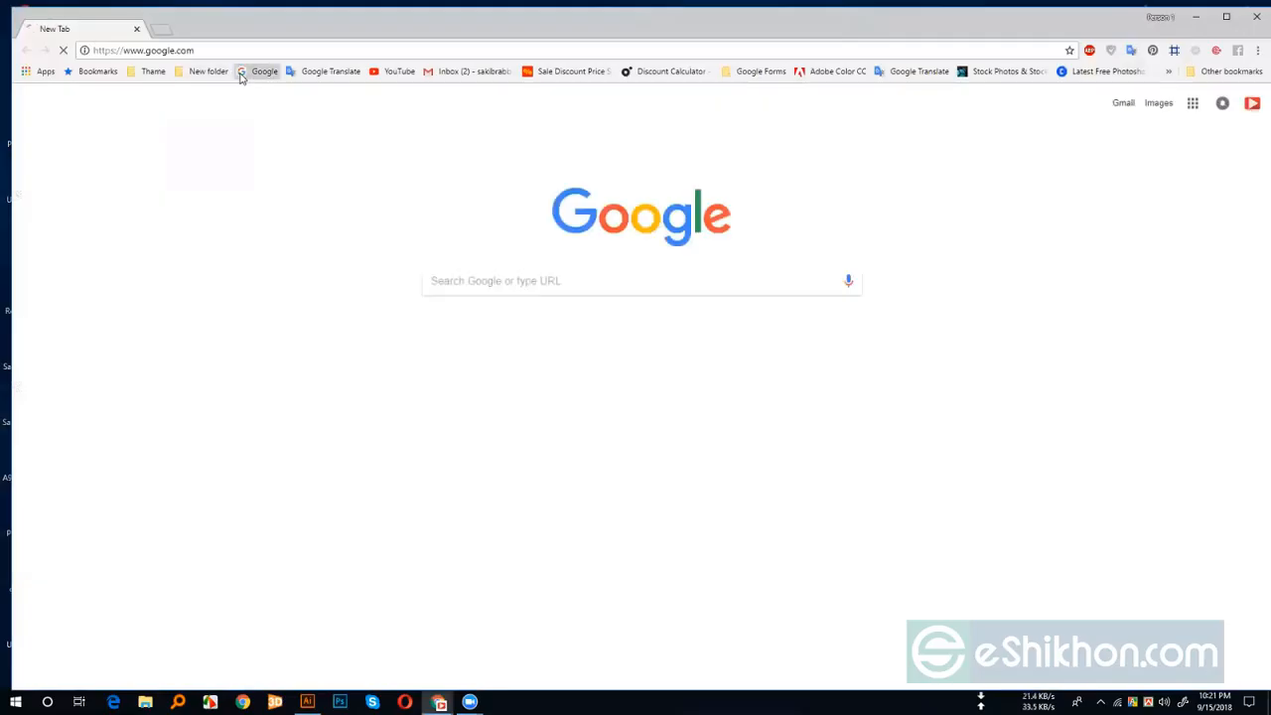
click(1225, 17)
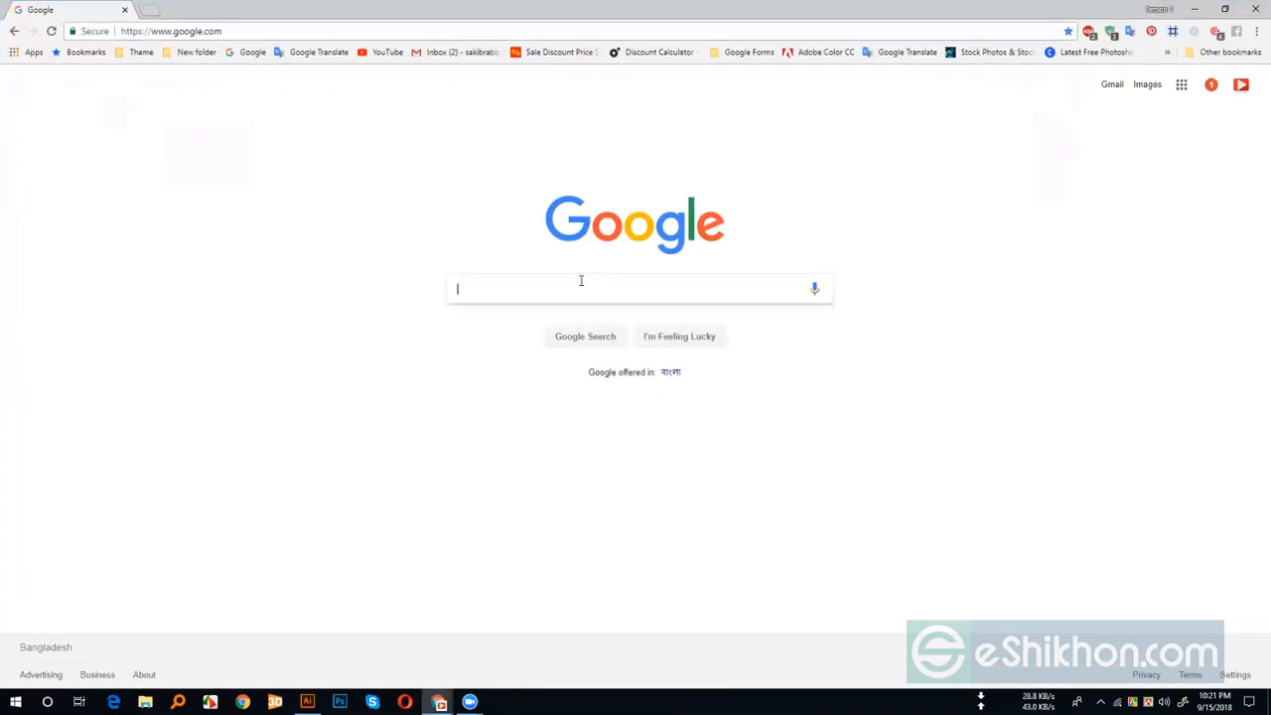
- Search Google Images for "apple" and preview the picture of a single red apple with a green leaf
text(apple)
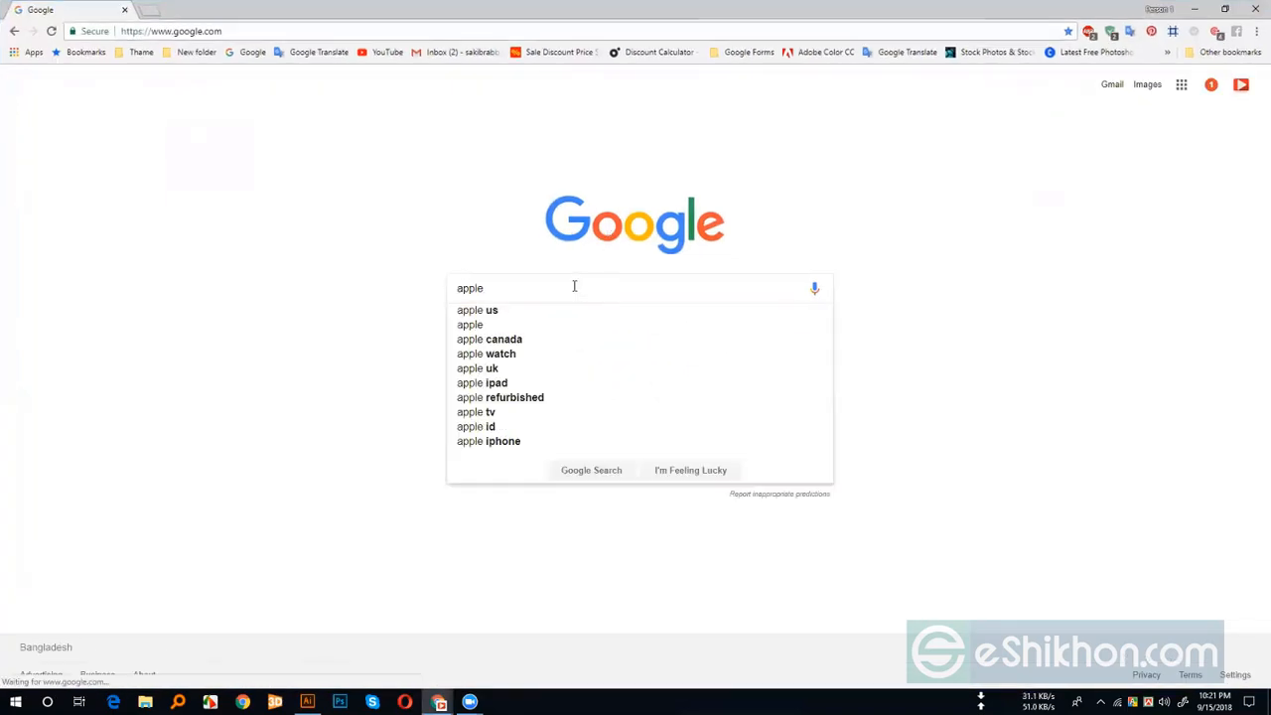
key(Return)
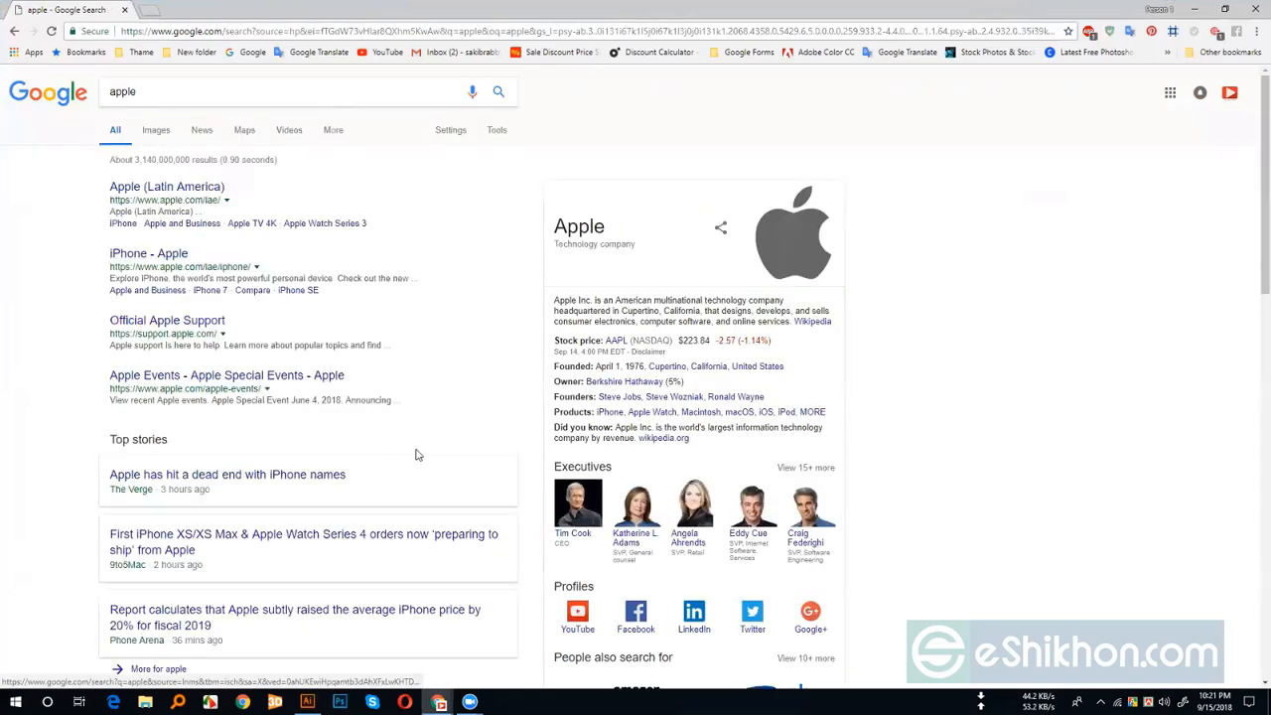
click(154, 134)
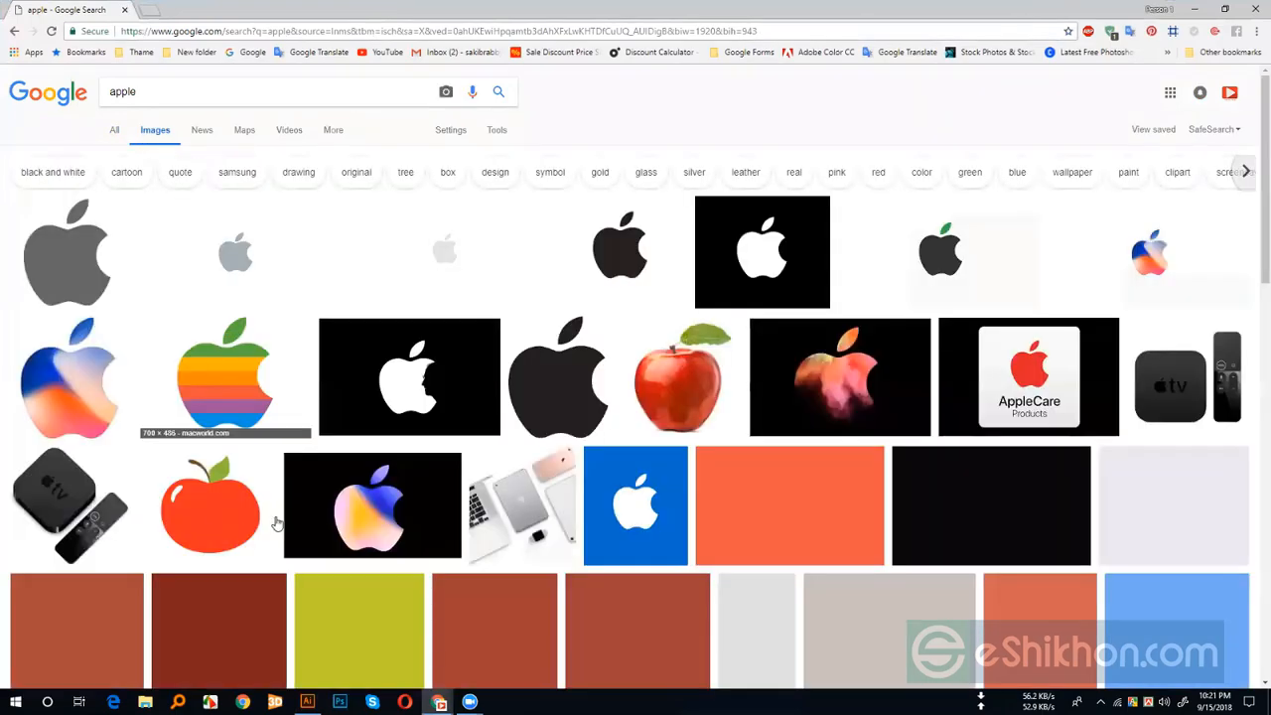
scroll(489, 368, down, 4)
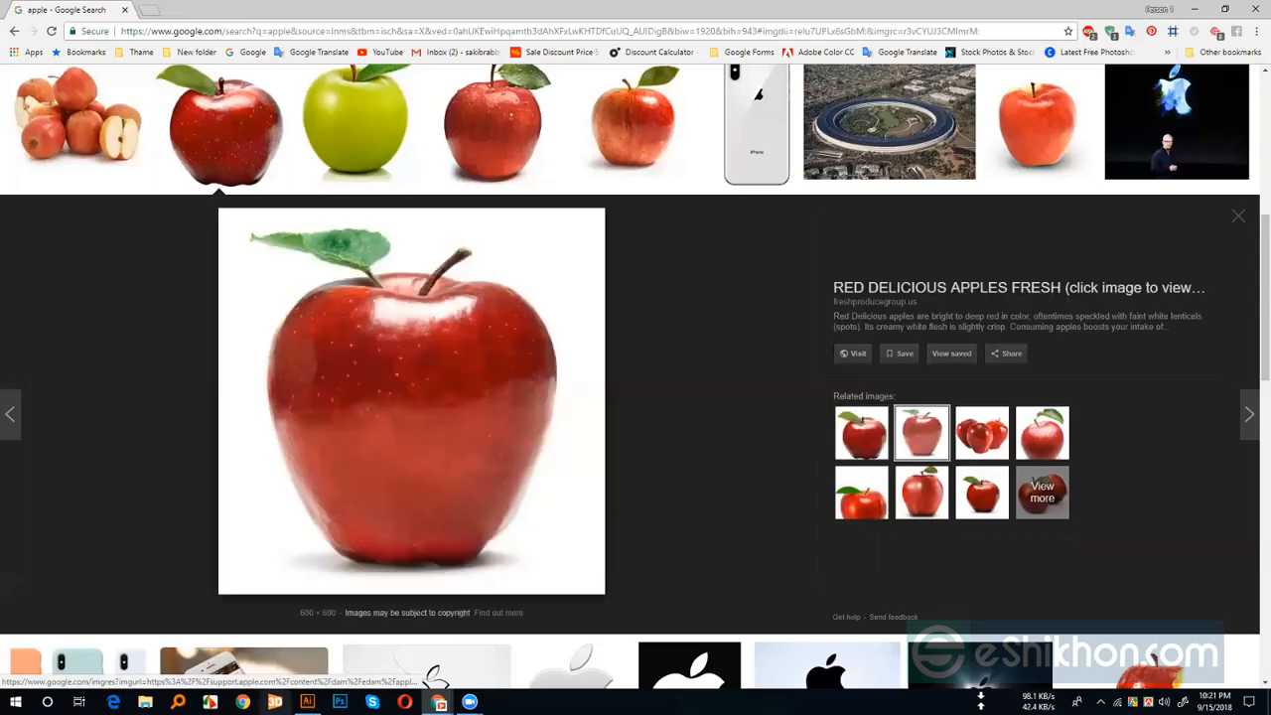
- Return to Illustrator, paste the red apple picture onto the artboard and deselect it
click(307, 701)
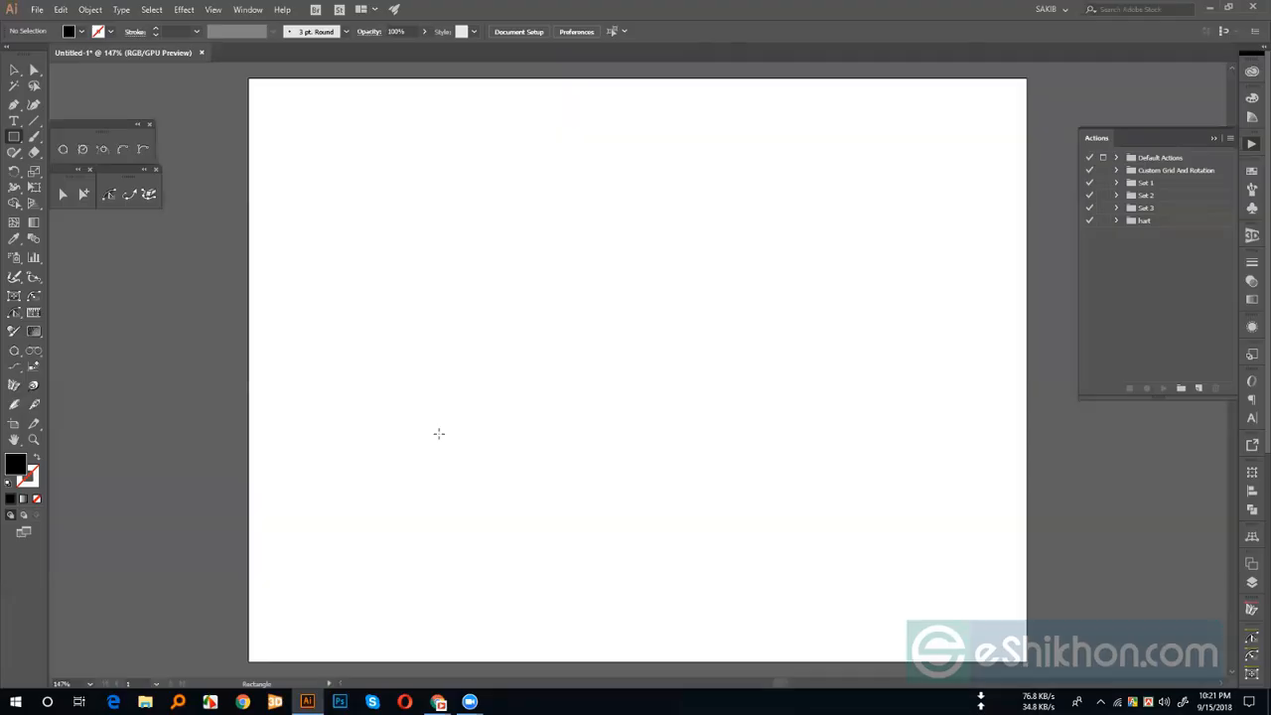
key(v)
key(ctrl+v)
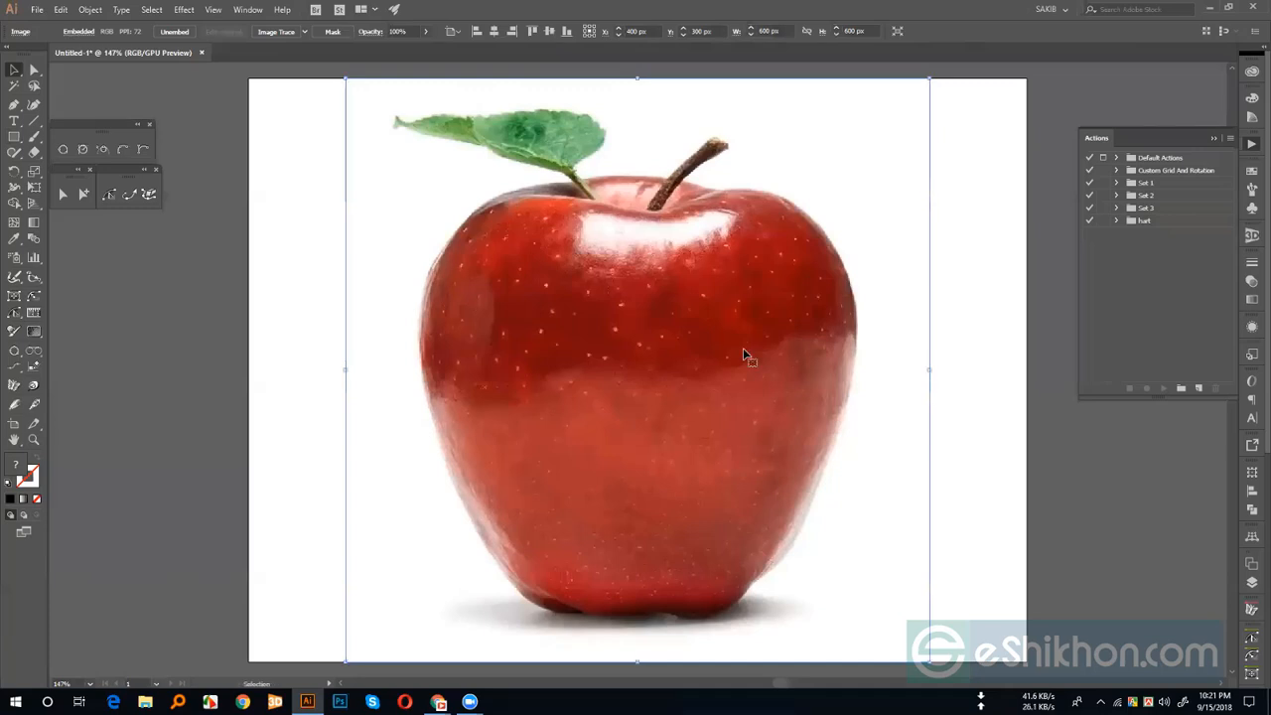
key(a)
key(ctrl+1)
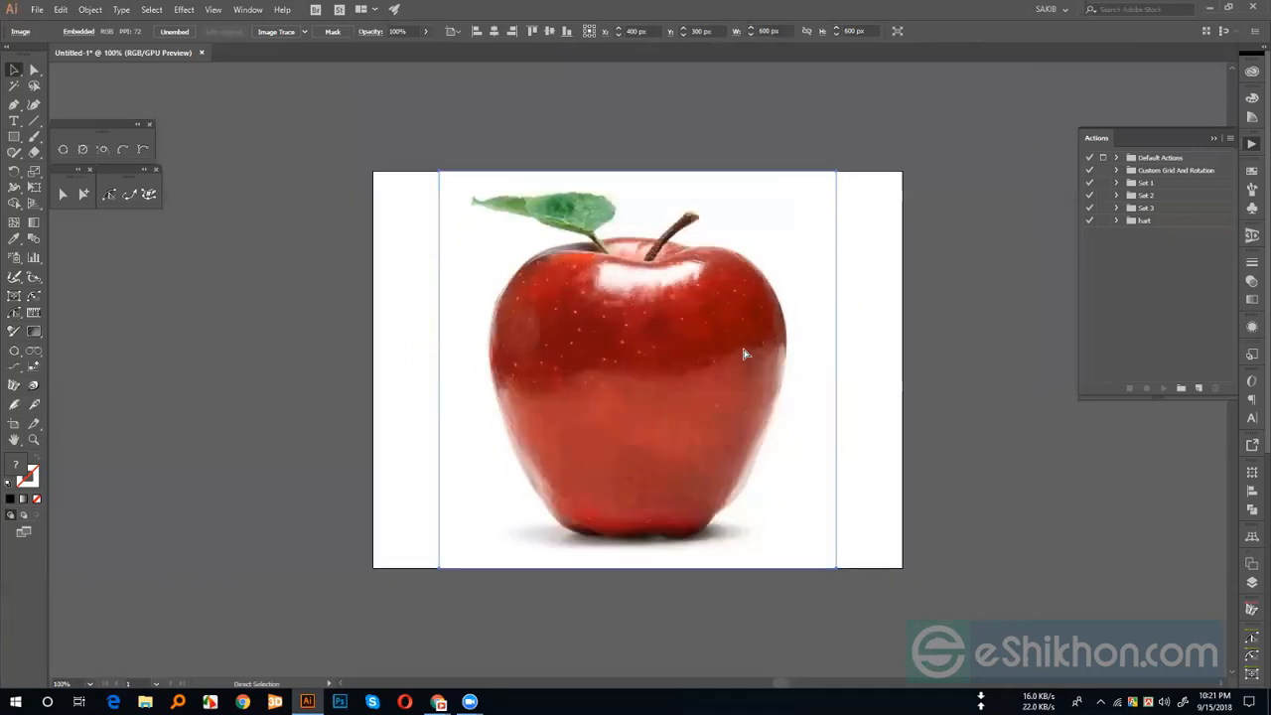
key(v)
click(956, 356)
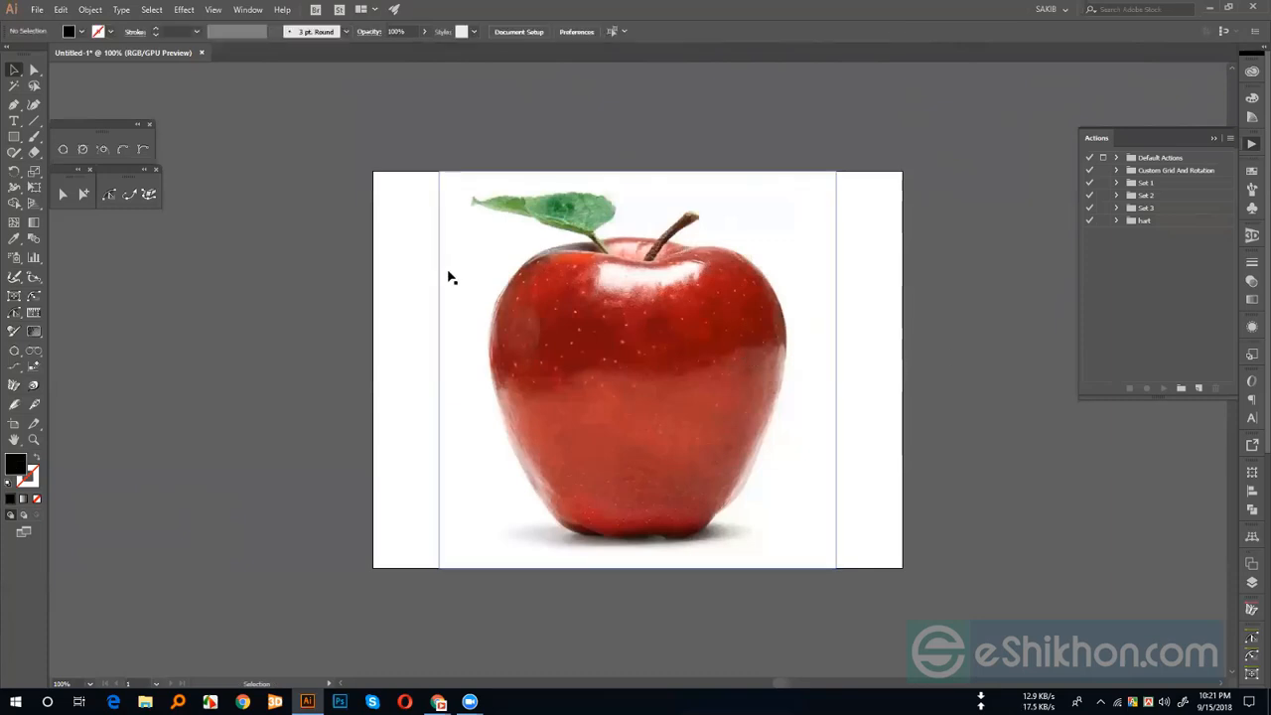
- Lock the apple picture in place on the artboard
click(448, 275)
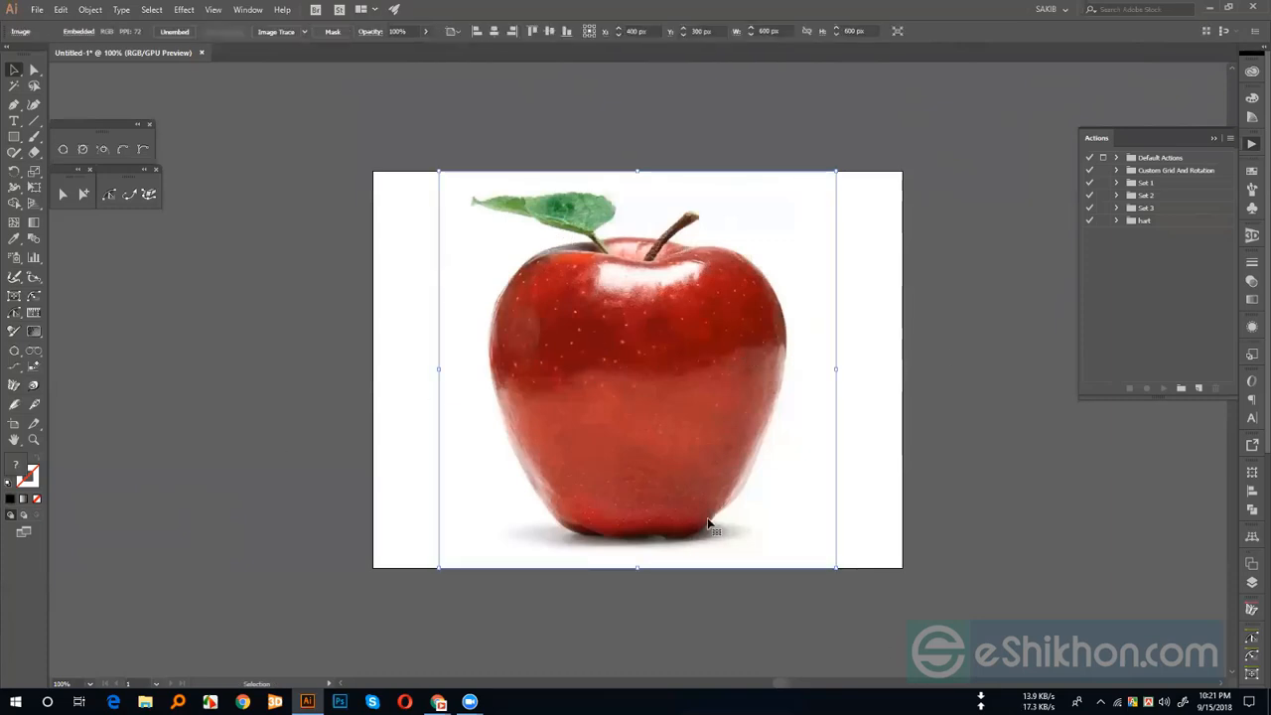
click(62, 10)
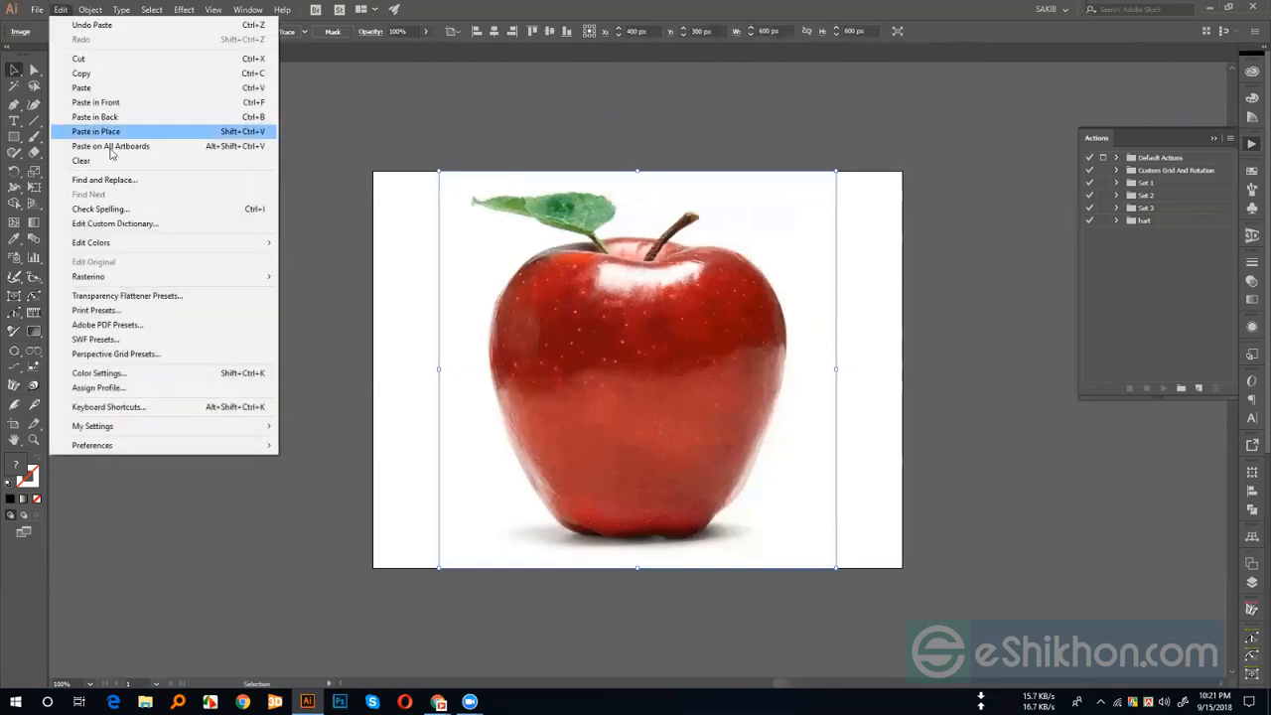
click(91, 8)
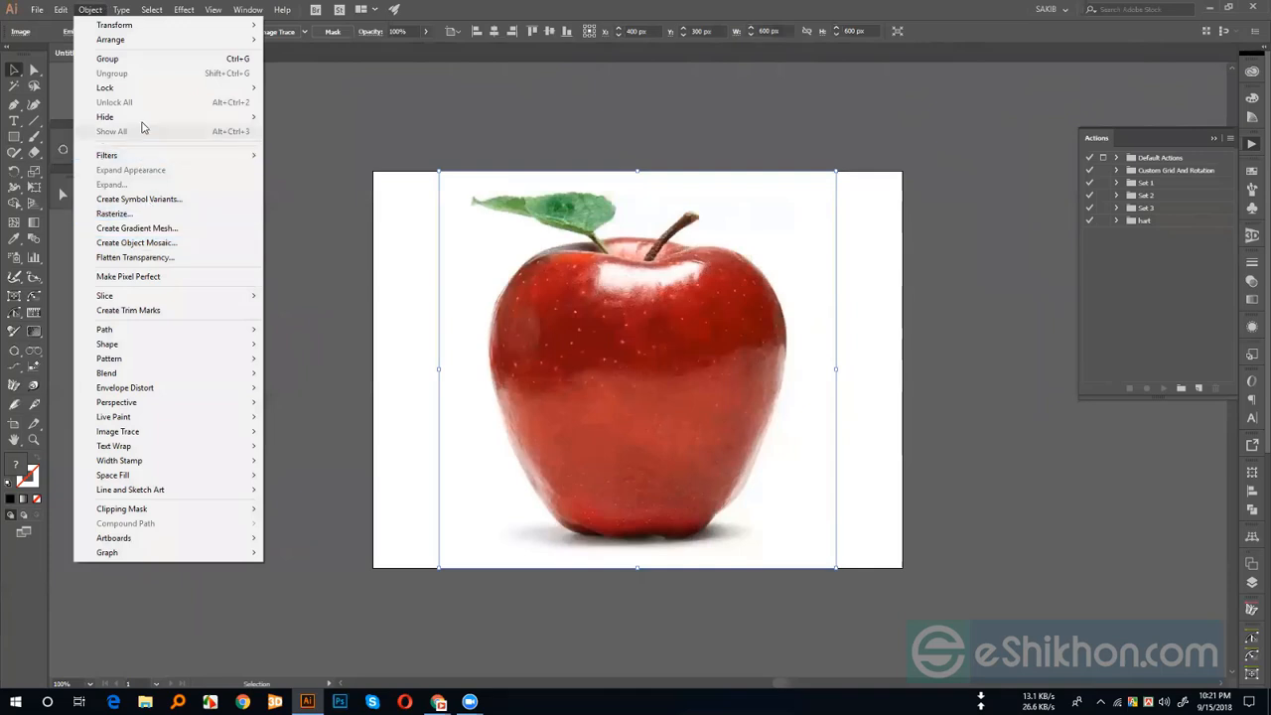
click(298, 87)
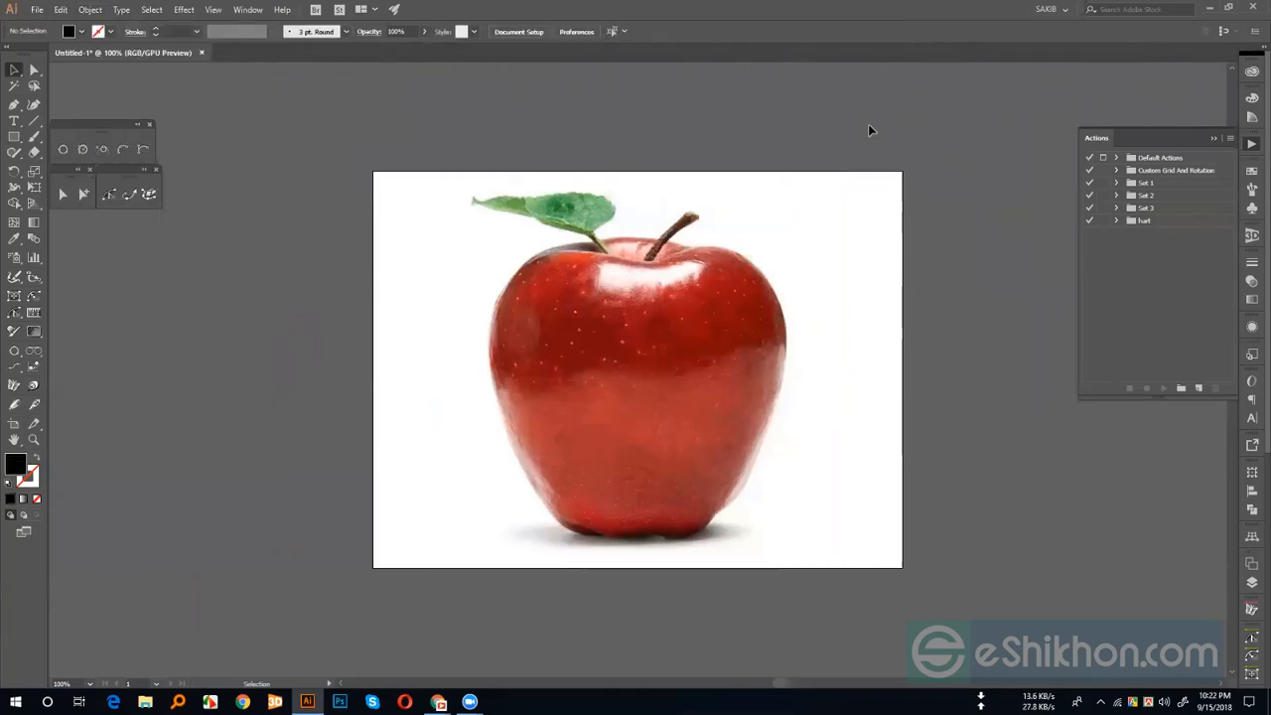
- Draw a rectangle about 682 × 635 px over the apple and fill it with a green swatch
click(14, 136)
drag(378, 136, 829, 556)
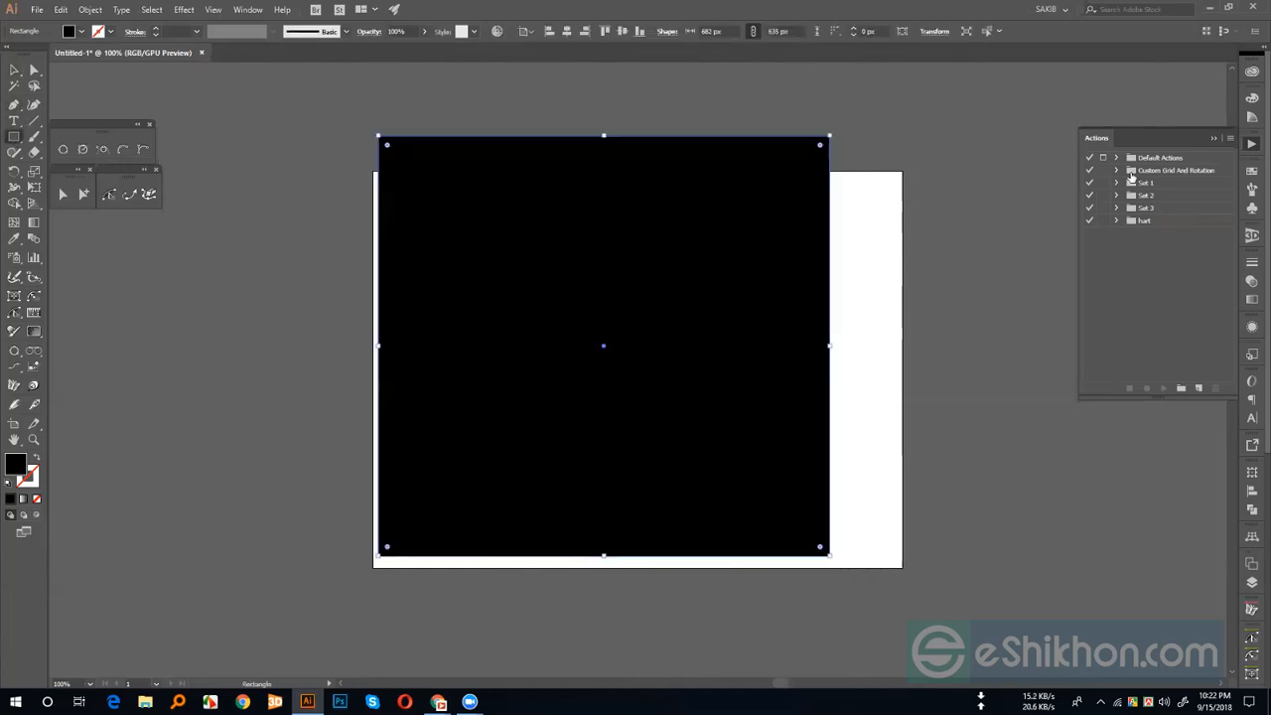
click(1252, 167)
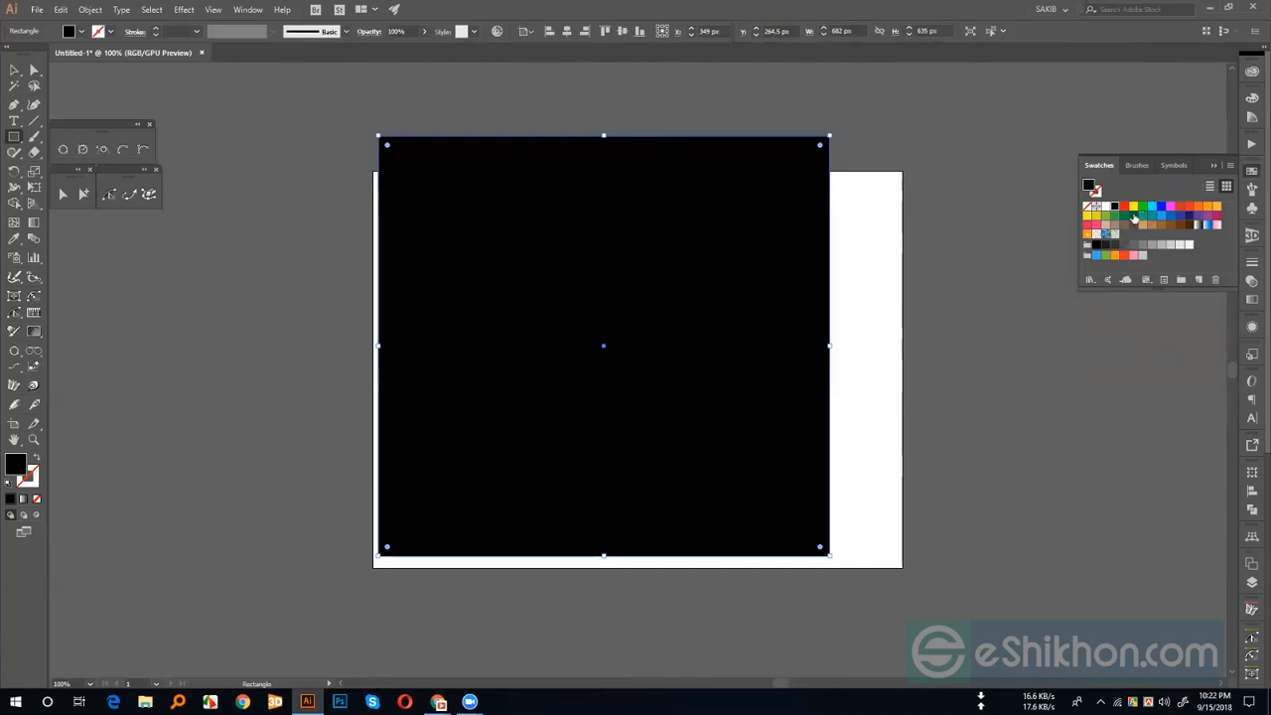
click(1115, 215)
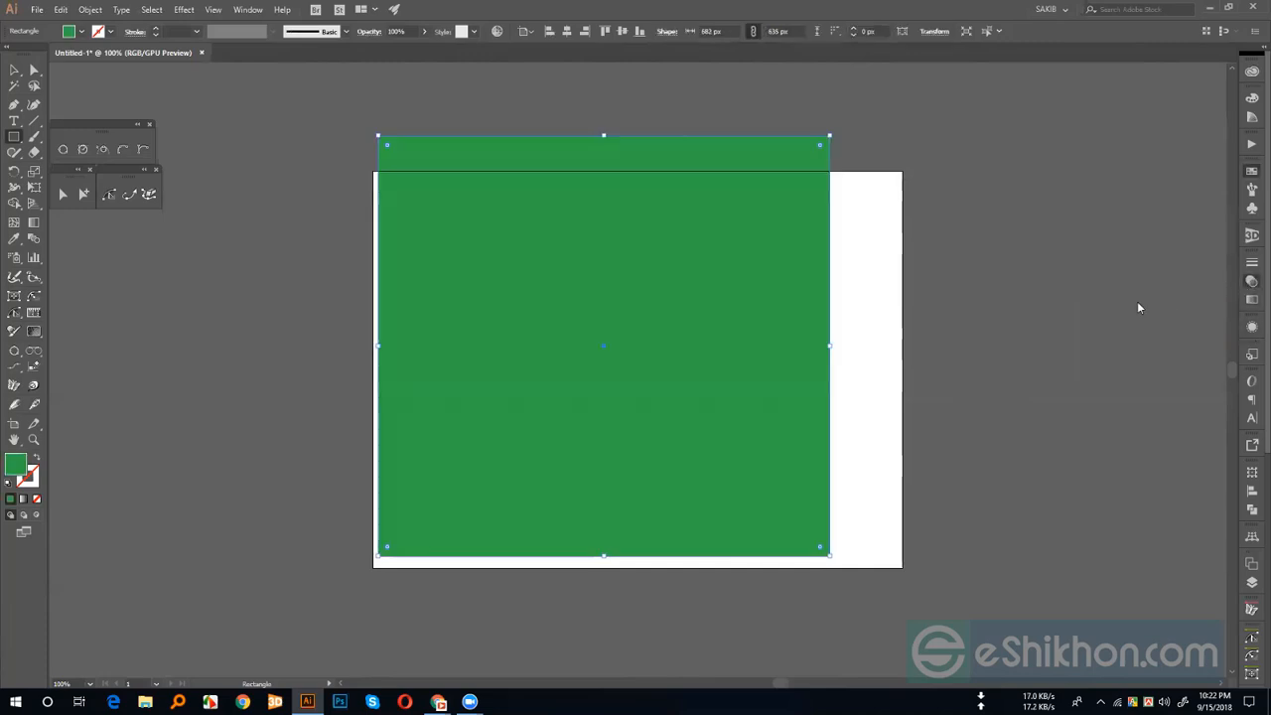
- Try the Multiply blending mode on the green rectangle, and set it to Screen
key(ctrl+shift+F10)
click(1118, 277)
click(1121, 322)
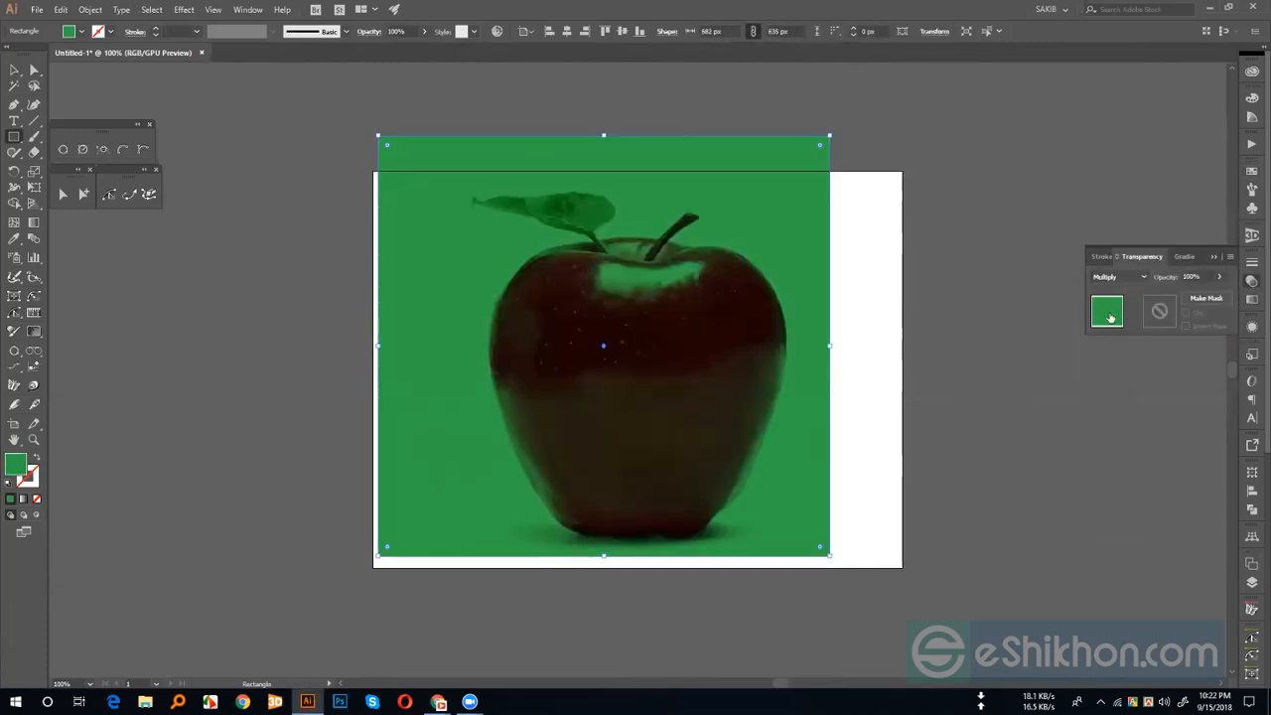
click(1128, 278)
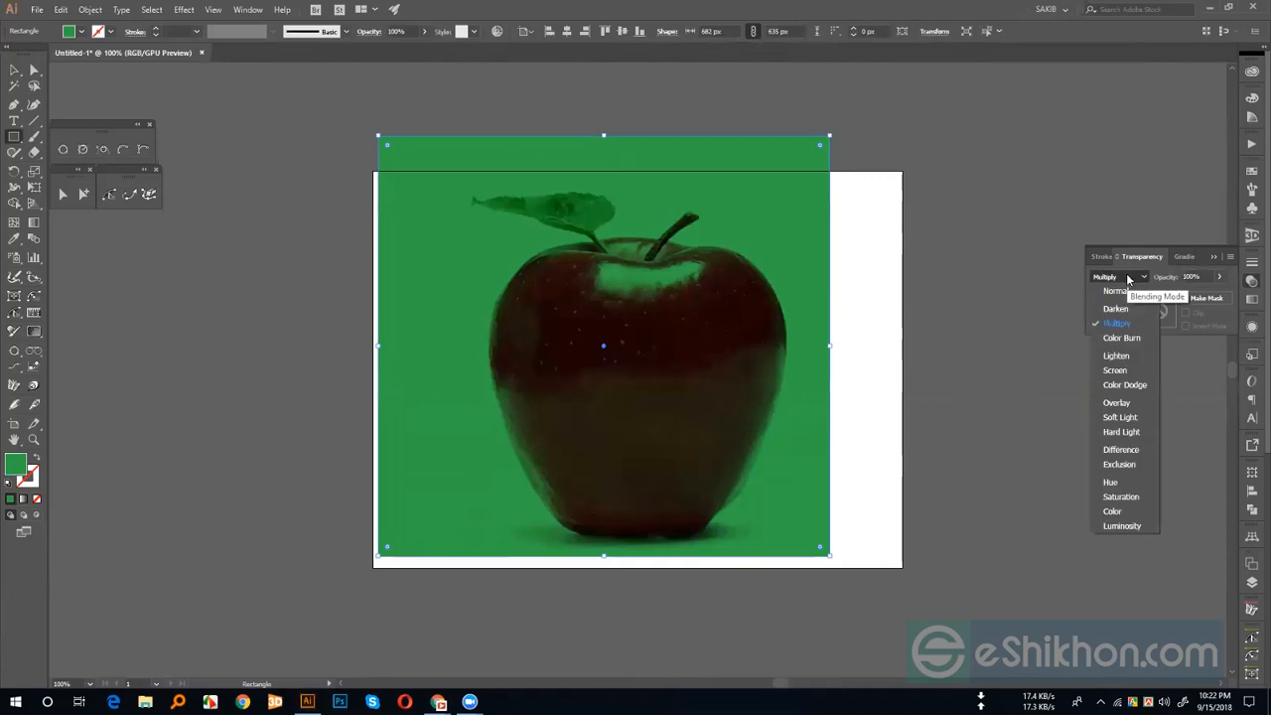
click(1116, 371)
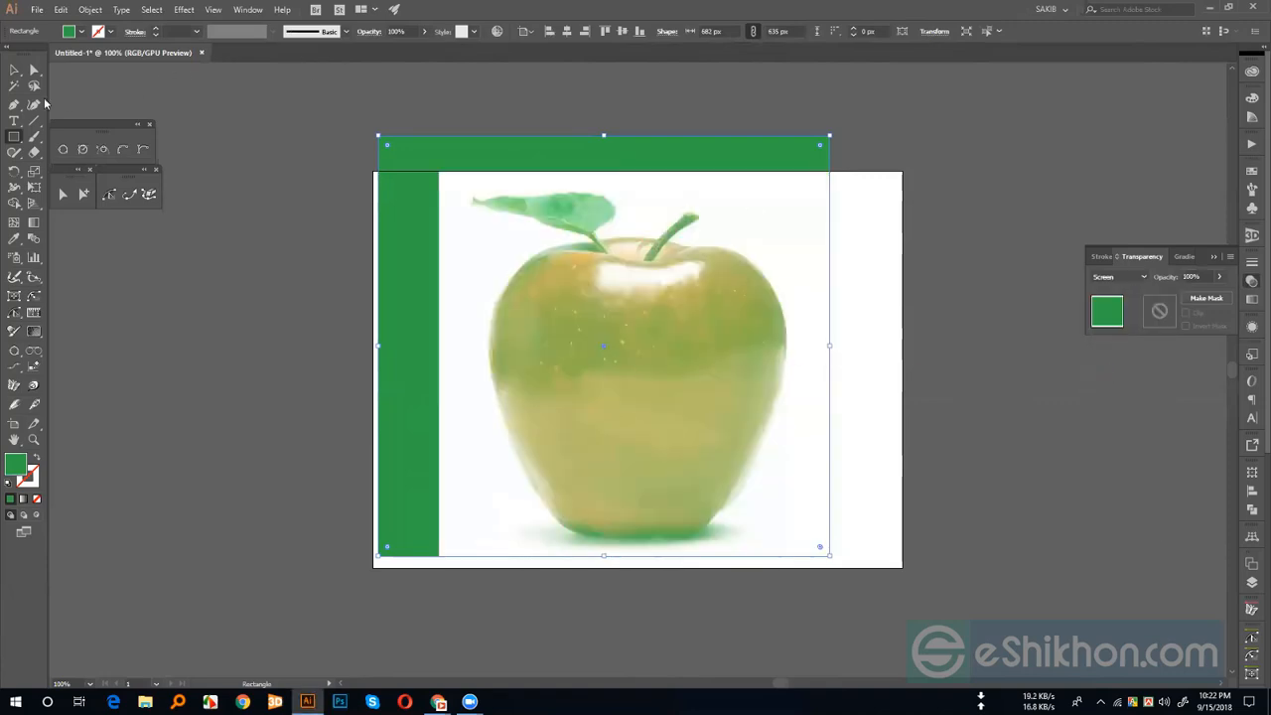
- Shrink the green rectangle from its upper-left corner to about 571 × 478 px so it covers the apple's body
click(14, 69)
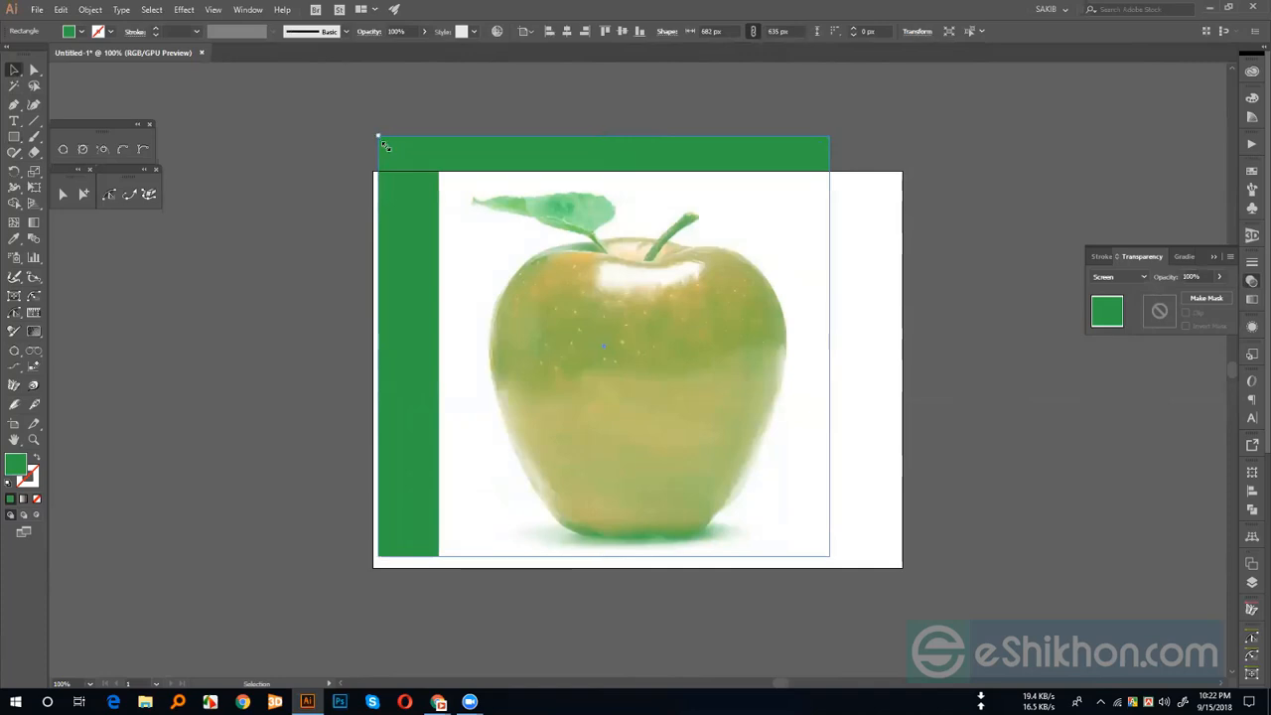
drag(386, 146, 452, 239)
click(783, 209)
click(738, 269)
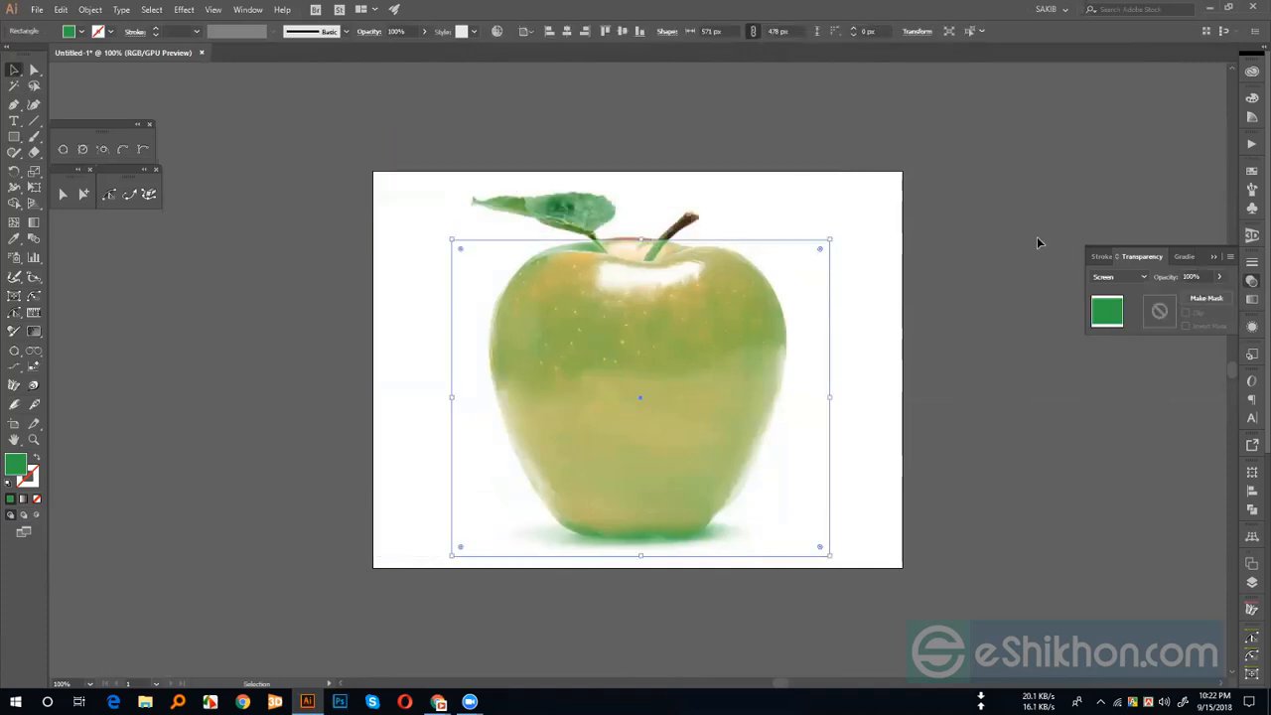
- Raise the green rectangle's upper edge to cover the apple's stem, making it about 571 × 510 px
click(1123, 278)
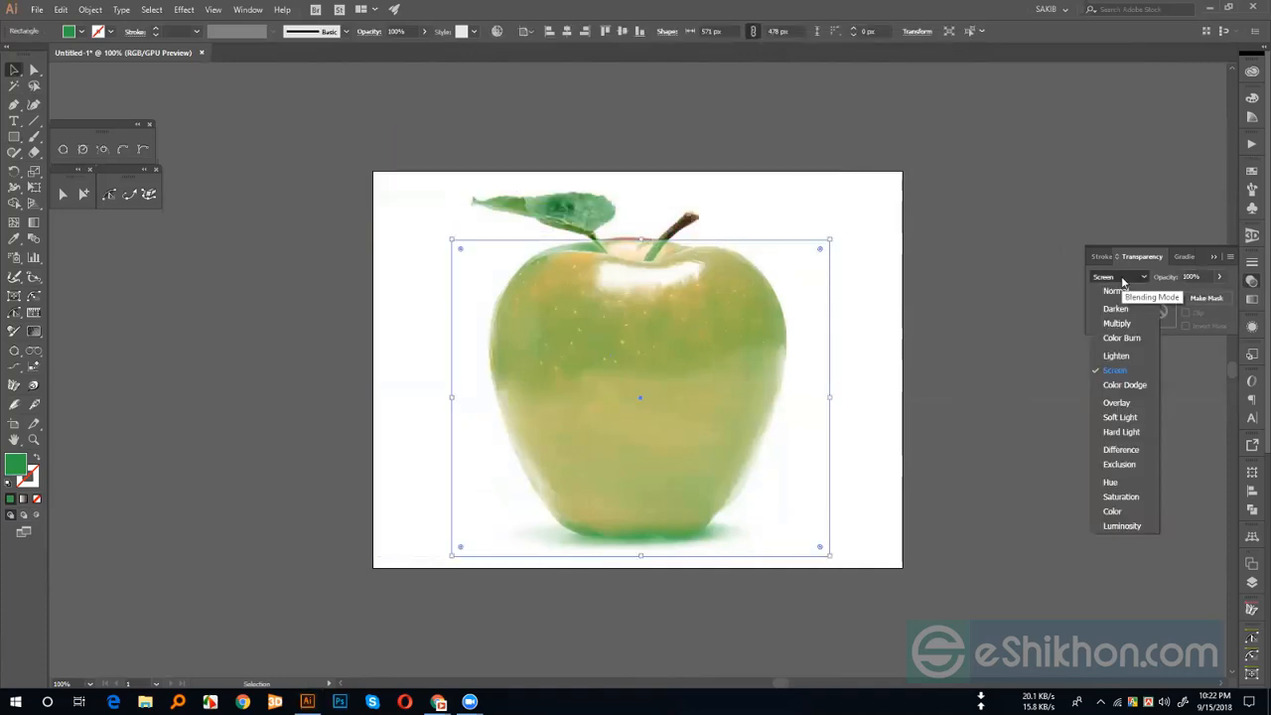
click(946, 198)
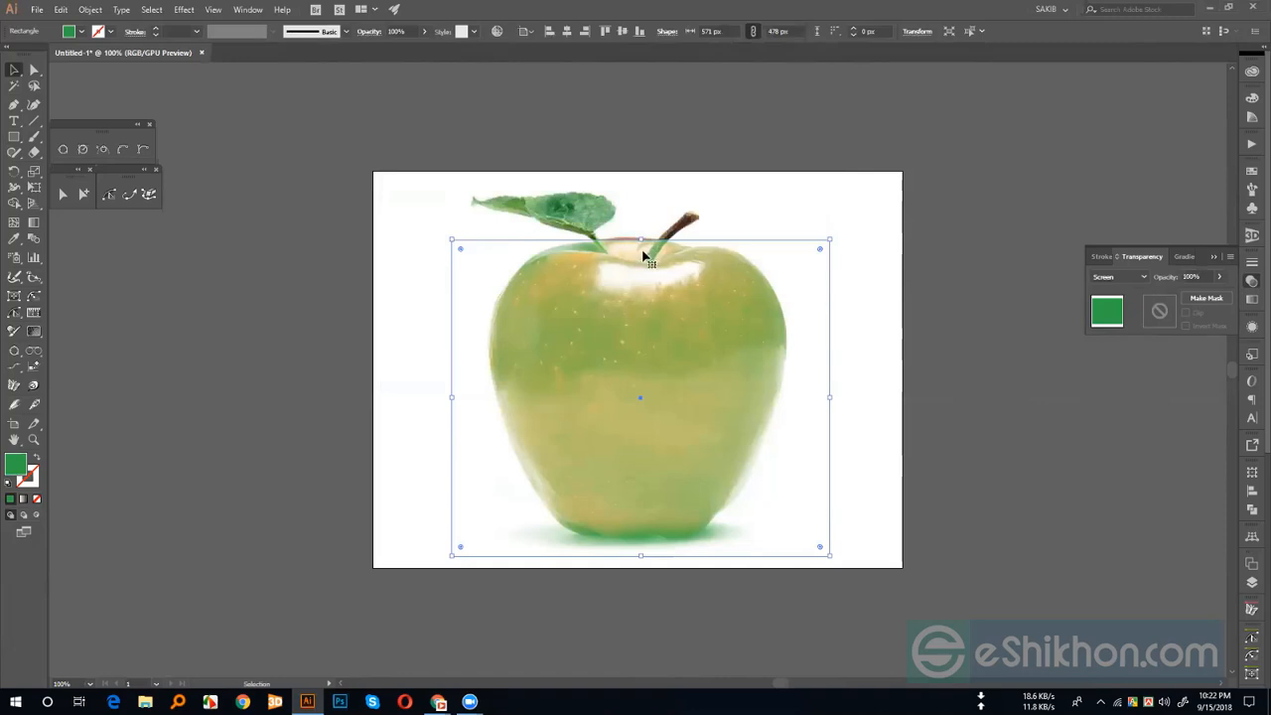
drag(642, 239, 647, 218)
click(917, 268)
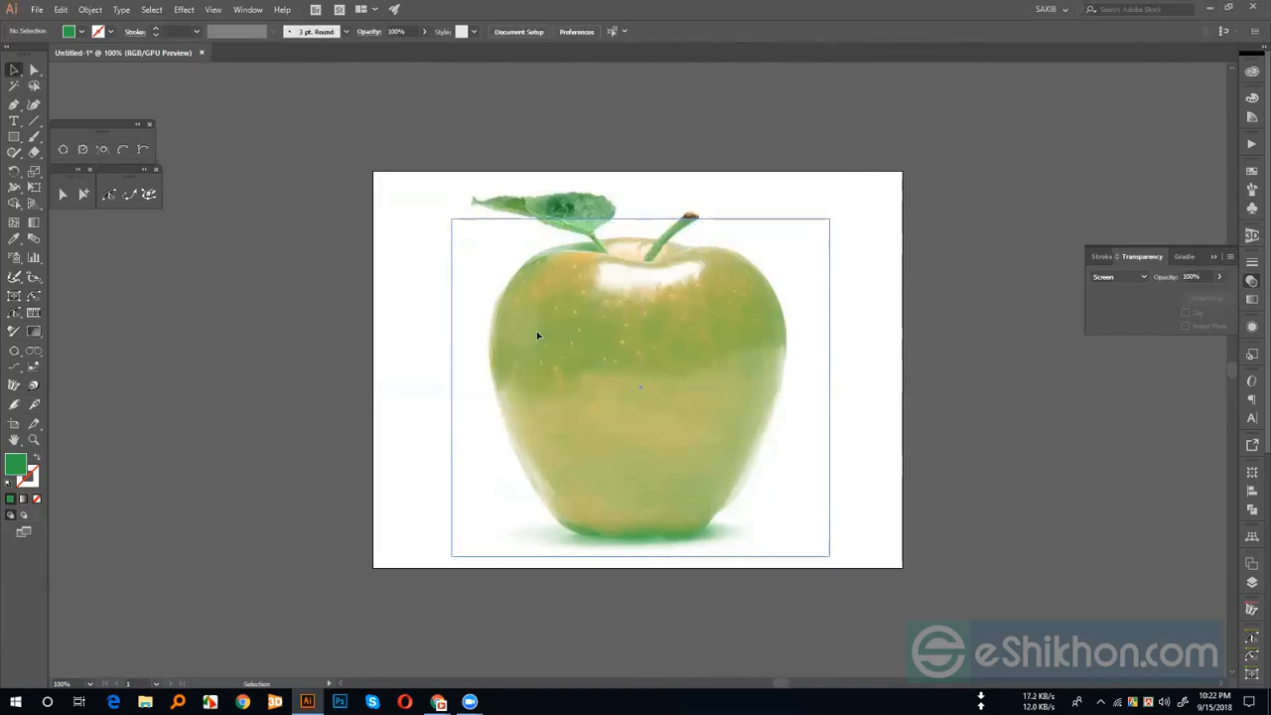
- Move the green rectangle left so that it overlaps only the left half of the apple
drag(729, 335, 536, 335)
click(888, 345)
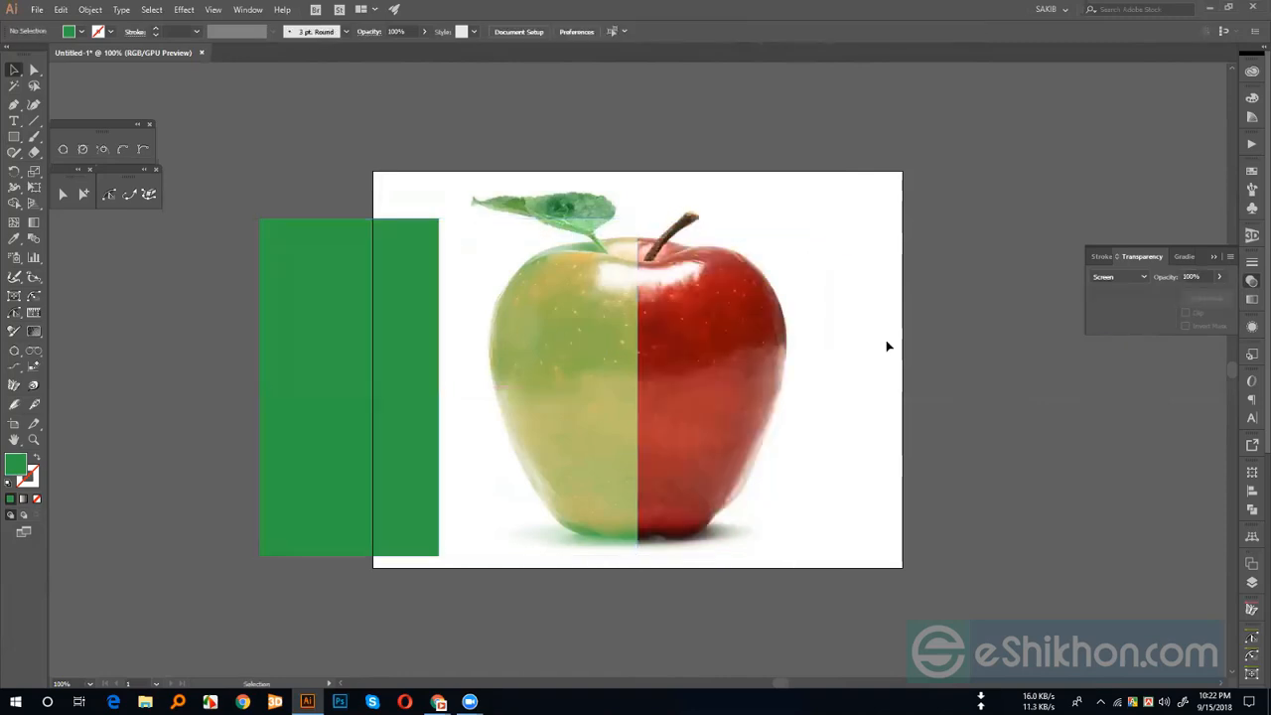
click(530, 312)
click(660, 181)
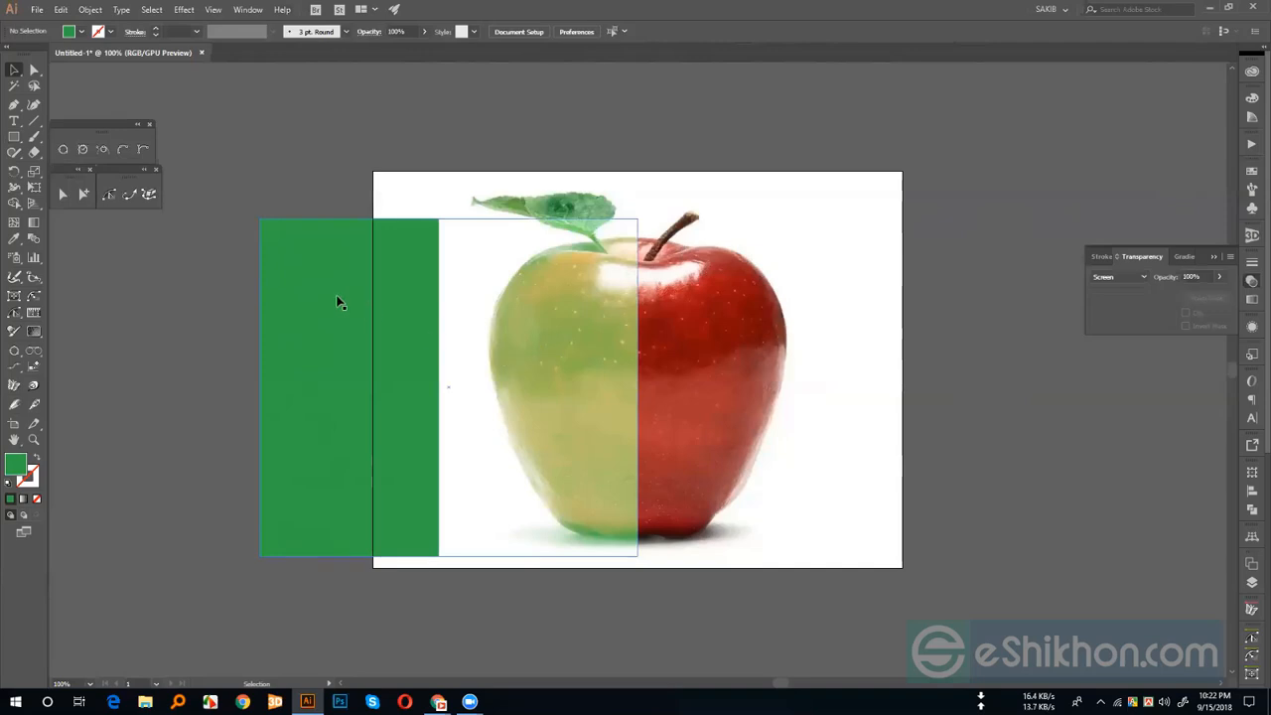
- Duplicate the green rectangle over the apple's right edge and set the copy's blending mode to Normal
drag(288, 291, 766, 297)
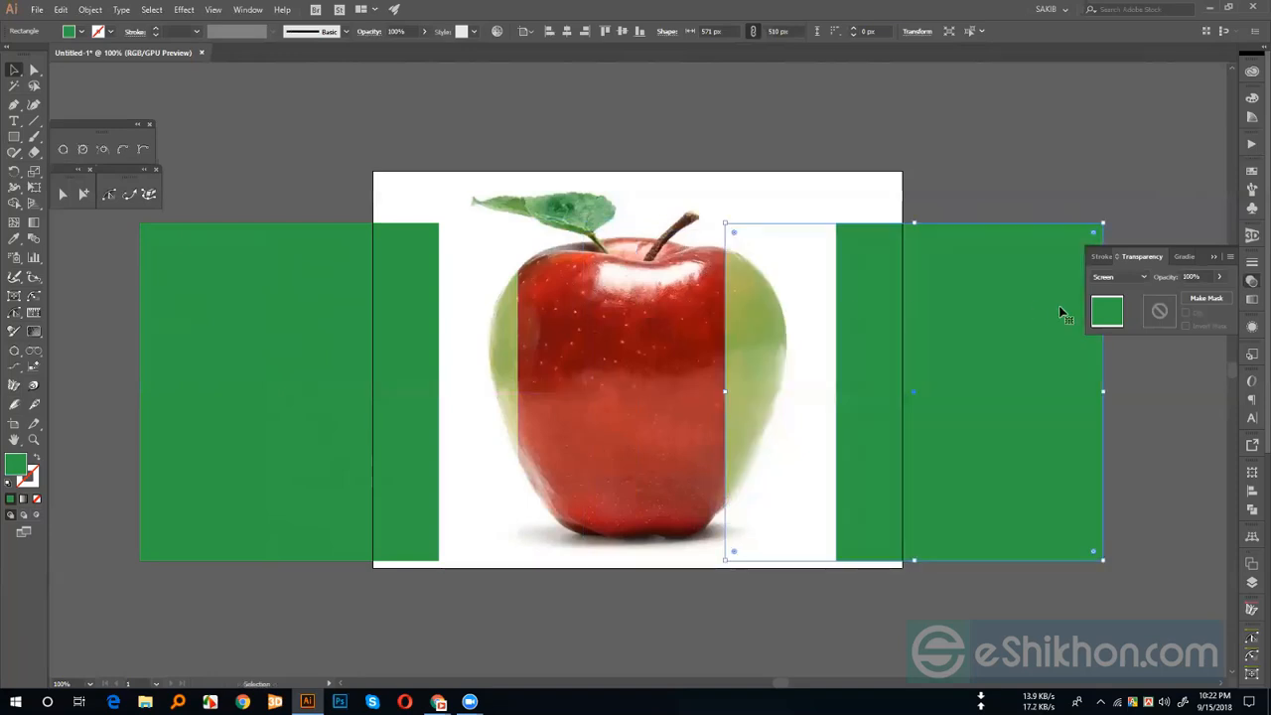
click(1114, 277)
click(1116, 288)
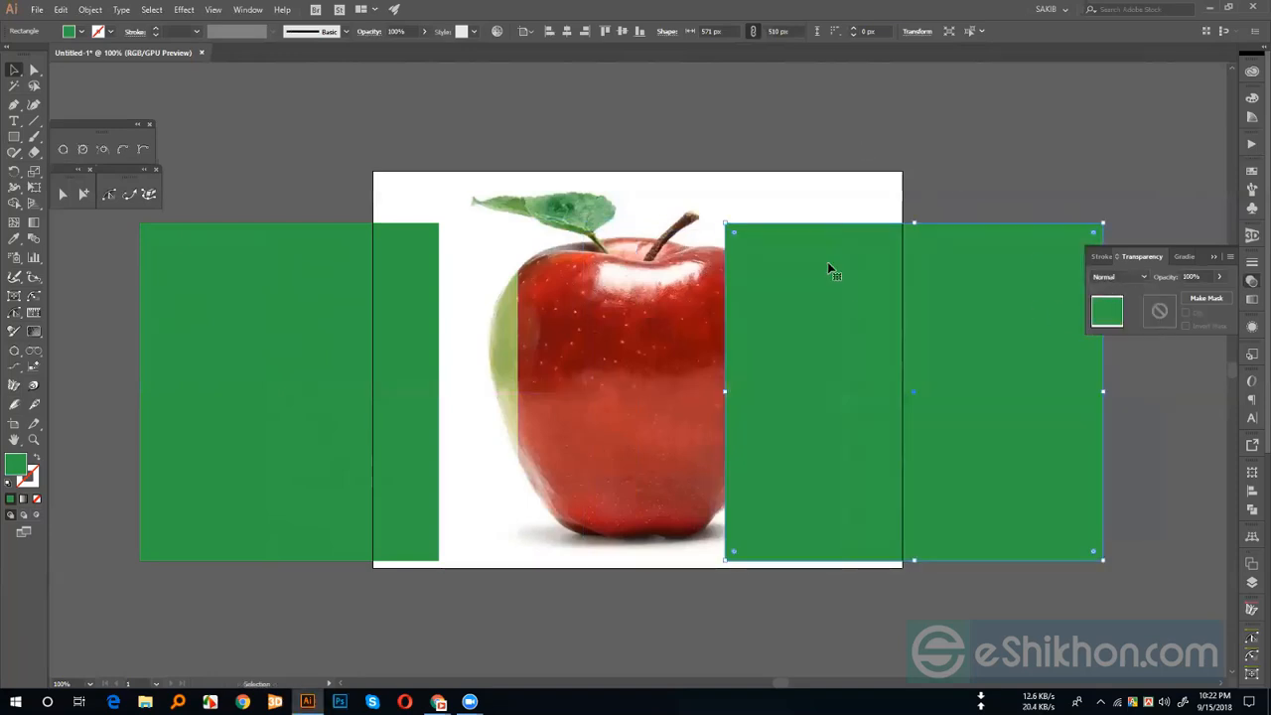
- Add a mesh point at the right rectangle's centre, colour it yellow, and move the rectangle up and left over the apple
click(15, 226)
click(914, 392)
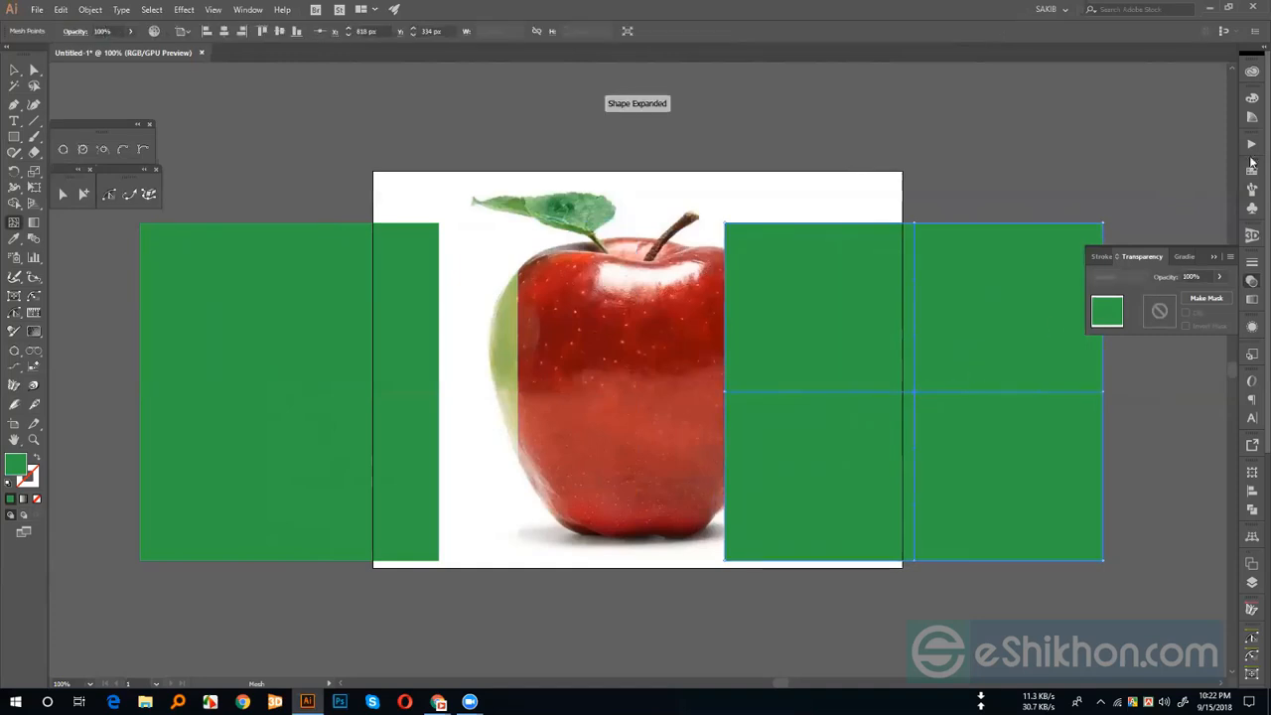
click(1253, 171)
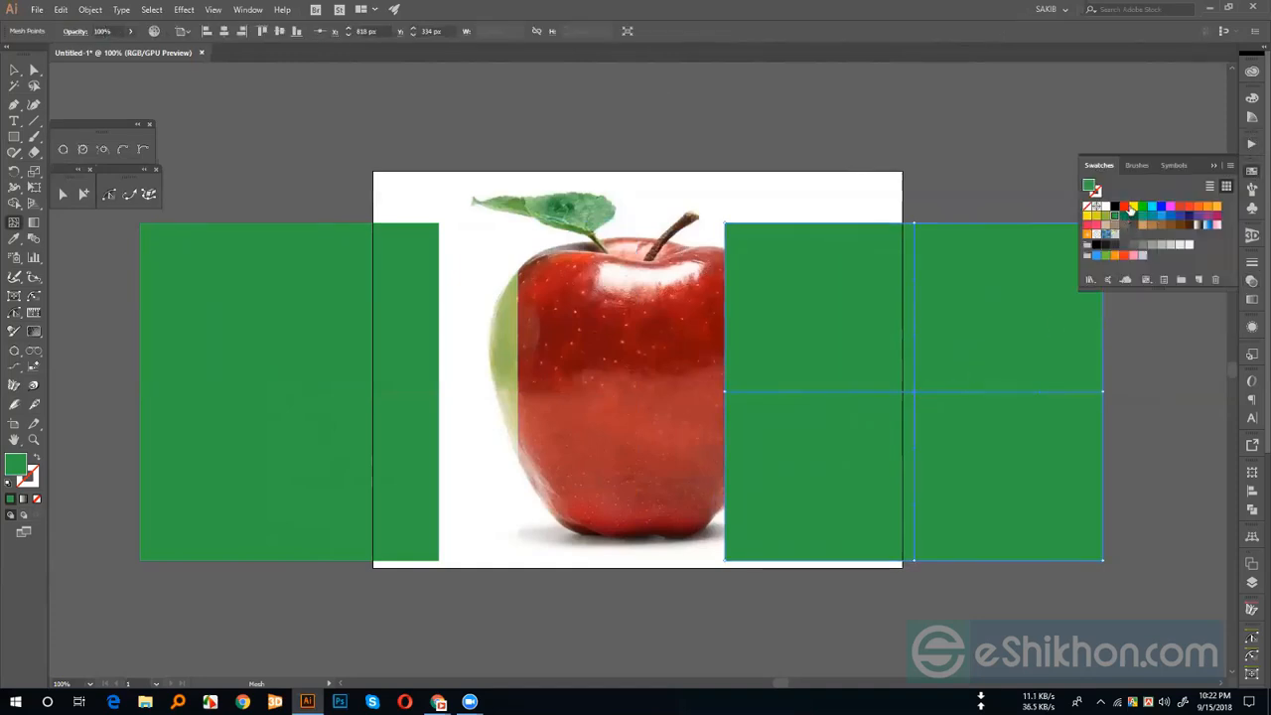
click(1133, 206)
click(15, 70)
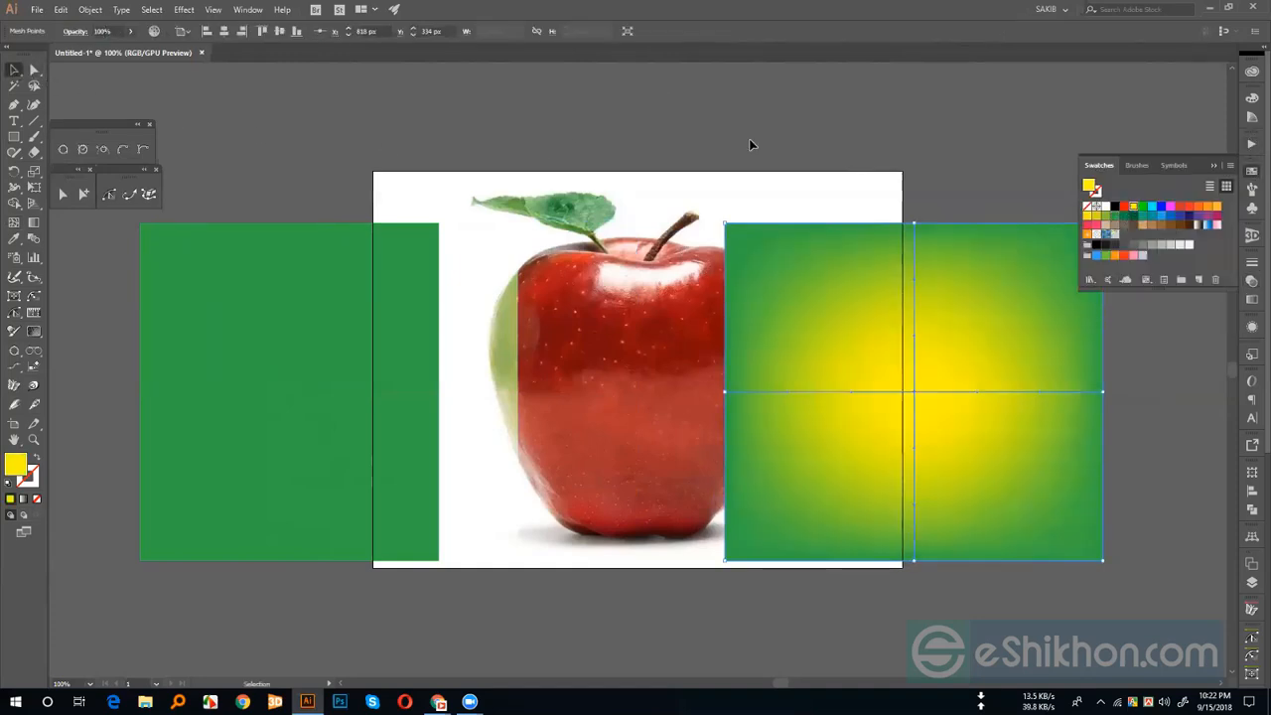
drag(863, 271, 751, 199)
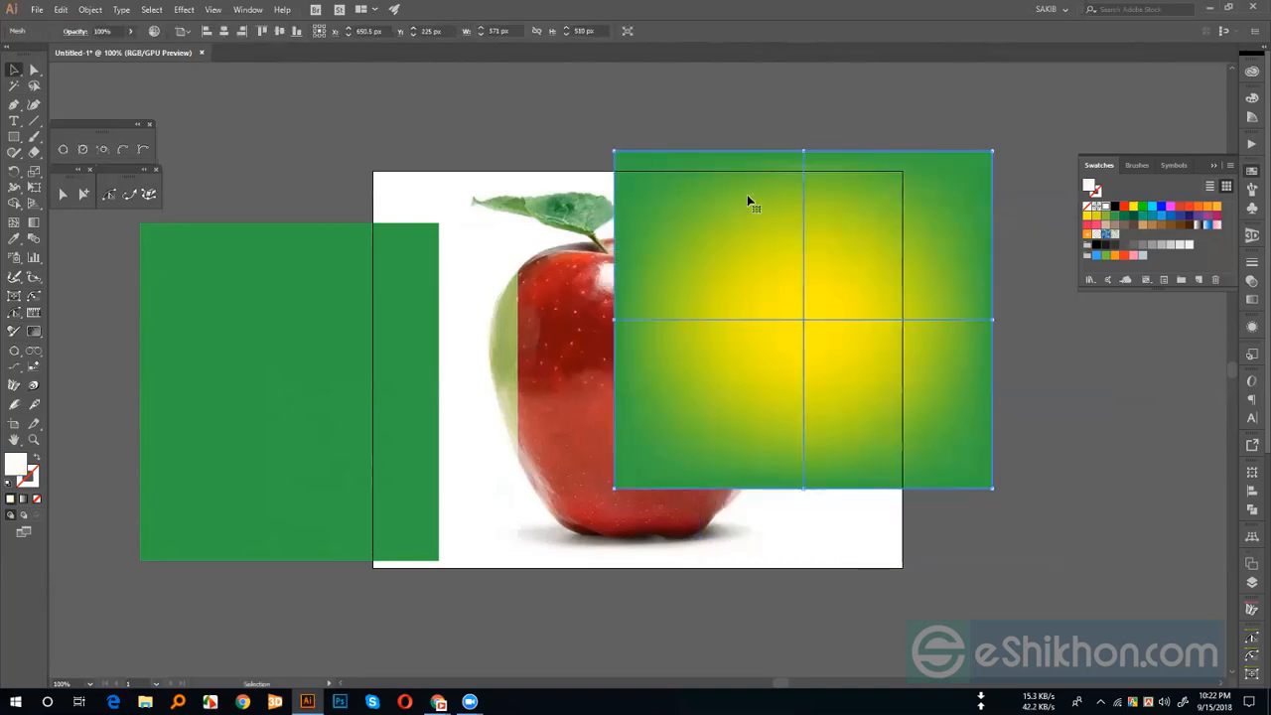
- Move the yellow-green mesh rectangle right and the plain green rectangle left so that both are clear of the apple
click(174, 253)
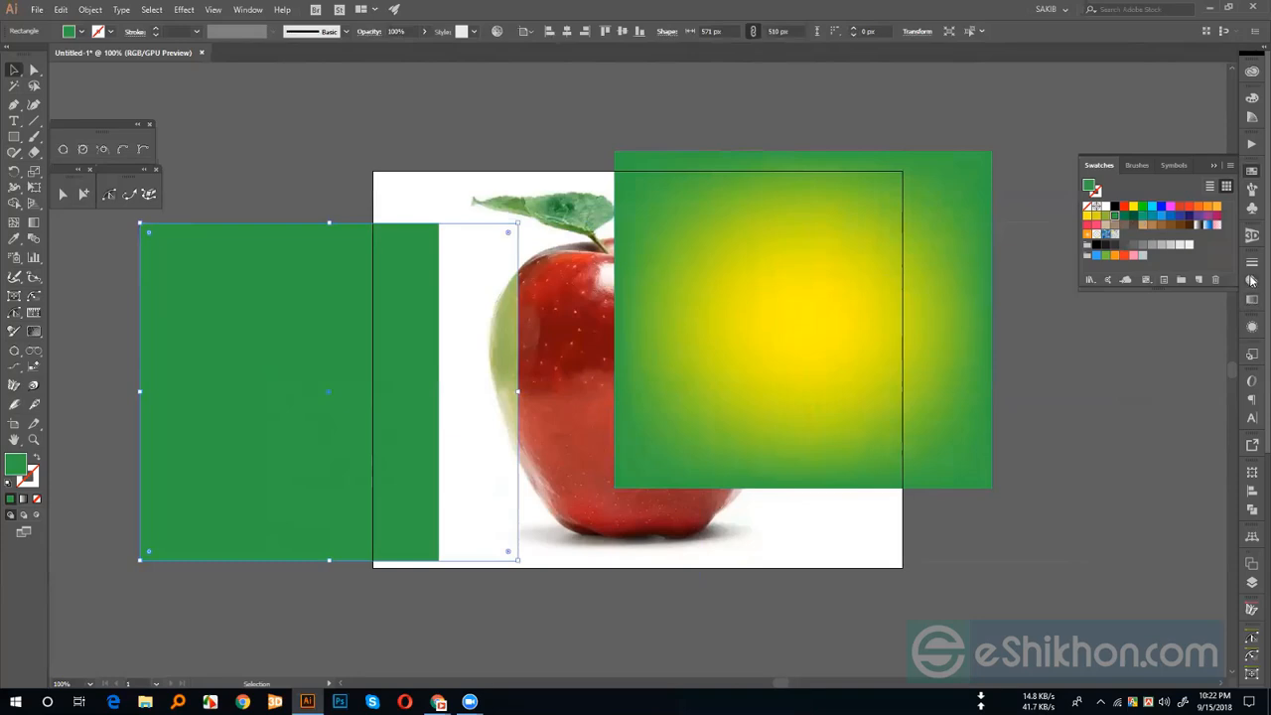
drag(822, 266, 785, 330)
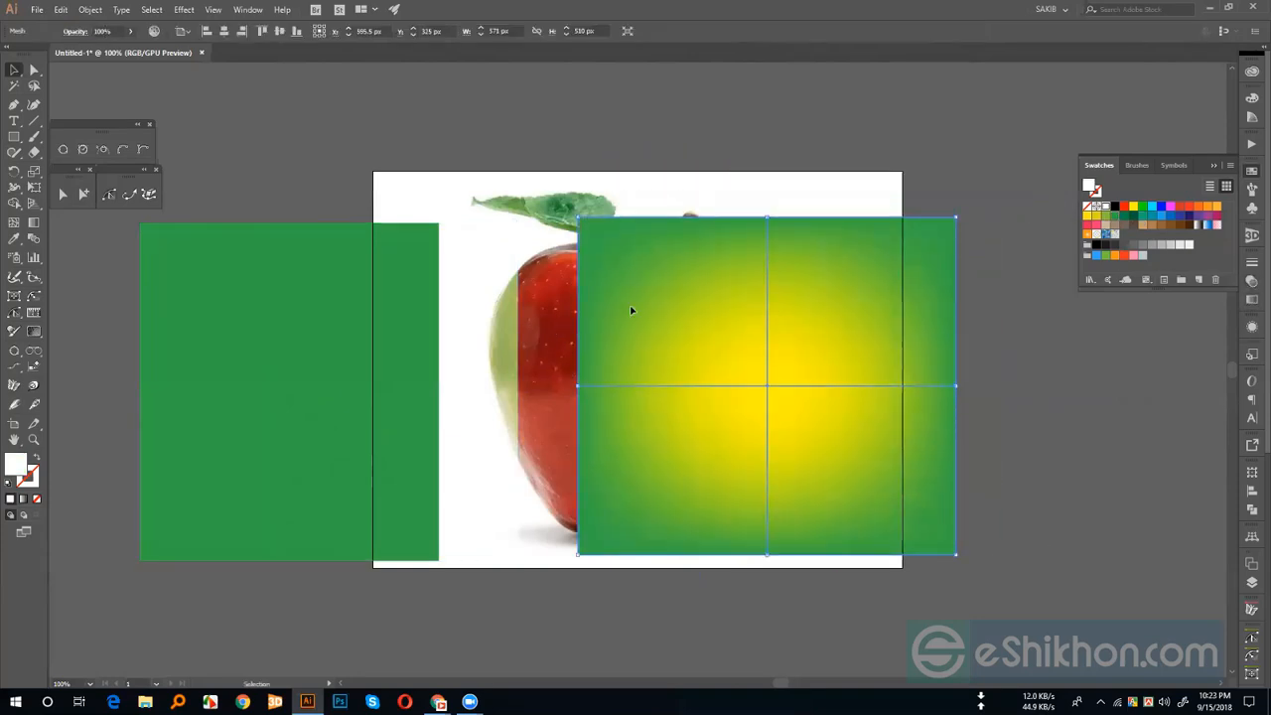
drag(630, 309, 904, 342)
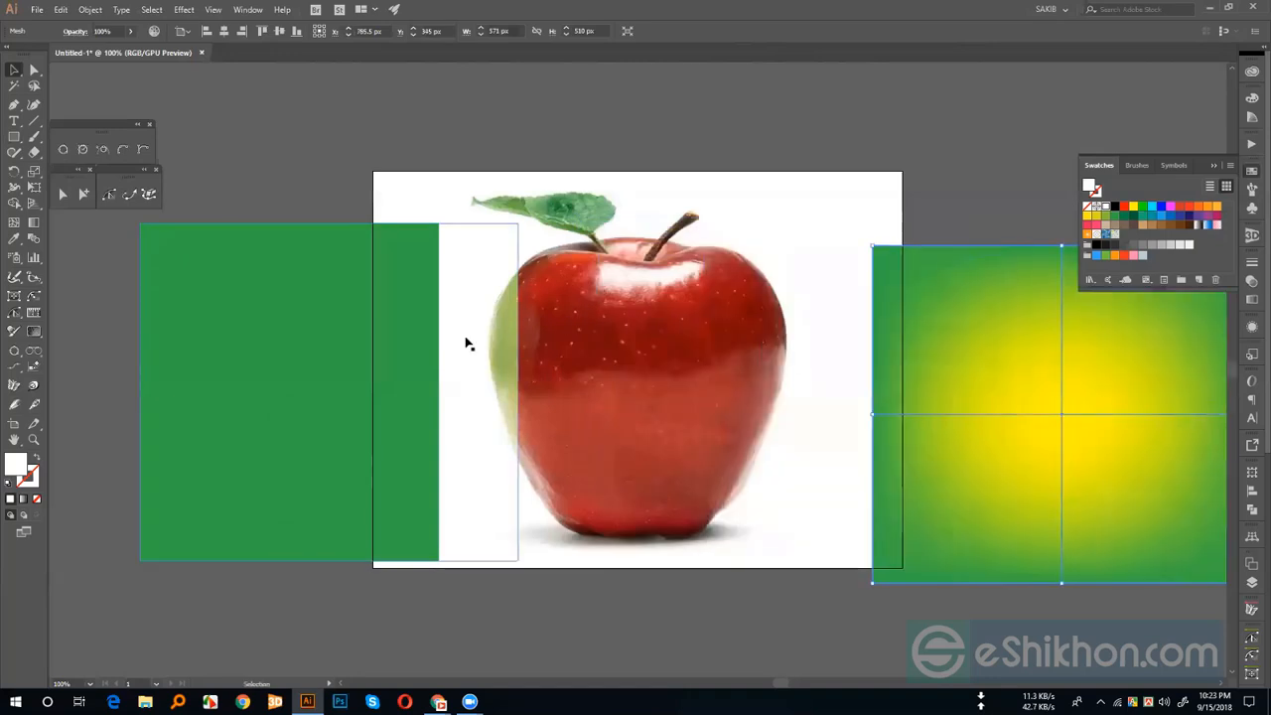
drag(440, 319, 338, 320)
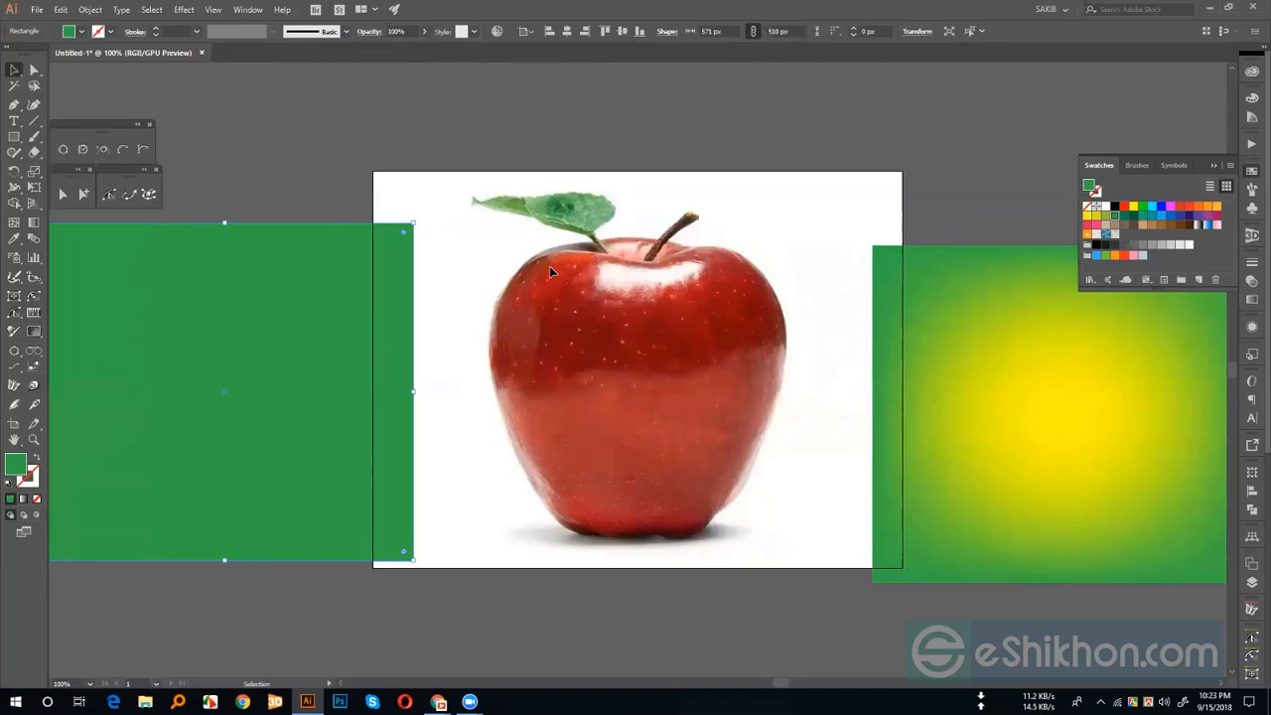
drag(471, 173, 805, 536)
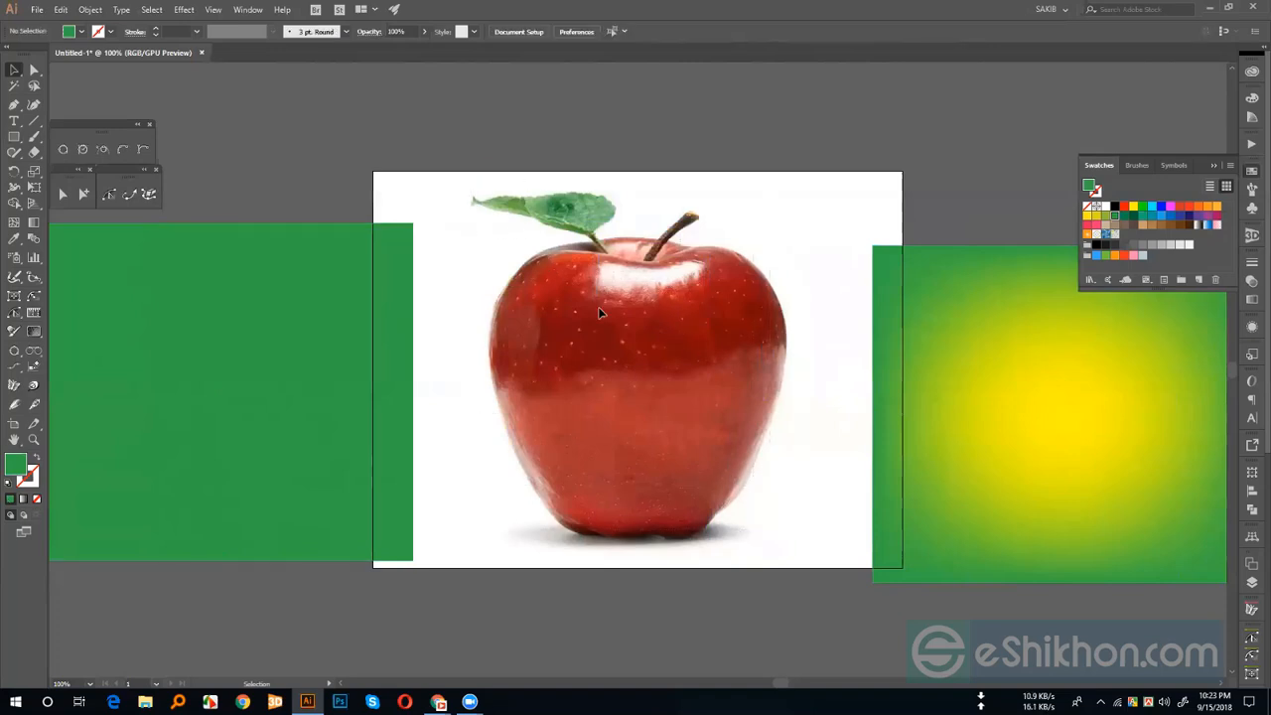
drag(598, 308, 577, 358)
drag(300, 328, 282, 289)
click(573, 304)
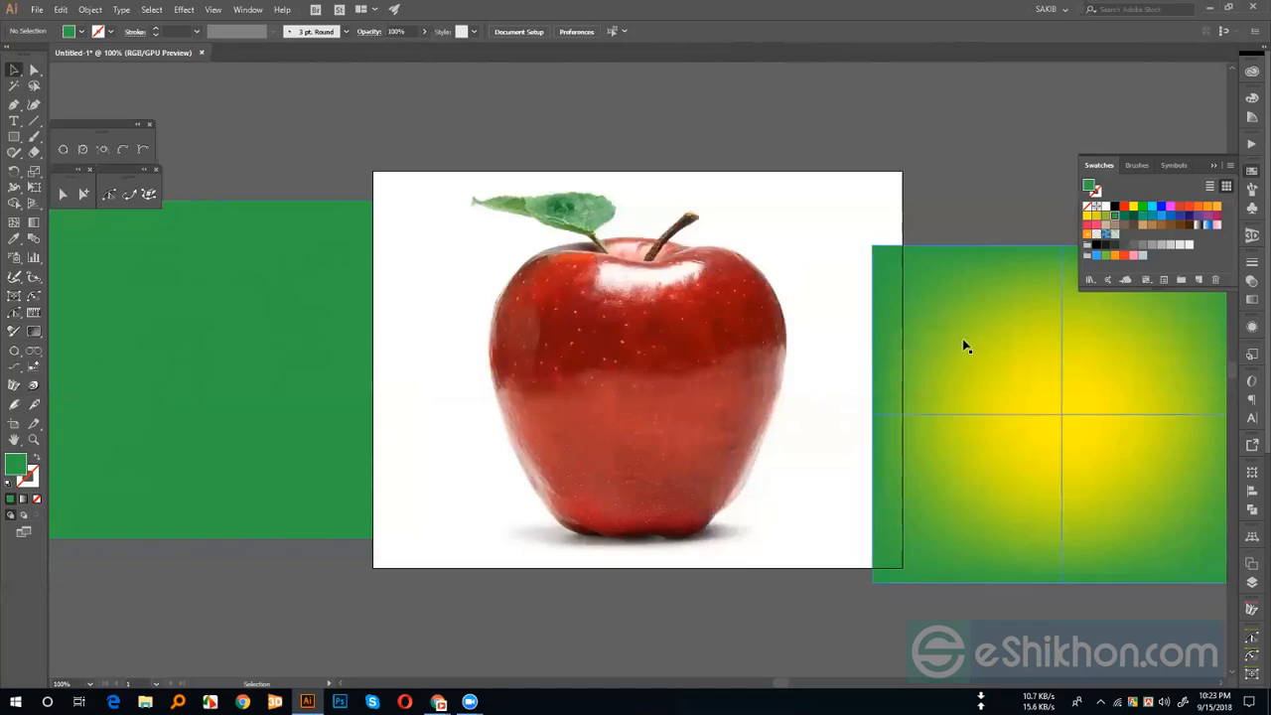
- Move the yellow-green mesh rectangle over the apple and set its blending mode to Soft Light
drag(965, 346, 588, 369)
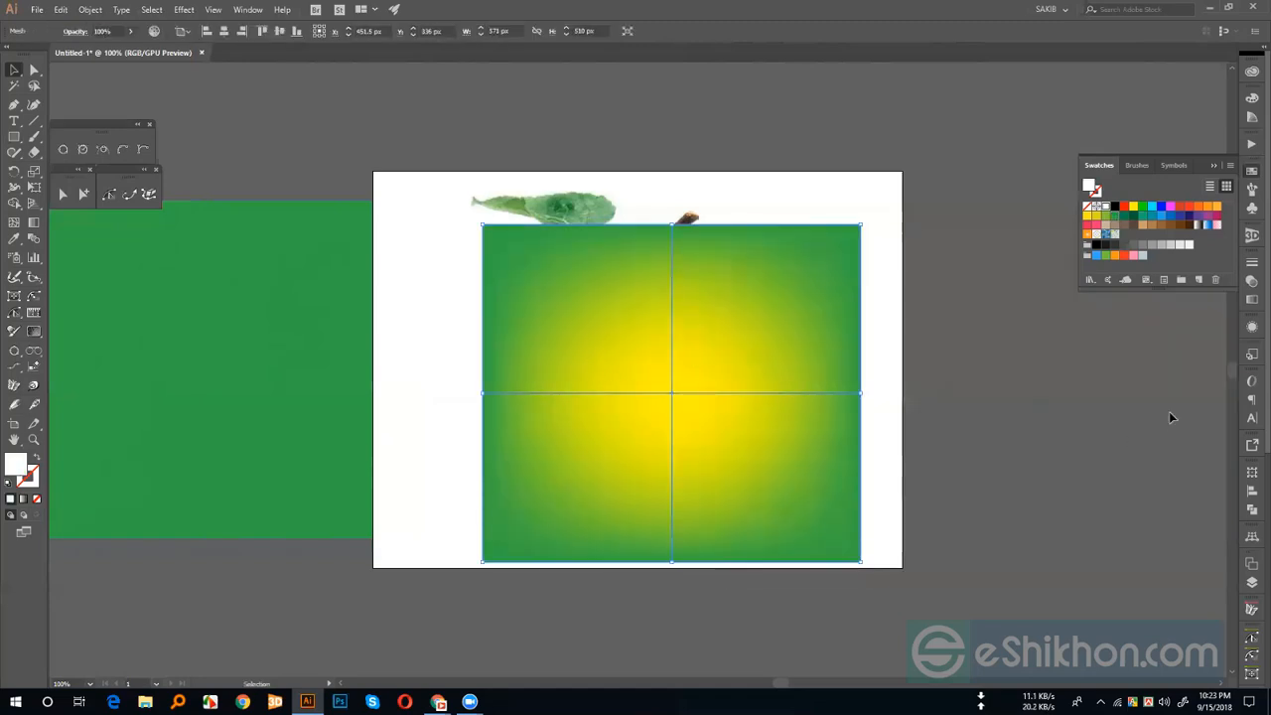
click(1252, 300)
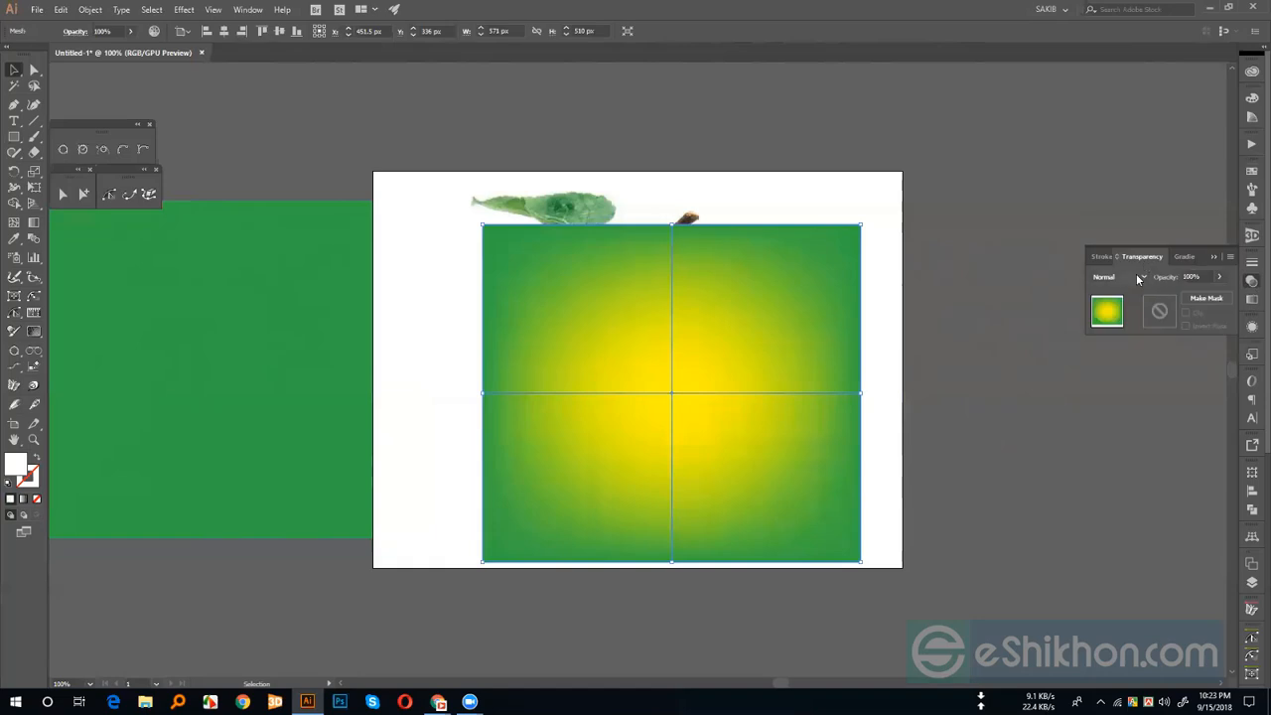
click(1136, 275)
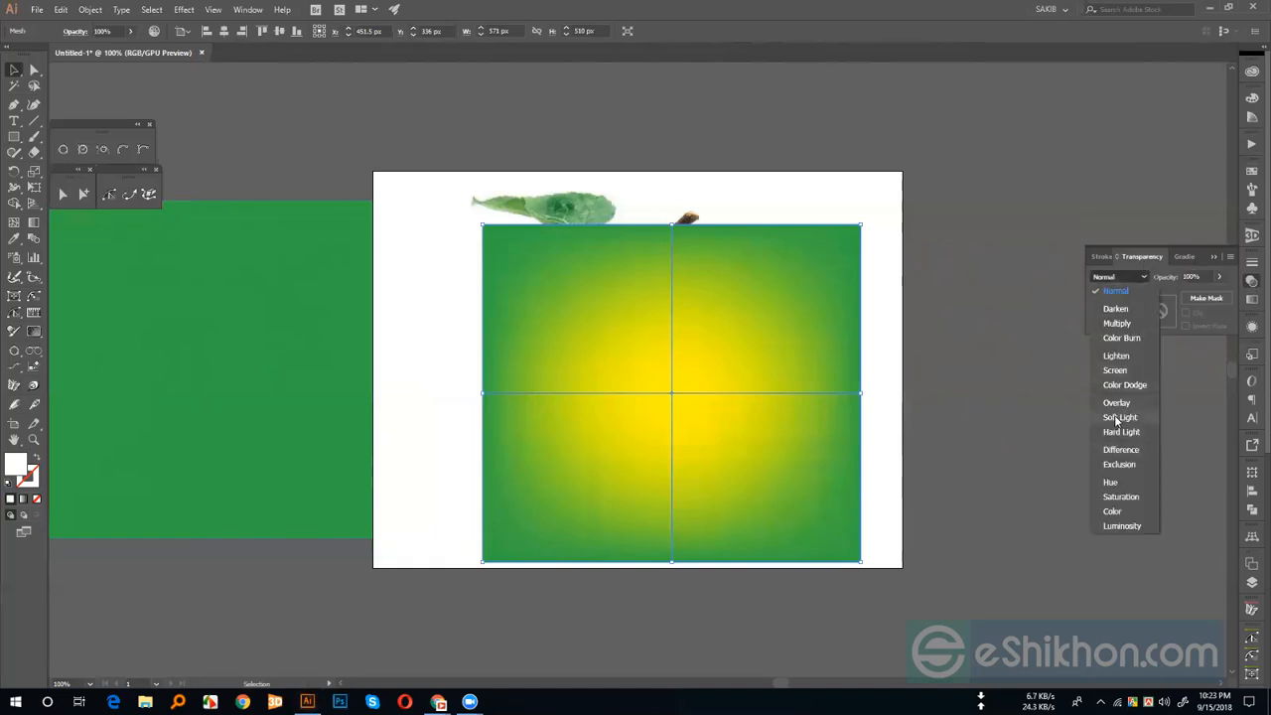
click(1119, 417)
- Try the Multiply blending mode on the mesh rectangle, followed by Darken
click(1120, 277)
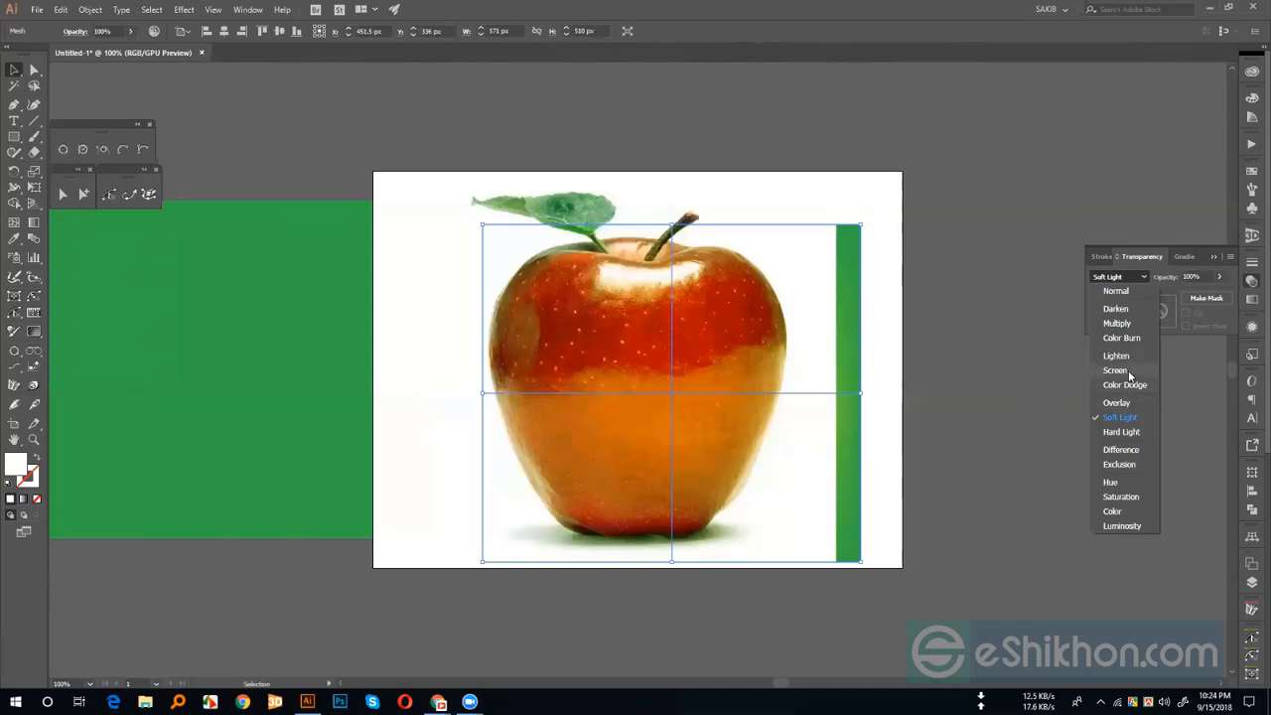
click(1125, 324)
click(1120, 277)
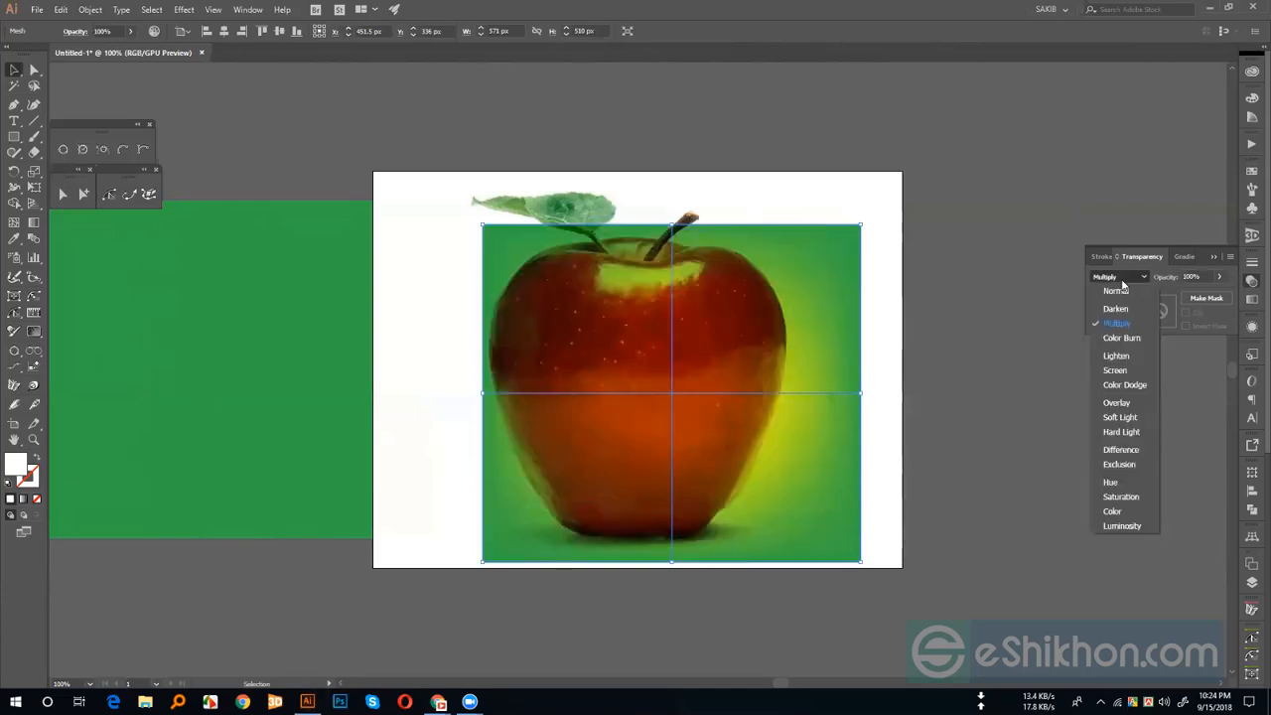
click(1116, 309)
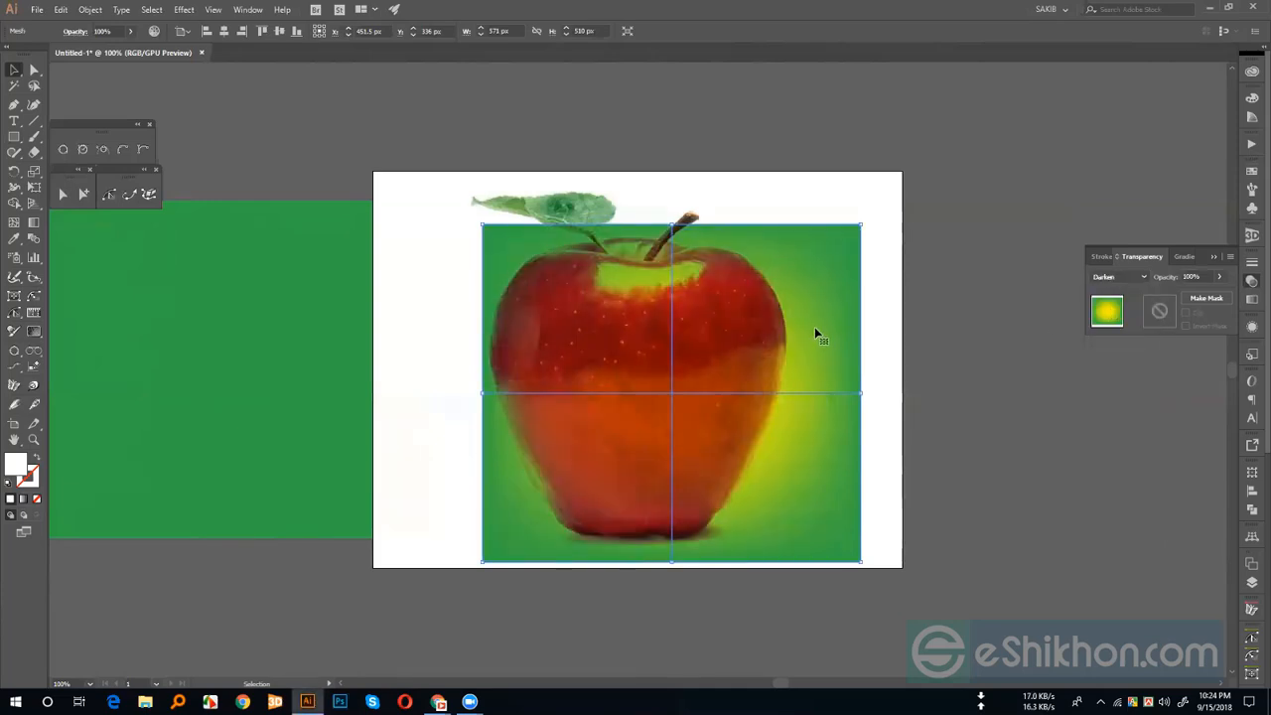
- Shift the mesh rectangle to the right and back over the apple to compare how its colours blend
click(978, 316)
drag(846, 389, 927, 406)
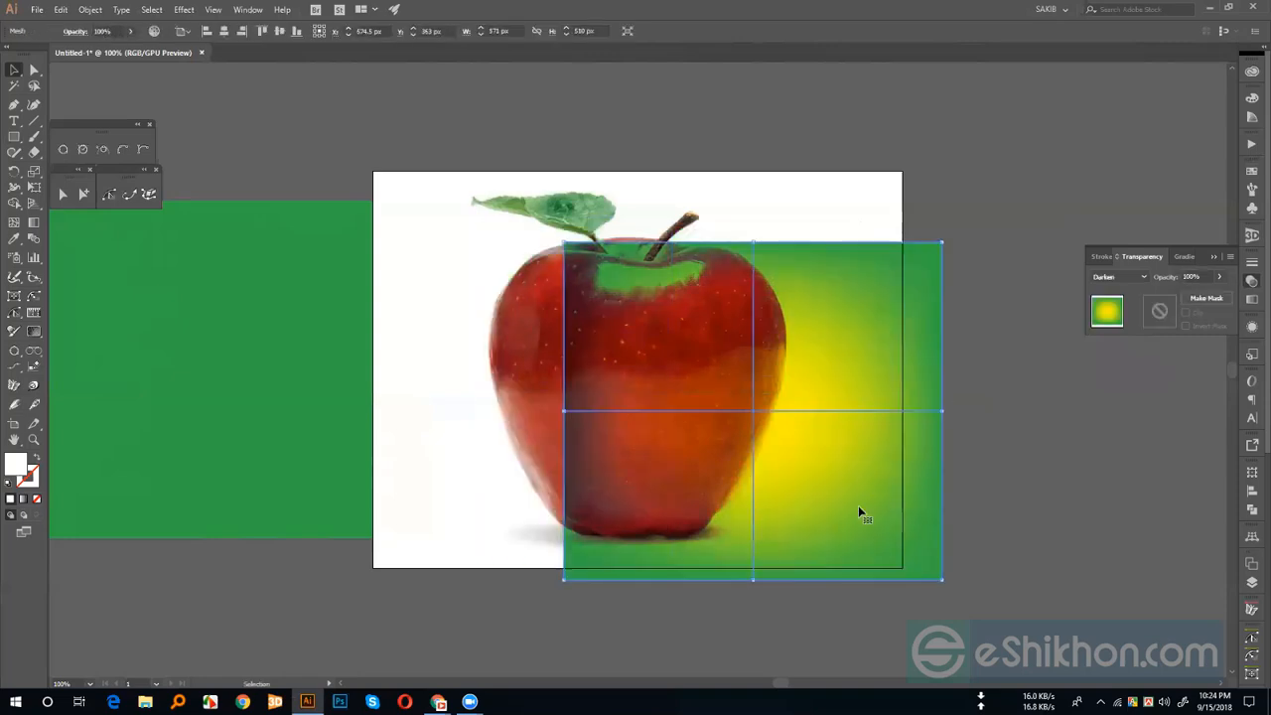
click(849, 187)
drag(787, 407, 698, 400)
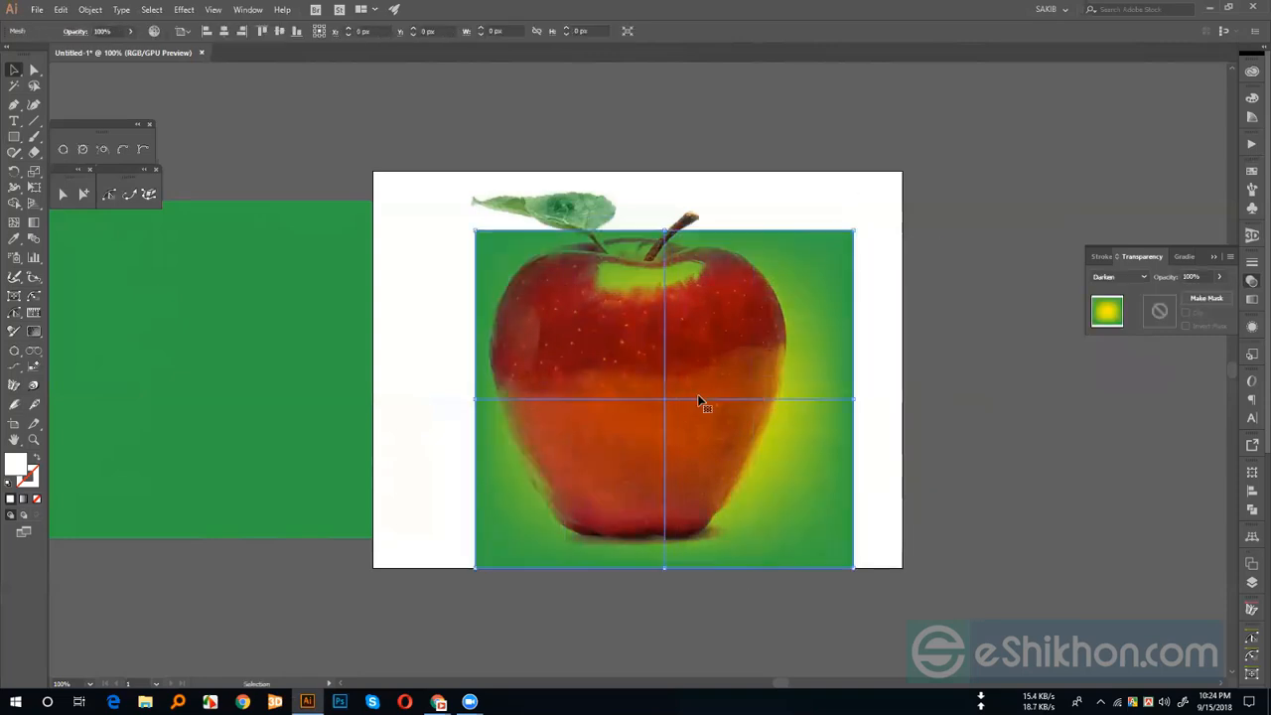
click(961, 398)
- Delete the mesh rectangle and the plain green rectangle, keeping only the apple picture
click(815, 374)
key(Delete)
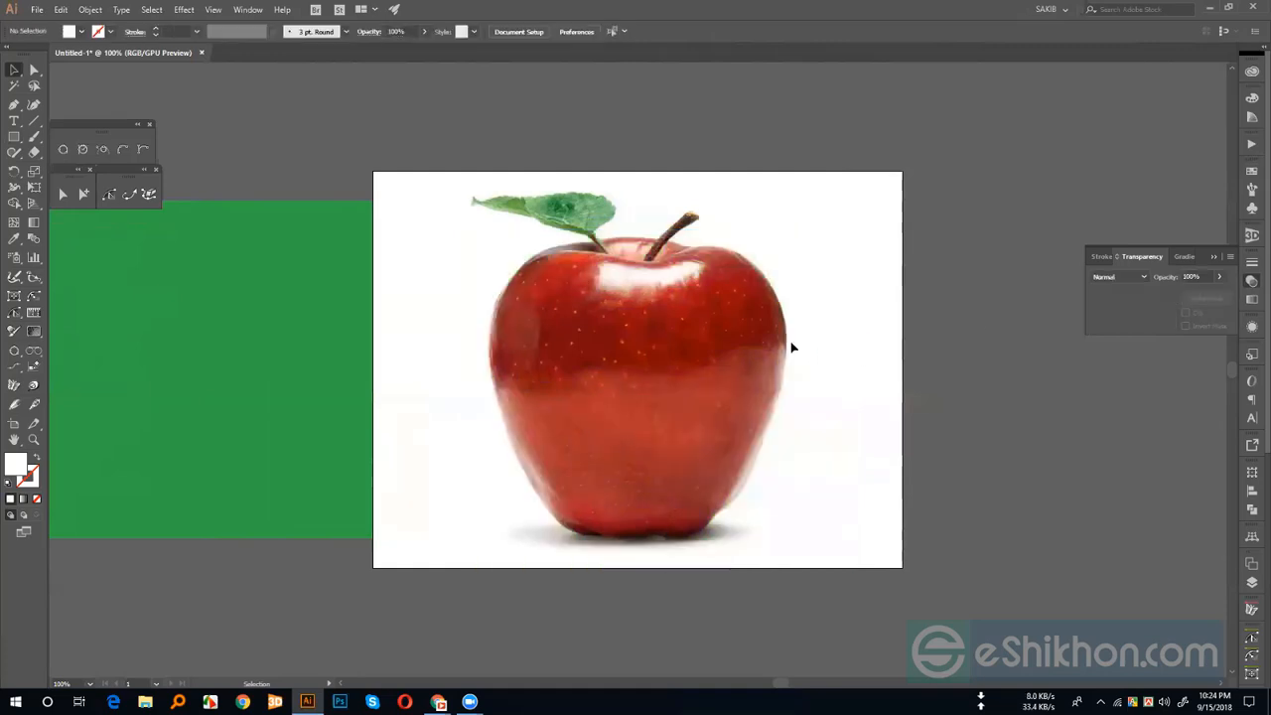
key(a)
key(v)
click(312, 227)
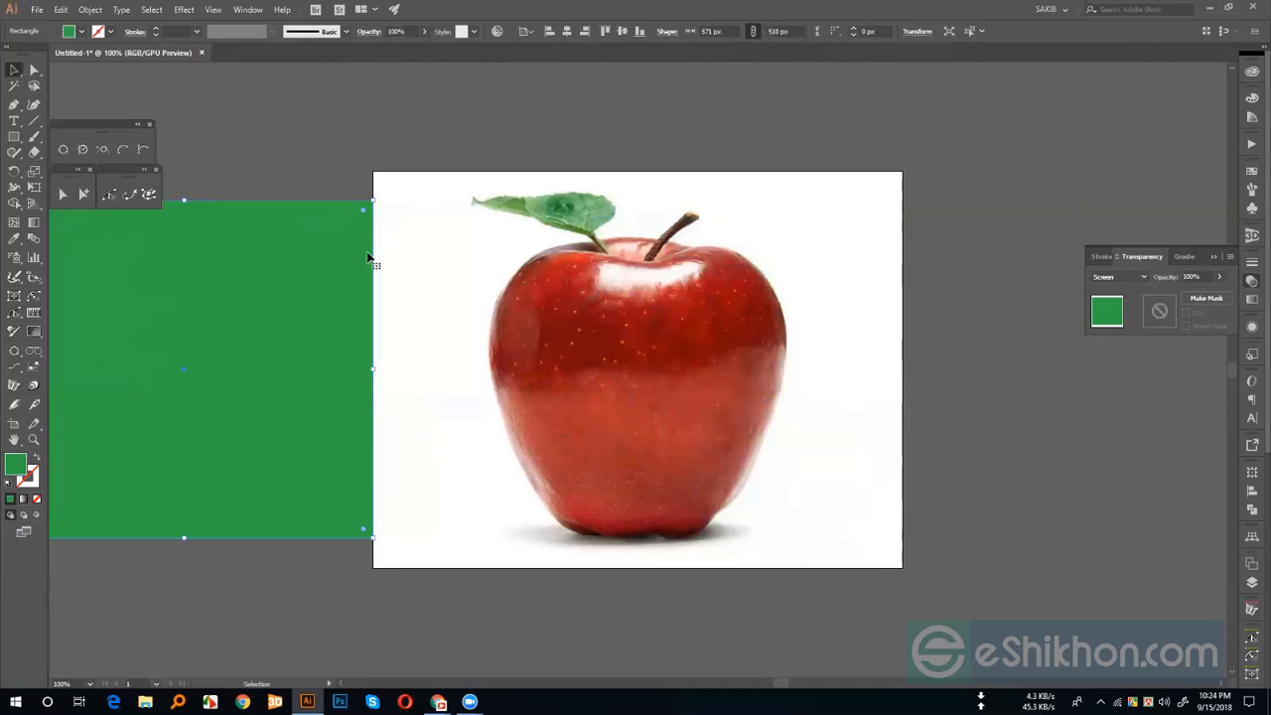
key(Delete)
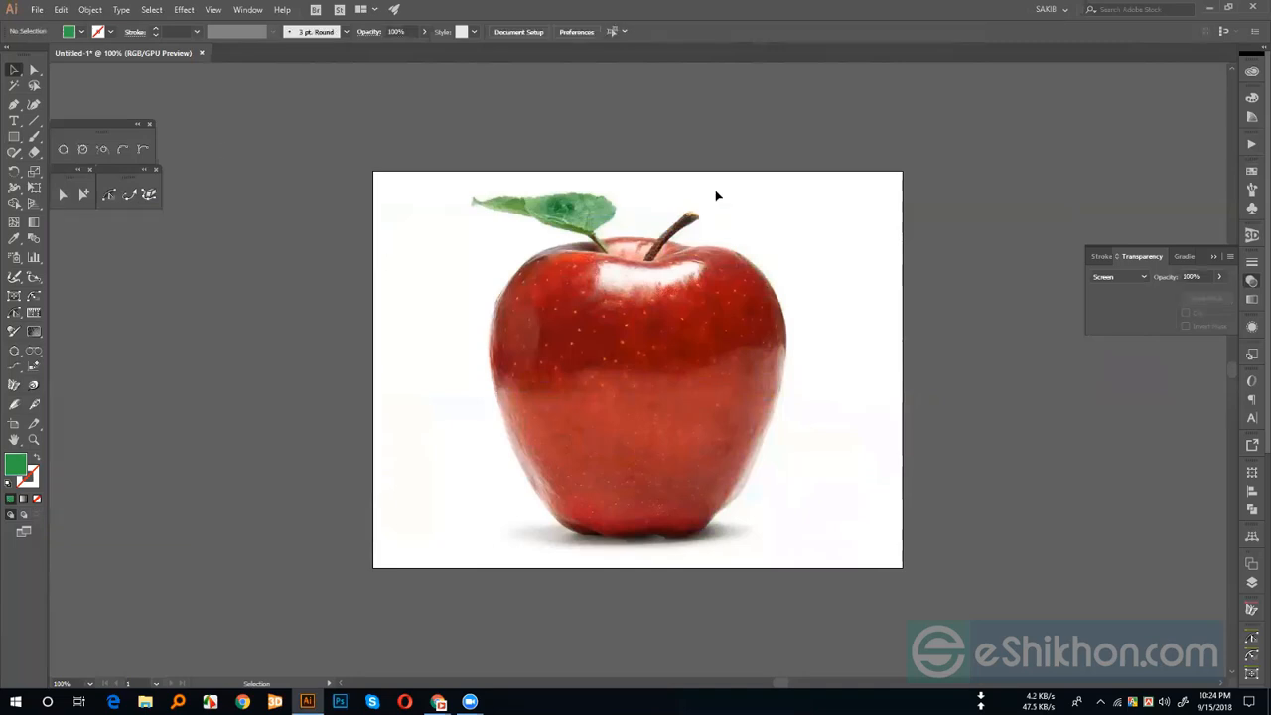
- Show the Actions panel
click(247, 10)
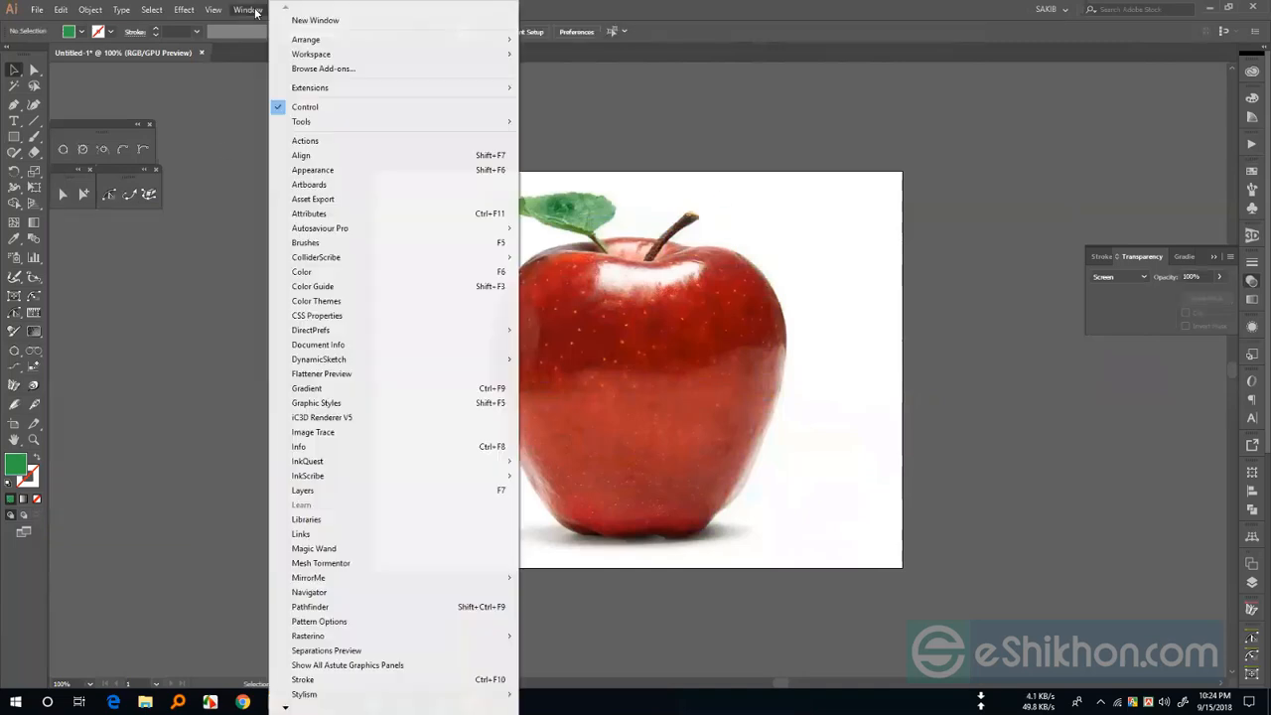
click(337, 147)
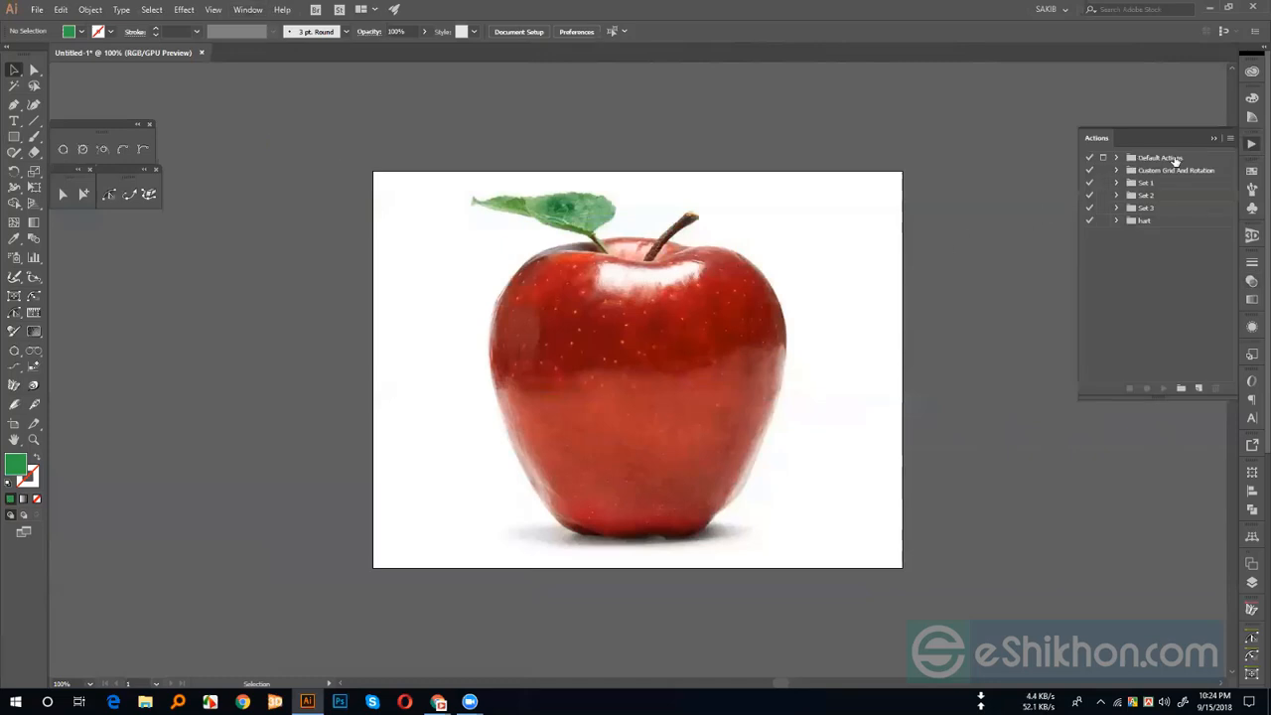
key(a)
key(v)
drag(371, 175, 904, 571)
- Draw a closed, green-filled wavy shape about 724 × 542 px over the apple with the Pen tool
click(13, 103)
click(395, 342)
drag(519, 229, 525, 156)
drag(871, 216, 799, 531)
drag(598, 464, 527, 521)
drag(440, 544, 421, 512)
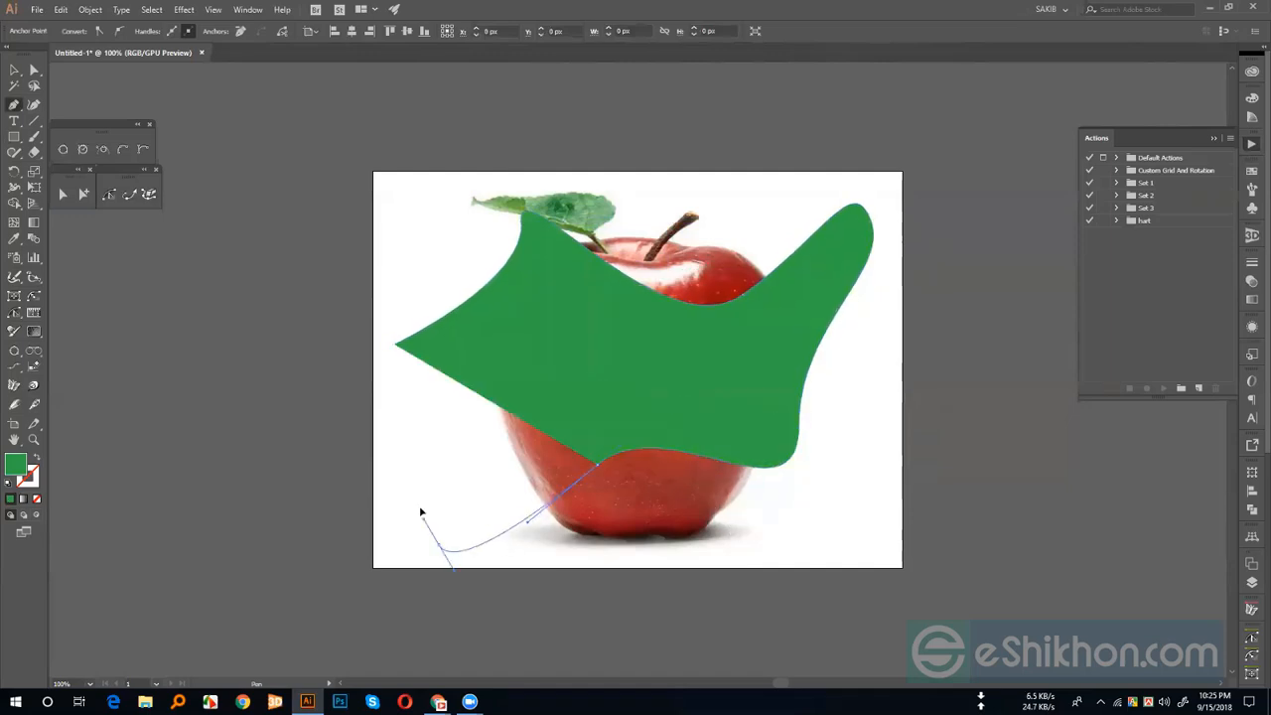
click(396, 344)
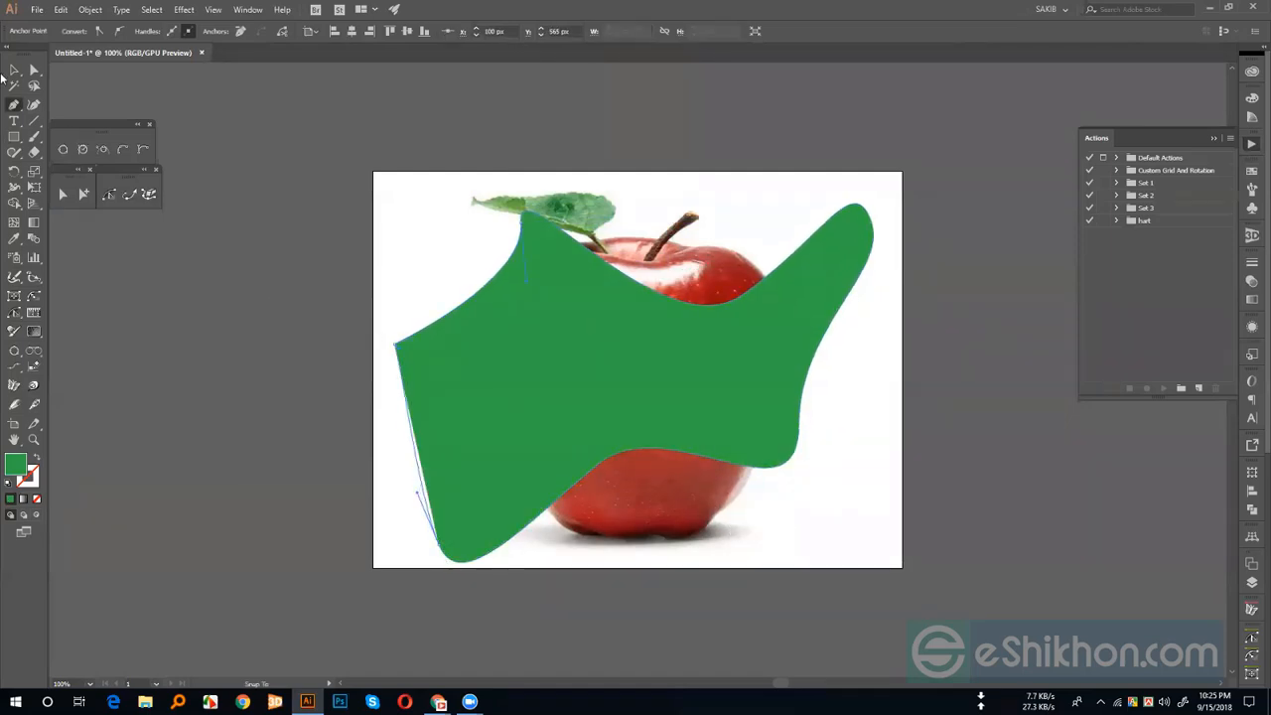
- Swap the wavy shape's fill and stroke to leave only a green outline, and delete the shape
click(13, 70)
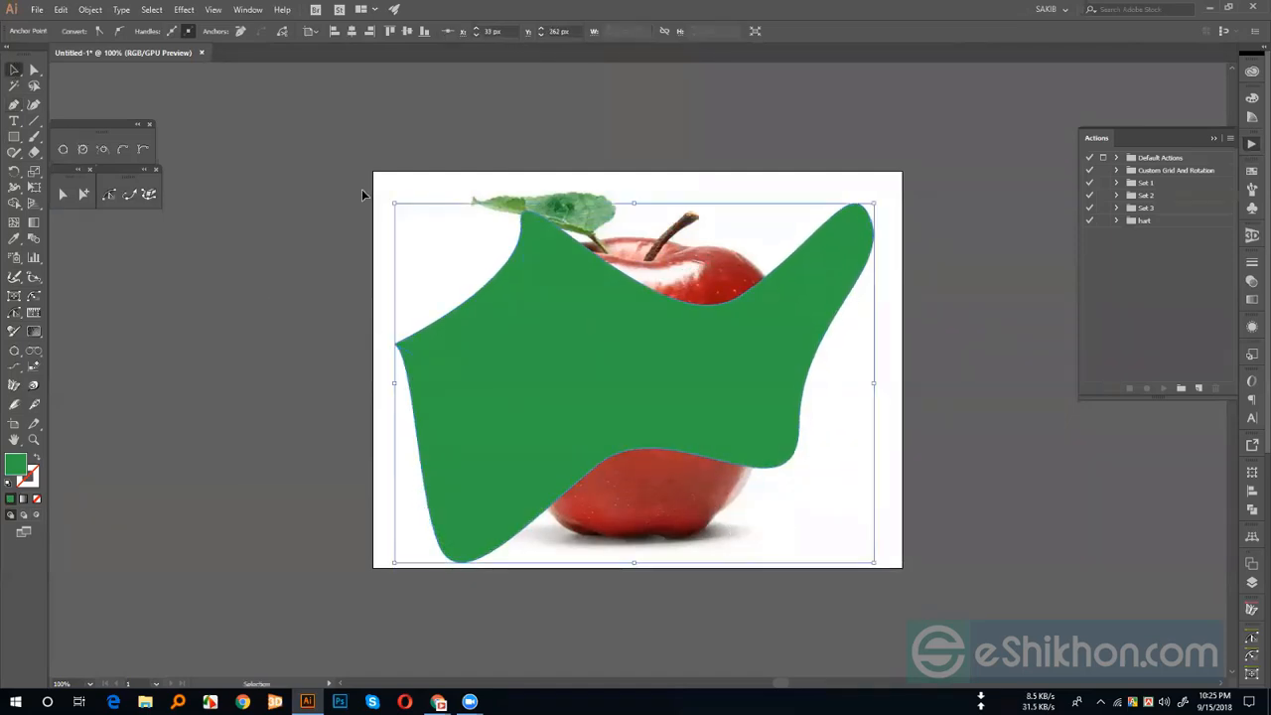
click(37, 457)
click(223, 451)
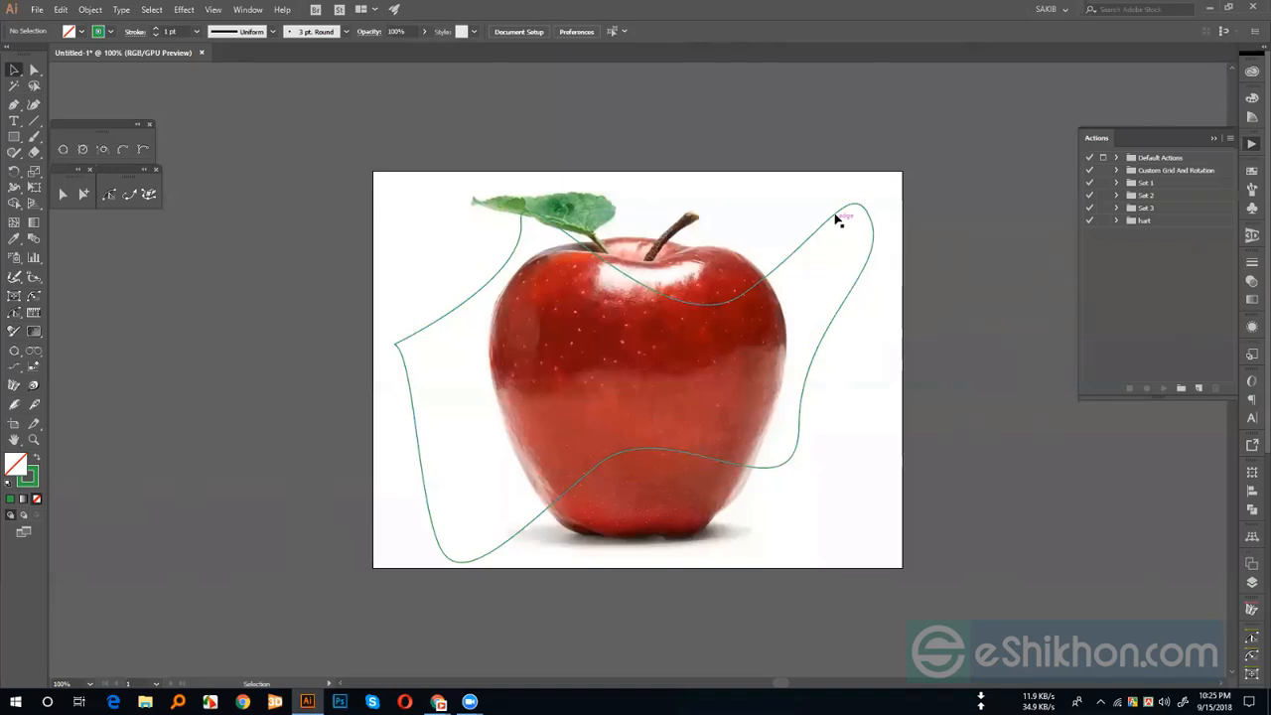
click(603, 460)
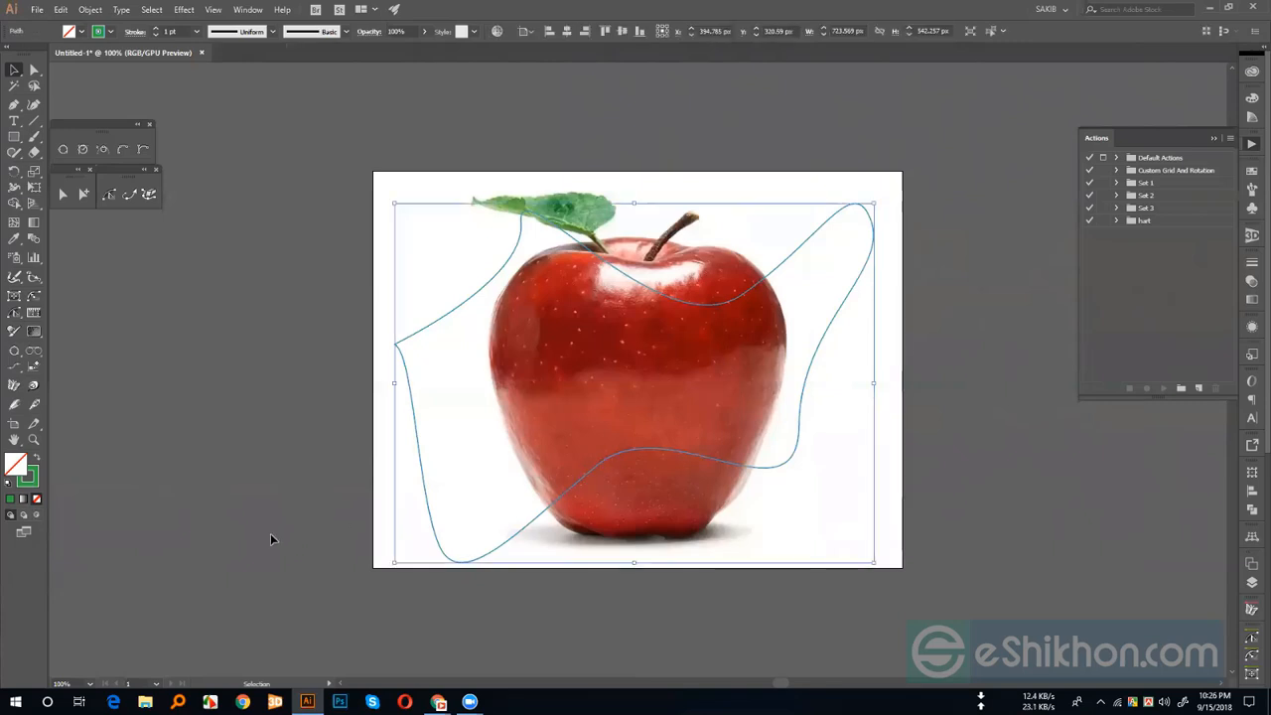
click(270, 540)
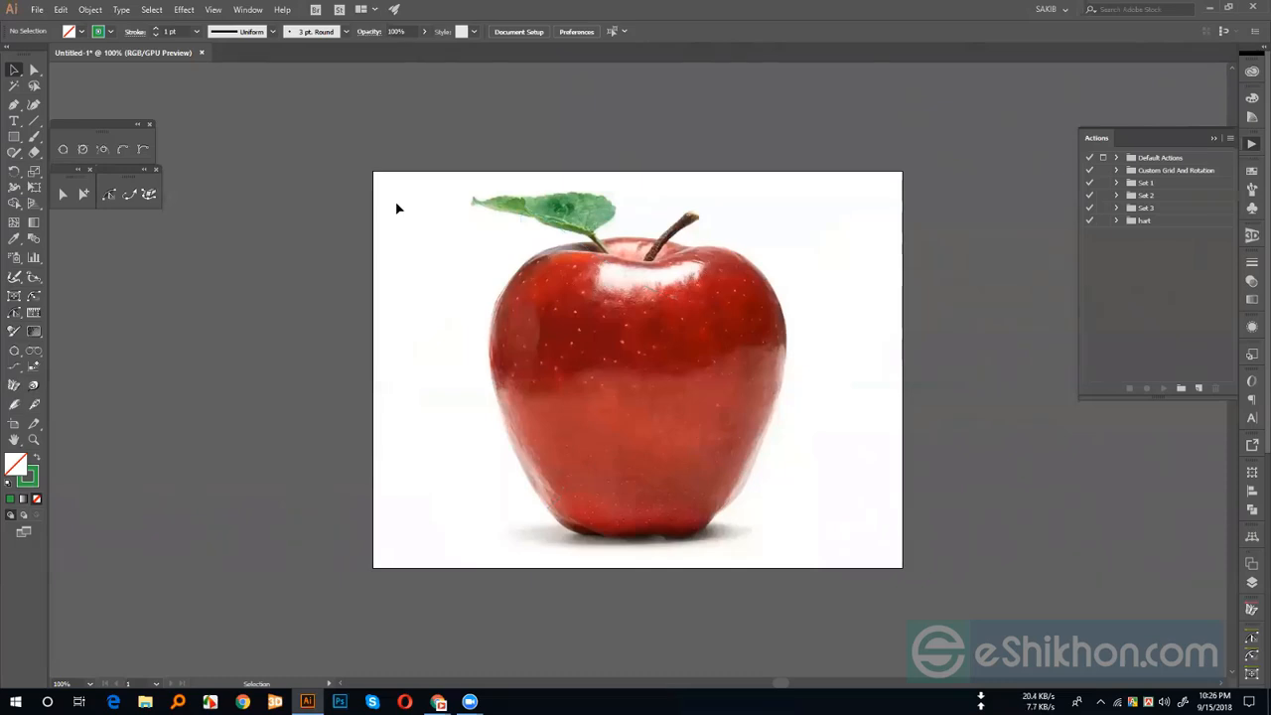
- Draw a green-outlined rectangle about 602 × 318 px over the apple's upper half and round its corners to about 25 px
click(14, 138)
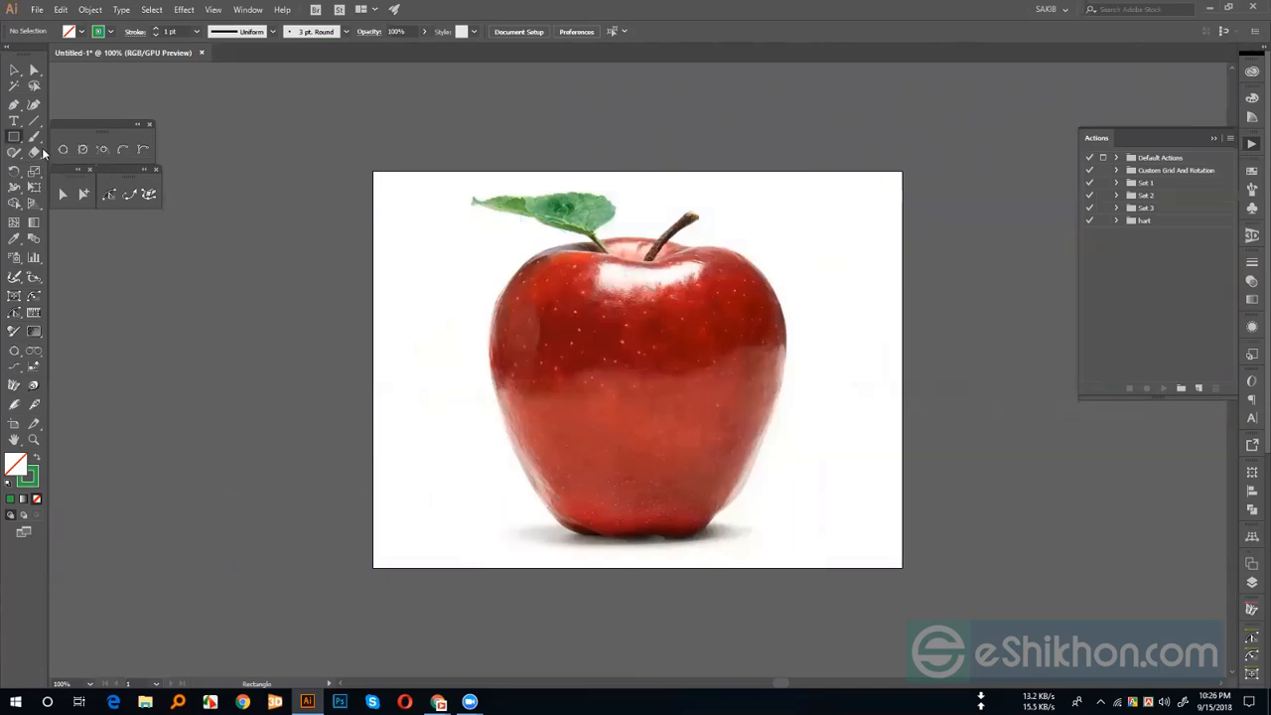
drag(405, 198, 804, 407)
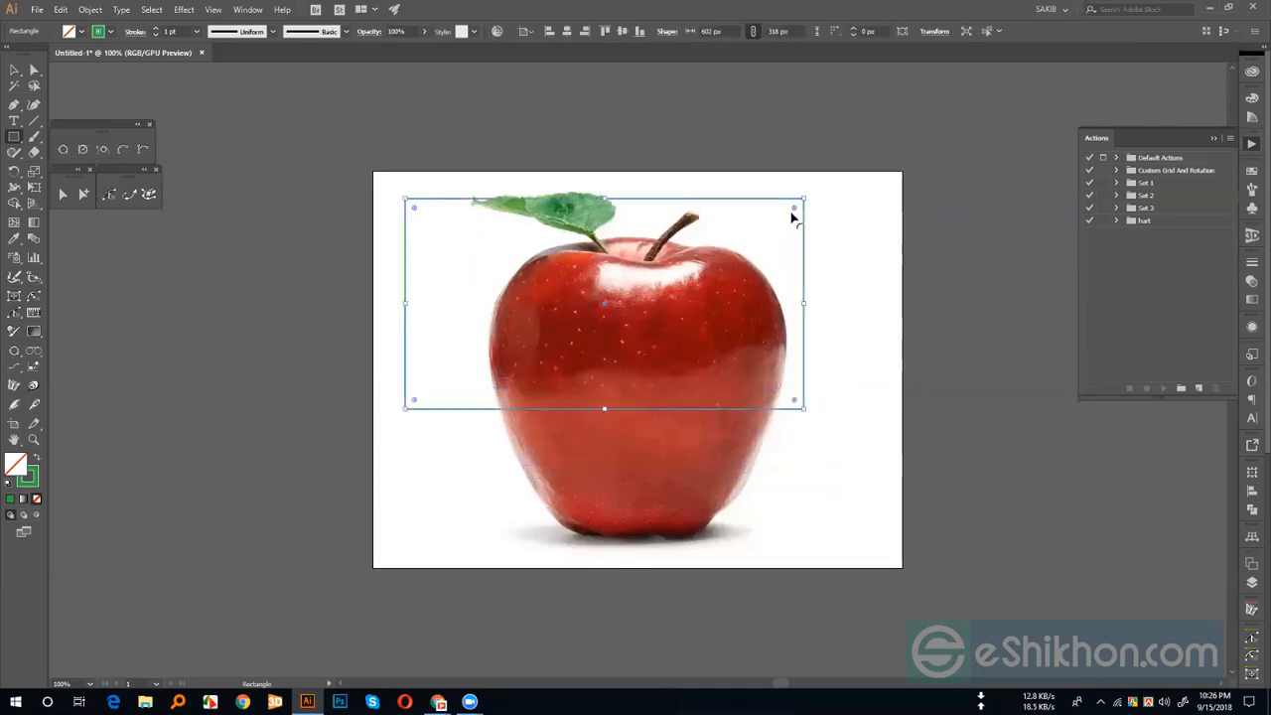
drag(793, 212, 790, 220)
click(15, 71)
click(202, 339)
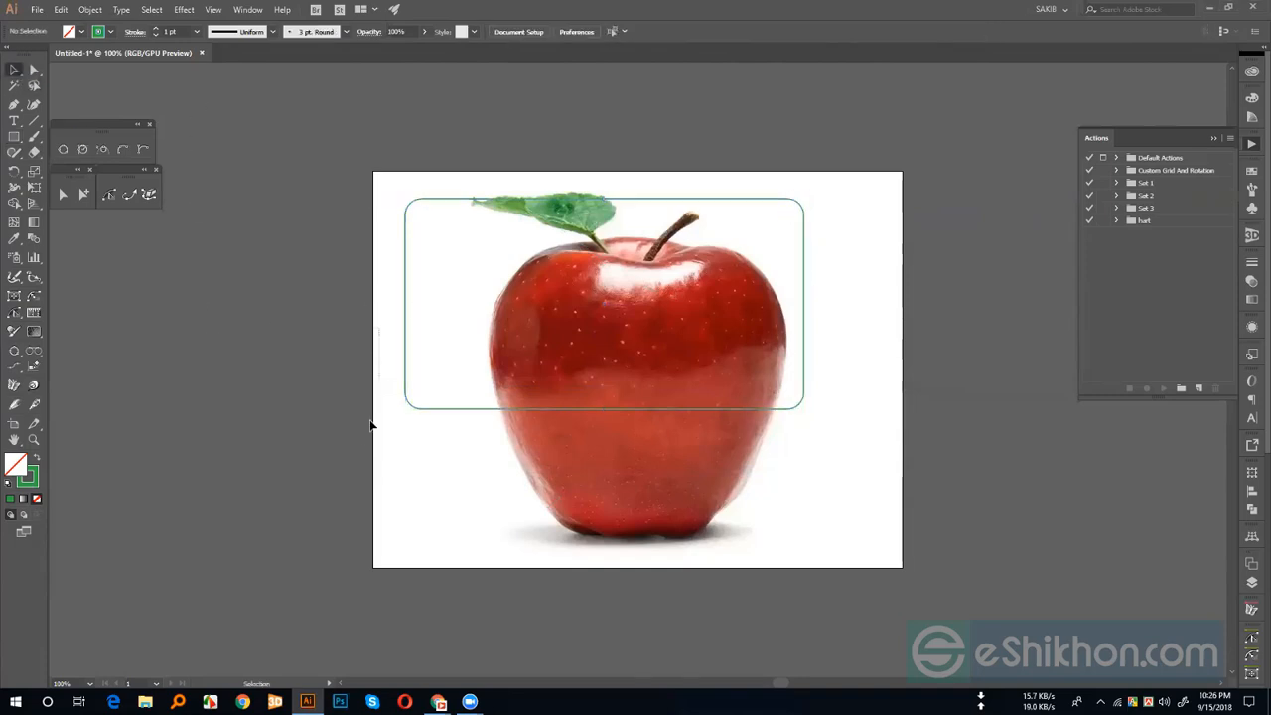
- Swap the rounded rectangle's stroke and fill to make it solid green, and move it down over the apple's middle
click(455, 408)
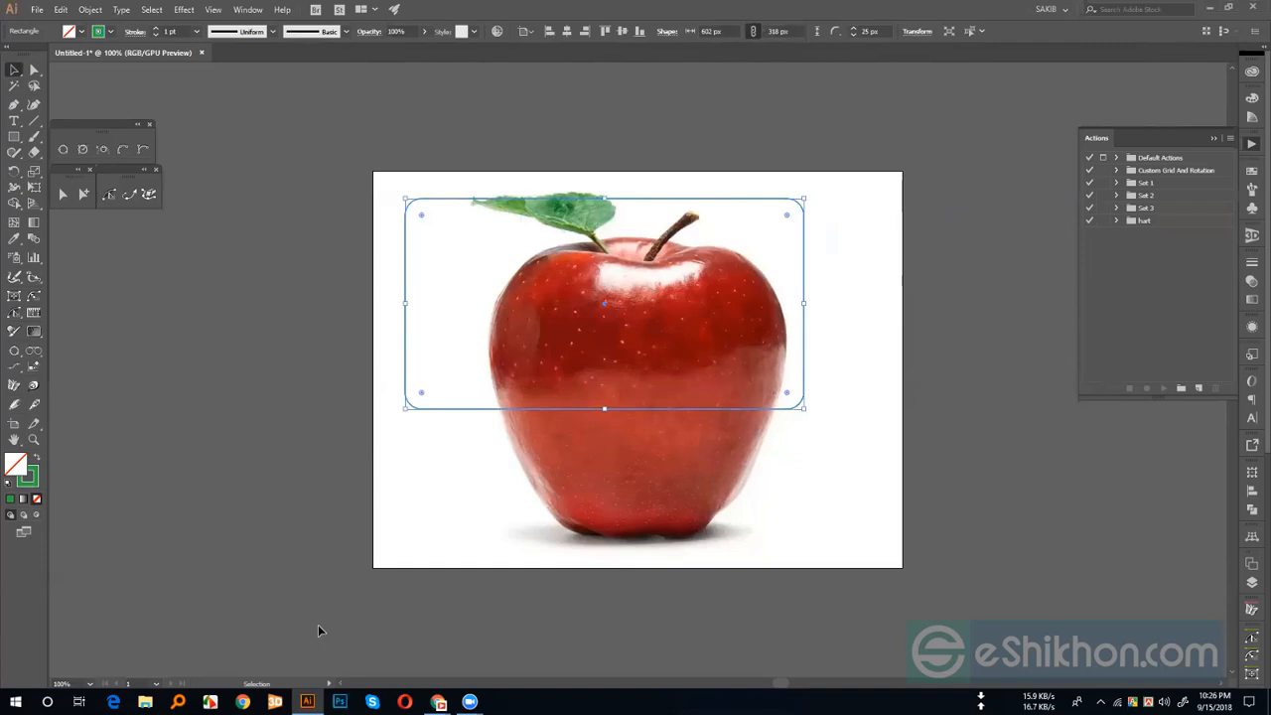
click(37, 458)
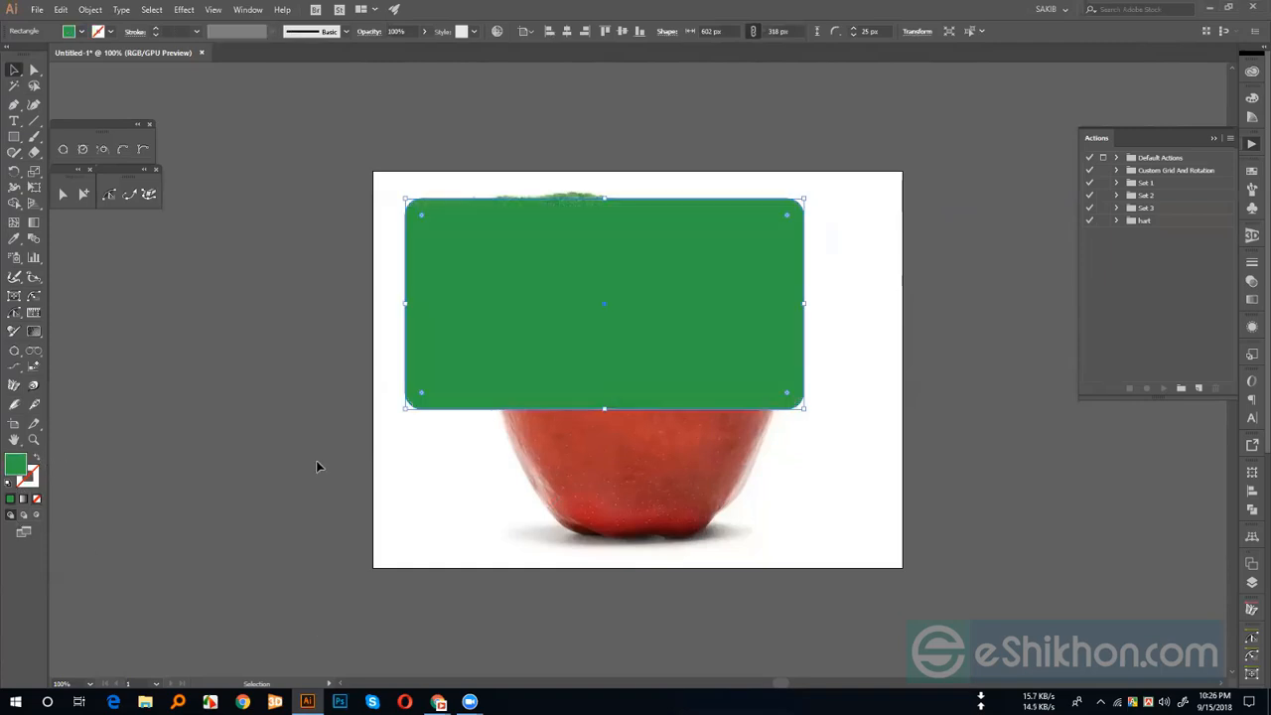
click(332, 457)
drag(537, 331, 554, 485)
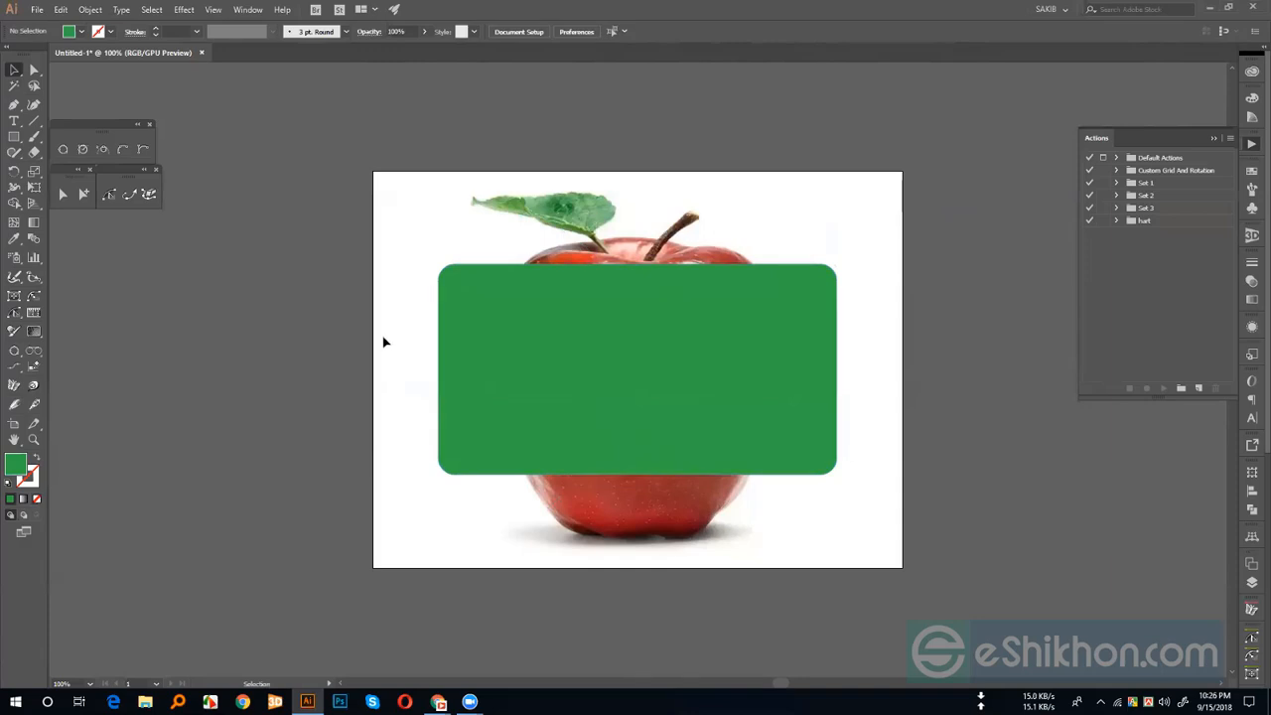
click(443, 268)
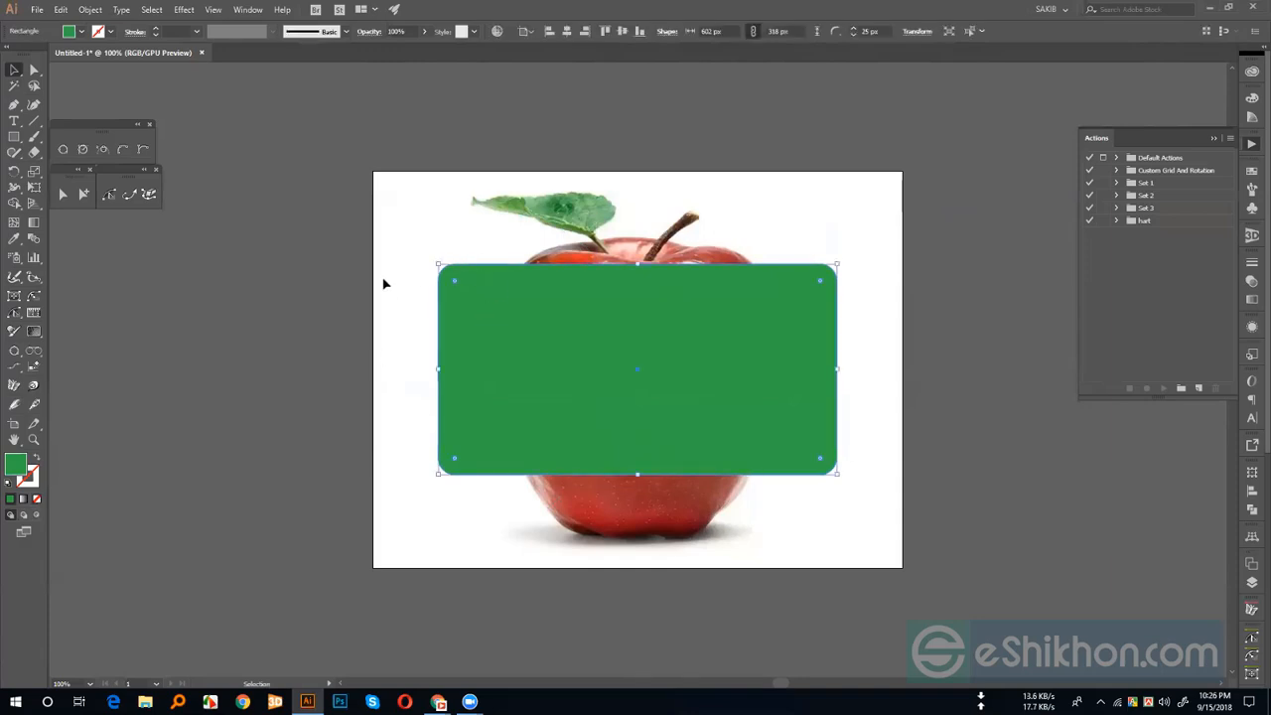
click(385, 284)
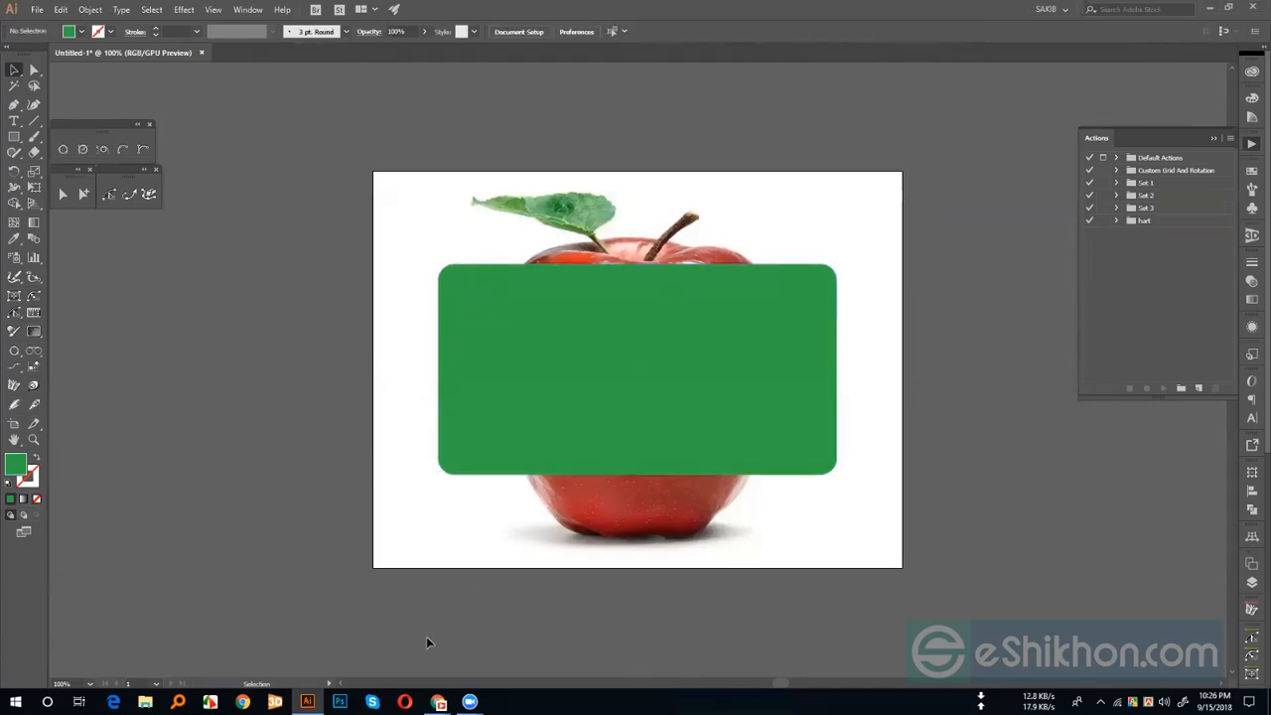
- Switch to the browser window with the Google image results for "apple"
mouse_move(438, 703)
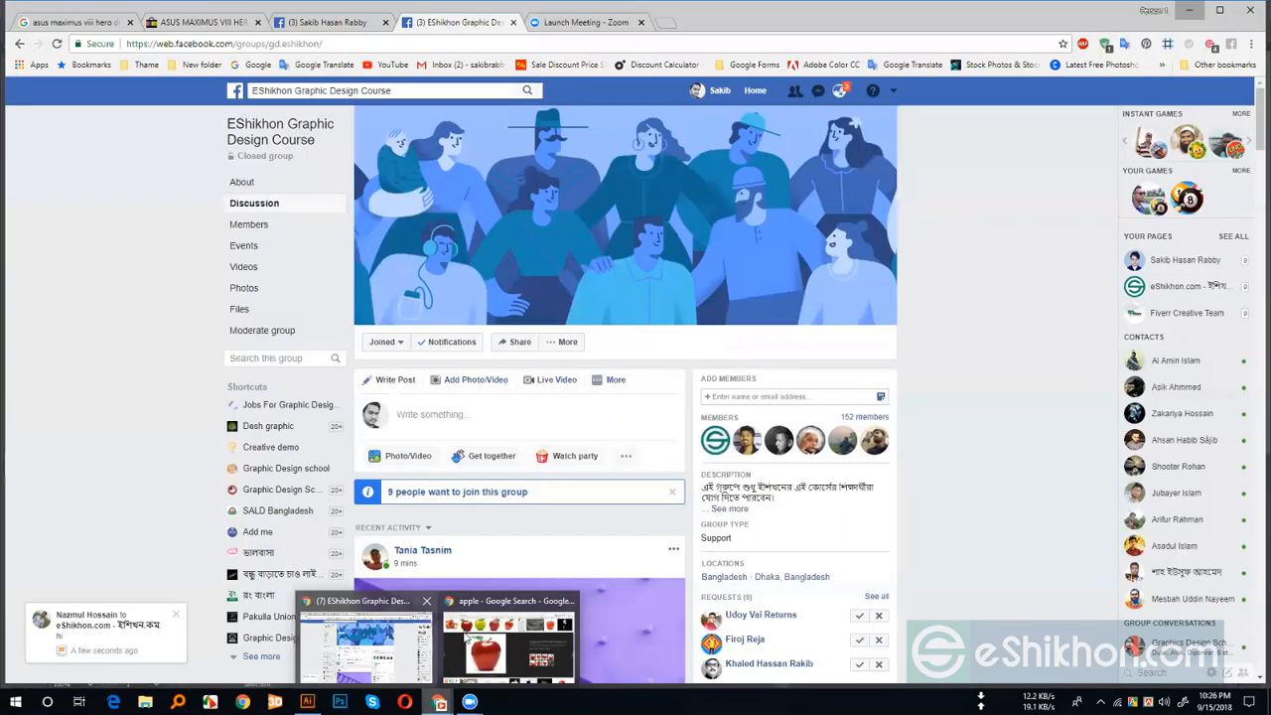
mouse_move(517, 606)
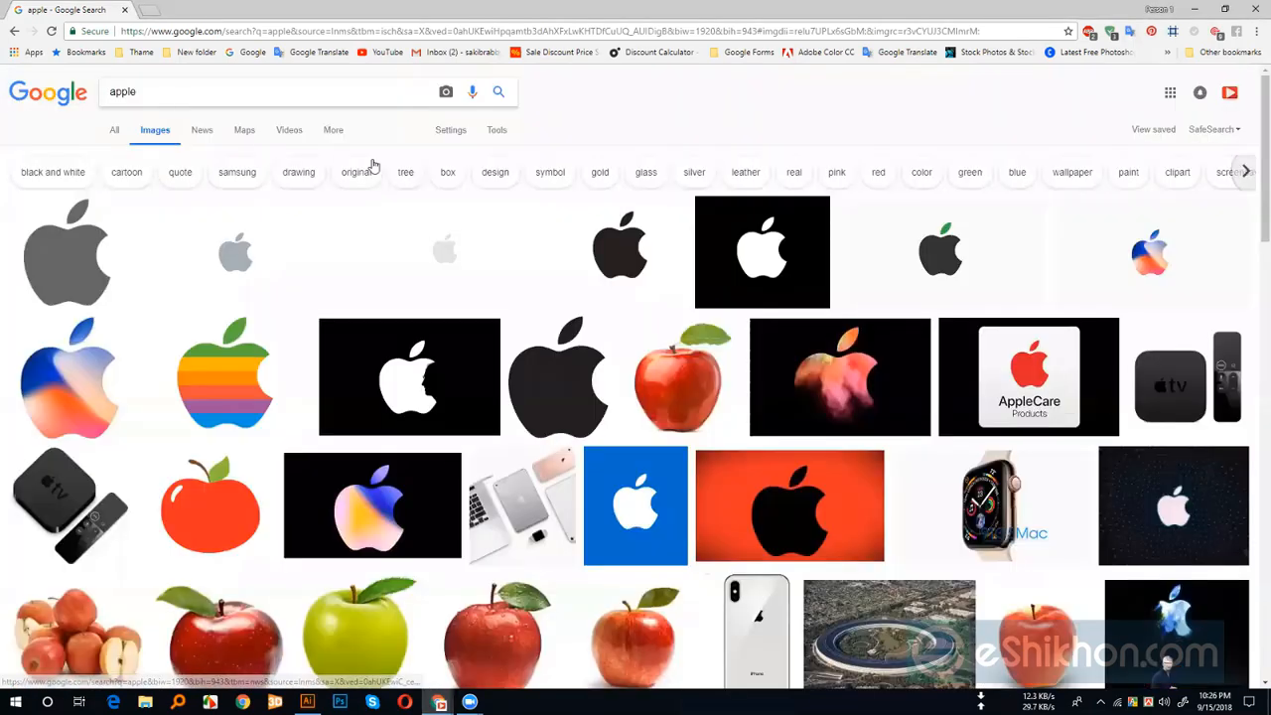
- Replace the image search query with "business" and run the search
key(ctrl+a)
text(be)
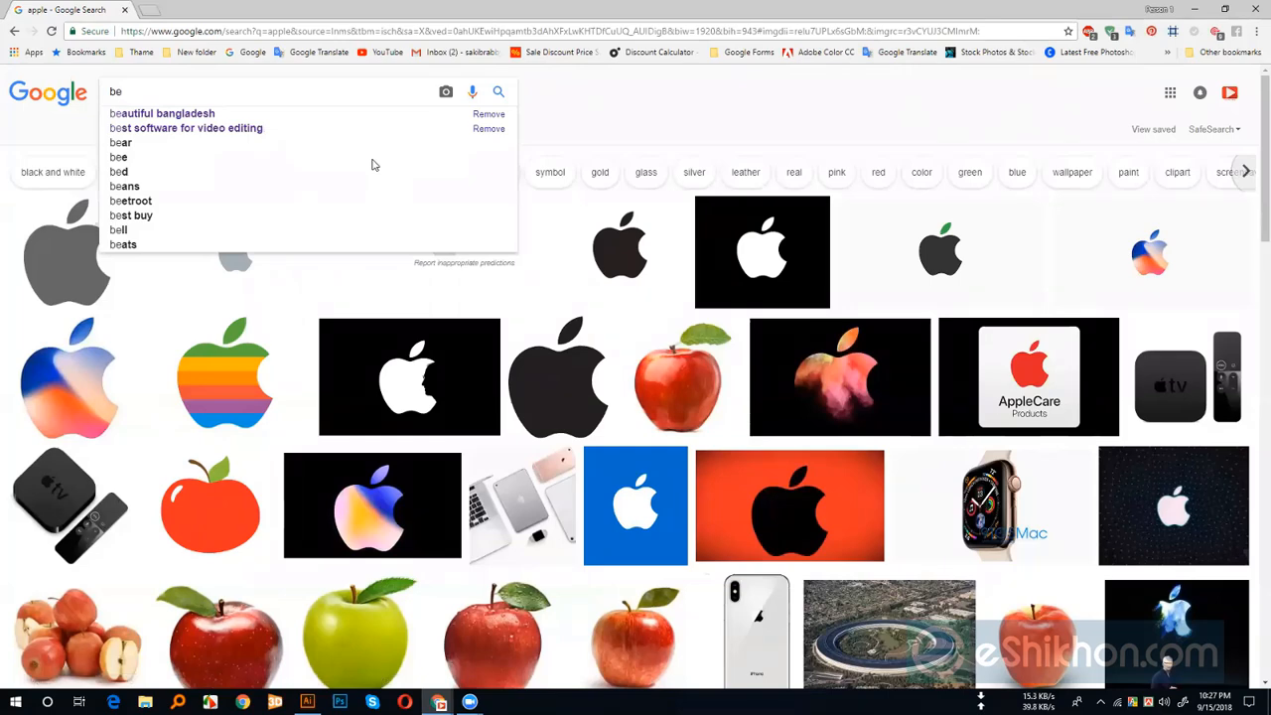
key(BackSpace)
text(i)
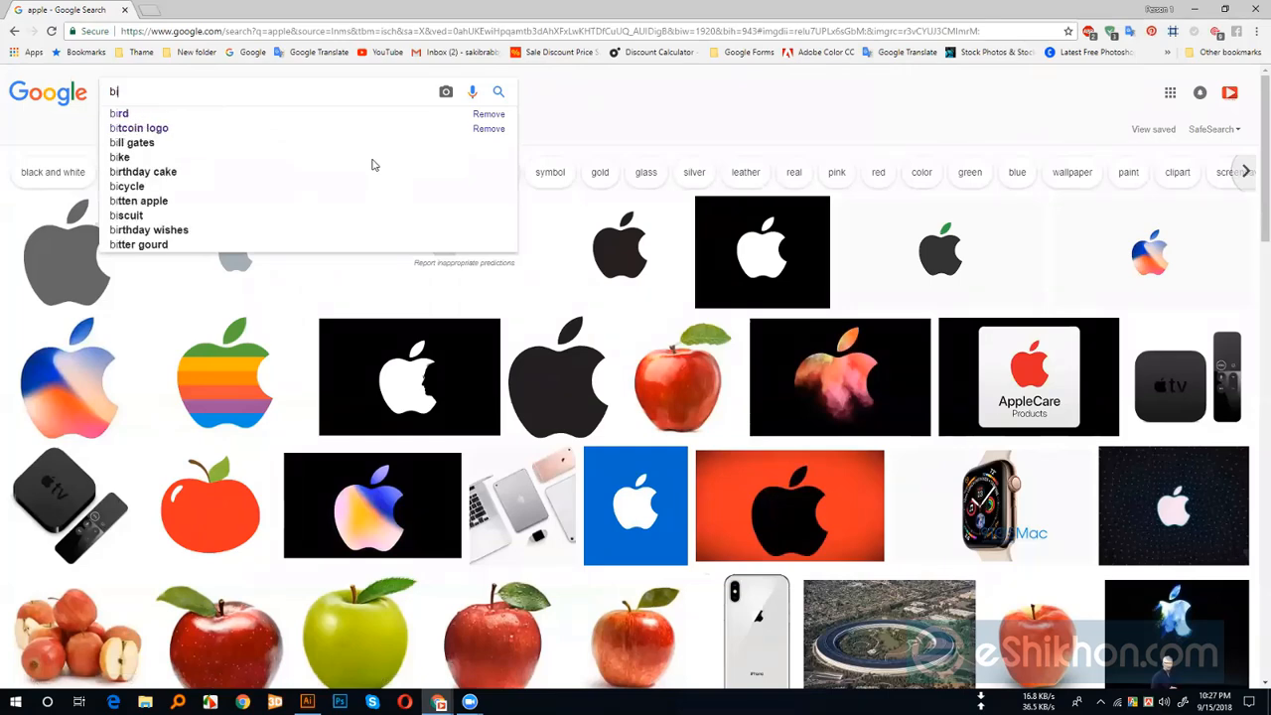
text(ss)
key(BackSpace)
key(BackSpace)
key(BackSpace)
key(BackSpace)
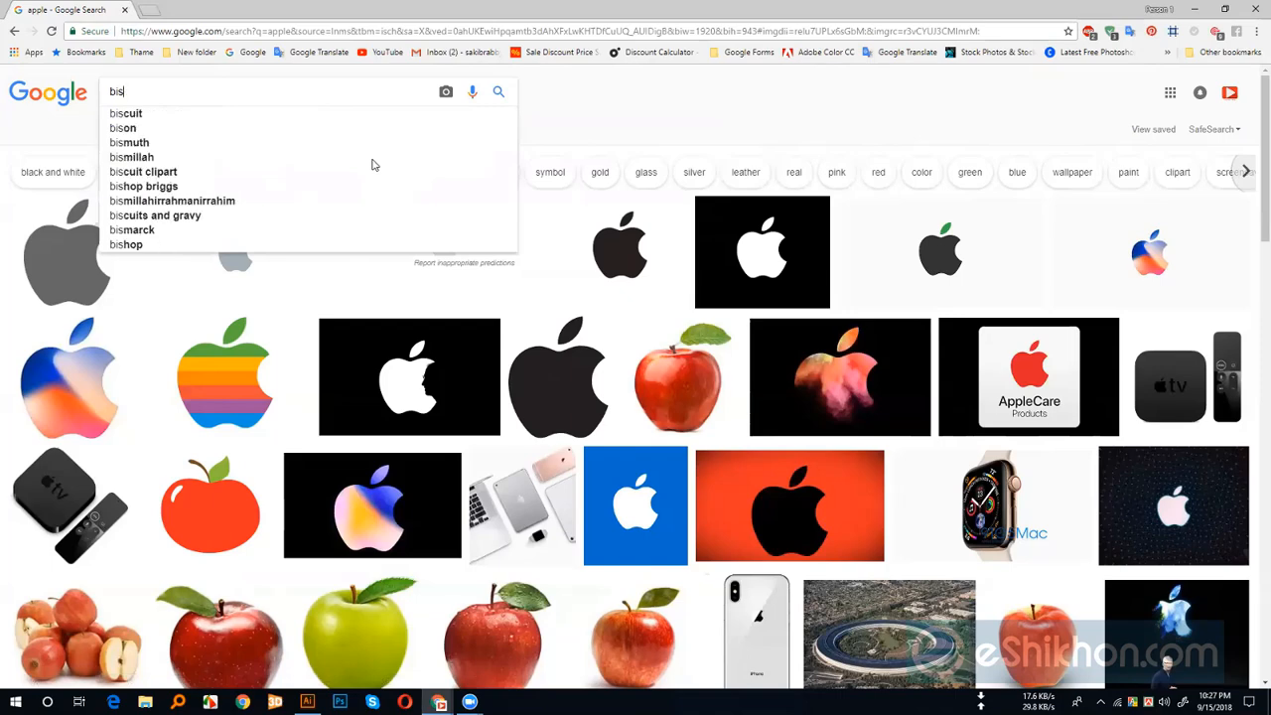
text(bu)
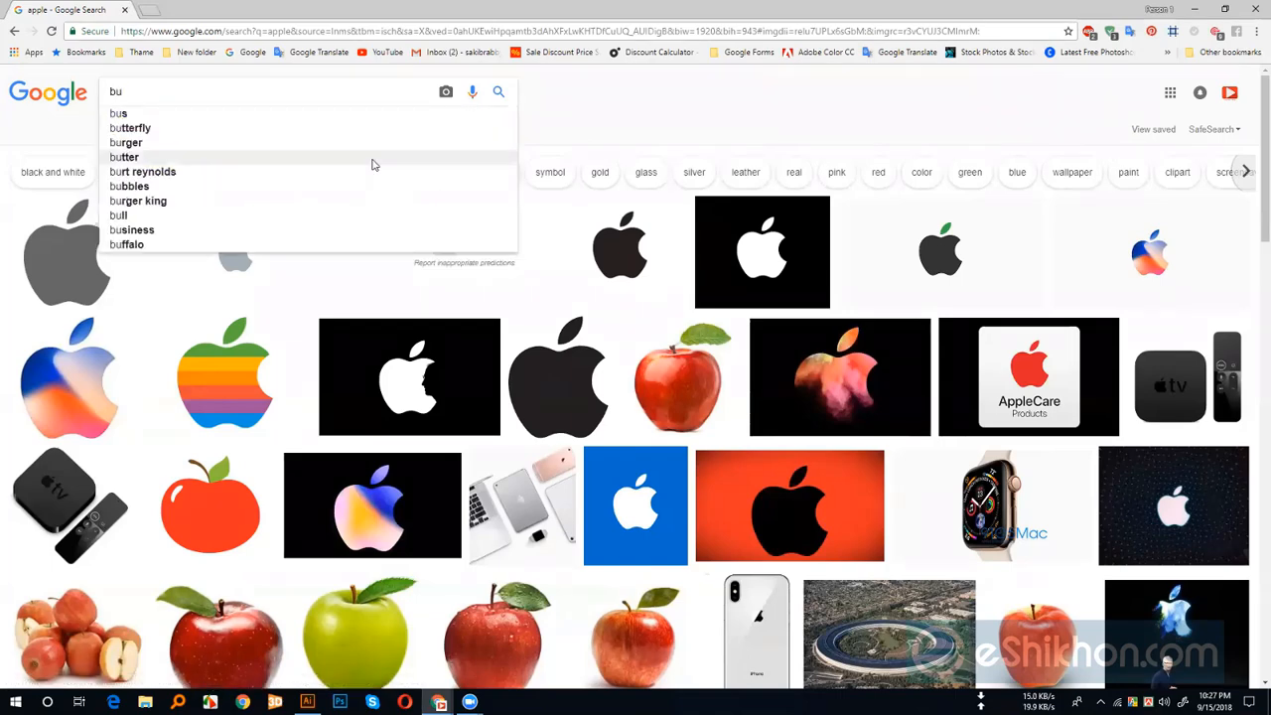
text(ss)
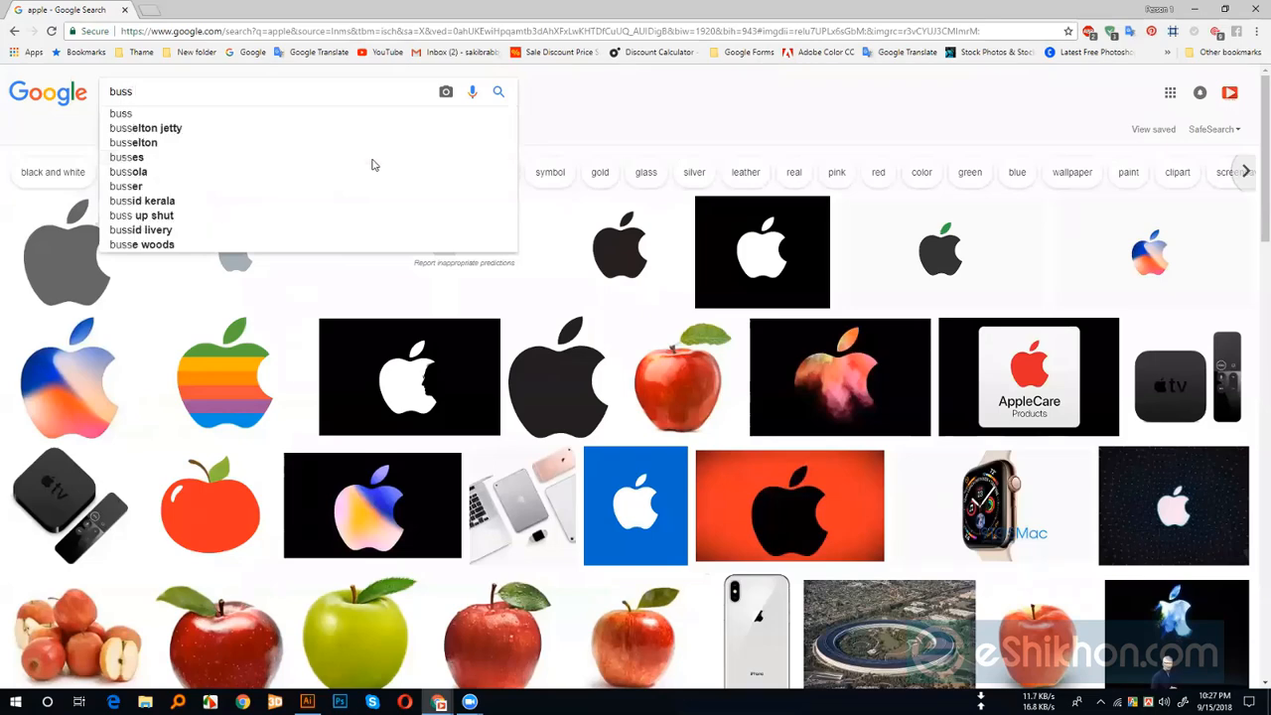
key(BackSpace)
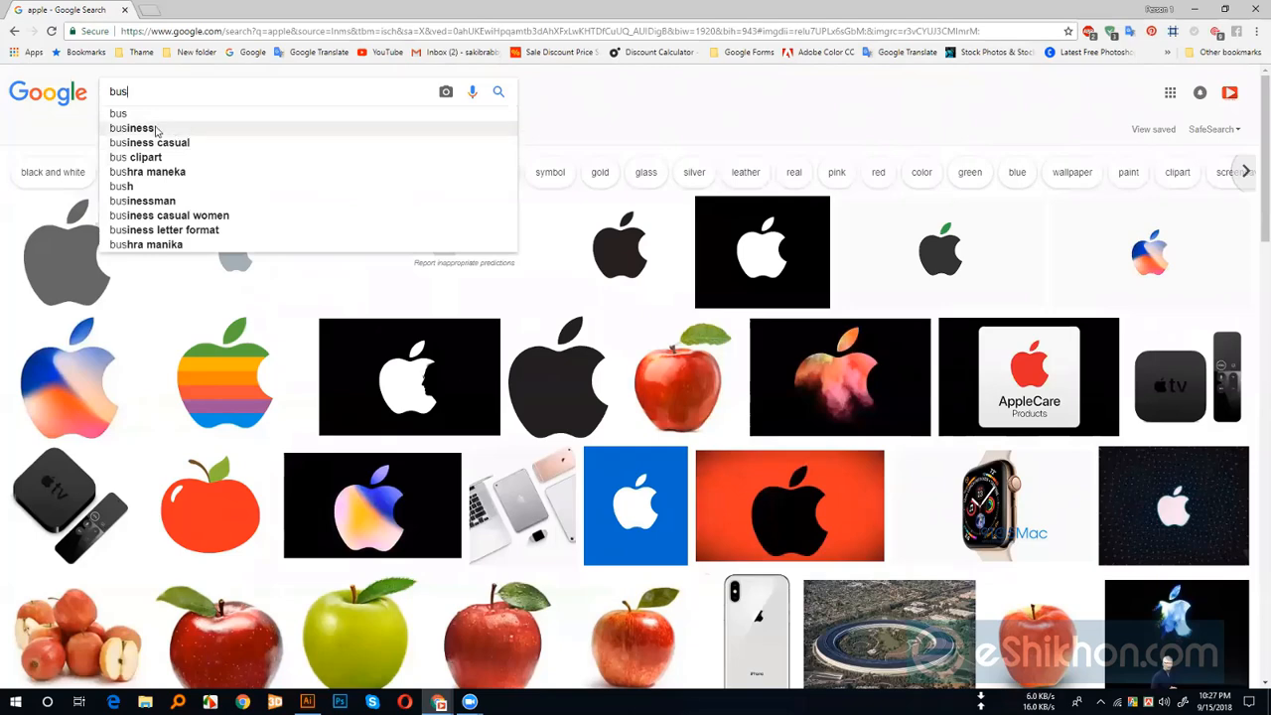
click(249, 128)
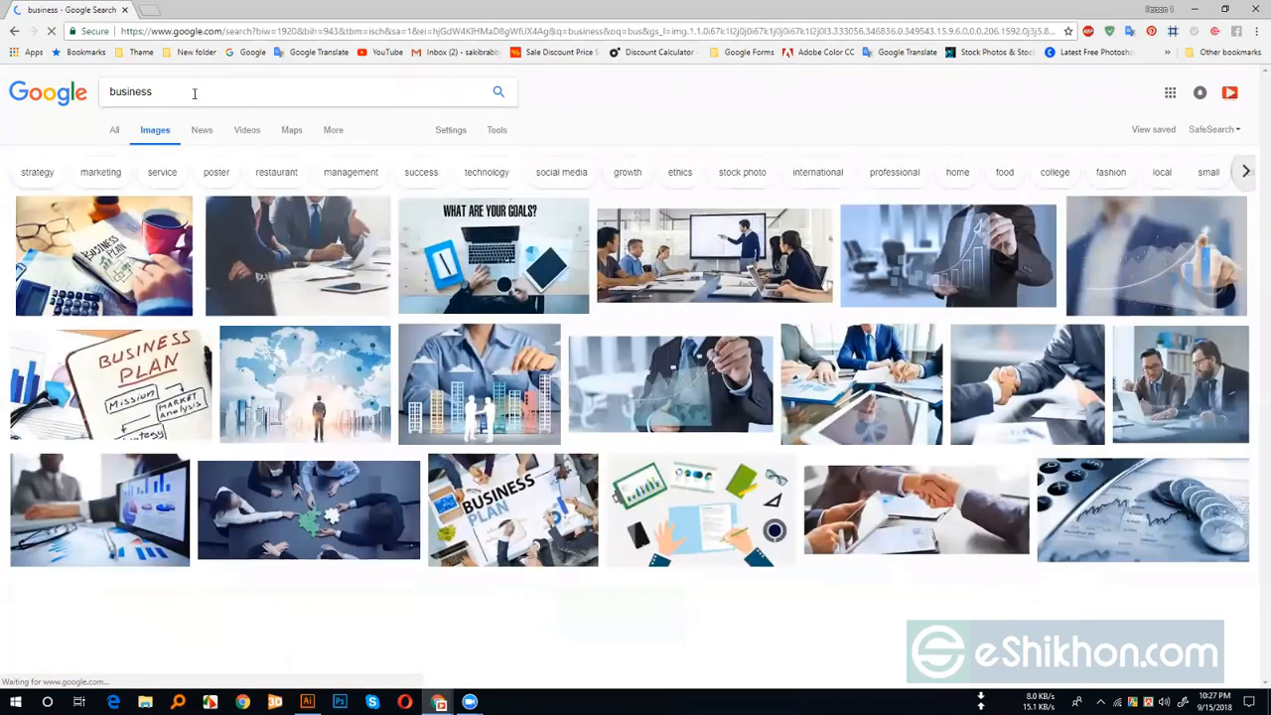
- Extend the query and search images for "business card die cut"
click(194, 92)
text(c)
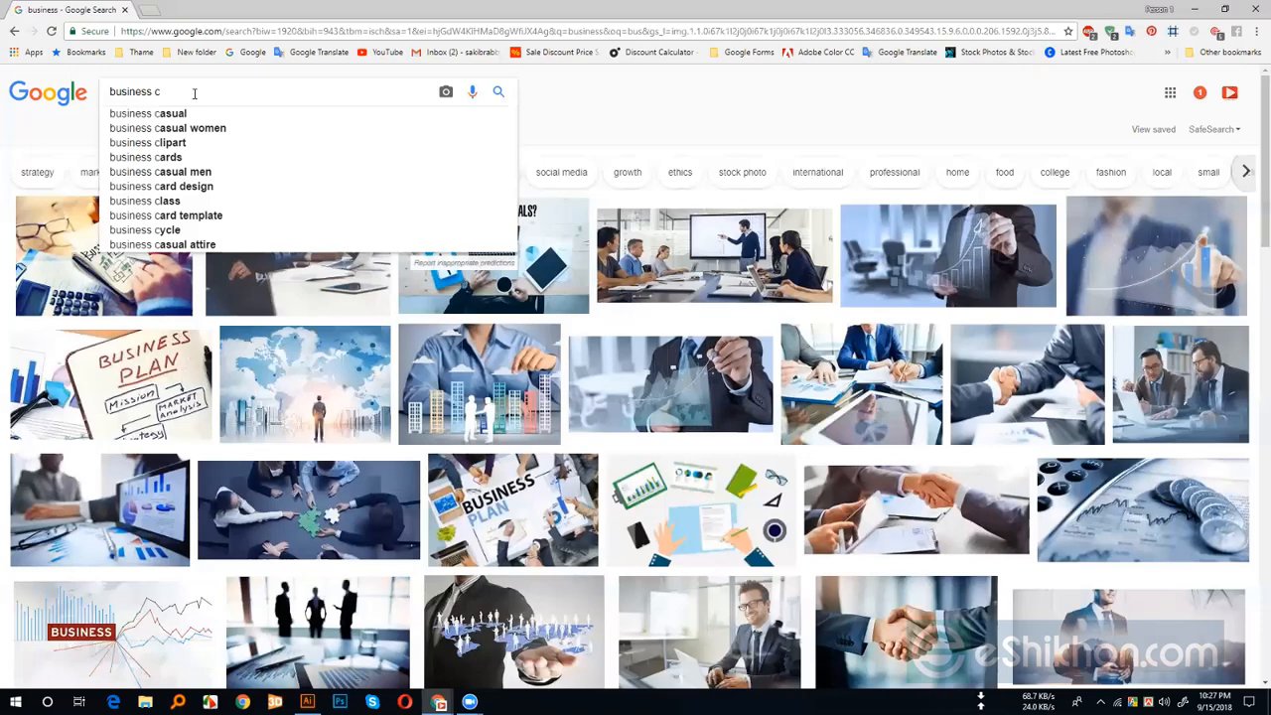
text(ard d)
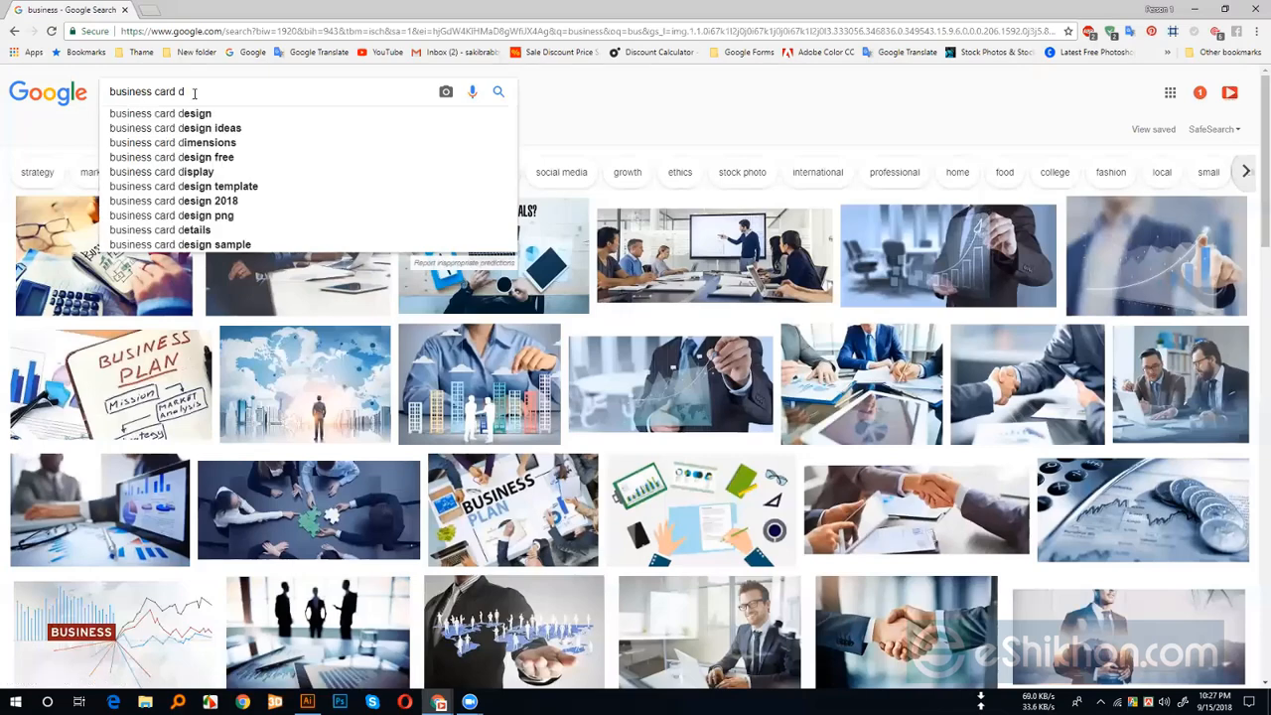
text(y)
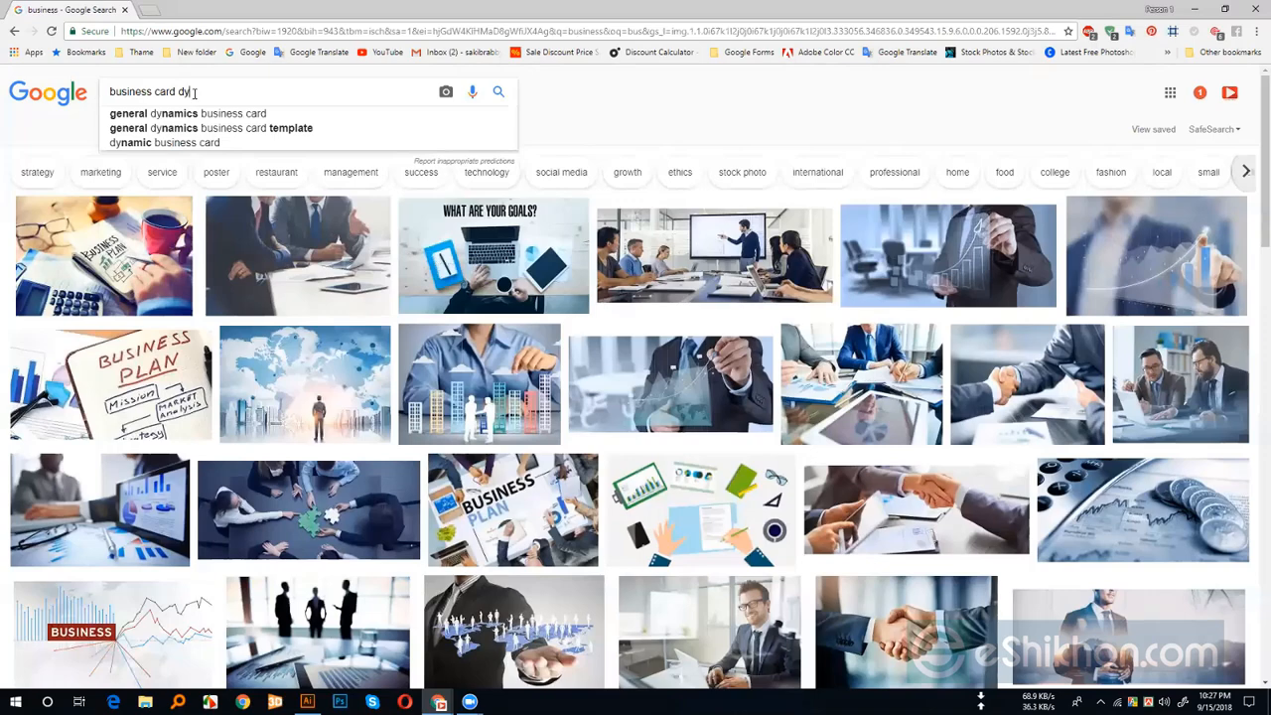
key(BackSpace)
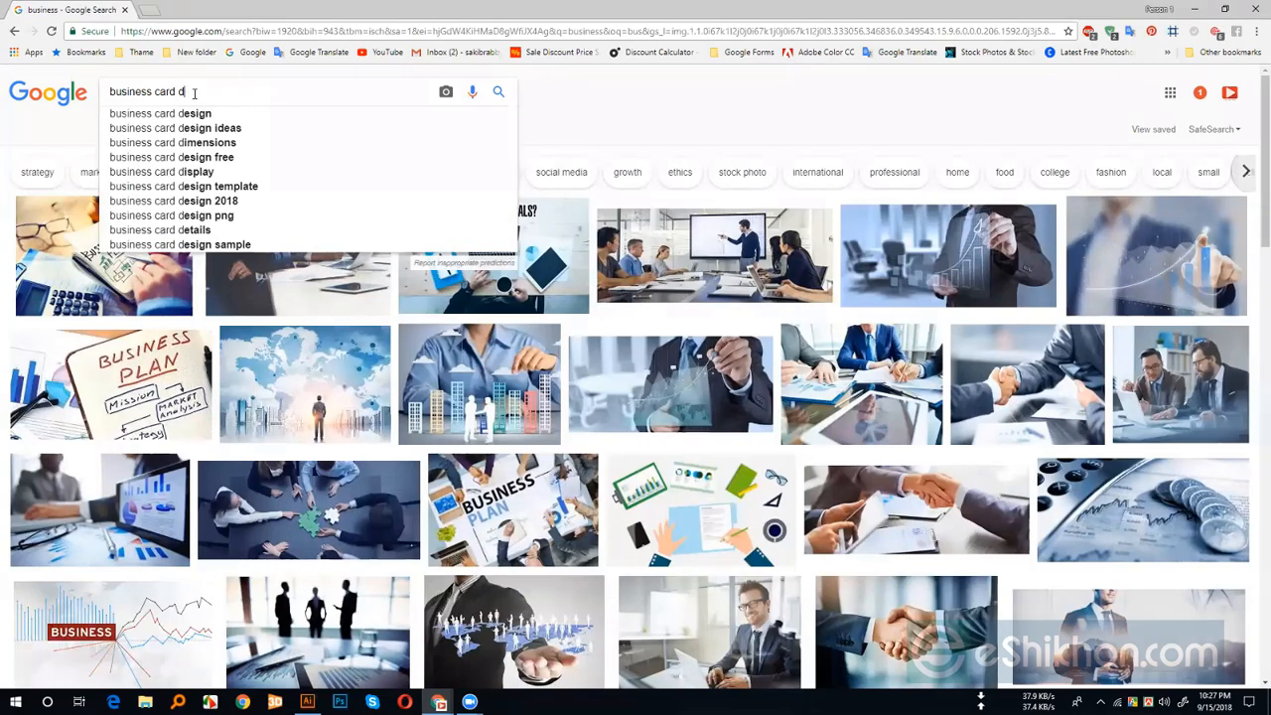
text(i)
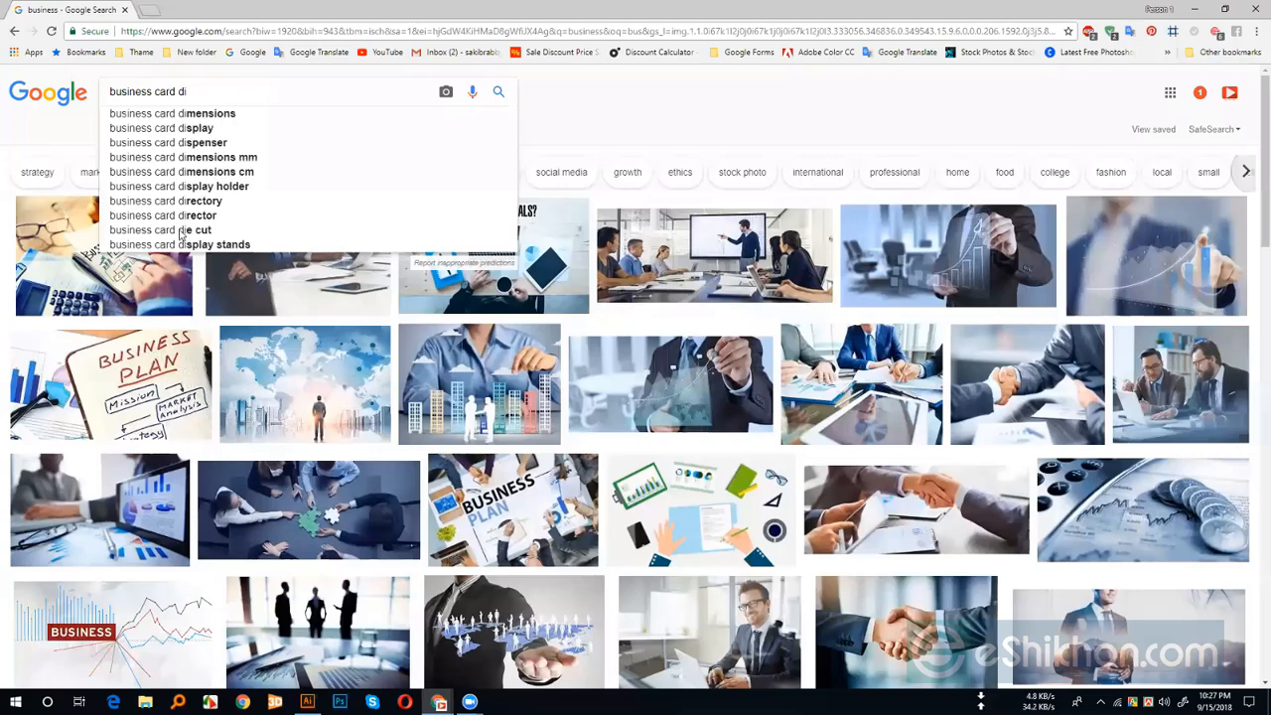
click(174, 231)
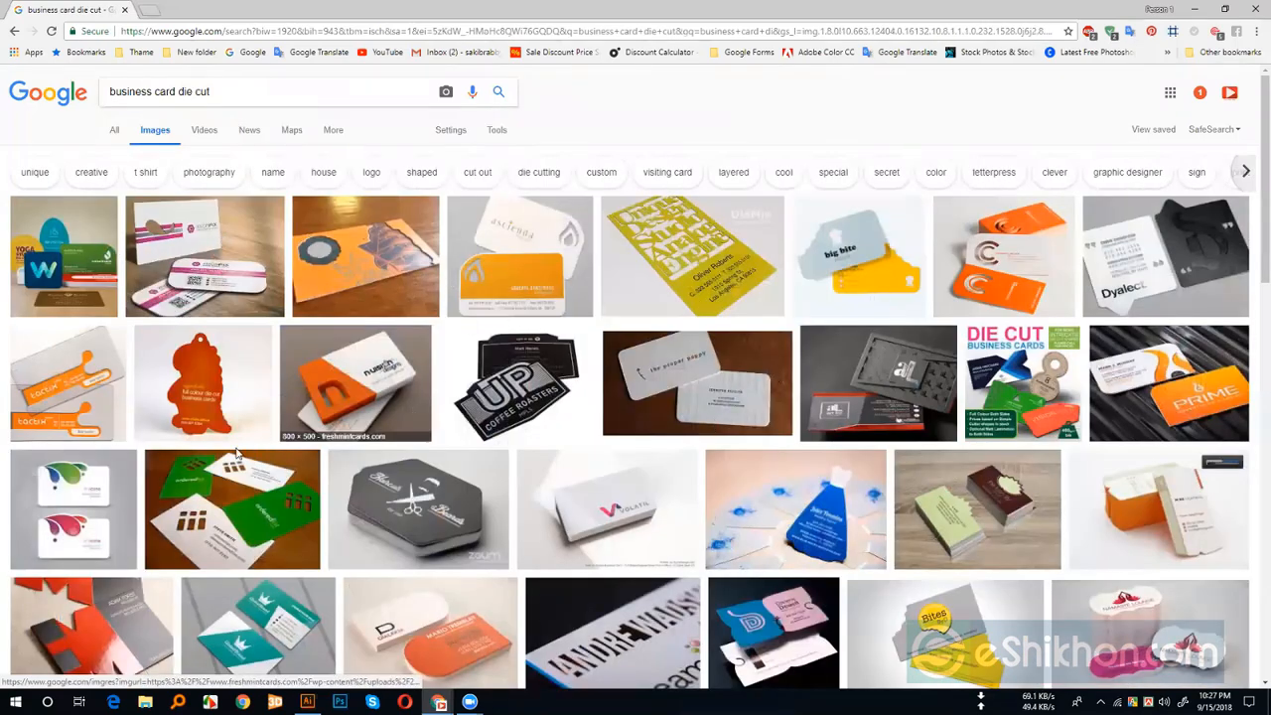
- Preview the hexagonal "Haircuts Beards" card and the orange dinosaur-shaped card in the image results
click(417, 515)
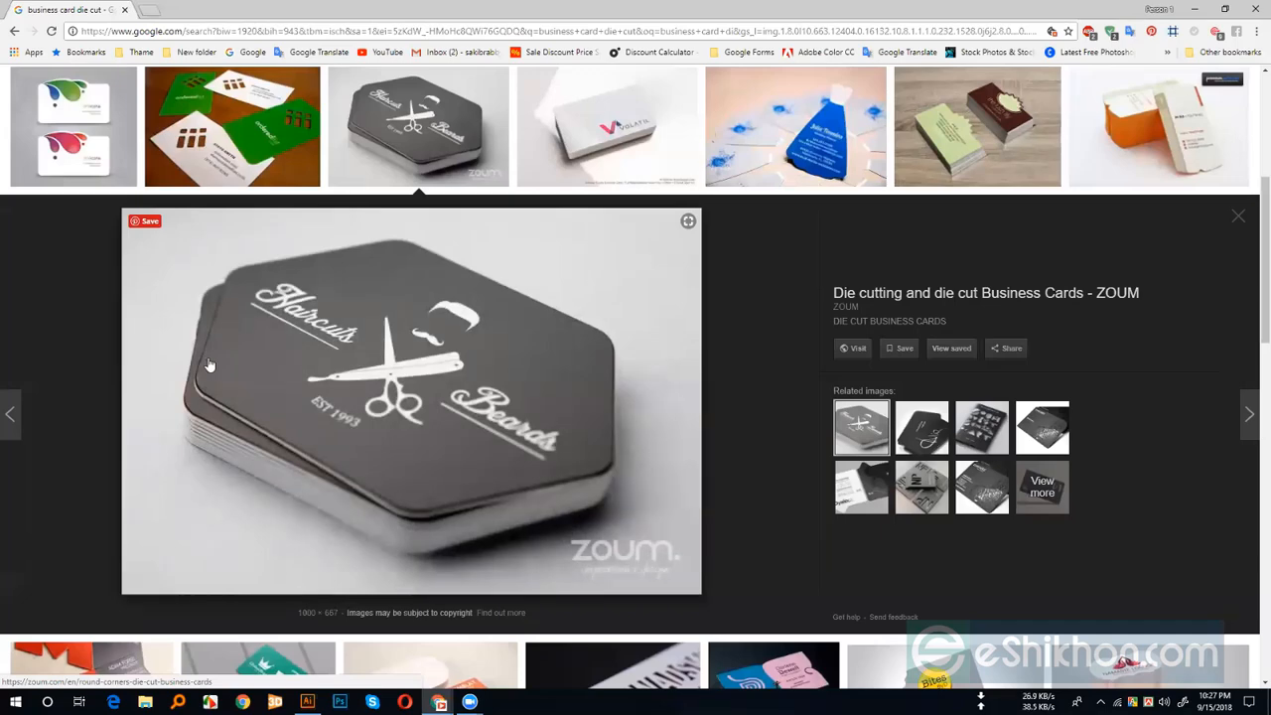
scroll(210, 365, up, 2)
click(203, 144)
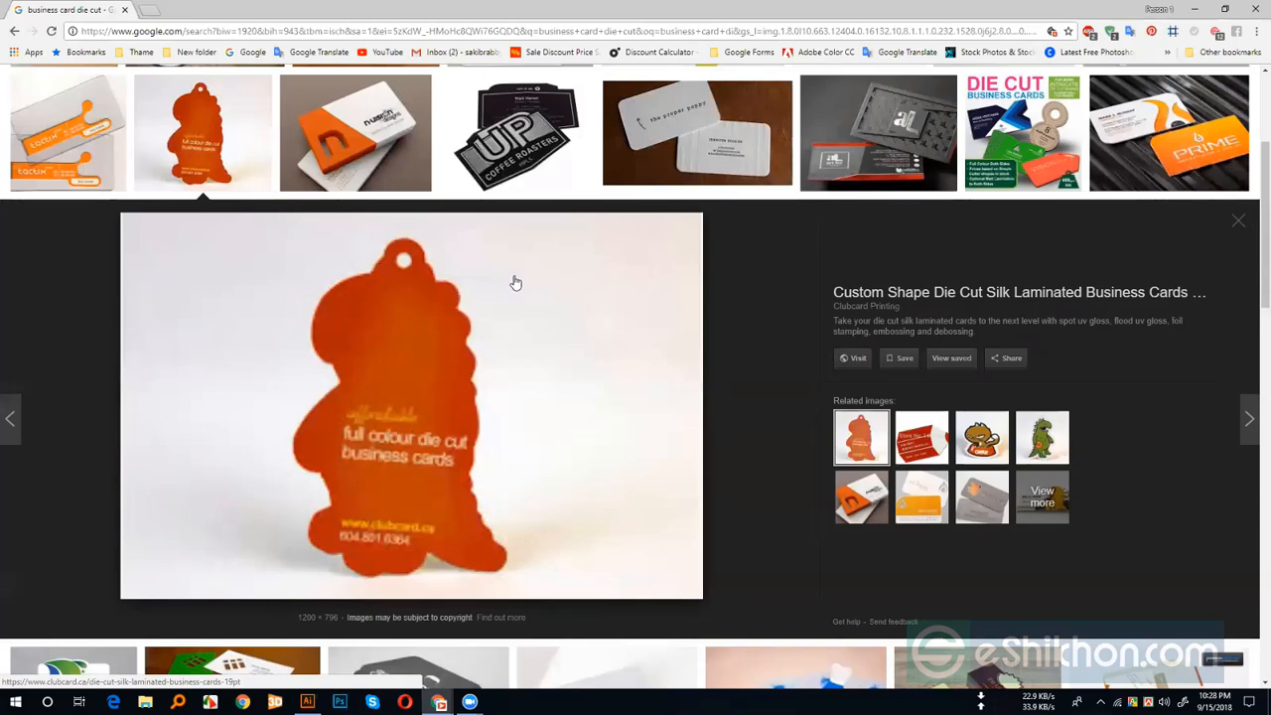
- Shorten the query to "business card die" and run the image search
scroll(477, 293, up, 3)
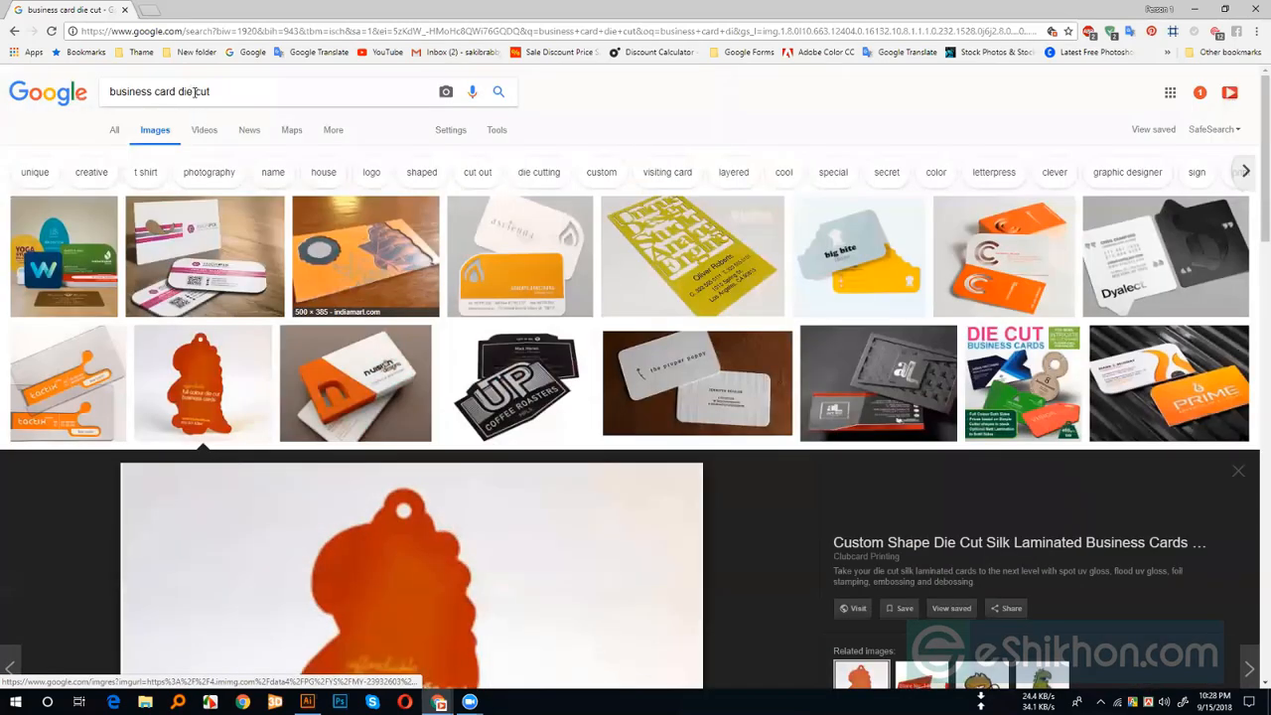
double_click(241, 97)
key(BackSpace)
key(BackSpace)
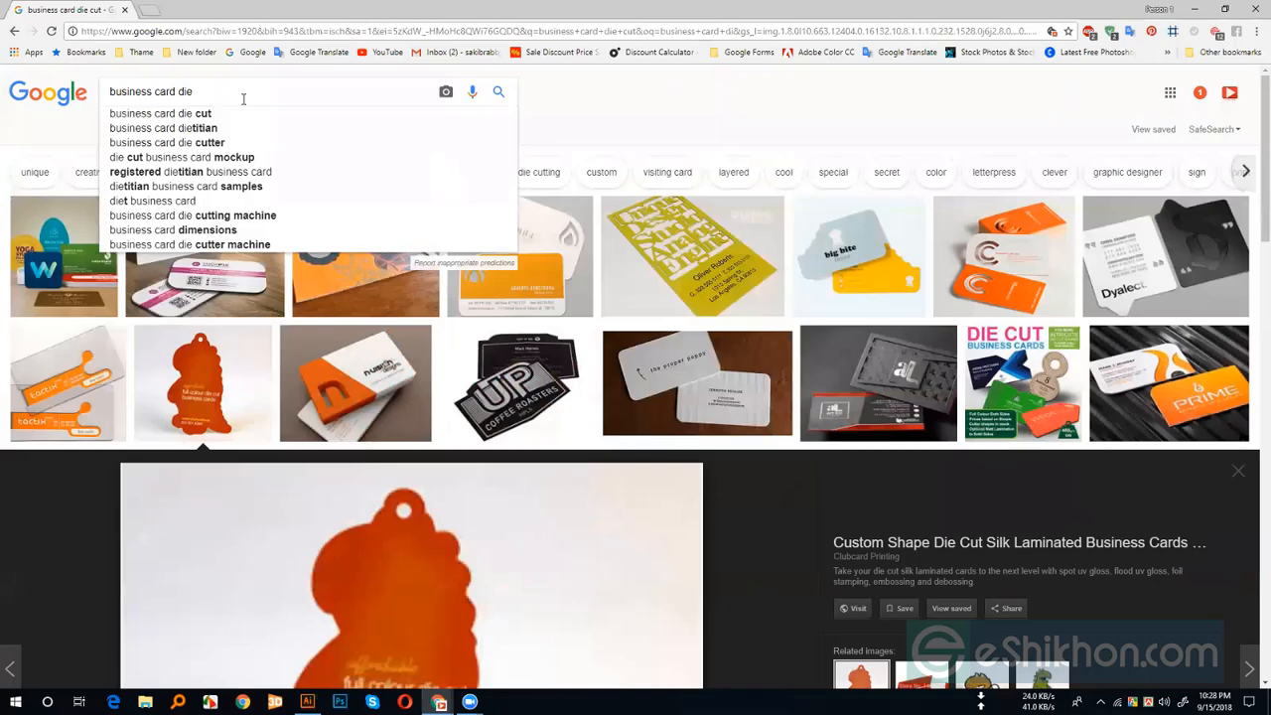
click(498, 92)
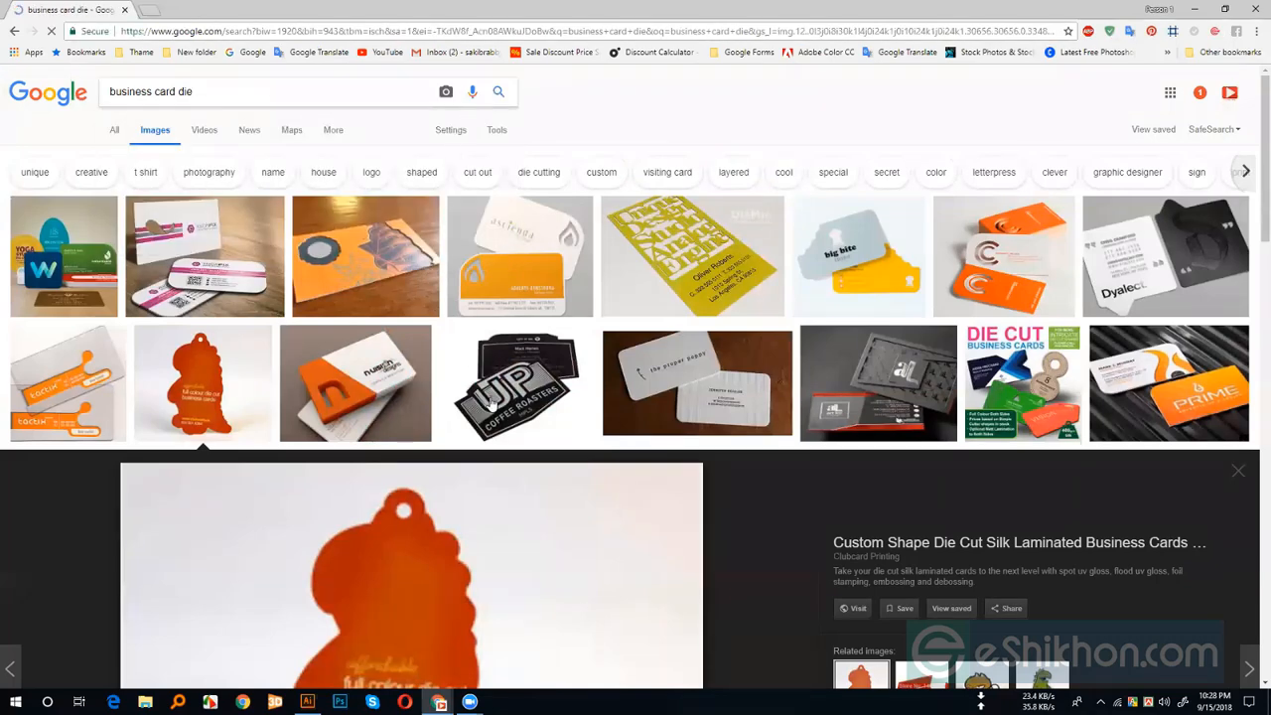
- Browse the die-cut card images, preview the blue manual business card cutter, and close the preview
scroll(493, 402, down, 3)
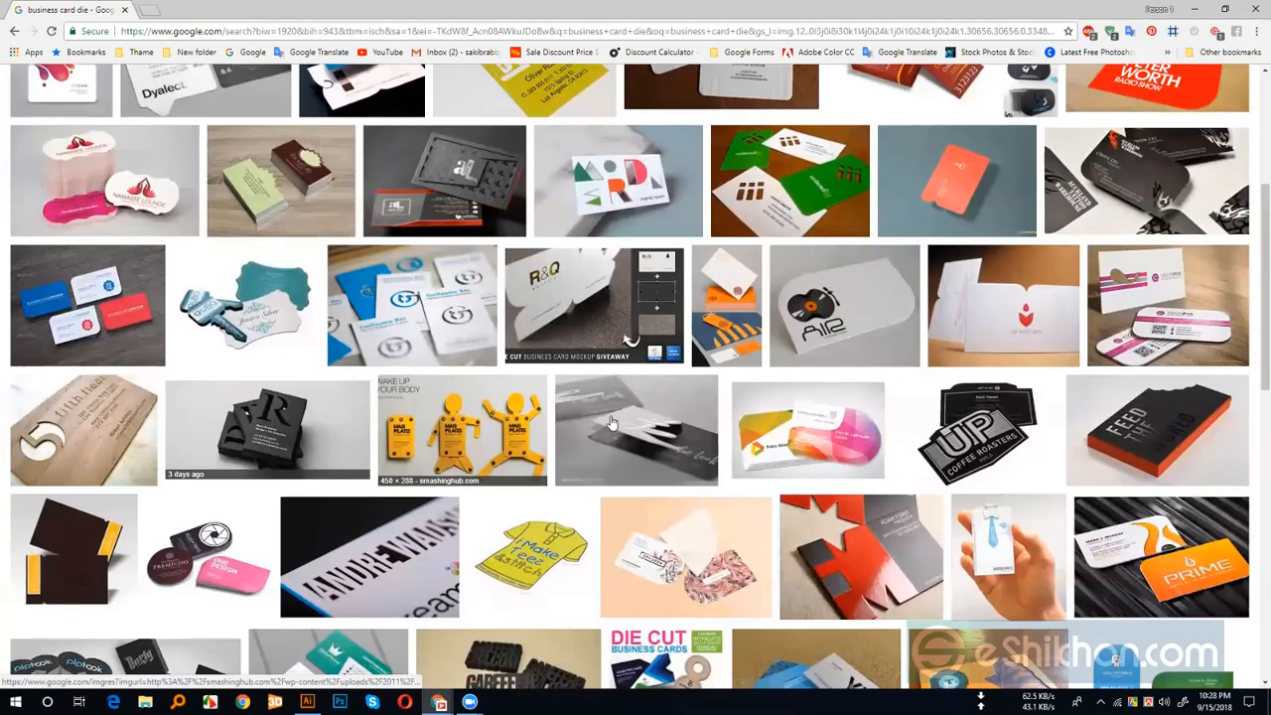
scroll(614, 417, down, 5)
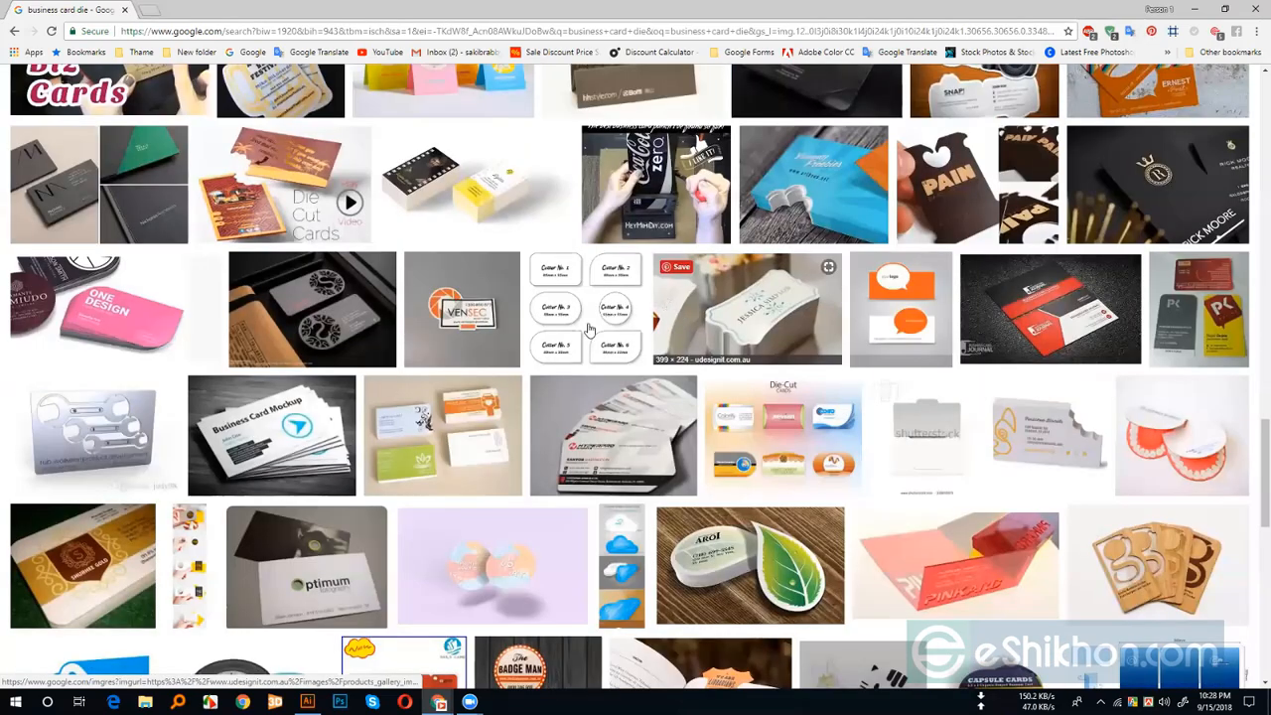
scroll(430, 395, down, 8)
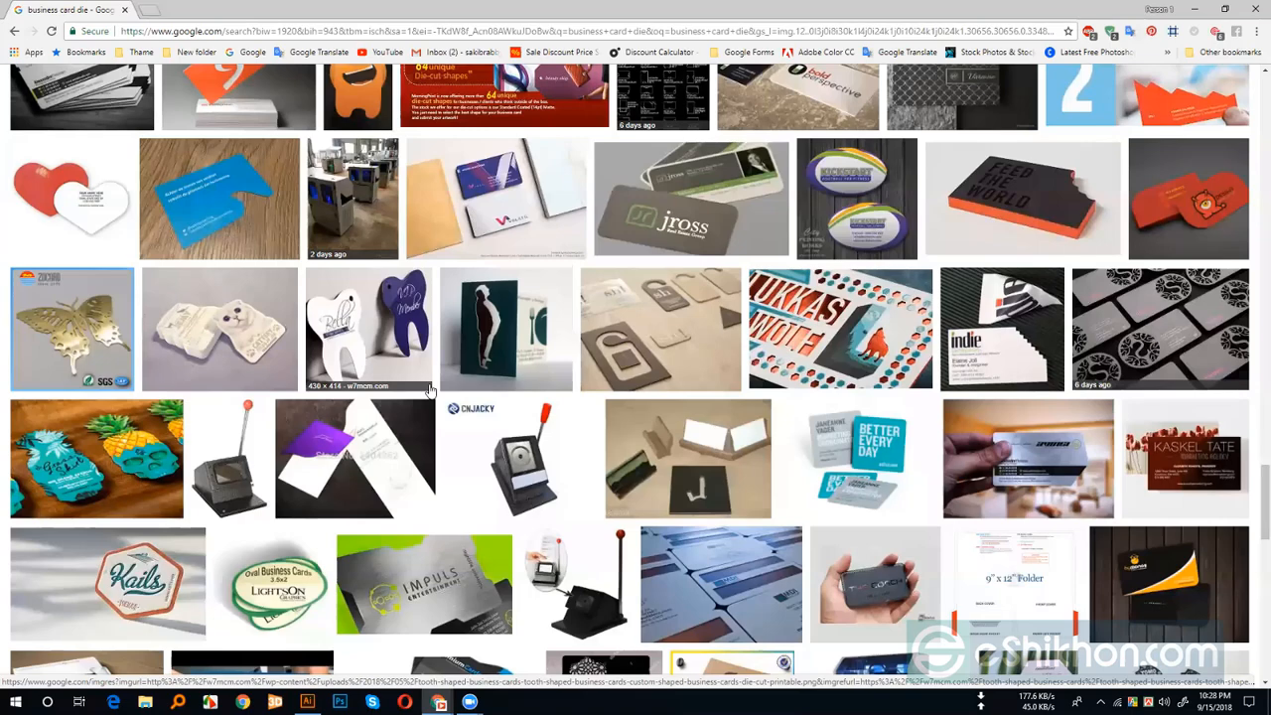
scroll(430, 390, down, 5)
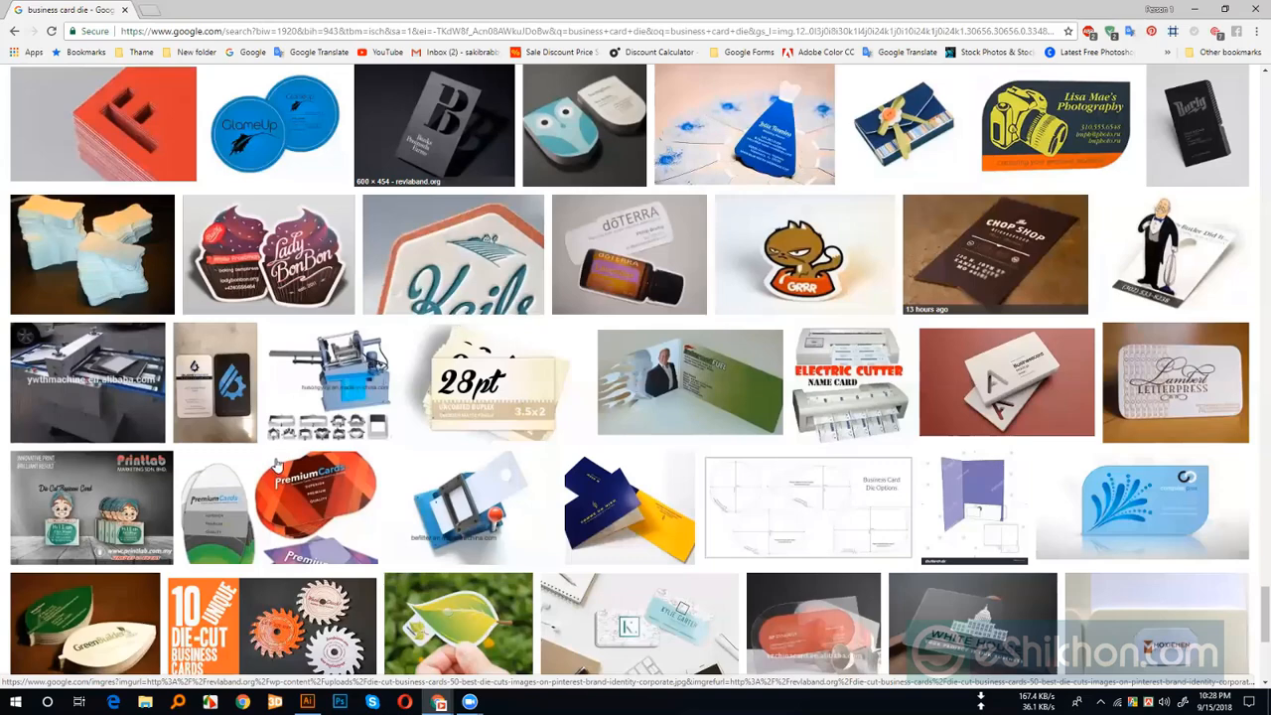
click(466, 502)
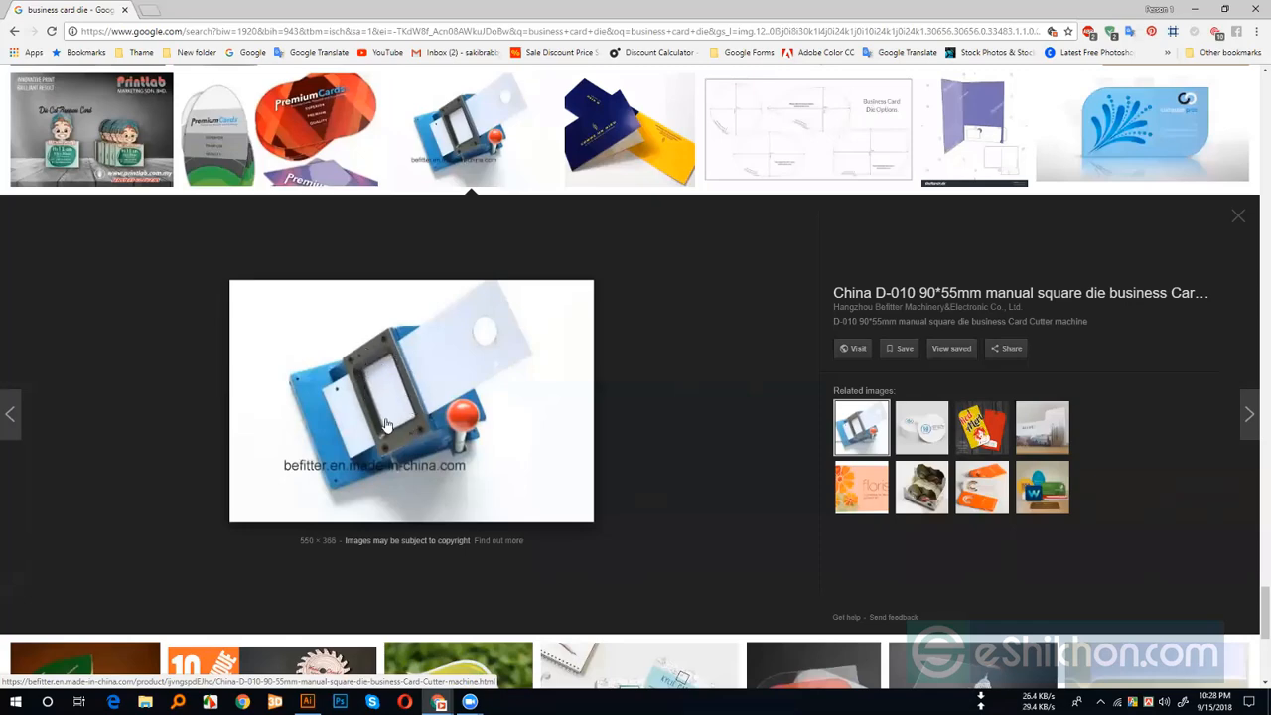
click(1239, 222)
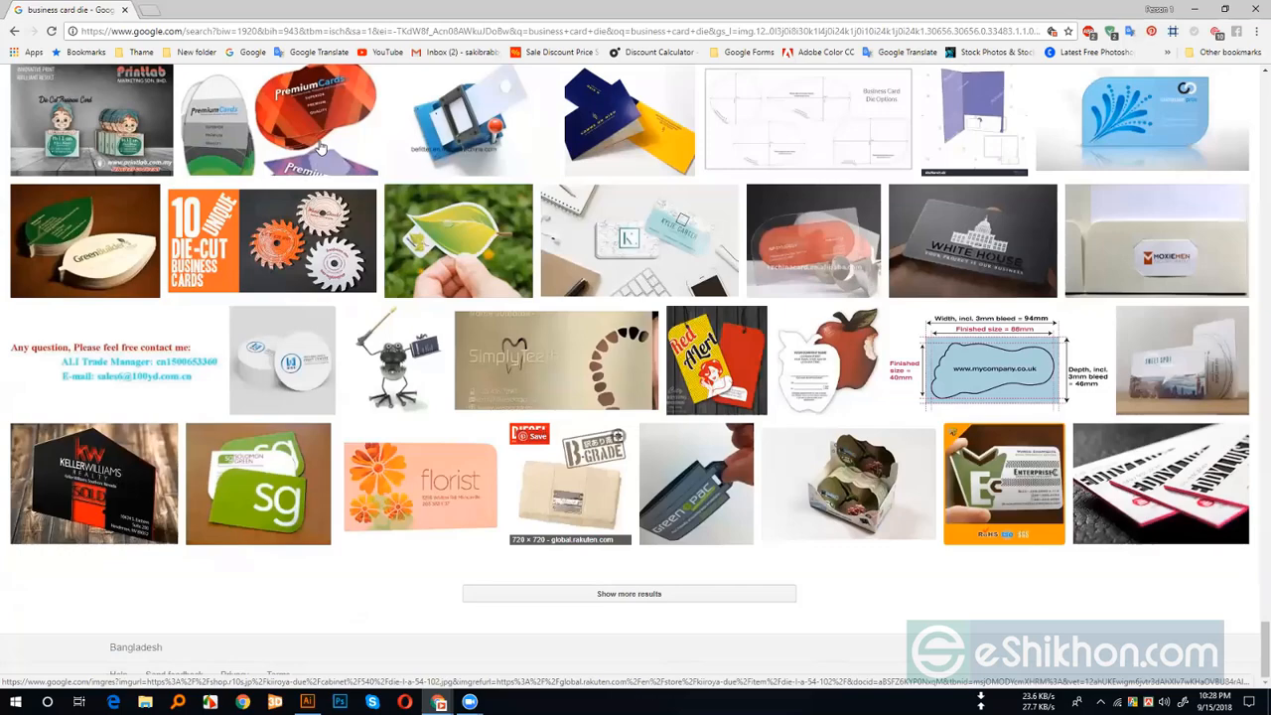
- Search images for "business card costom die"
scroll(320, 146, down, 10)
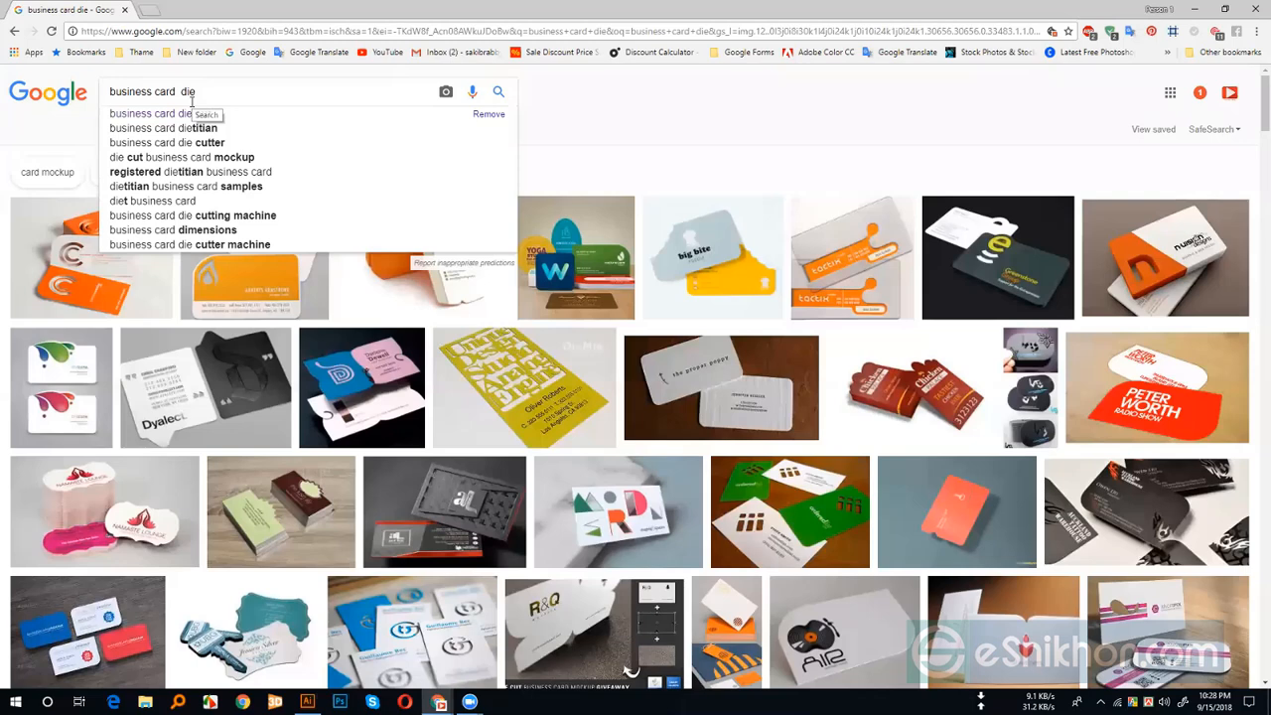
text(costom)
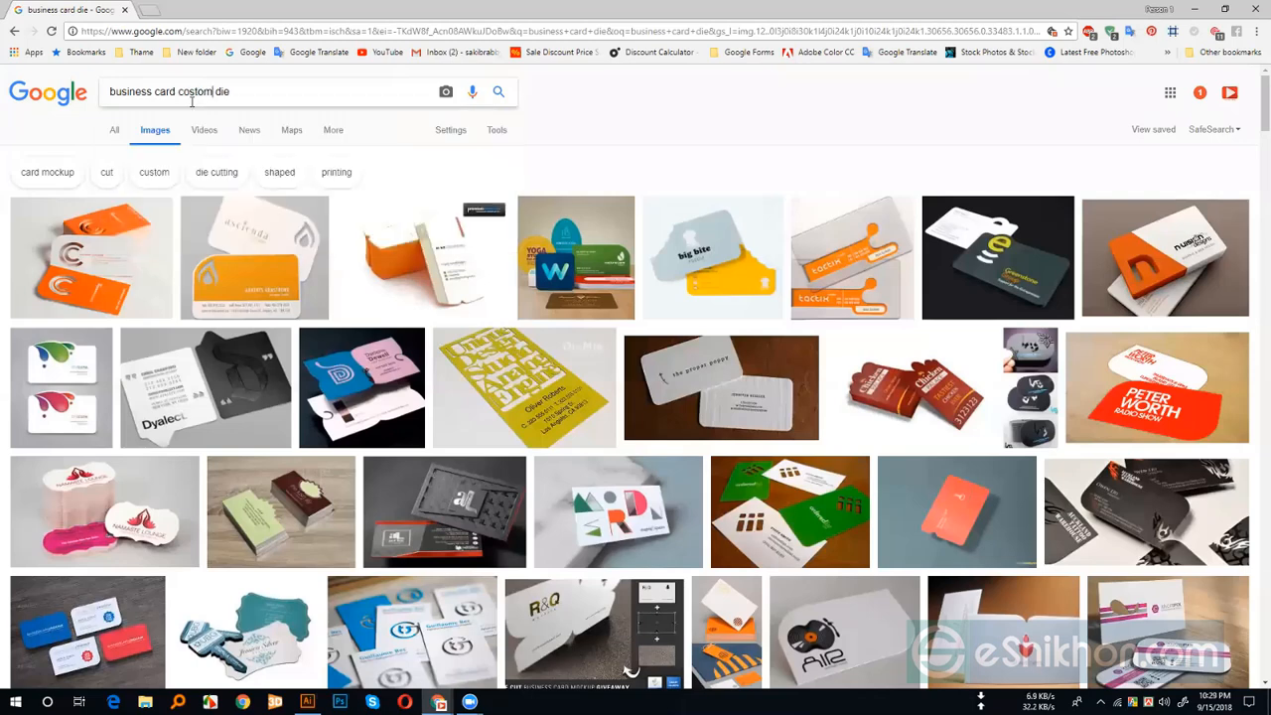
click(499, 94)
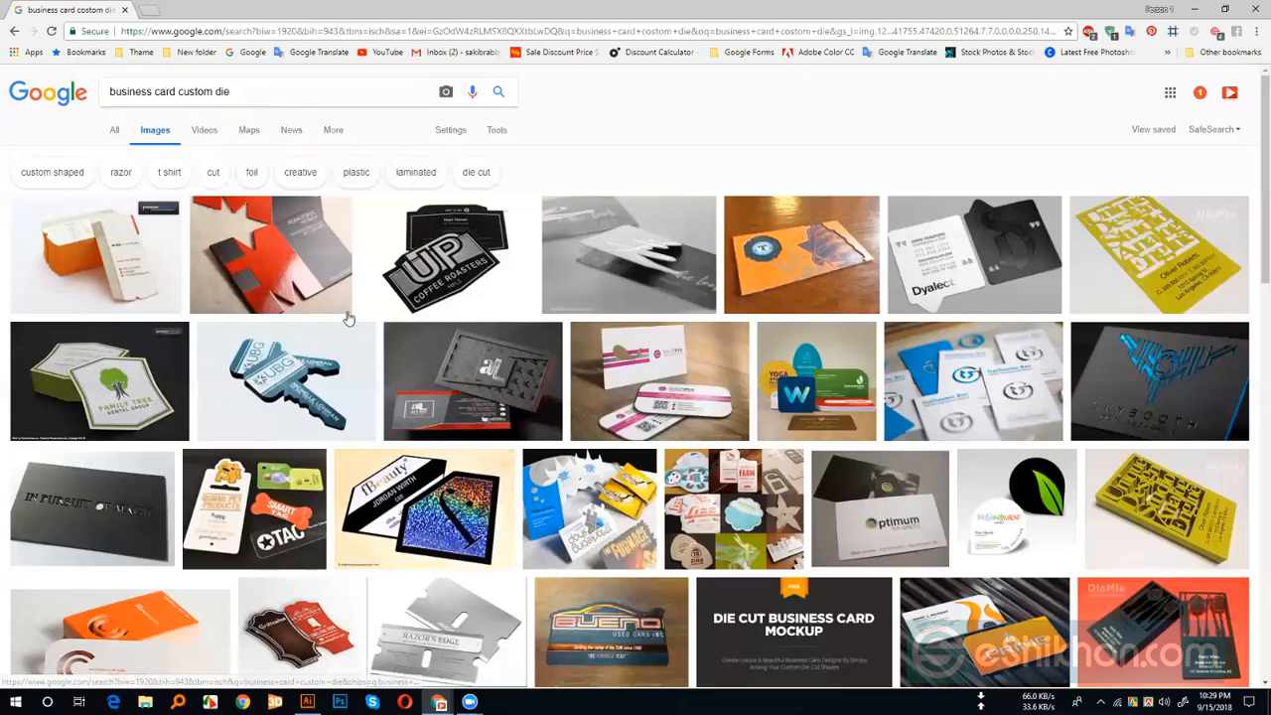
- Browse the custom die-cut card images, preview the paint-palette card and the related popcorn-box card, and close the preview
scroll(348, 318, down, 10)
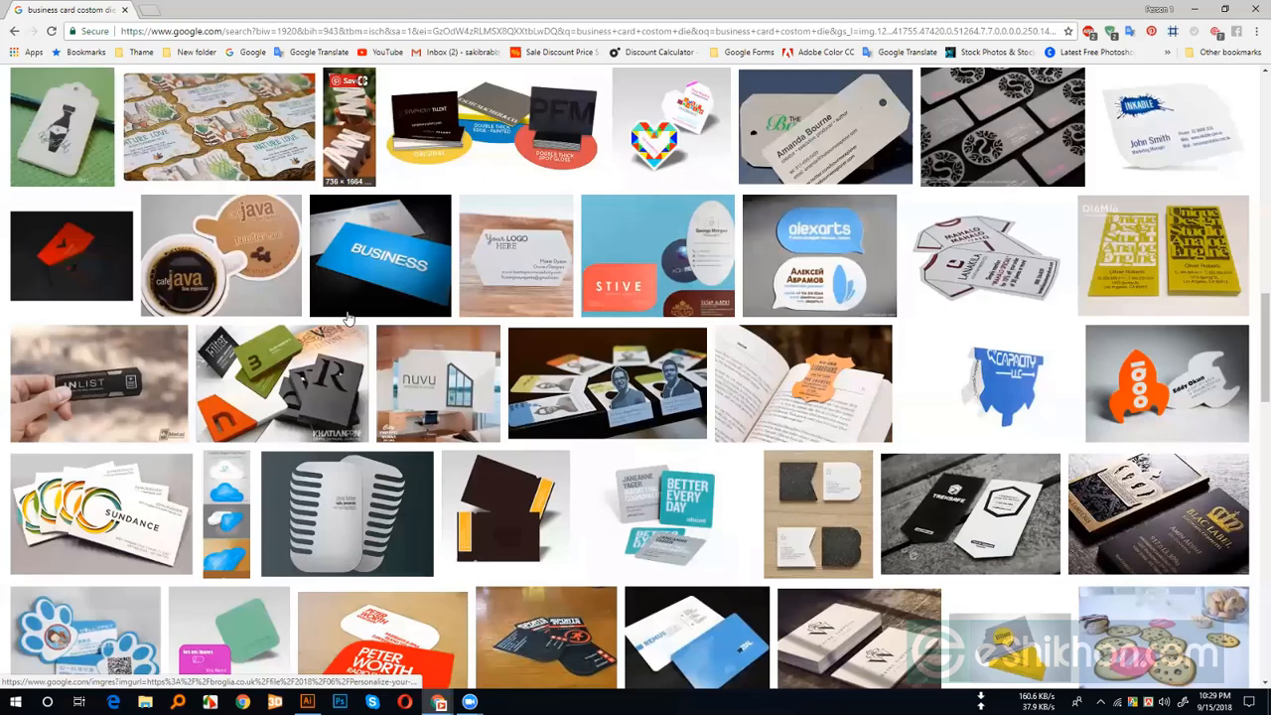
scroll(348, 318, down, 10)
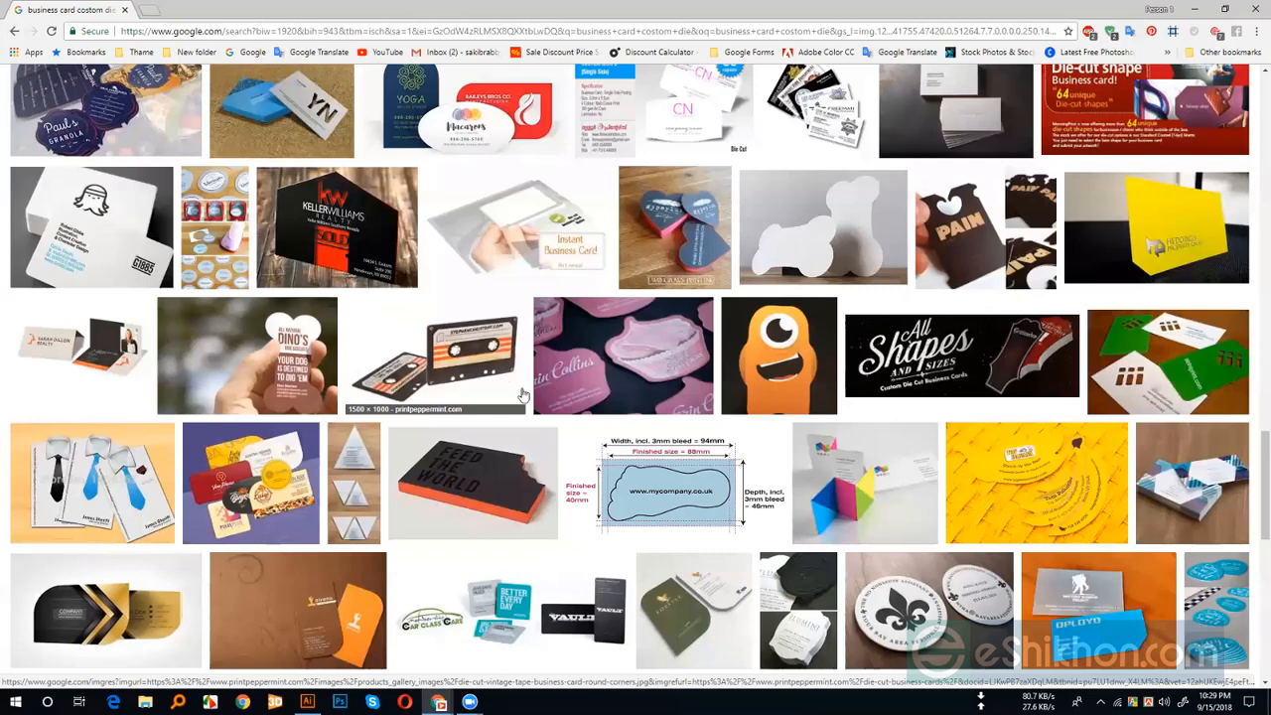
scroll(523, 397, down, 5)
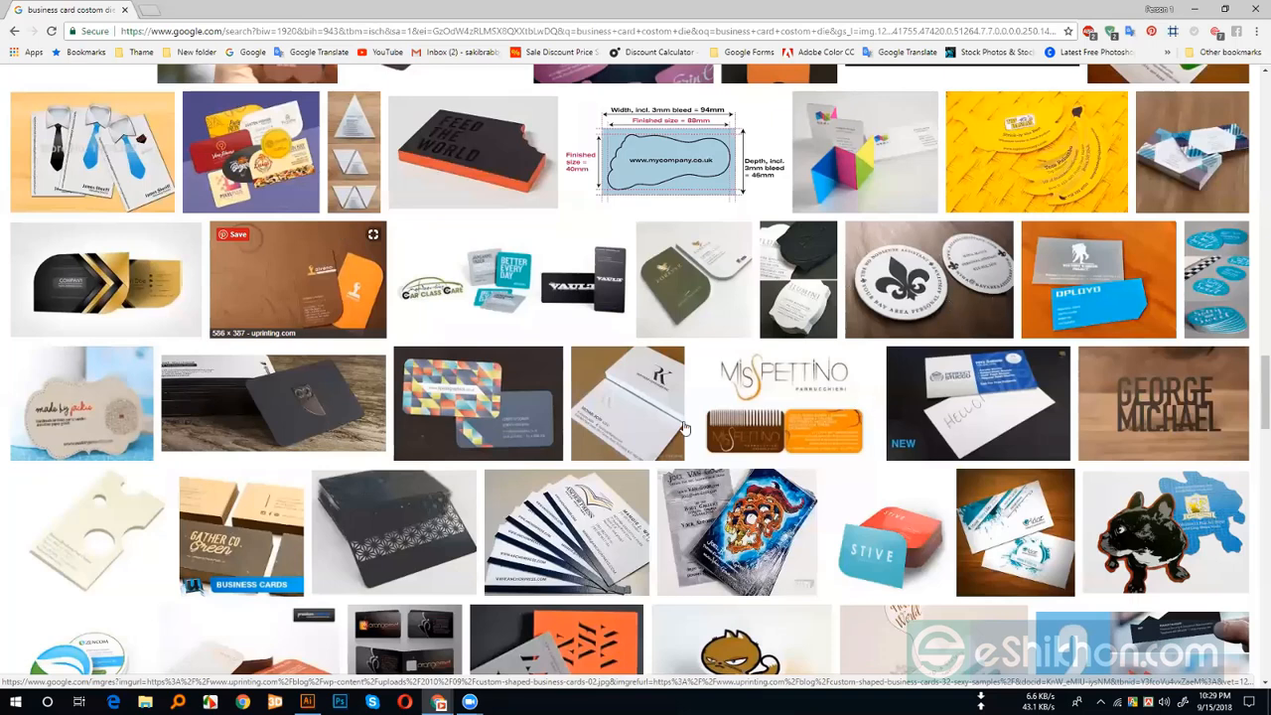
scroll(646, 402, down, 3)
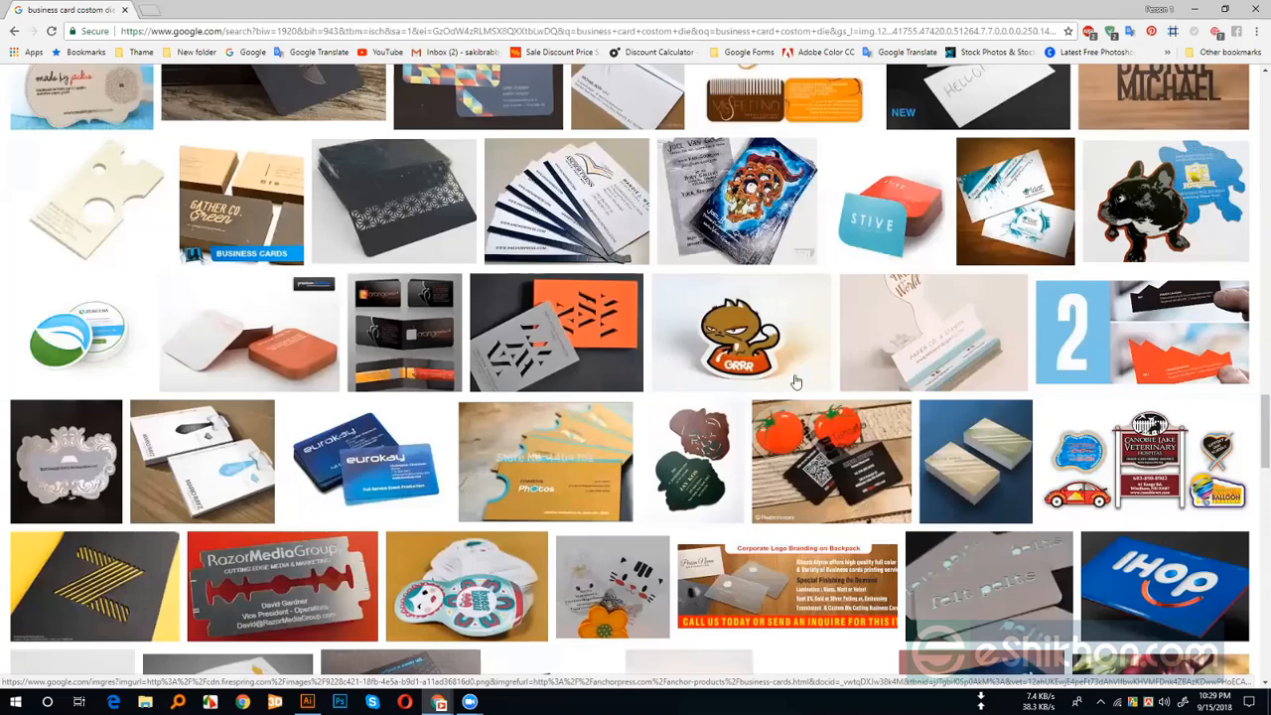
scroll(611, 513, down, 8)
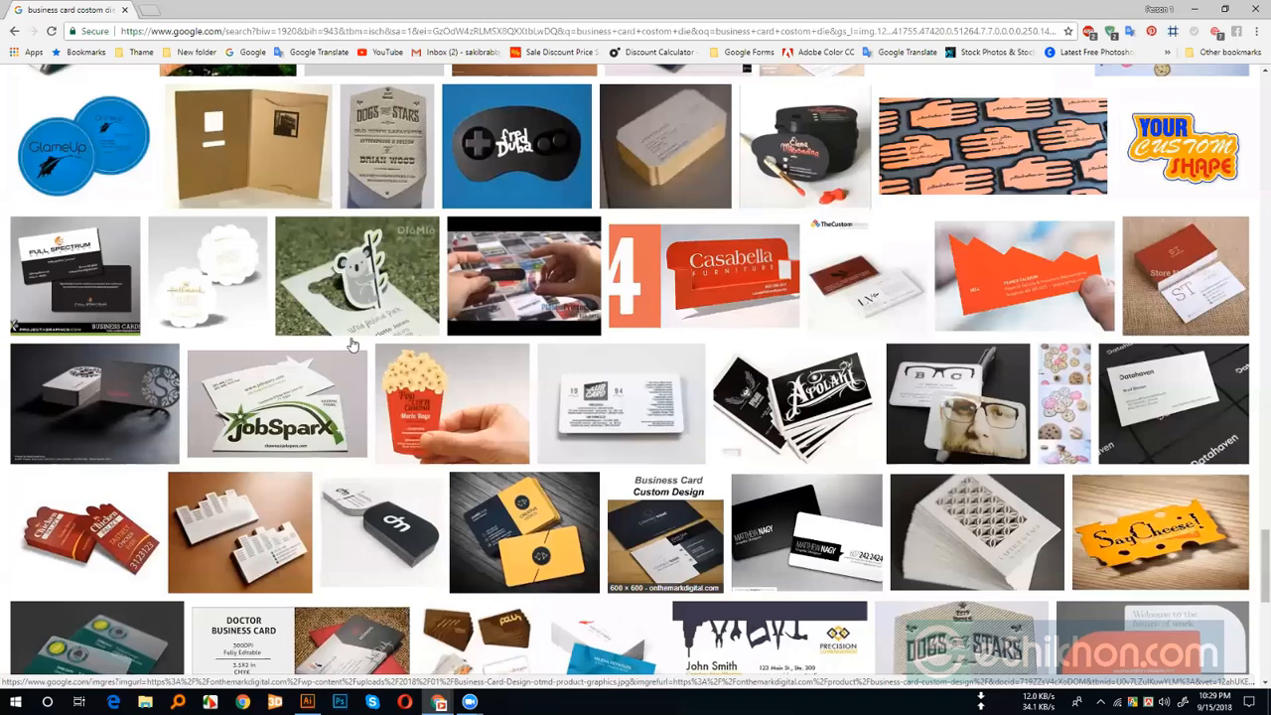
click(805, 146)
key(Right)
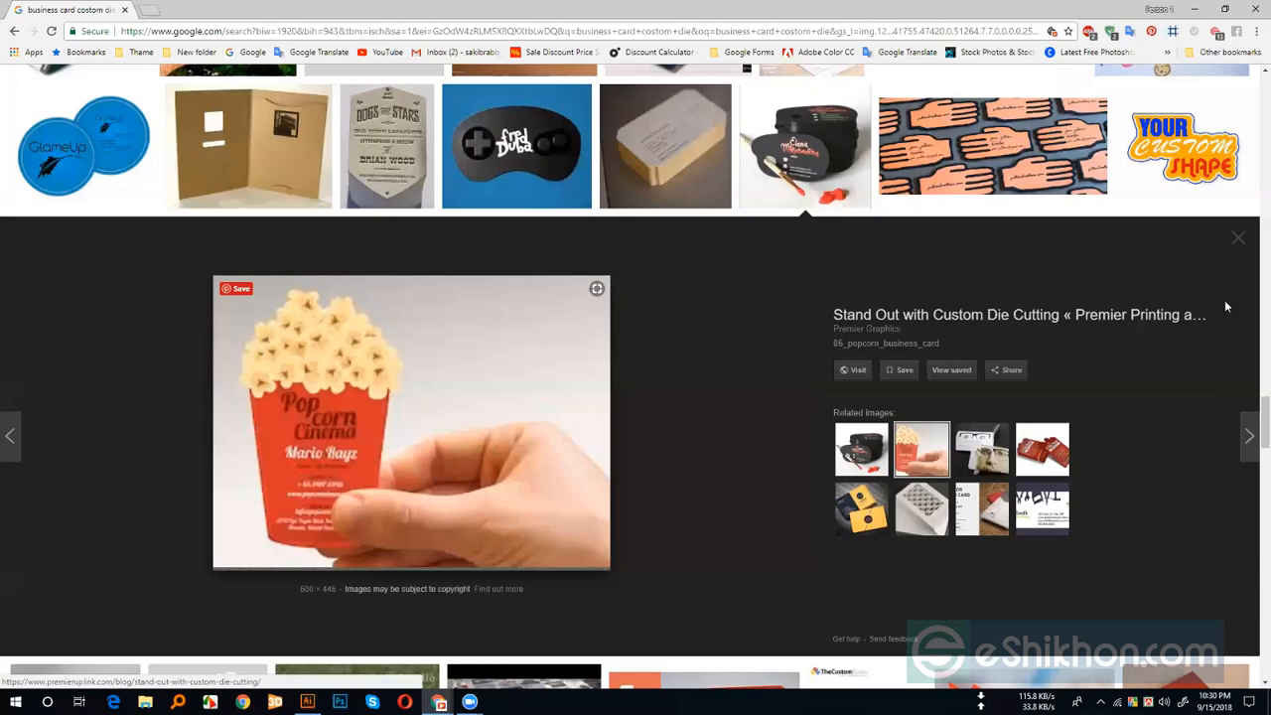
click(1238, 240)
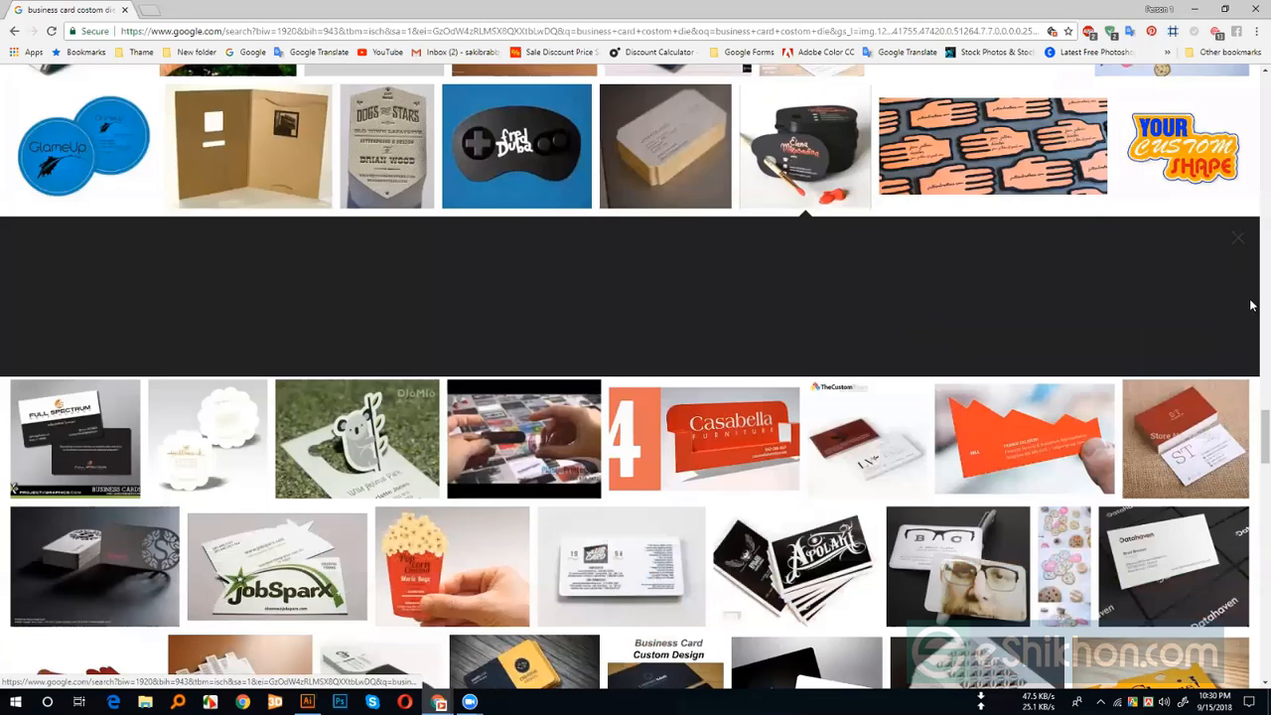
key(Home)
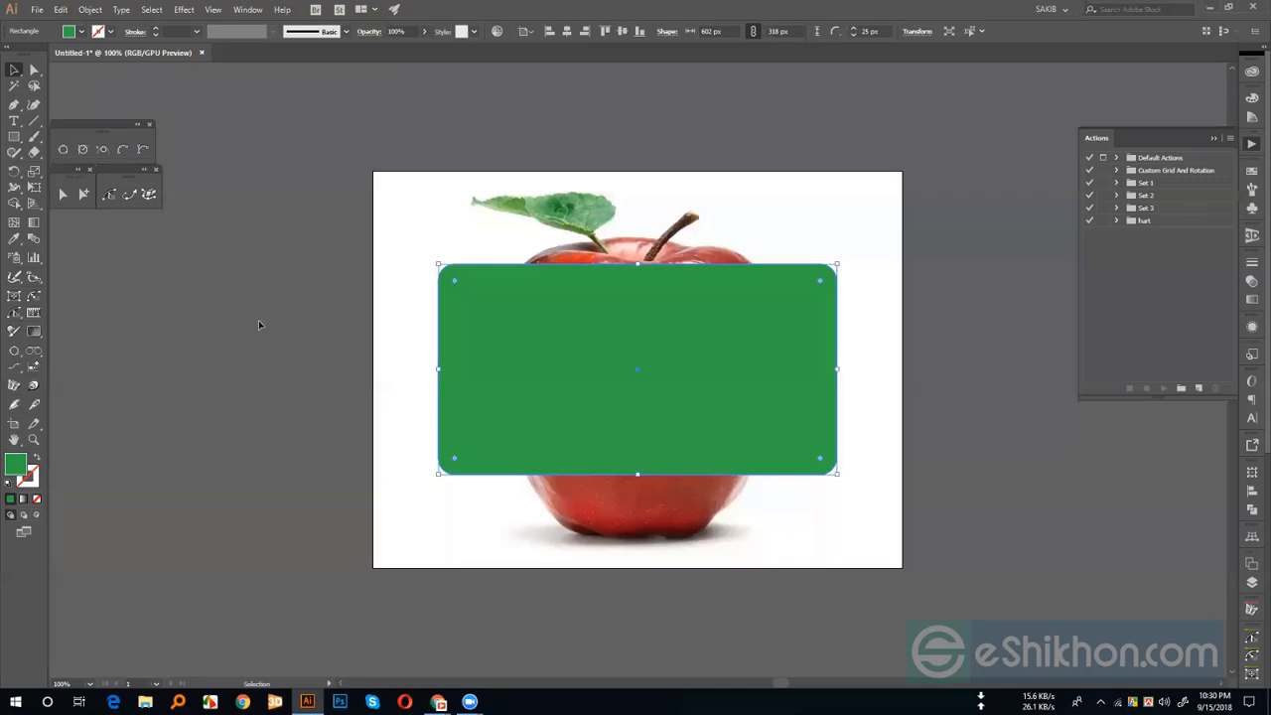
- Move the green rounded rectangle off the apple image onto the empty canvas beside the artboard
drag(745, 328, 280, 347)
click(583, 314)
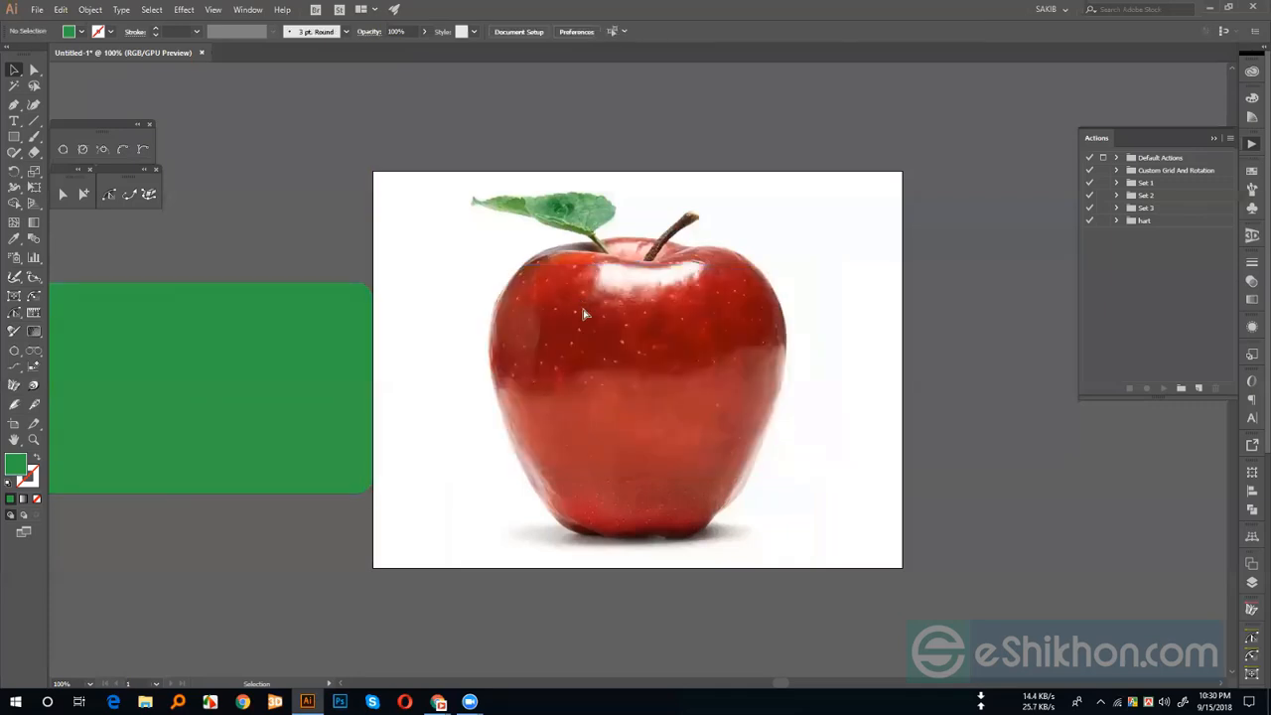
click(61, 9)
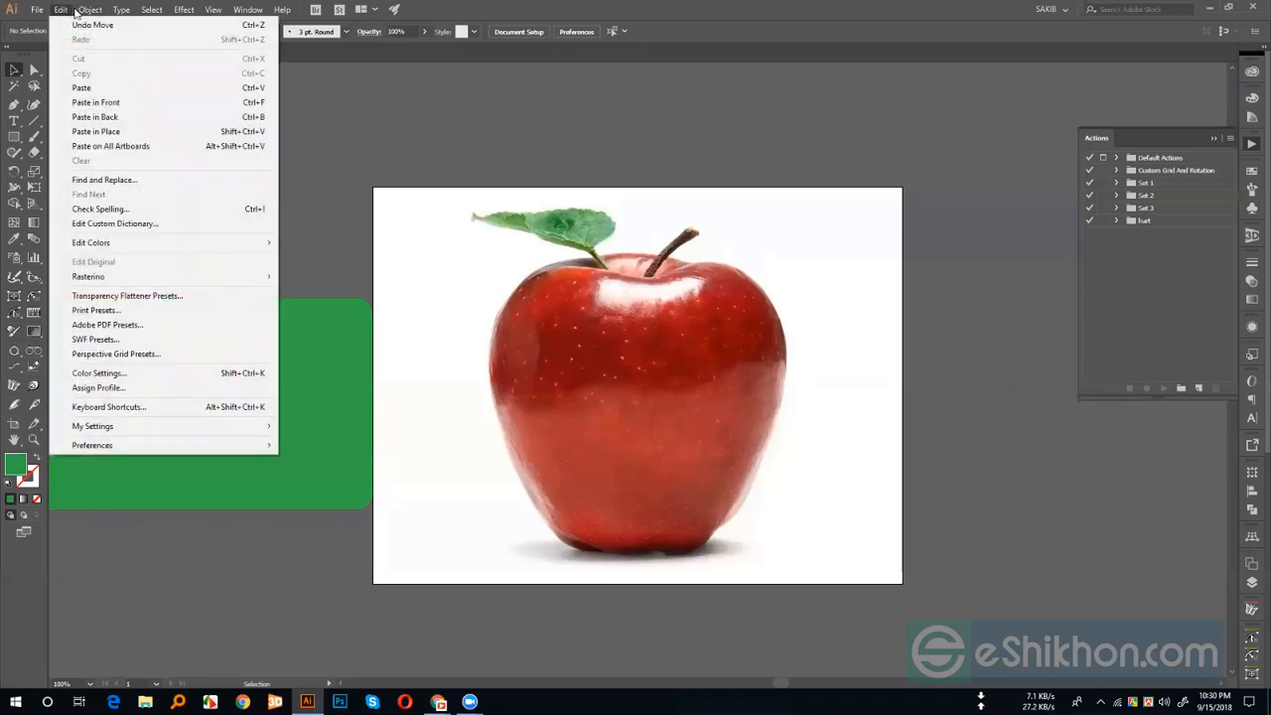
mouse_move(89, 8)
click(122, 104)
click(376, 169)
click(502, 282)
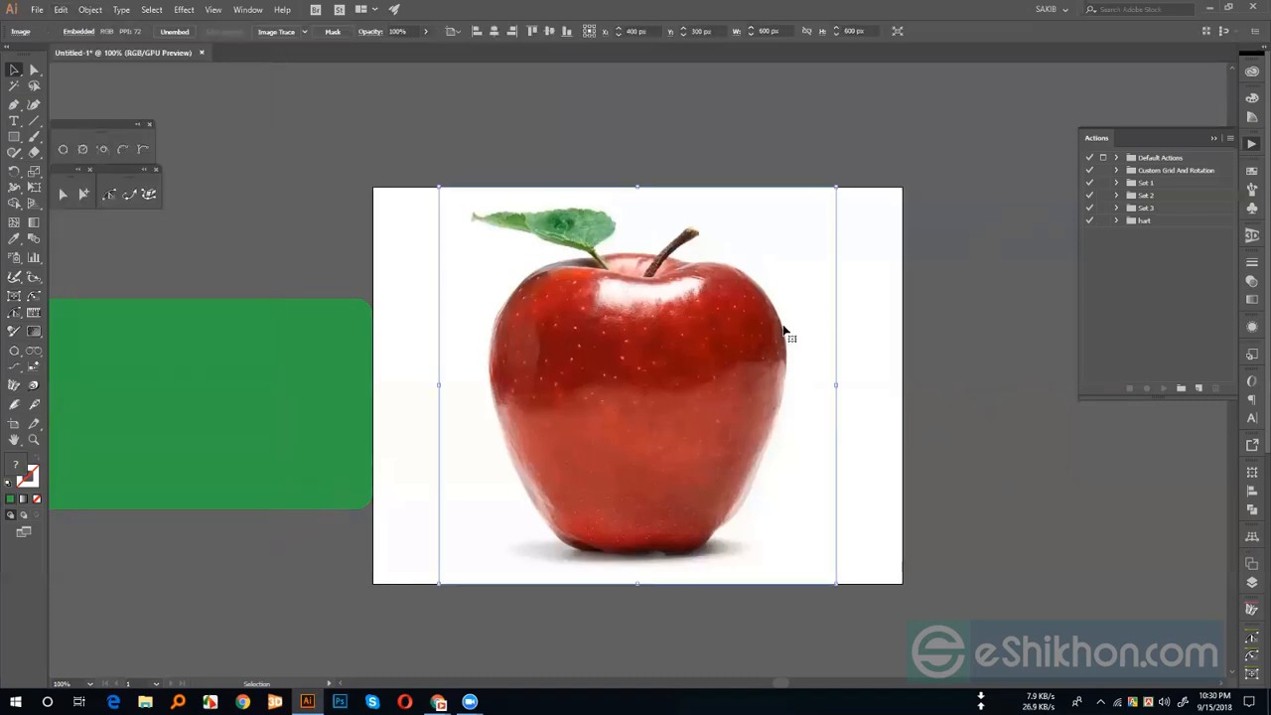
click(574, 113)
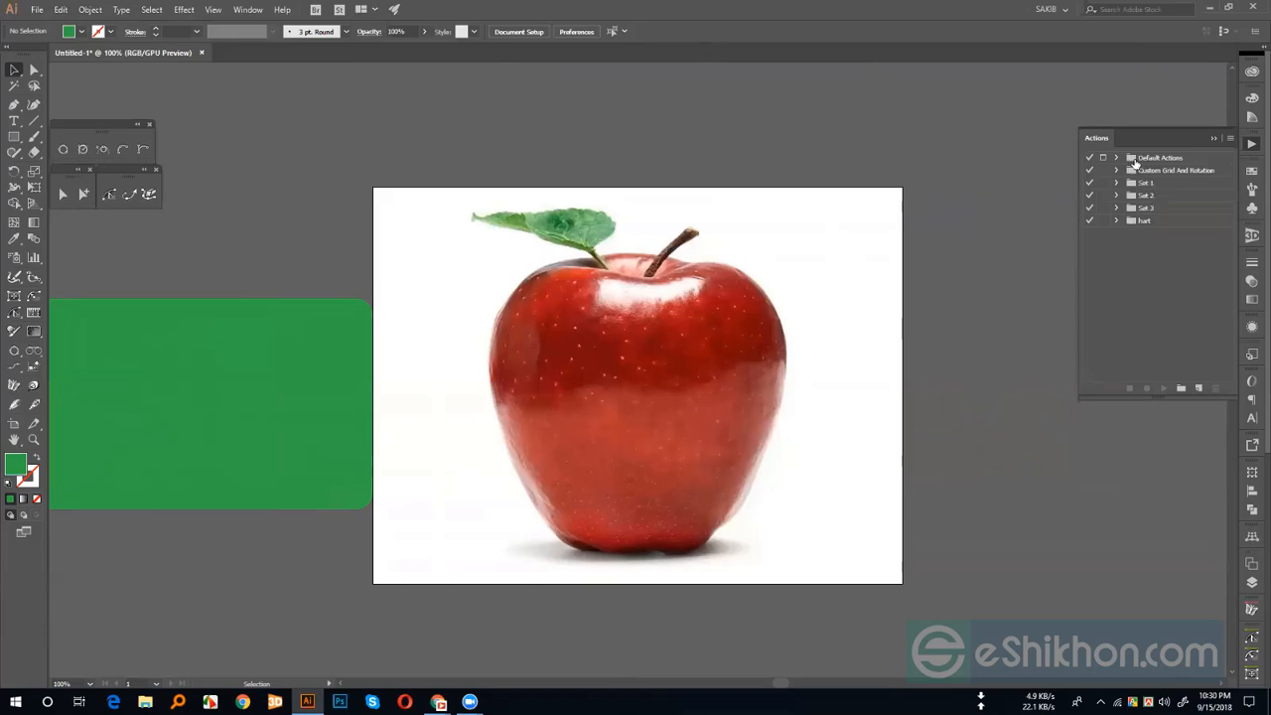
click(662, 305)
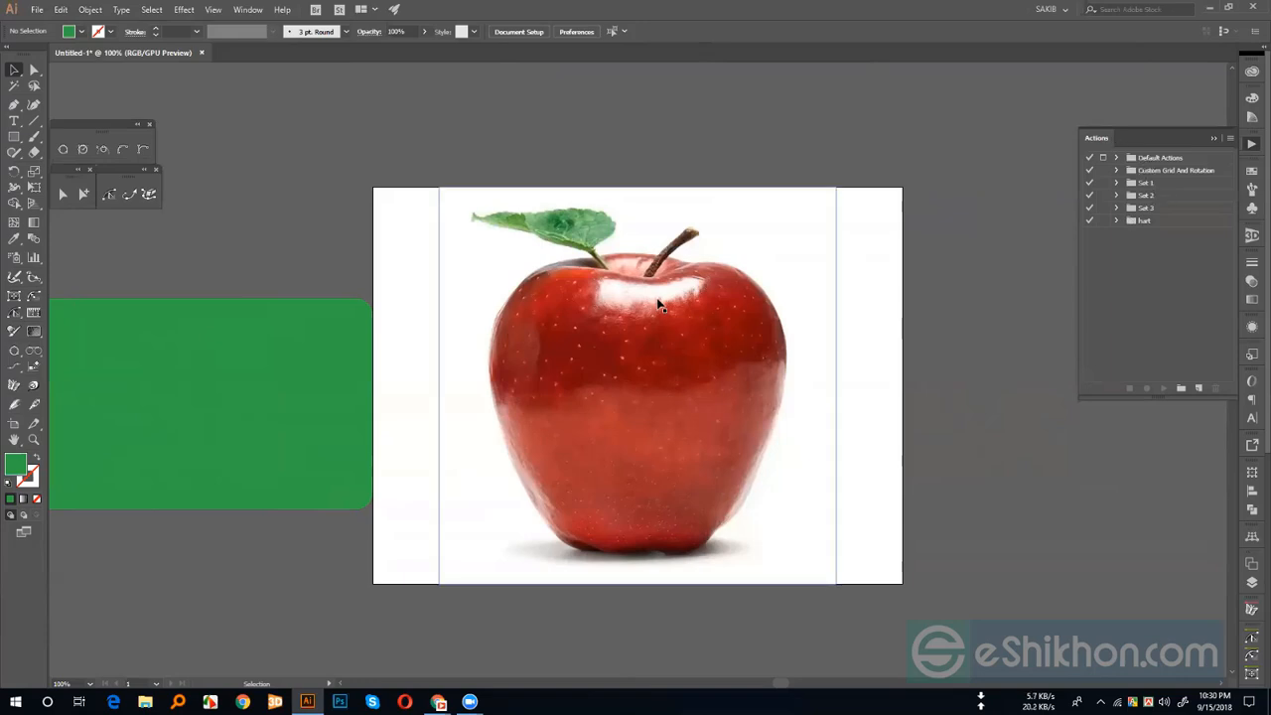
- Delete the green rounded rectangle and draw seven small green rectangles of varying sizes over and around the artboard
click(282, 375)
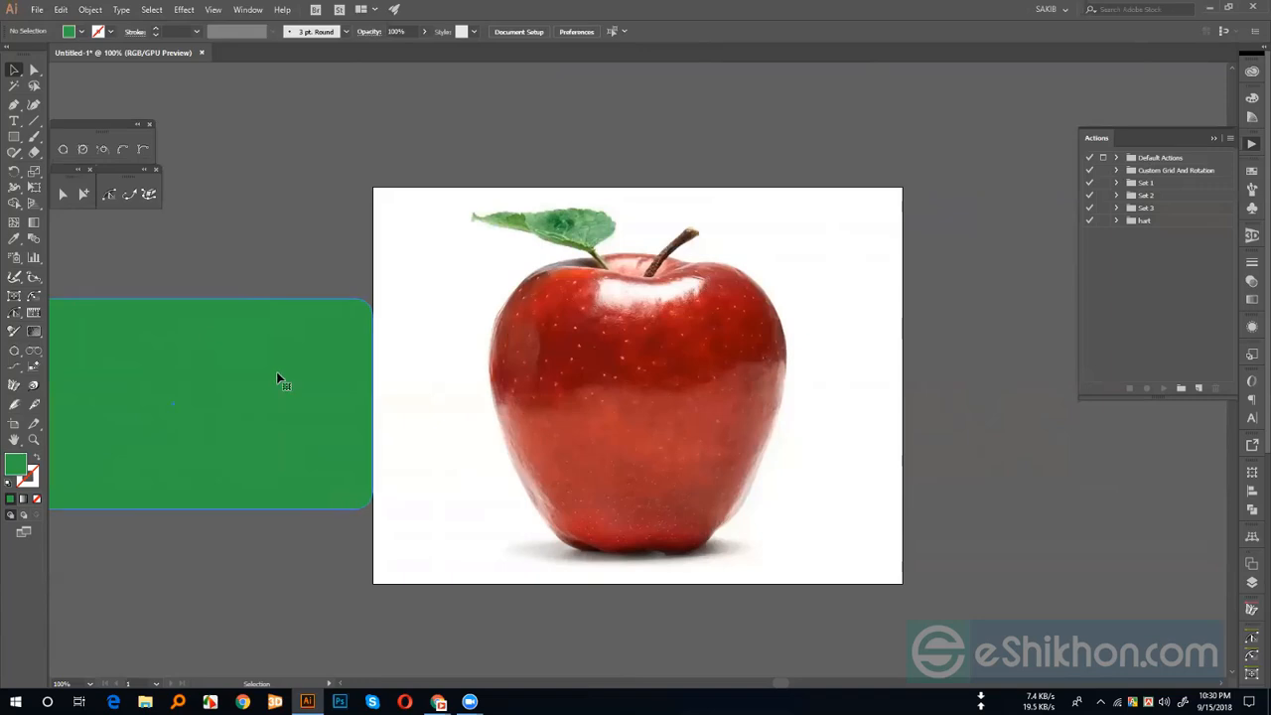
key(Delete)
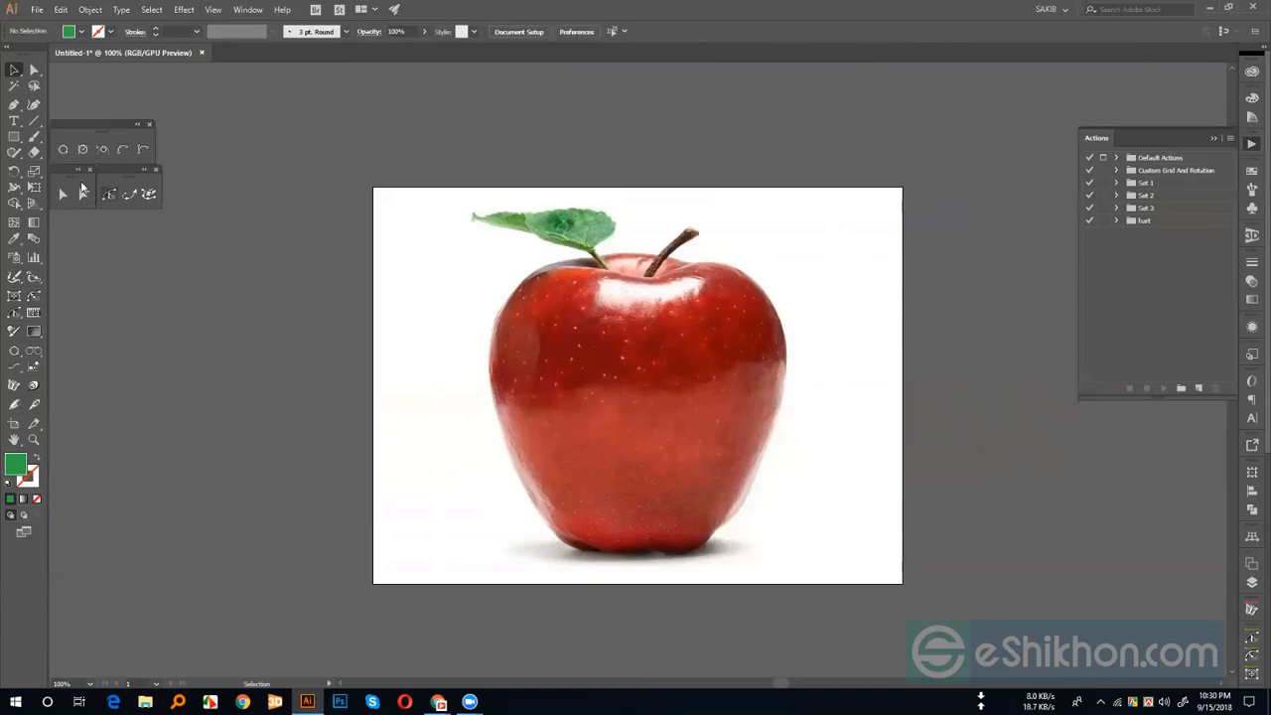
click(14, 137)
drag(208, 146, 316, 269)
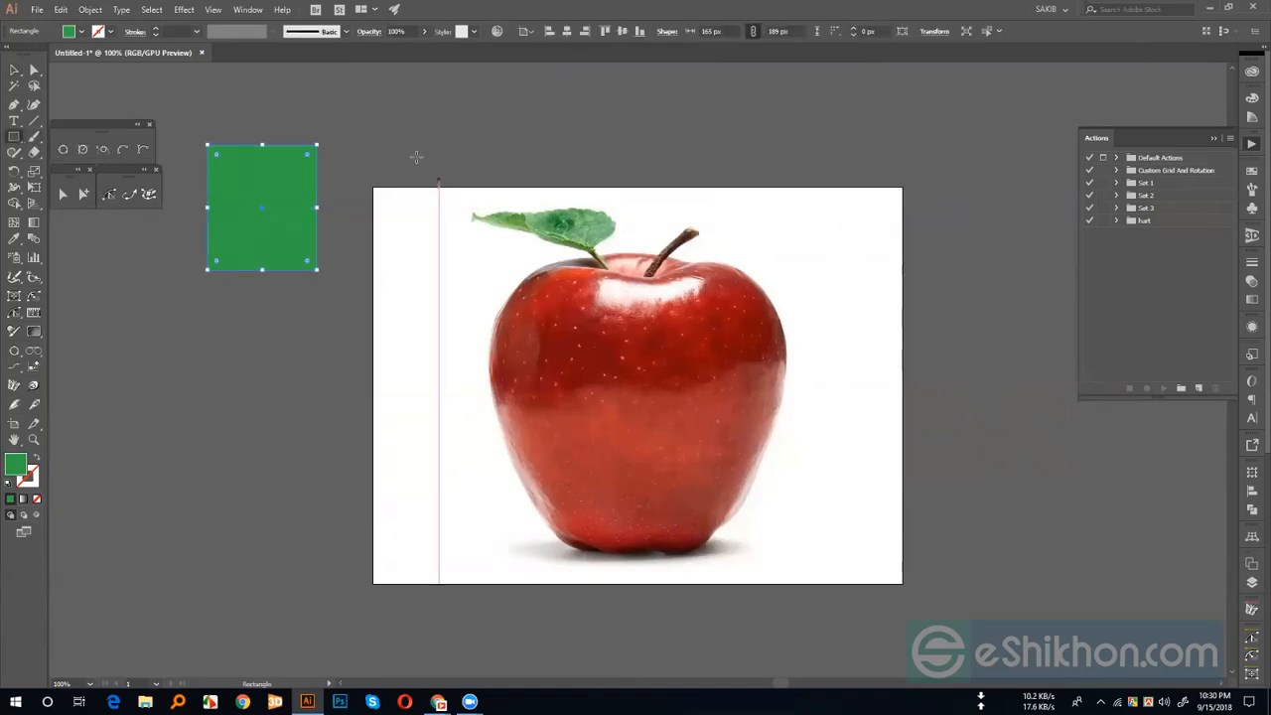
drag(415, 154, 531, 224)
drag(616, 145, 684, 230)
drag(819, 169, 896, 269)
drag(965, 223, 1028, 318)
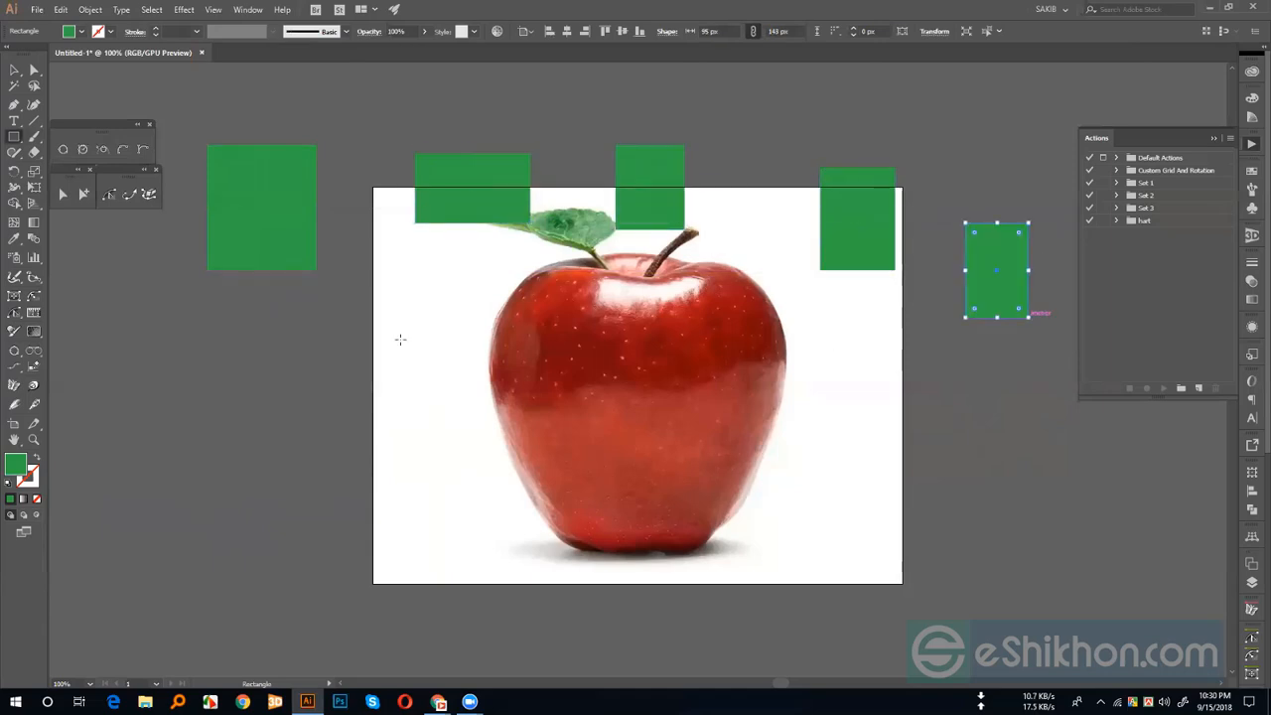
drag(317, 319, 392, 425)
drag(438, 308, 554, 404)
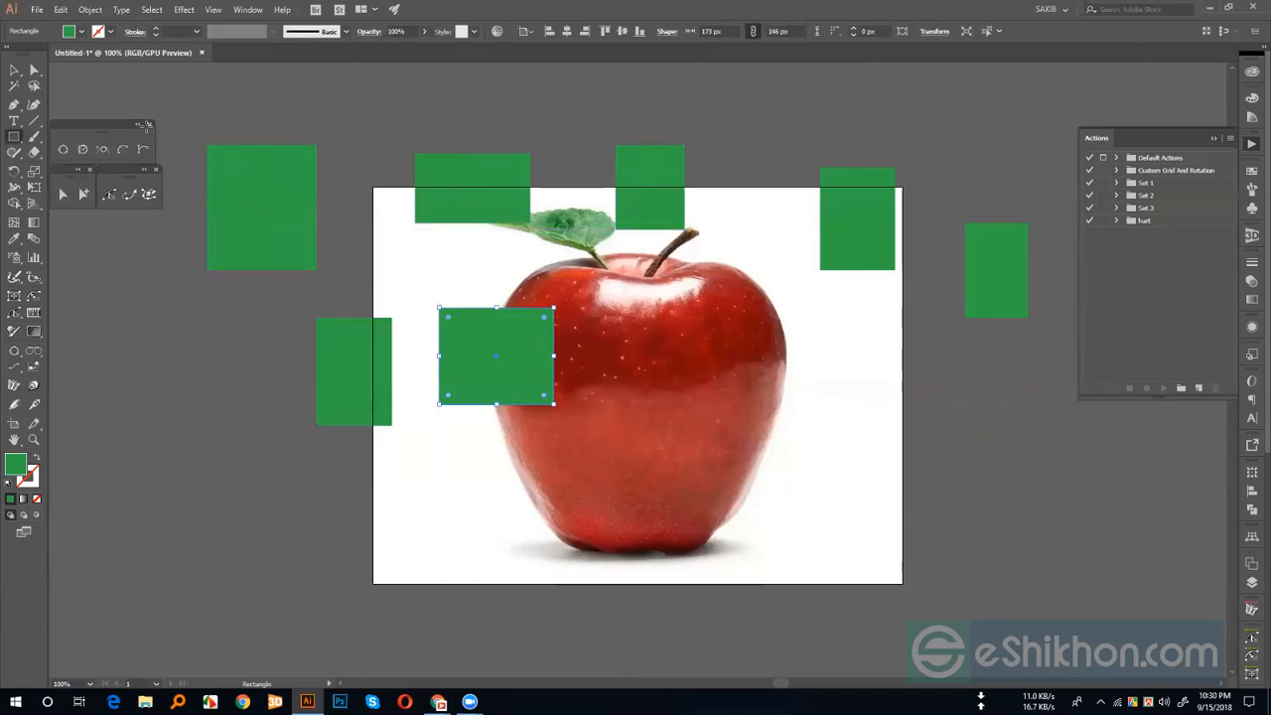
click(14, 70)
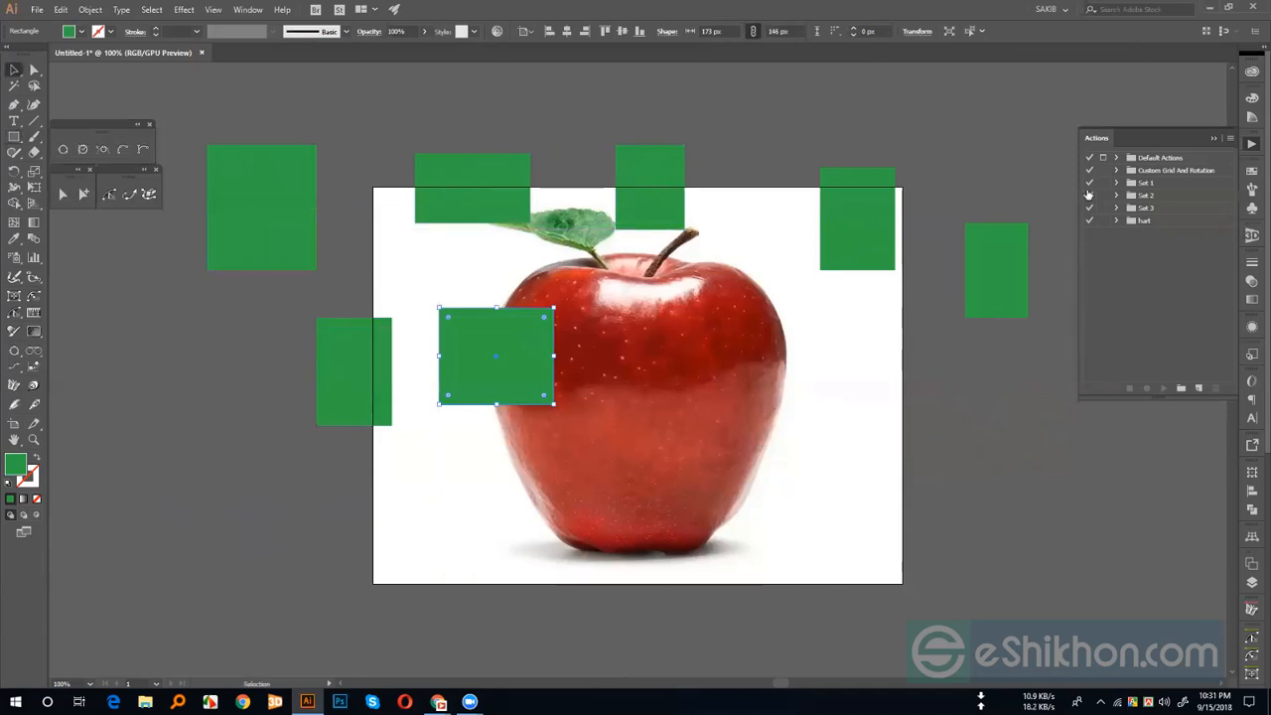
- Create an action set named Set 4 and start recording Action 1 in it
click(1181, 388)
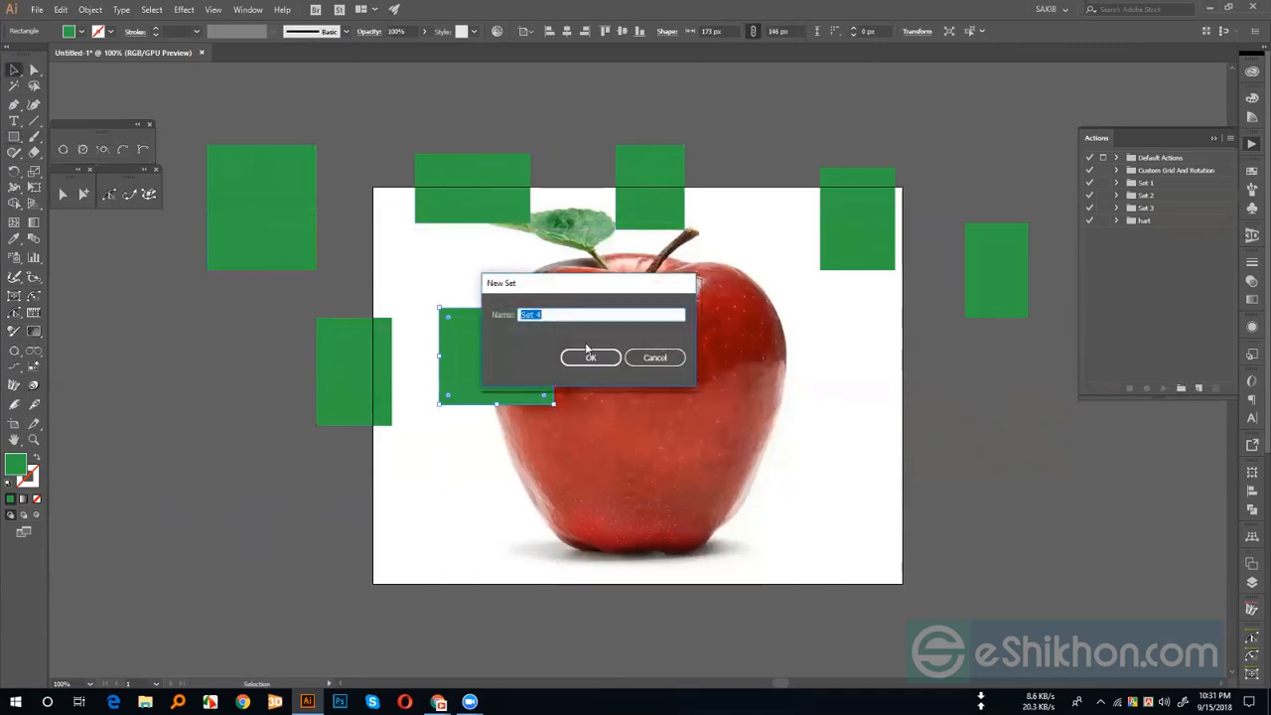
key(Return)
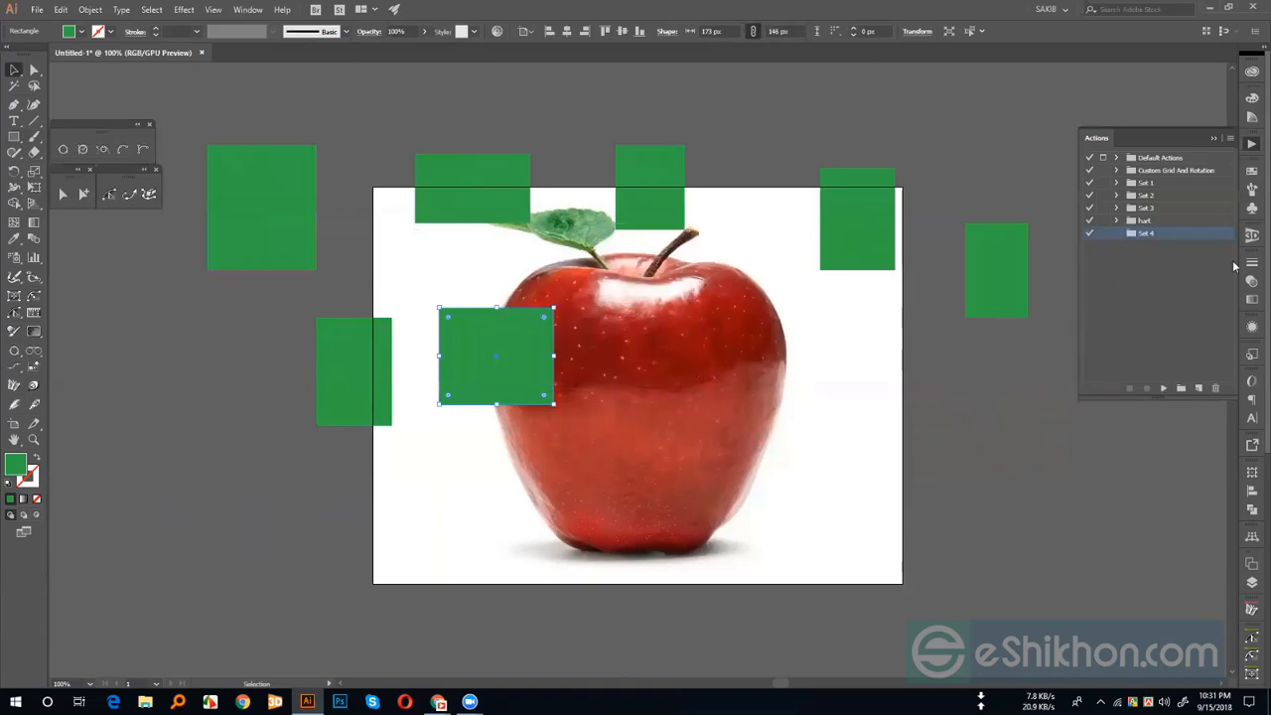
click(1199, 388)
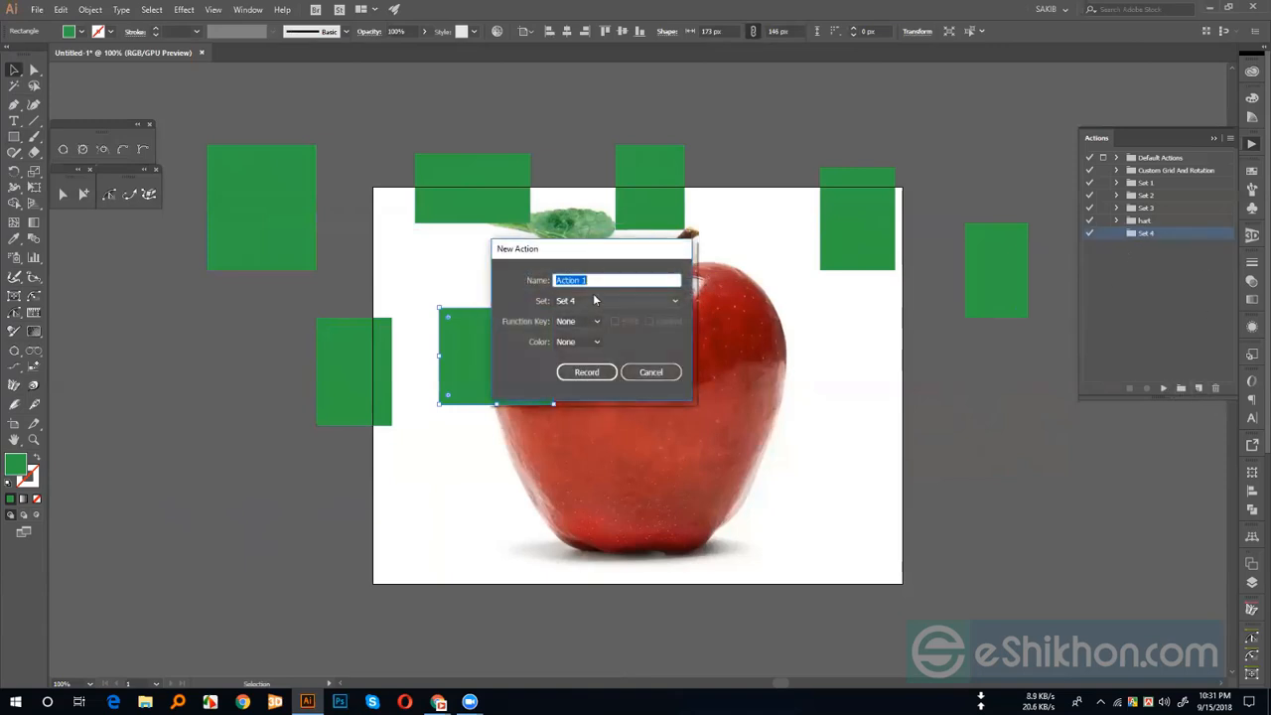
click(560, 282)
drag(594, 281, 536, 286)
click(586, 372)
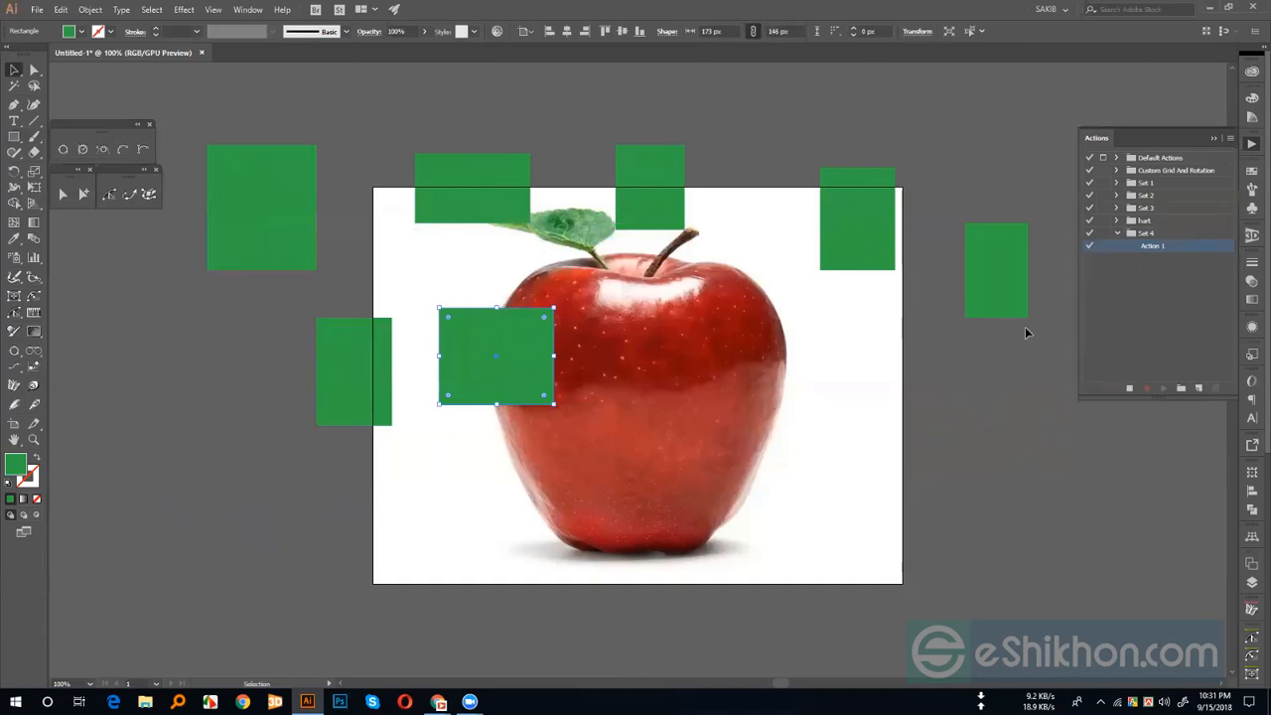
- Set the width and height of the green rectangle on the apple's left side to 999 px each
click(977, 351)
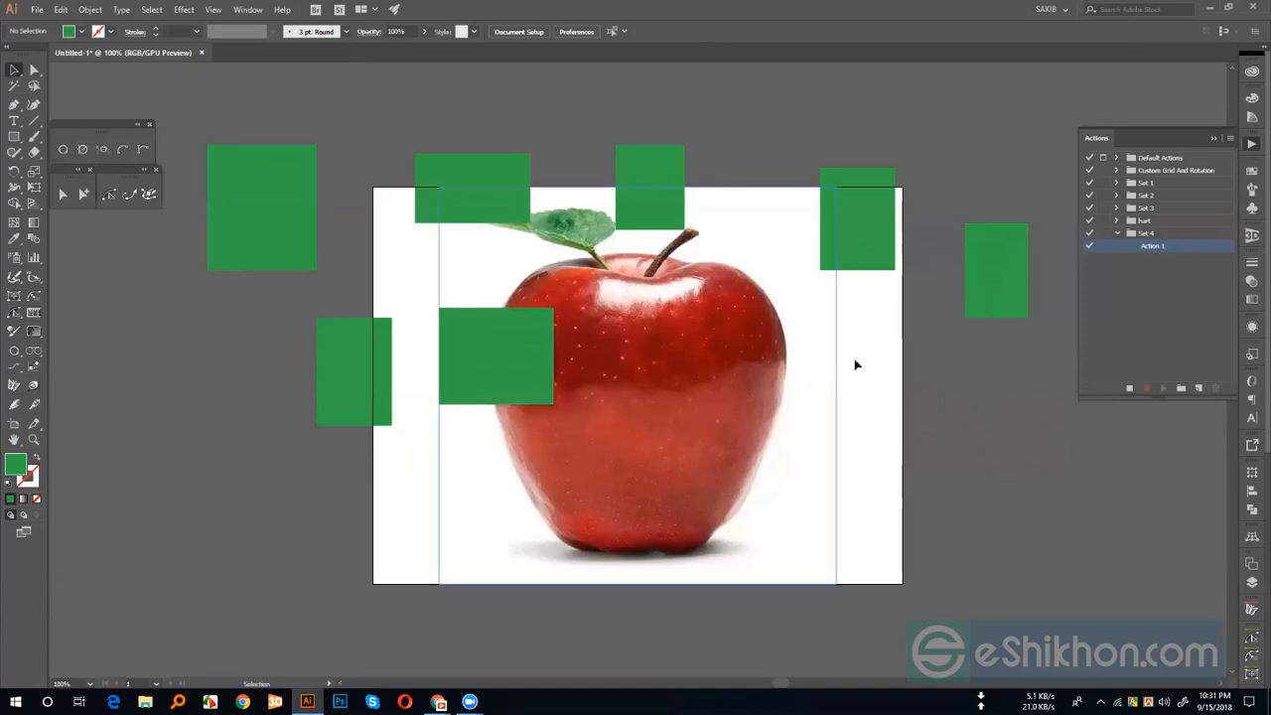
click(469, 373)
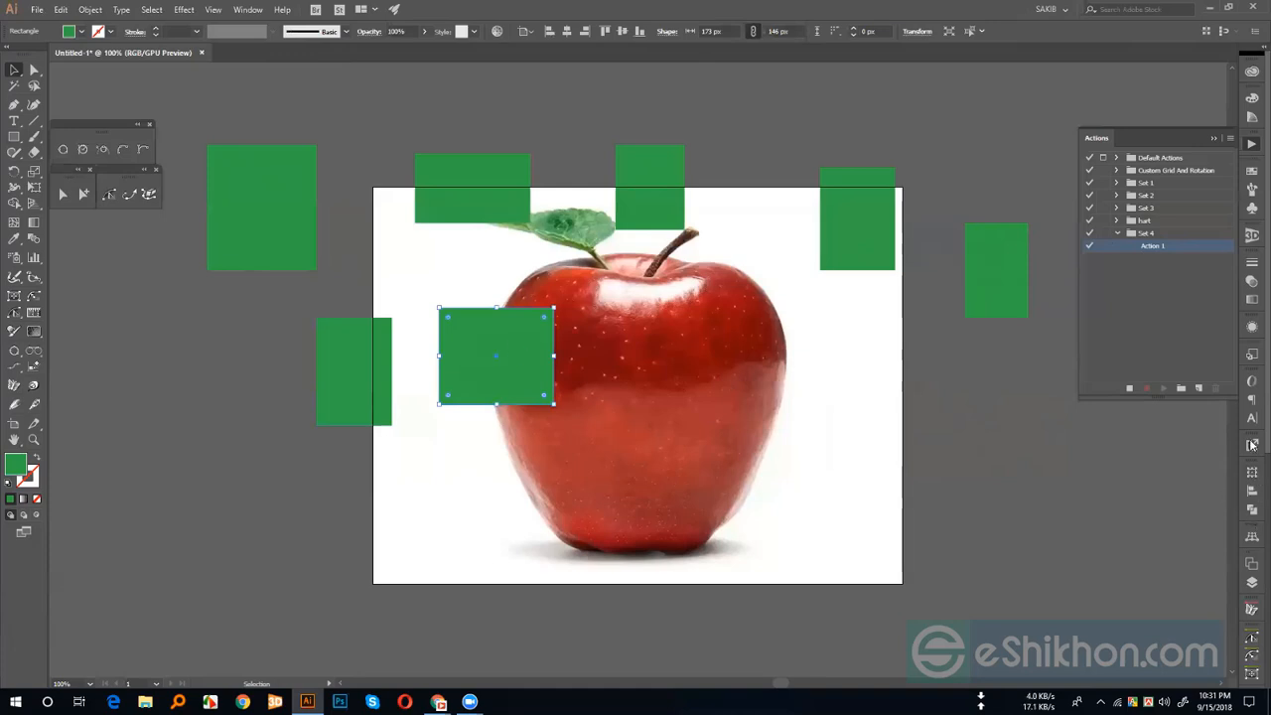
click(1252, 477)
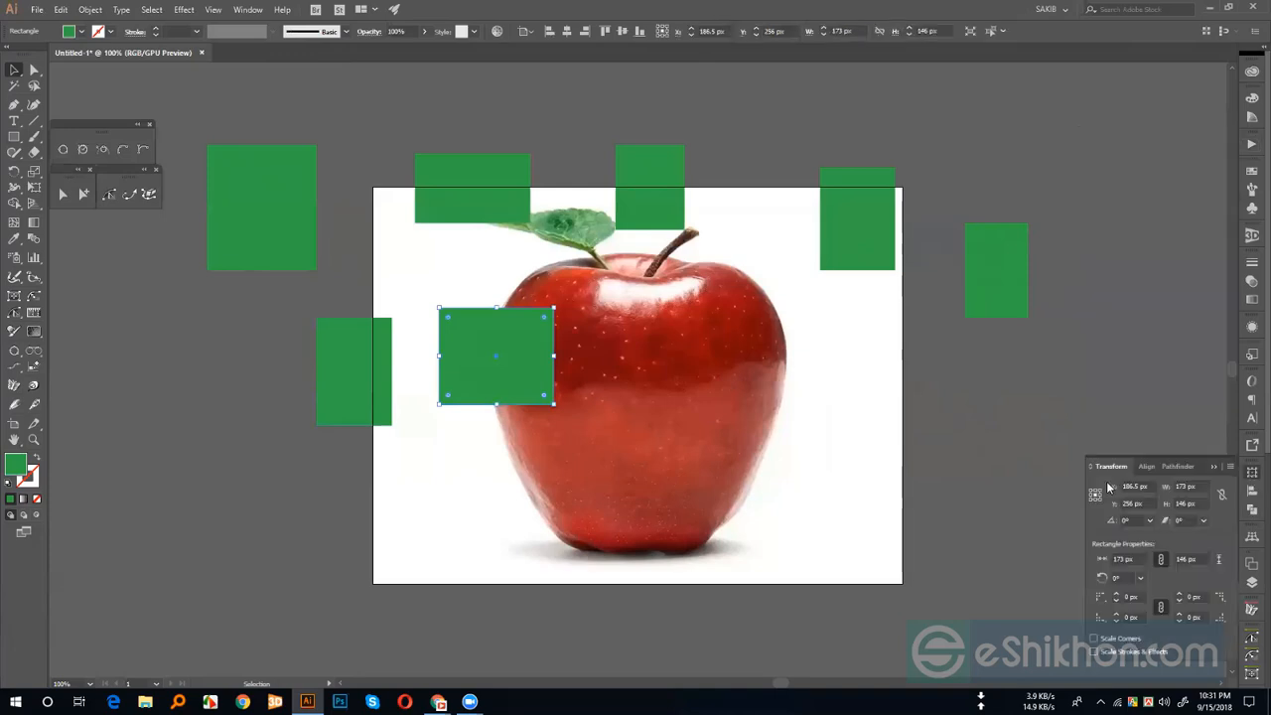
click(1187, 487)
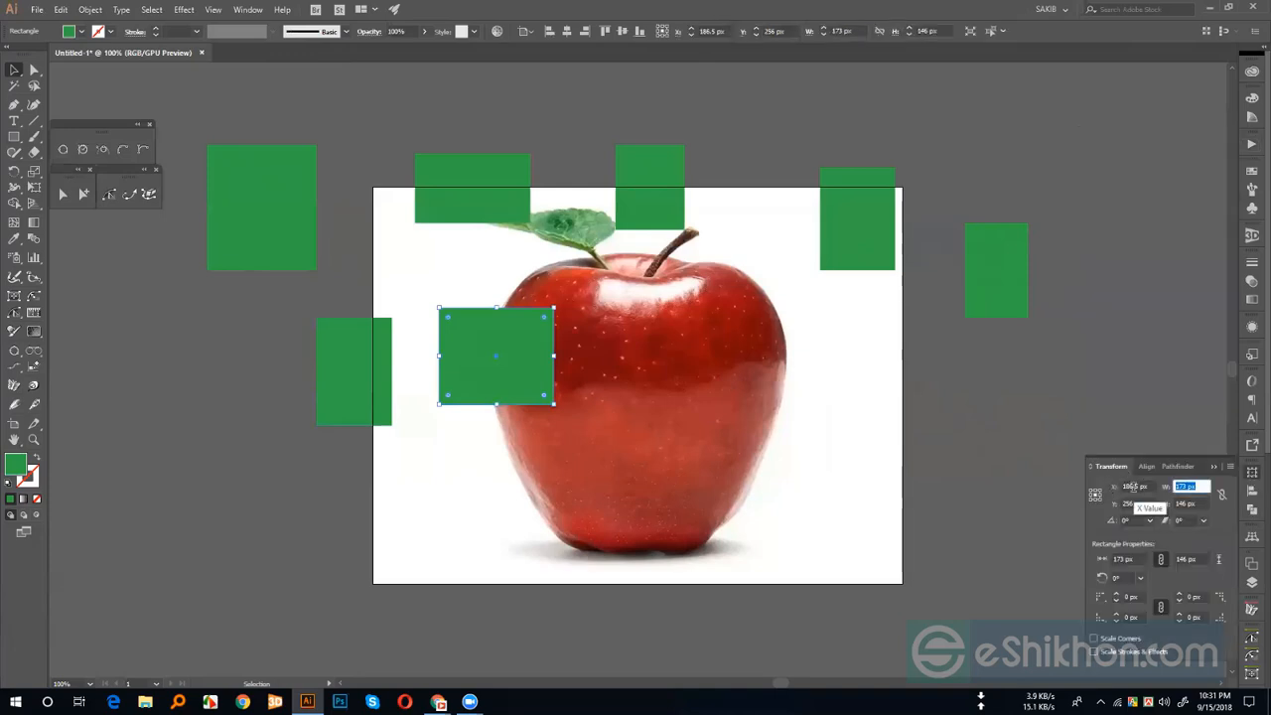
text(4)
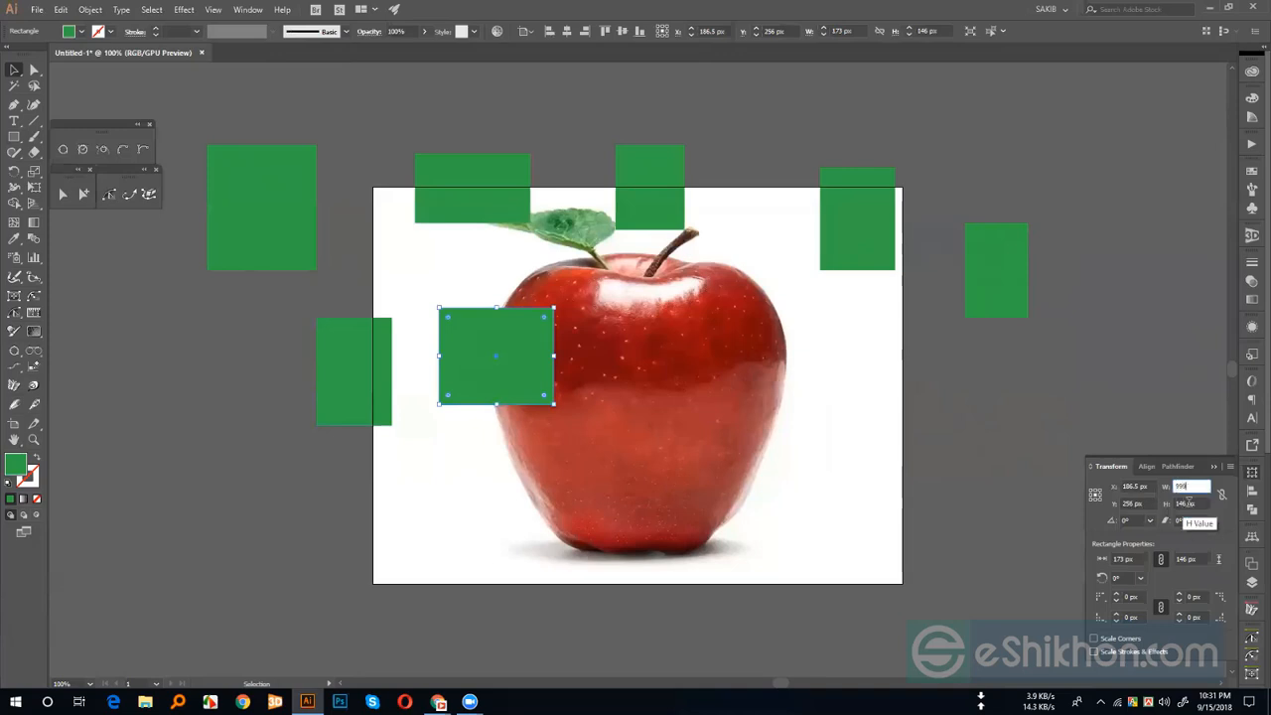
key(Tab)
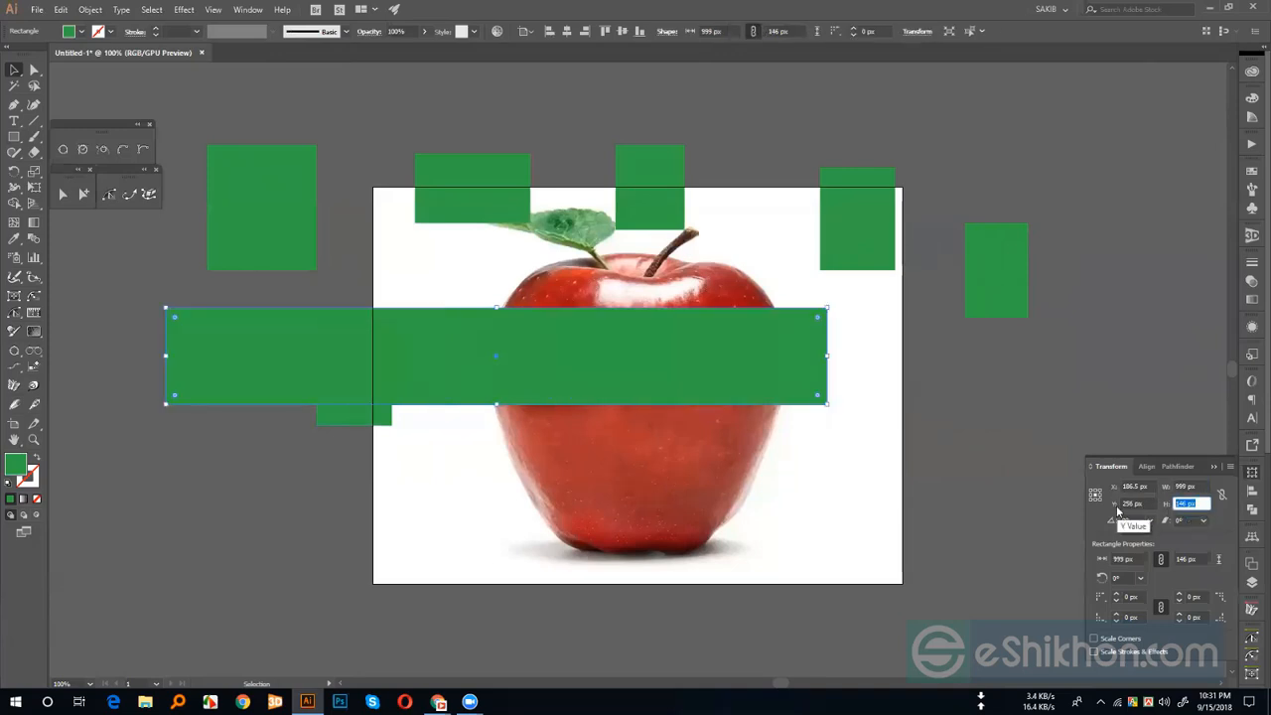
text(4)
text(999)
click(1200, 486)
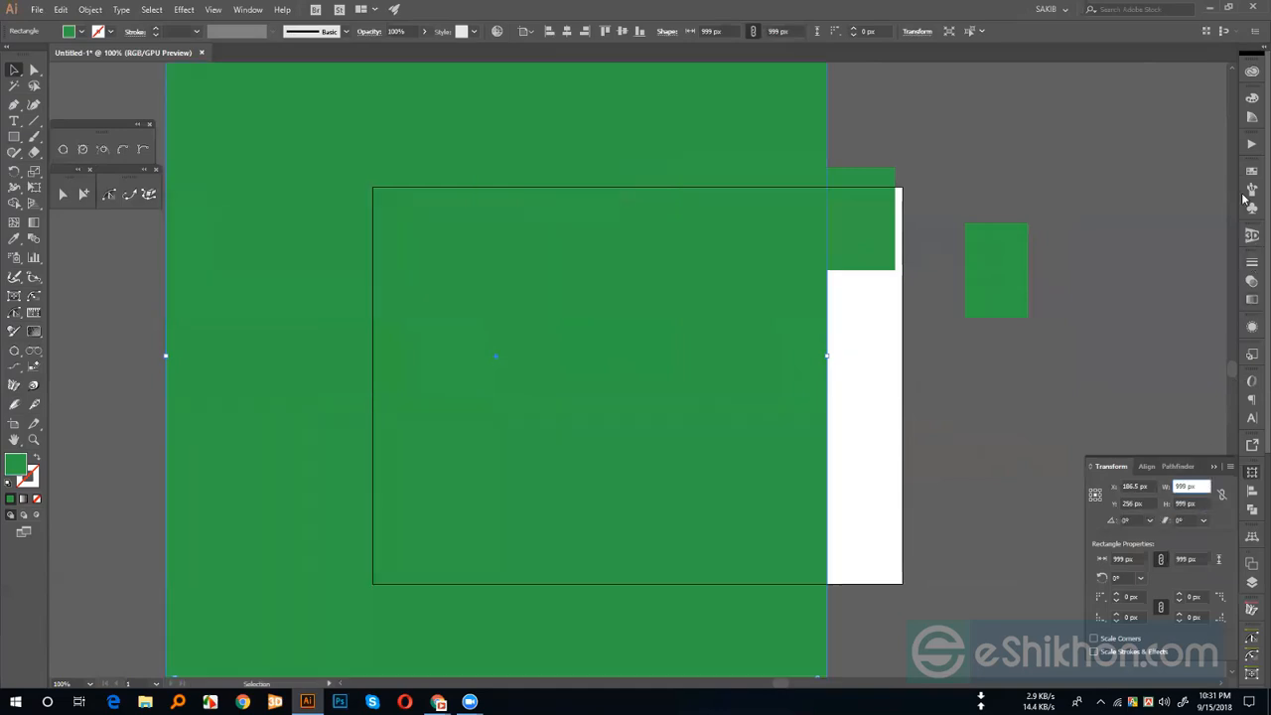
- Stop recording Action 1 and inspect its recorded transform steps
click(1252, 144)
click(1130, 388)
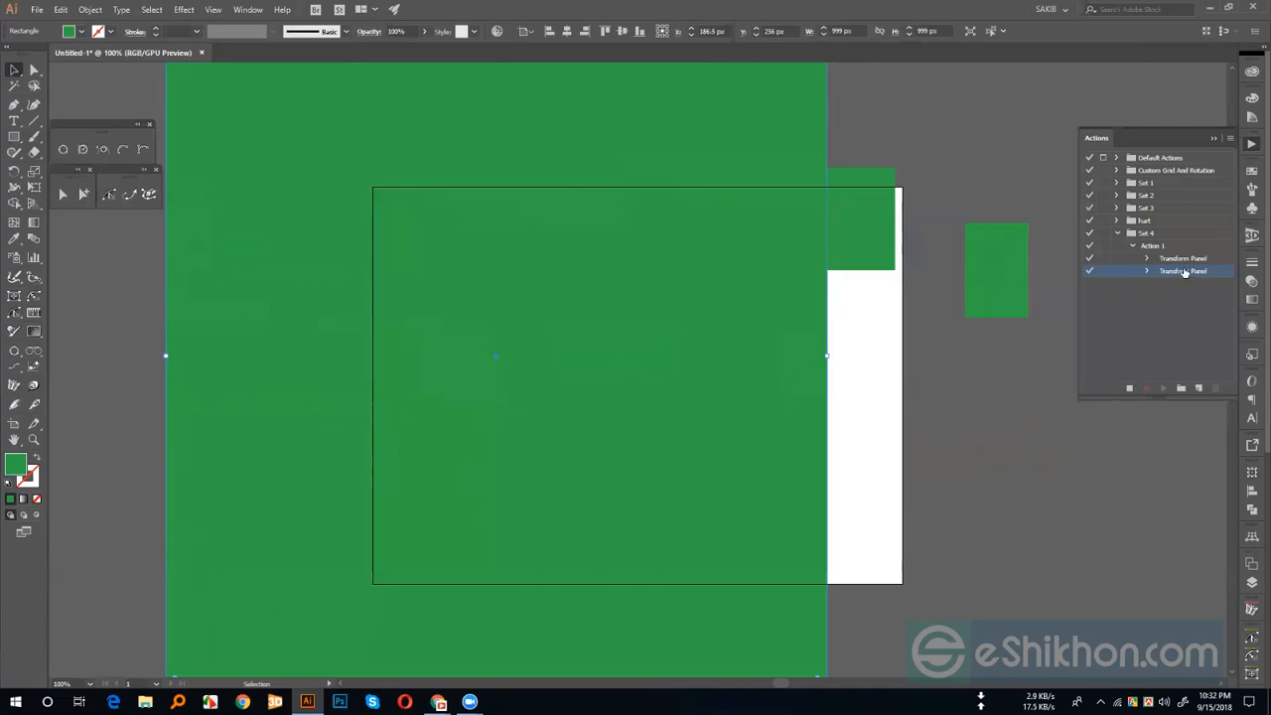
click(1130, 387)
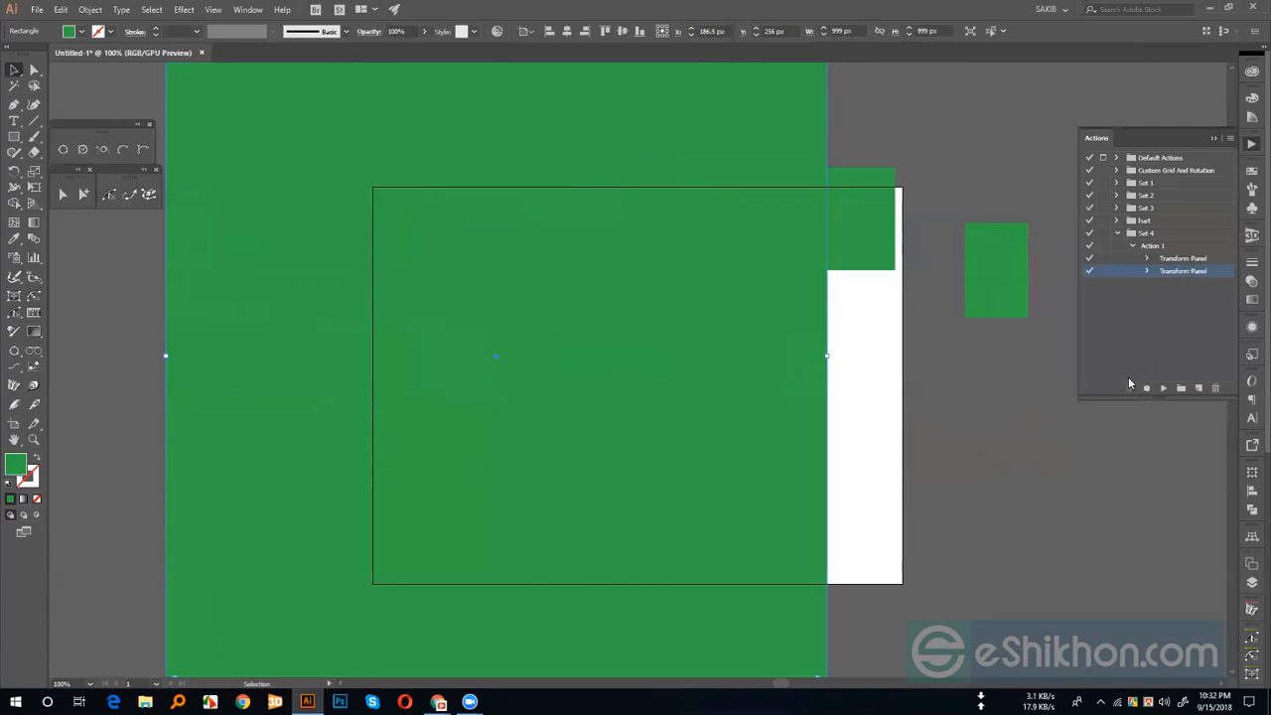
click(1149, 259)
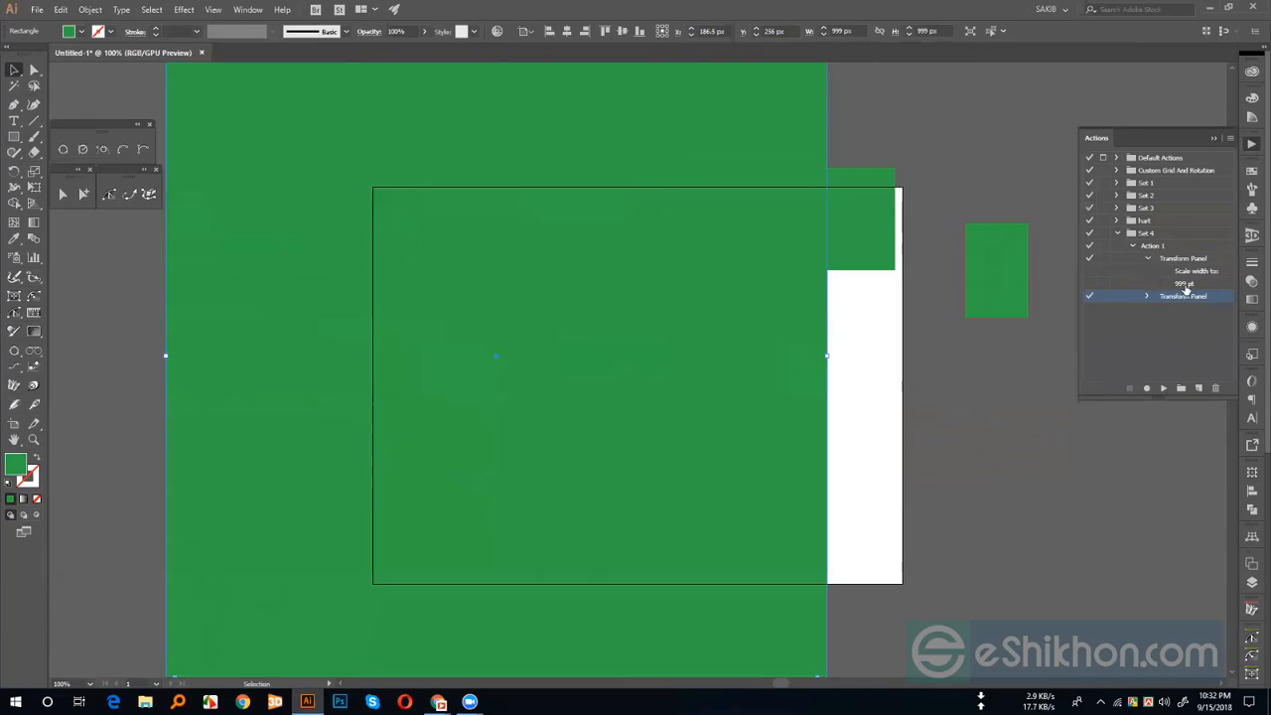
click(1147, 297)
click(1147, 297)
click(1134, 245)
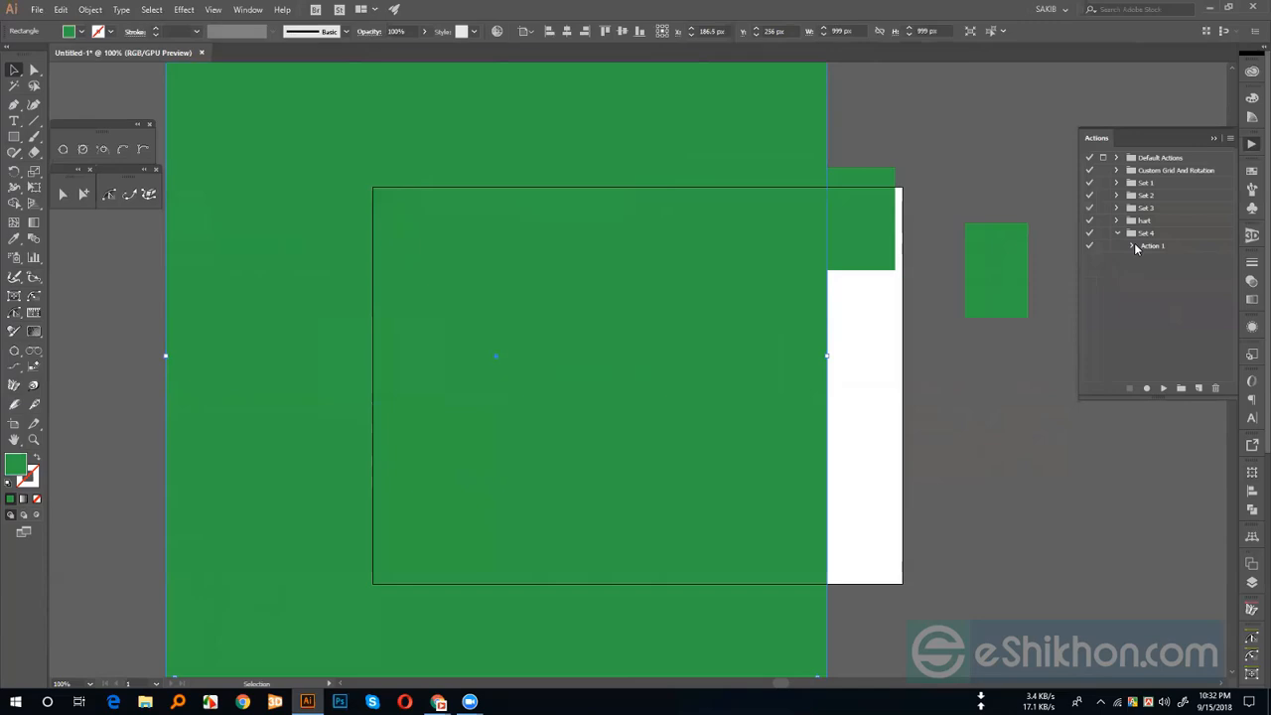
- Move the enlarged green square off the artboard to its lower right
click(968, 355)
drag(708, 216, 1164, 607)
drag(786, 511, 1177, 581)
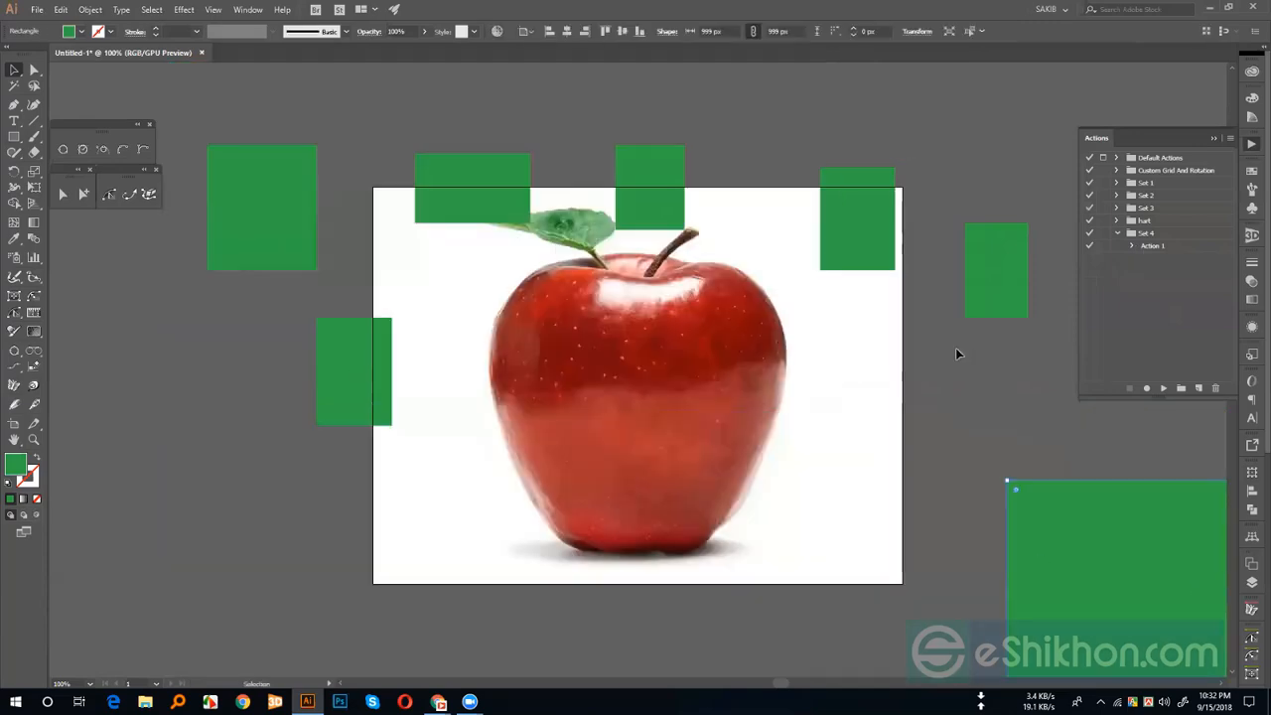
- Run Action 1 on the green rectangle near the artboard's upper-right corner and move the enlarged square beyond the artboard's right edge
drag(856, 220, 784, 224)
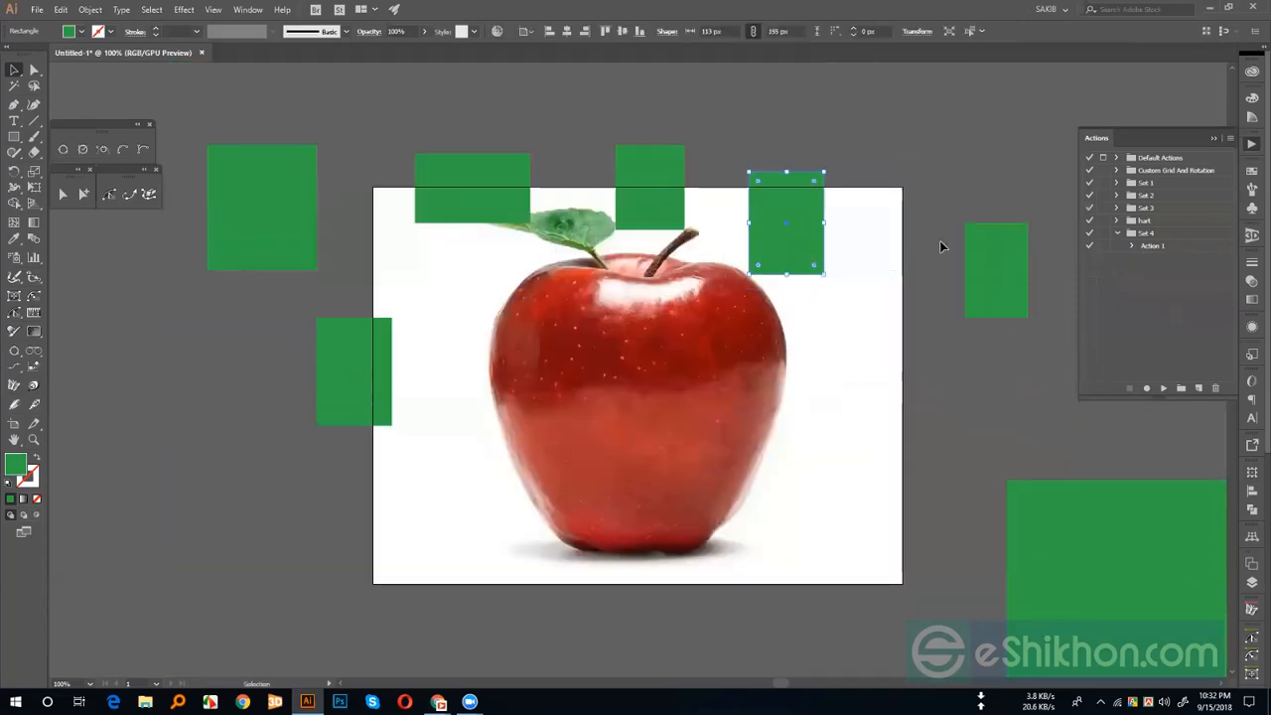
click(1150, 245)
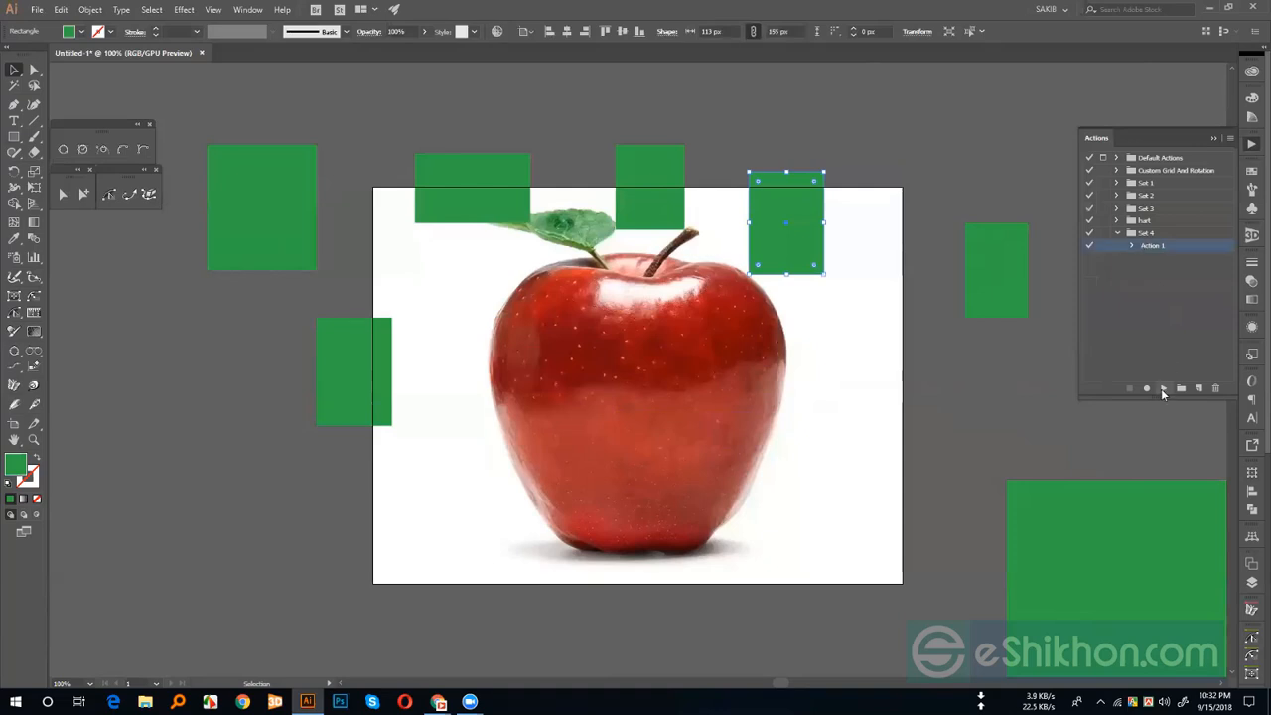
click(1164, 389)
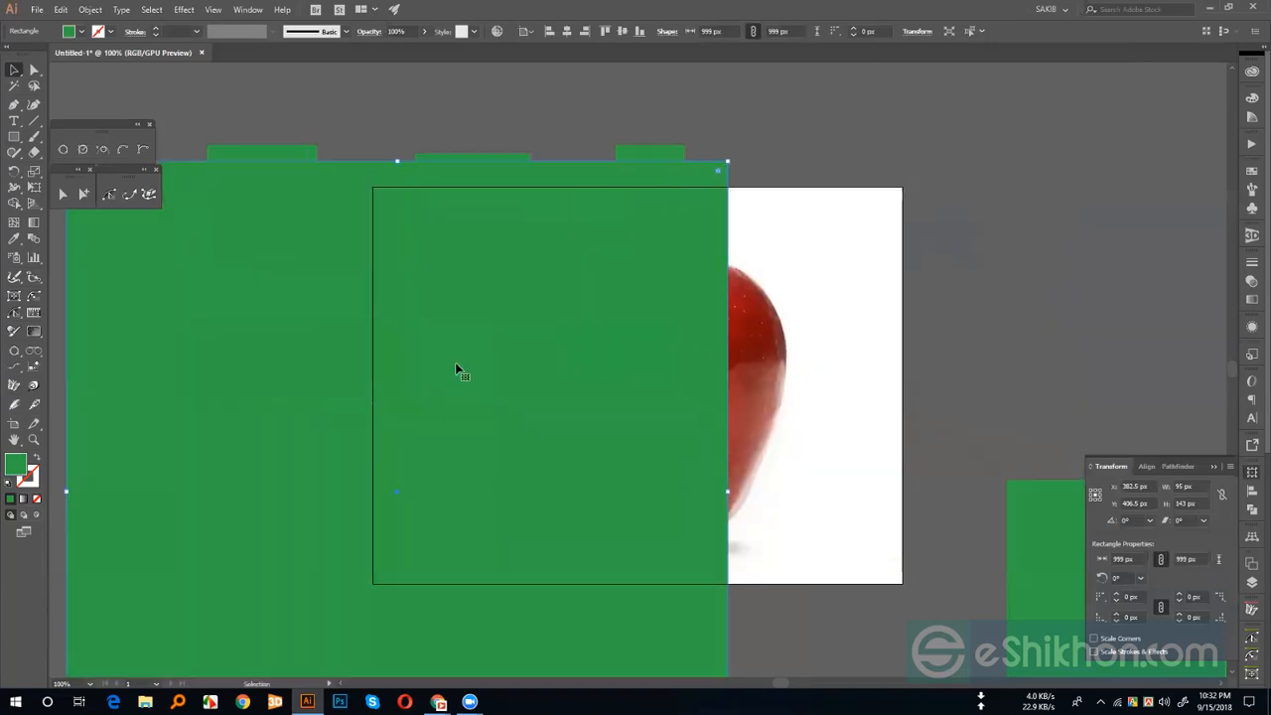
drag(171, 394, 1092, 249)
- Run Action 1 on the green rectangle above the apple's stem and move the enlarged square toward the artboard's lower right
click(636, 201)
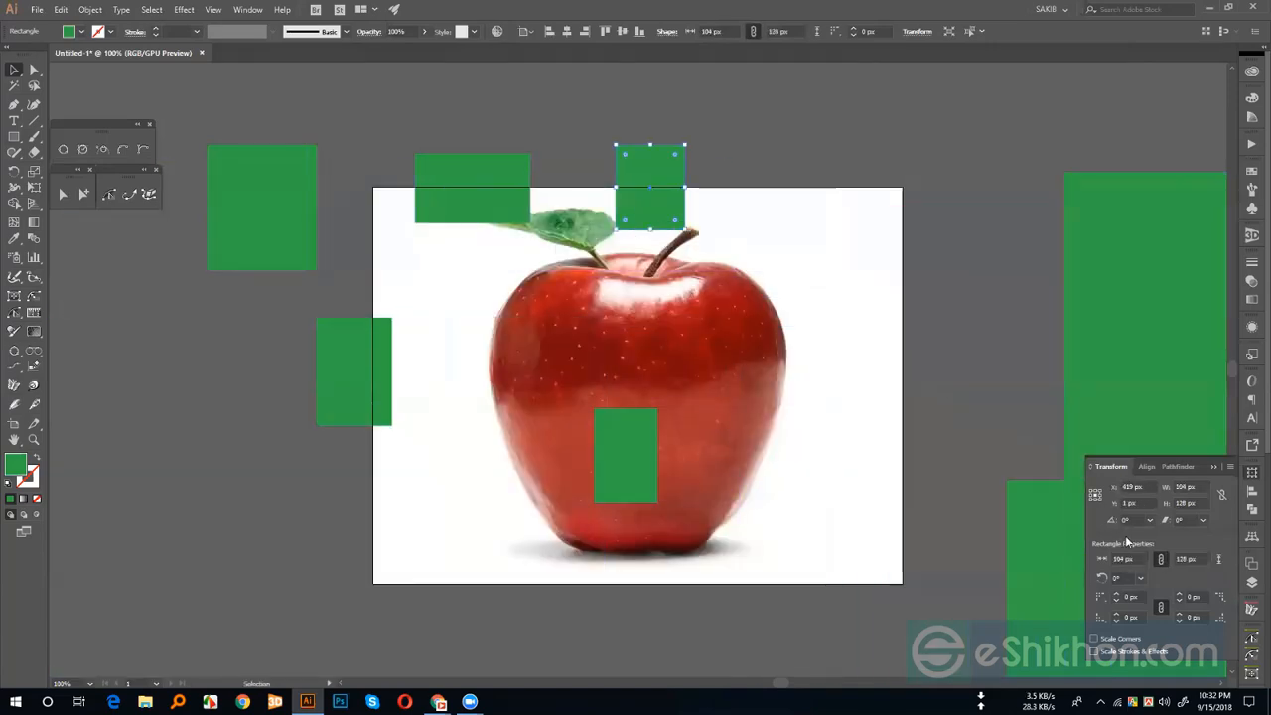
click(1252, 144)
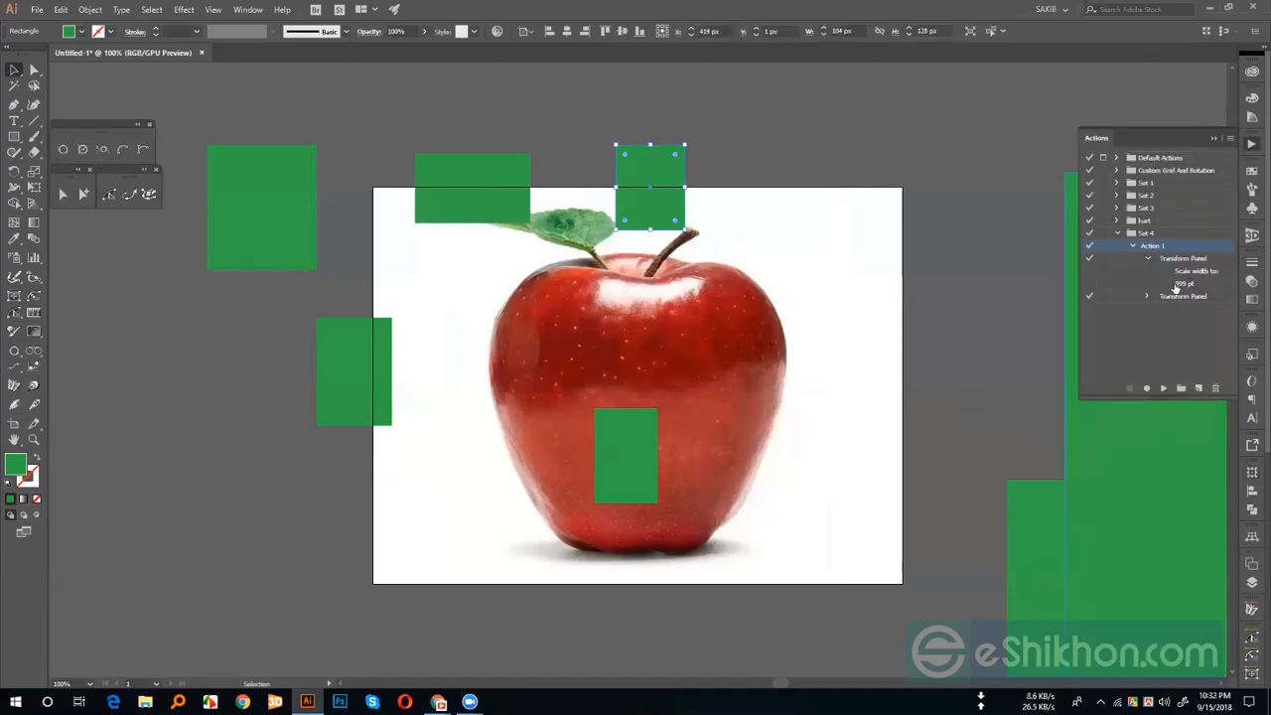
click(1162, 388)
drag(741, 189, 943, 524)
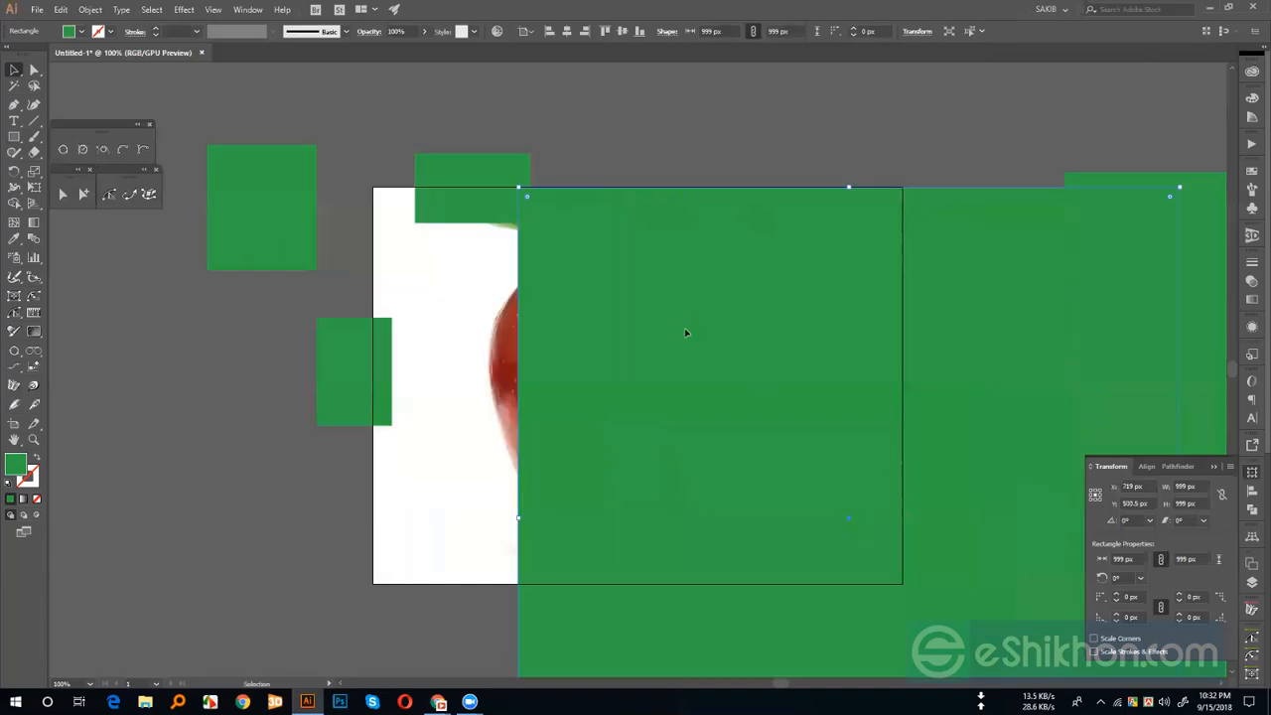
drag(686, 332, 951, 549)
- Run Action 1 on the green rectangle at the artboard's upper-left edge and move the enlarged square toward the lower right
click(473, 216)
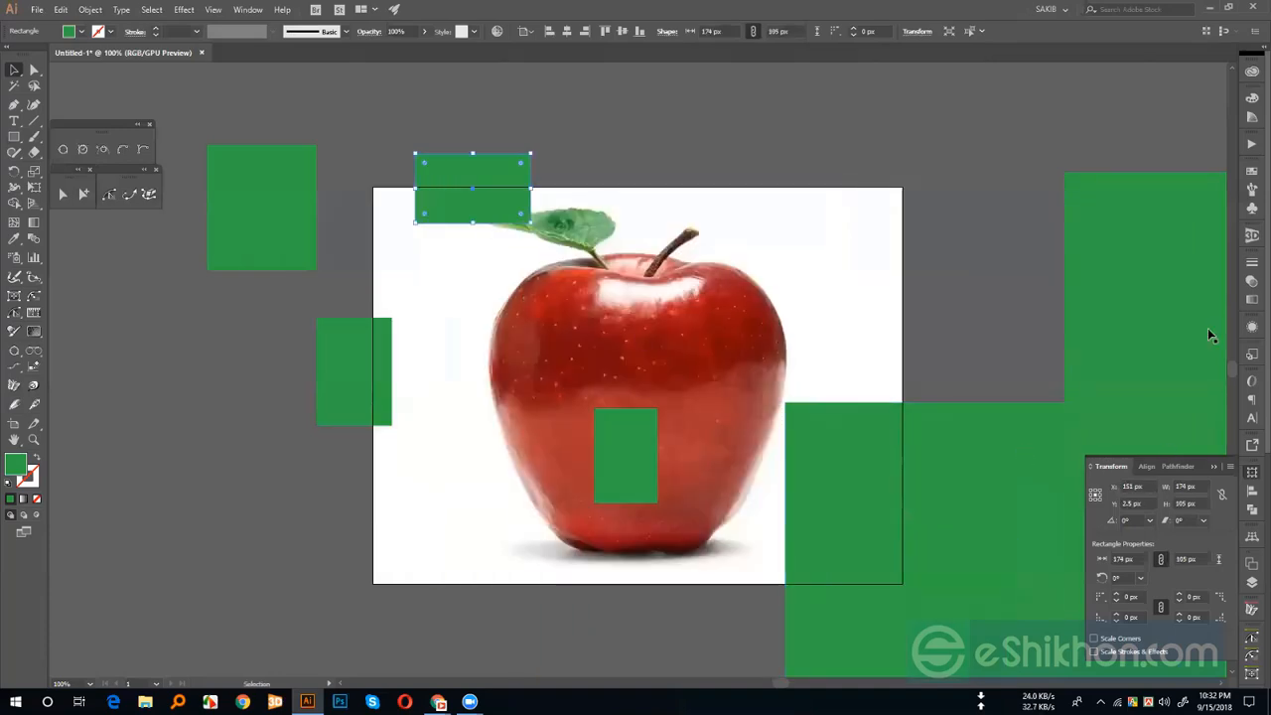
click(1252, 146)
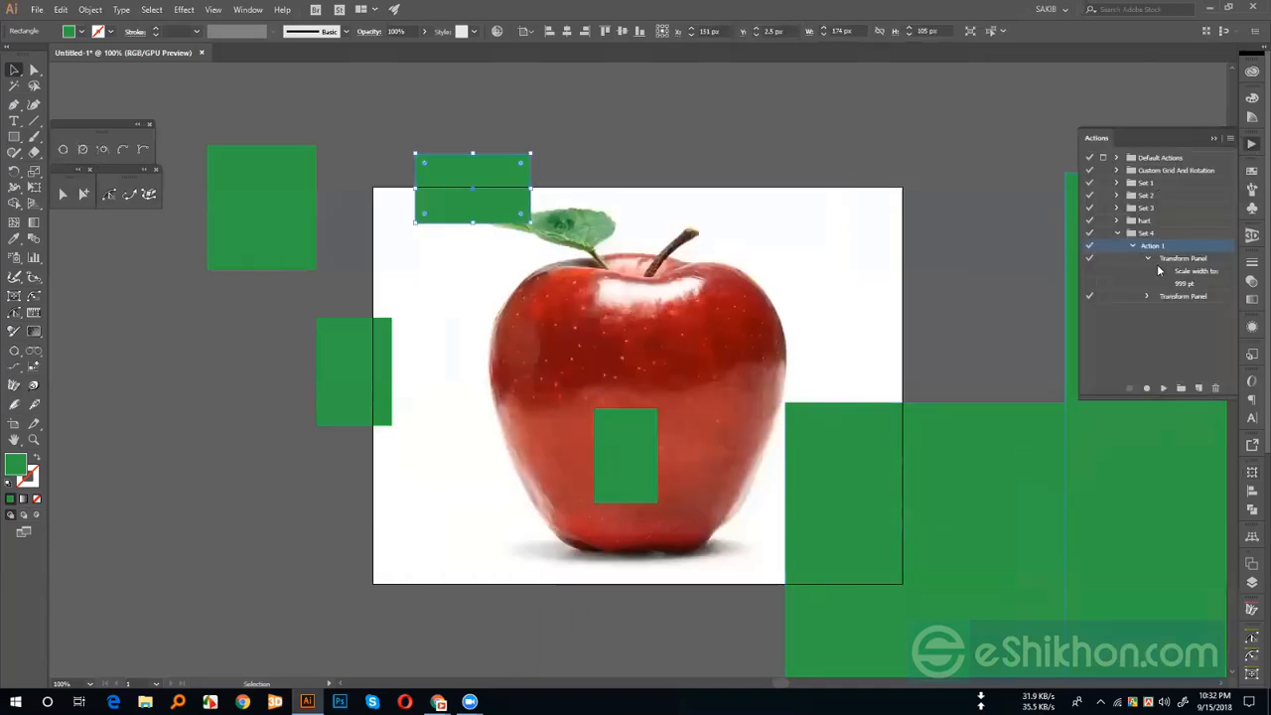
click(1166, 388)
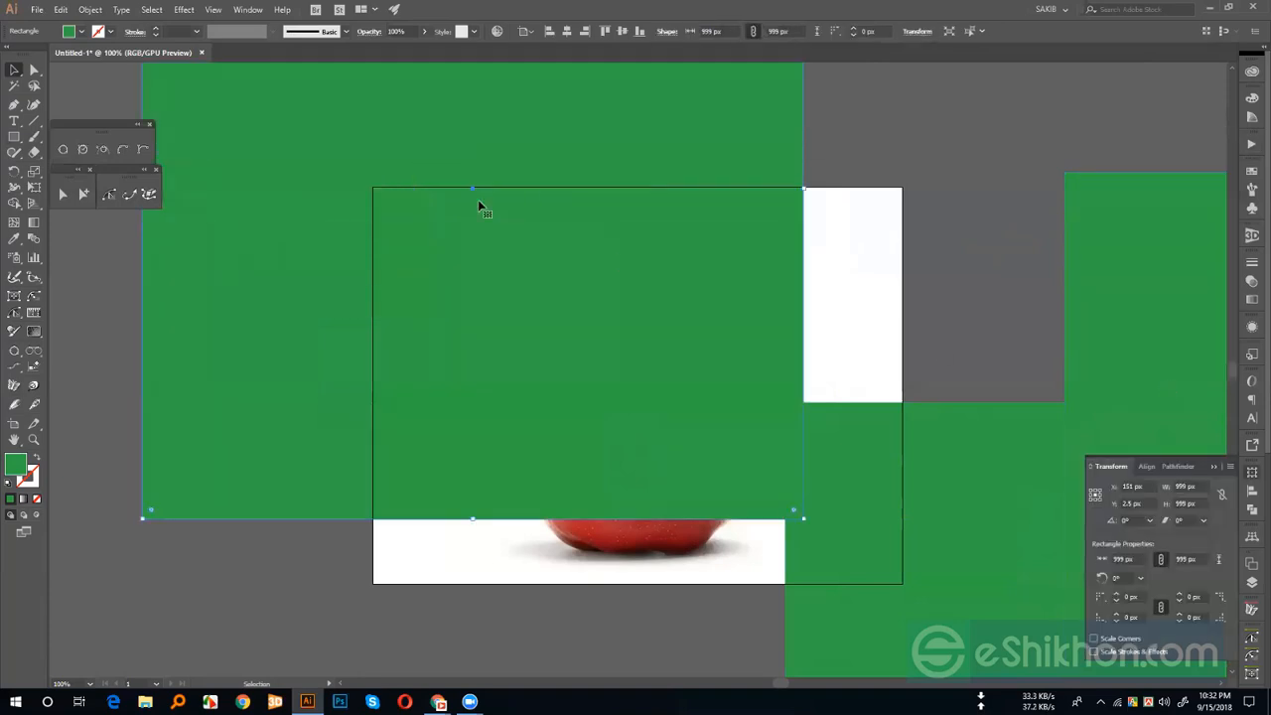
drag(482, 204, 813, 477)
- Delete the enlarged squares, the green rectangles on the apple and at the artboard's left edge, and the apple image
drag(954, 84, 1190, 688)
key(Delete)
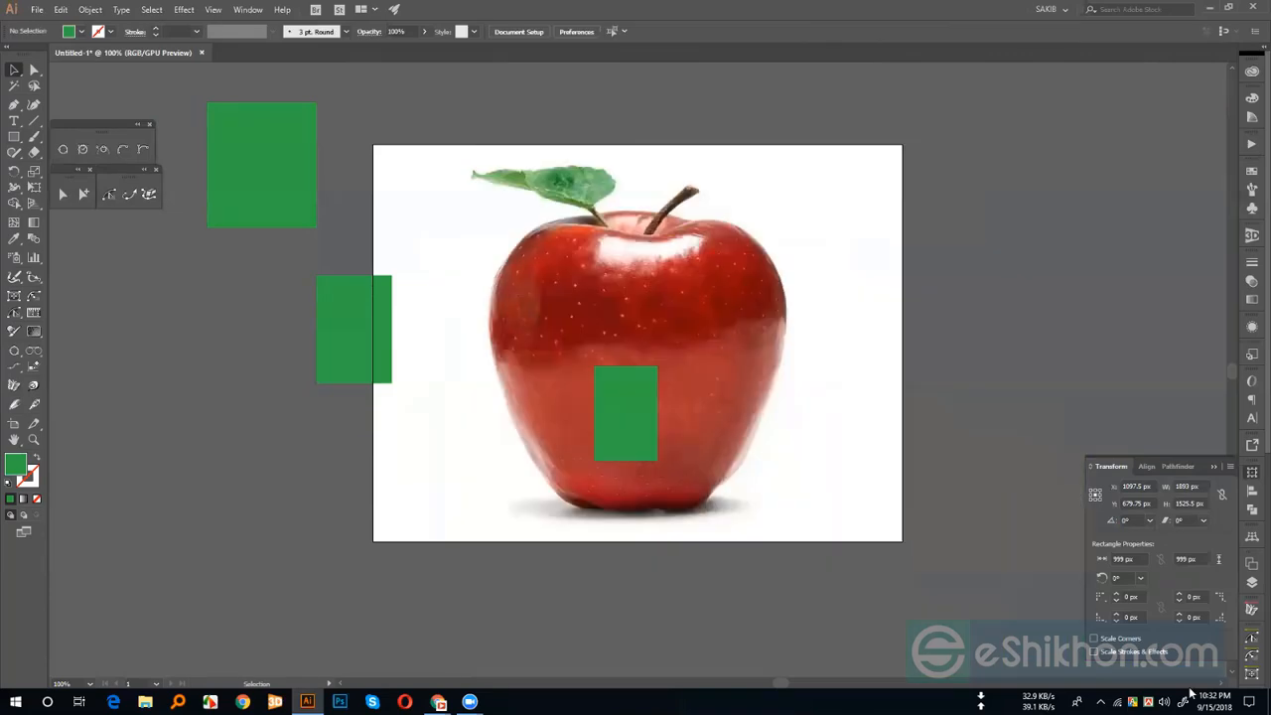
click(604, 405)
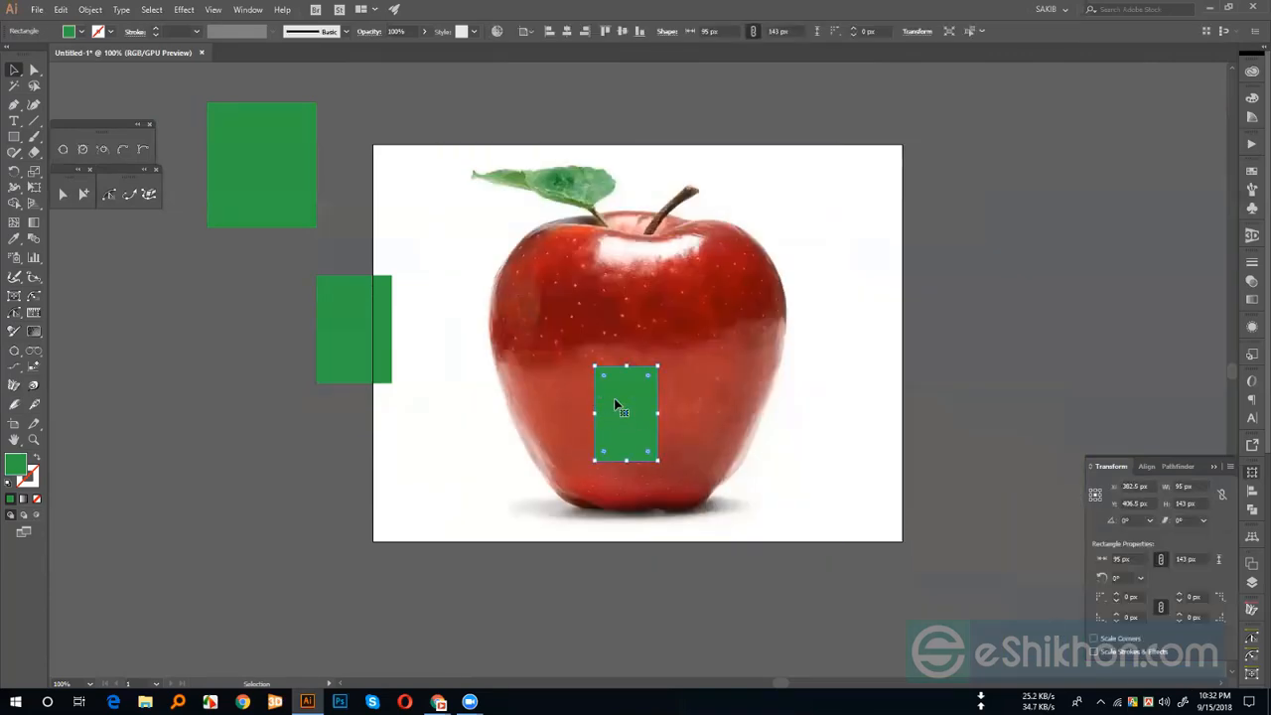
key(Delete)
click(359, 307)
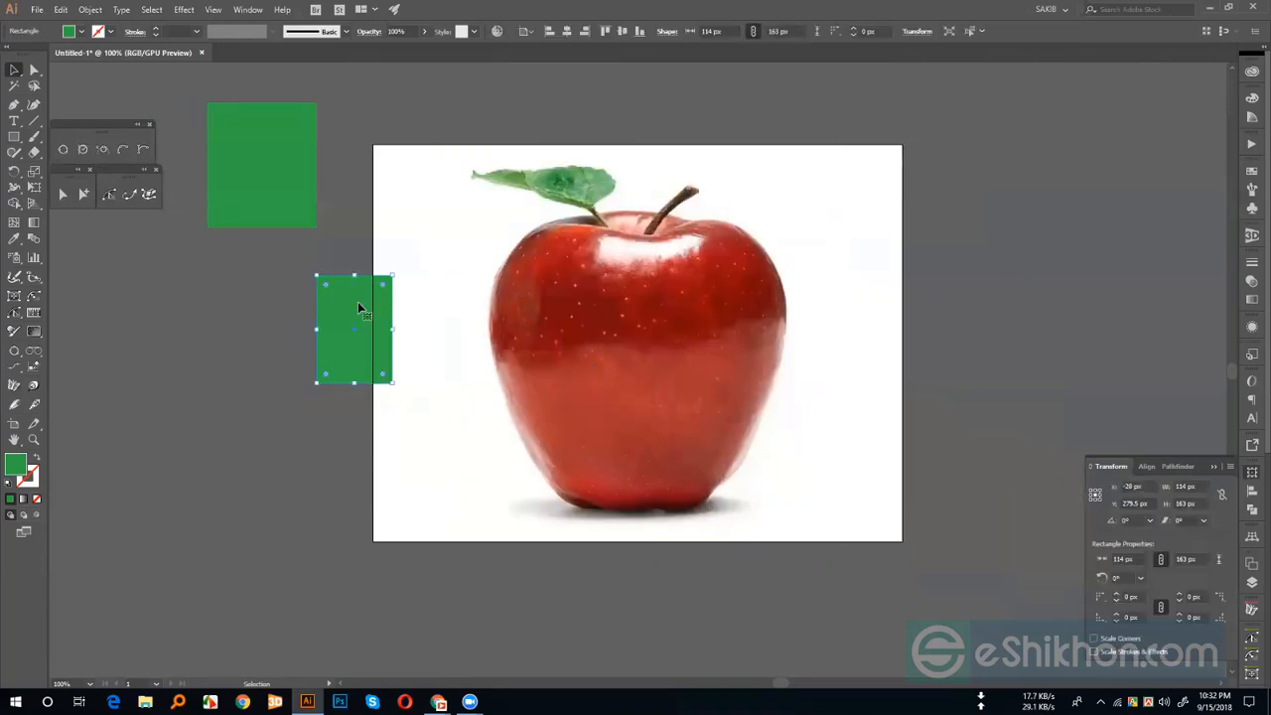
key(Delete)
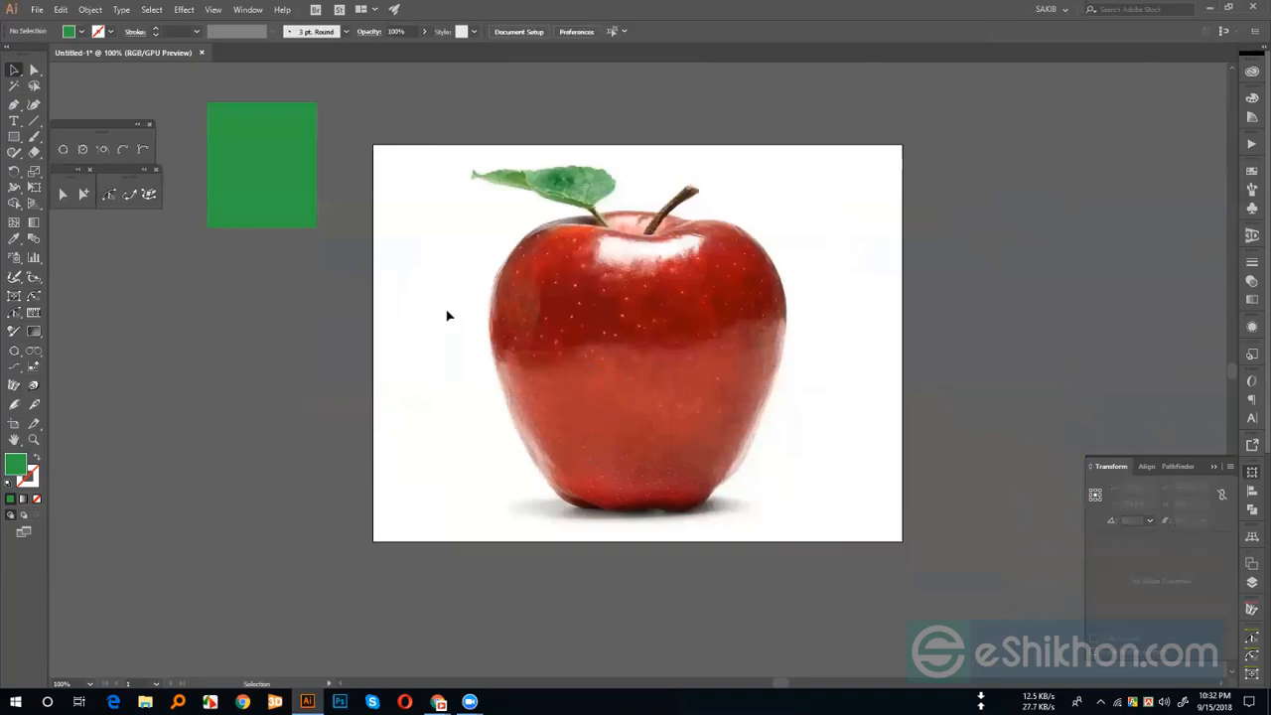
click(658, 372)
key(Delete)
- Select the remaining green rectangle, collapse Set 4 and expand the Custom Grid And Rotation action set
click(248, 170)
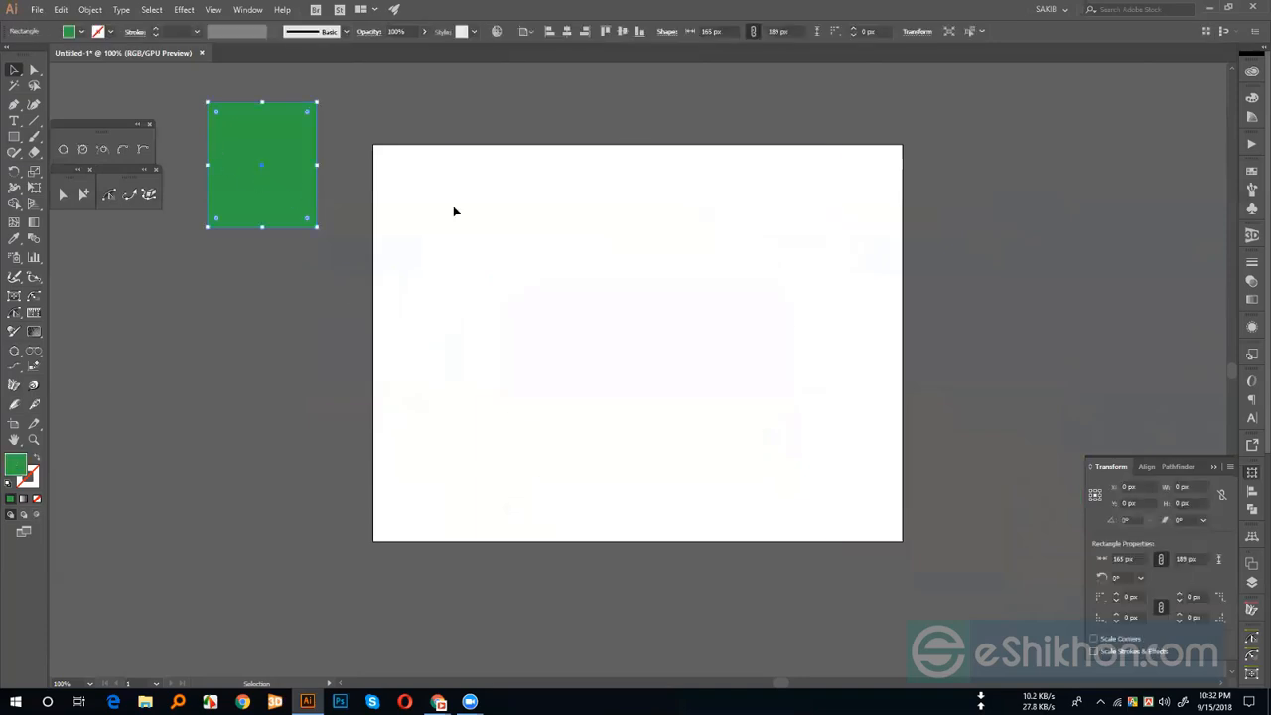
click(1252, 144)
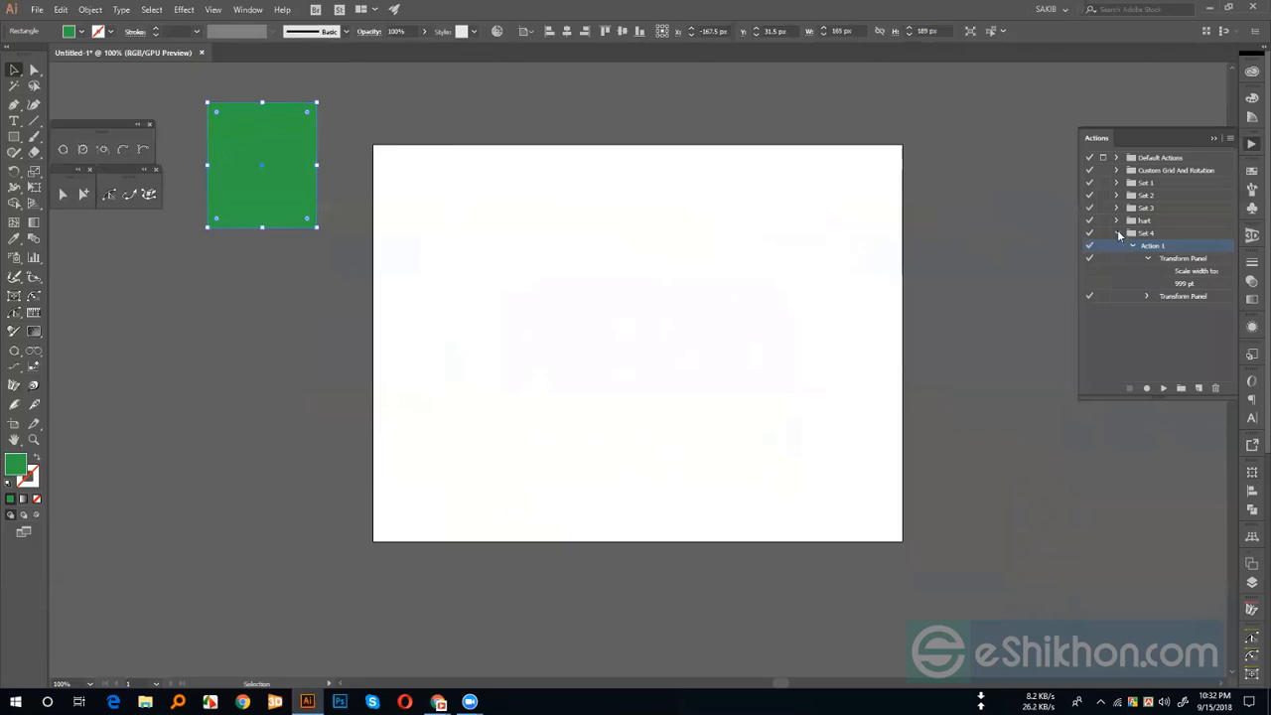
click(1117, 232)
click(1159, 174)
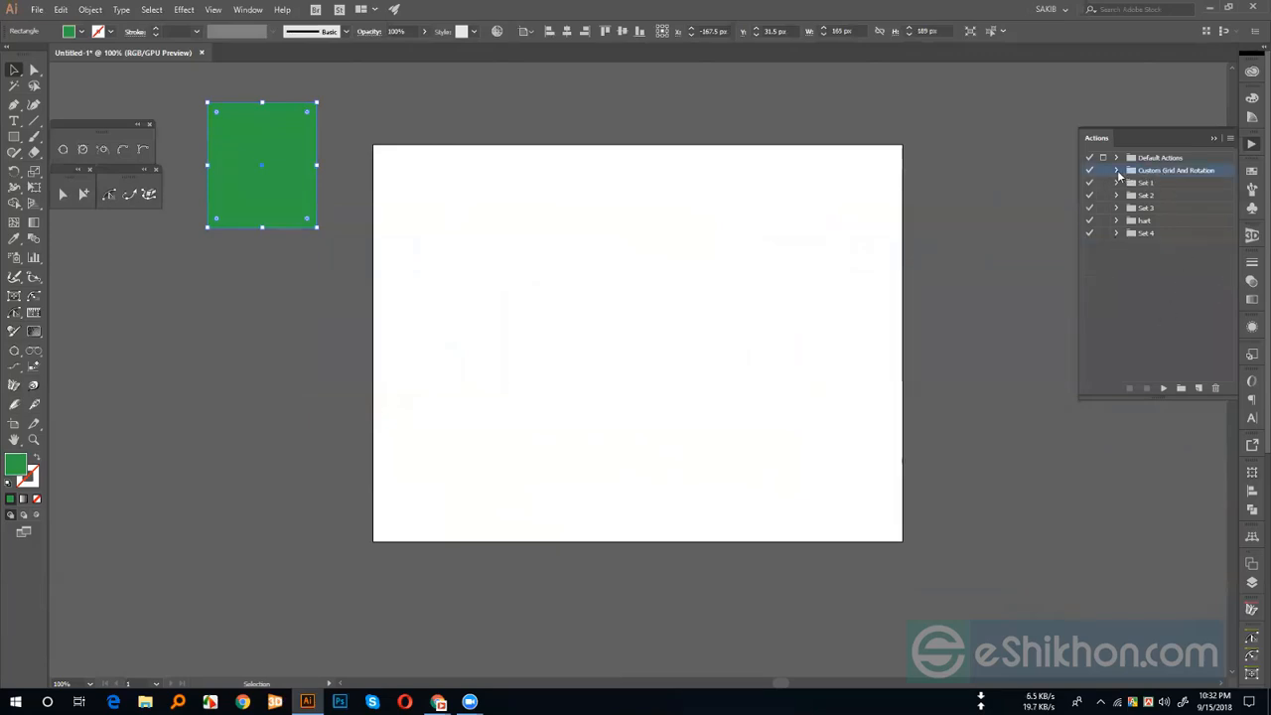
click(1118, 170)
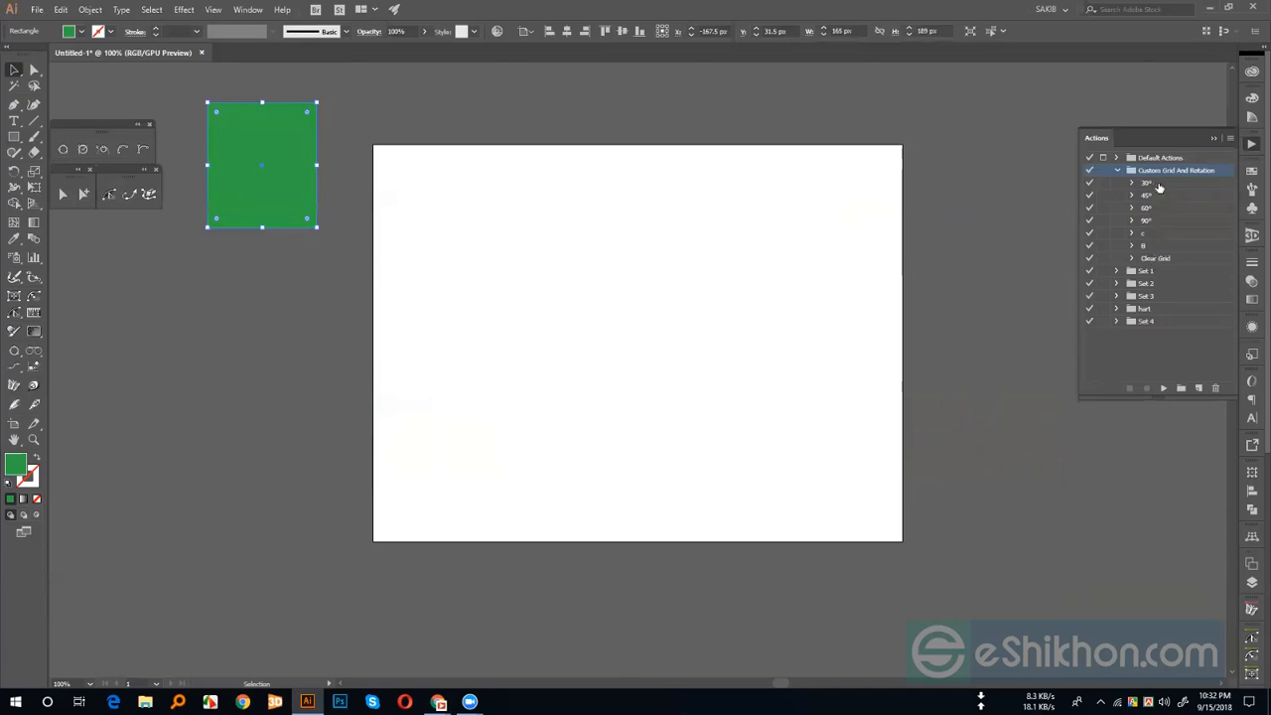
- Run the 30° action from the Custom Grid And Rotation set to build radial guides at the artboard's centre
click(1158, 186)
click(1155, 199)
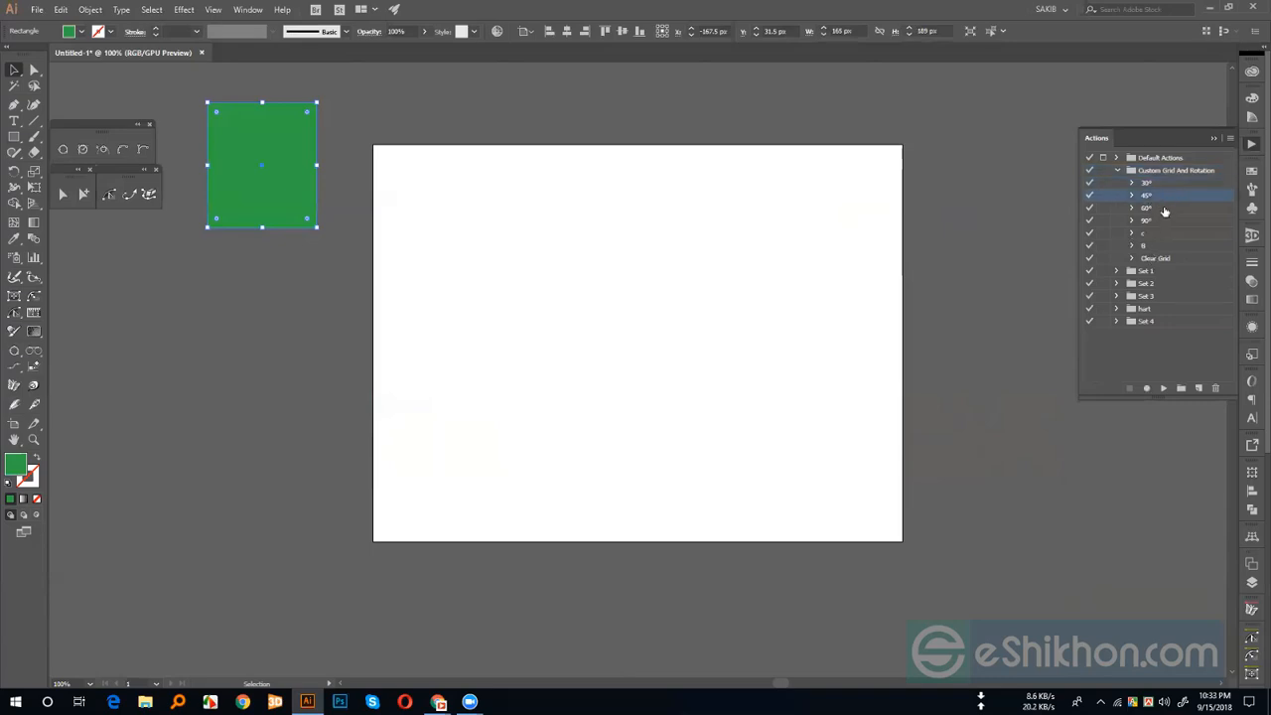
click(1163, 209)
click(1163, 223)
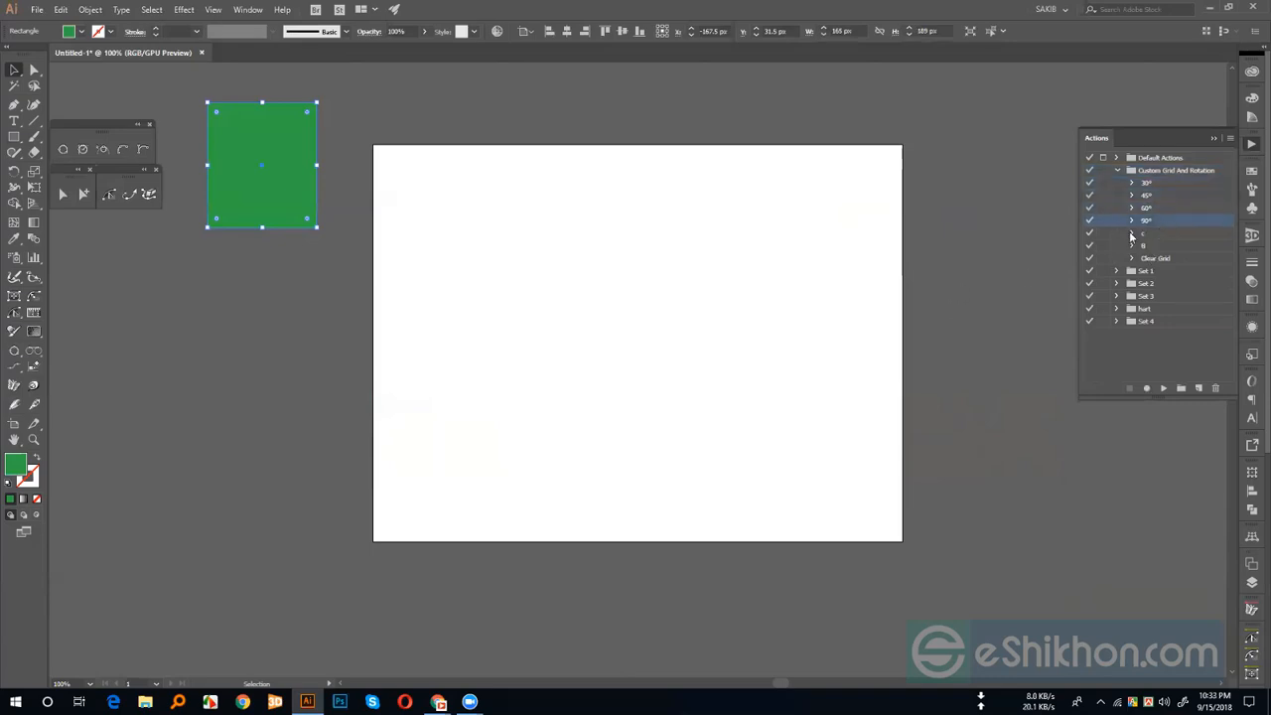
click(1154, 198)
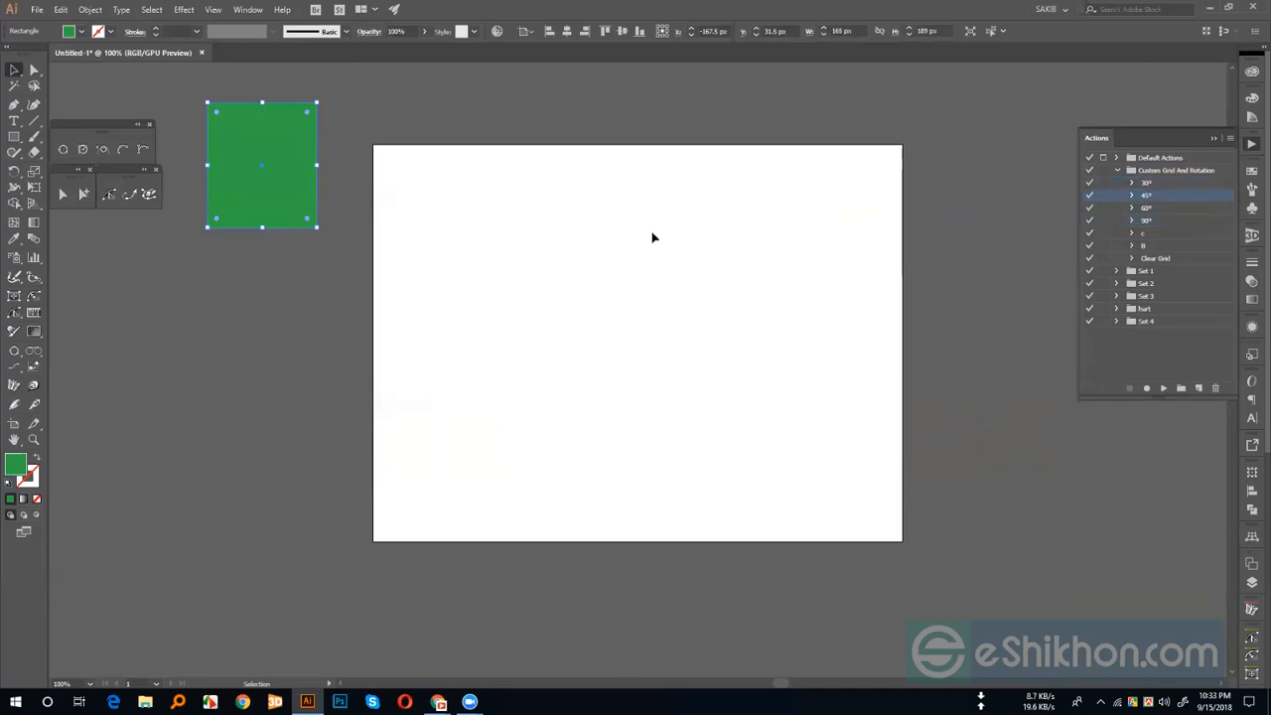
click(1155, 184)
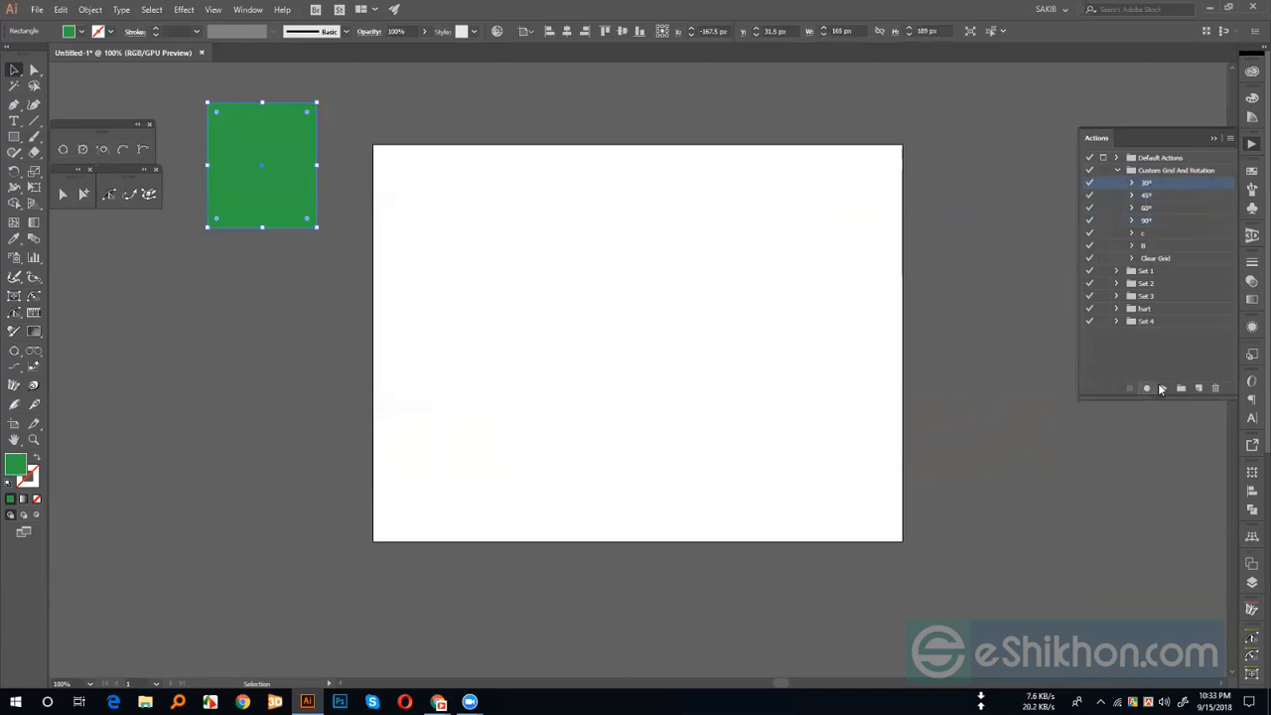
click(1161, 387)
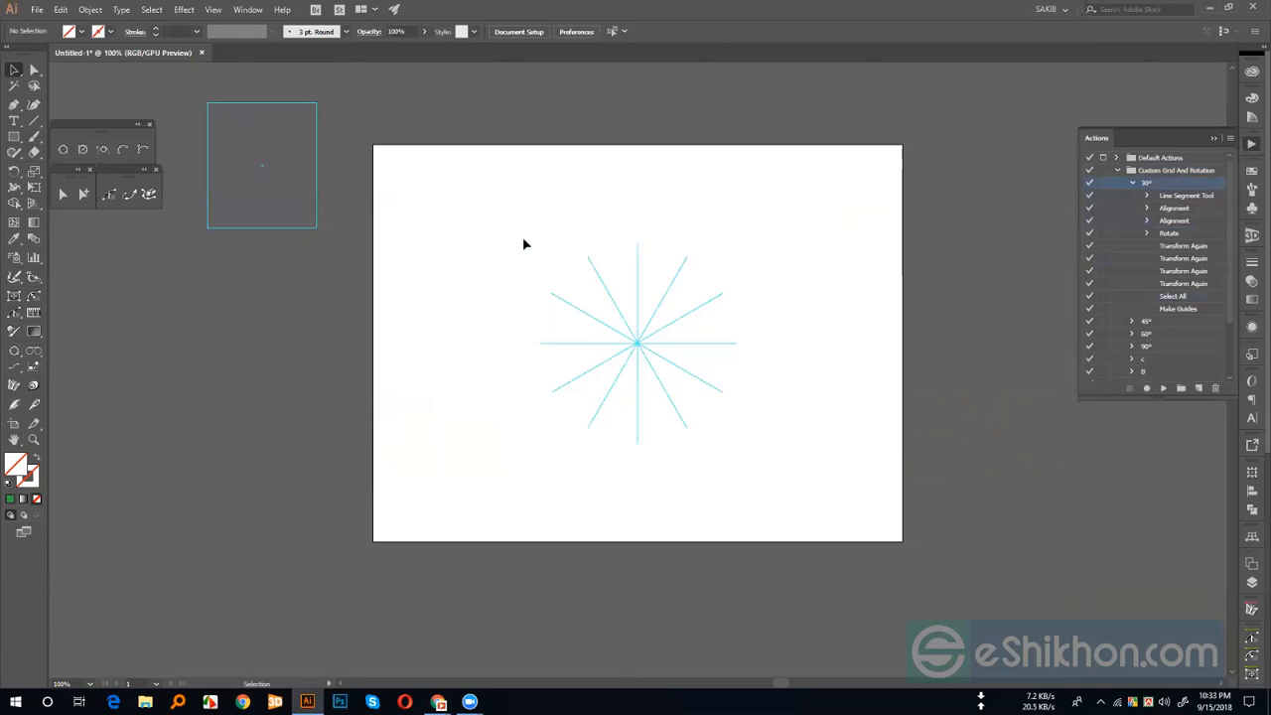
- Try to select the radial guides on the artboard, examine them and collapse the 30° action
drag(491, 210, 824, 514)
key(ctrl+plus)
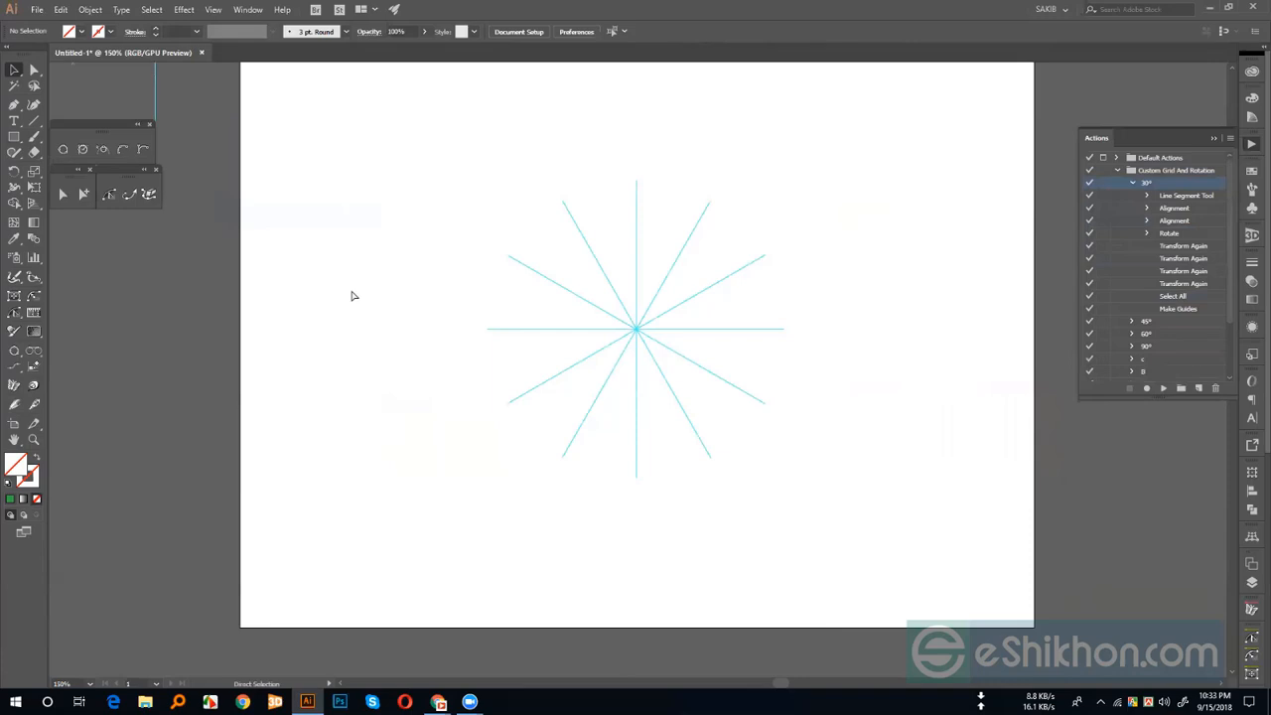
key(ctrl+minus)
key(ctrl+minus)
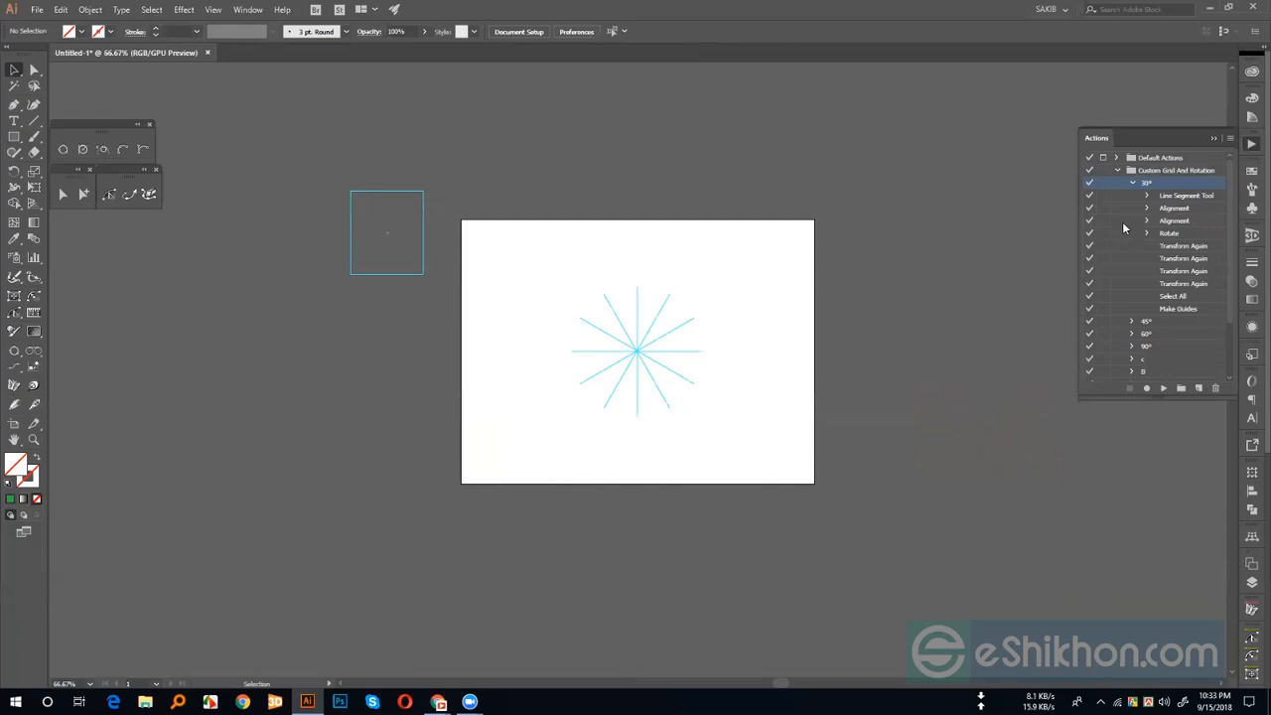
drag(553, 262, 724, 464)
click(1132, 185)
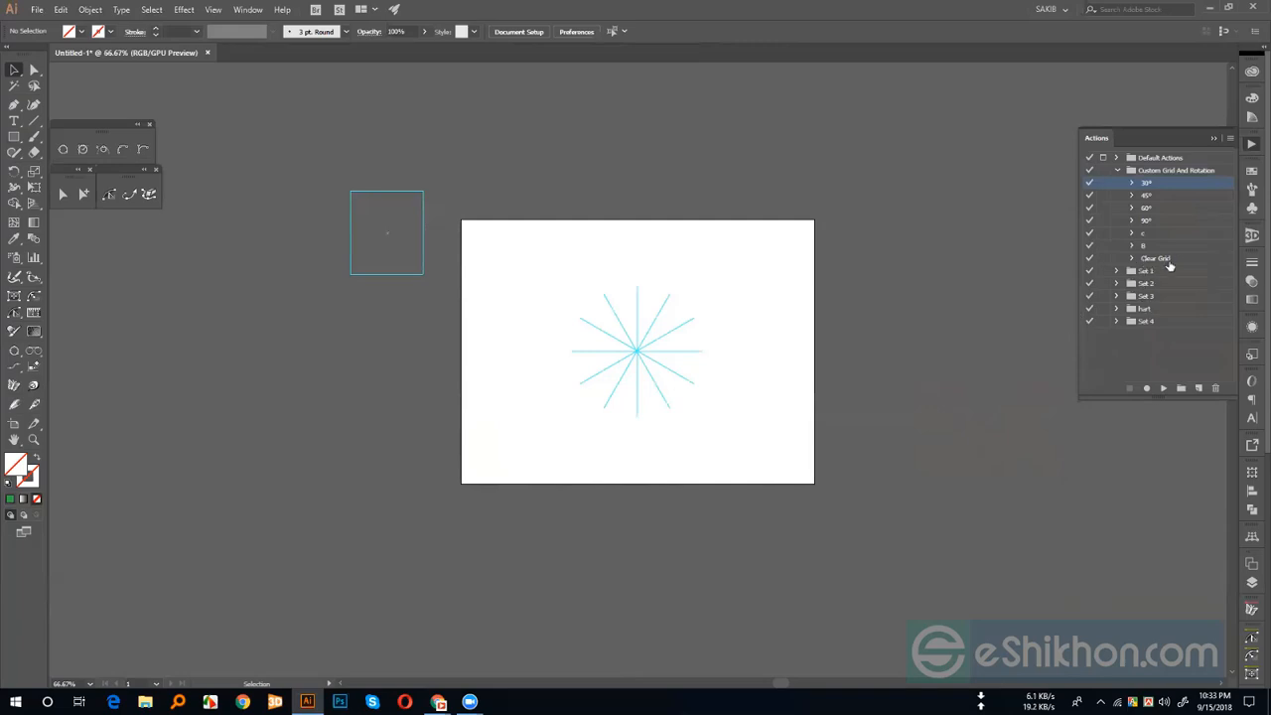
- Clear all guides from the document
click(215, 12)
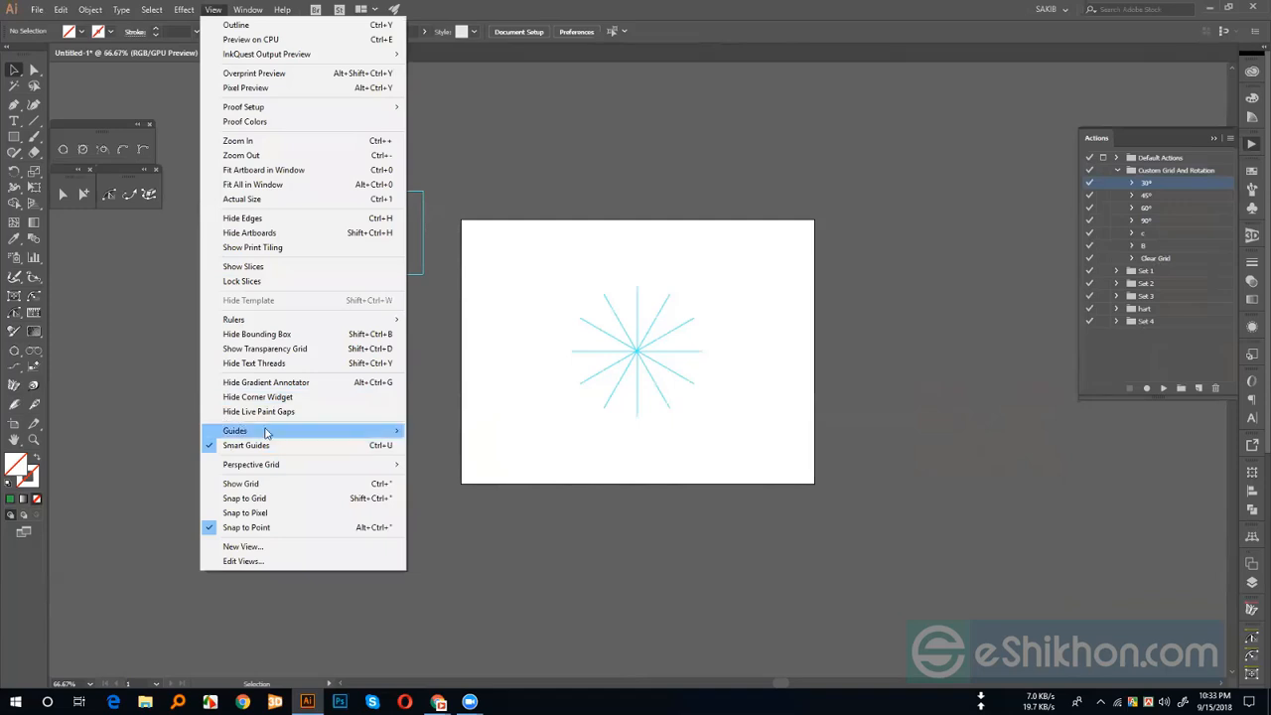
mouse_move(261, 431)
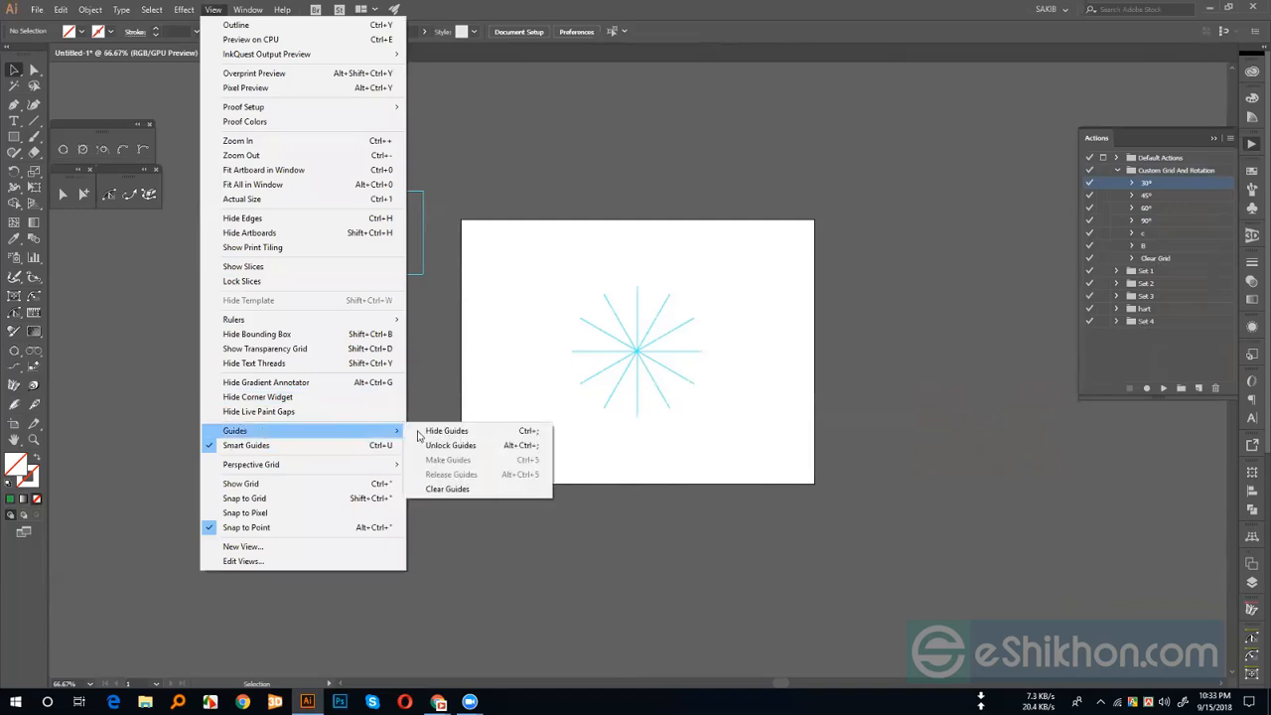
click(464, 493)
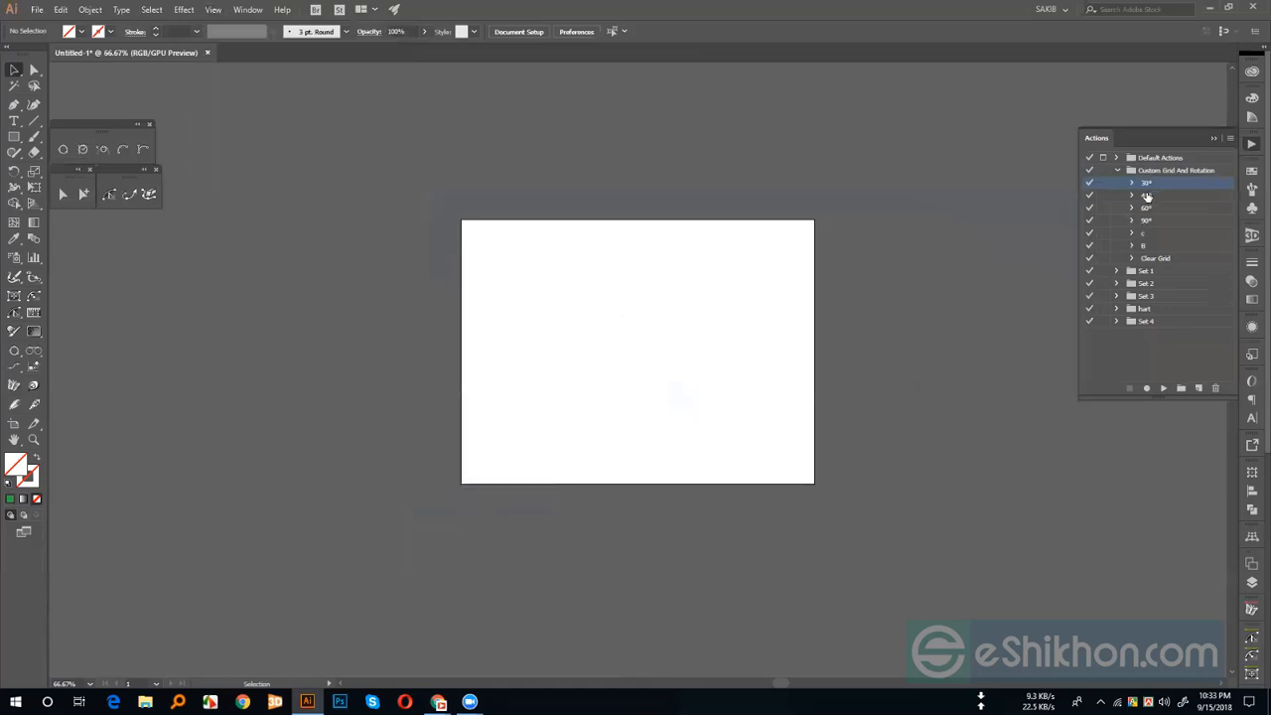
- Run the 30° action again, and remove the resulting guides with the Clear Grid action
click(1163, 391)
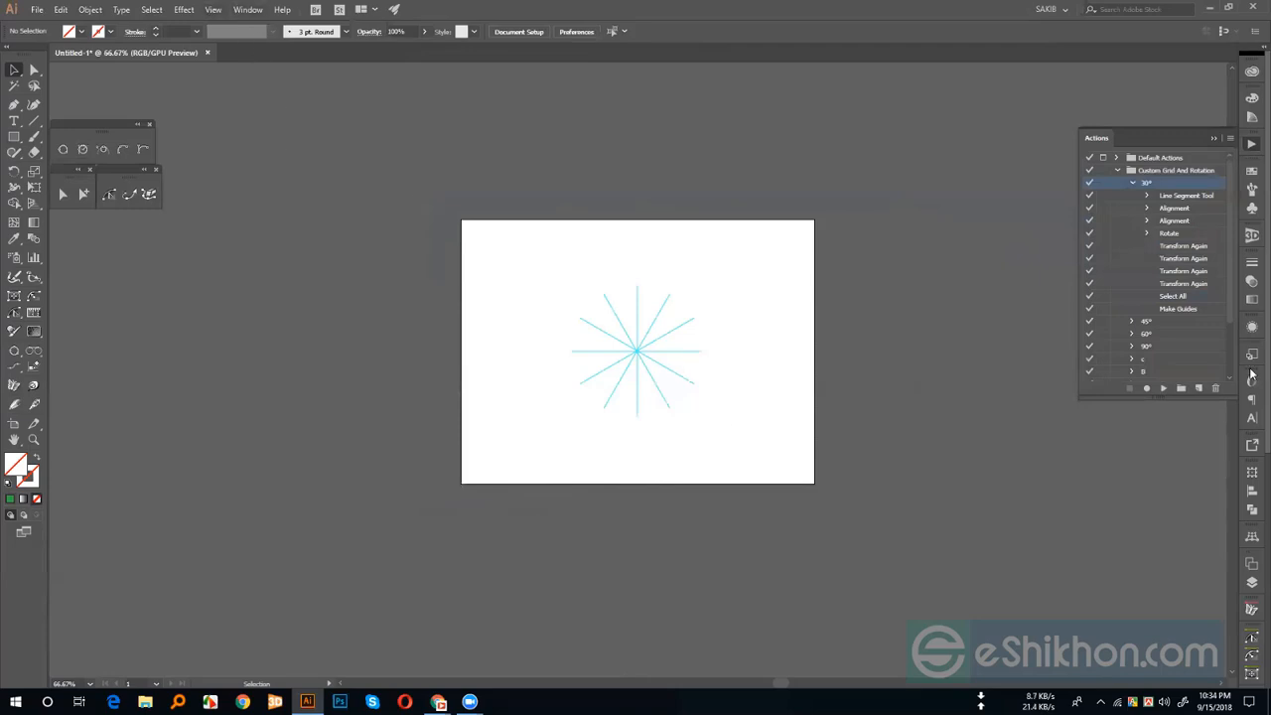
click(1134, 183)
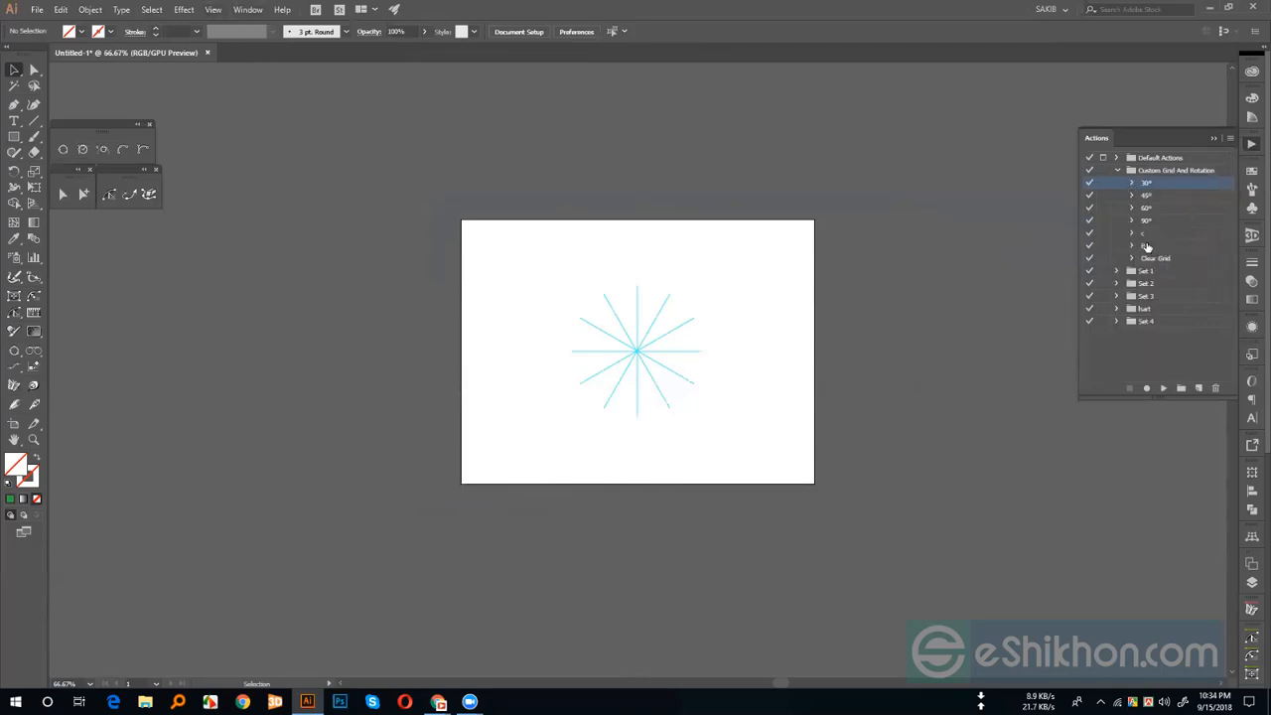
click(1156, 258)
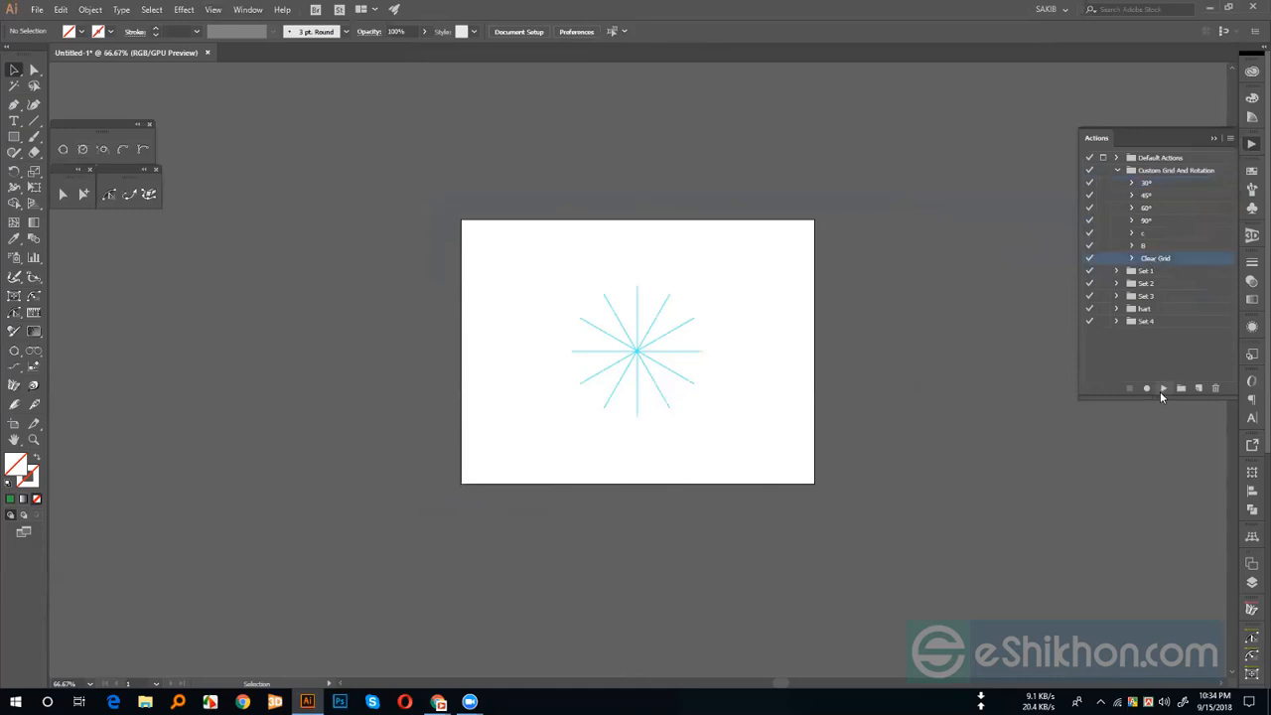
click(1164, 388)
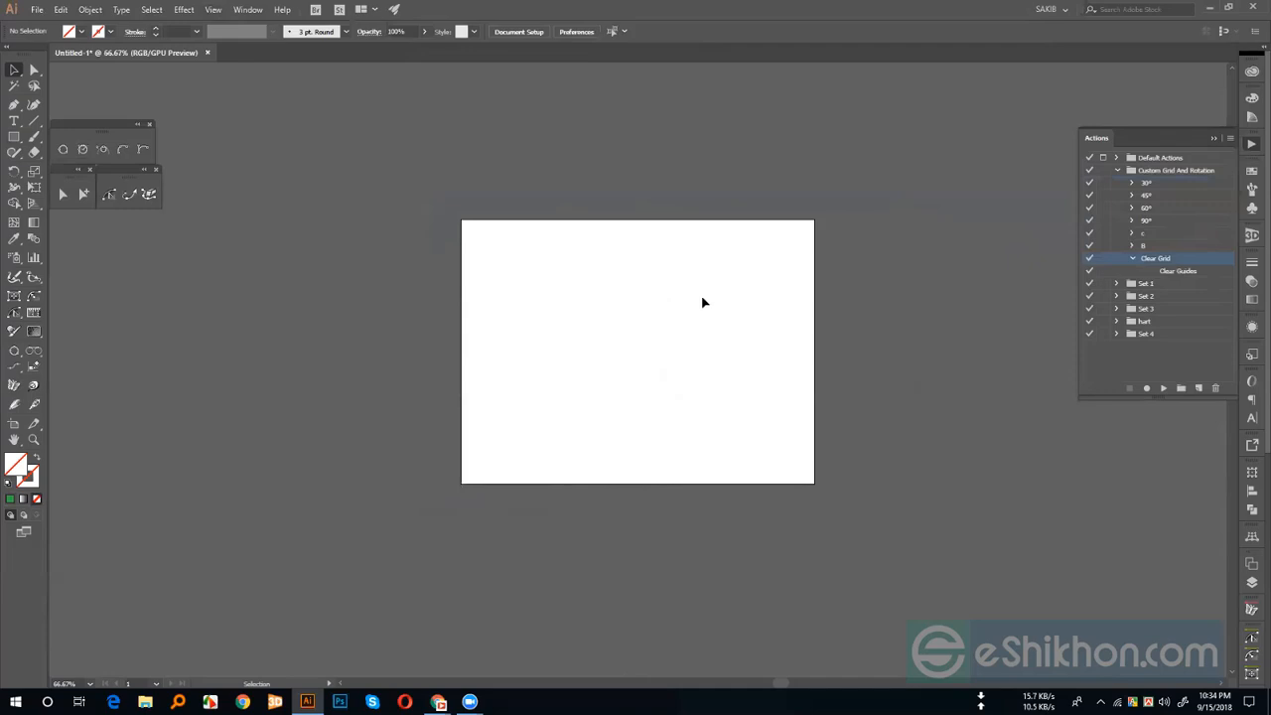
click(1133, 259)
- Draw six unfilled rectangles around the artboard, including one about 205 × 288 px beside its right edge and one about 78 × 126 px at its lower-left corner
click(14, 136)
drag(270, 148, 313, 212)
drag(514, 147, 624, 218)
drag(855, 183, 941, 271)
drag(820, 296, 915, 423)
drag(567, 431, 624, 505)
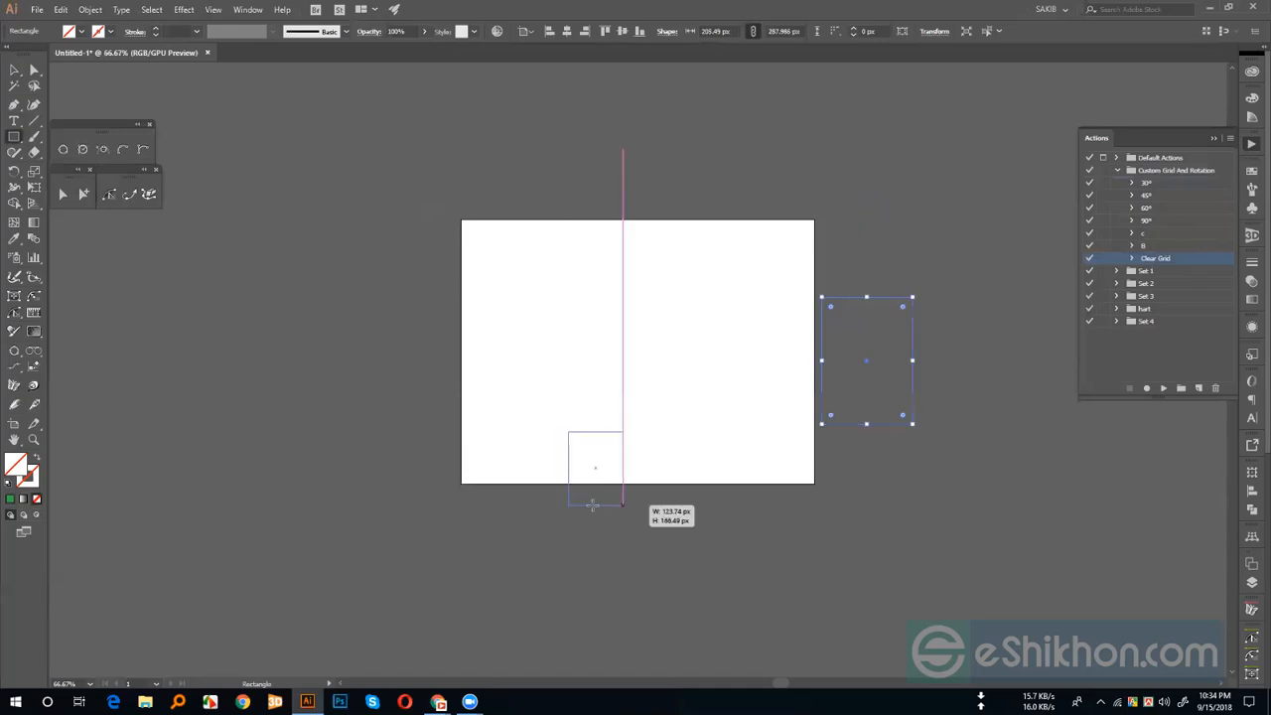
drag(435, 445, 470, 501)
- Run the 30° action with the six rectangles in place, and remove all guides with the Clear Grid action
click(1147, 184)
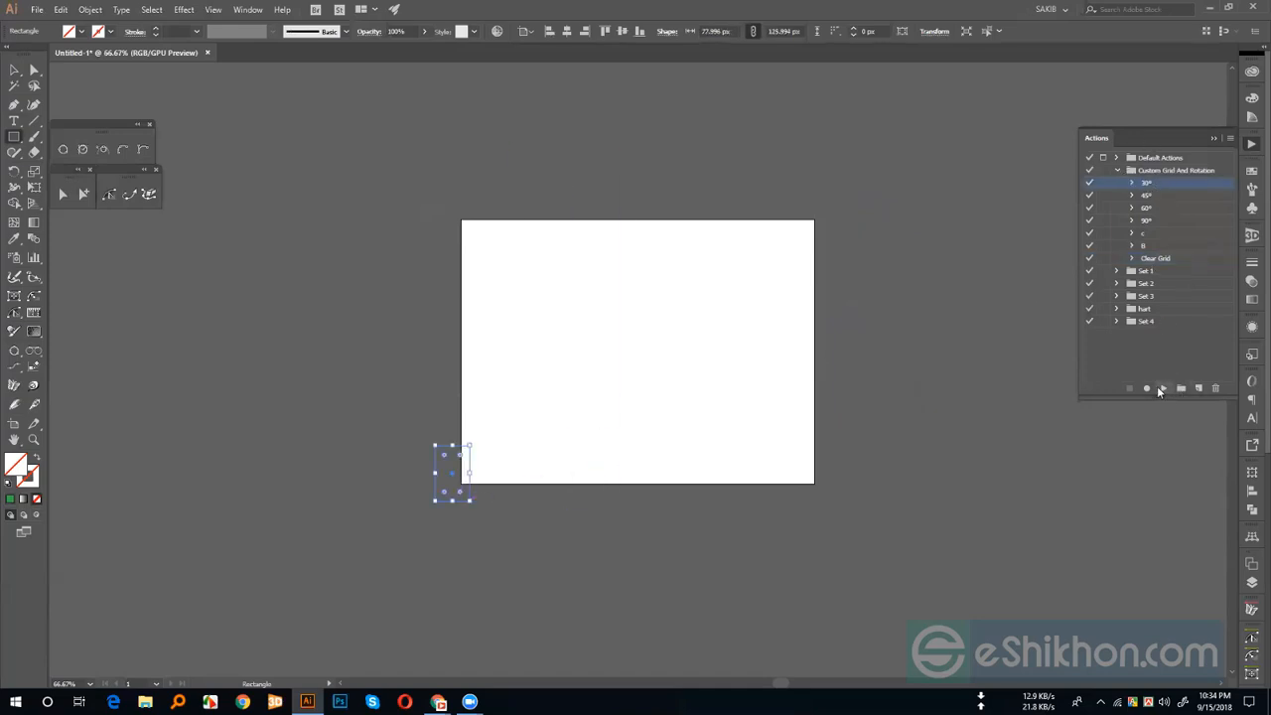
click(1162, 389)
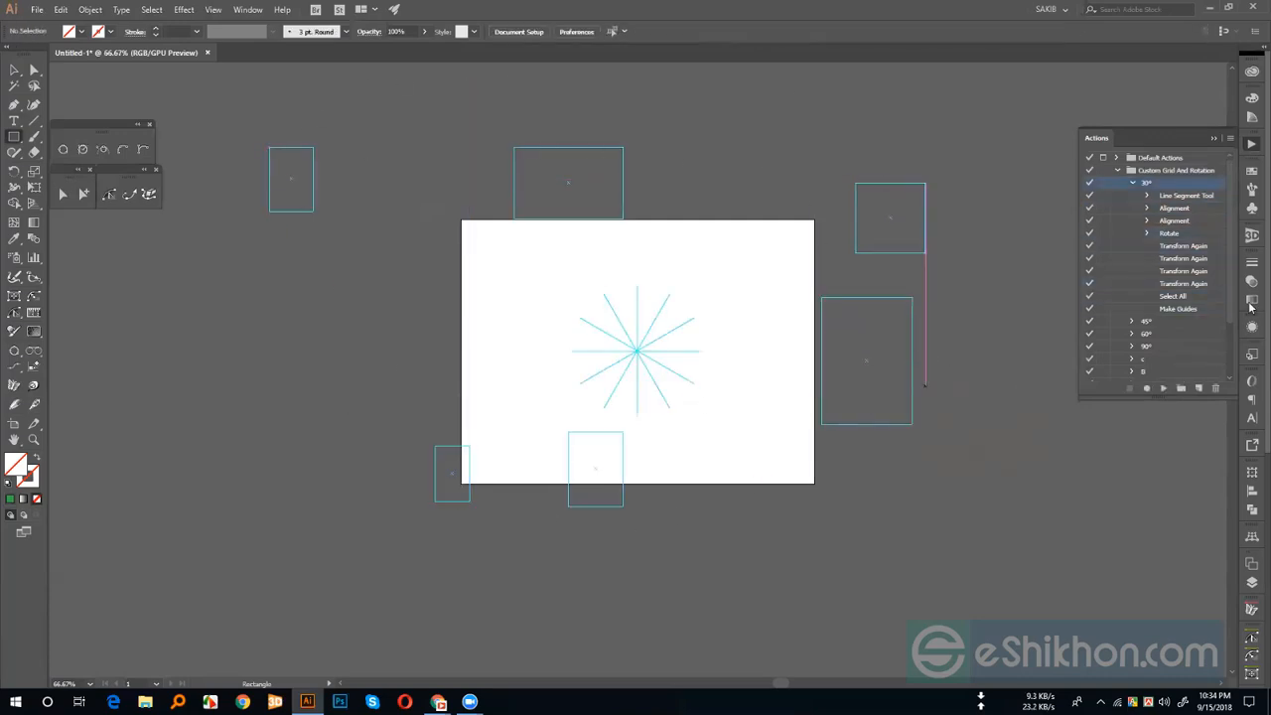
click(1133, 185)
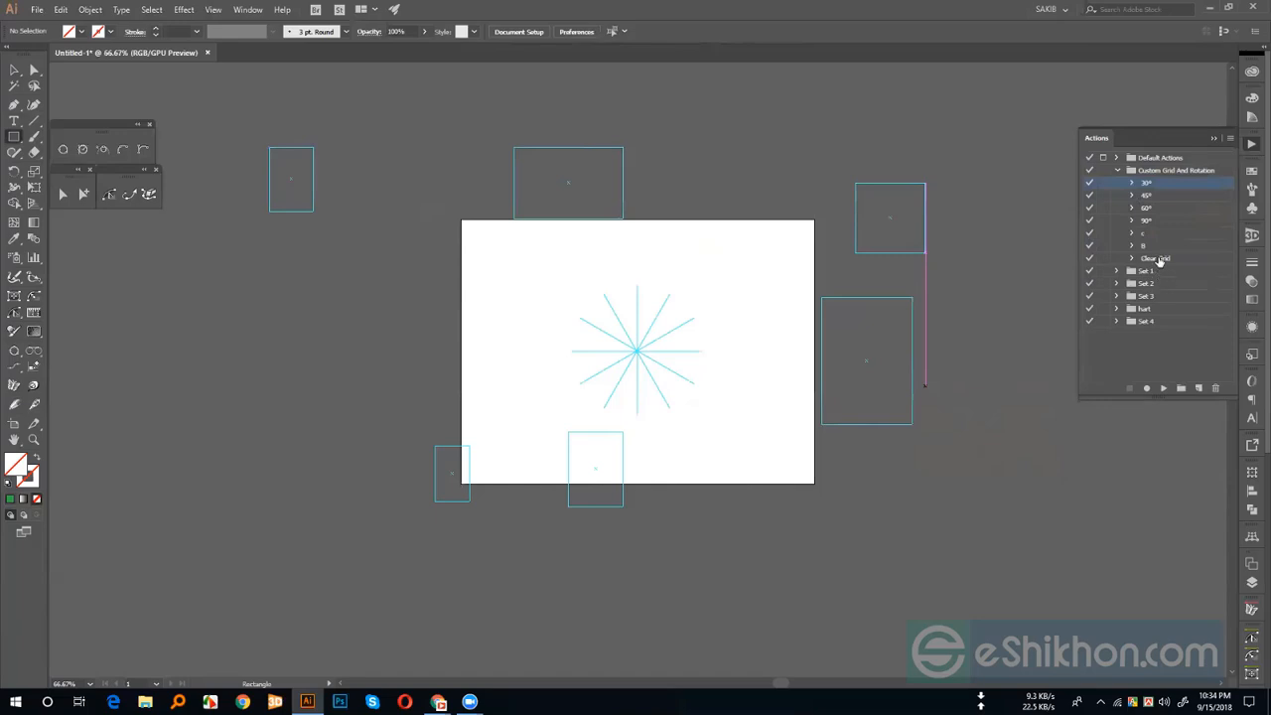
click(1160, 260)
click(1164, 388)
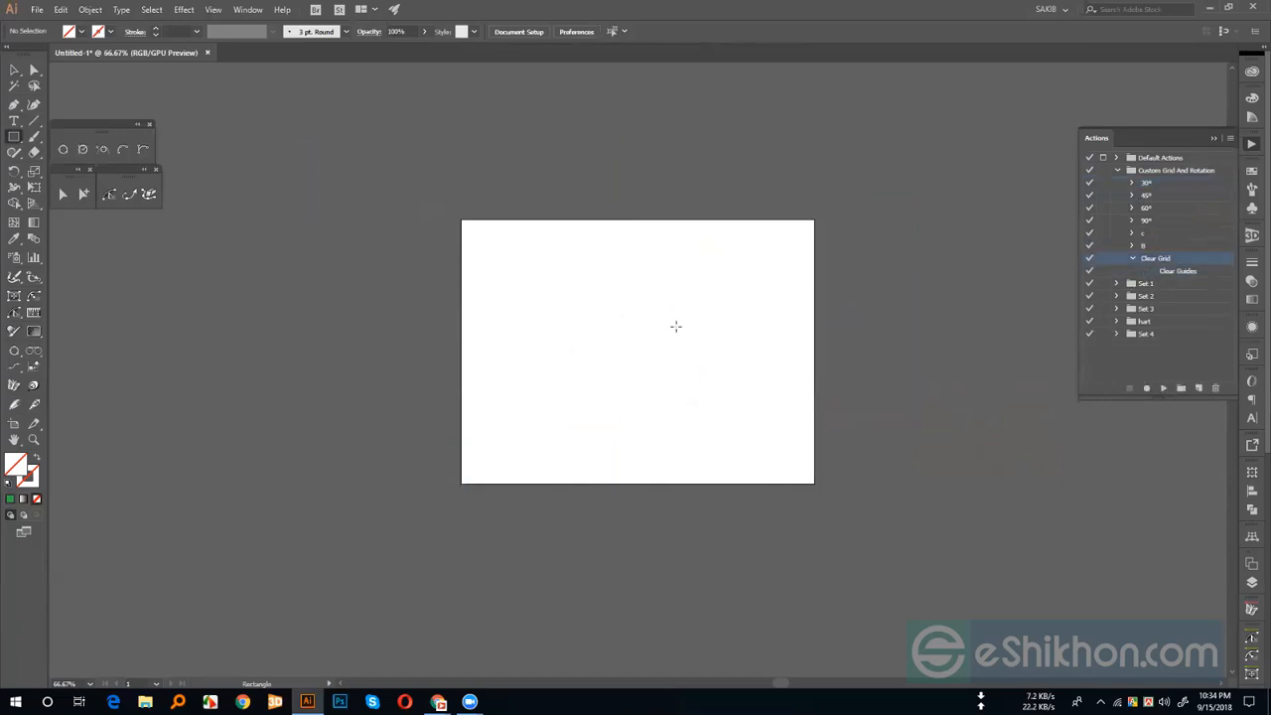
- Rebuild the radial guides on the empty artboard with the 30° action, and select action B in the same set
click(1160, 185)
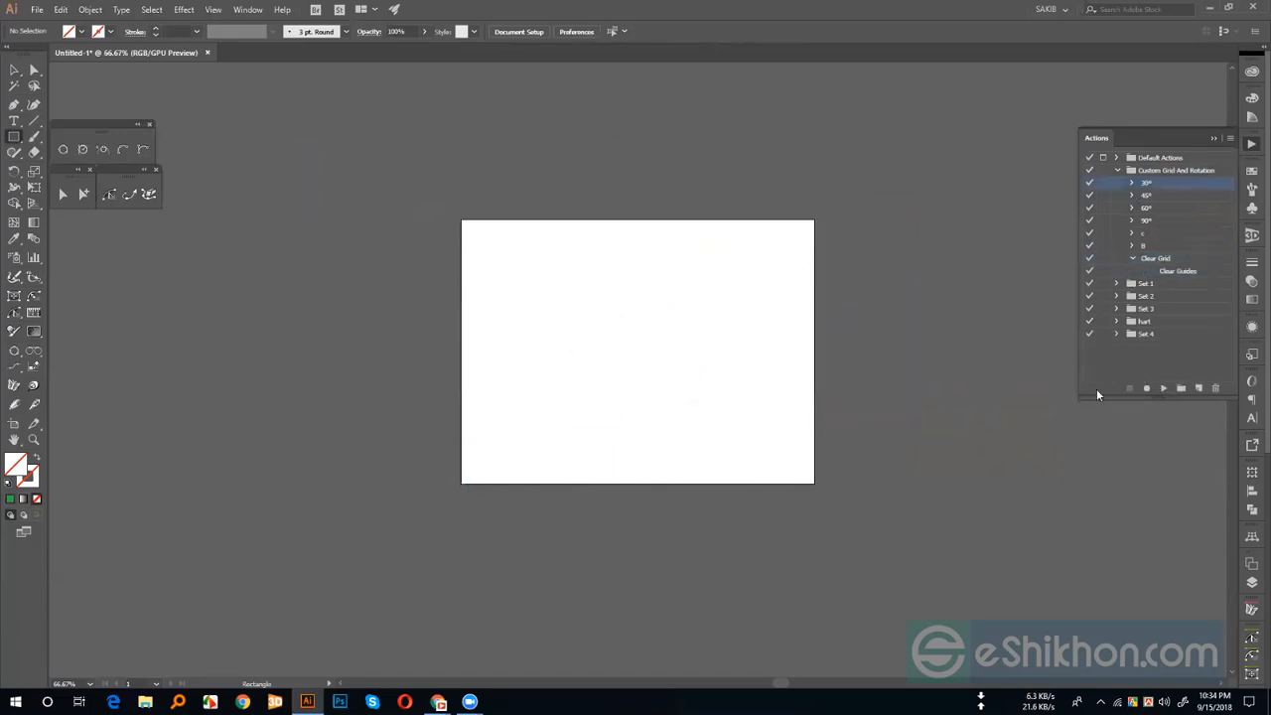
click(1164, 388)
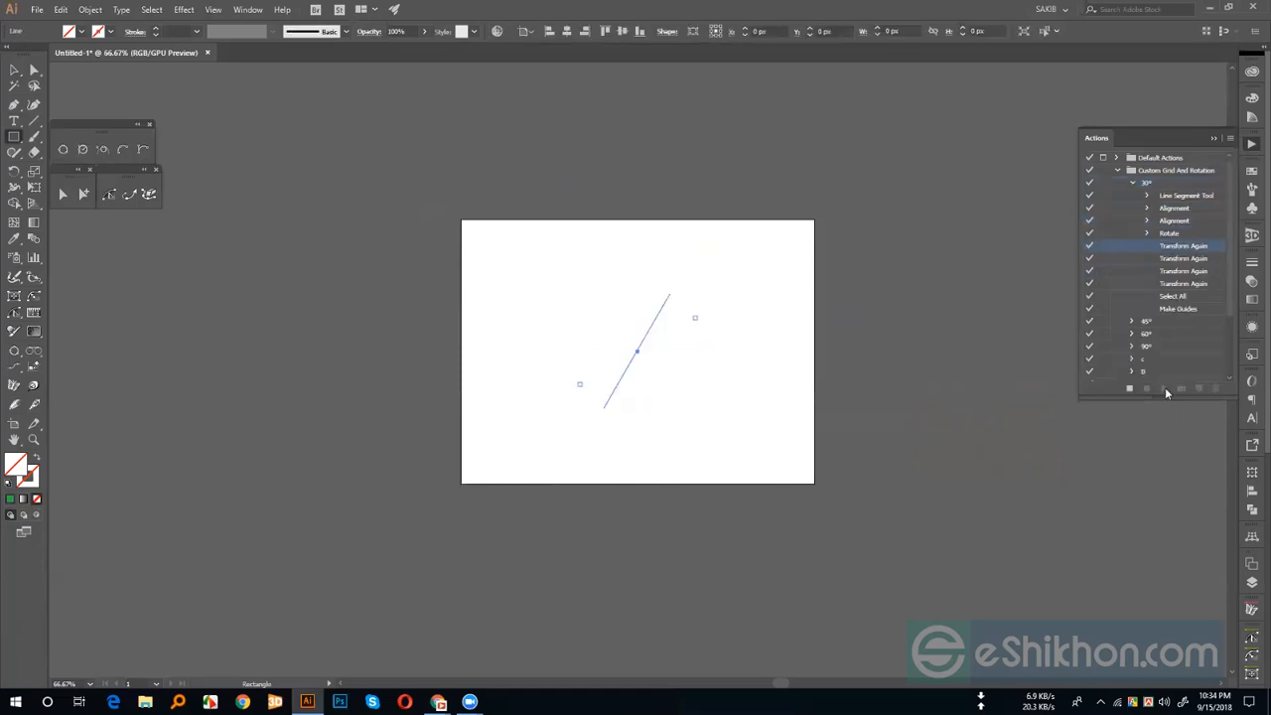
click(1133, 183)
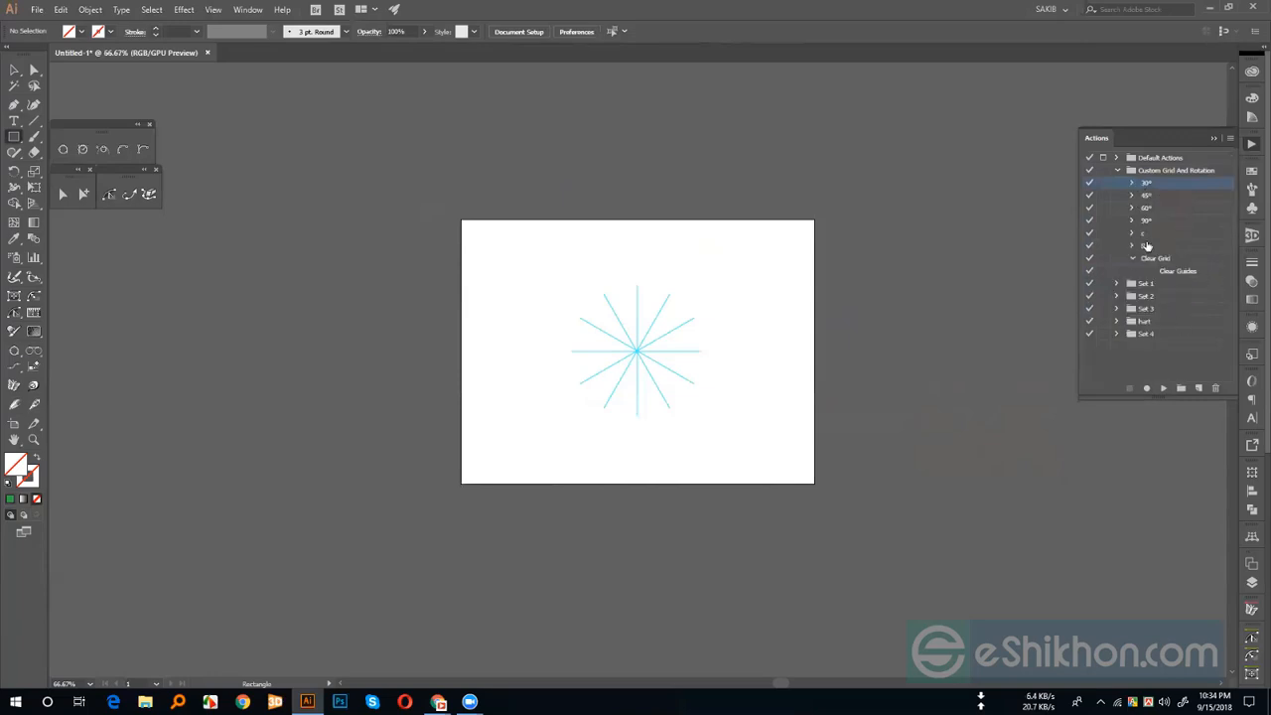
click(1143, 236)
click(1205, 248)
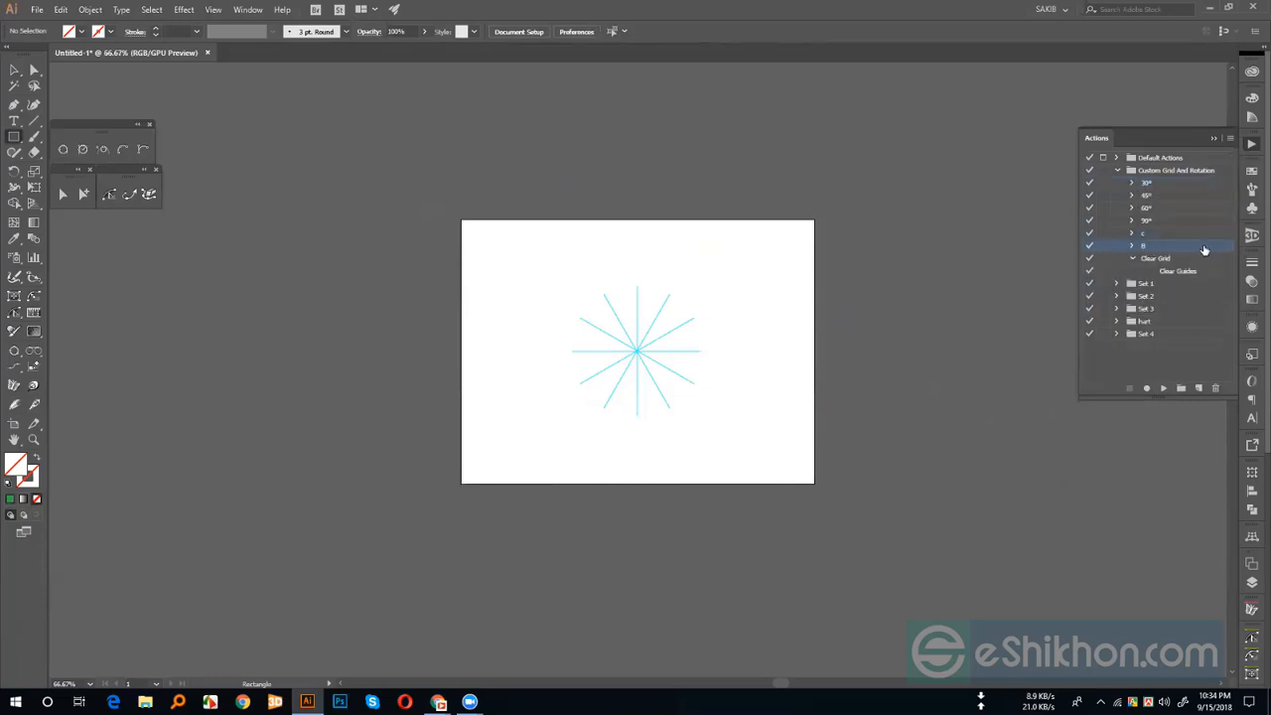
- Play the recorded action c from the Custom Grid And Rotation set to create a ring of leaf shapes around the guide centre
click(1152, 235)
click(1163, 389)
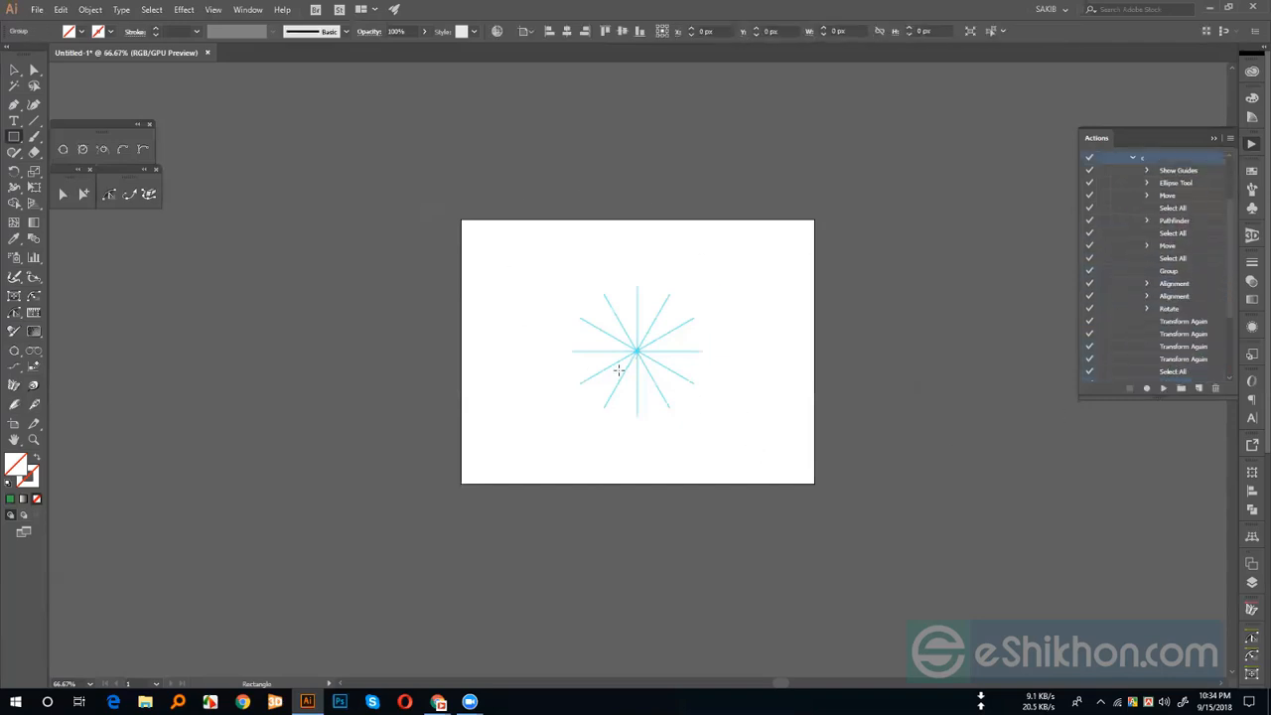
scroll(613, 374, up, 7)
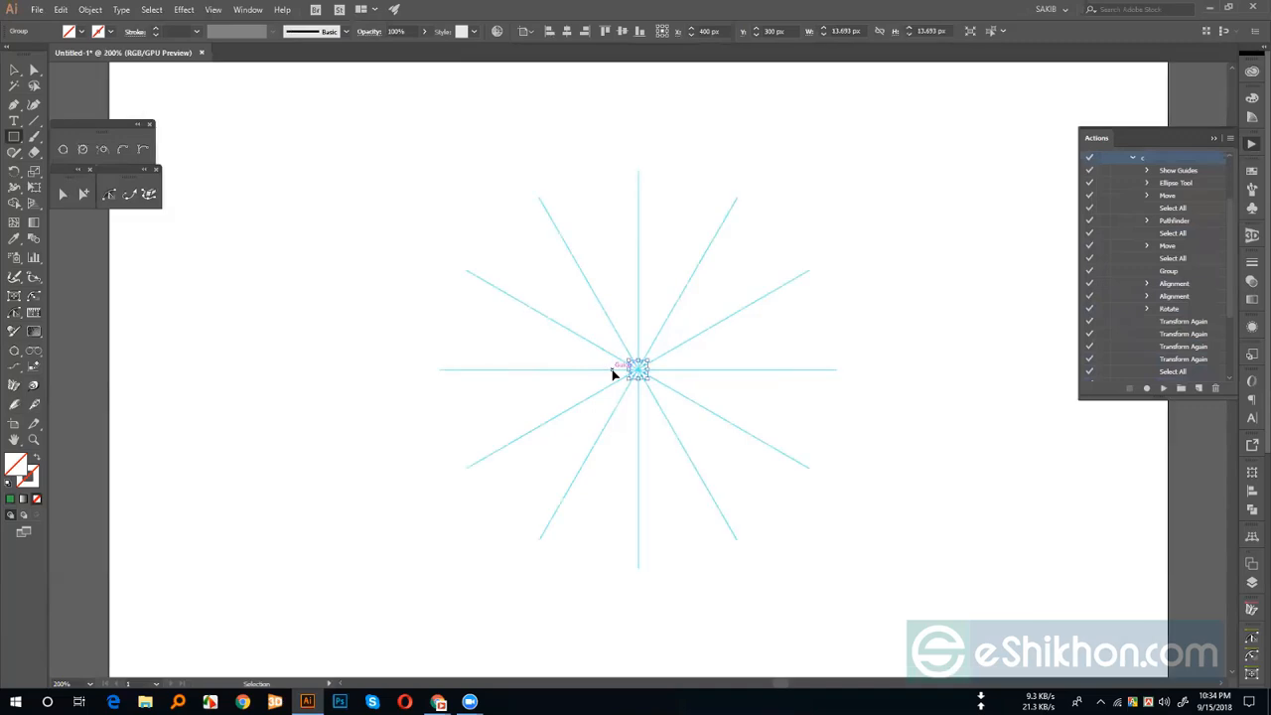
key(ctrl+plus)
key(ctrl+plus)
key(ctrl+plus)
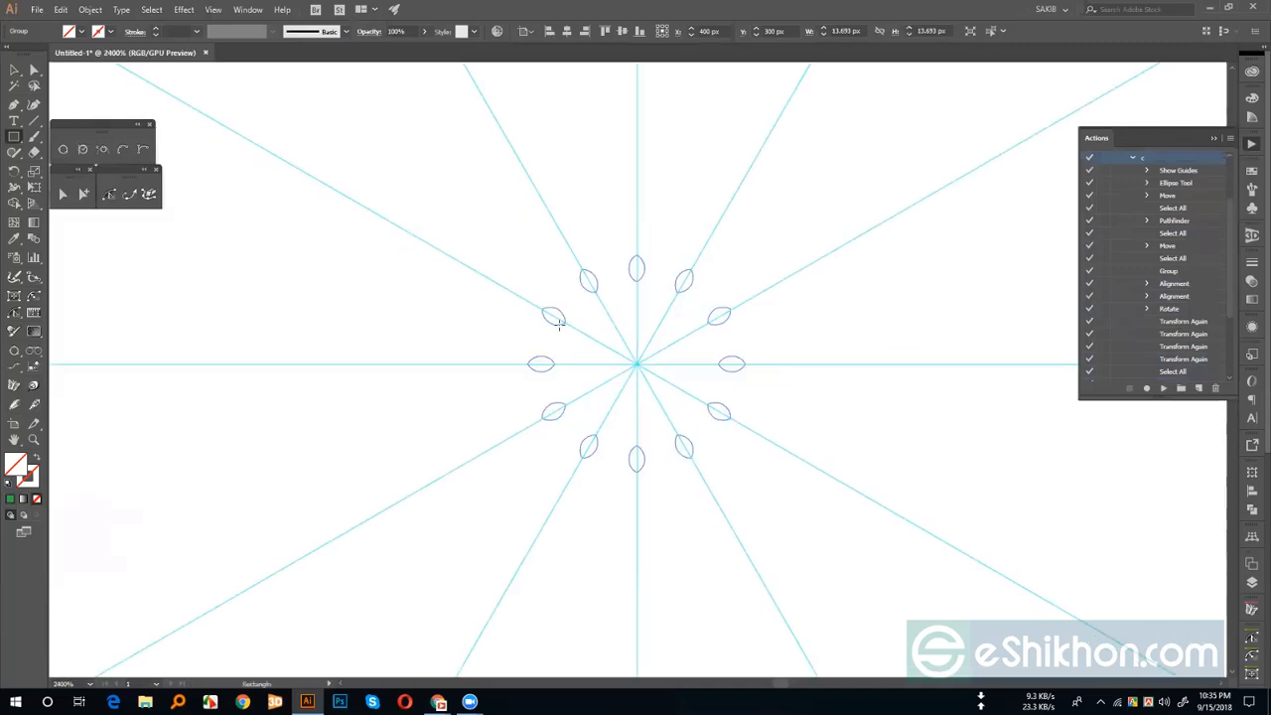
- Fill the leaf ring with solid green #39b54a and deselect it
click(11, 499)
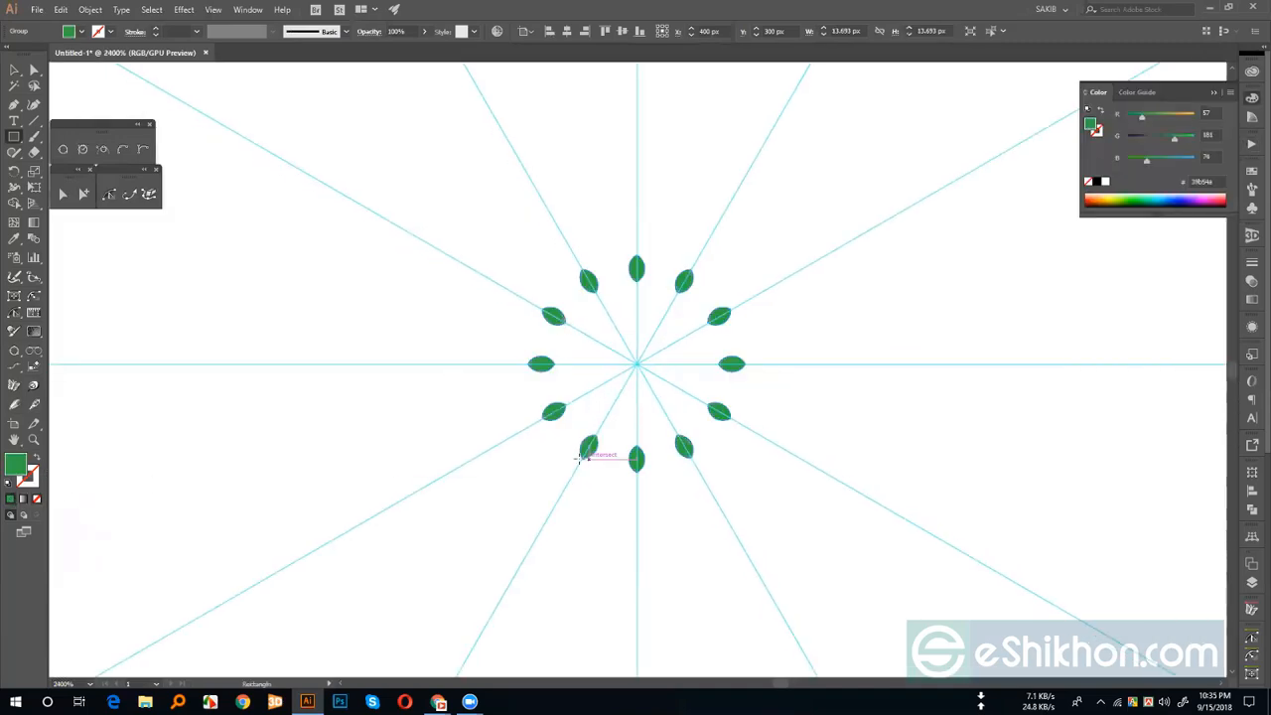
click(14, 69)
click(599, 405)
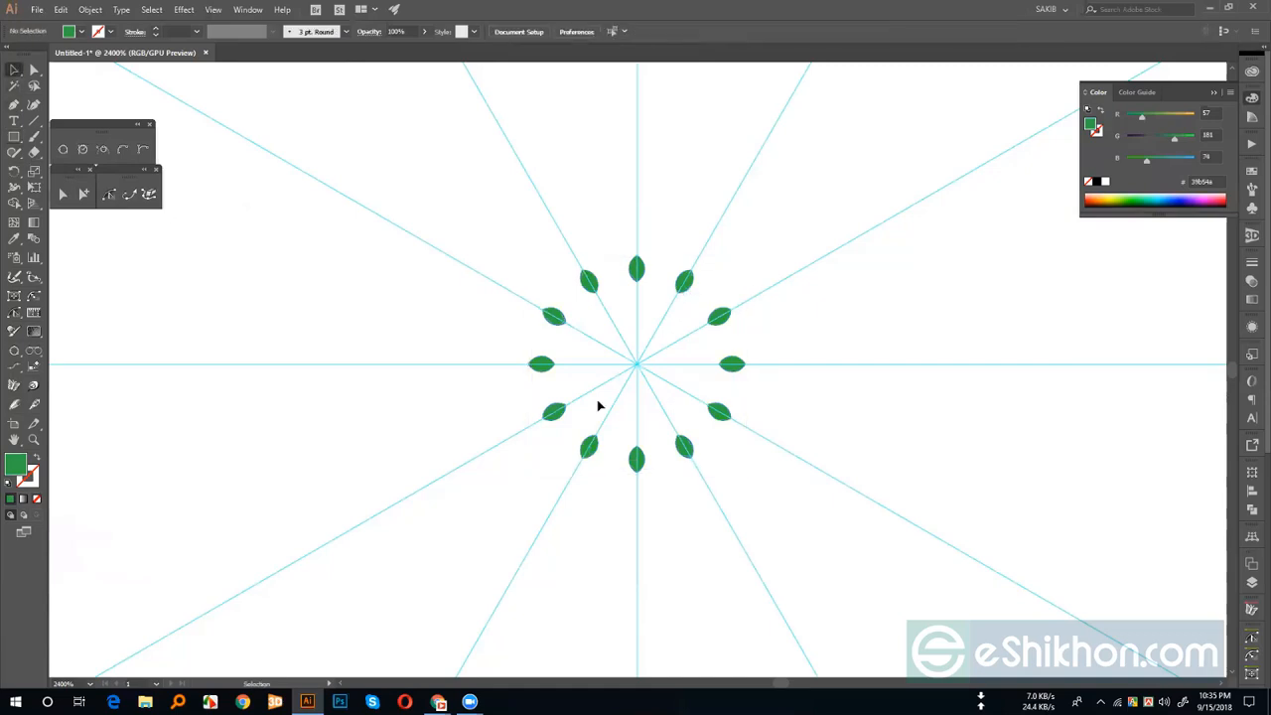
- Try to play the recorded action B while the green leaf ring is still present, and select the generated artwork
click(640, 276)
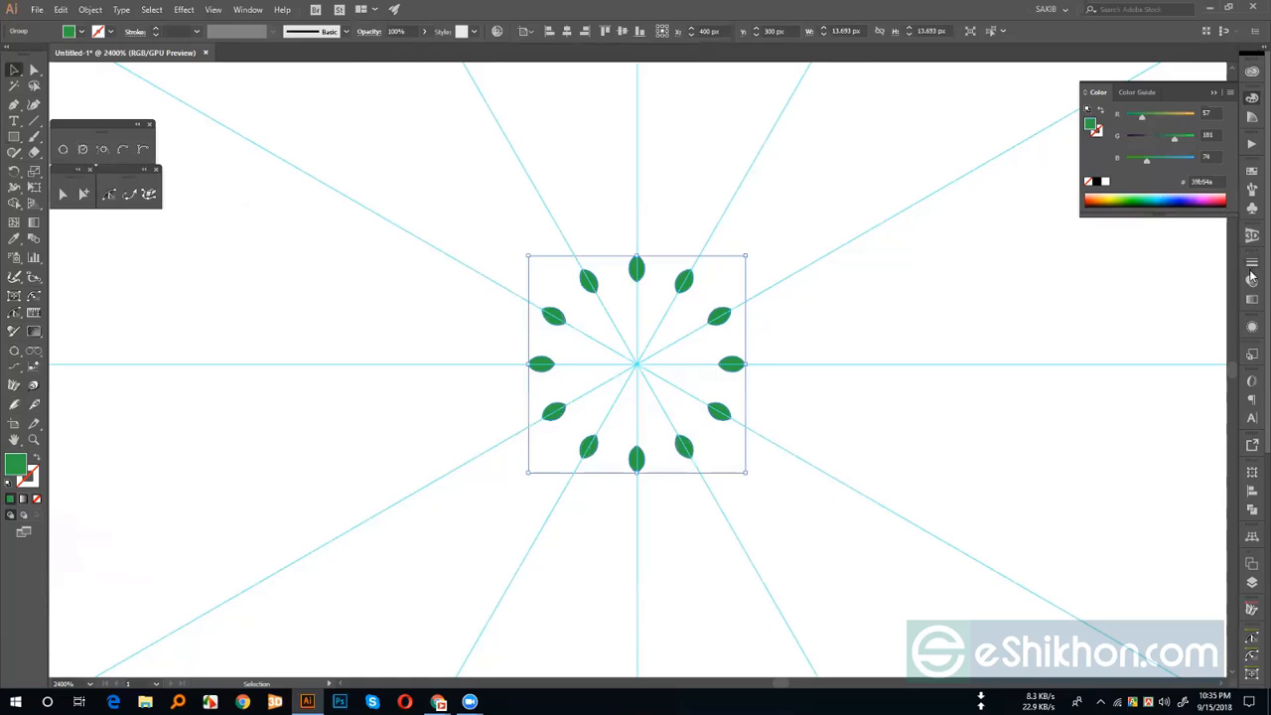
click(1251, 146)
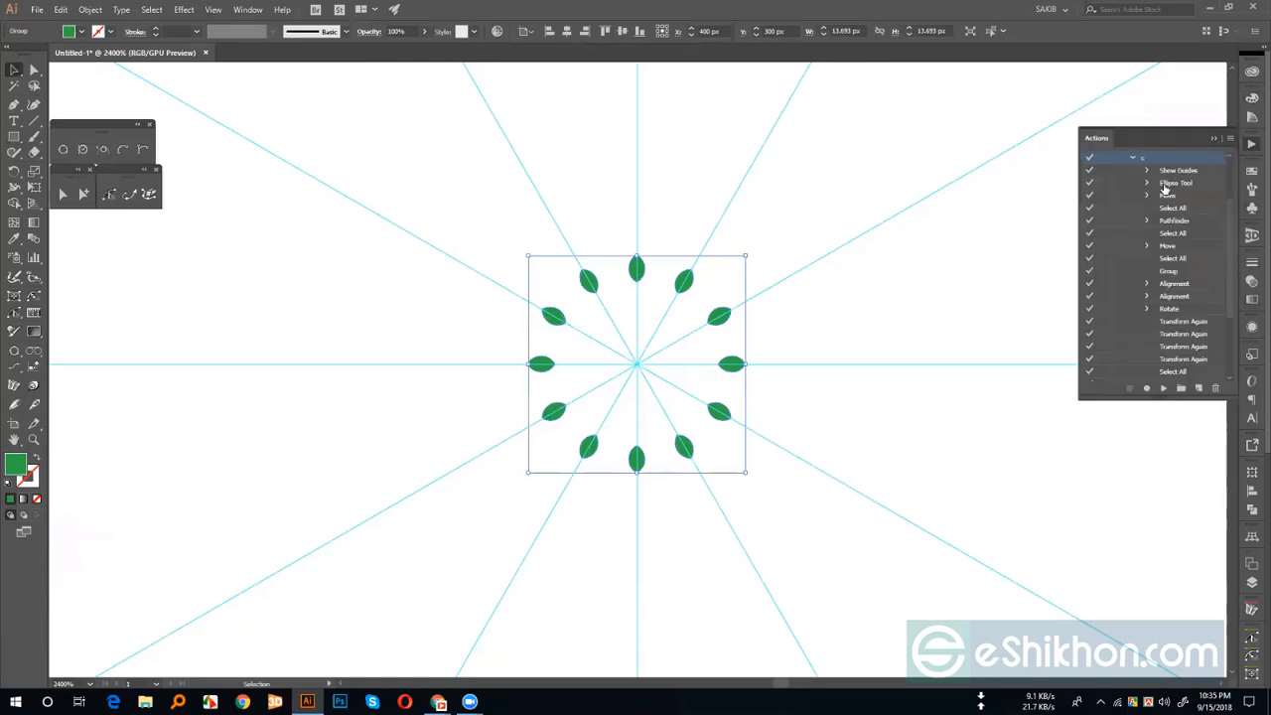
click(1137, 161)
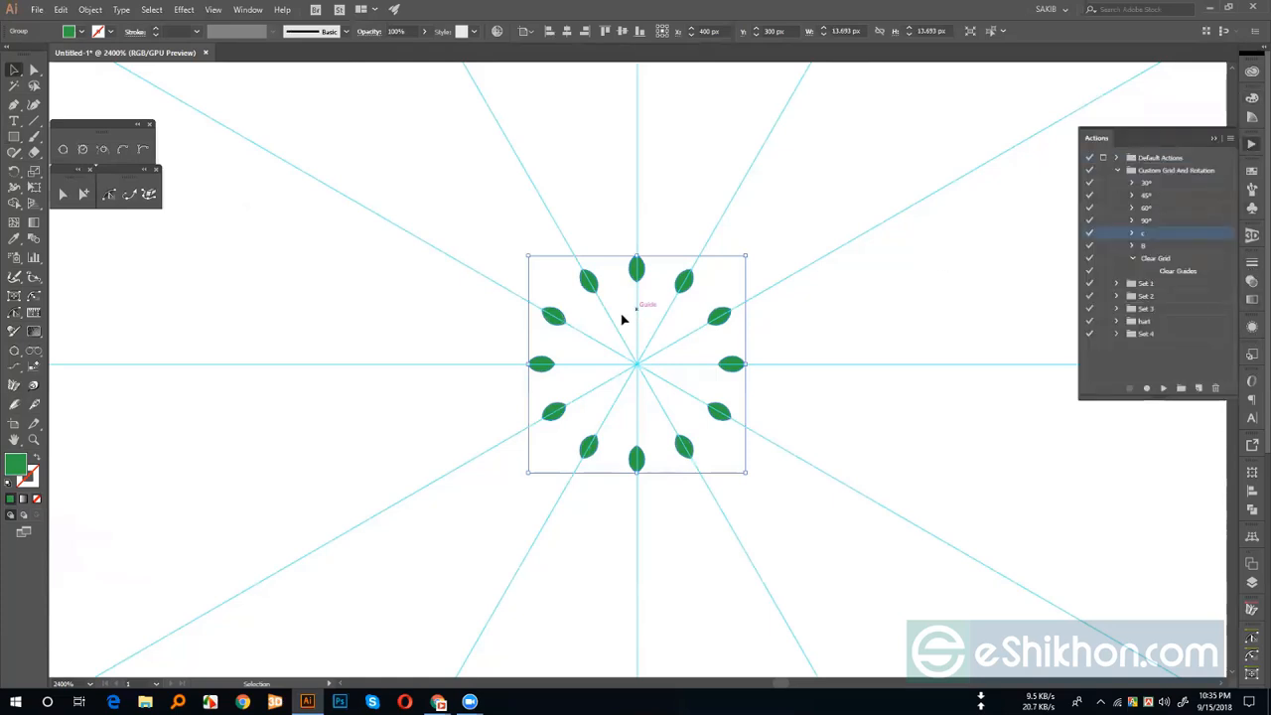
click(1135, 244)
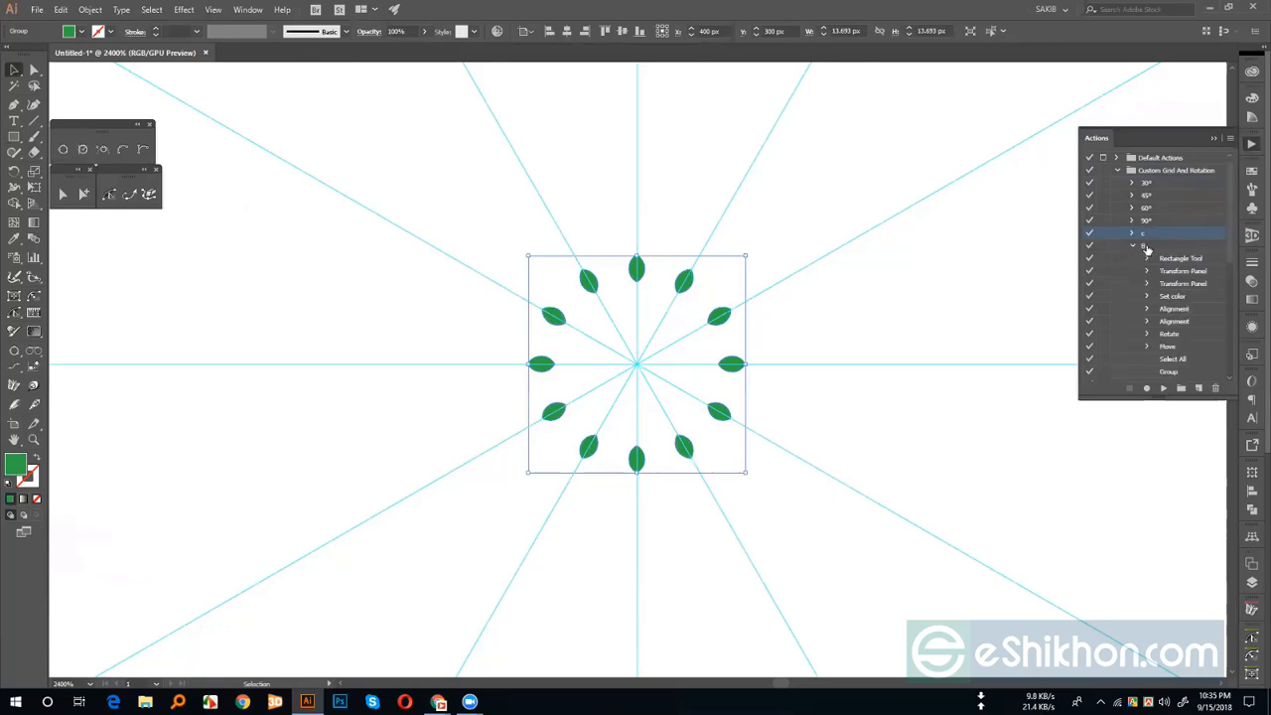
click(1146, 246)
click(1165, 389)
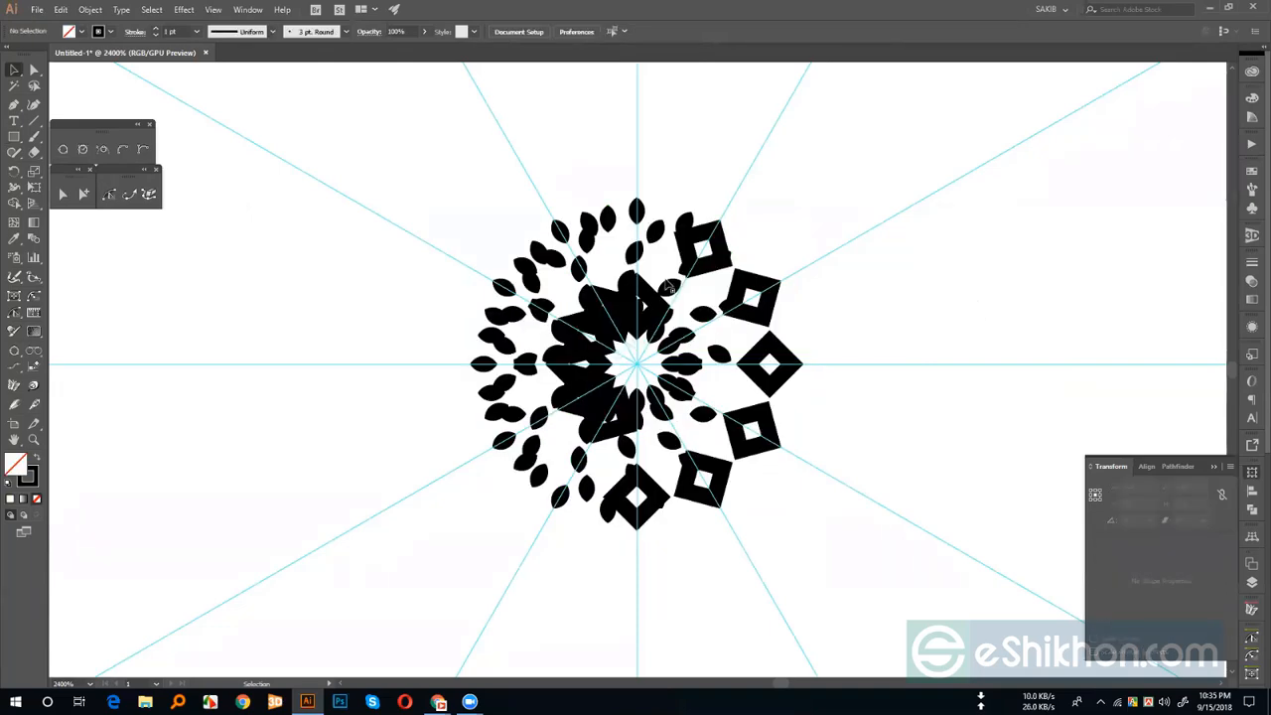
click(747, 296)
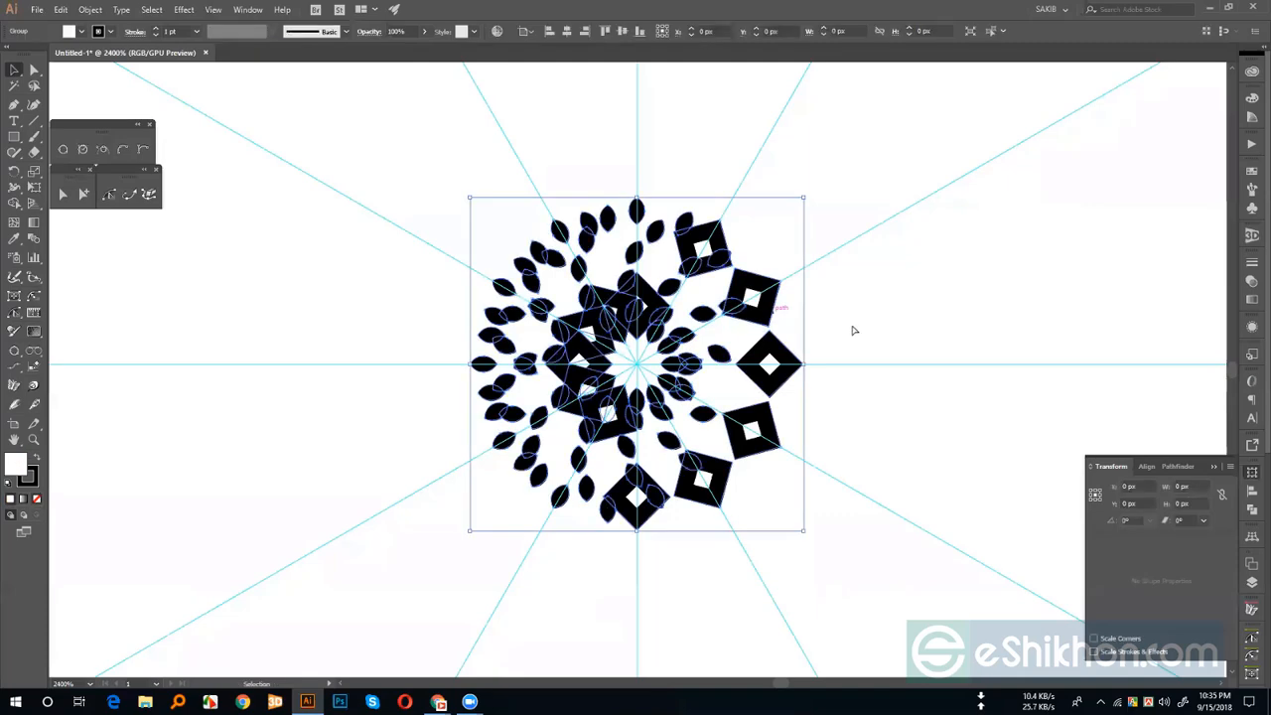
- Undo the operations of action B back to the leaf ring alone
key(ctrl+z)
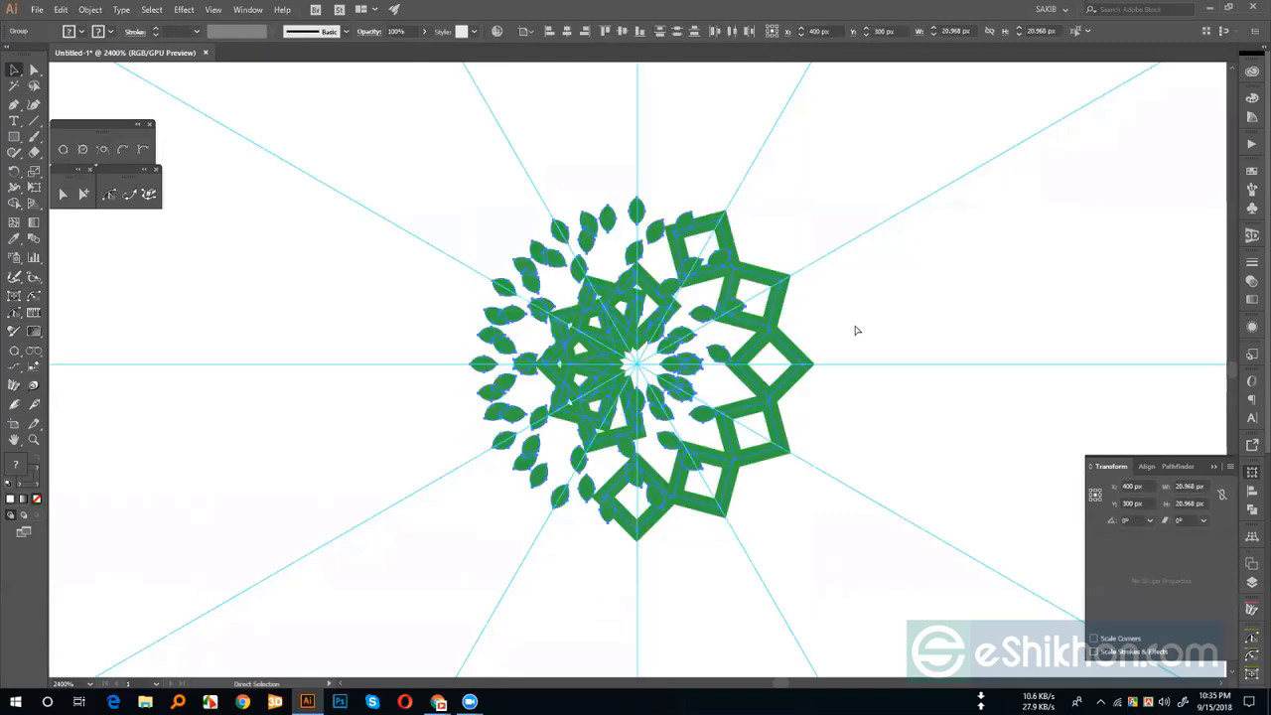
key(ctrl+z)
key(ctrl+z)
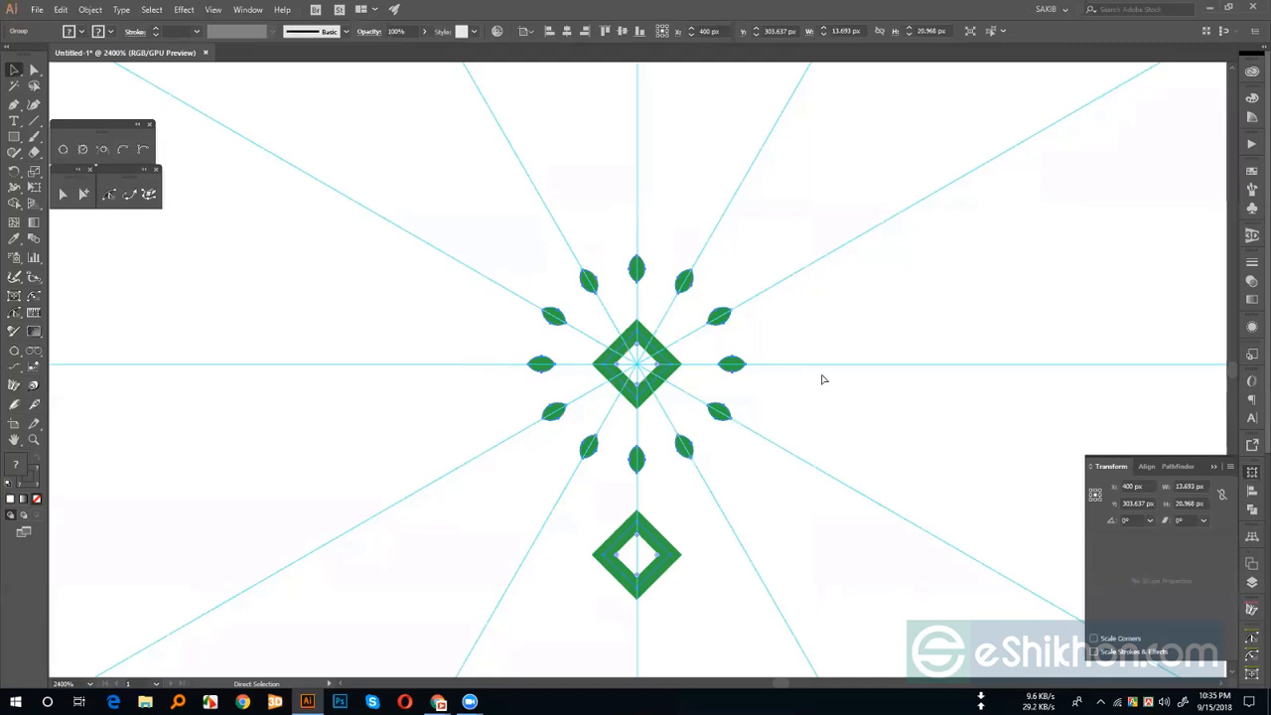
key(ctrl+z)
key(ctrl+z)
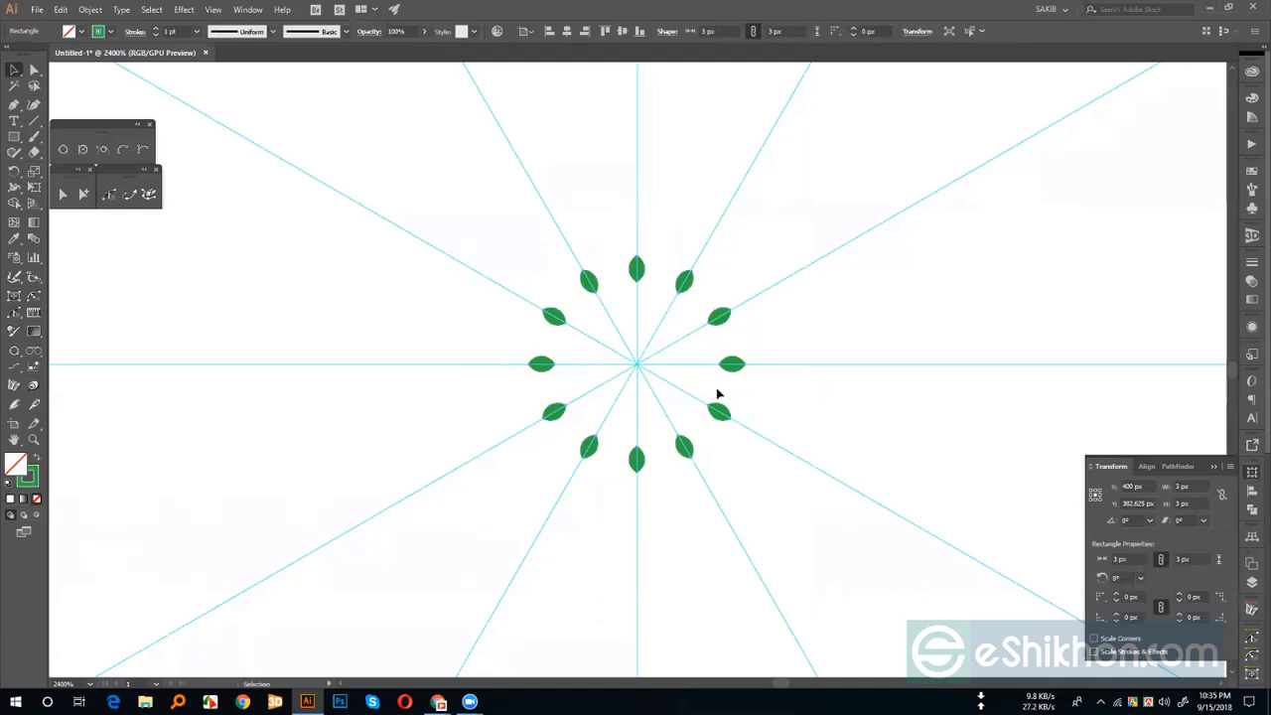
- Select the green leaf ring and hide it
click(550, 406)
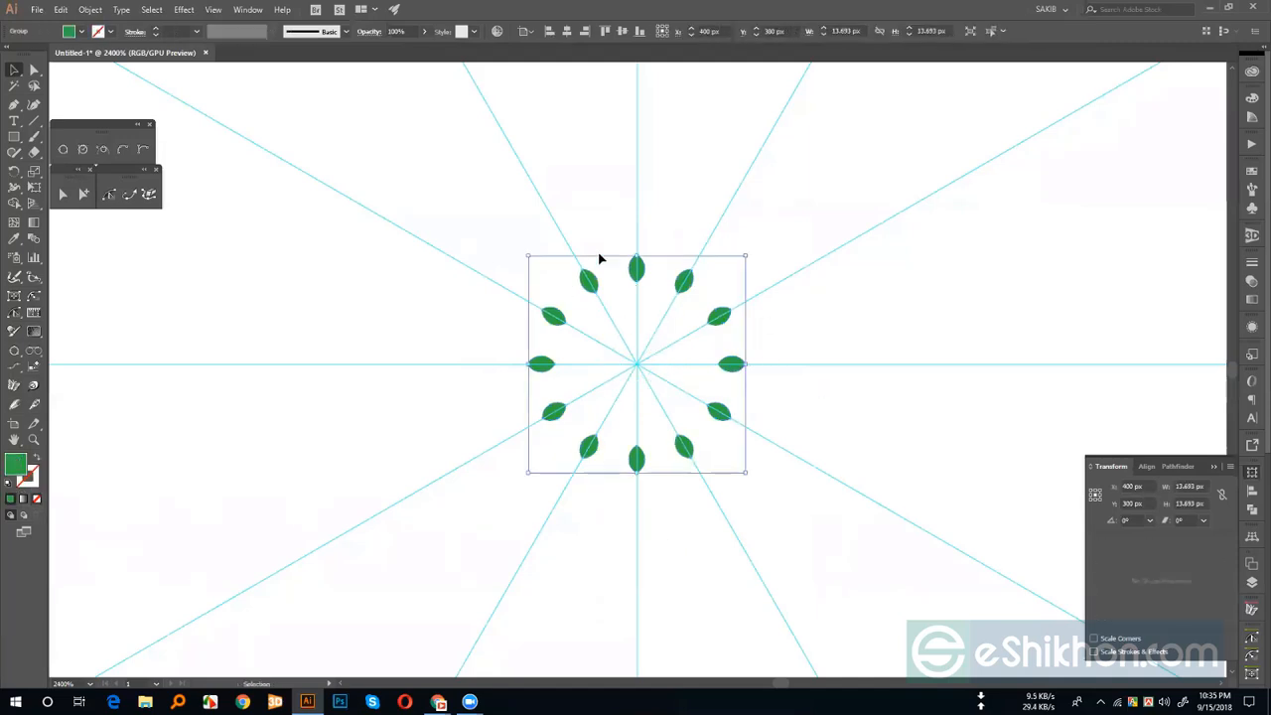
key(a)
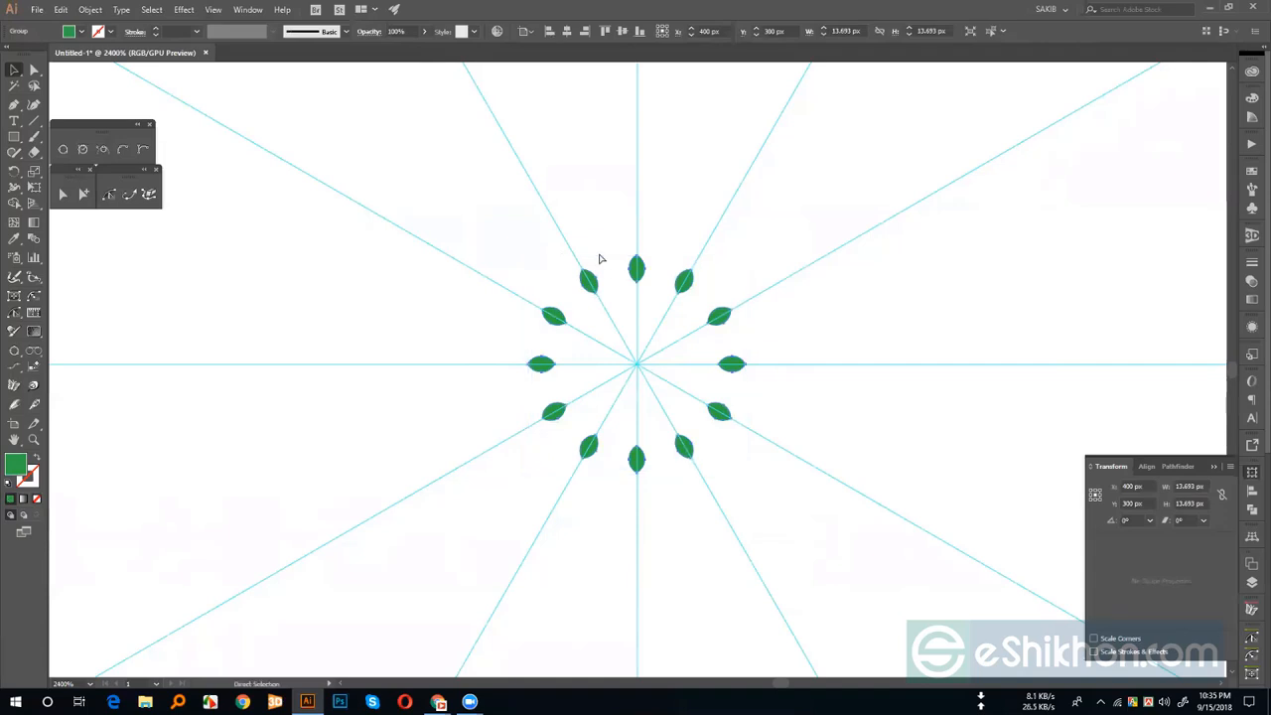
key(Delete)
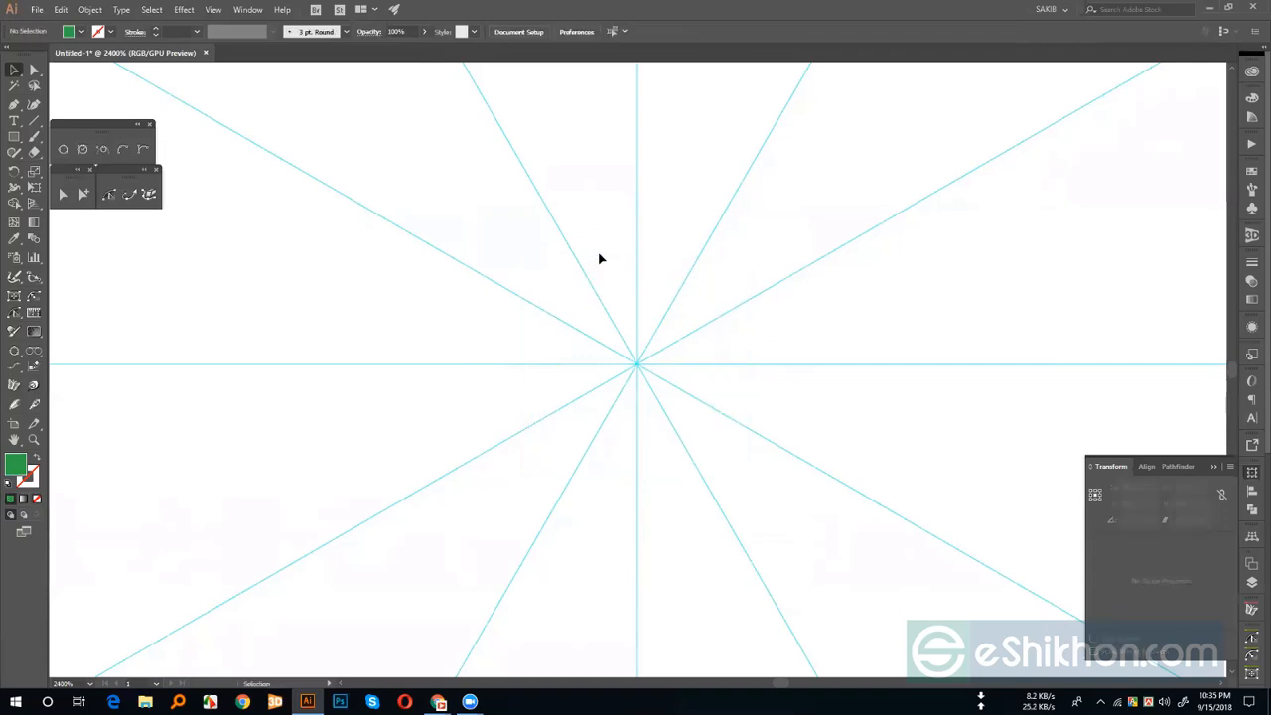
- Try playing action B on the emptied artboard, and delete the scattered squares it generates
click(1251, 144)
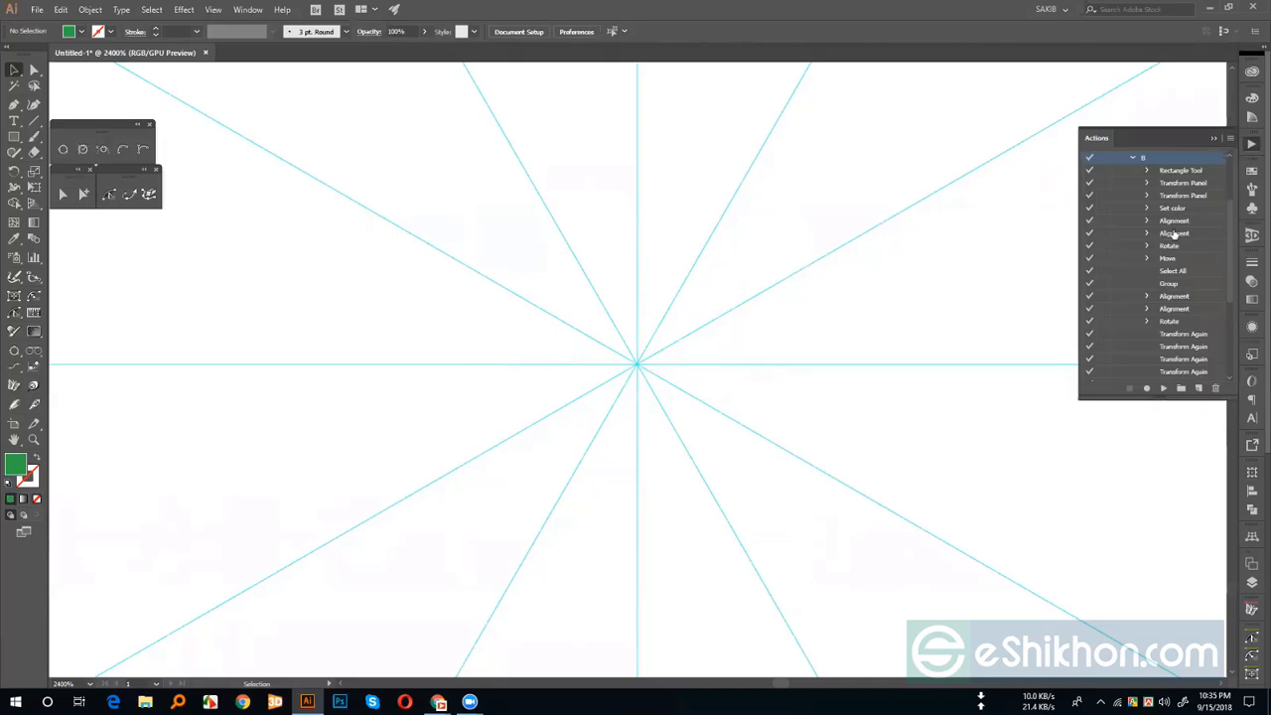
click(1133, 157)
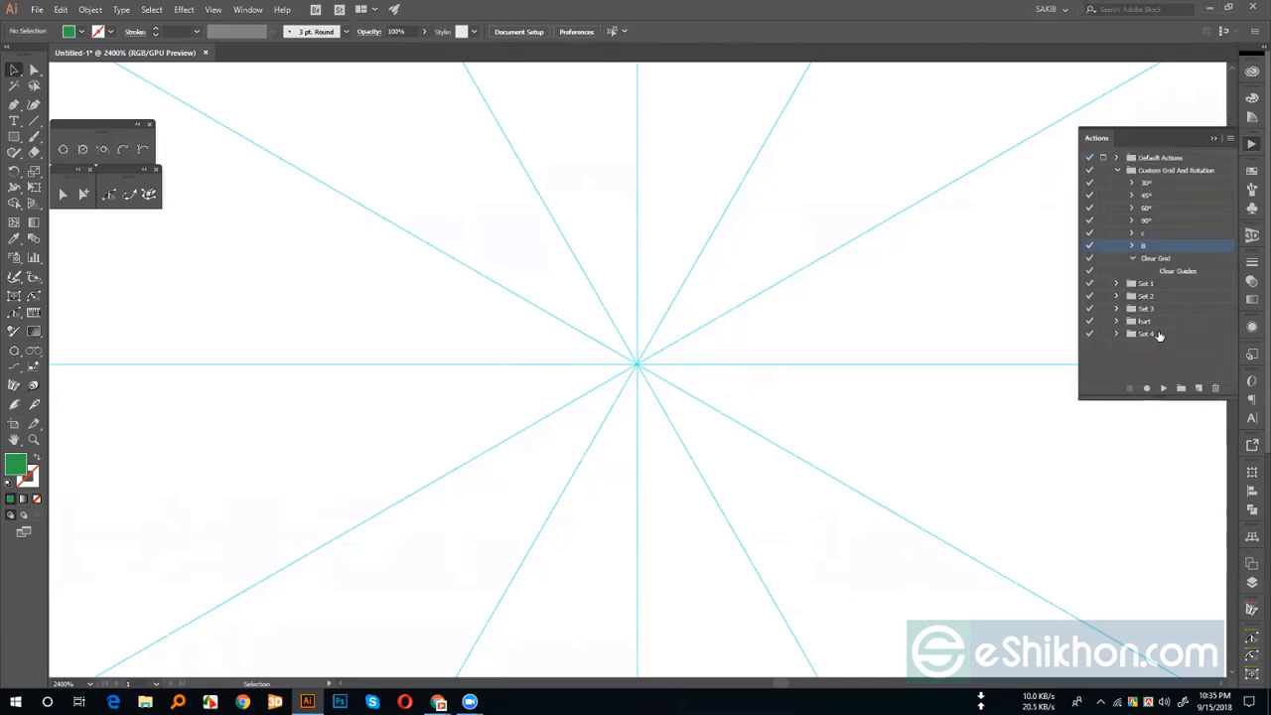
click(1165, 389)
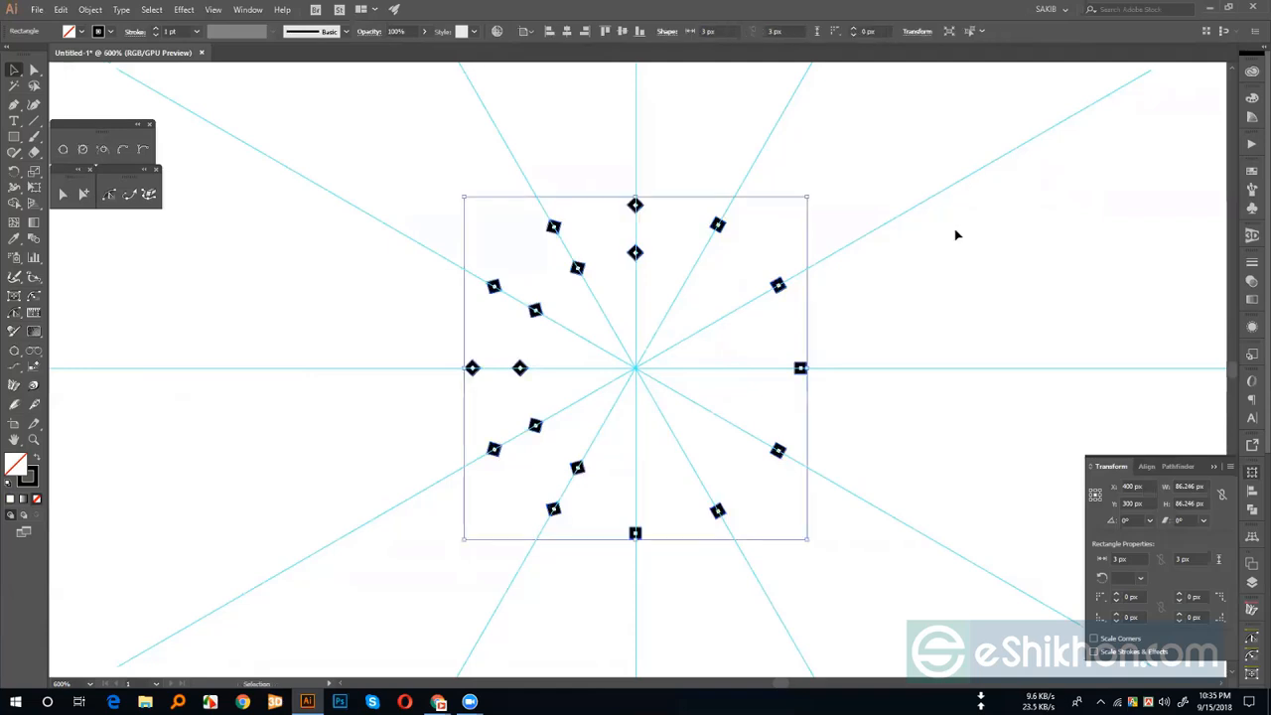
drag(374, 171, 881, 600)
key(Delete)
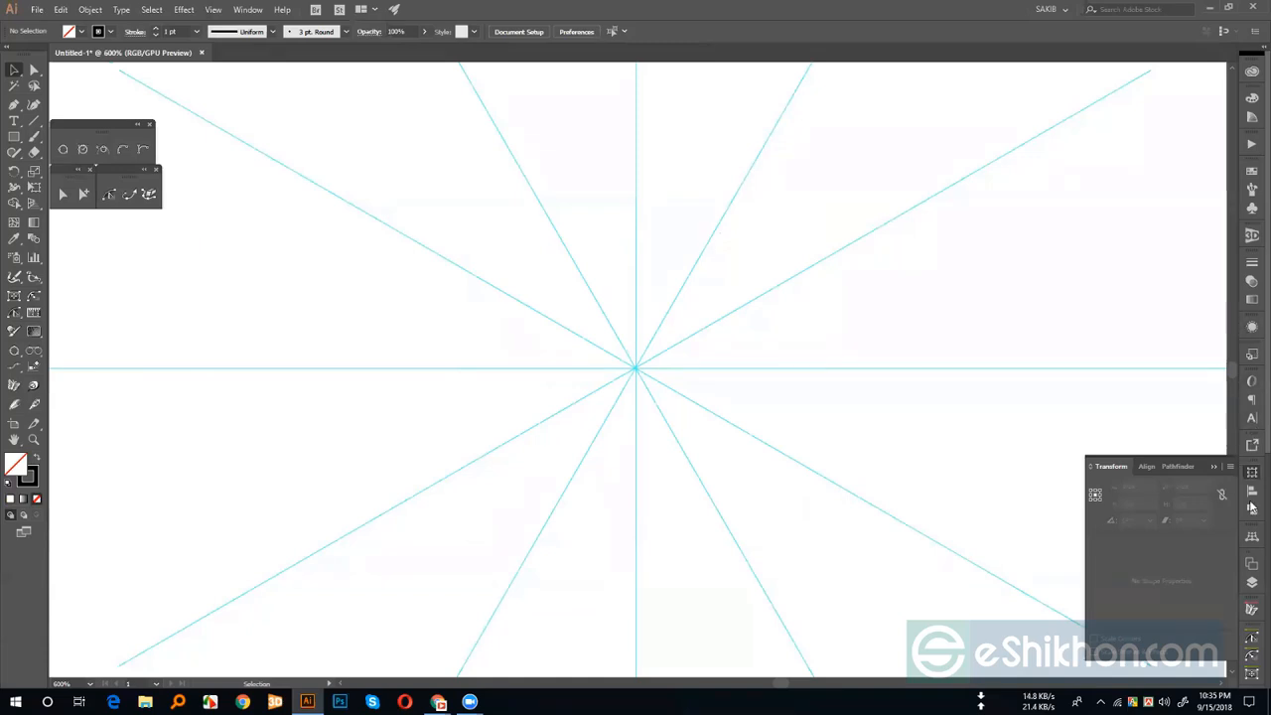
- Make sure the alignment reference is Align to Artboard
click(1147, 466)
click(1224, 574)
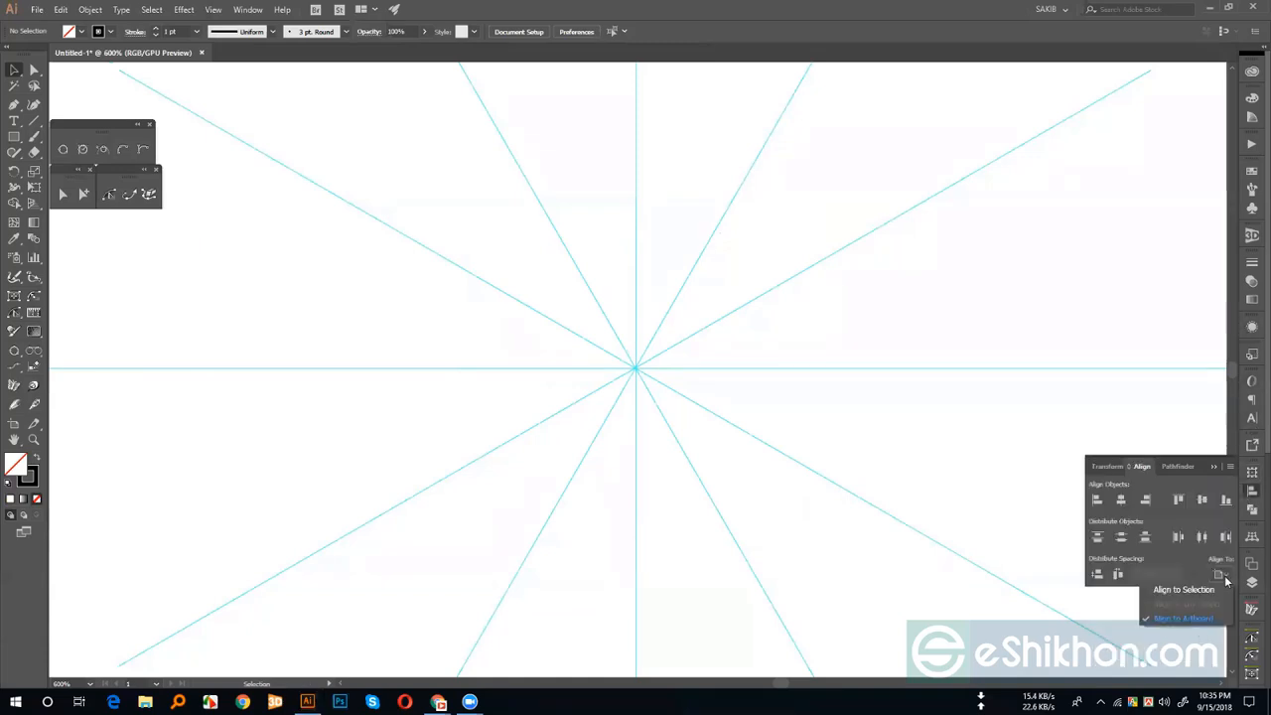
click(1250, 357)
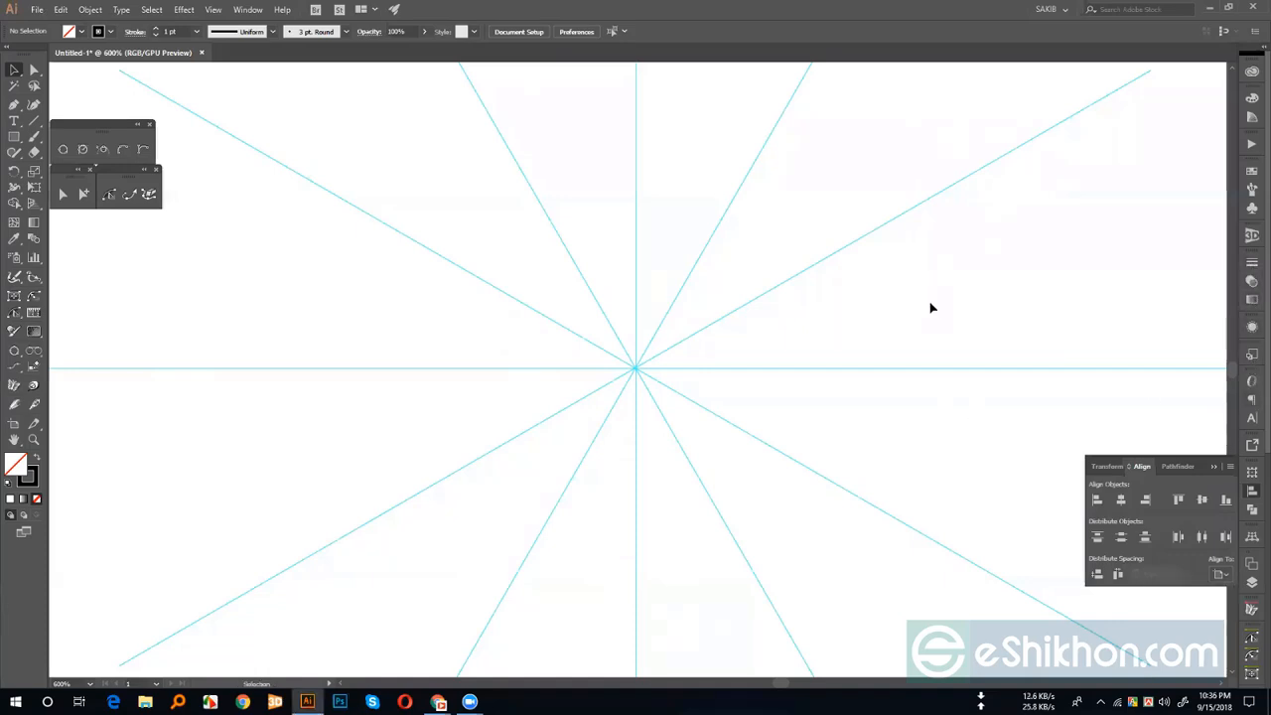
- Play action B again to create the diamond ring and enlarge it from its centre to about 38 px wide
click(1252, 144)
click(1162, 390)
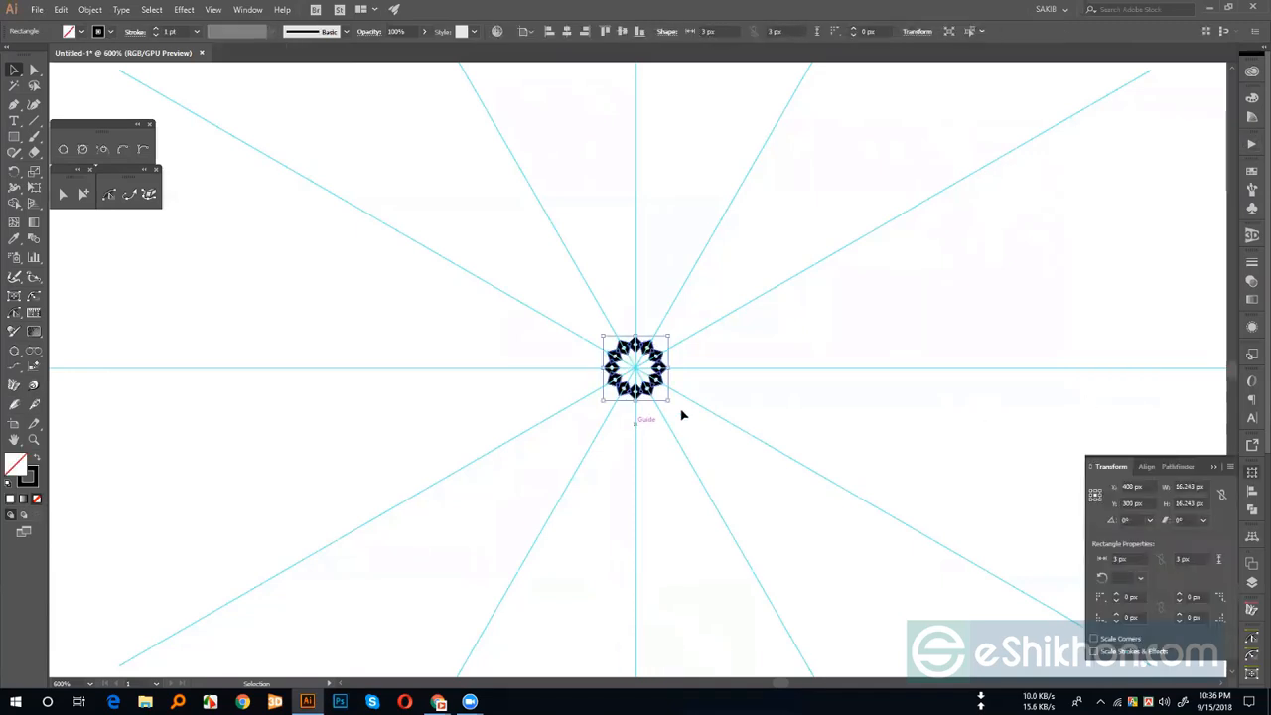
drag(666, 399, 715, 444)
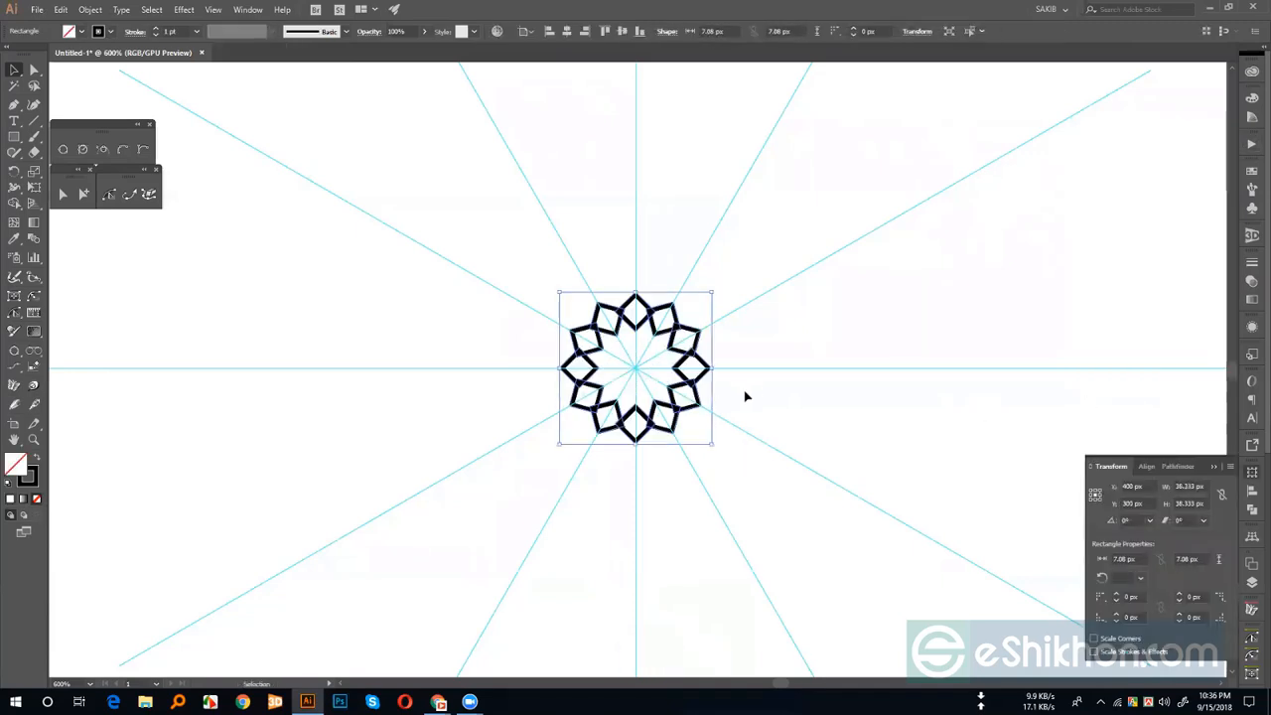
- Show the hidden leaf ring and enlarge it from its centre to about 32 px, placing the leaves inside the diamonds
key(a)
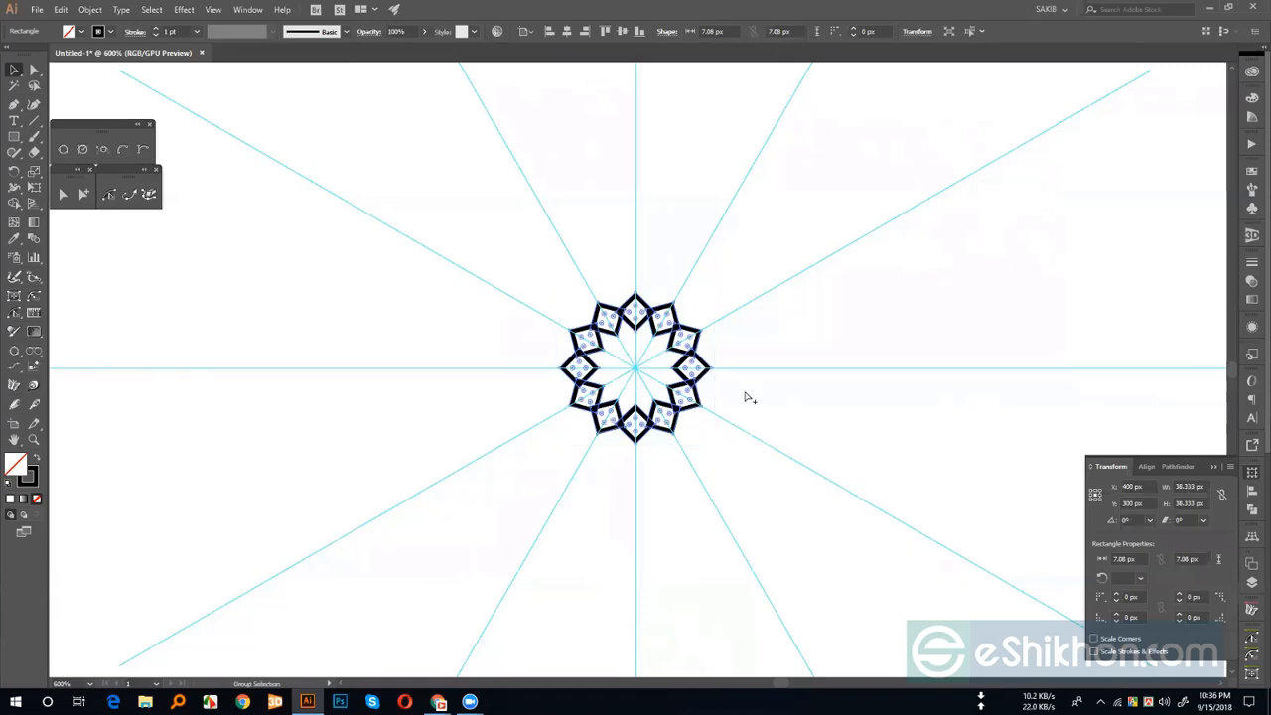
key(ctrl+alt+3)
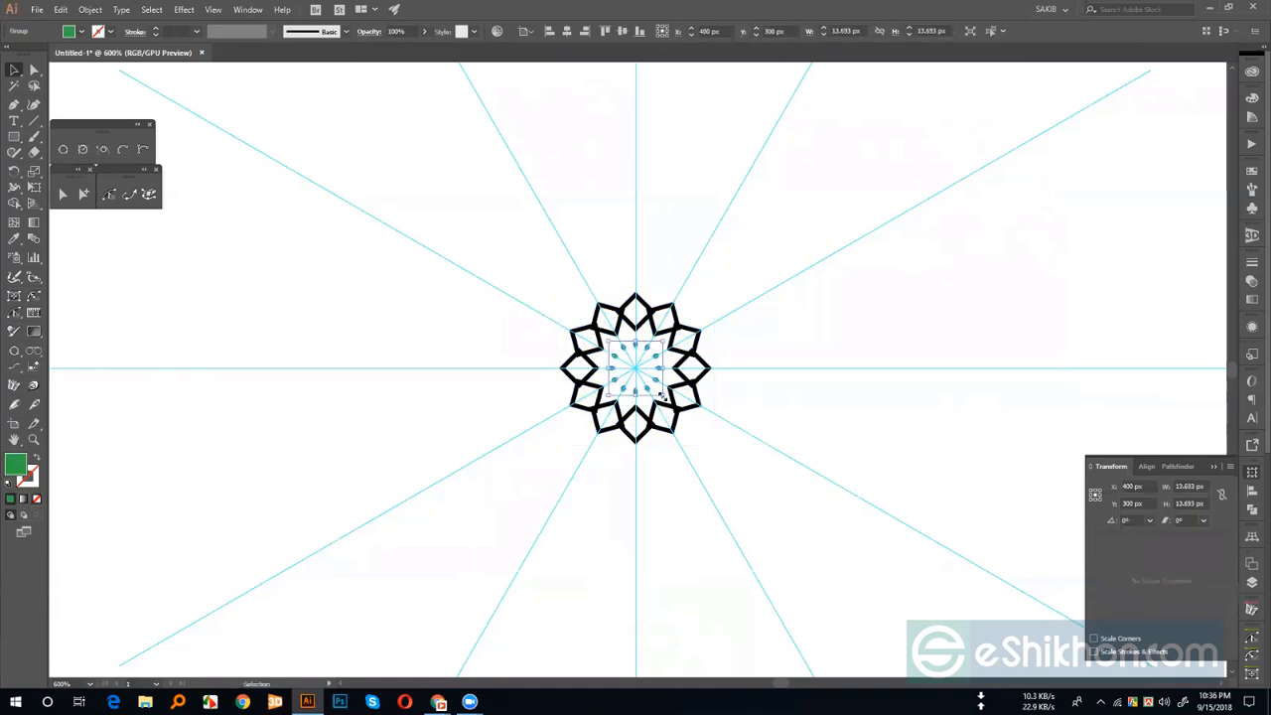
drag(662, 396, 699, 433)
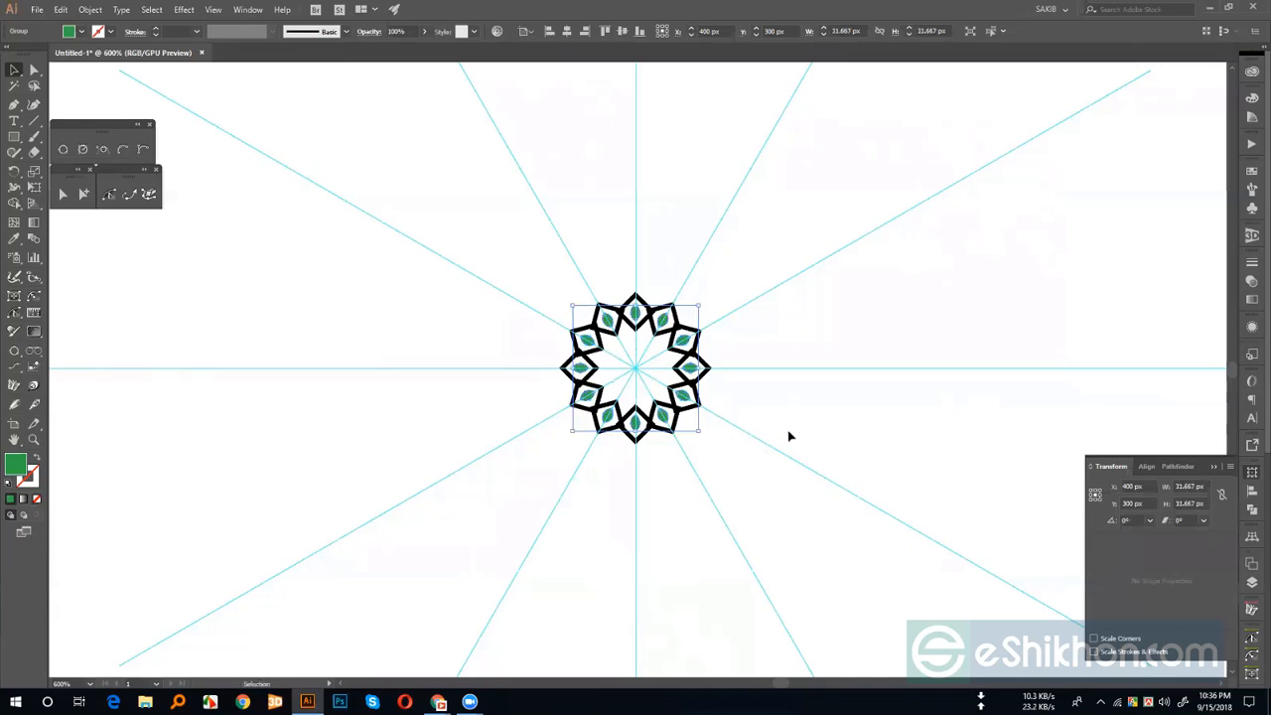
click(831, 467)
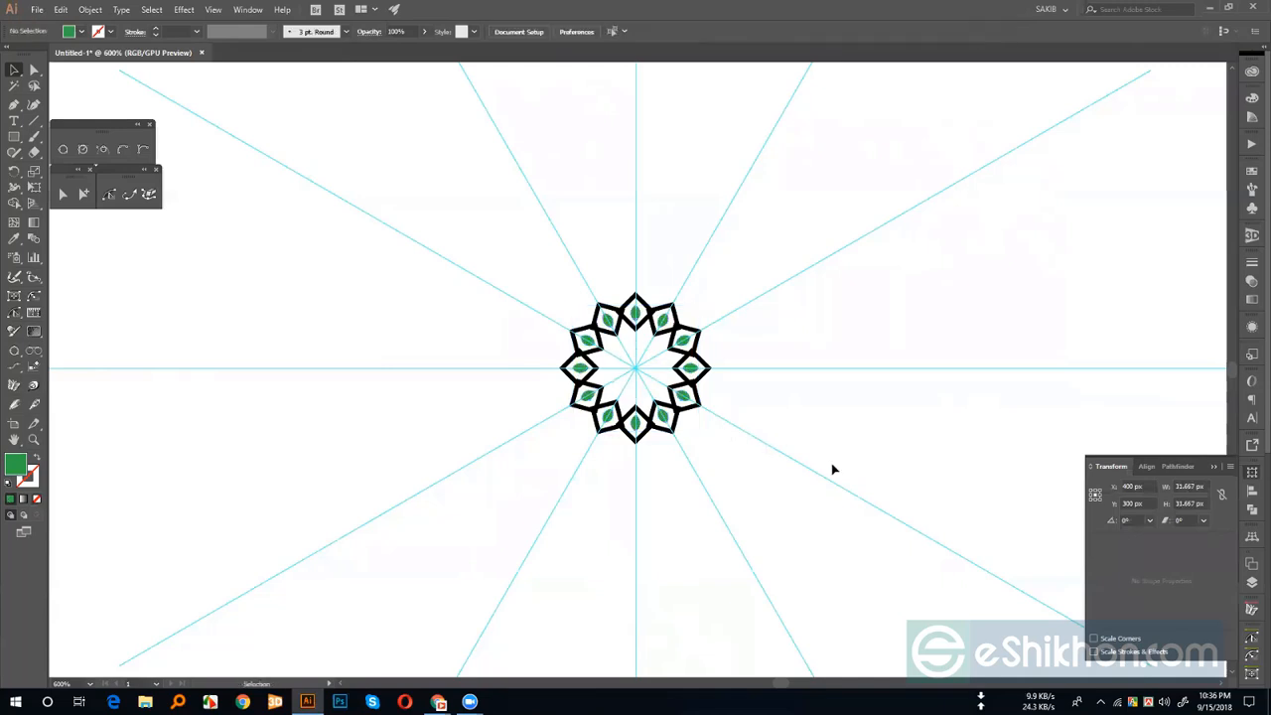
- Select the diamond ring together with the leaf ring and delete both from the artboard
click(705, 367)
key(ctrl+equal)
key(ctrl+equal)
key(ctrl+equal)
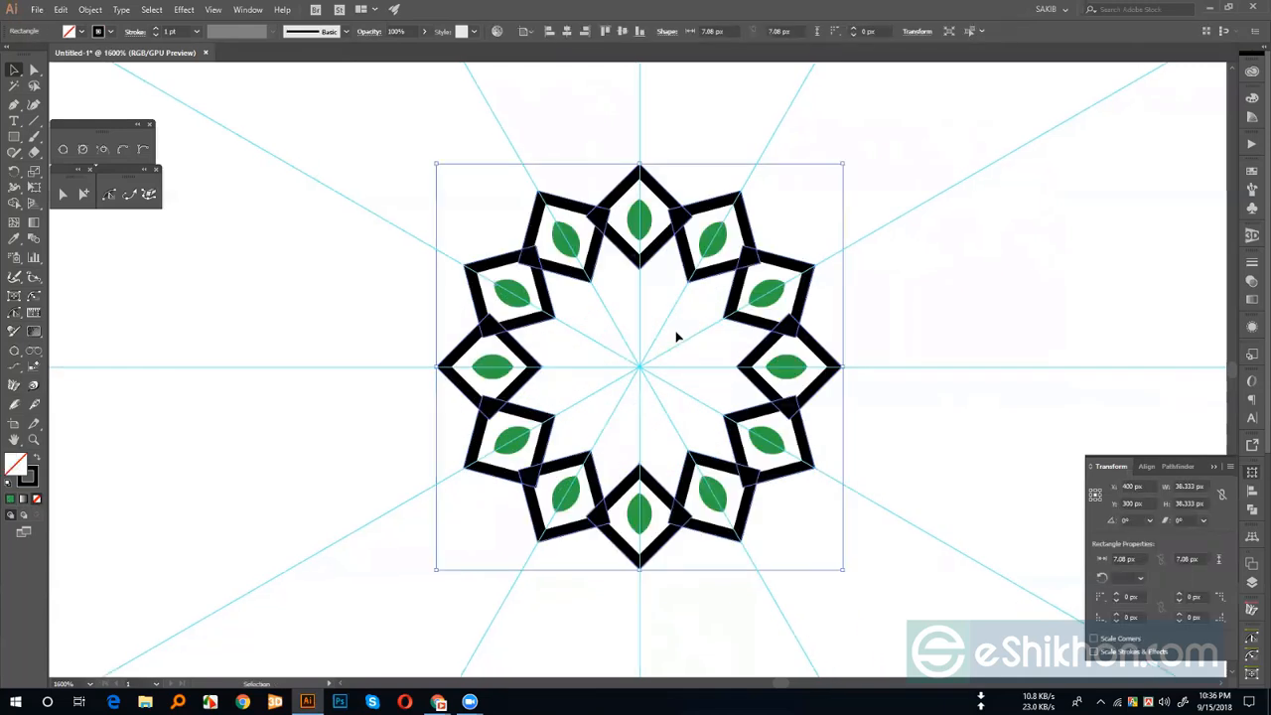
click(794, 455)
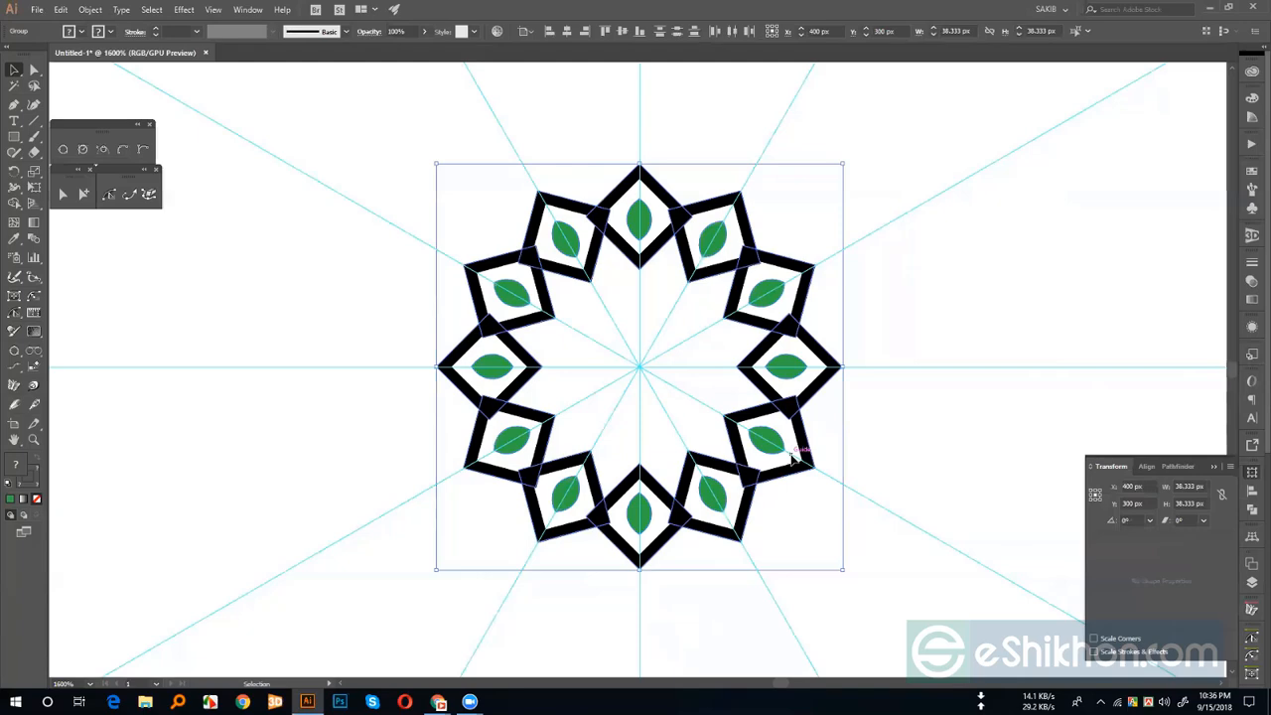
key(a)
key(v)
key(a)
key(ctrl+minus)
key(v)
key(ctrl+minus)
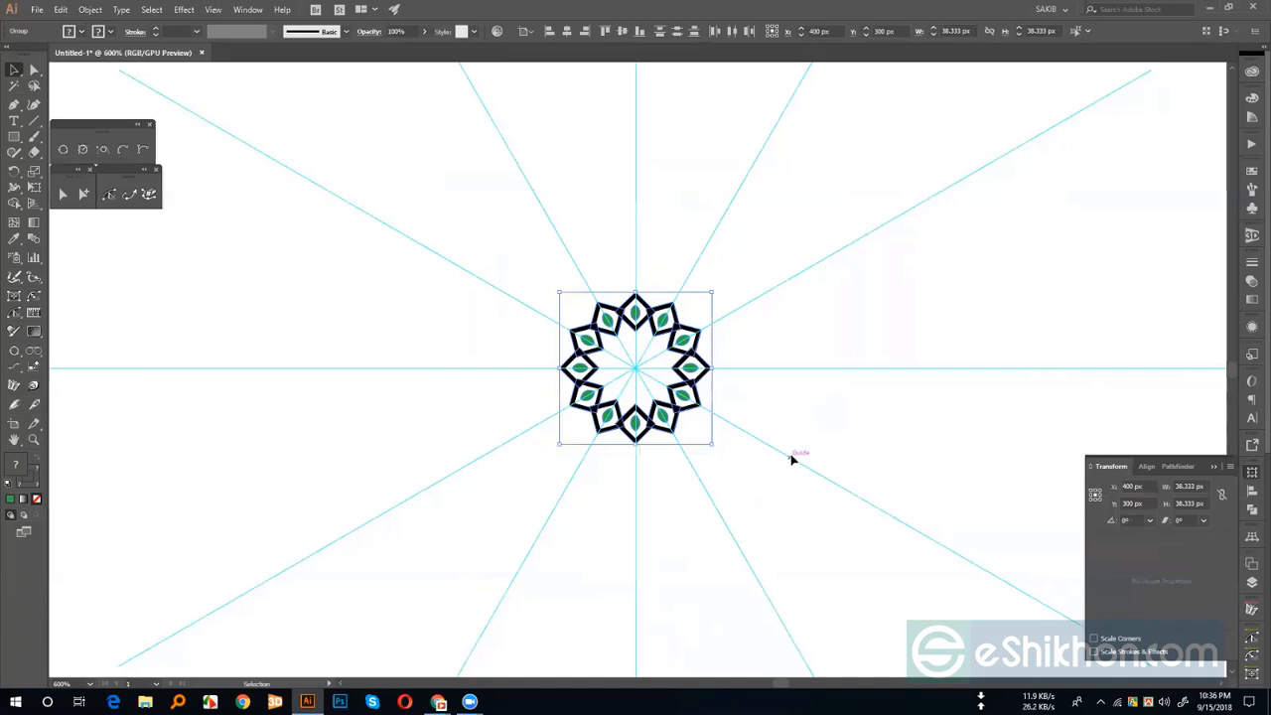
key(Delete)
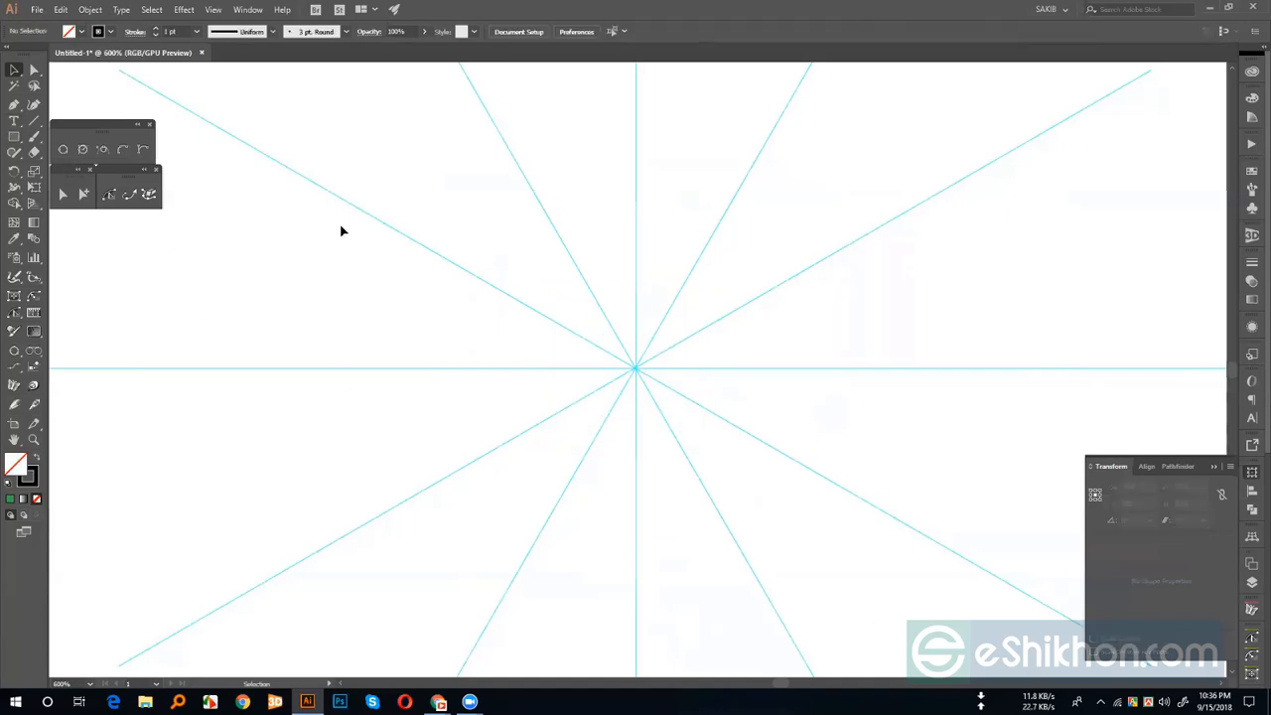
- Review the recorded settings of action B, including its rectangle, transform, colour, alignment, rotate and move entries
click(1252, 144)
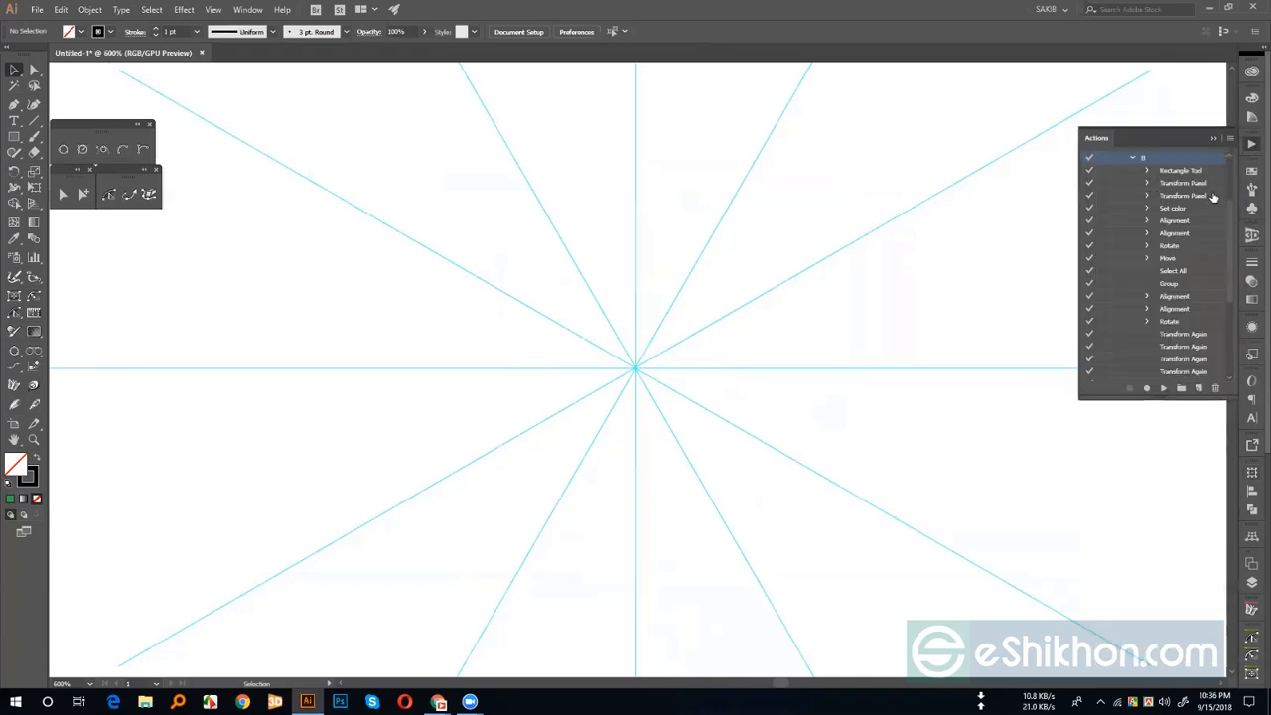
scroll(1233, 217, up, 1)
drag(1232, 212, 1211, 210)
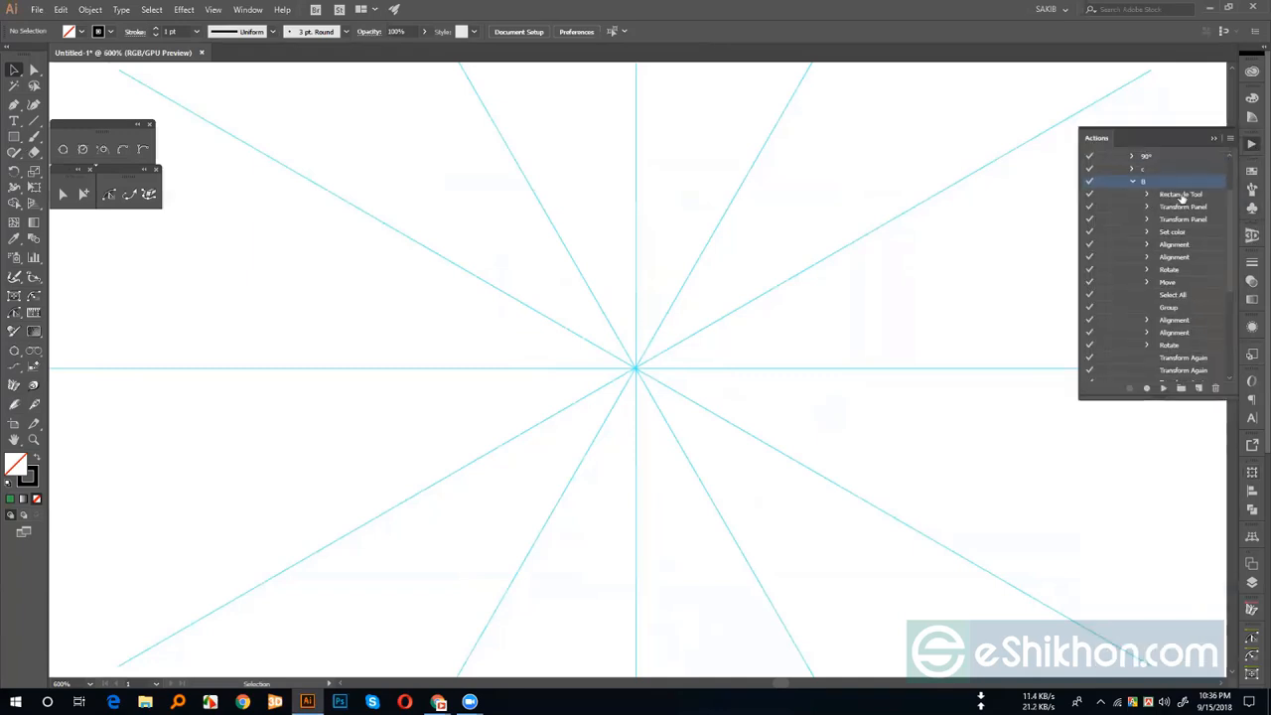
click(1146, 195)
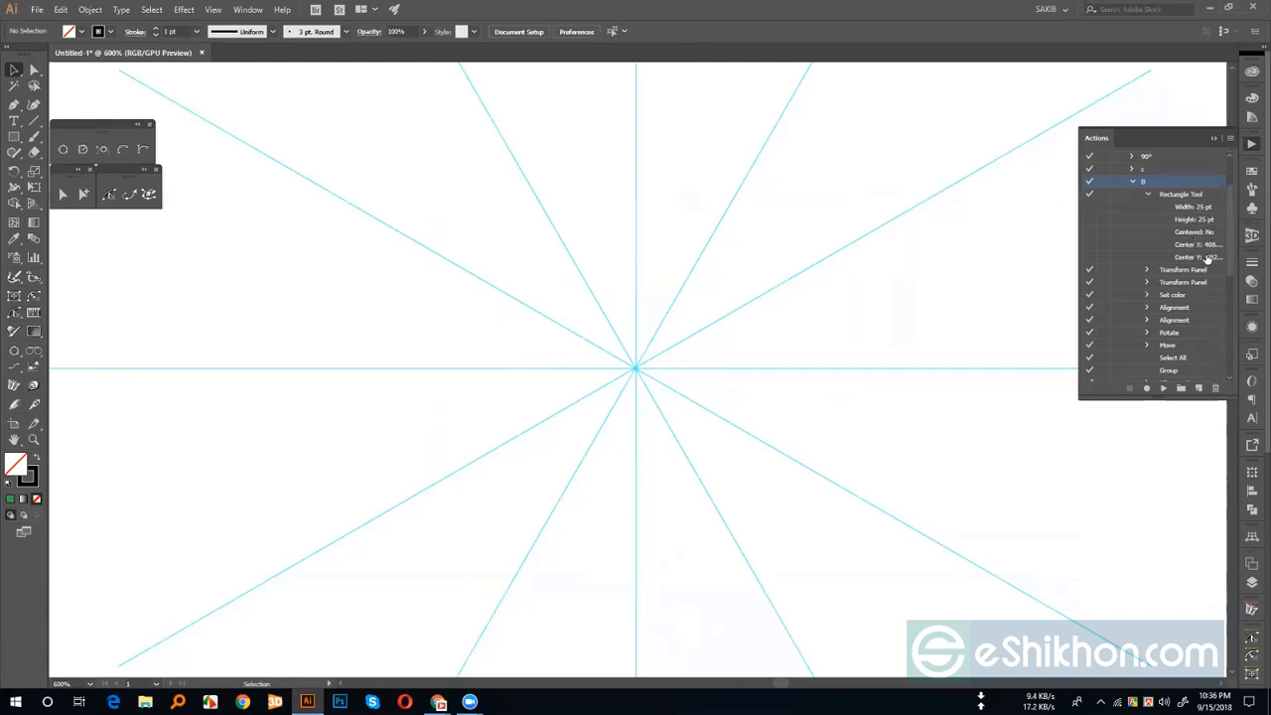
click(1148, 269)
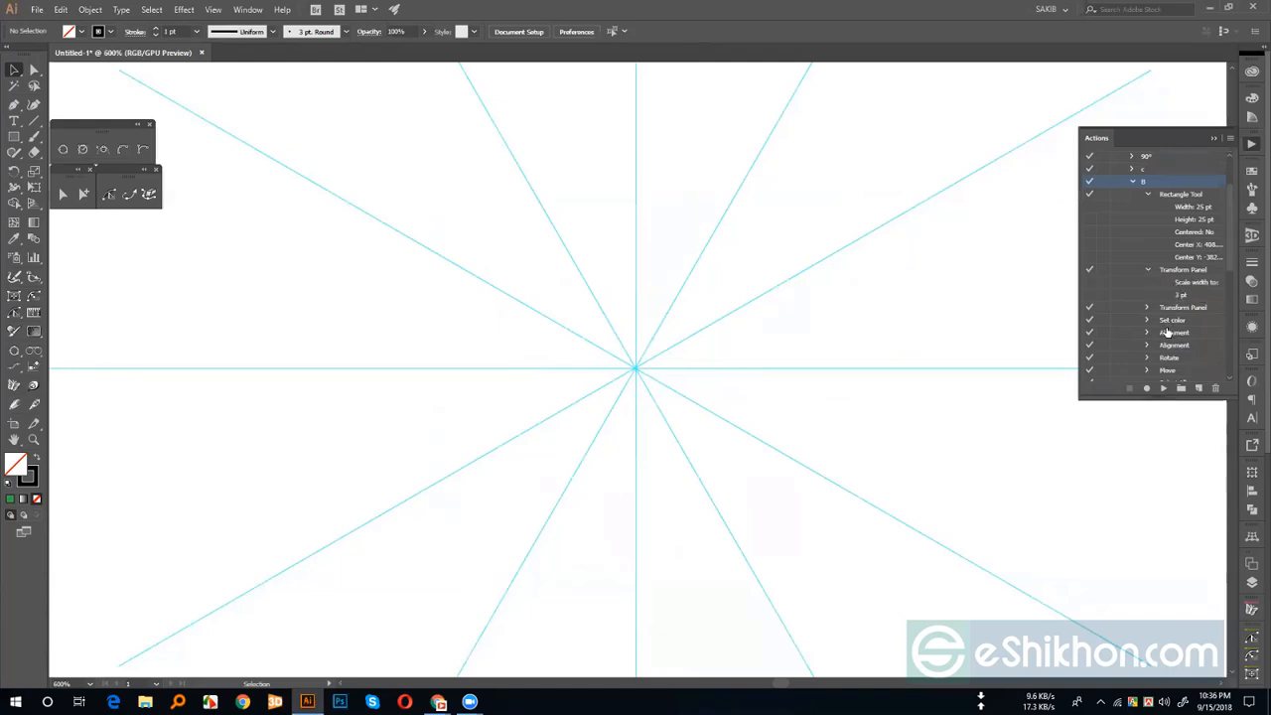
click(1149, 320)
drag(1236, 274, 1237, 304)
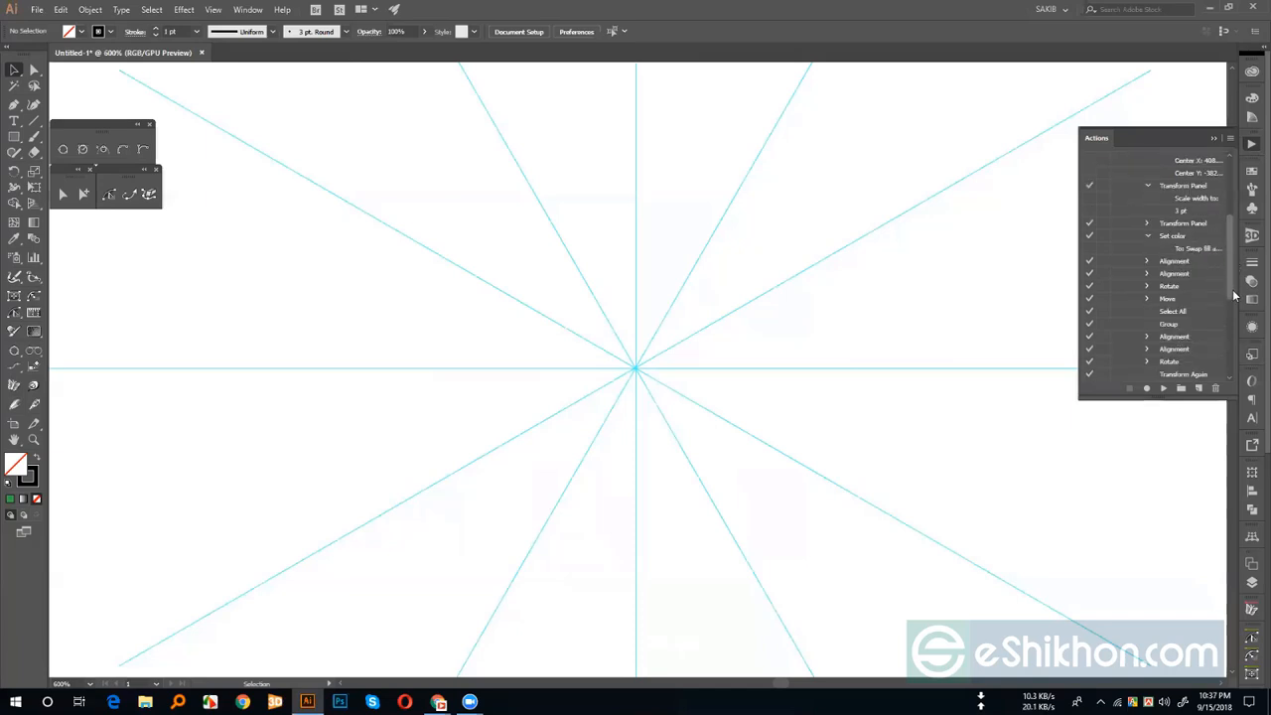
click(1148, 260)
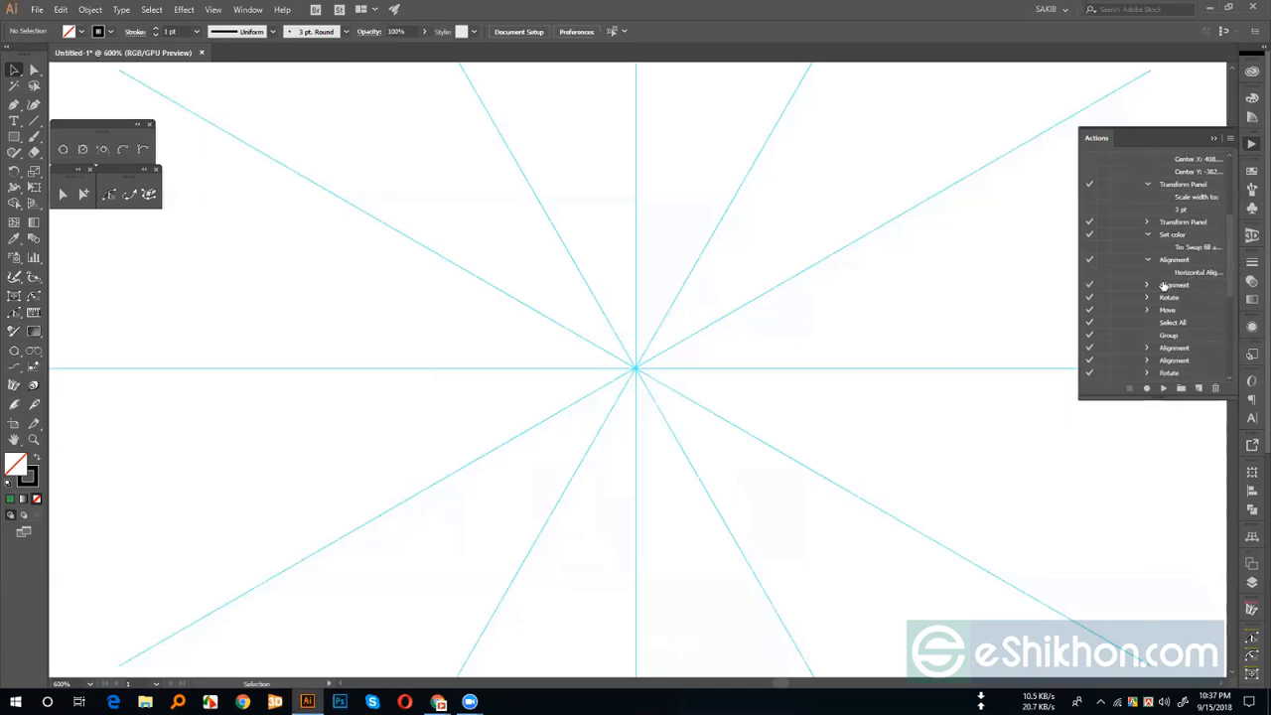
click(1147, 285)
scroll(1192, 288, down, 2)
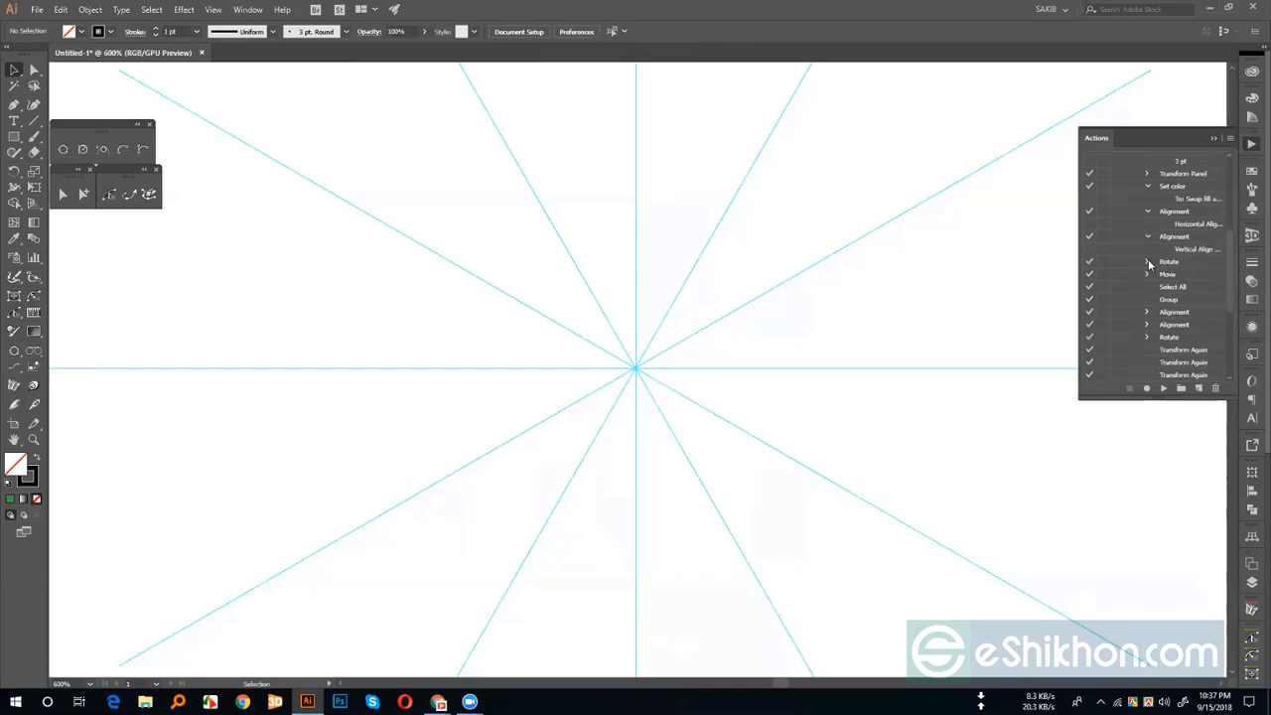
click(1148, 263)
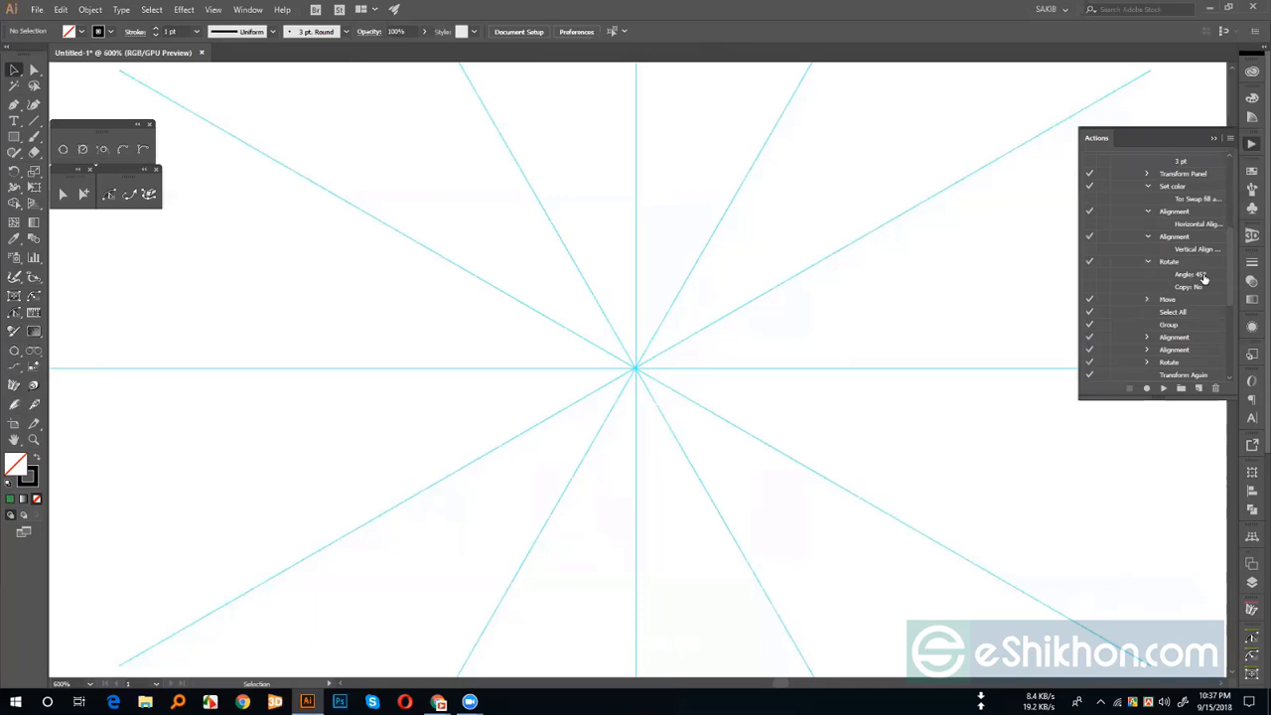
click(1148, 300)
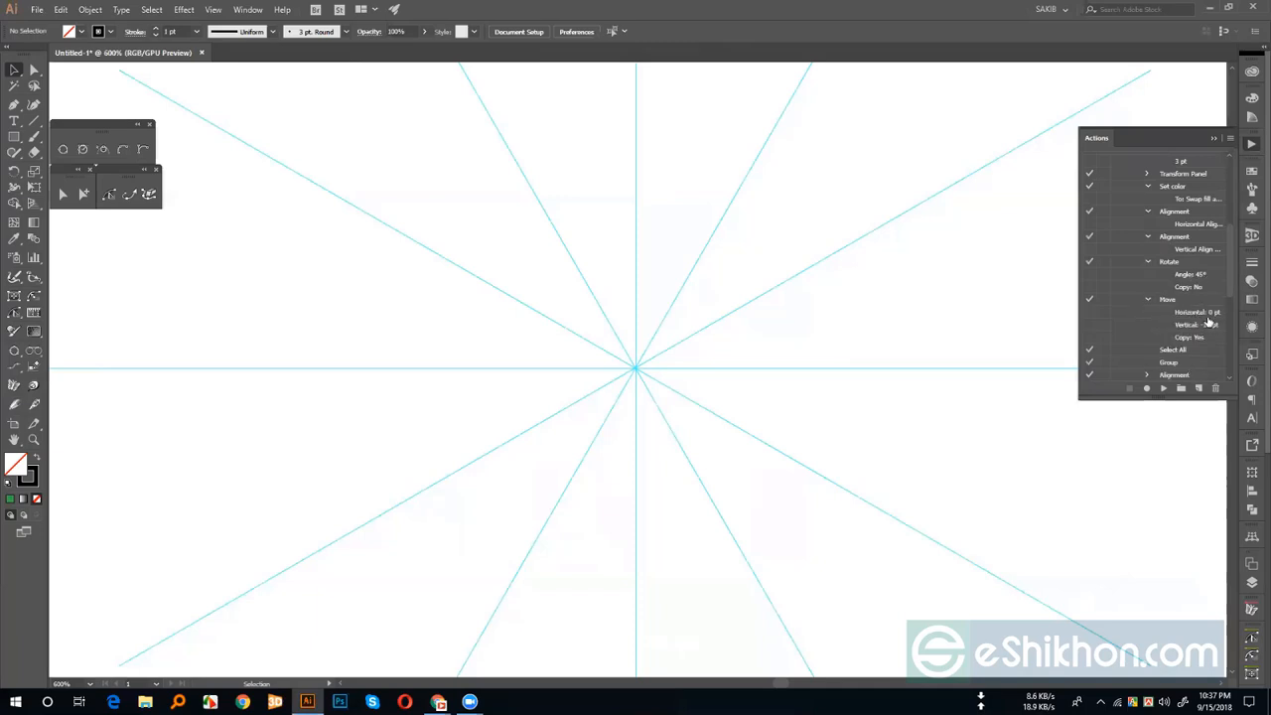
scroll(1233, 317, down, 3)
scroll(1233, 318, down, 3)
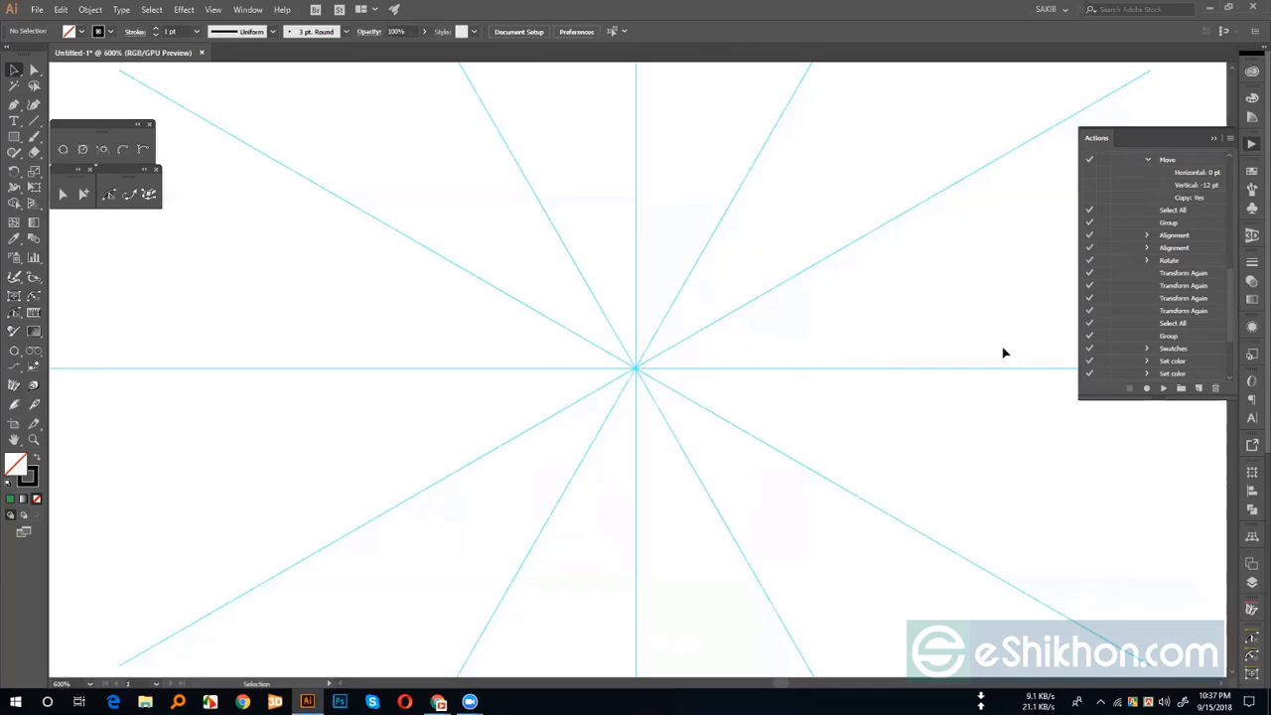
scroll(1148, 285, up, 10)
click(1136, 247)
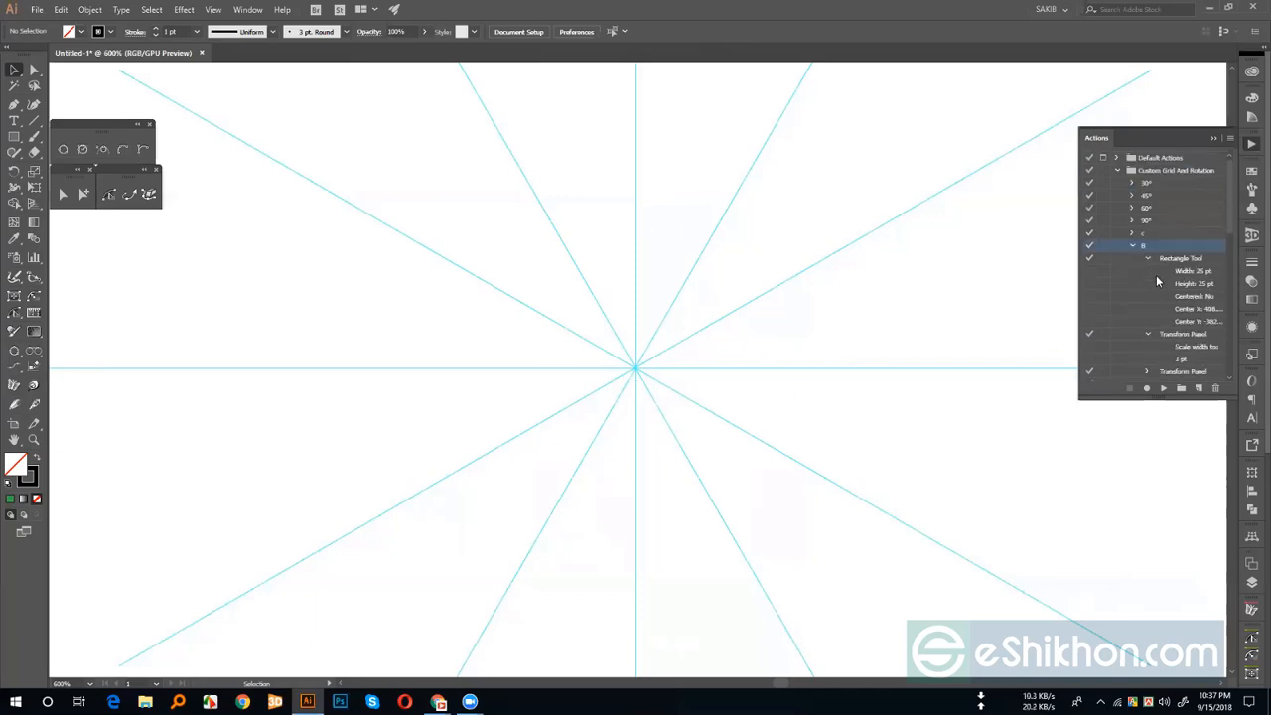
click(1134, 247)
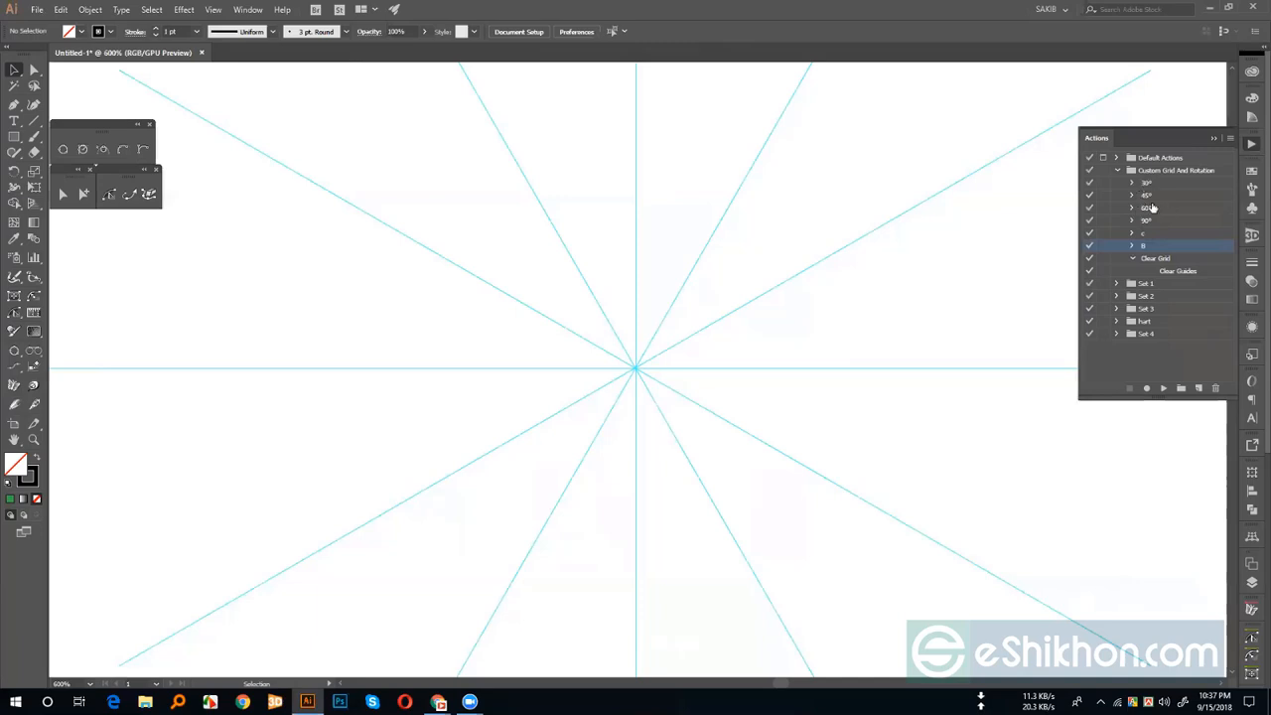
- Collapse the Custom Grid And Rotation set and delete Action 1 from Set 4
click(1116, 171)
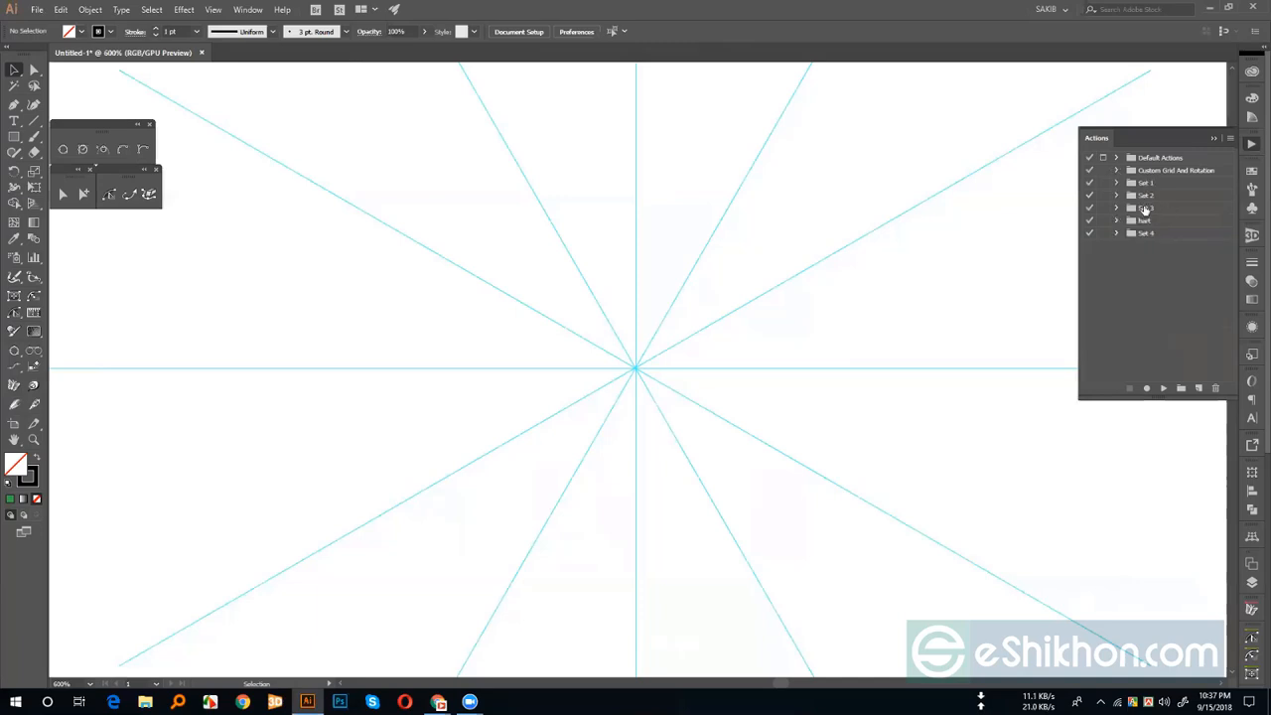
click(1146, 234)
click(1116, 234)
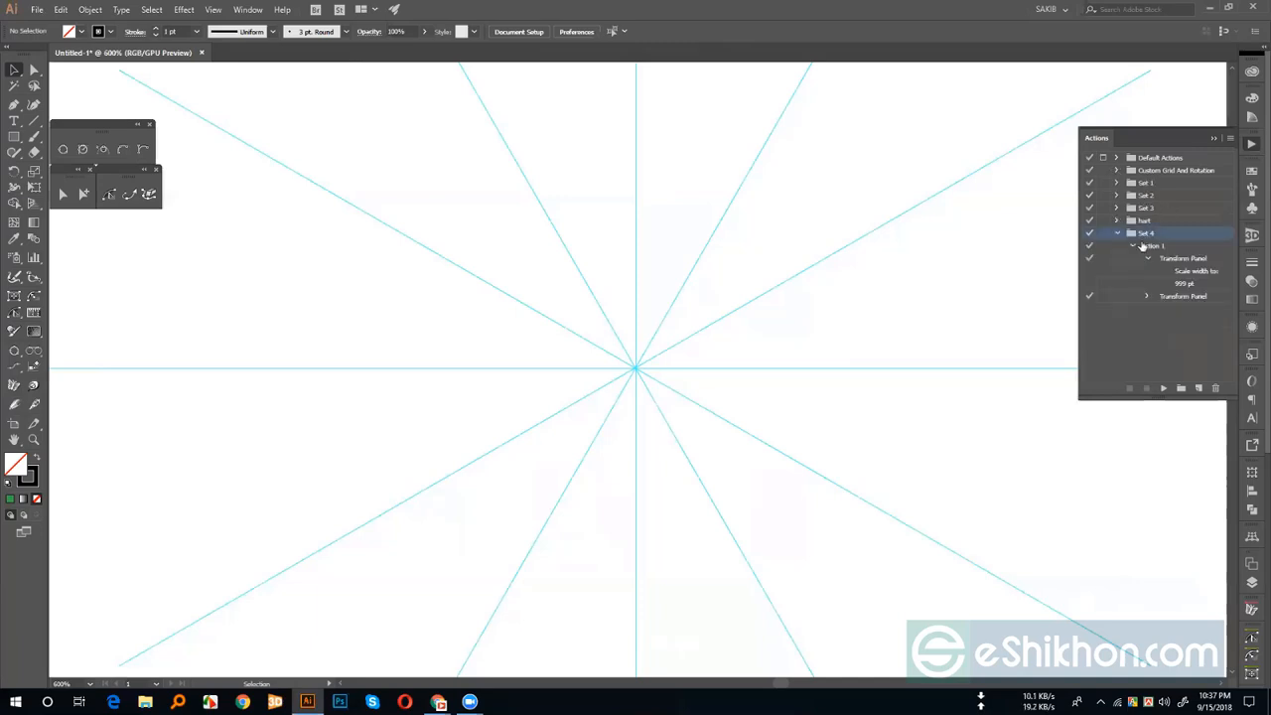
click(1145, 246)
click(1213, 389)
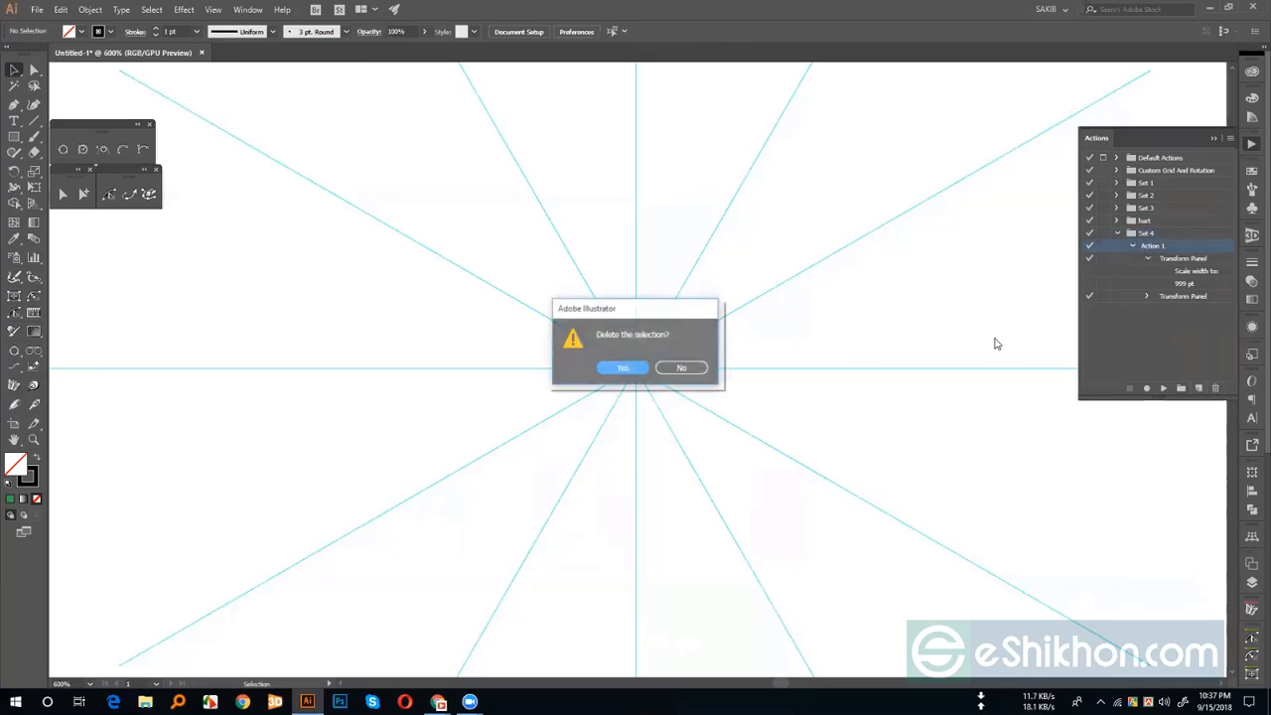
click(619, 366)
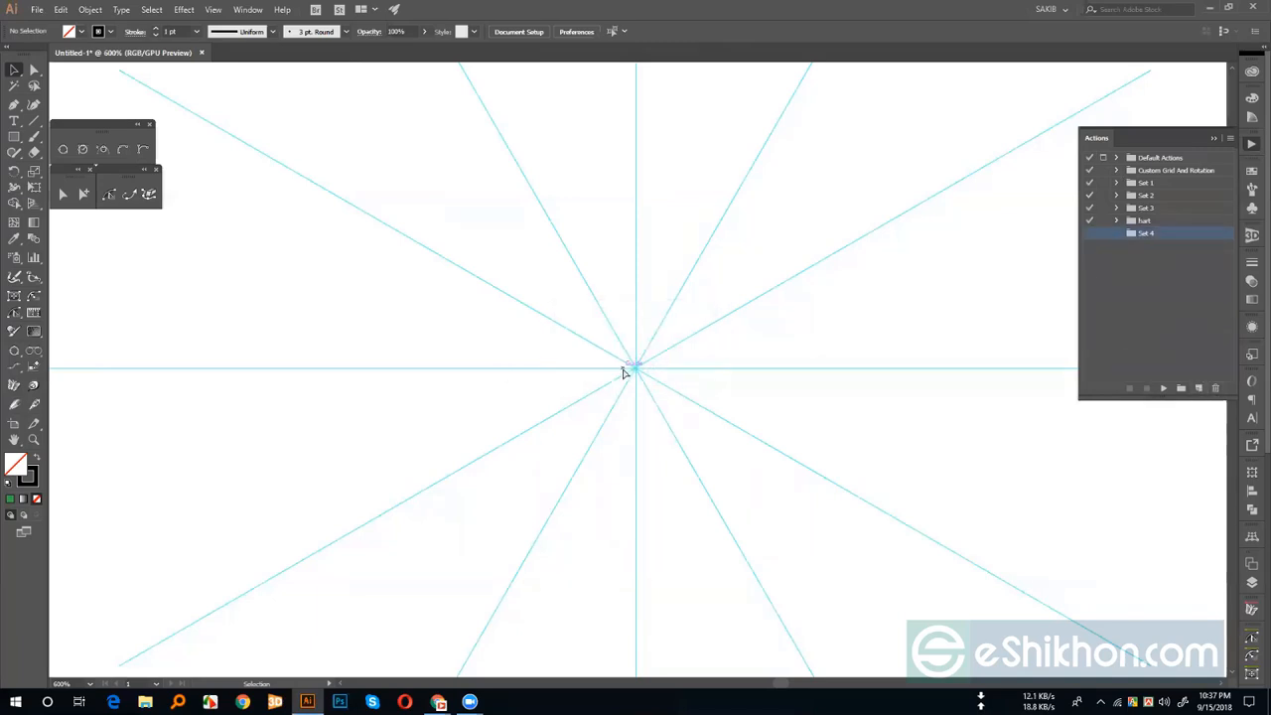
- Choose the Ellipse tool and start recording a new action in Set 4
scroll(626, 372, down, 6)
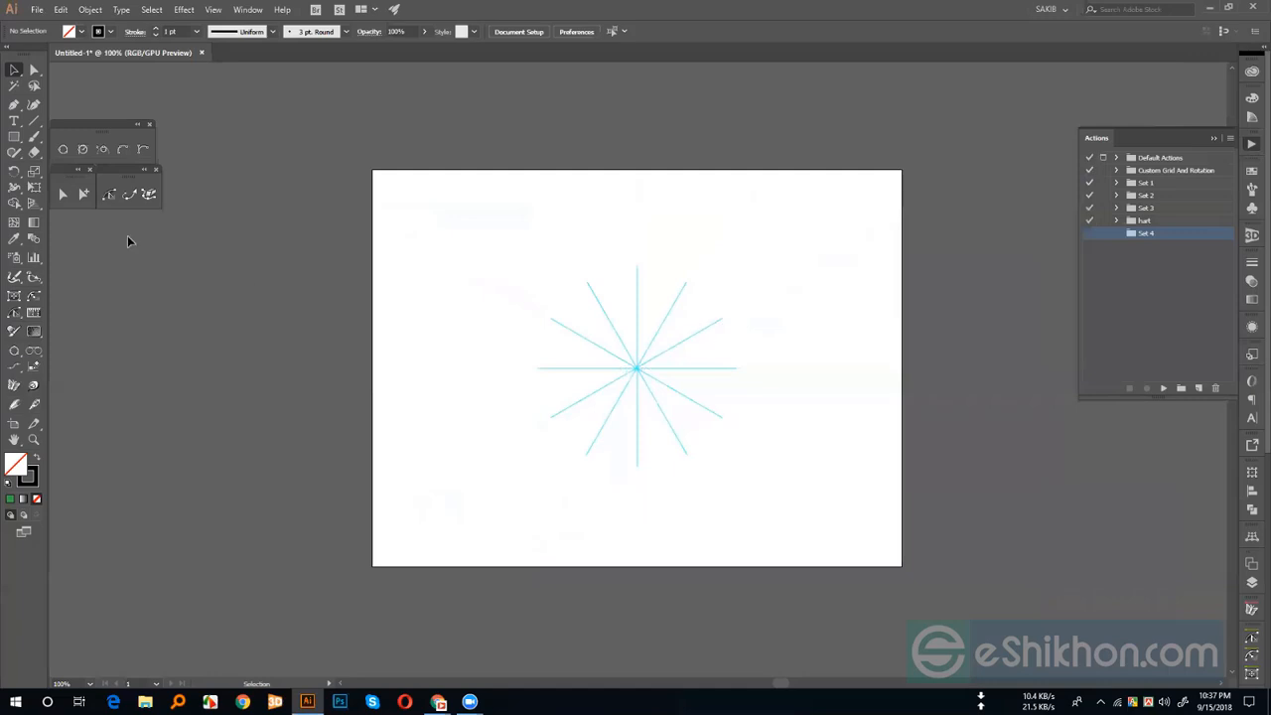
drag(14, 136, 58, 169)
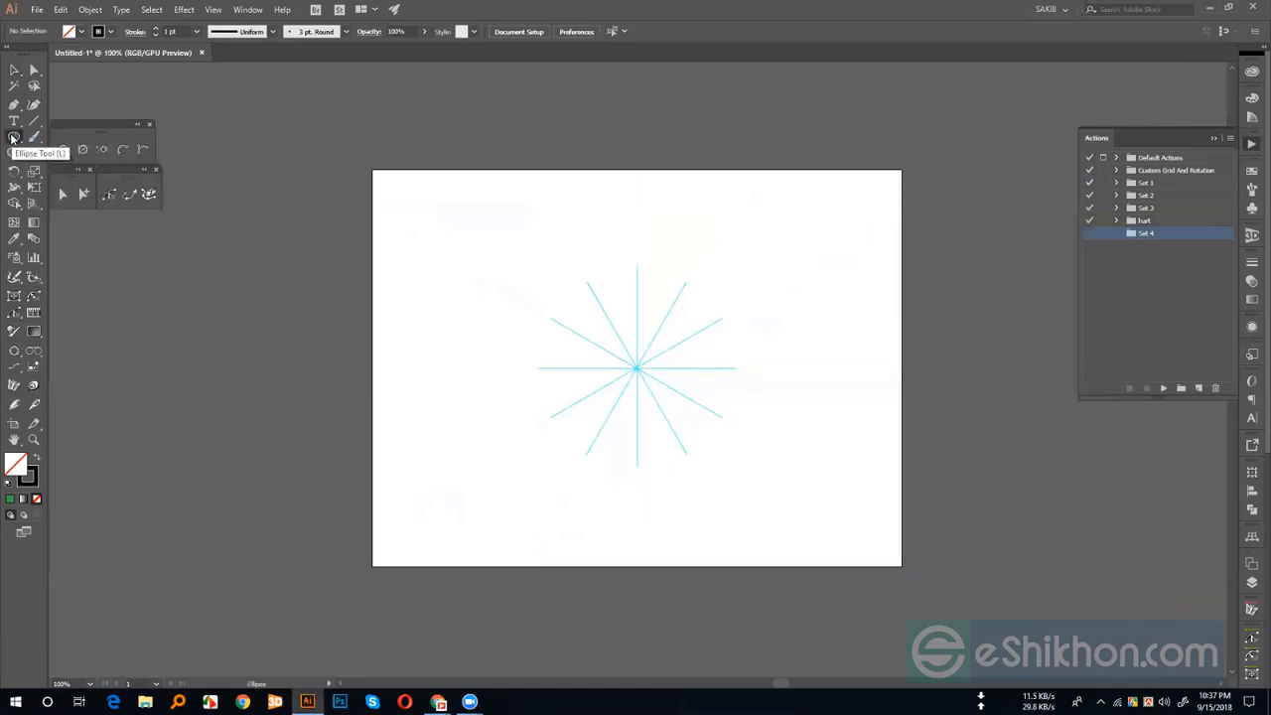
click(1198, 390)
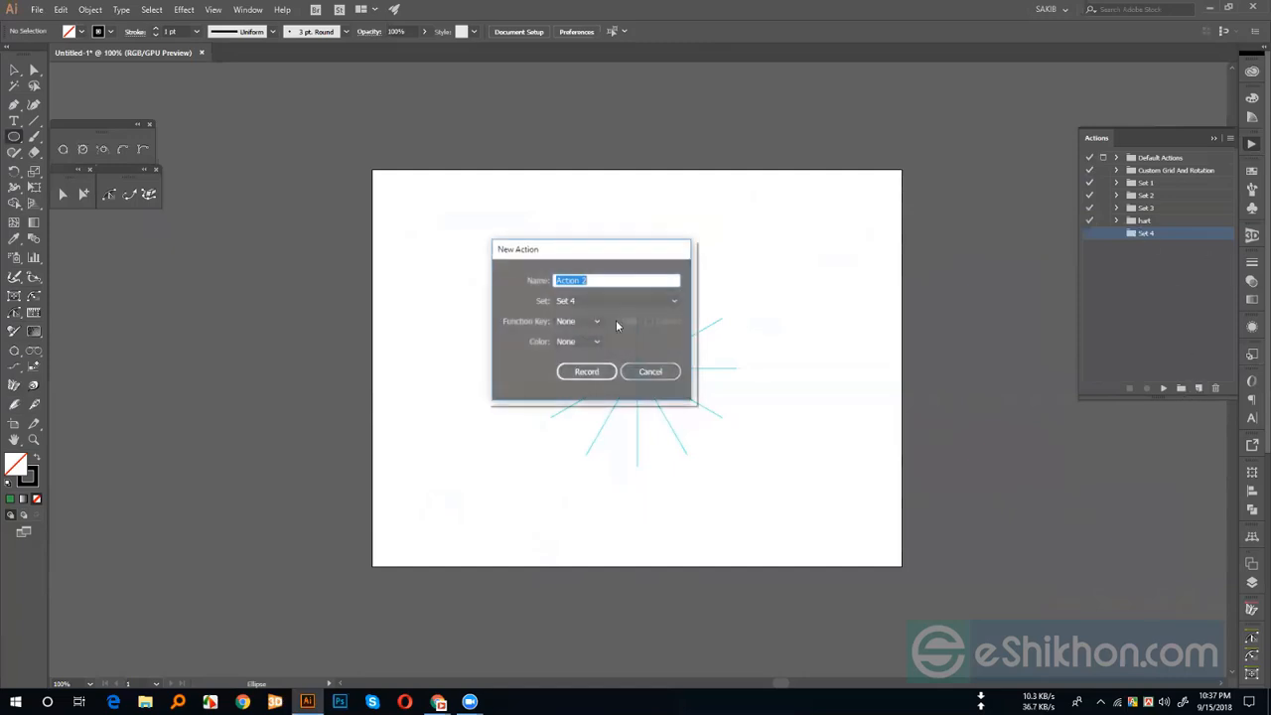
click(586, 371)
- Create a 9 × 9 px circle above the guide grid's centre and check its recorded dimensions
click(699, 282)
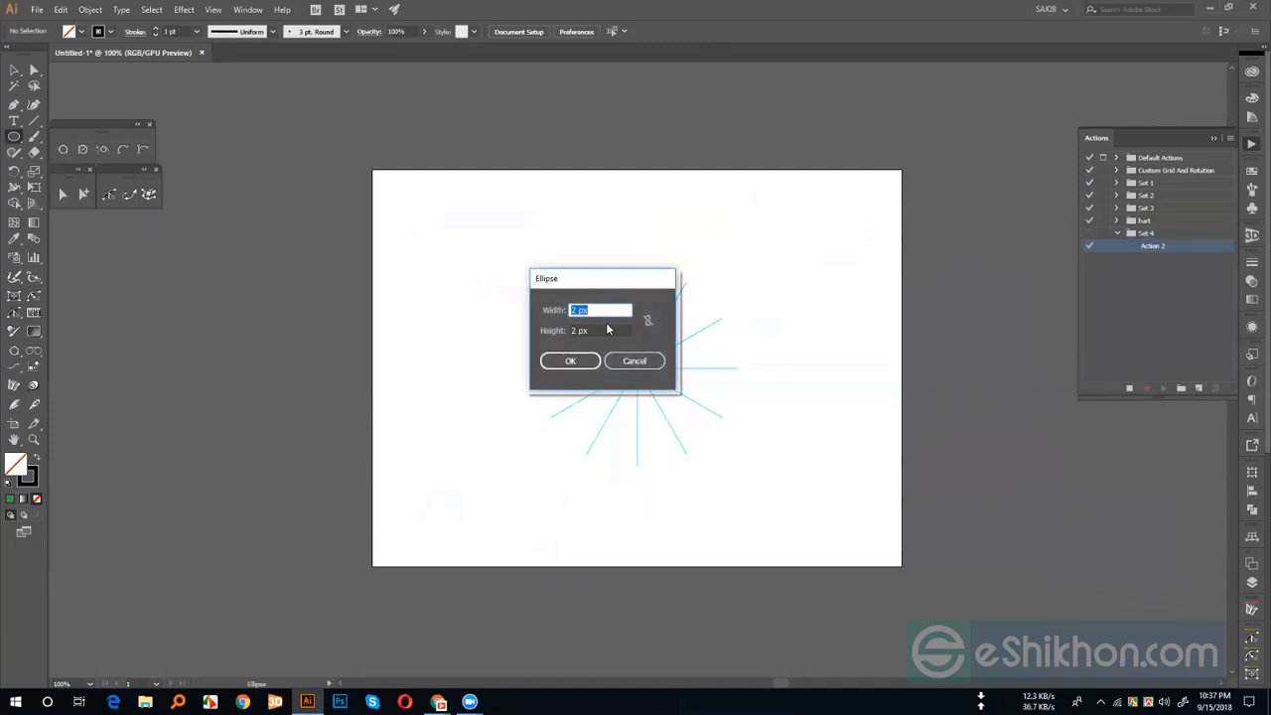
text(9)
key(Tab)
text(9)
click(572, 360)
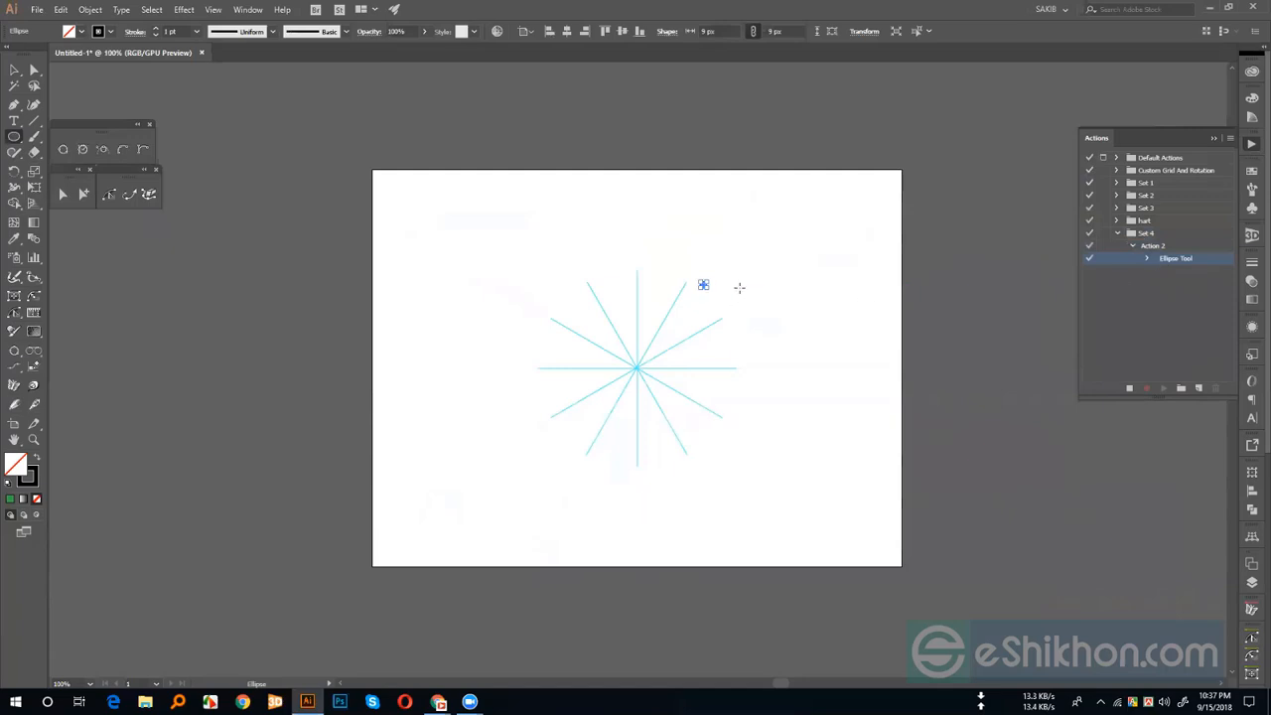
click(1148, 258)
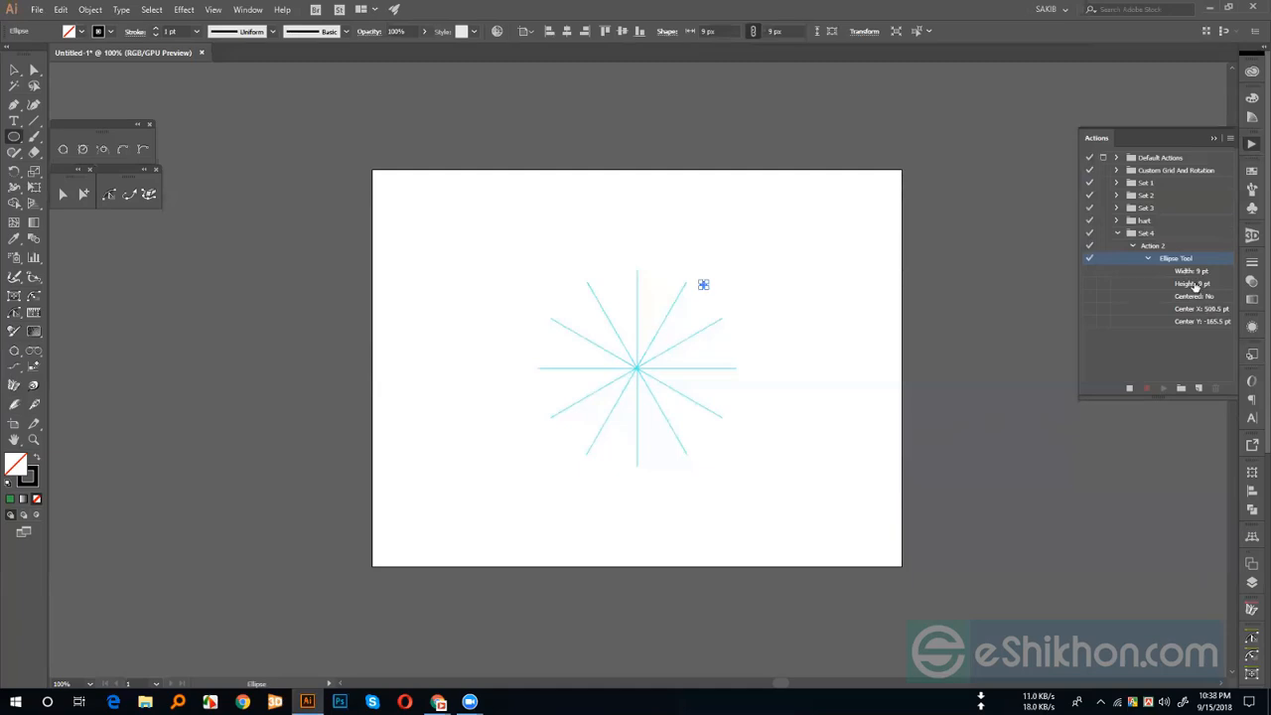
click(1149, 259)
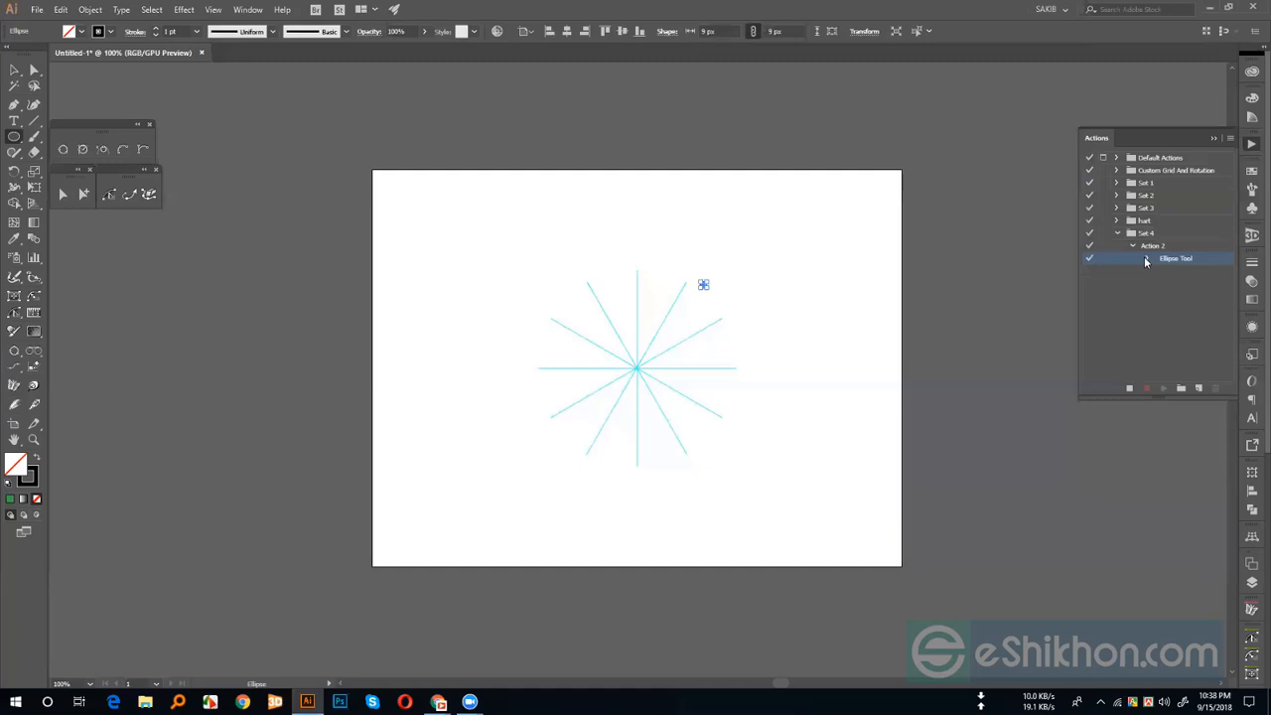
- Centre the circle horizontally and vertically on the artboard and check both recorded alignment entries
click(15, 72)
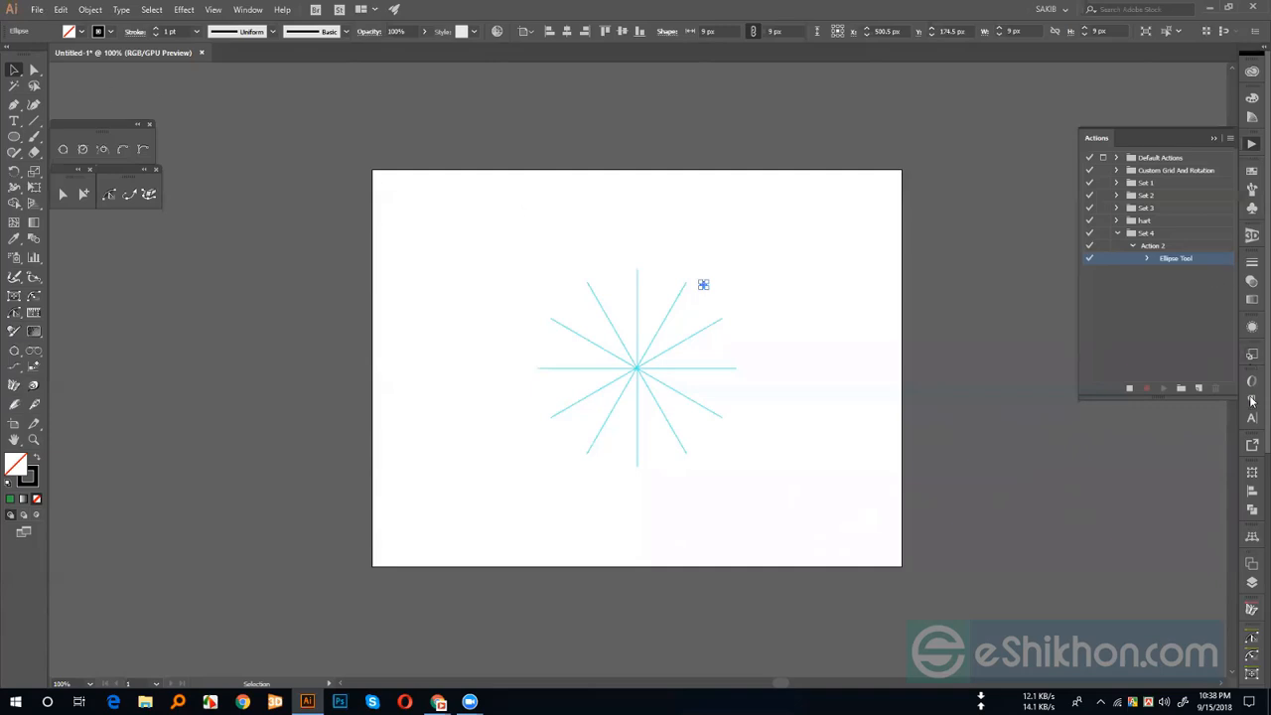
click(1252, 492)
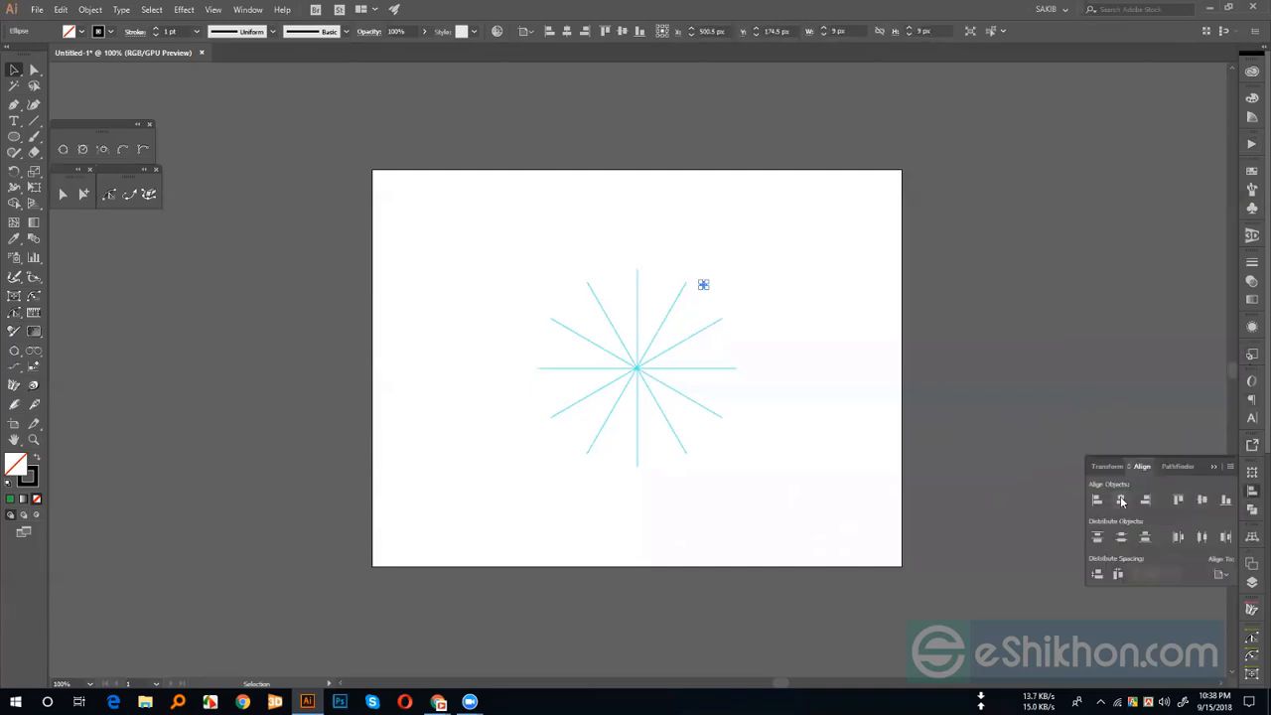
click(1121, 500)
click(1203, 500)
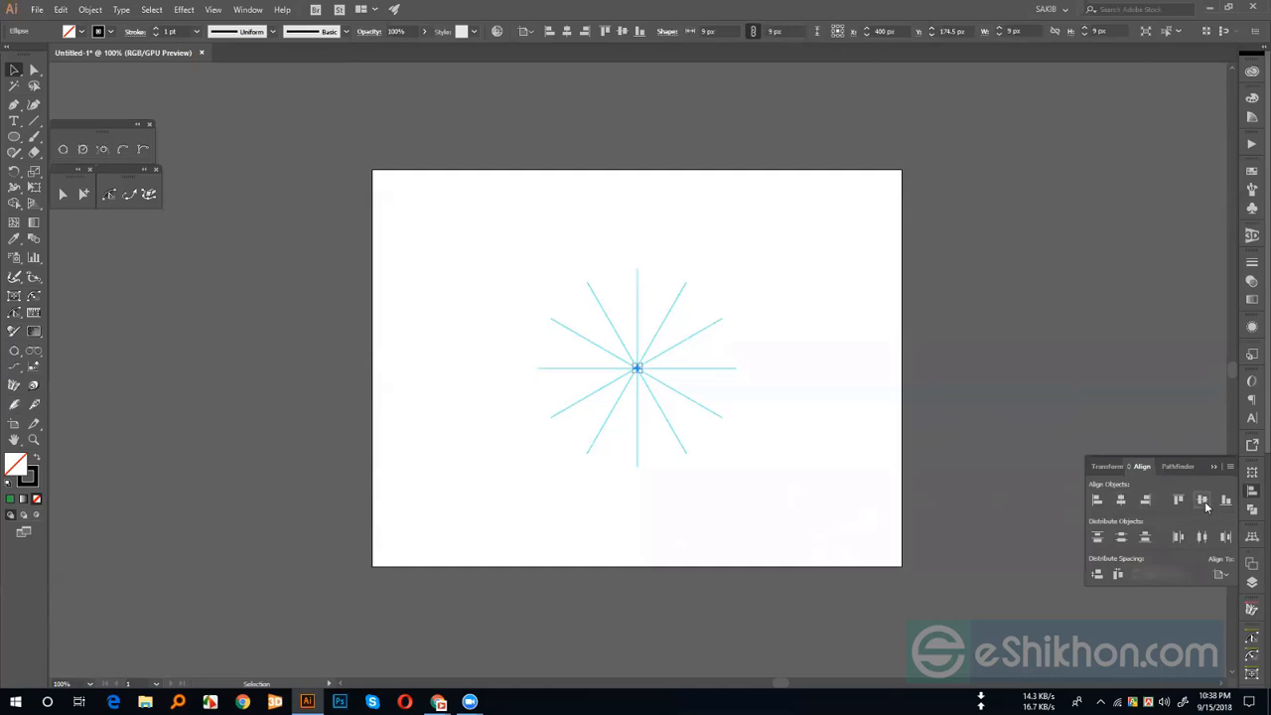
click(1253, 144)
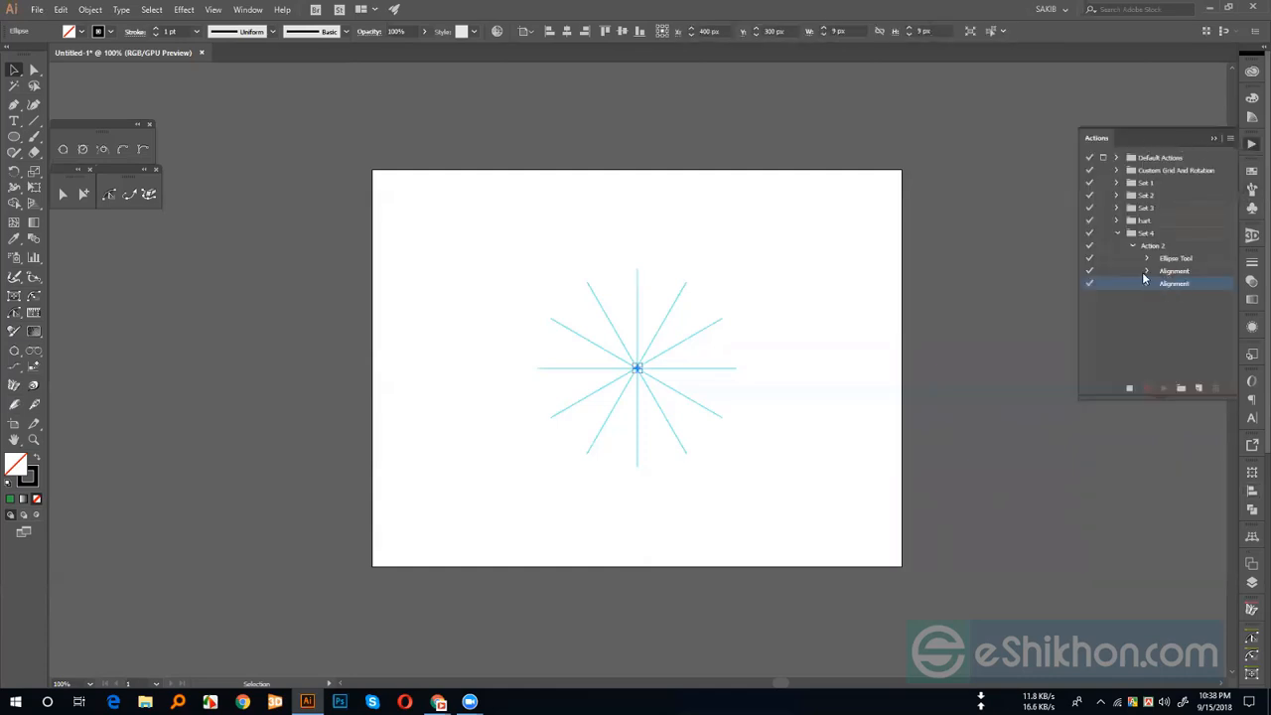
click(1147, 273)
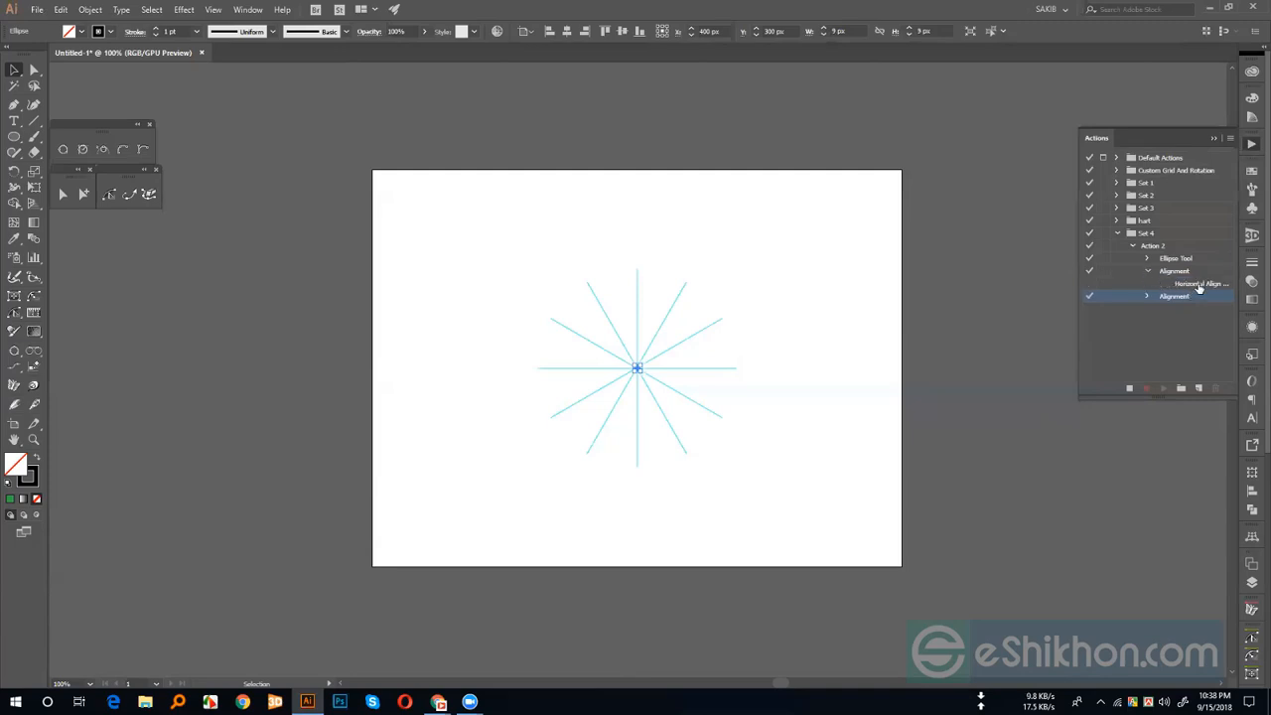
click(1149, 296)
click(1149, 273)
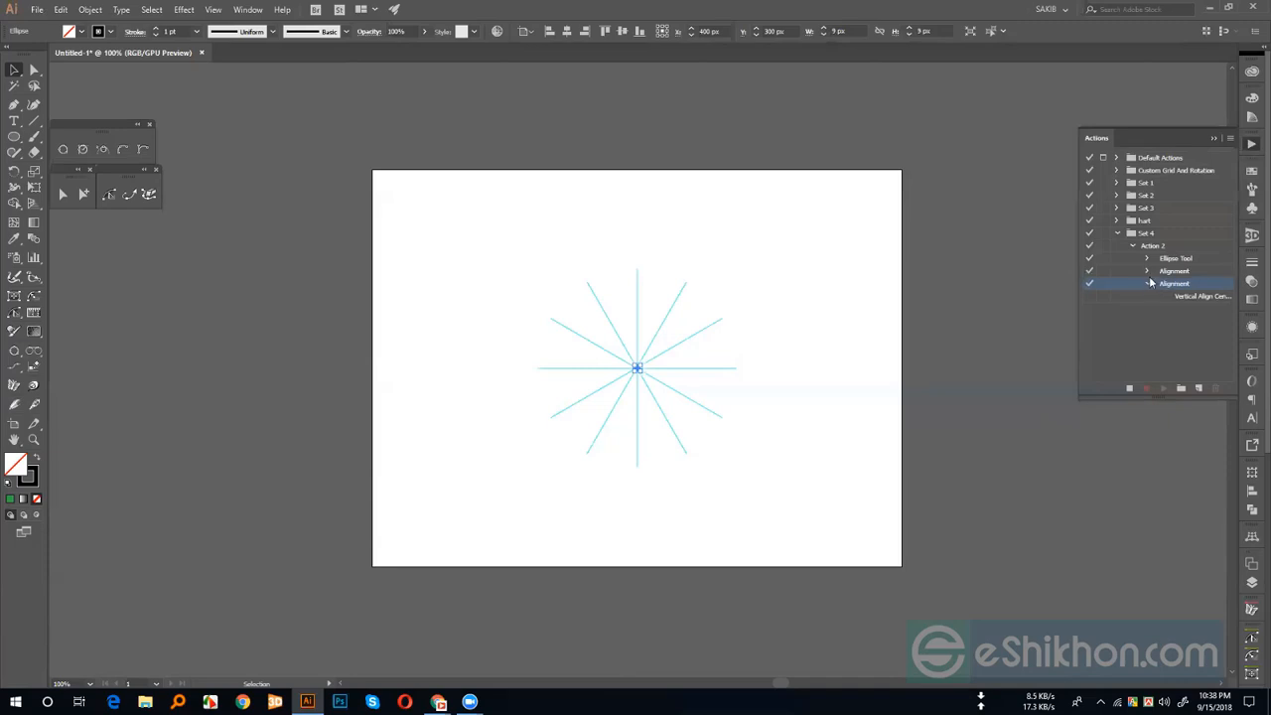
click(1149, 285)
- Open the Move settings for the centred circle, set the horizontal offset to 9 px and turn on the preview
key(ctrl+=)
key(ctrl+=)
key(ctrl+=)
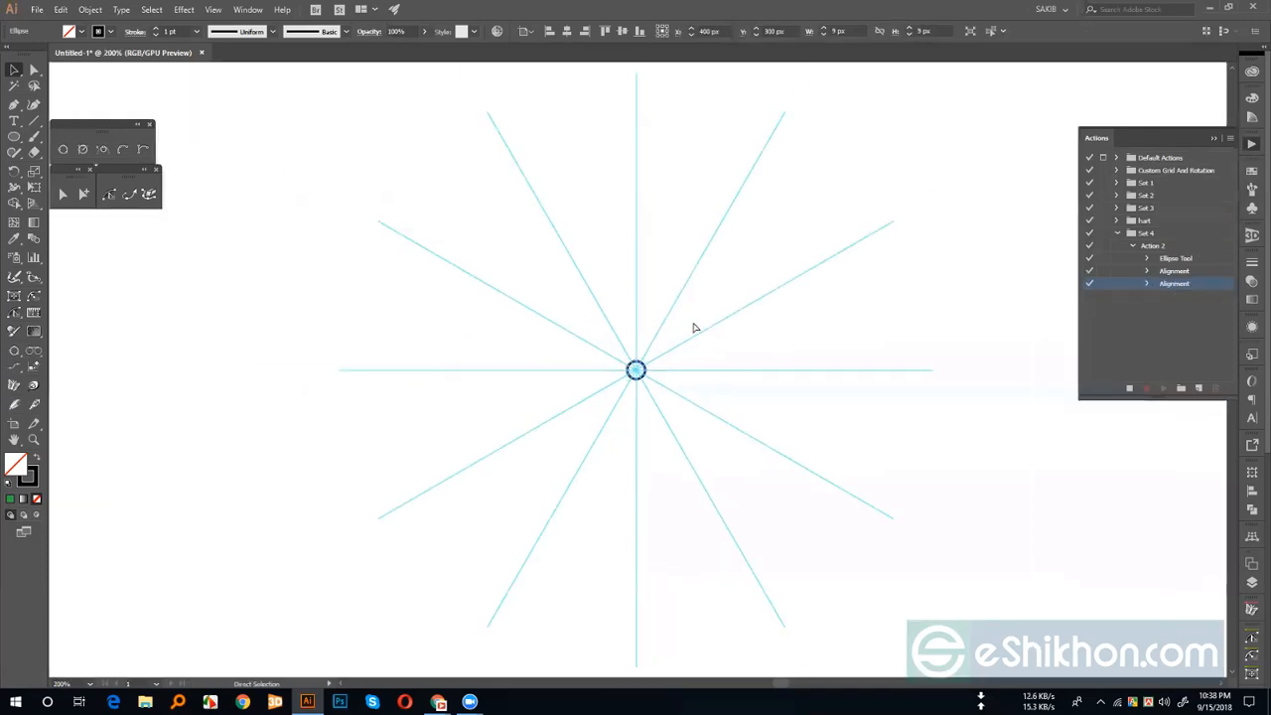
key(ctrl+=)
key(ctrl+=)
key(ctrl+=)
key(ctrl+=)
key(ctrl+=)
key(ctrl+=)
key(ctrl+=)
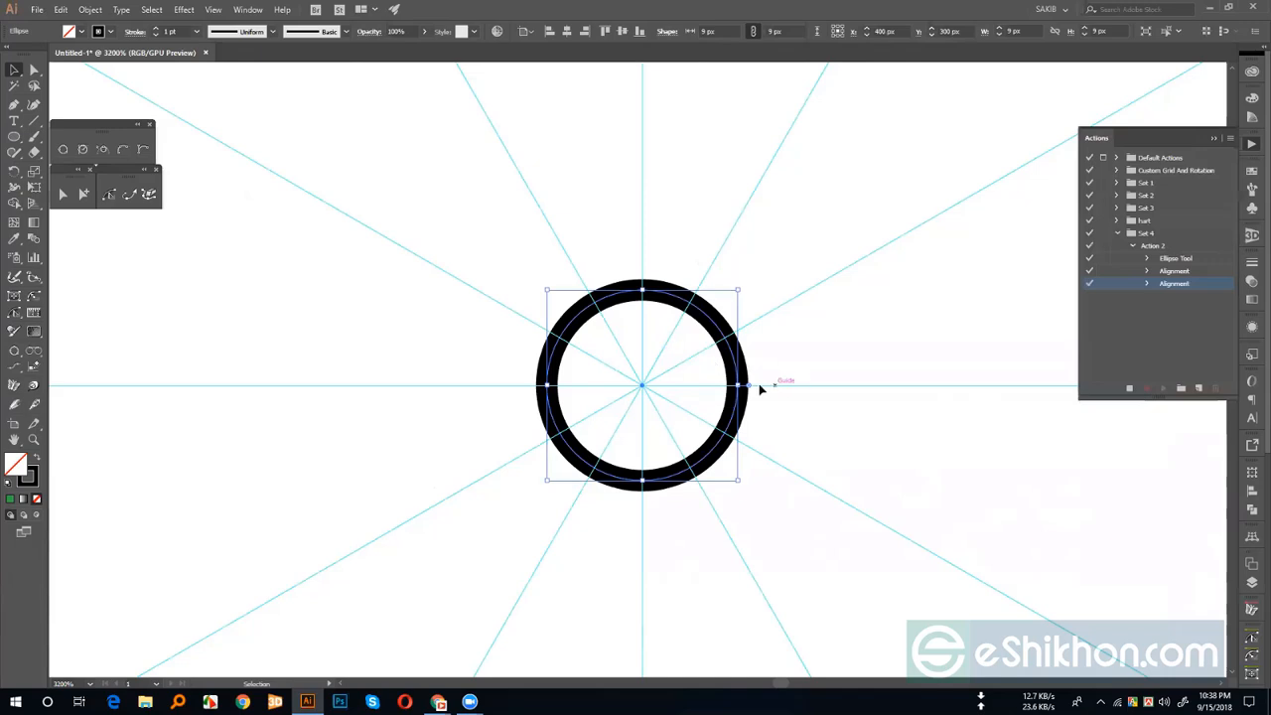
double_click(15, 69)
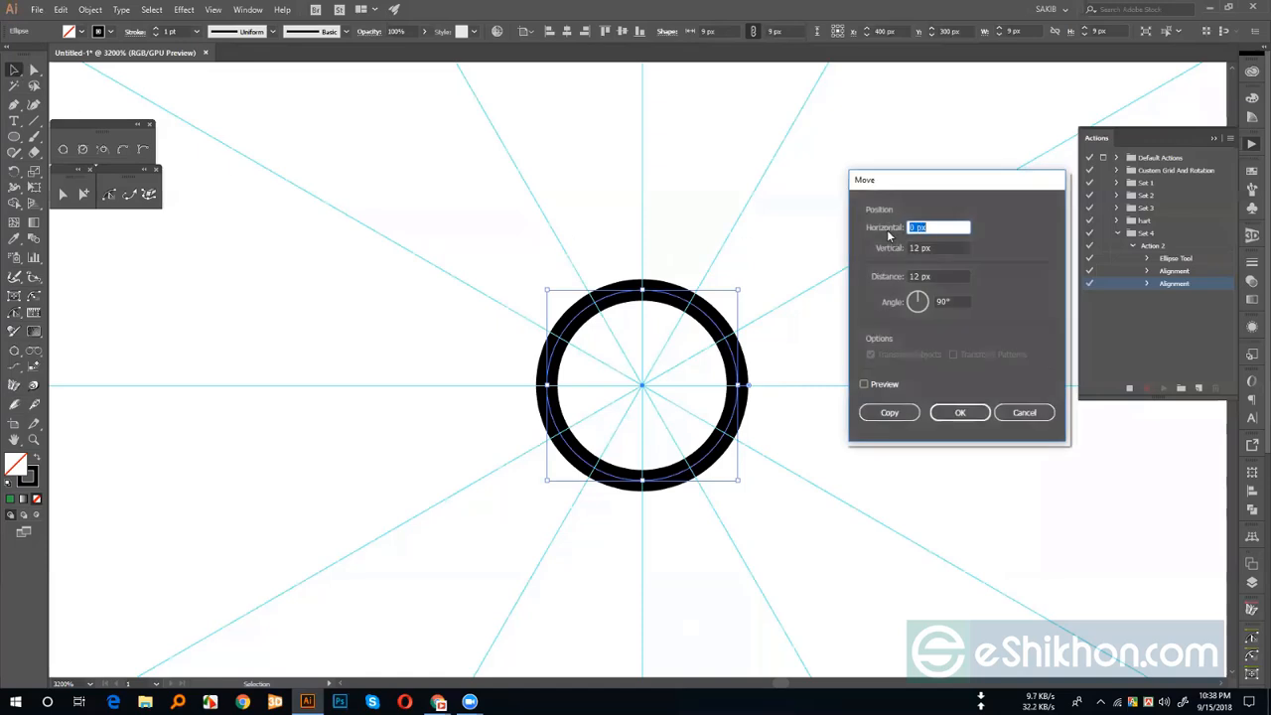
drag(903, 189, 1015, 188)
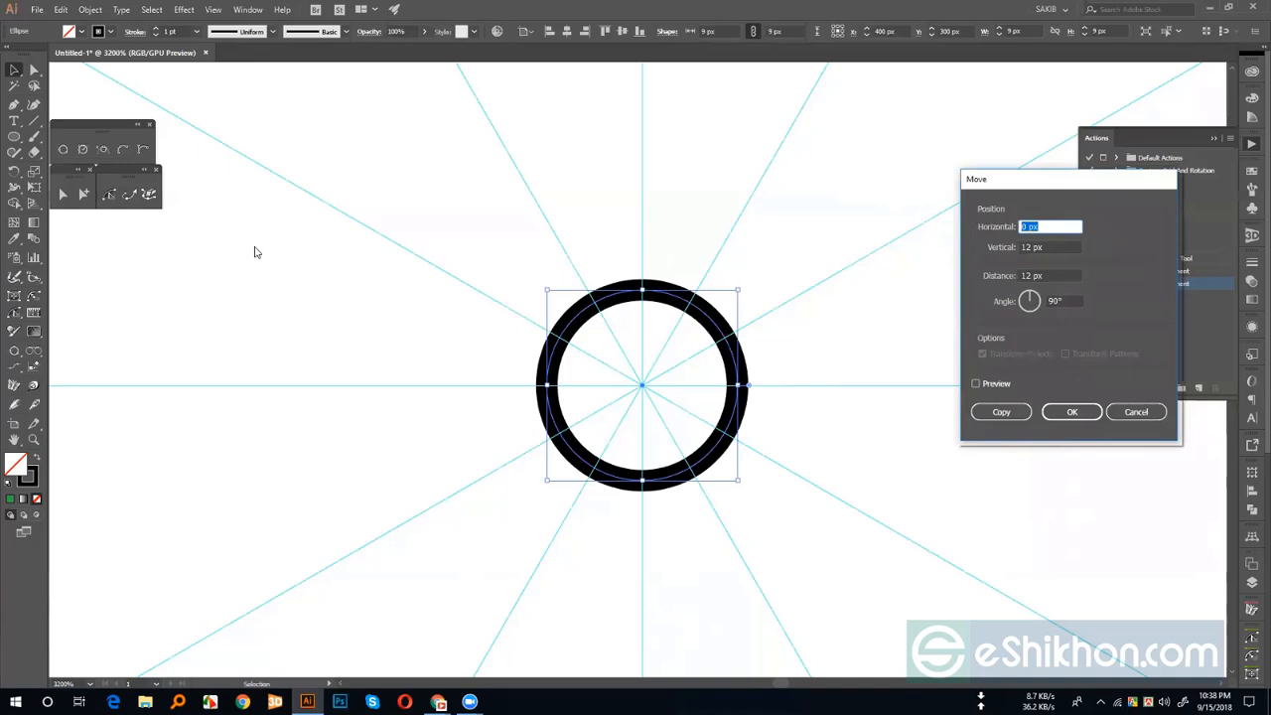
text(9)
click(977, 385)
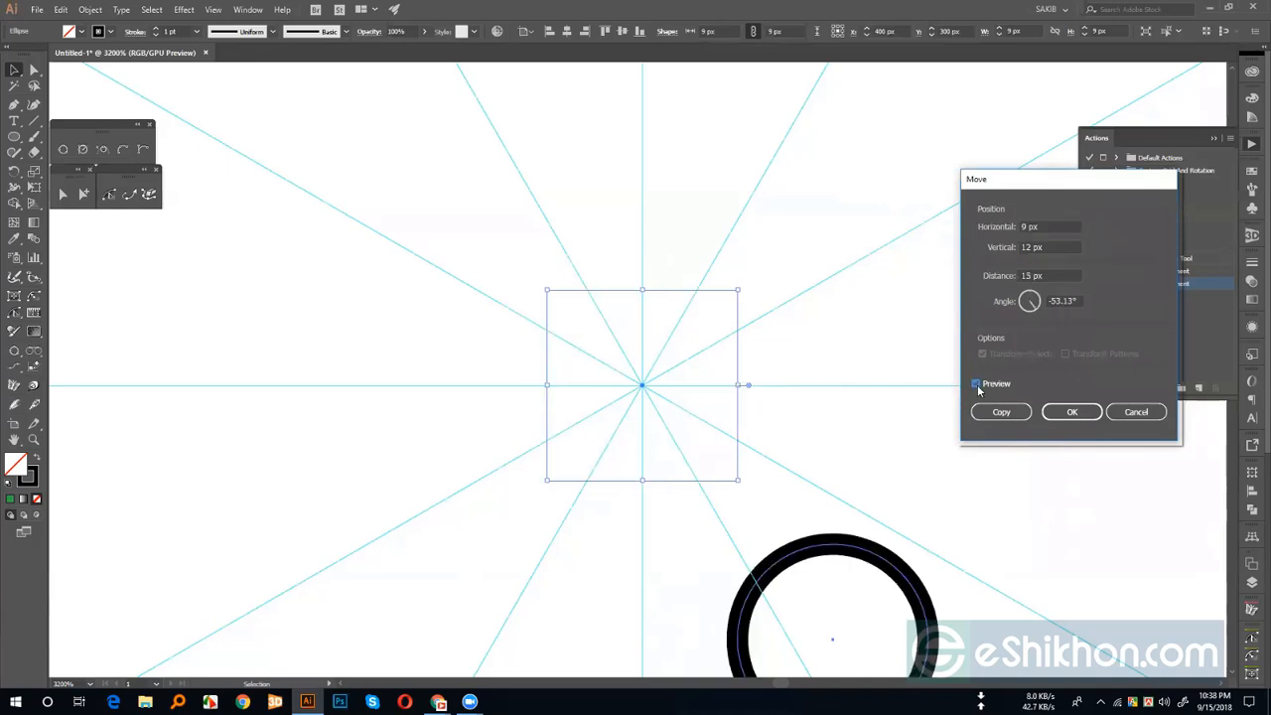
- Reset the circle's move distance to 0 px
drag(1051, 275, 956, 271)
key(shift+Tab)
key(BackSpace)
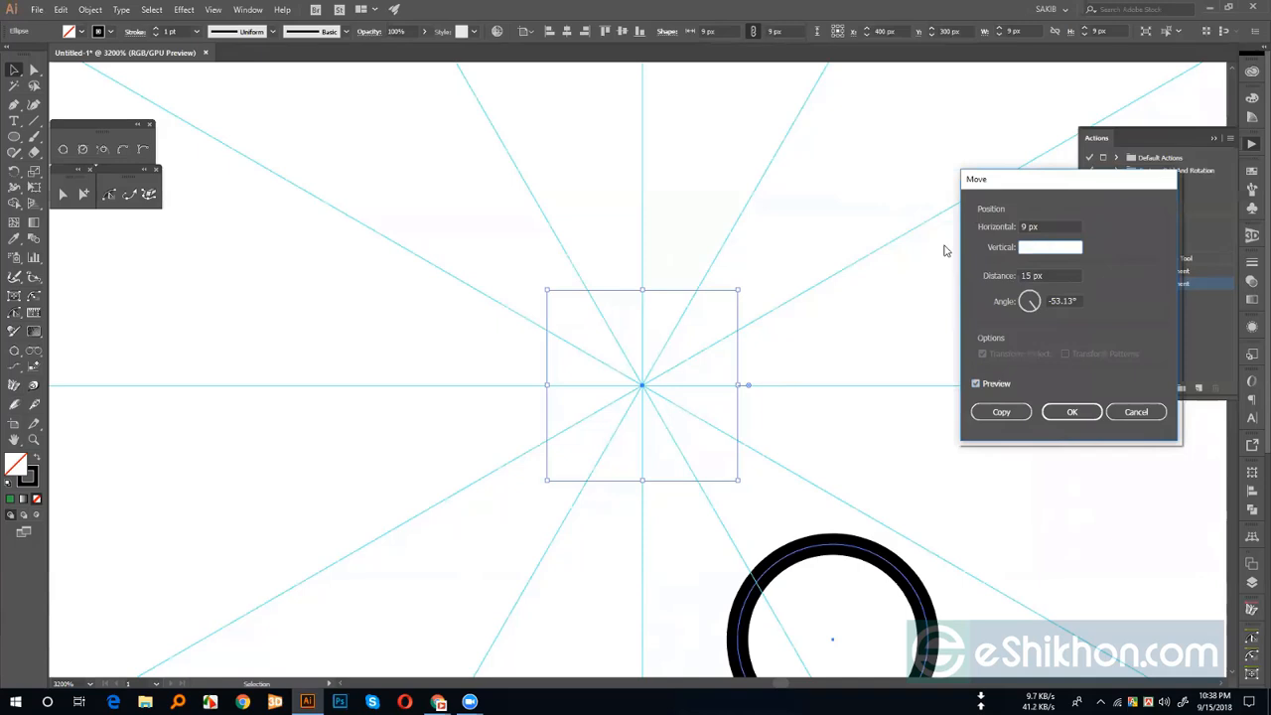
click(1052, 228)
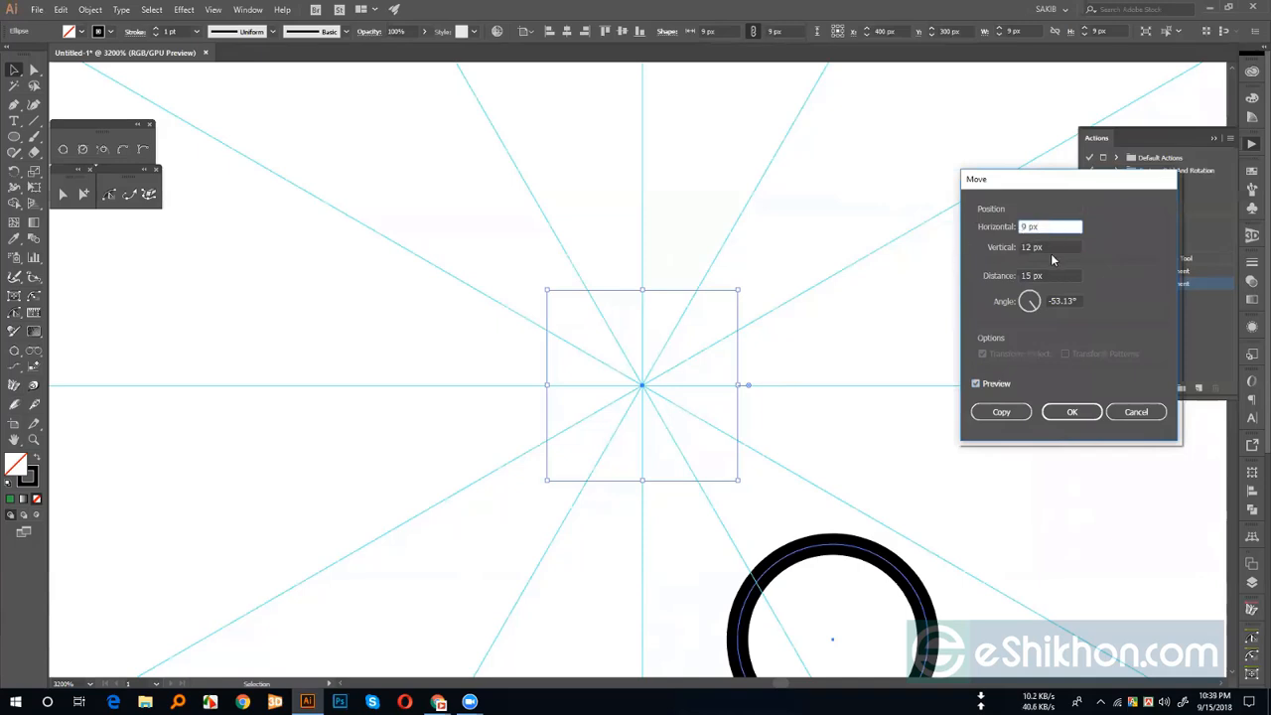
click(1069, 300)
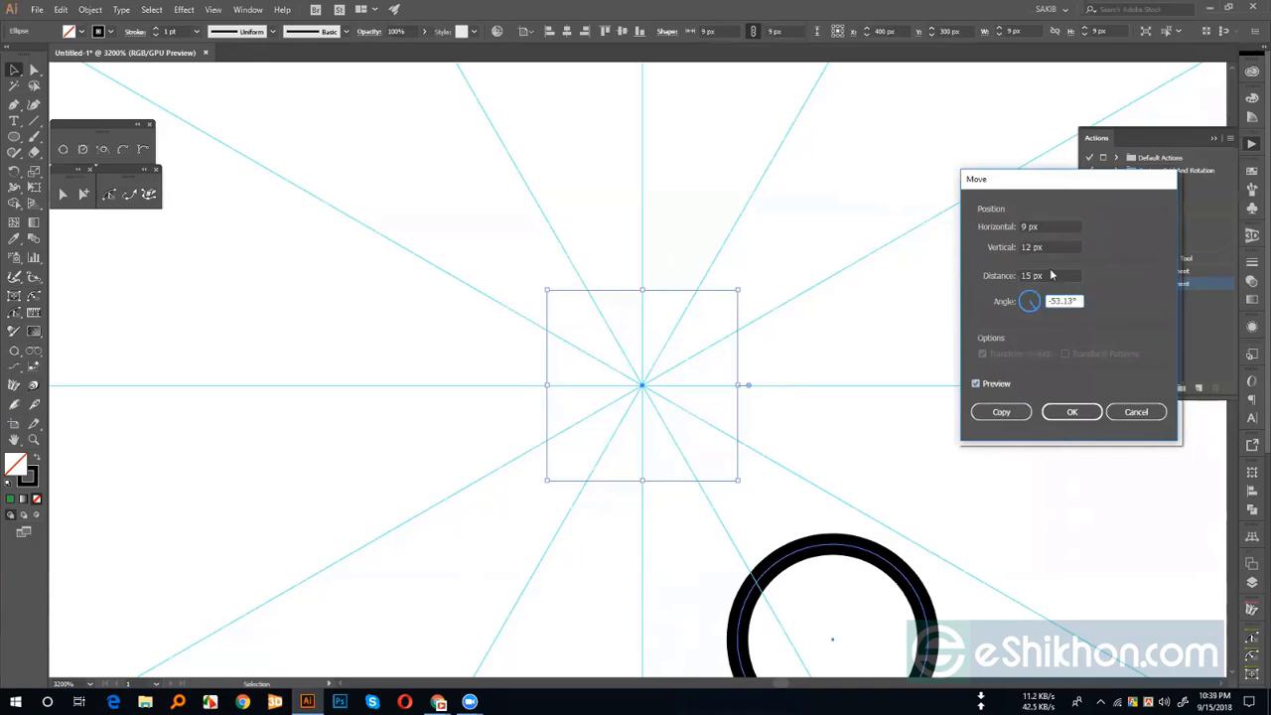
double_click(1052, 275)
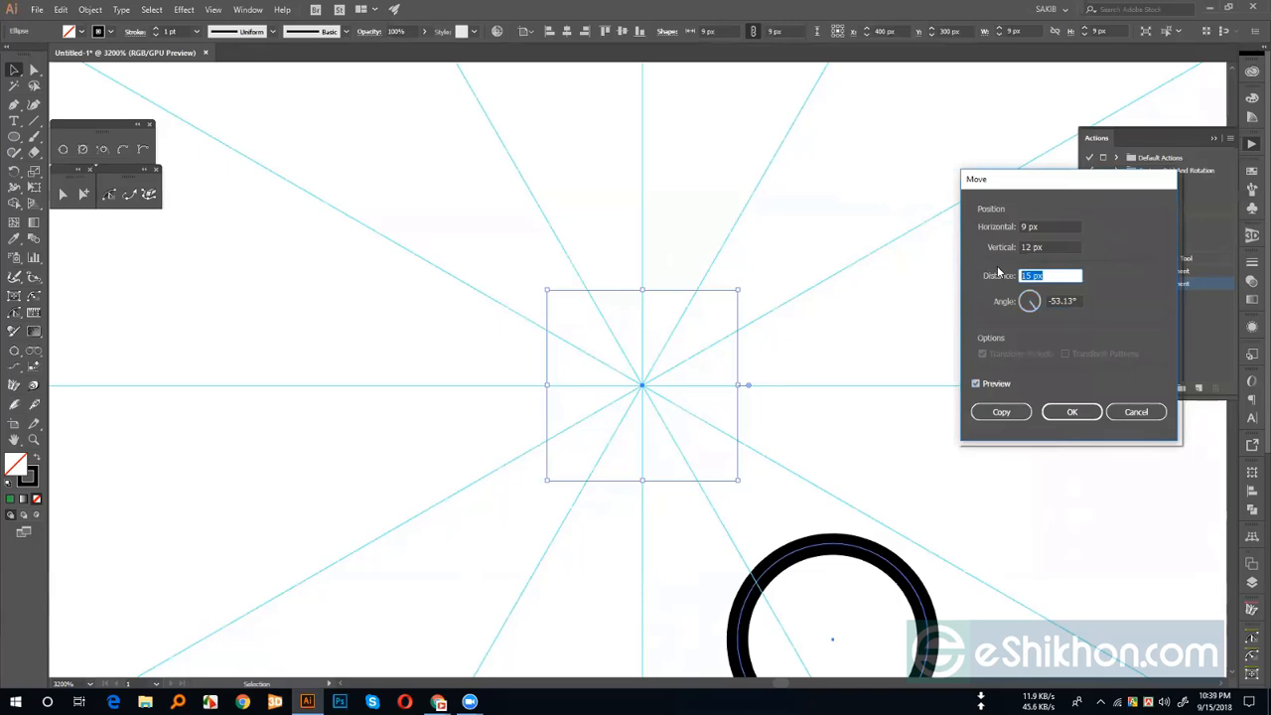
text(0)
double_click(1062, 245)
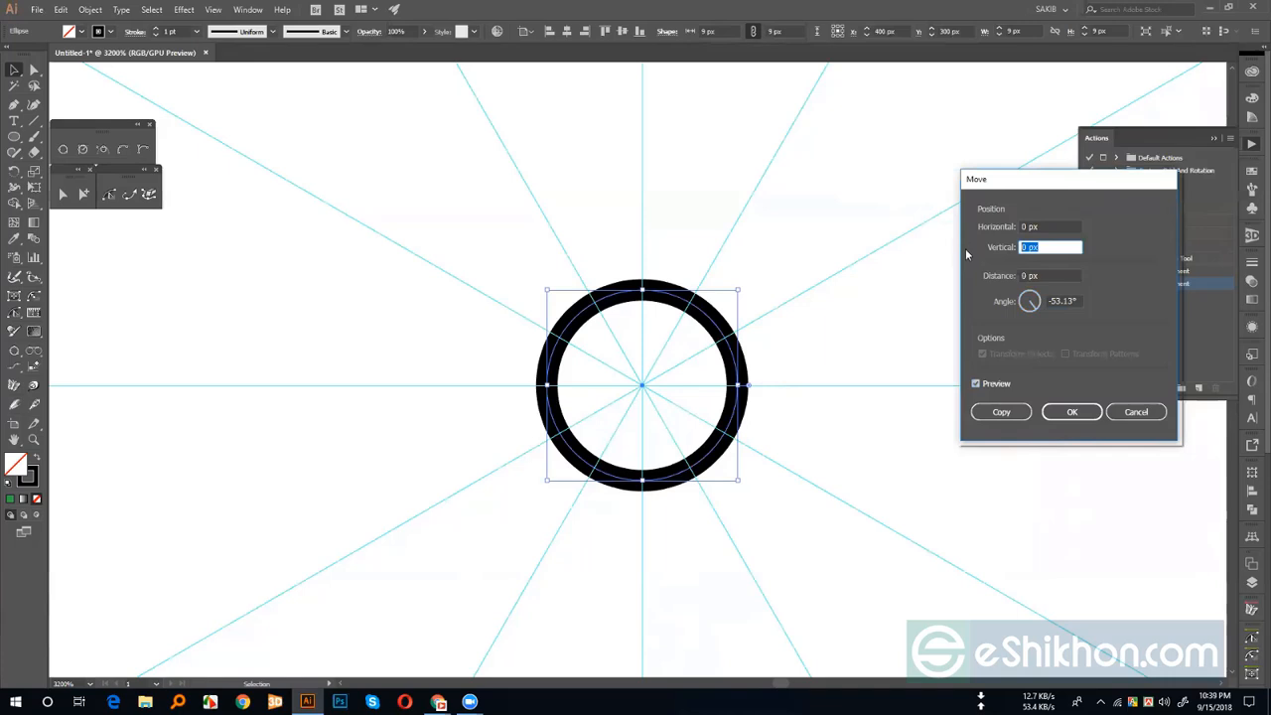
key(BackSpace)
- Set the circle's horizontal move to 9 px to preview the offset along the horizontal guide
click(1051, 227)
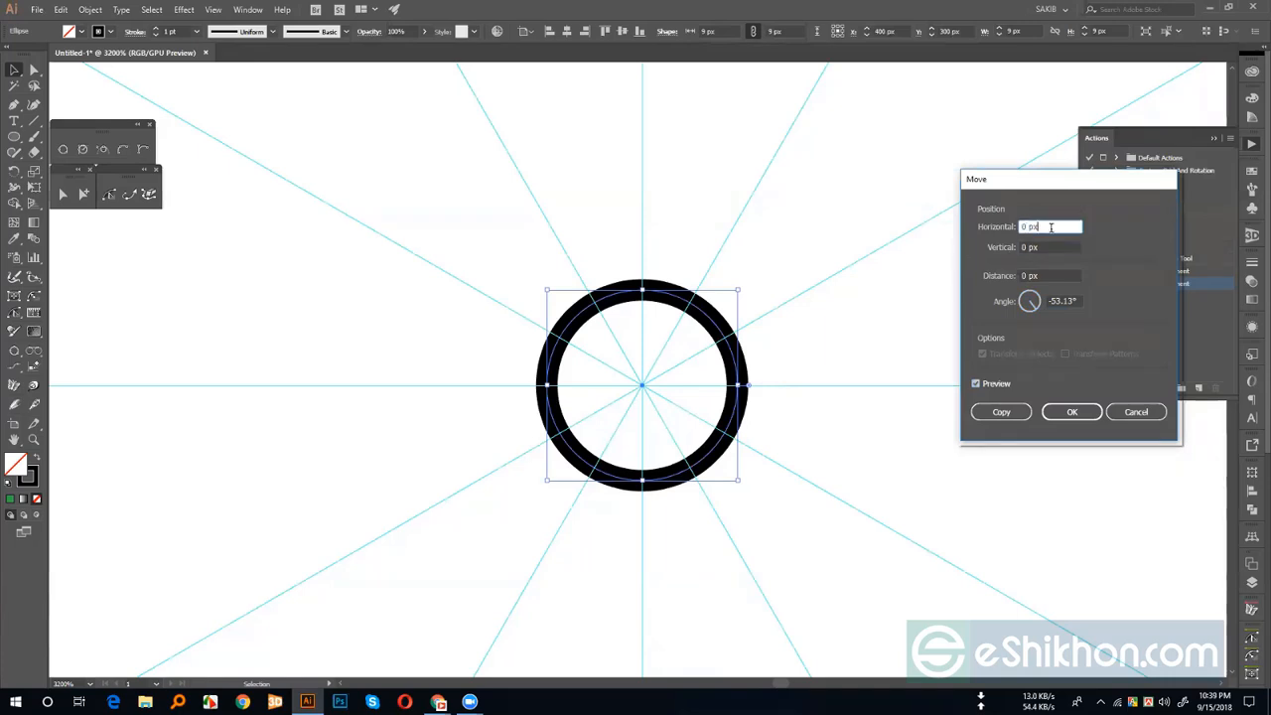
drag(1051, 226, 977, 232)
text(9)
click(1043, 246)
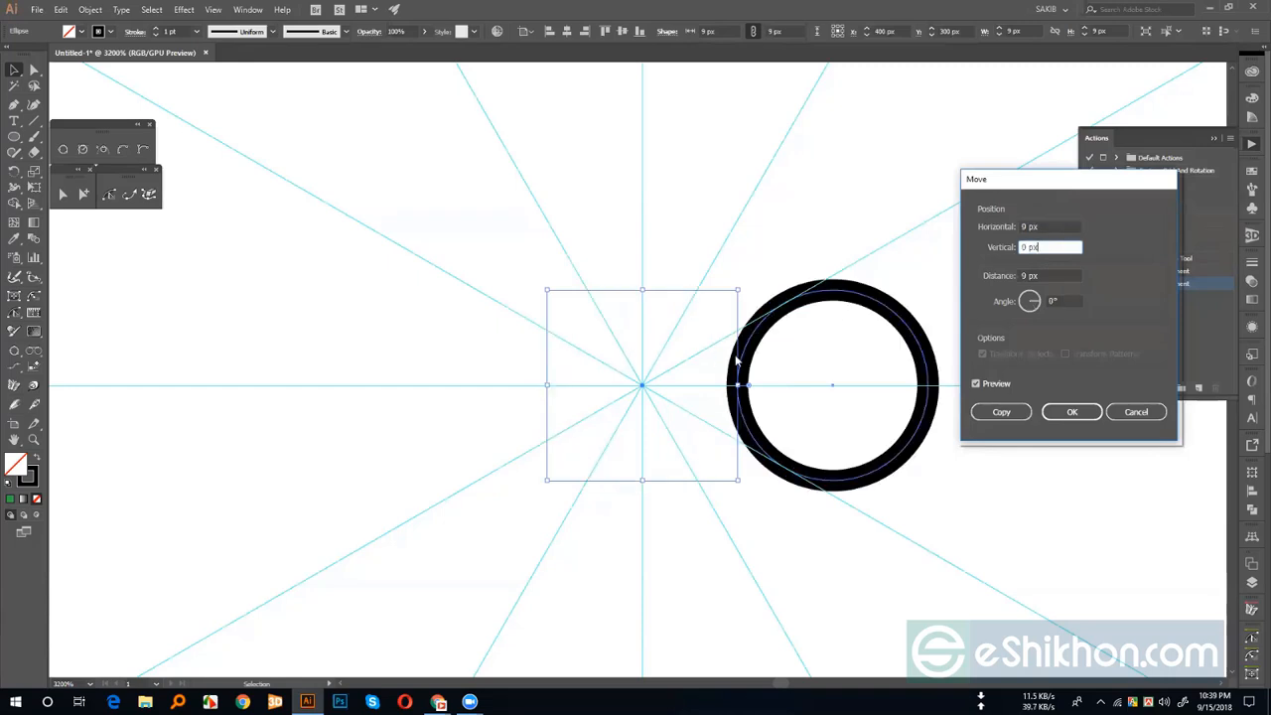
- Set the horizontal move to 4.5 px and create a copy of the circle
click(1047, 226)
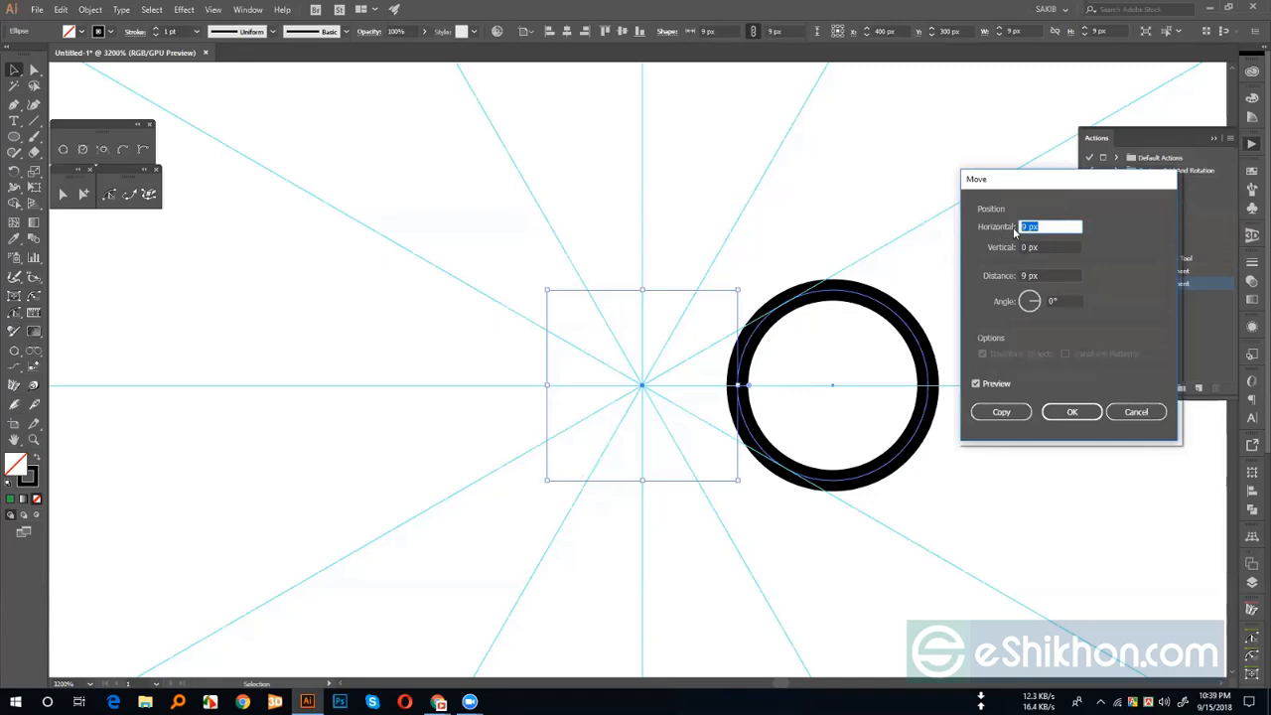
text(4.5)
click(1055, 276)
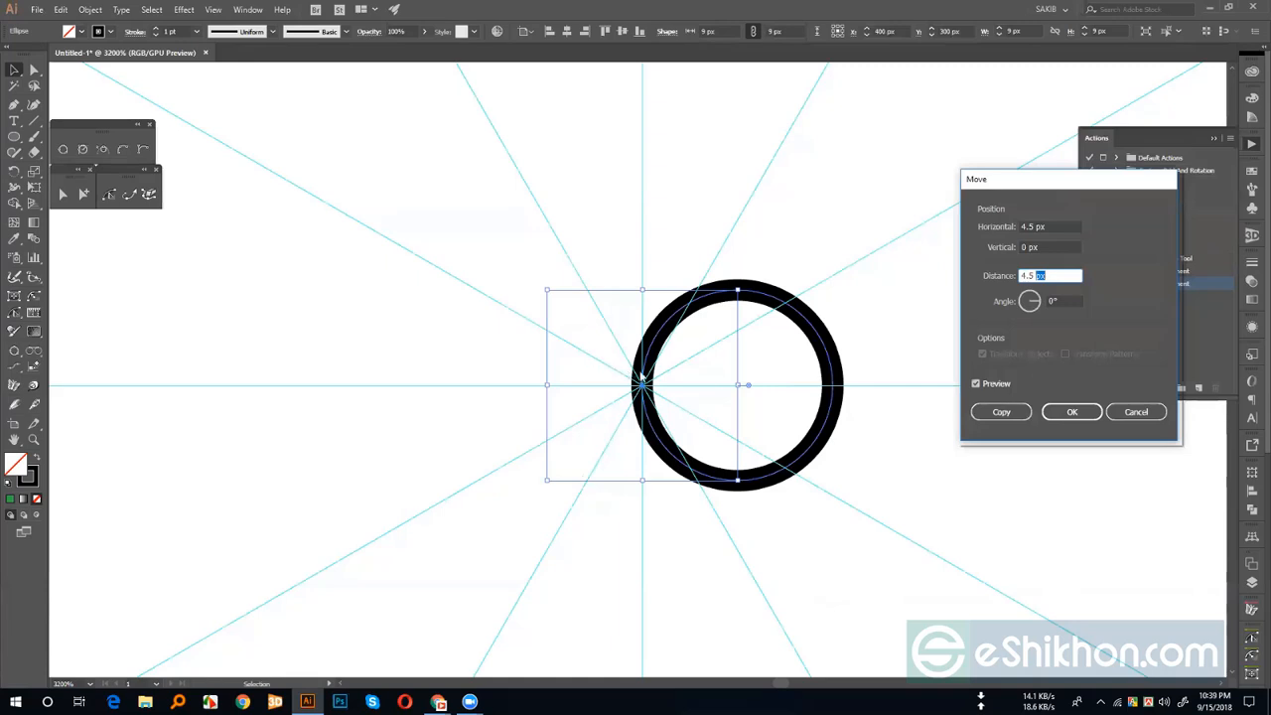
click(1001, 411)
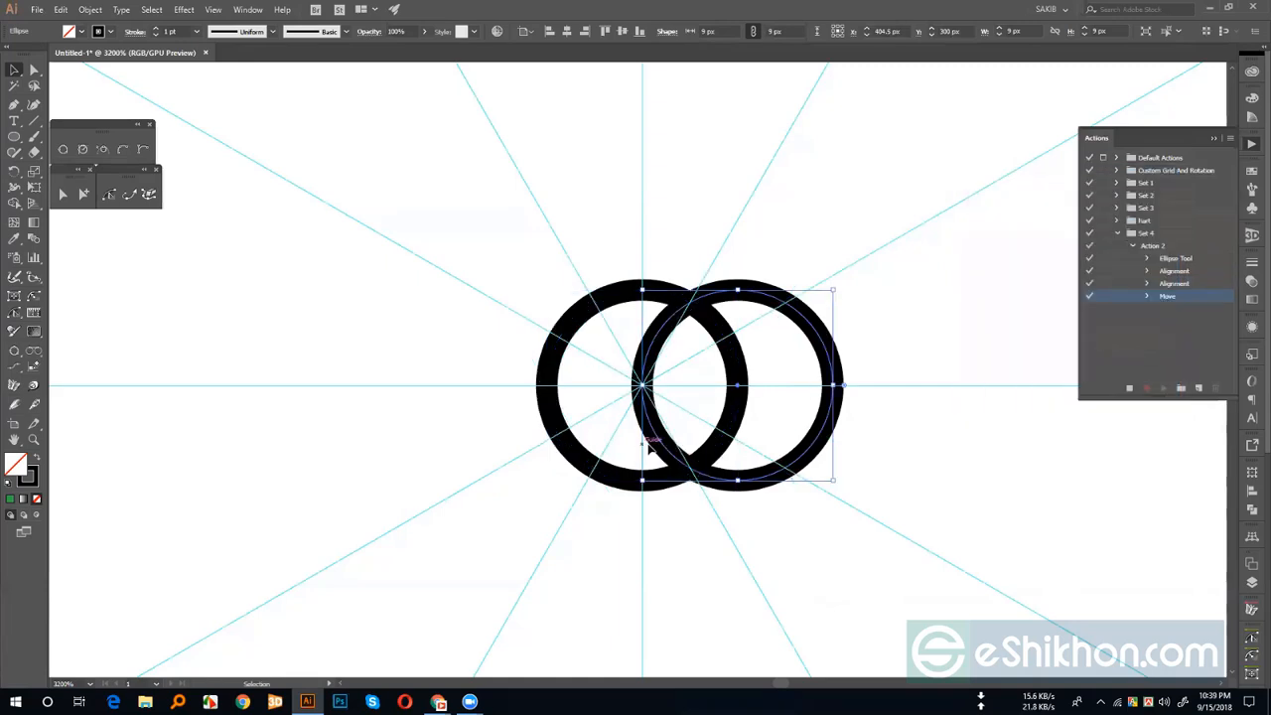
- Select both overlapping circles with Select All and group them
click(16, 71)
click(387, 276)
key(ctrl+a)
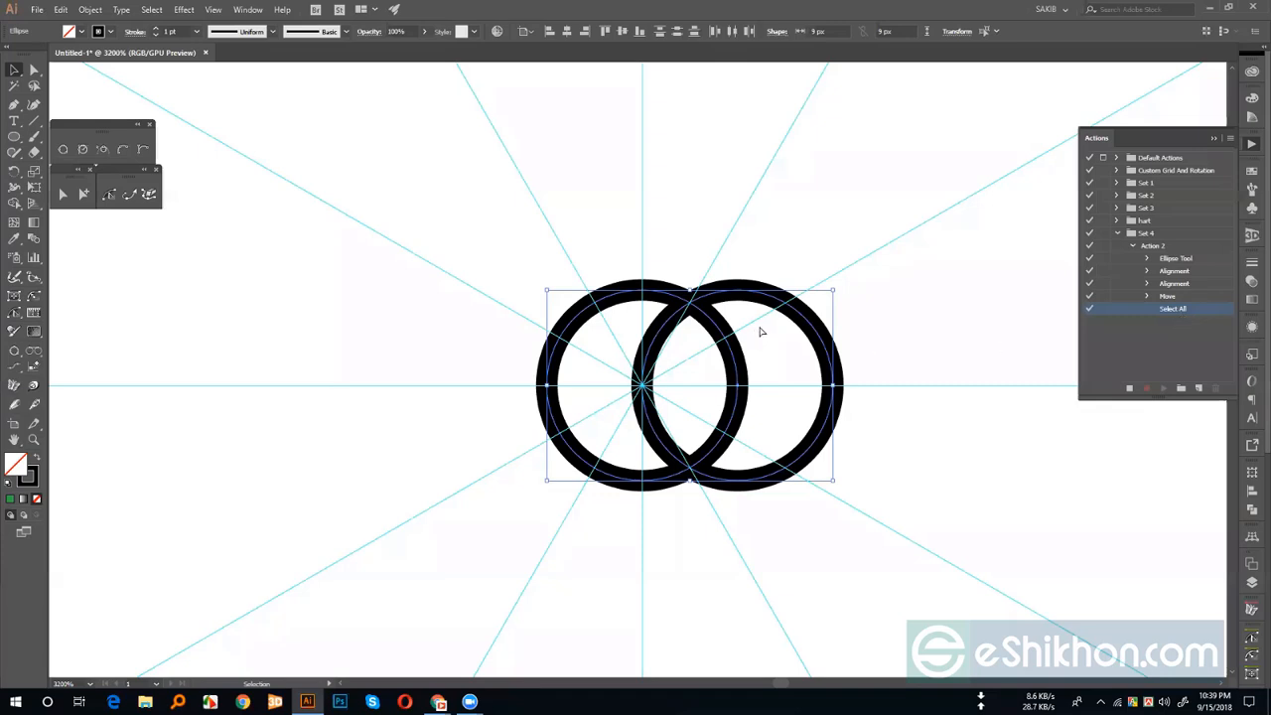
key(ctrl+g)
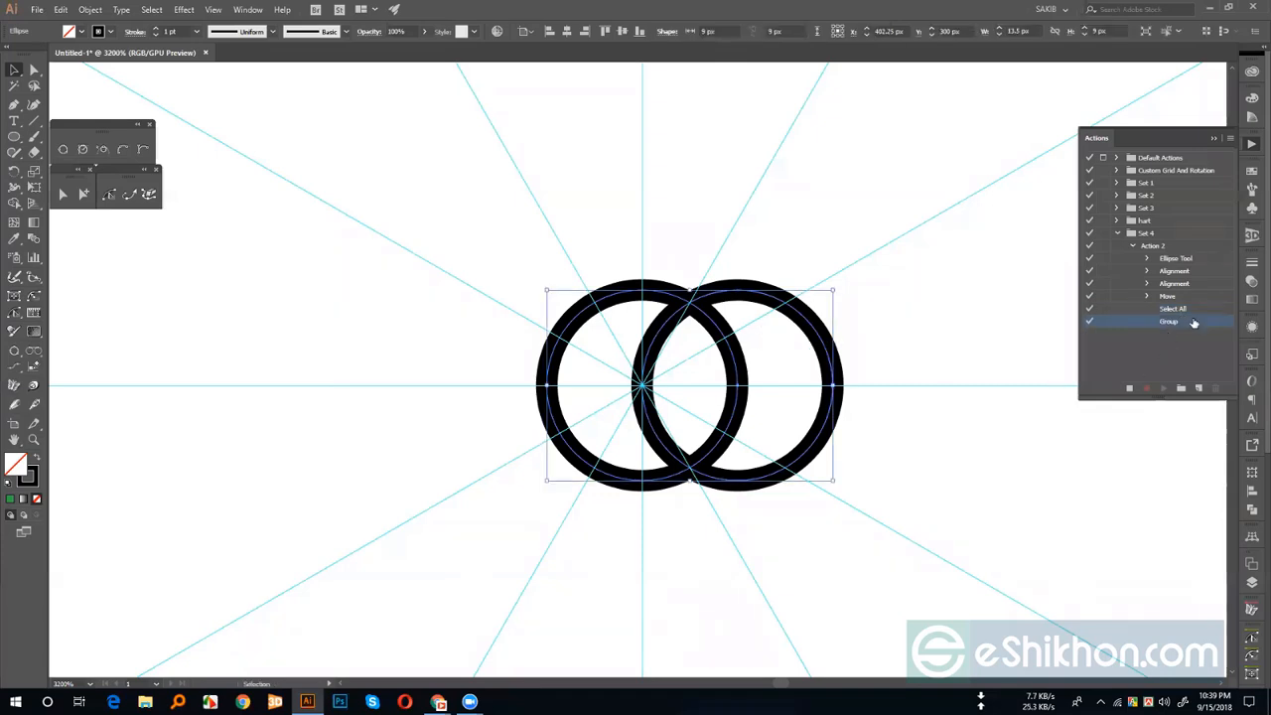
- Centre the grouped circles horizontally on the artboard and swap their fill and stroke colours
click(1251, 493)
click(1122, 499)
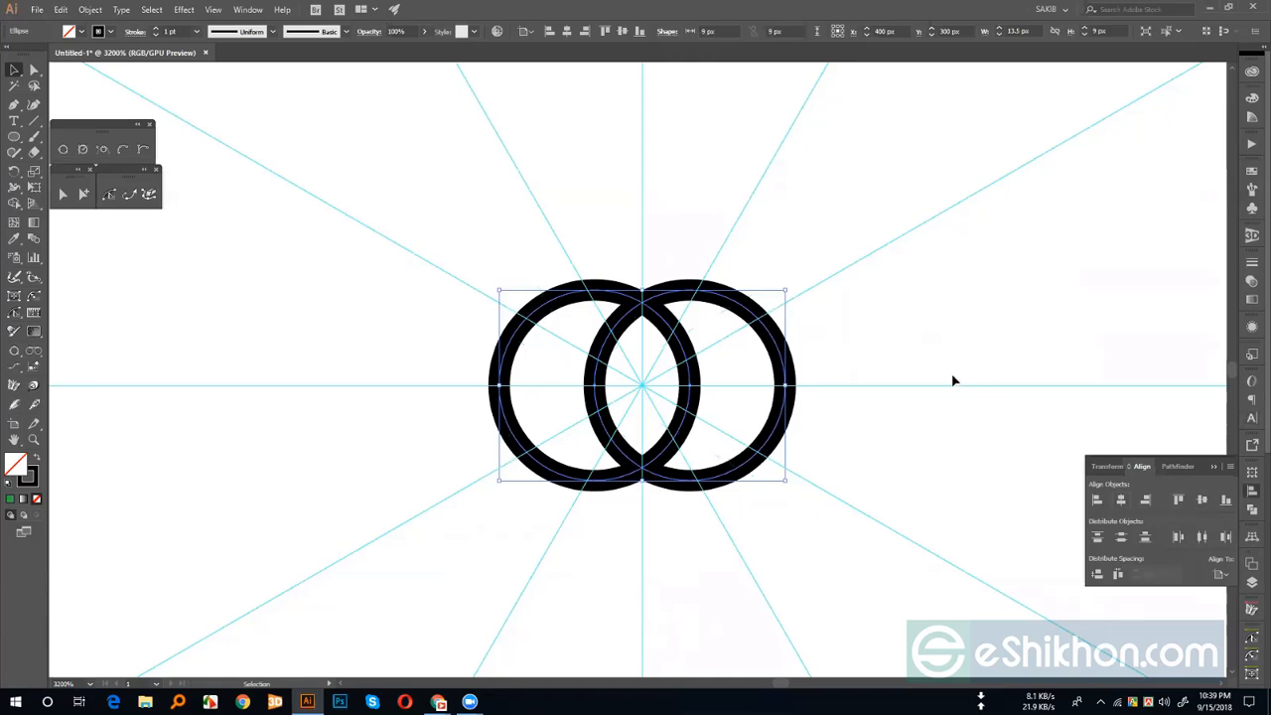
key(shift+x)
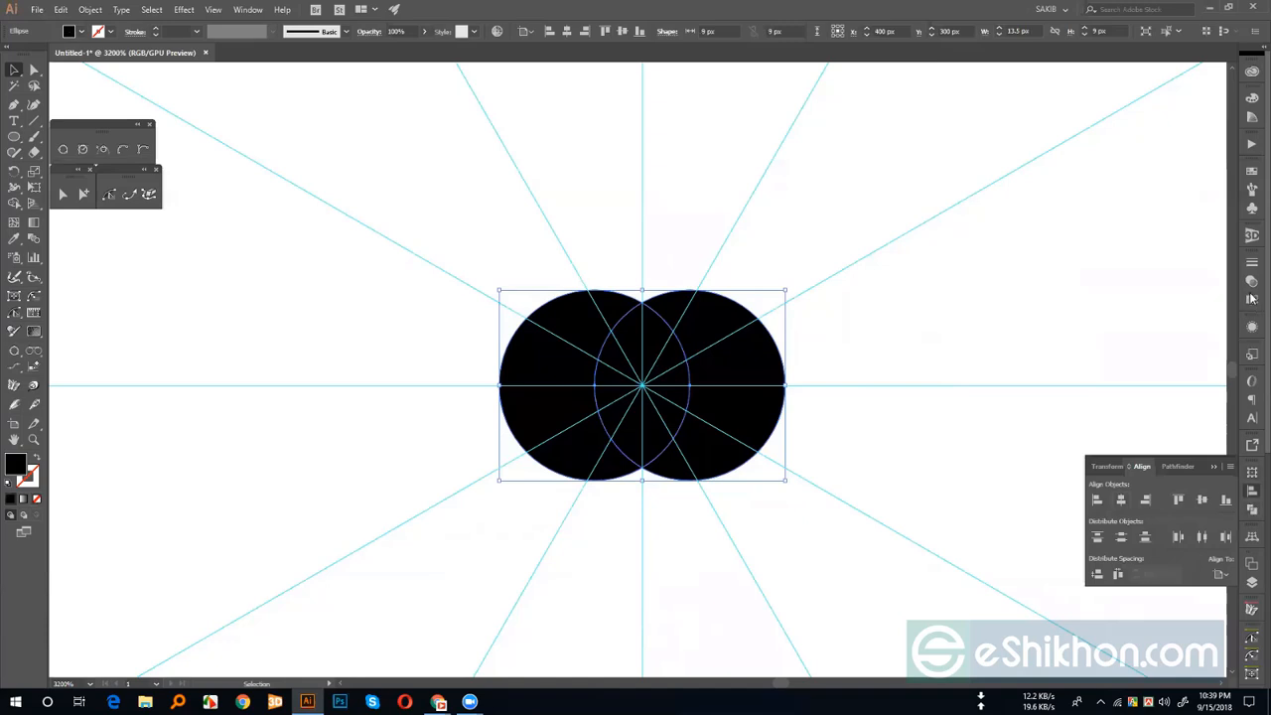
- Intersect the two circles into a single leaf shape, check the recorded steps and collapse Action 2
click(1253, 509)
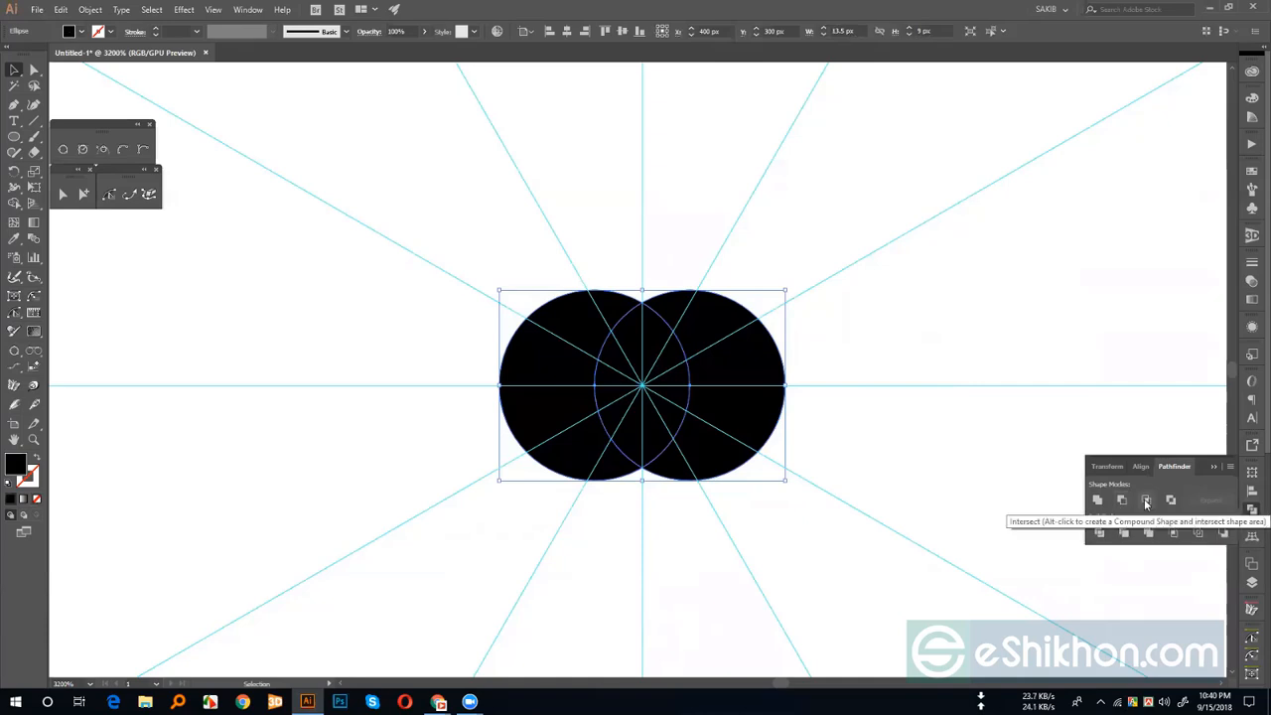
click(1147, 500)
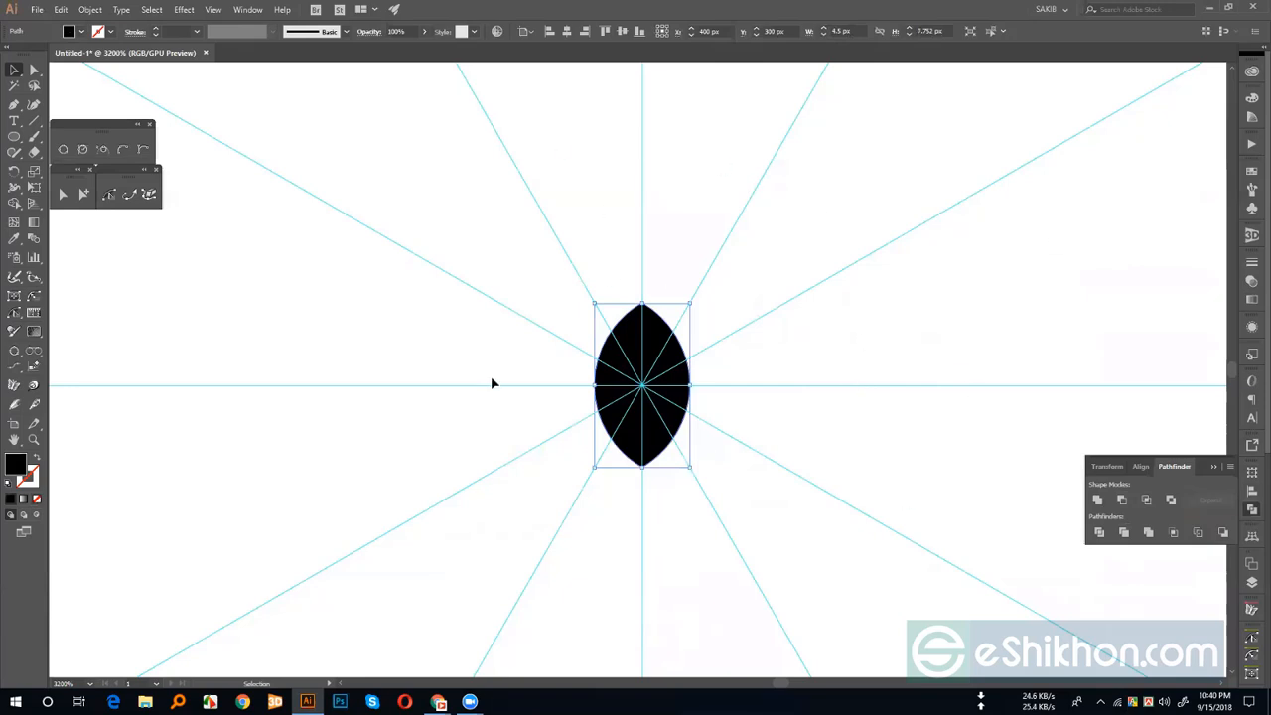
click(1252, 147)
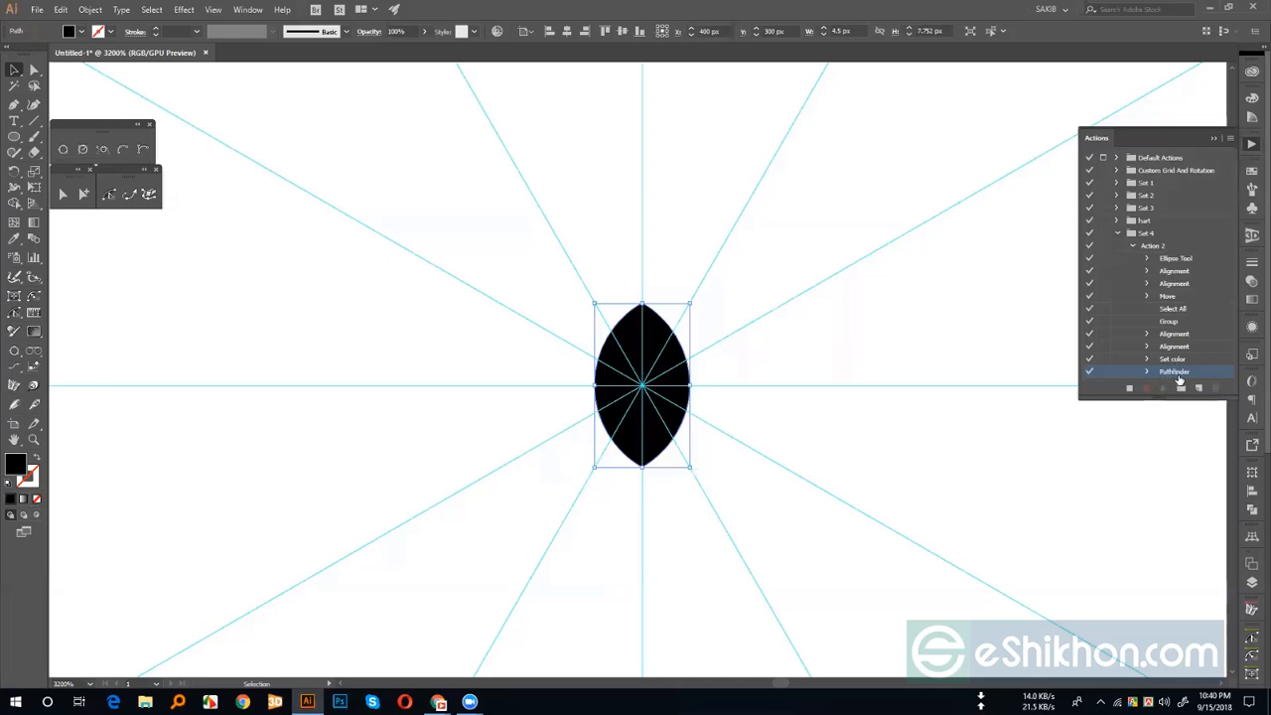
click(1133, 246)
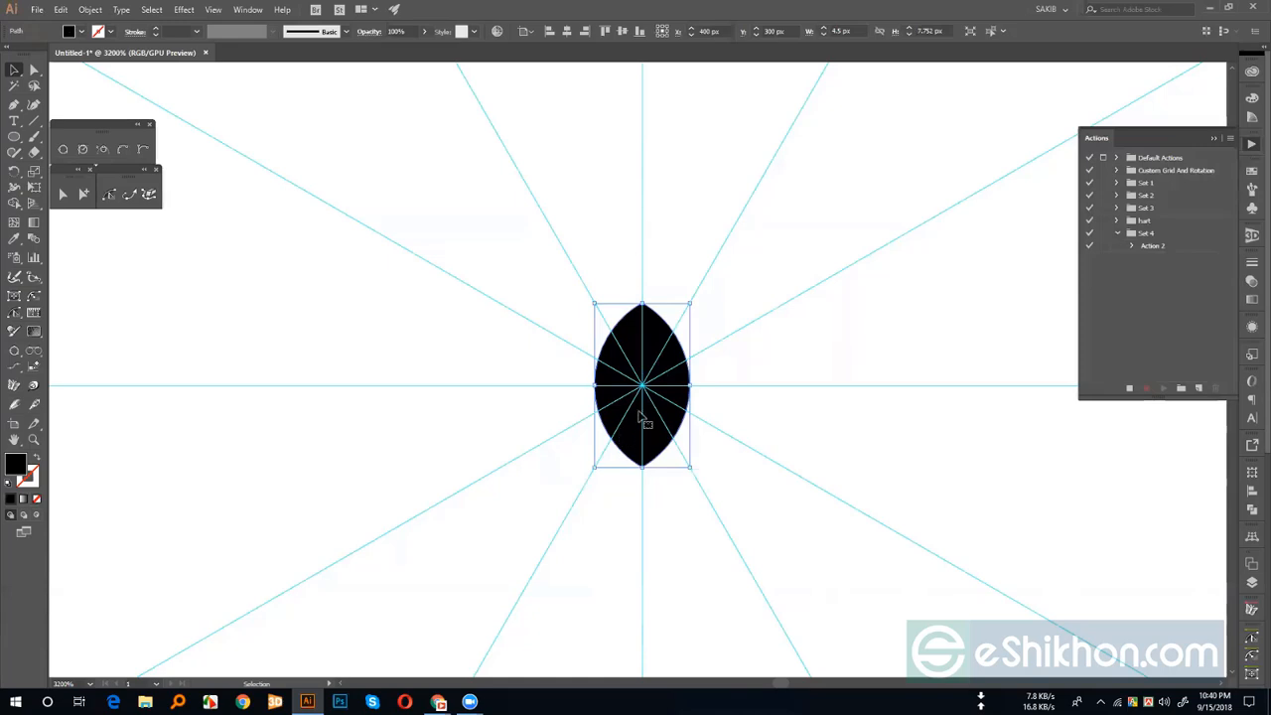
- Open the Move settings for the leaf shape and reset its distance and horizontal offset to 0 px
double_click(16, 72)
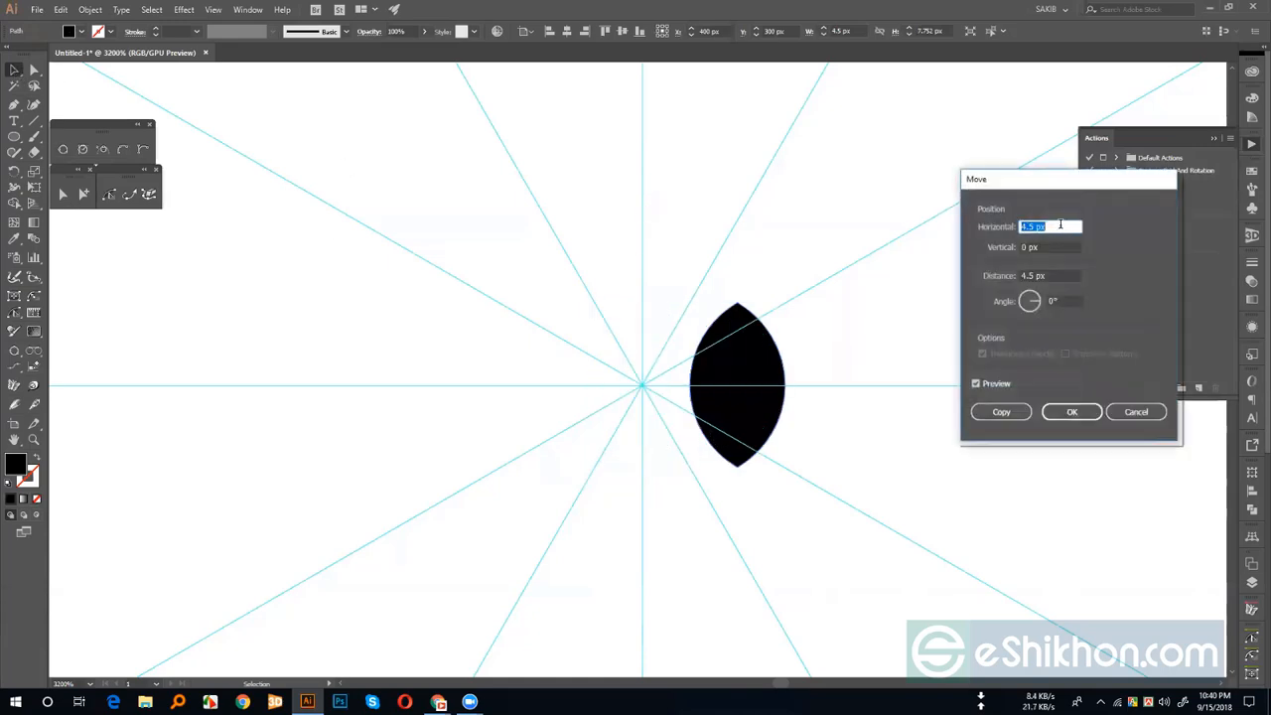
key(BackSpace)
drag(1058, 273, 960, 275)
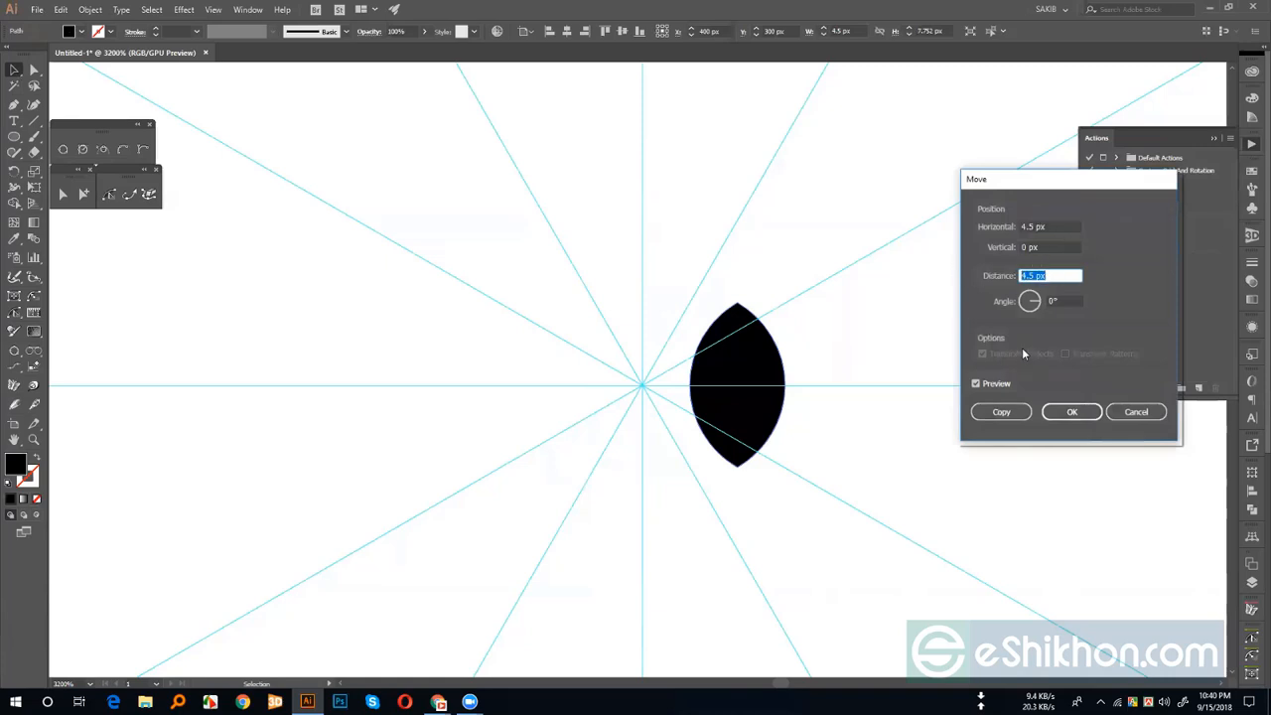
text(0)
click(1045, 245)
drag(1055, 227, 975, 227)
text(0)
click(1049, 246)
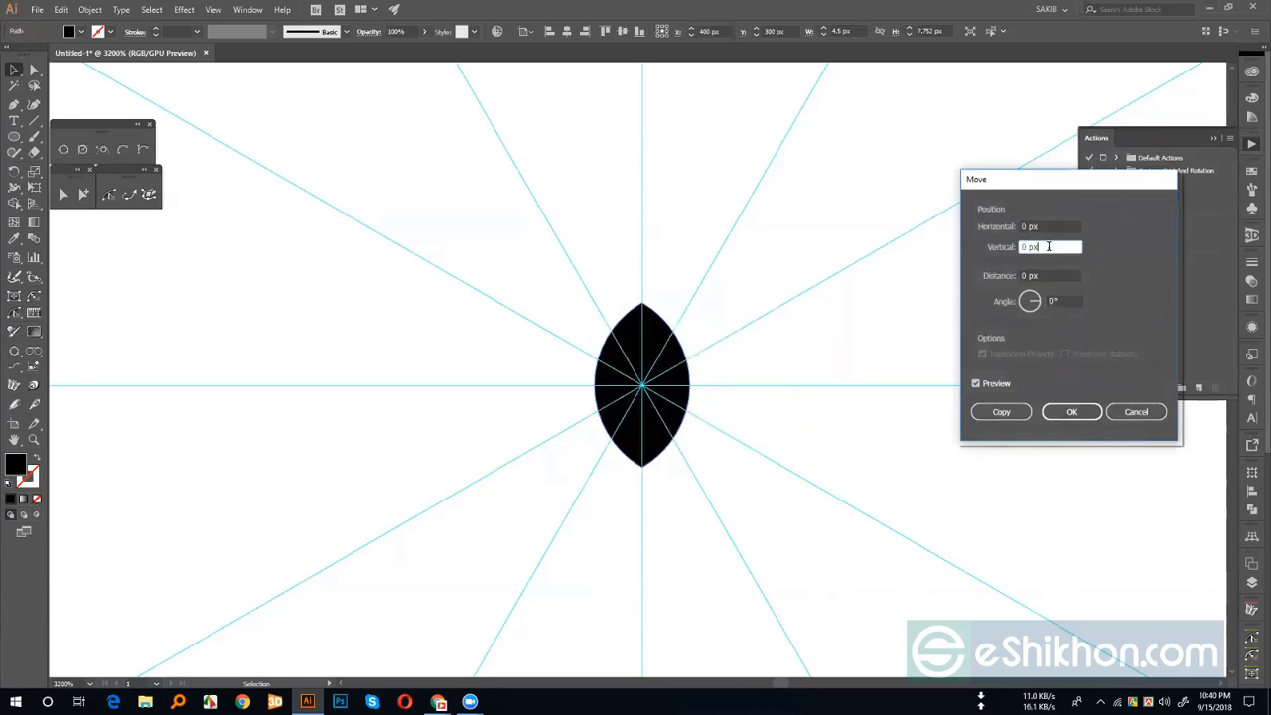
- Set the vertical move to 20 px and create a copy of the leaf shape
drag(1049, 246, 964, 247)
text(20)
key(Tab)
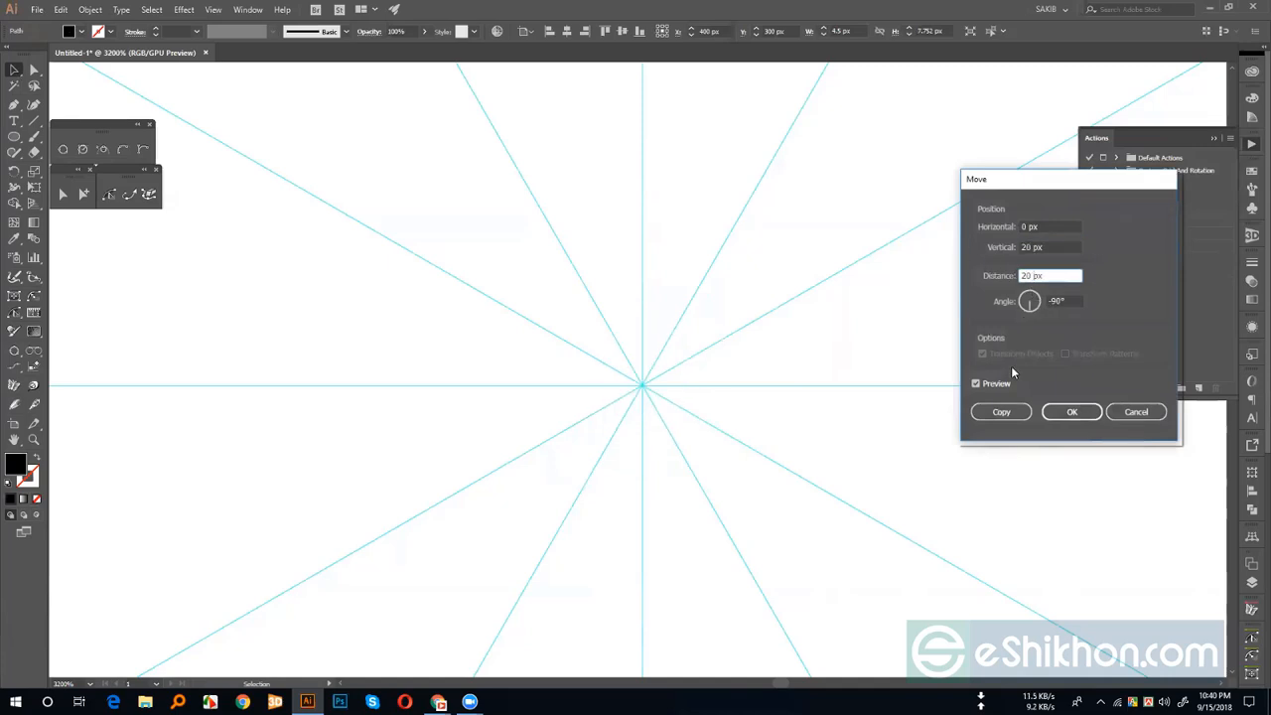
click(1003, 412)
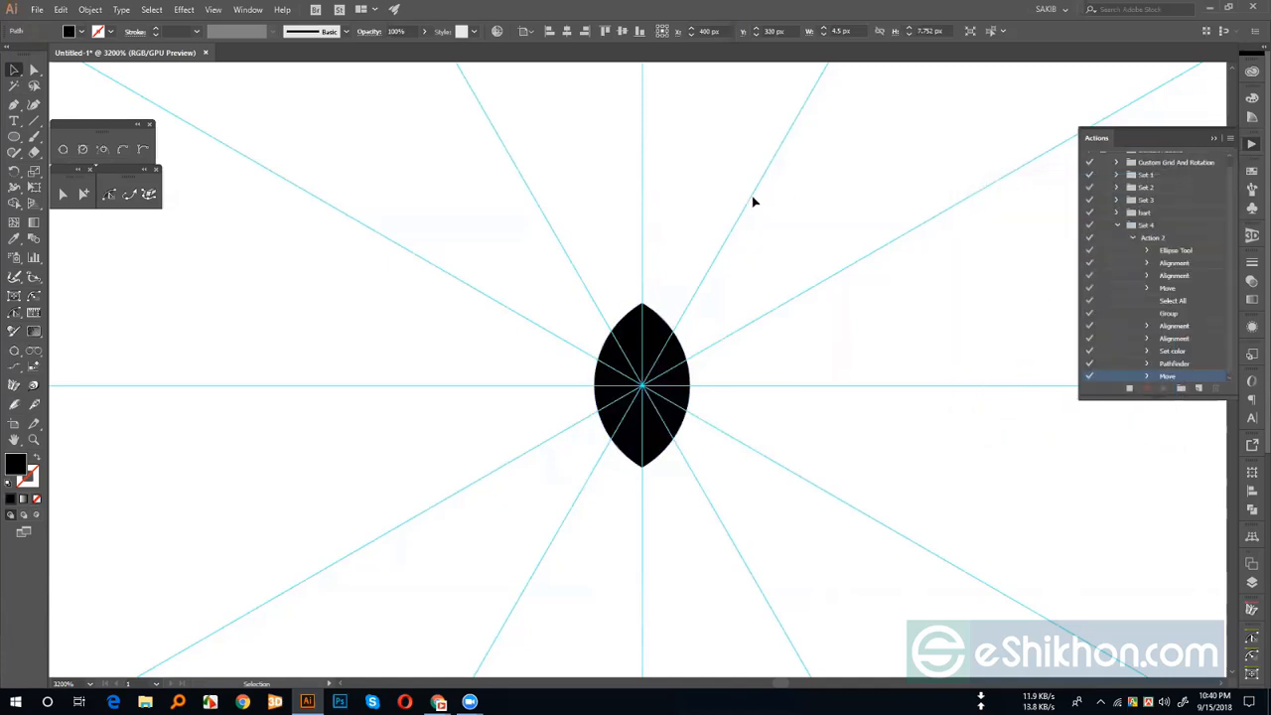
- Select and group both leaf shapes, and centre the group vertically on the artboard
key(a)
key(v)
key(ctrl+a)
key(ctrl+g)
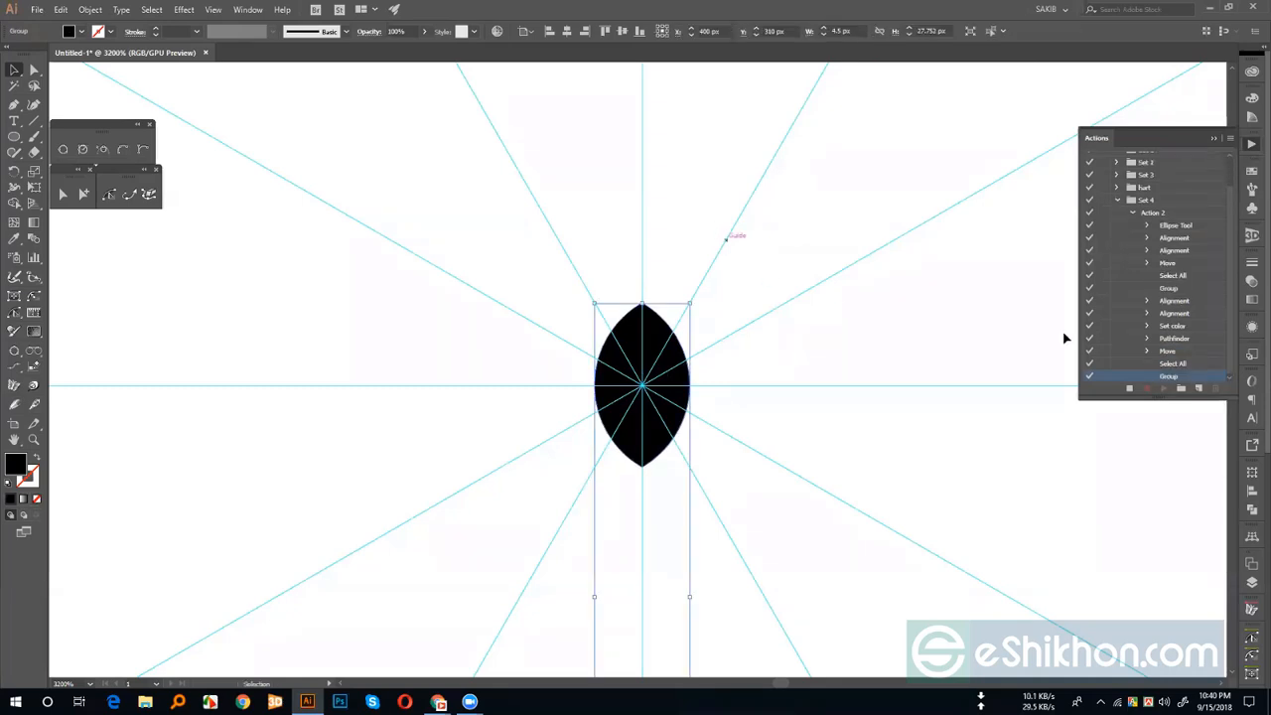
click(1253, 492)
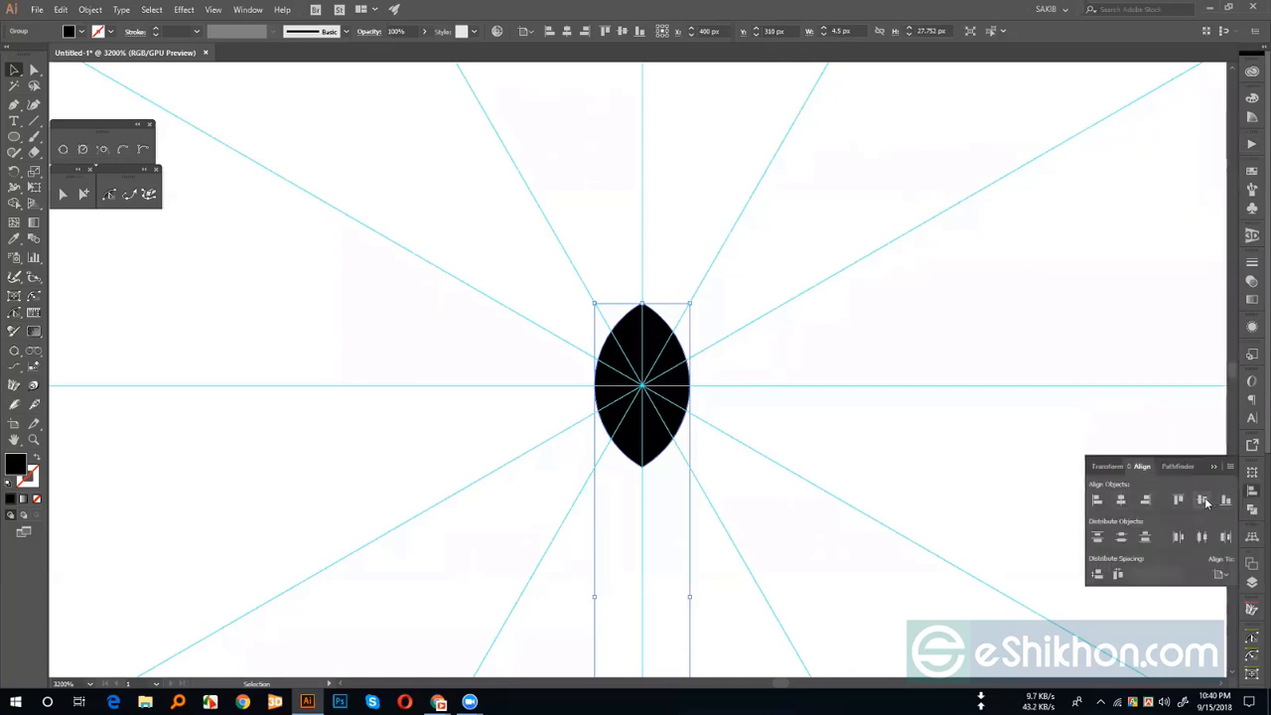
click(1203, 500)
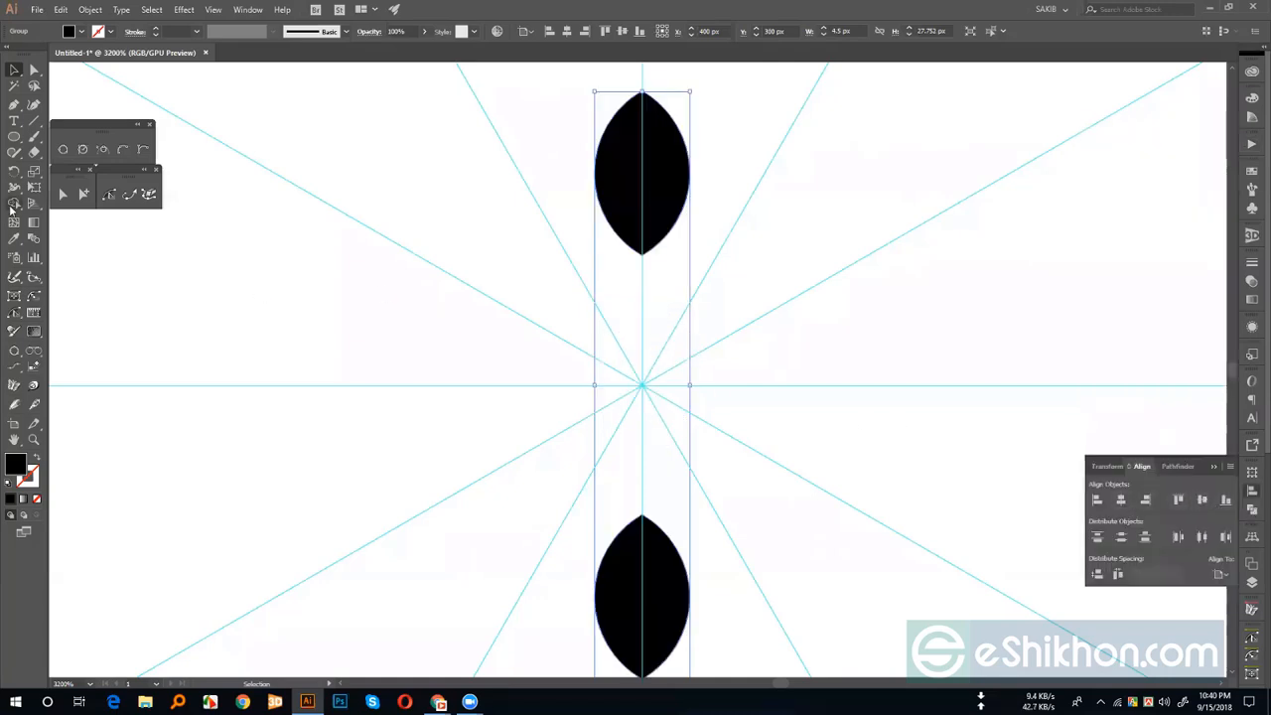
- Create a copy of the leaf pair rotated by 30° and repeat the transformation until twelve leaves complete the ring
double_click(14, 173)
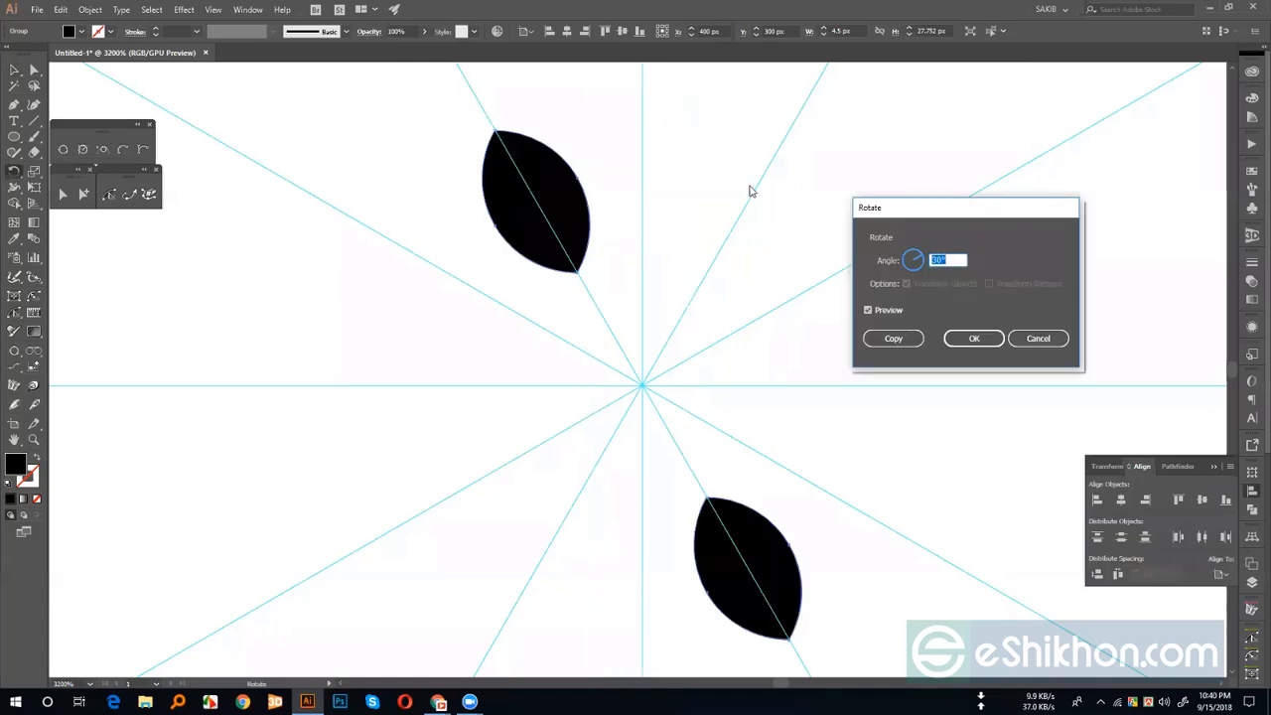
click(897, 338)
key(v)
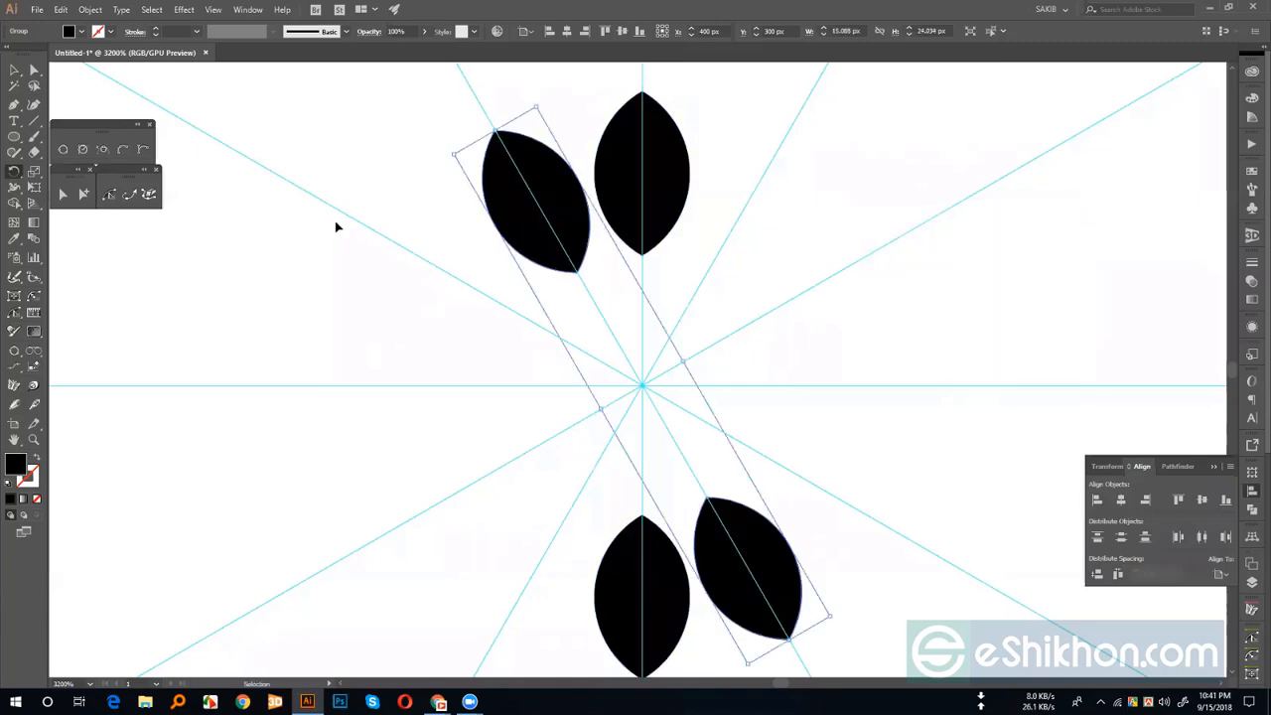
key(ctrl+d)
key(ctrl+d)
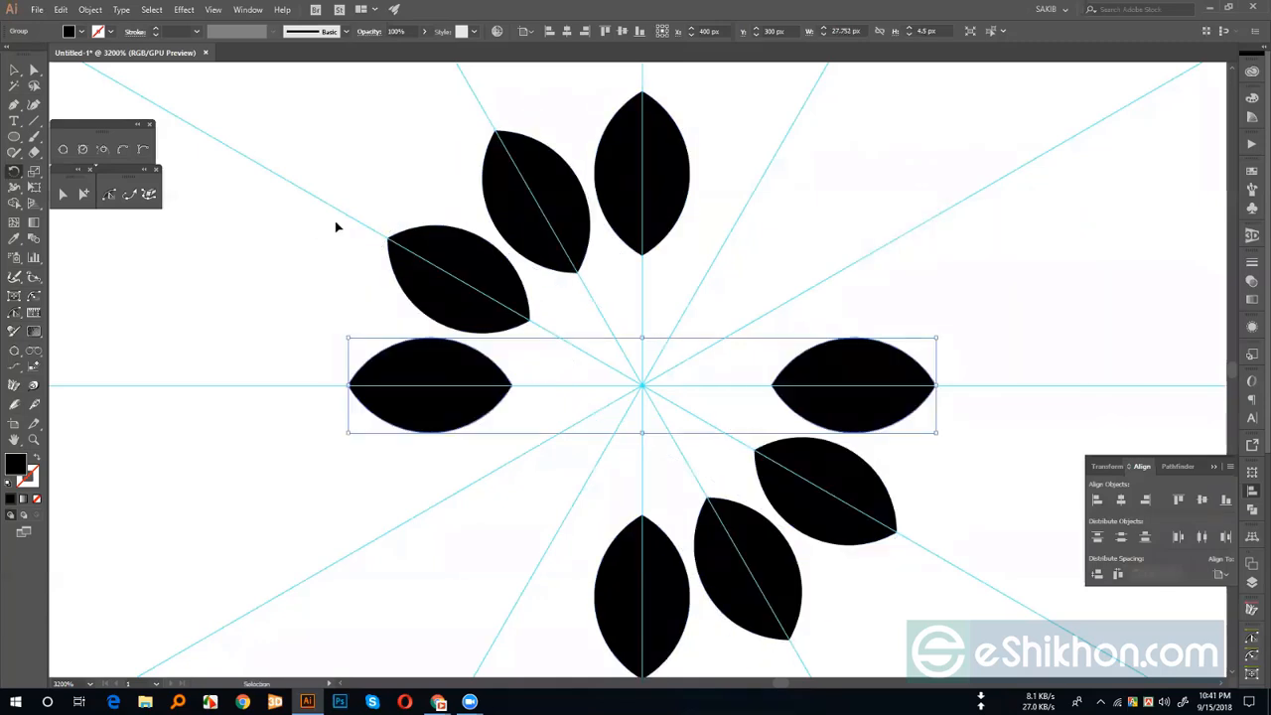
key(ctrl+d)
key(r)
key(v)
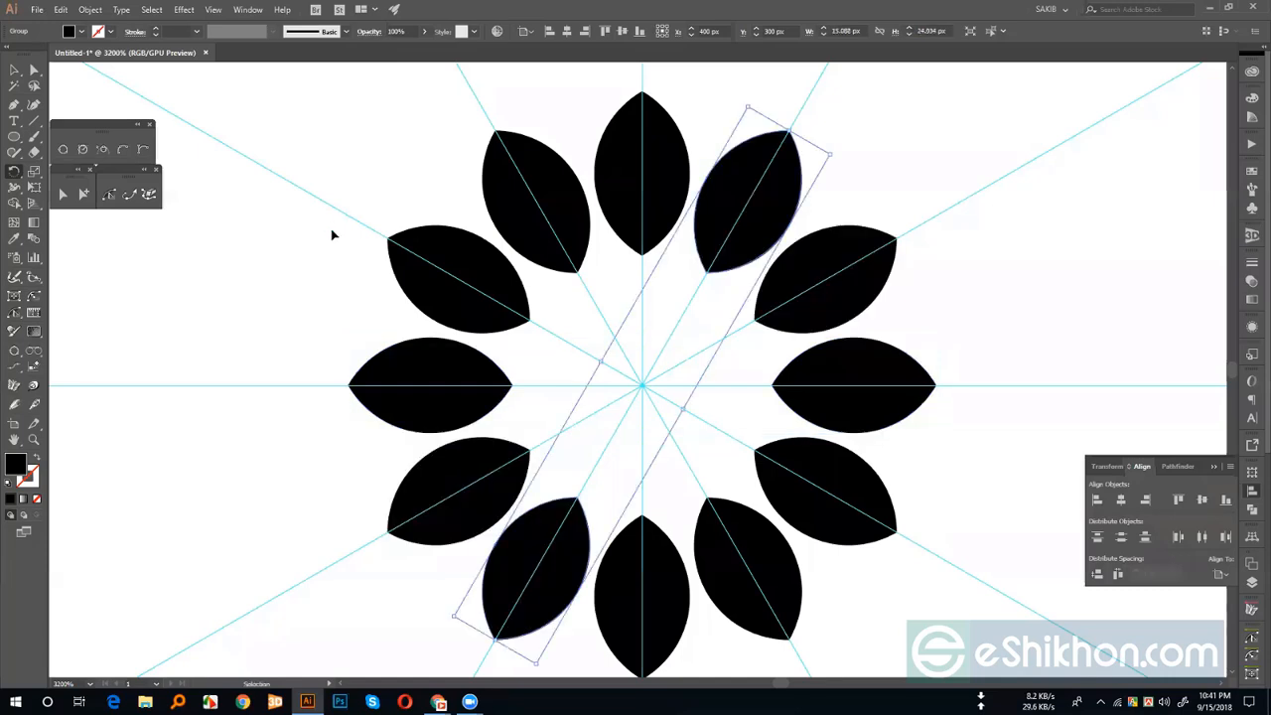
- Select and group all twelve leaves, stop recording, and collapse Action 2 in Set 4
key(ctrl+a)
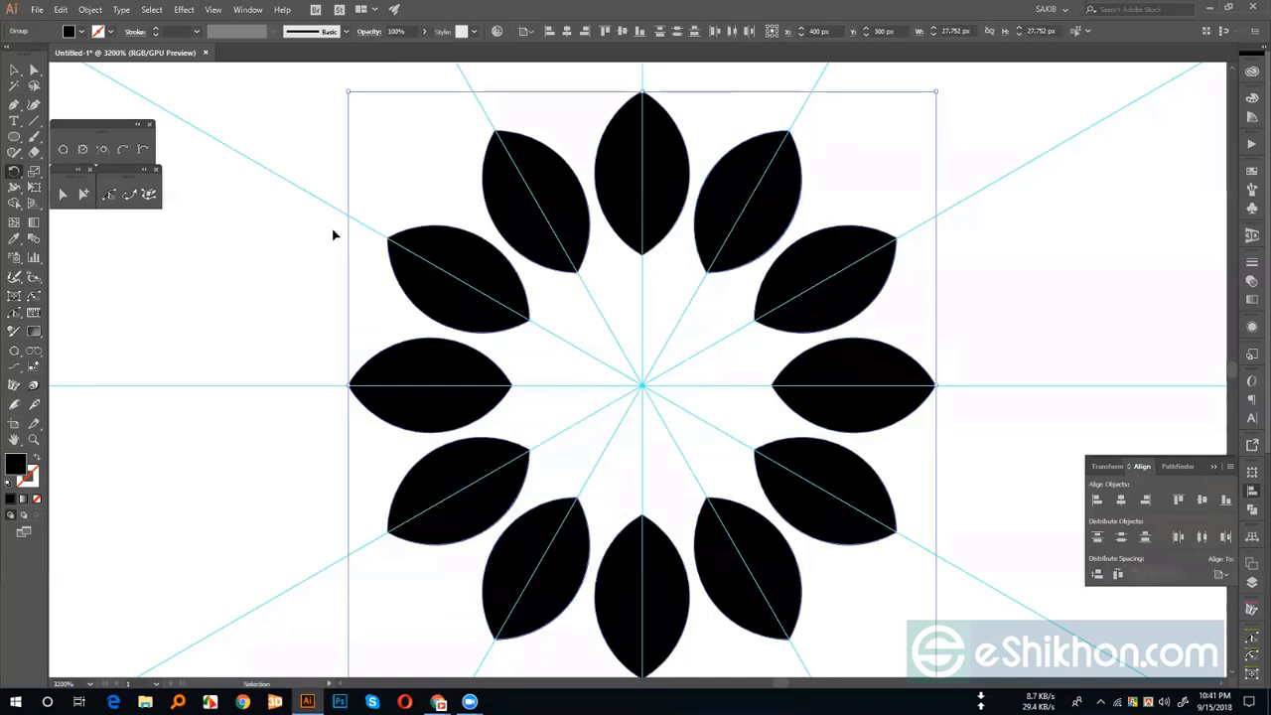
key(r)
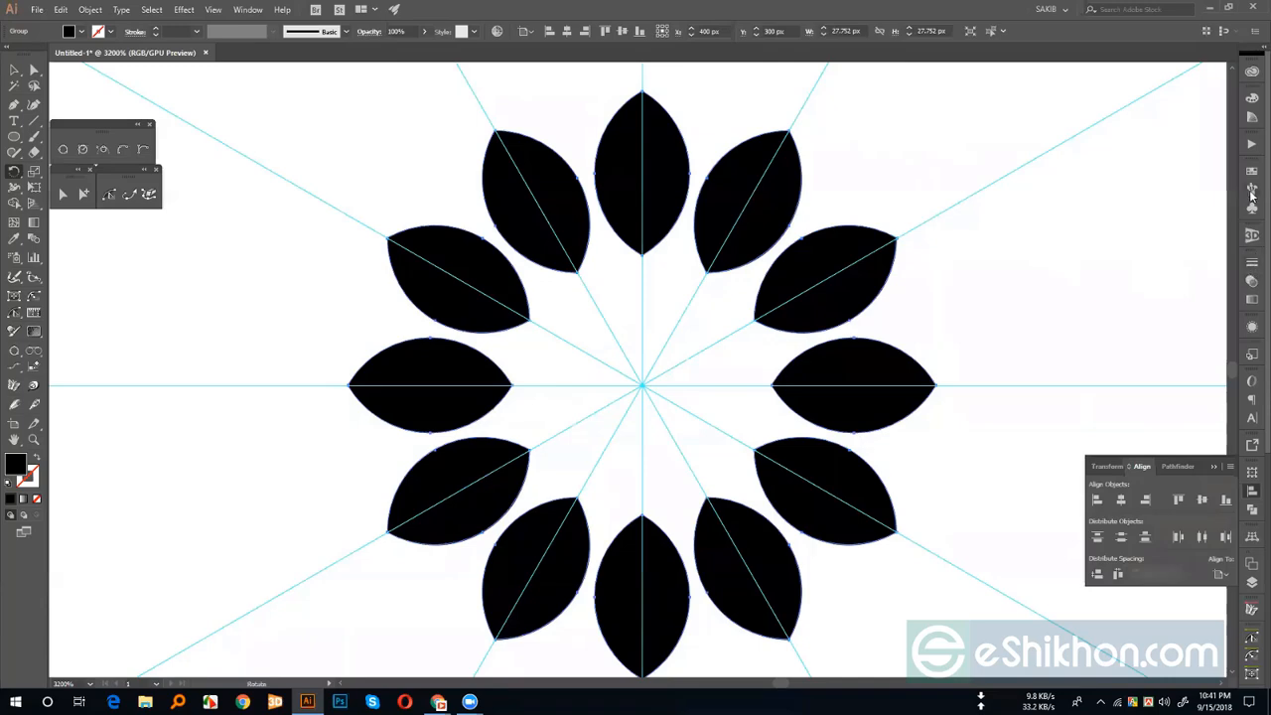
click(1252, 146)
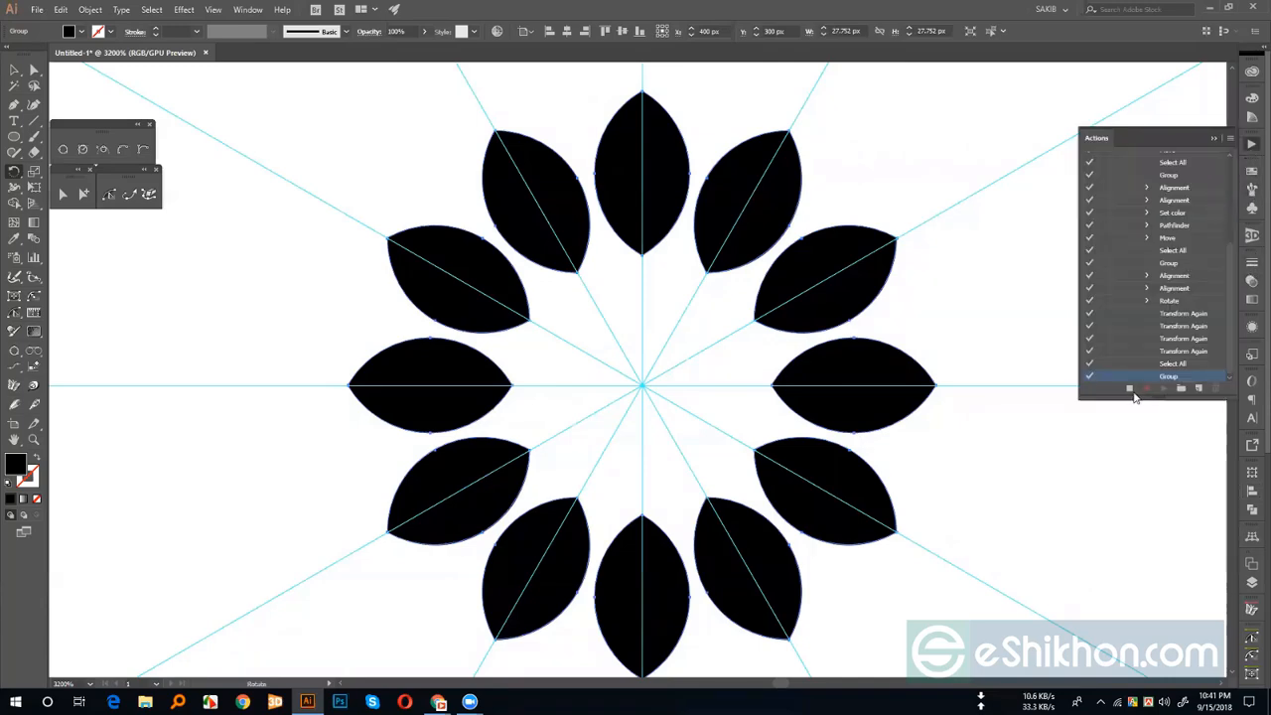
scroll(1152, 238, up, 3)
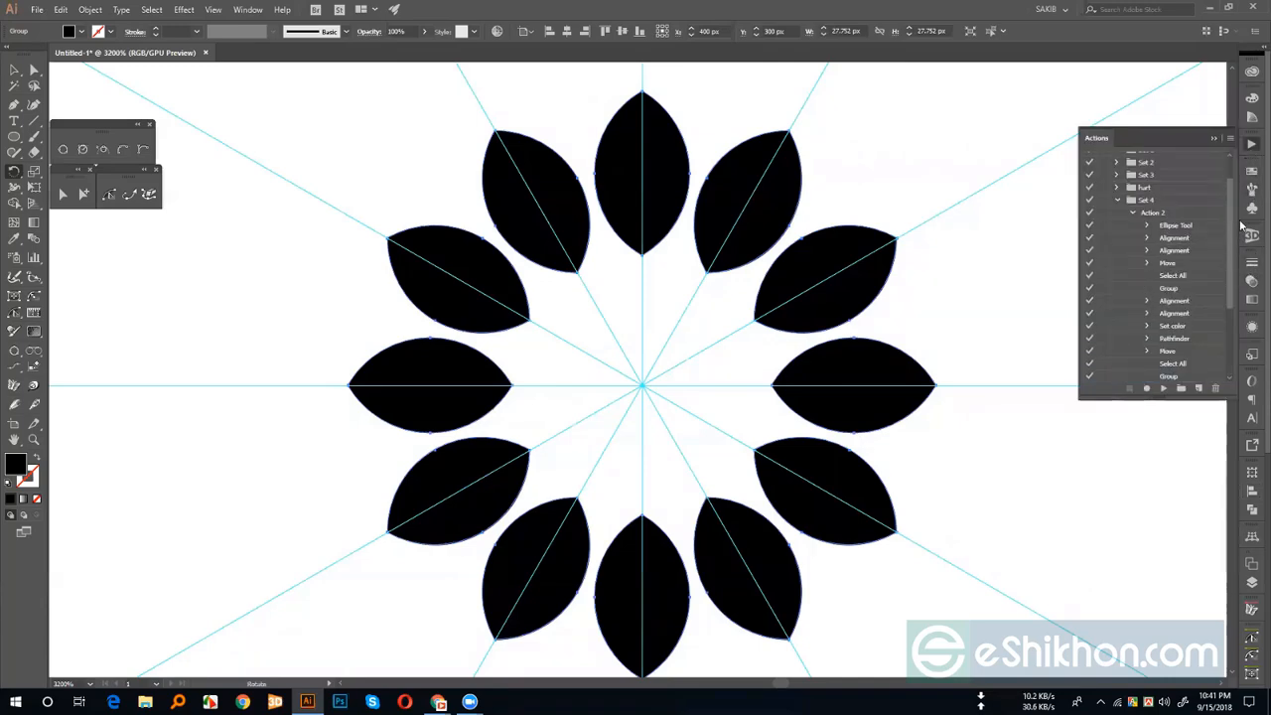
click(1133, 213)
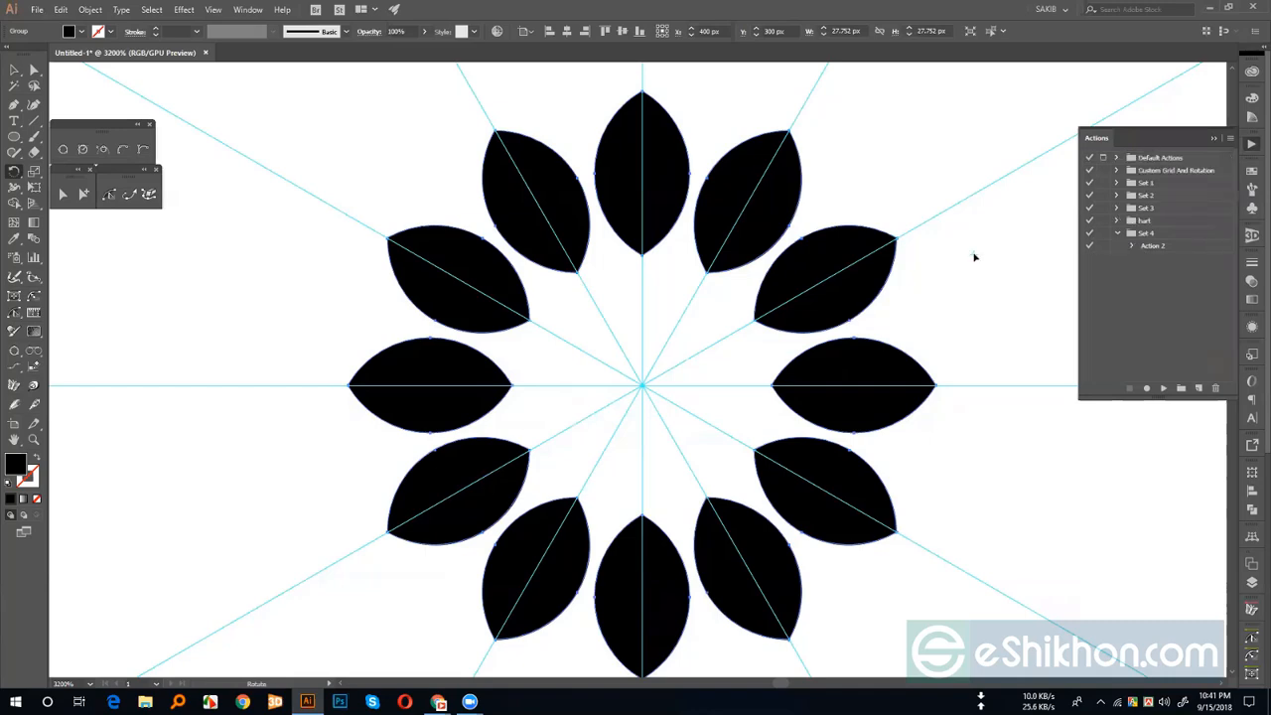
- Delete the whole leaf pattern from the artboard, keeping only the 30-degree guides
click(14, 69)
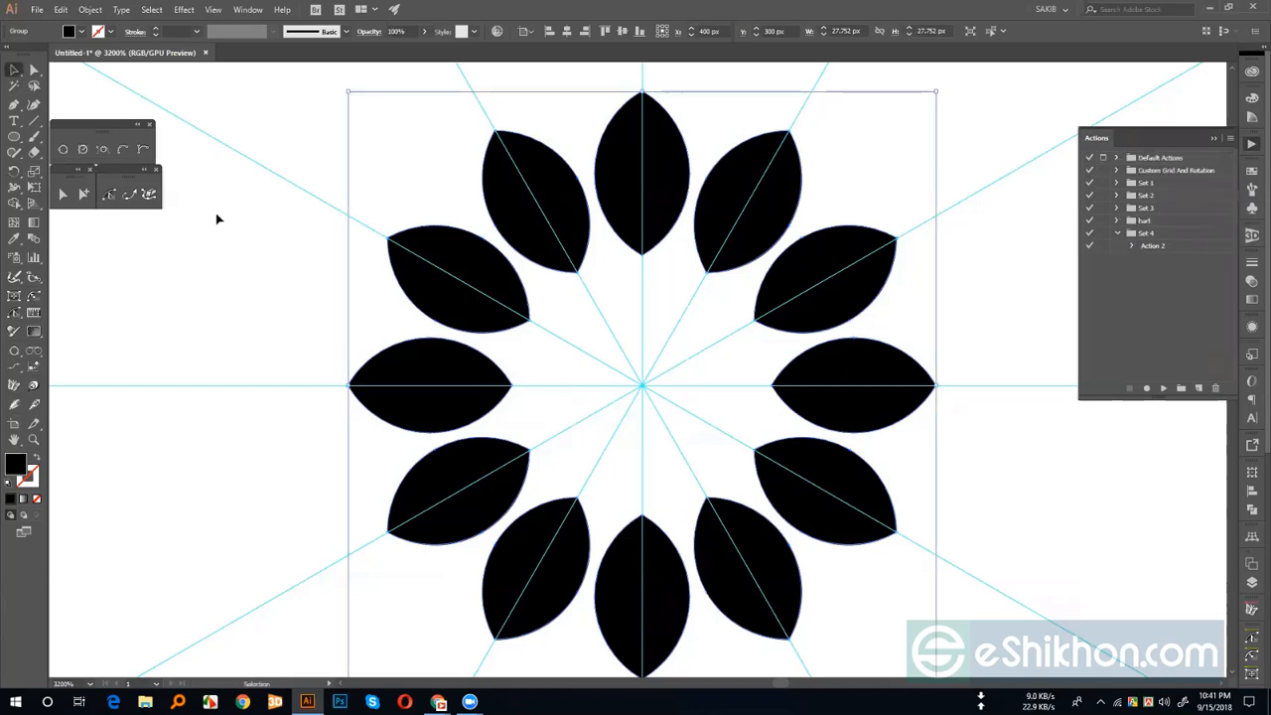
key(a)
key(ctrl+minus)
key(ctrl+minus)
key(ctrl+minus)
key(ctrl+minus)
key(ctrl+minus)
key(ctrl+minus)
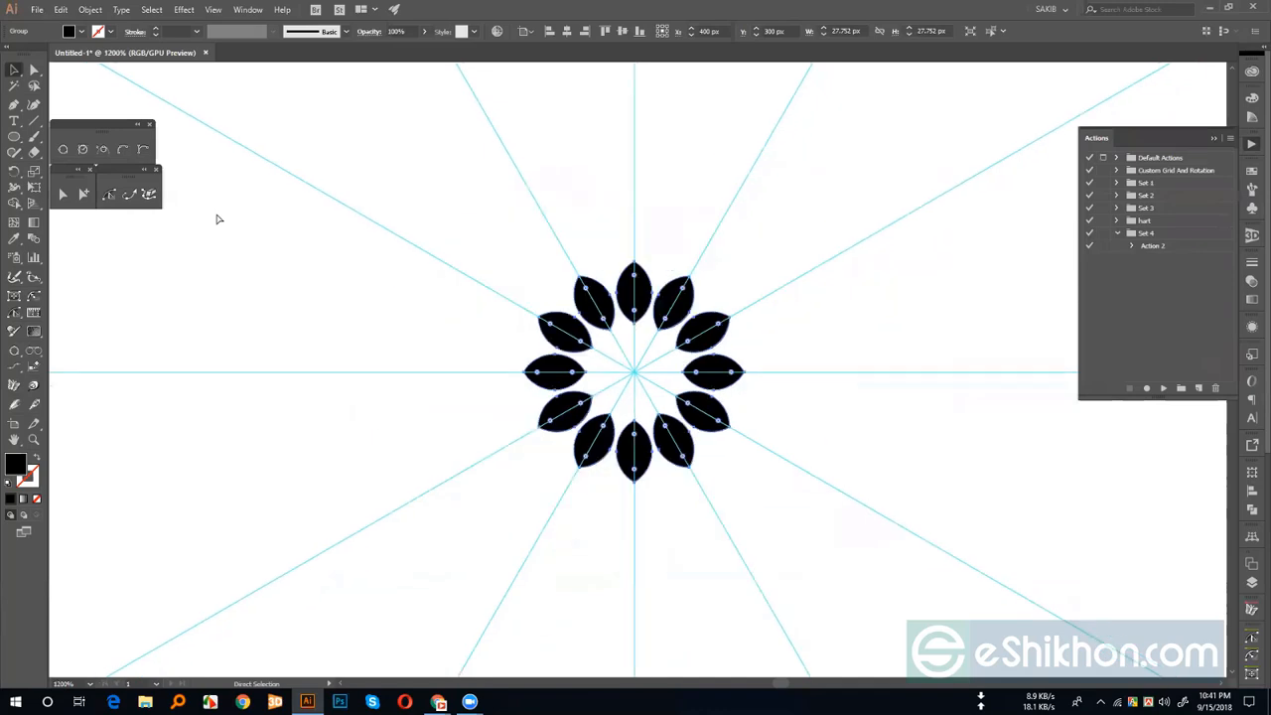
click(525, 282)
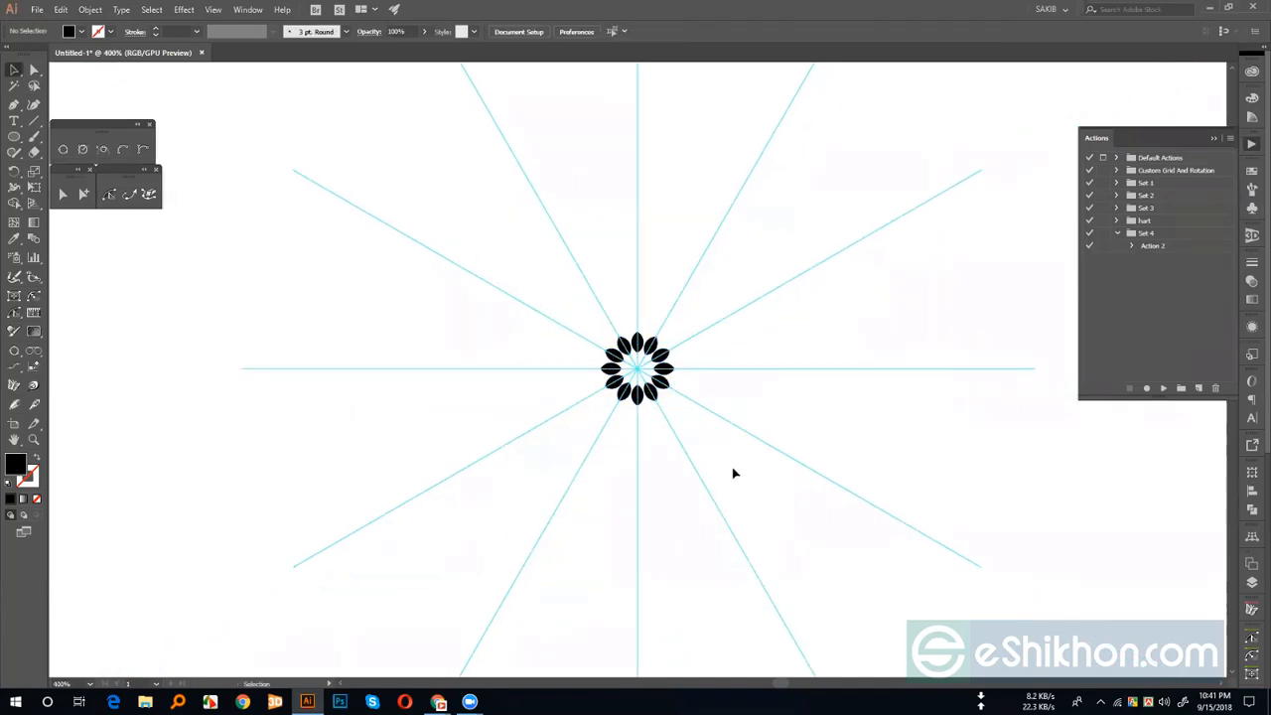
key(ctrl+a)
key(Delete)
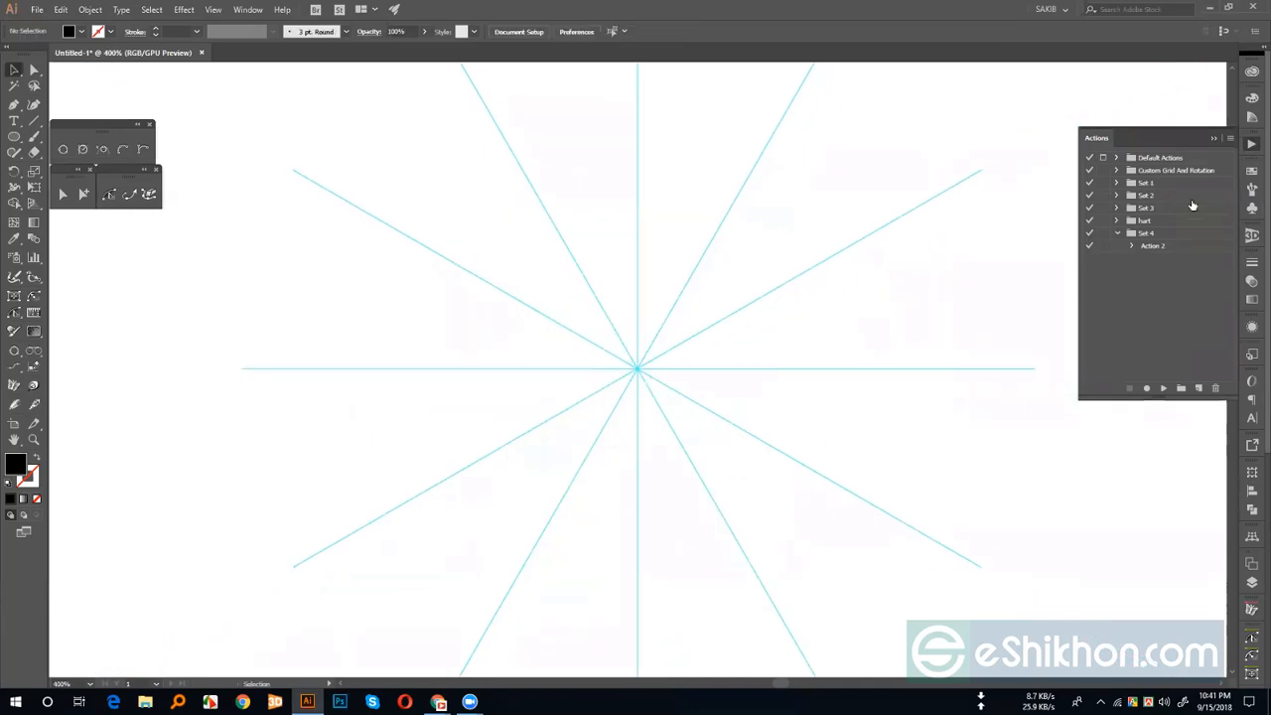
- Play Action 2 from Set 4 to rebuild the leaf pattern on the guides, and collapse its list of commands
click(1155, 247)
click(1163, 388)
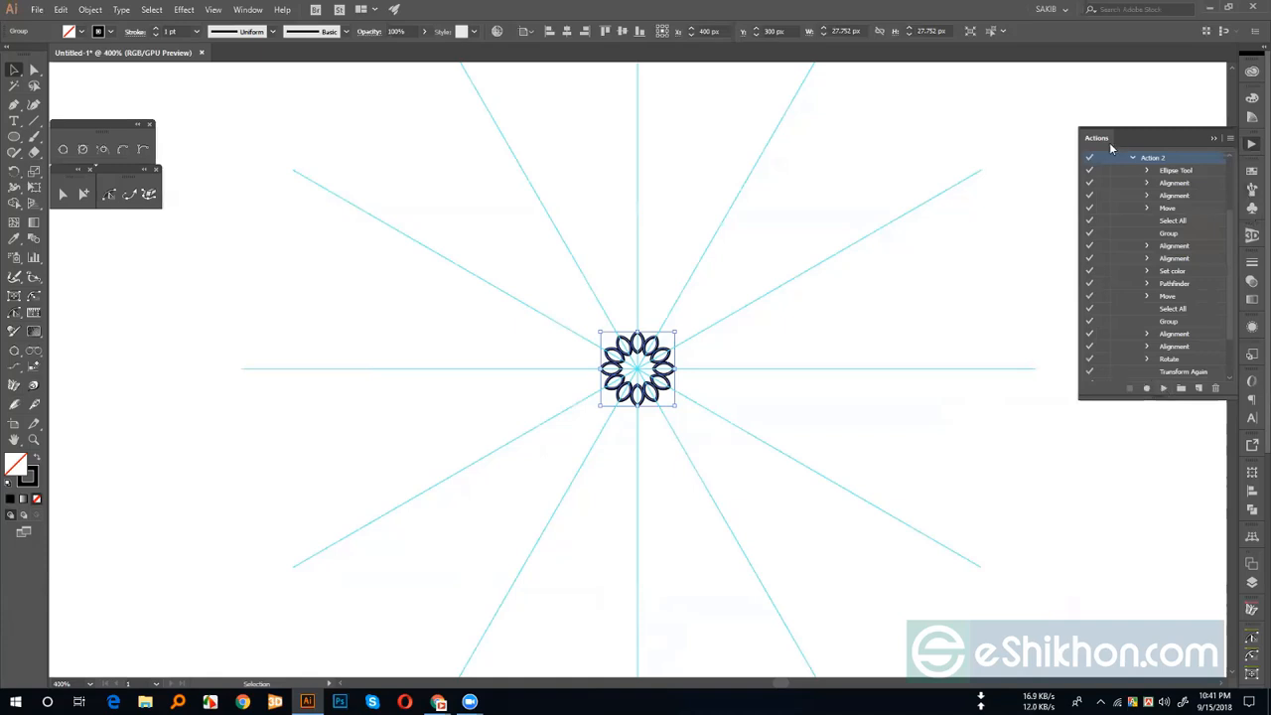
click(1131, 159)
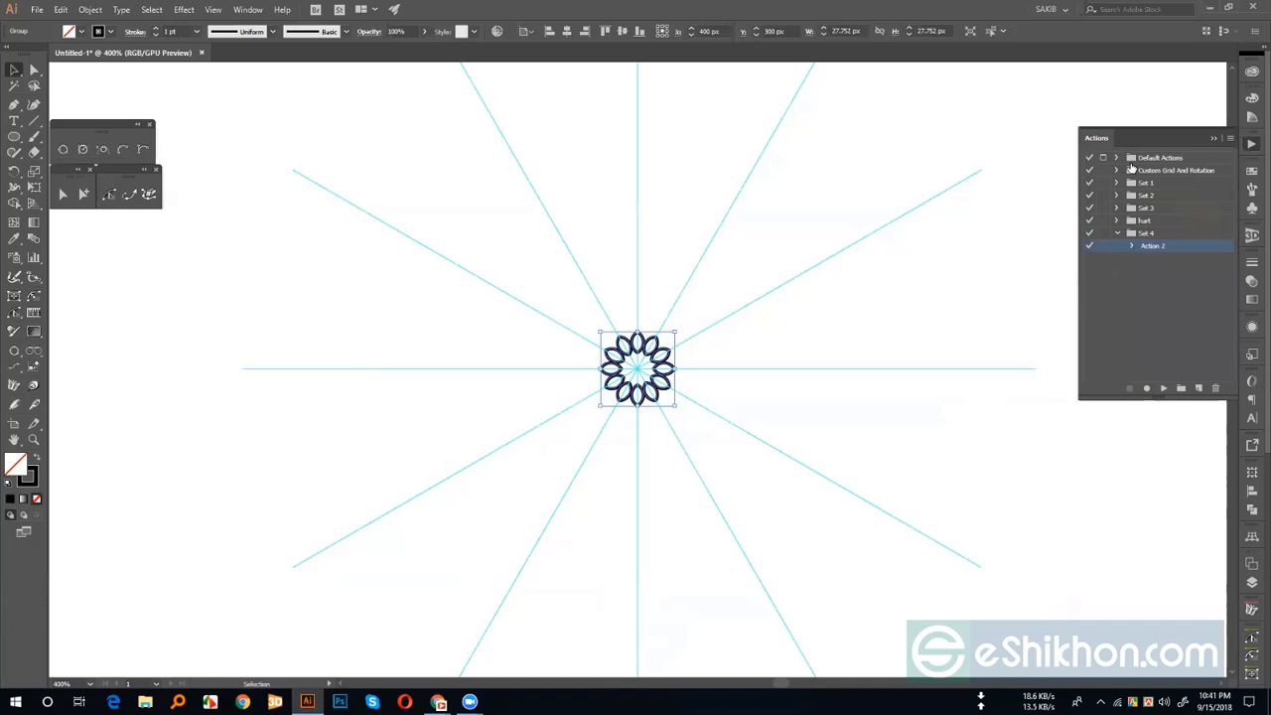
- Rename the action set Set 4 as "ee"
click(1139, 234)
double_click(1140, 232)
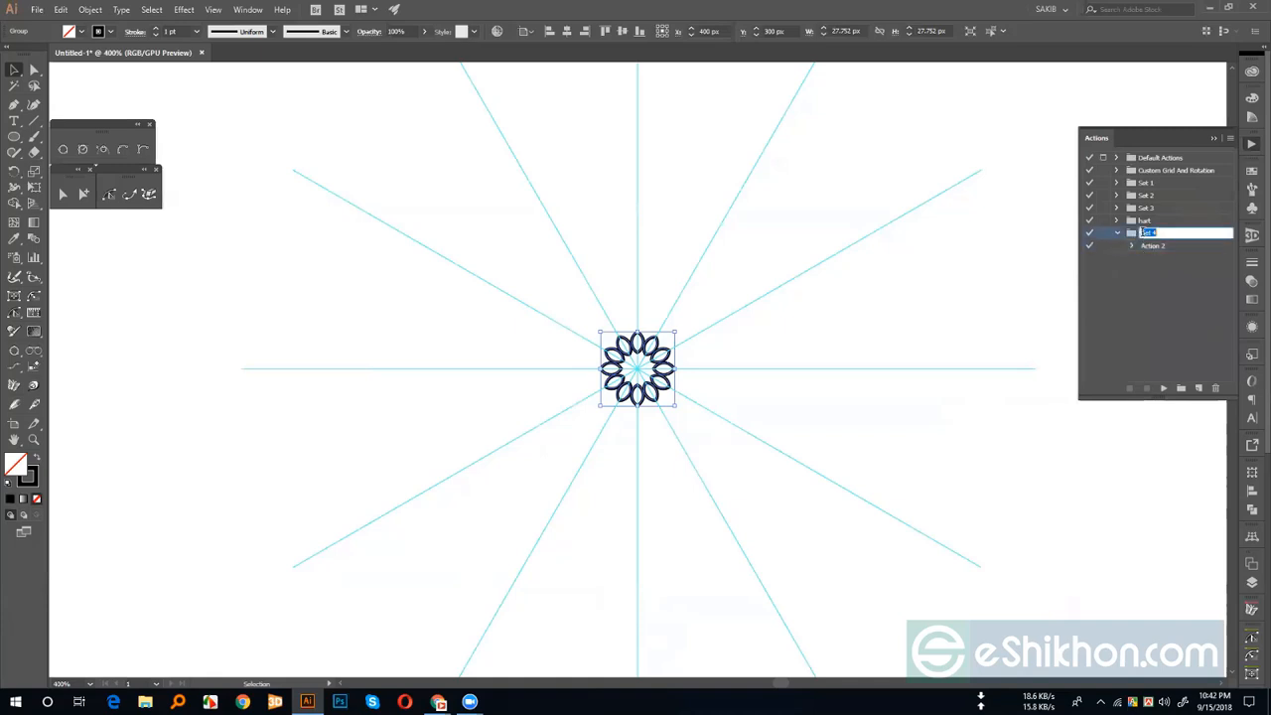
text(we)
key(Return)
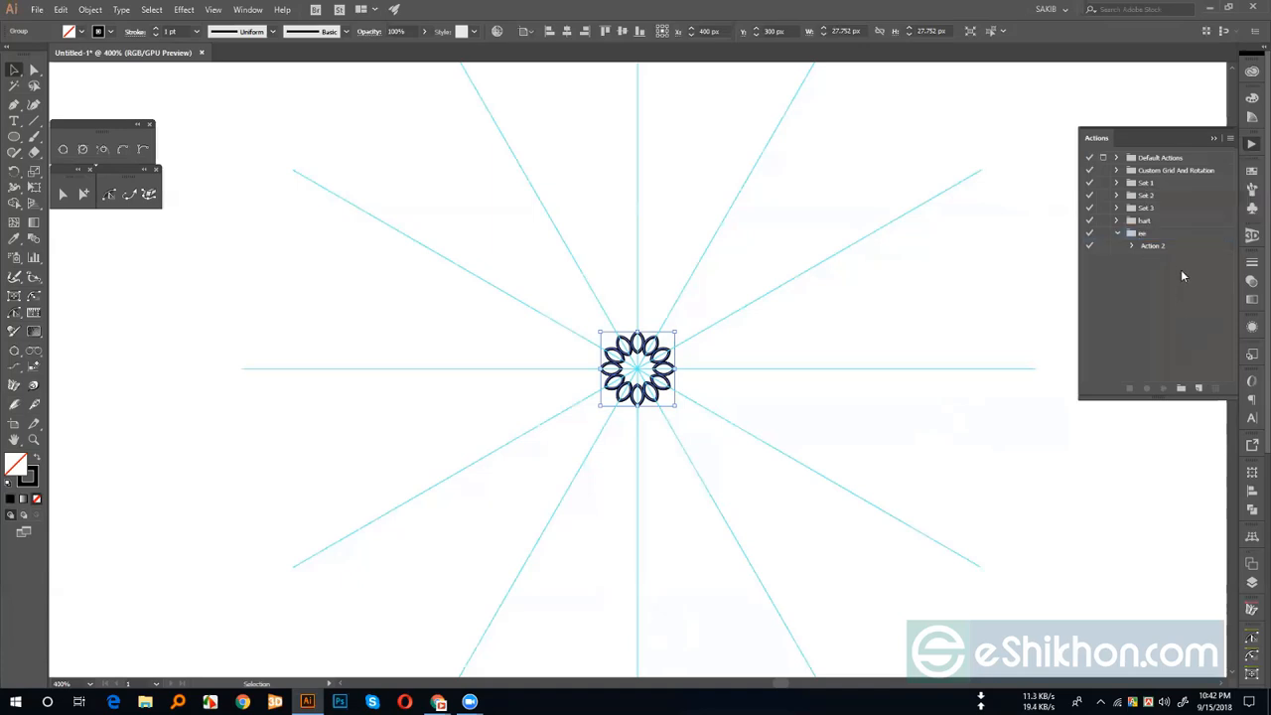
- Save the "ee" action set to the Desktop as ee.aia and check for the file there
click(1132, 234)
click(1144, 234)
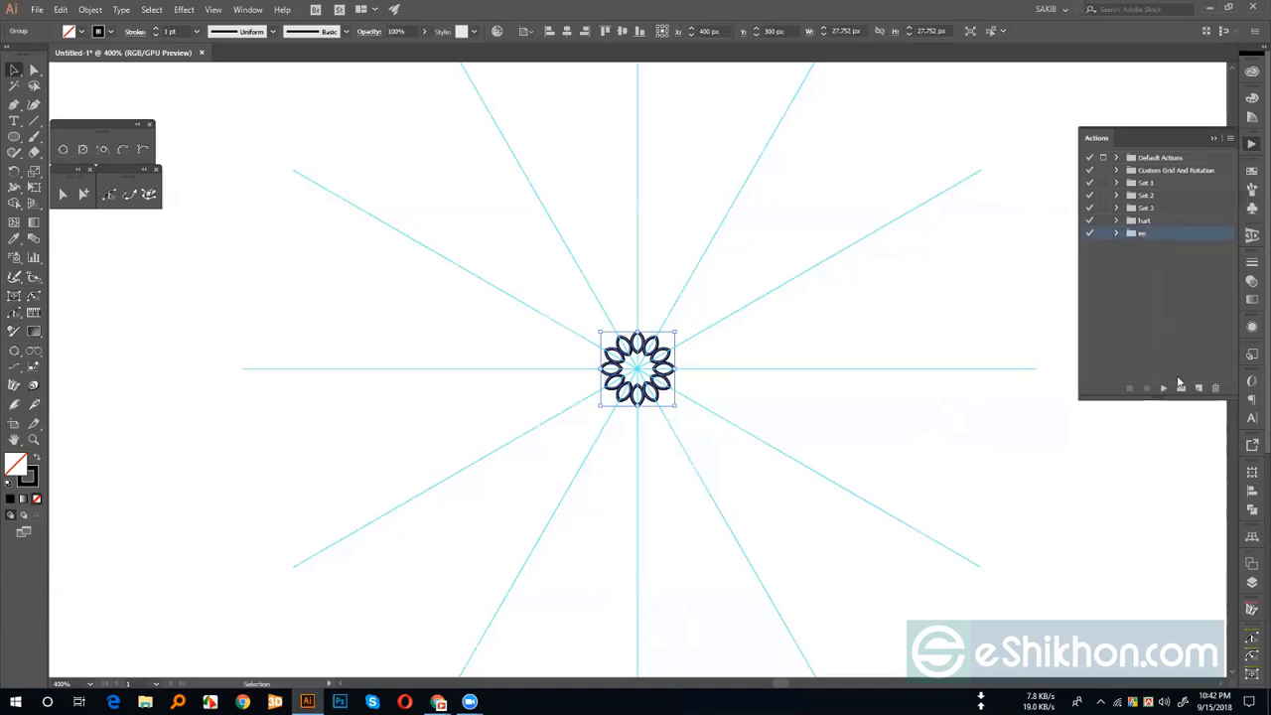
click(1231, 138)
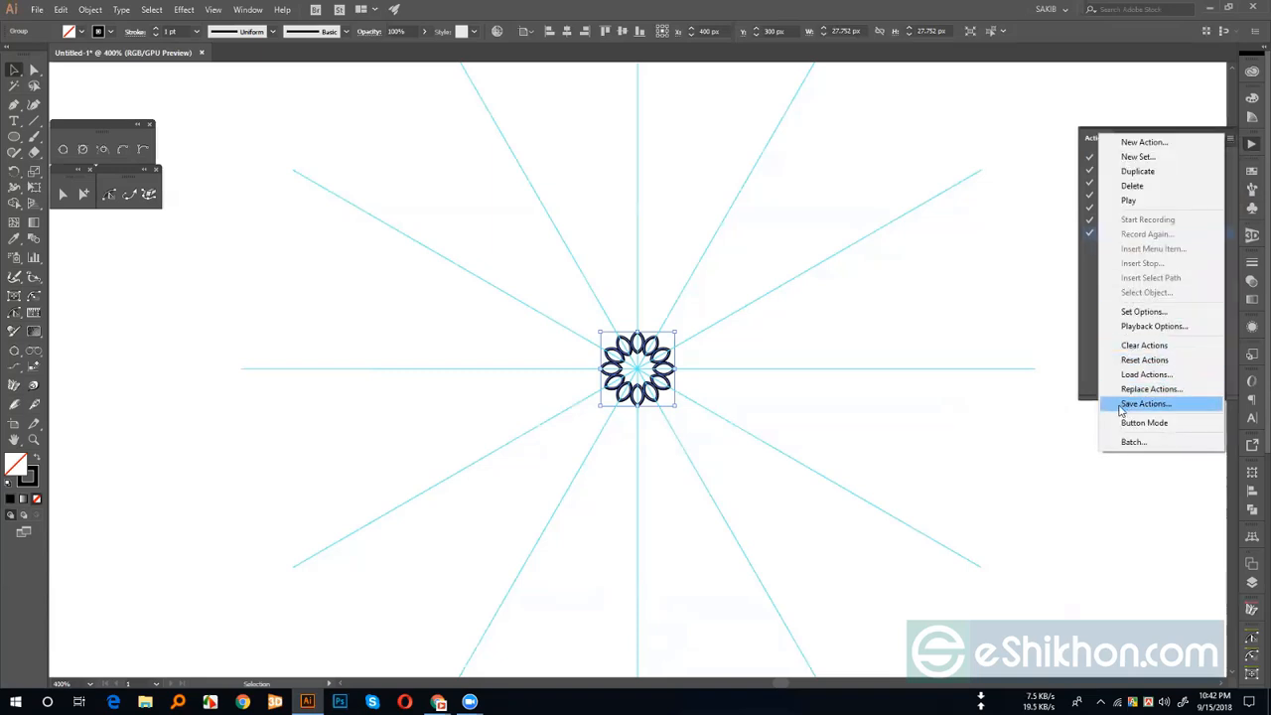
click(1153, 406)
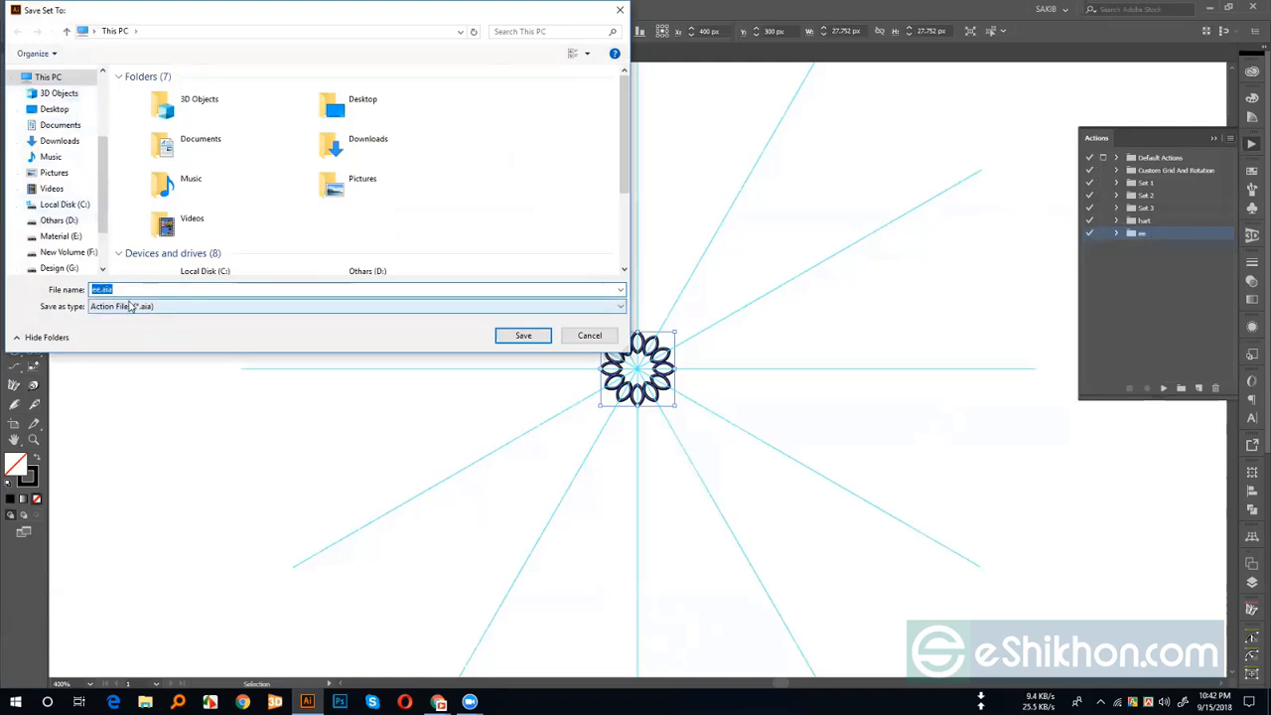
click(53, 109)
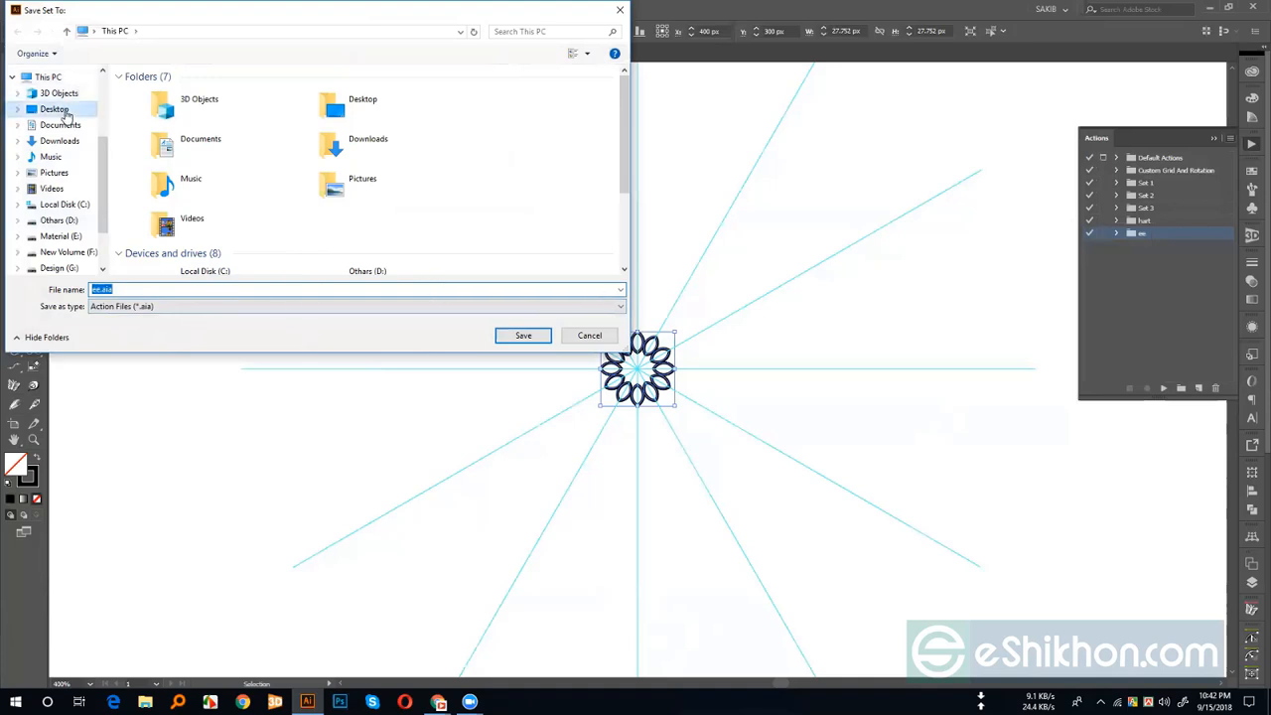
click(531, 338)
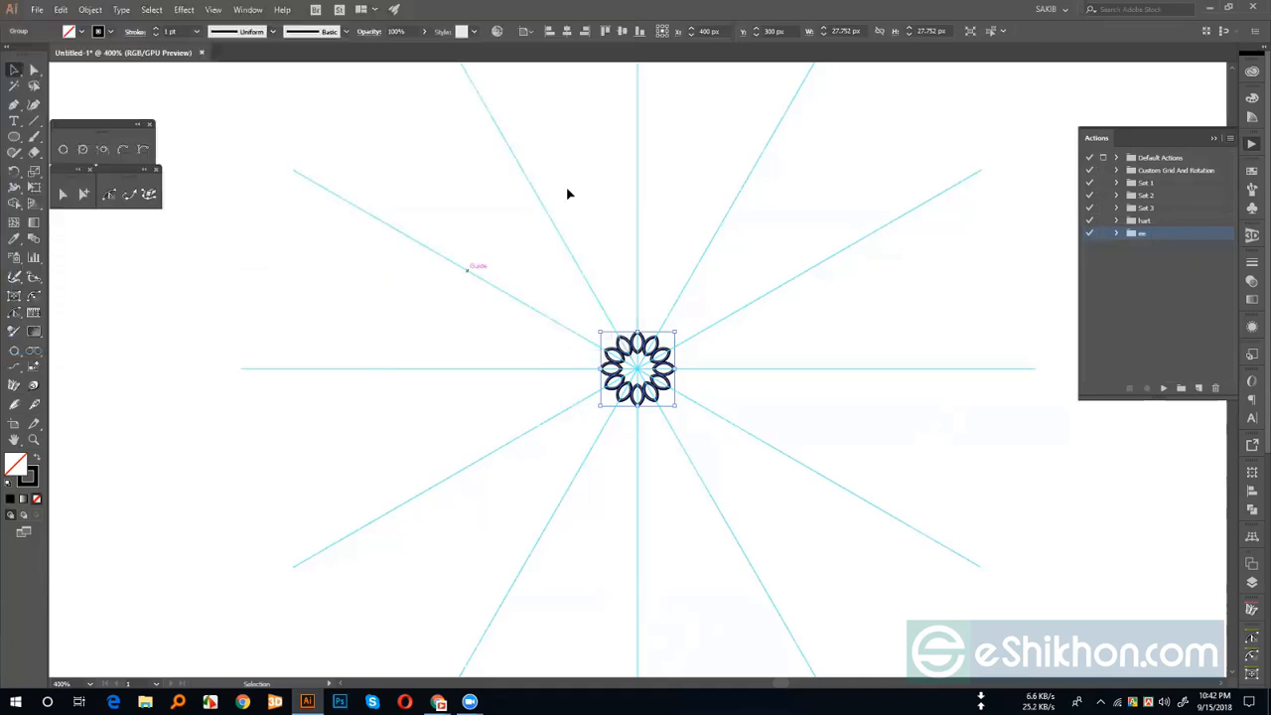
click(1268, 702)
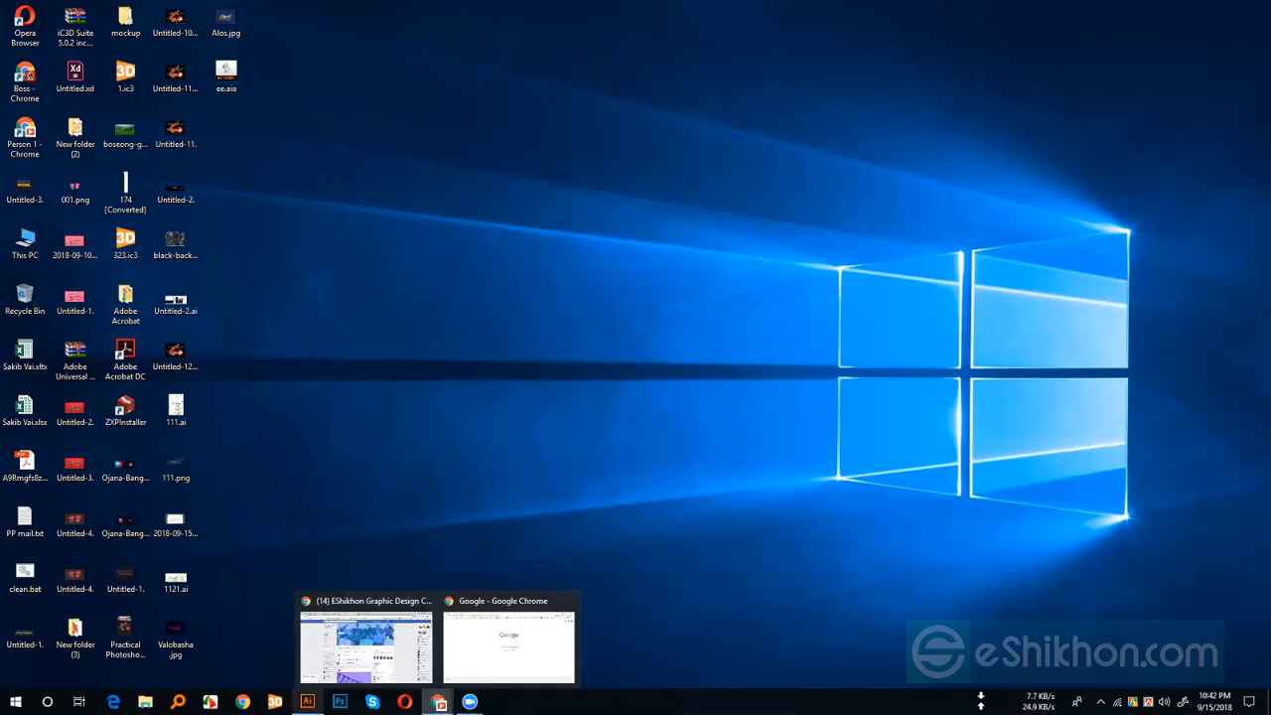
click(307, 701)
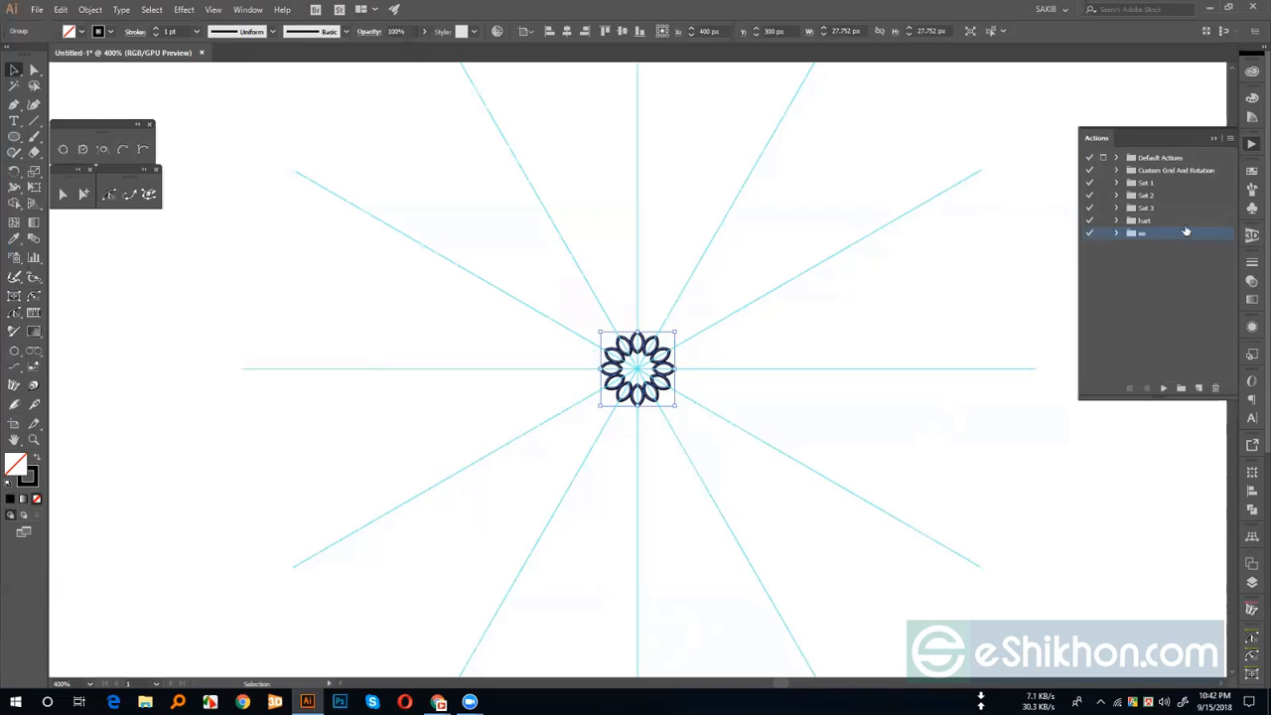
- Delete the "ee" action set and close the current document without saving it
click(1218, 389)
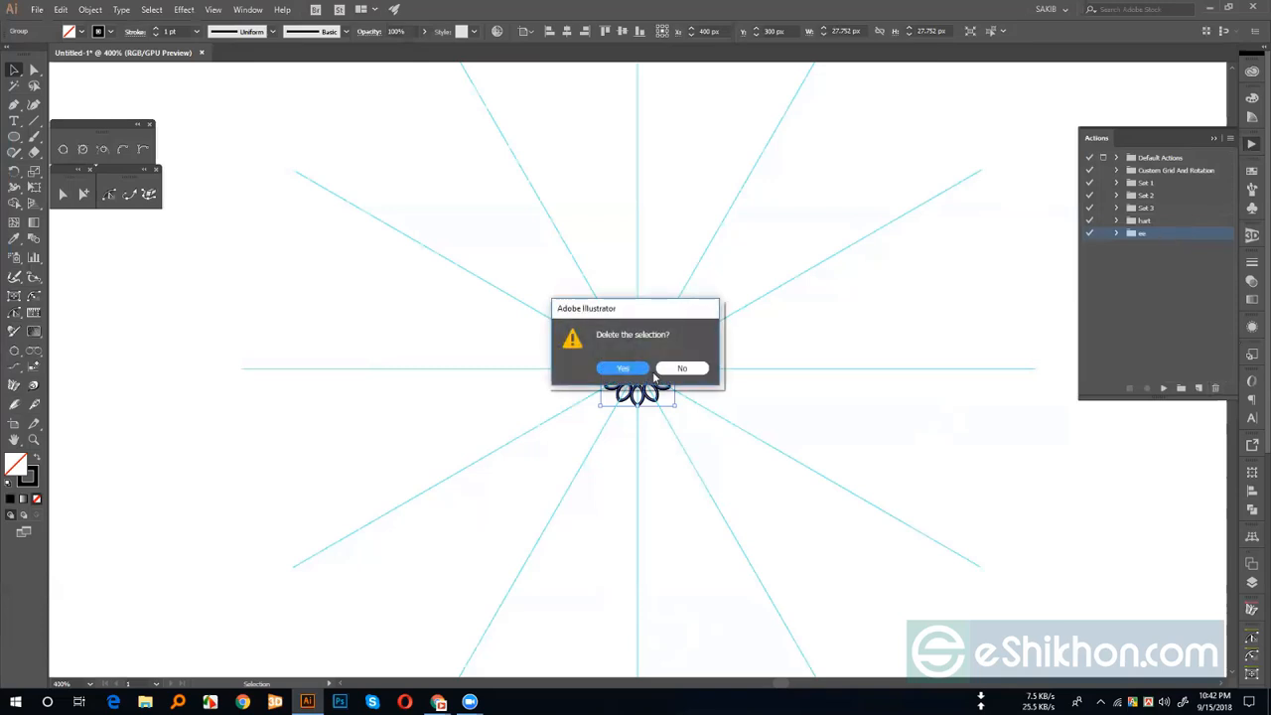
key(Return)
click(201, 52)
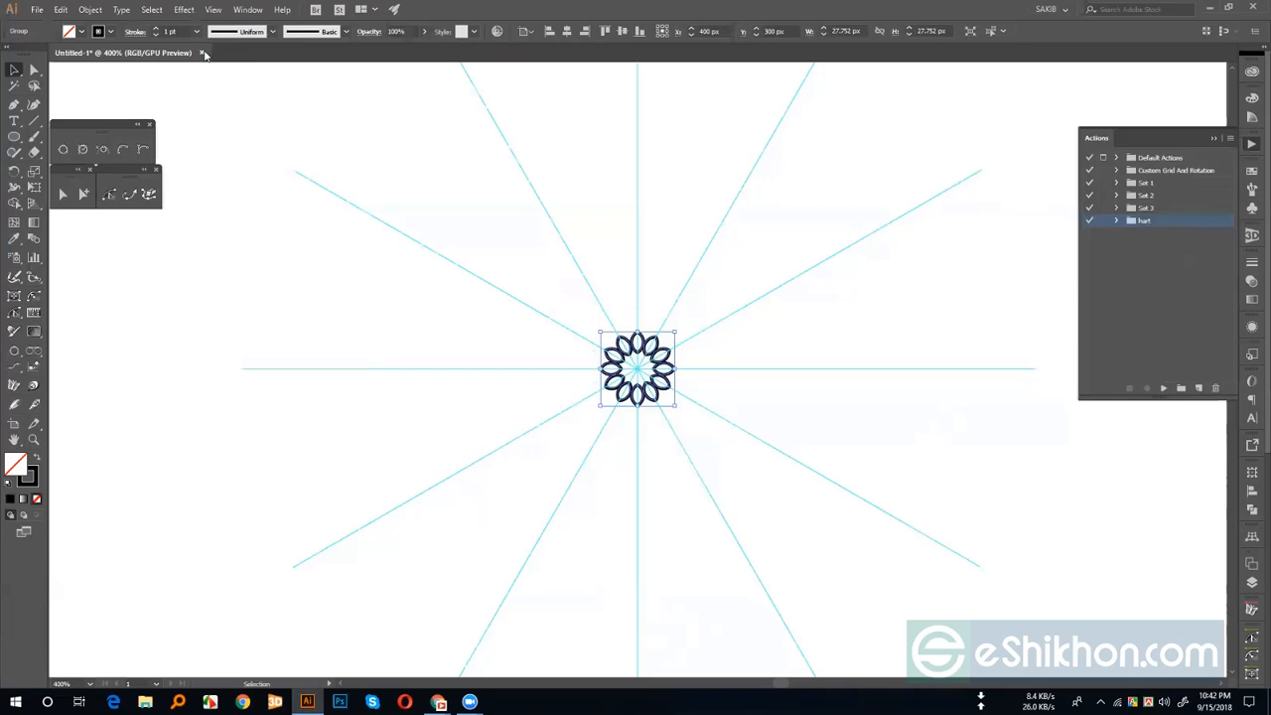
click(704, 368)
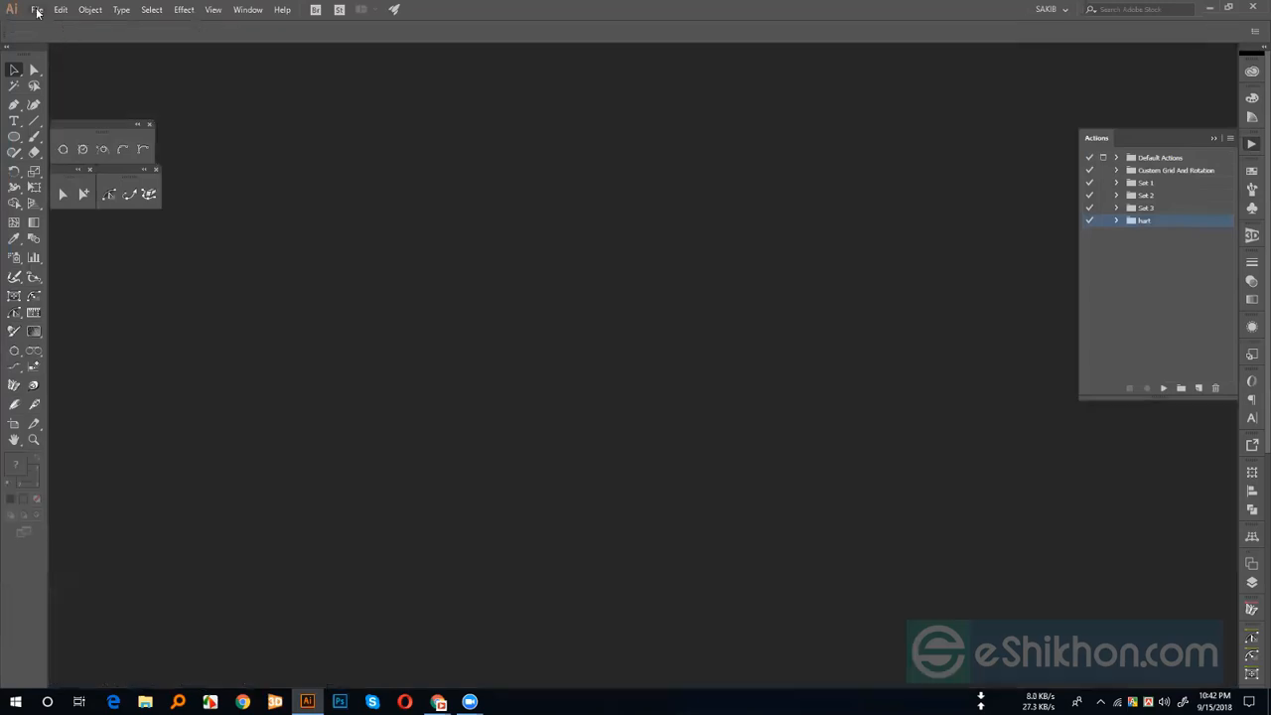
- Create a new 800 x 600 px document in RGB colour mode
click(37, 9)
click(60, 24)
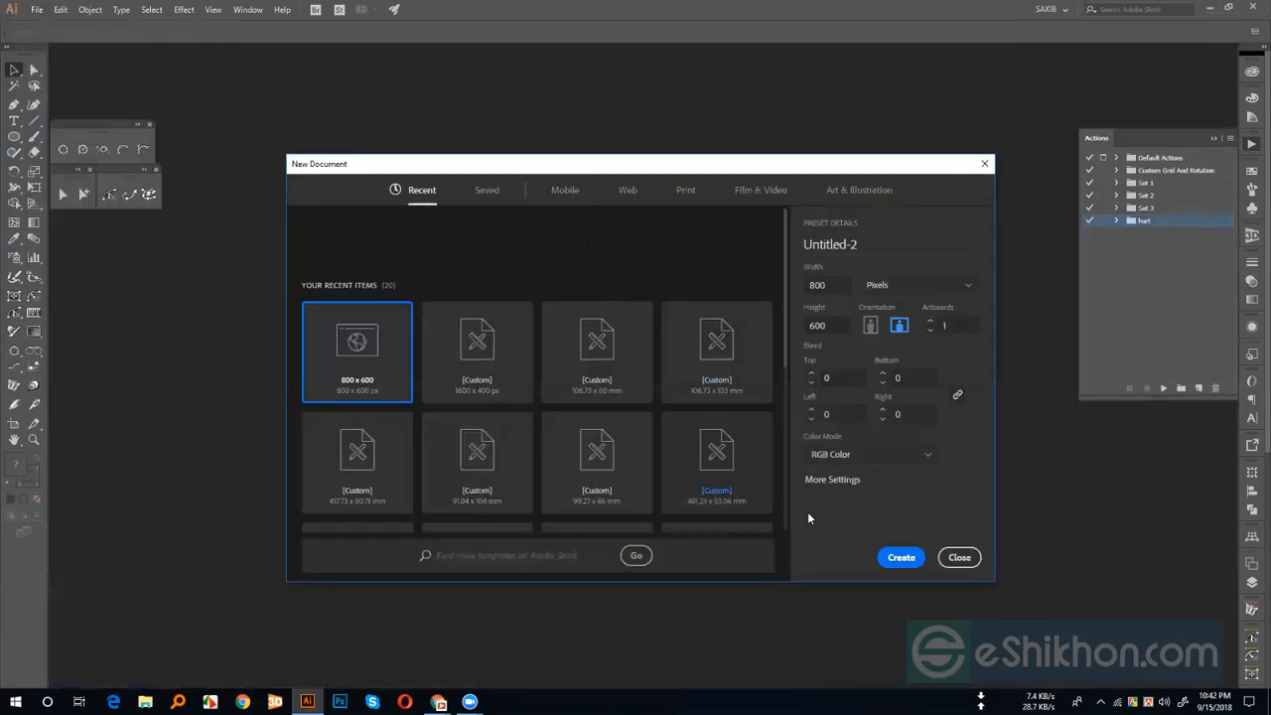
click(899, 557)
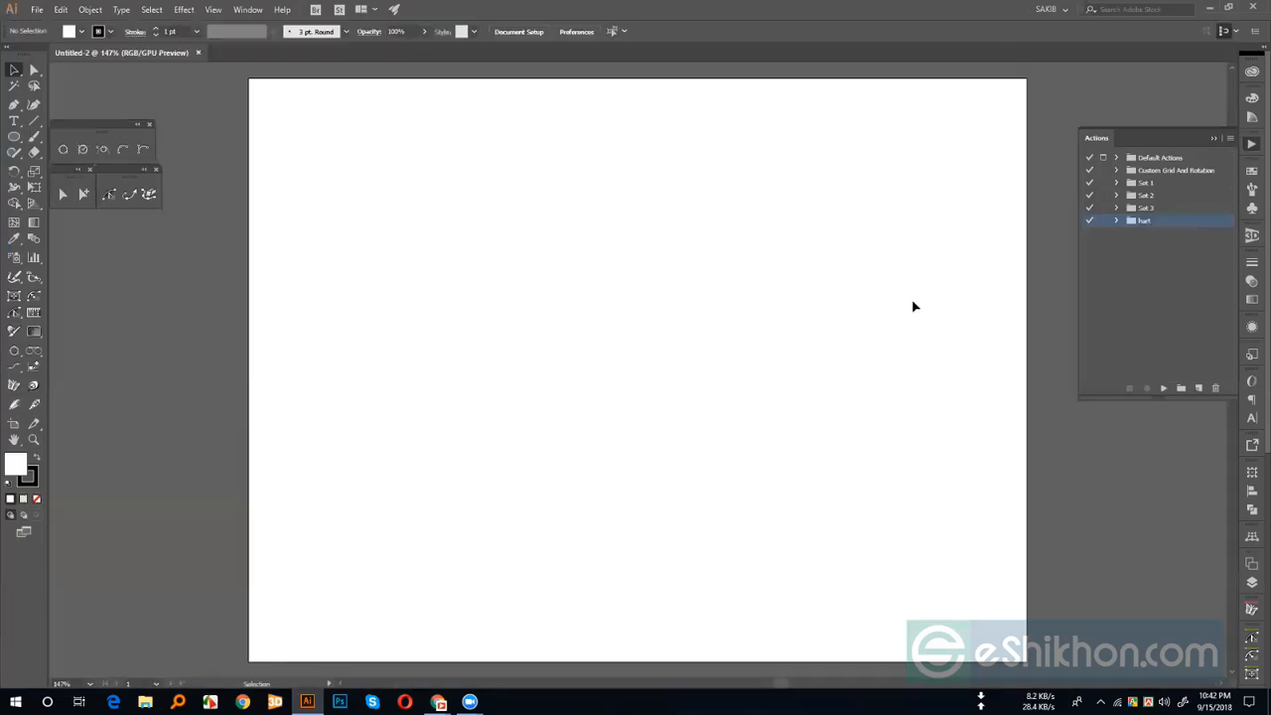
- Play the 30° action from the Custom Grid And Rotation set to draw the radial guides, and collapse the set
click(1116, 173)
click(1145, 184)
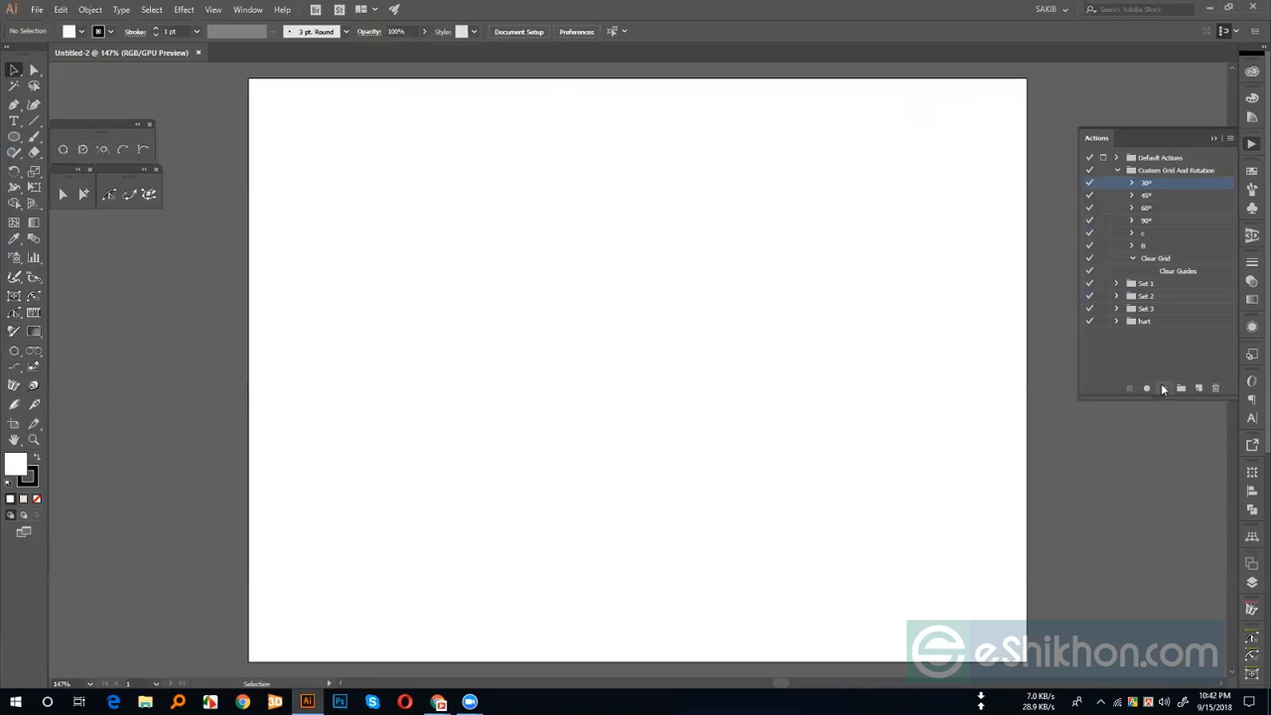
click(1163, 388)
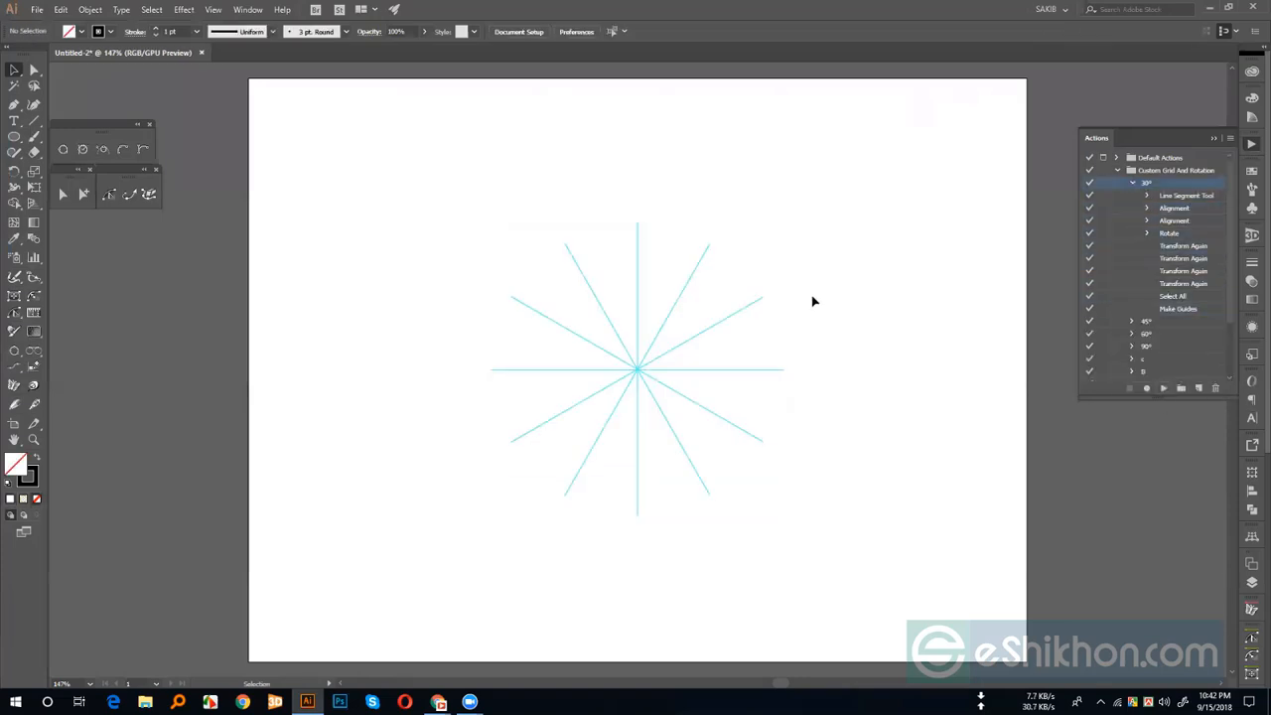
click(1134, 184)
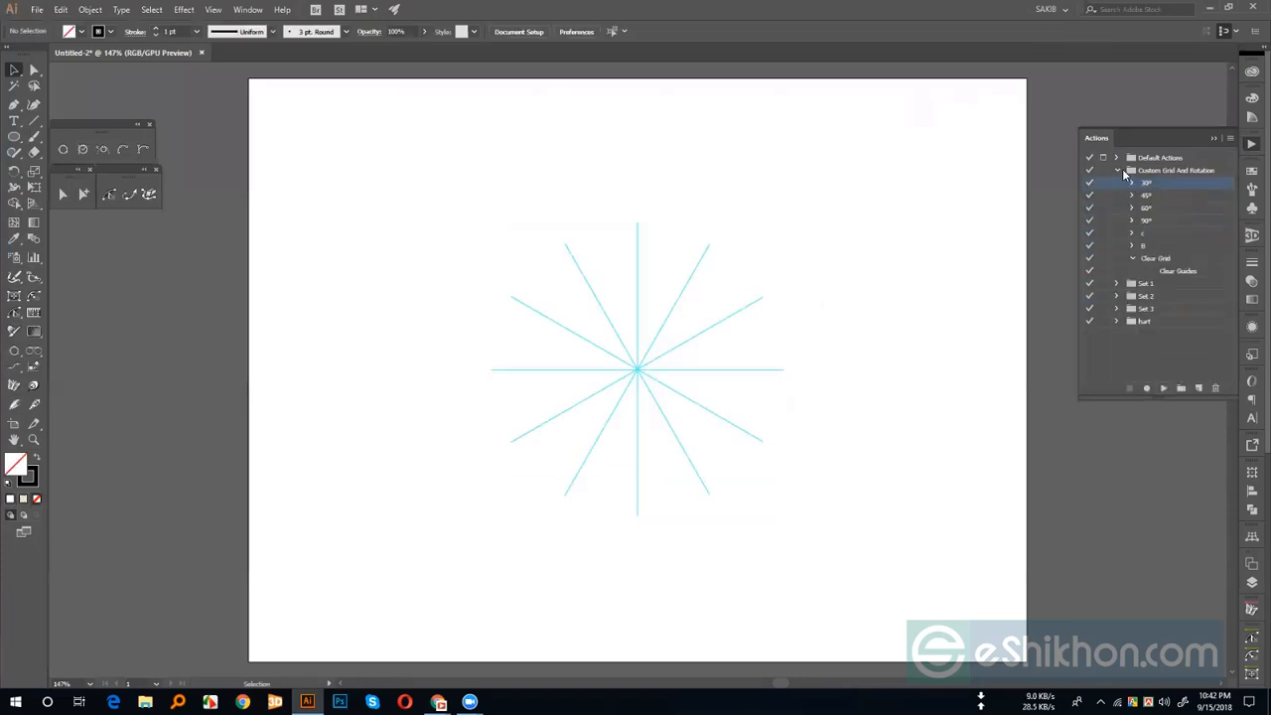
click(1117, 171)
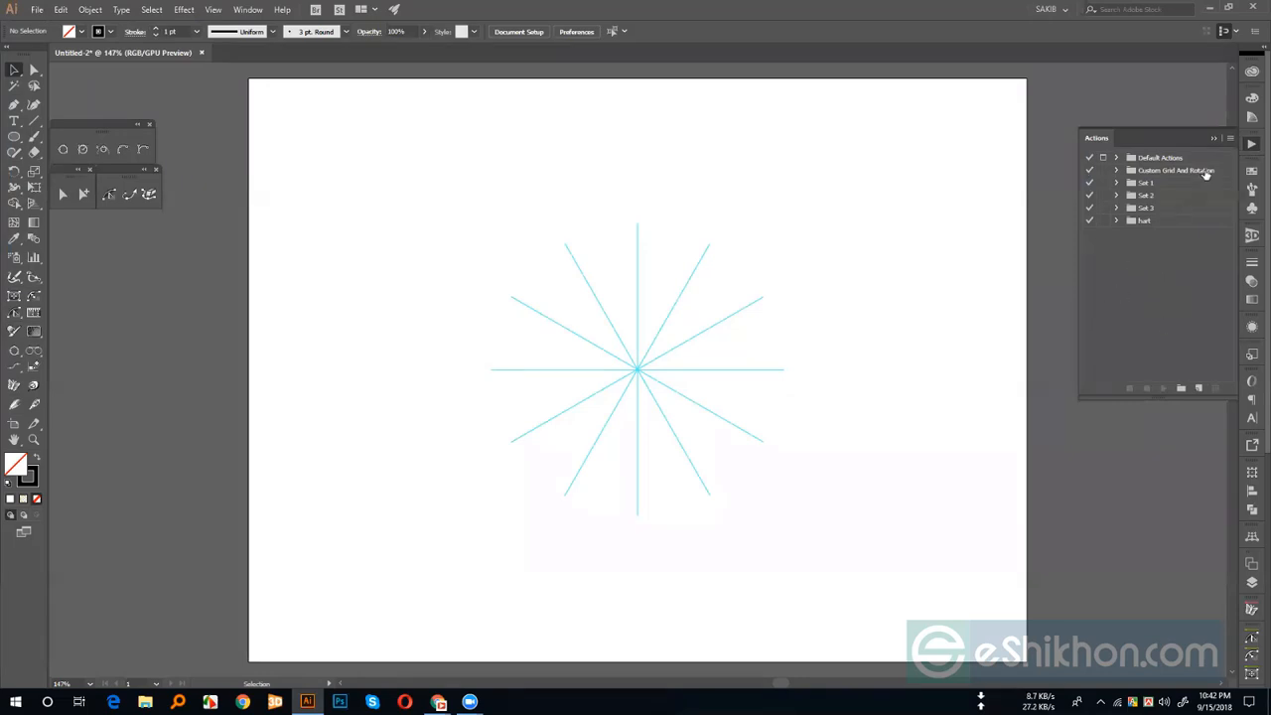
- Load the action set file ee.aia from the Desktop
click(1232, 141)
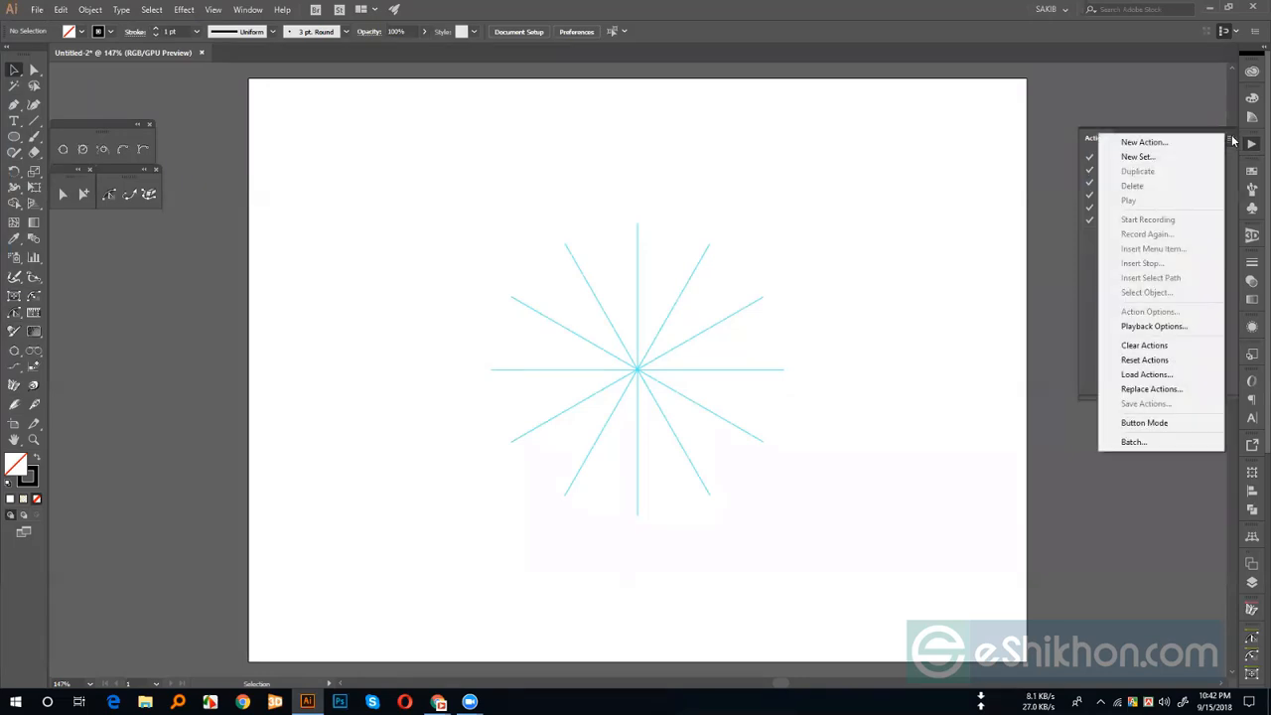
click(1145, 375)
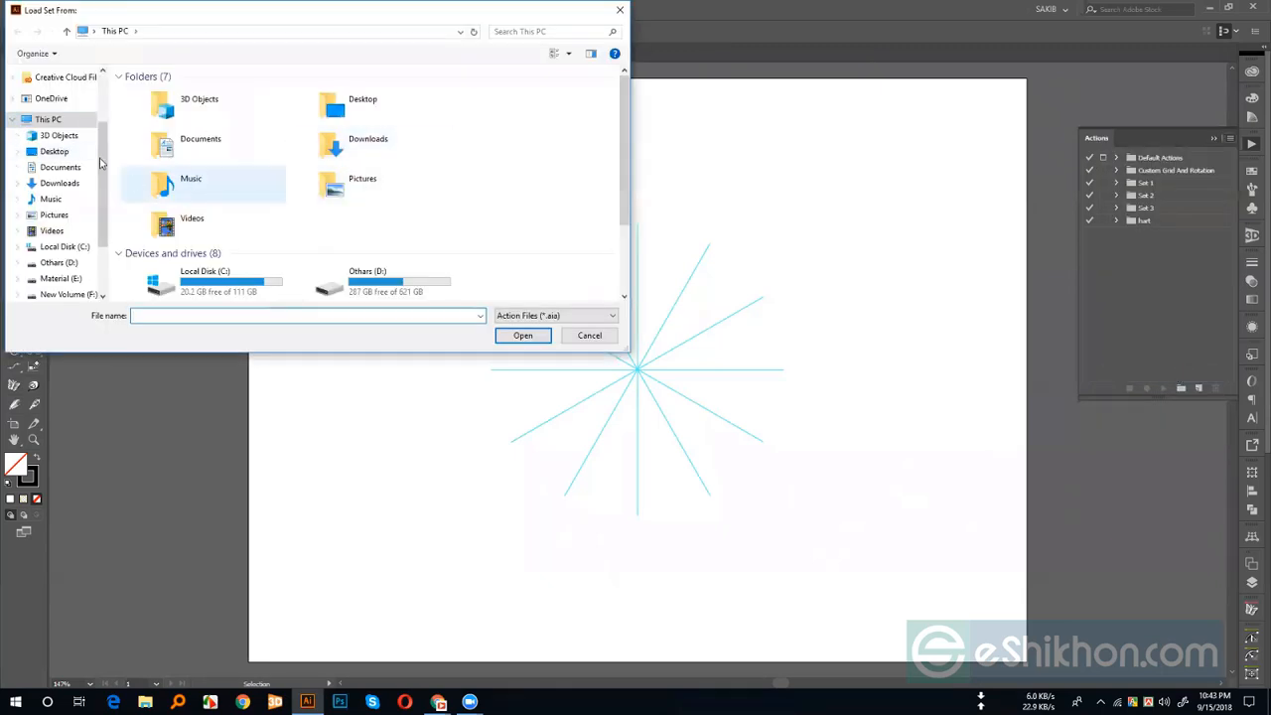
click(56, 152)
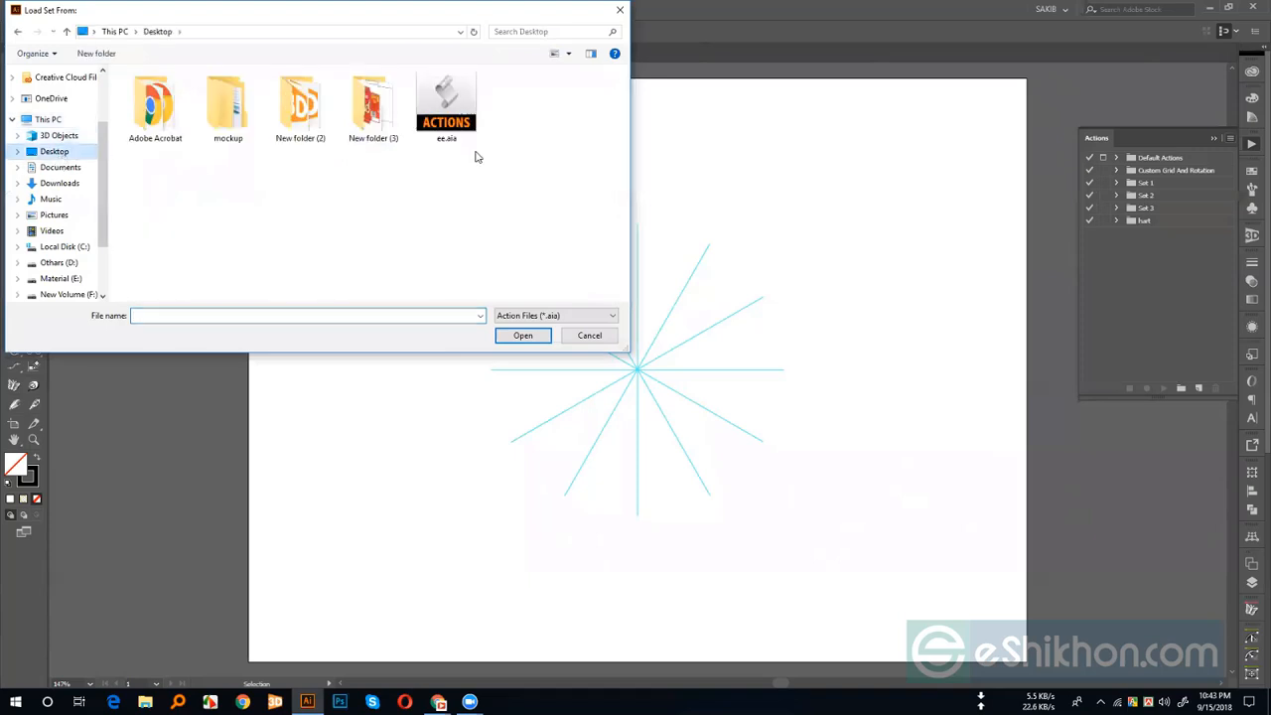
click(452, 111)
click(499, 337)
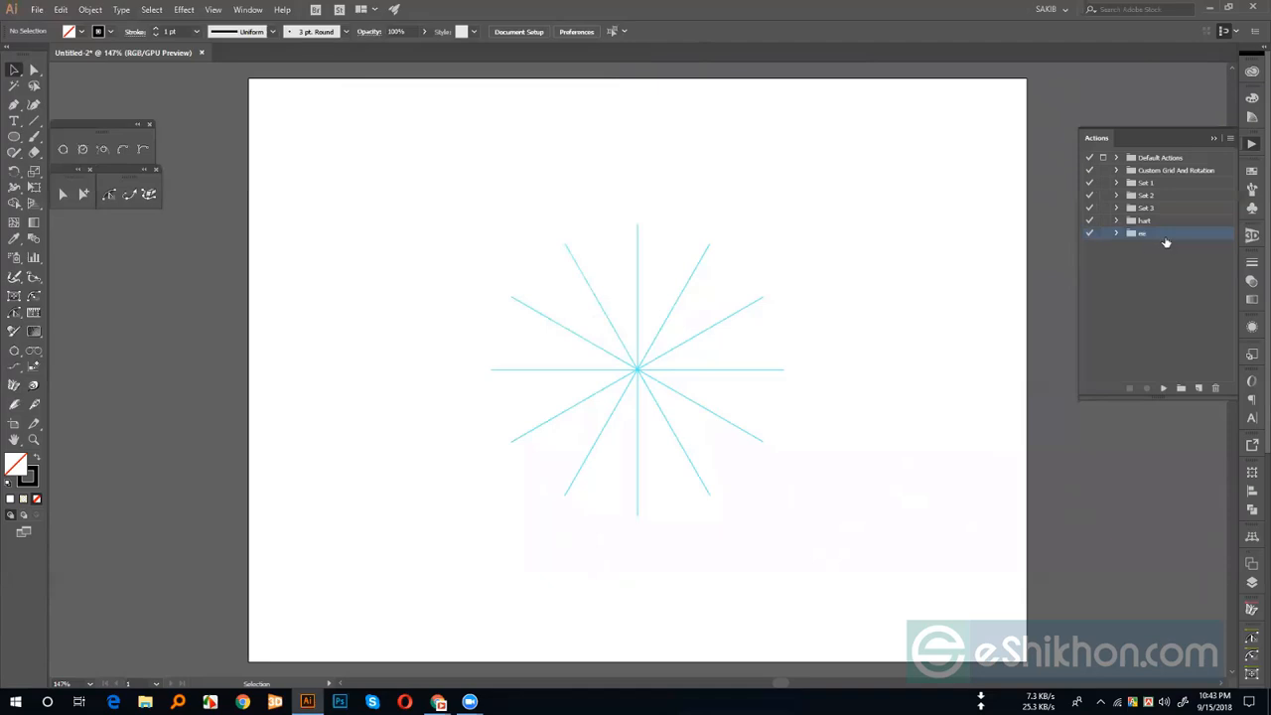
- Play Action 2 from the loaded "ee" set to build the twelve-leaf pattern on the new guide grid
click(1117, 234)
click(1153, 246)
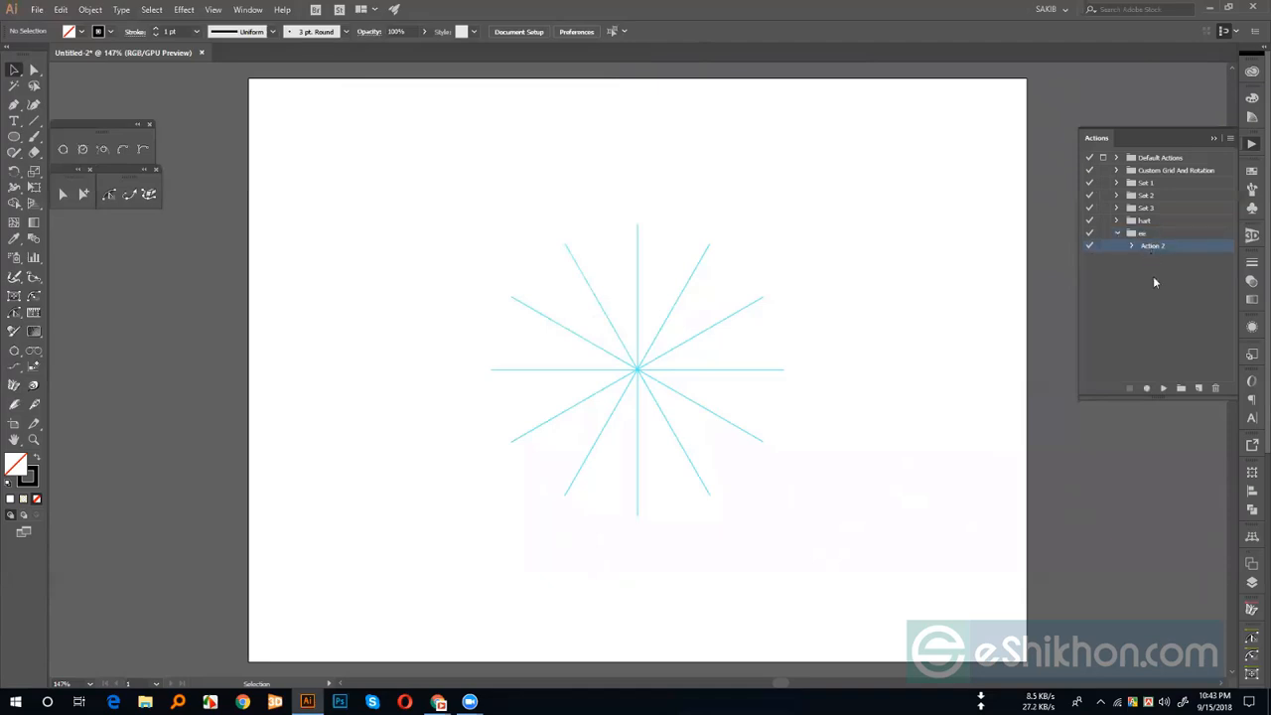
click(1164, 390)
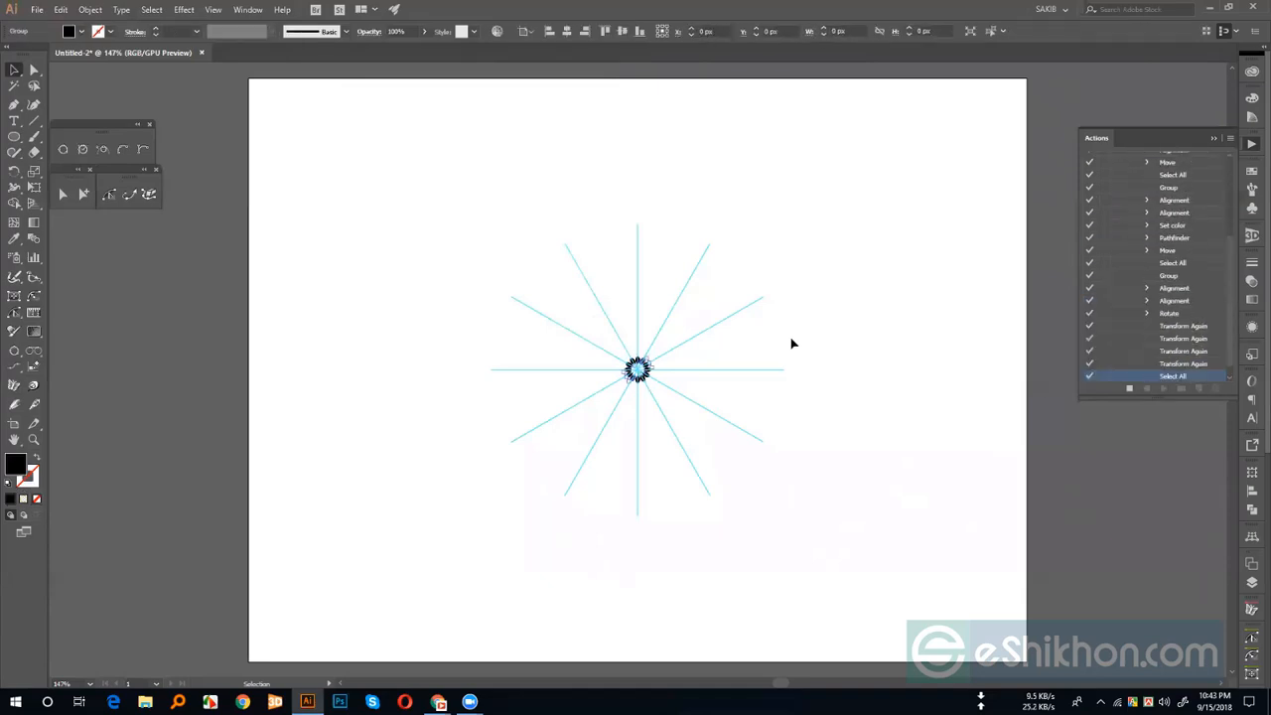
- Examine the finished twelve-leaf pattern up close on the radial guides and select it to check its grouping
click(743, 469)
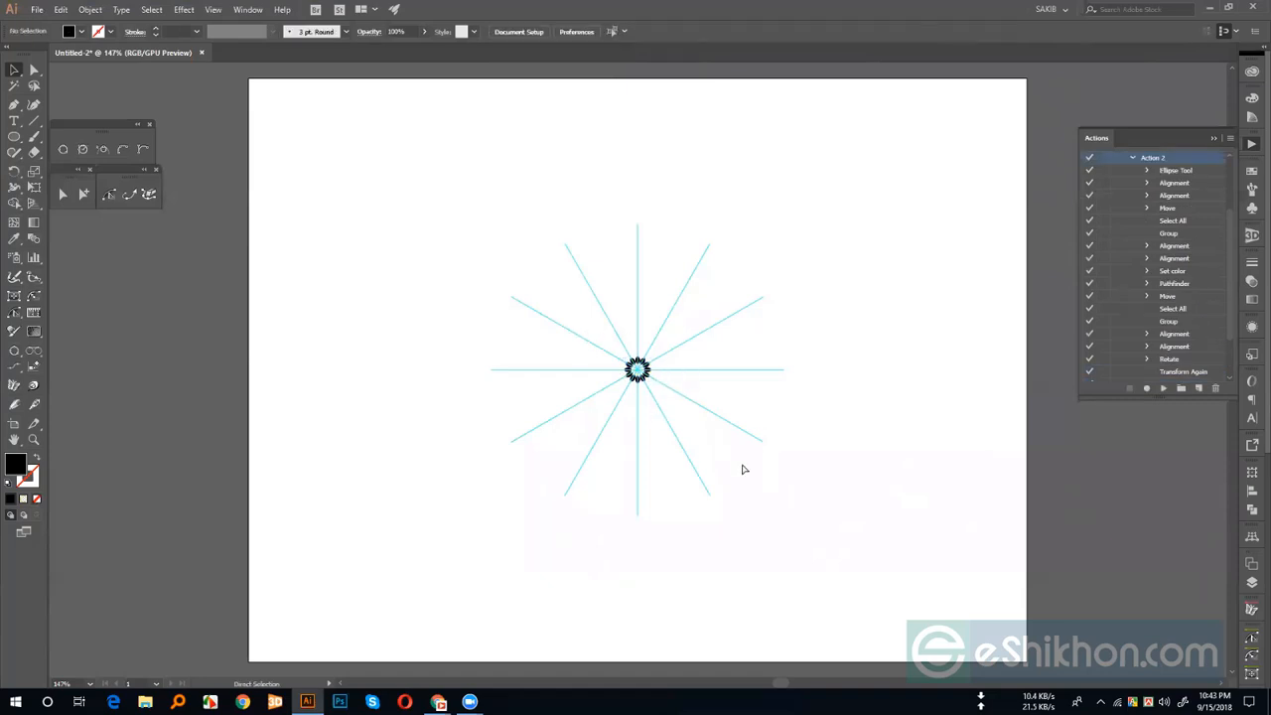
key(ctrl+plus)
key(ctrl+plus)
key(ctrl+plus)
key(ctrl+plus)
key(ctrl+plus)
key(ctrl+plus)
key(ctrl+plus)
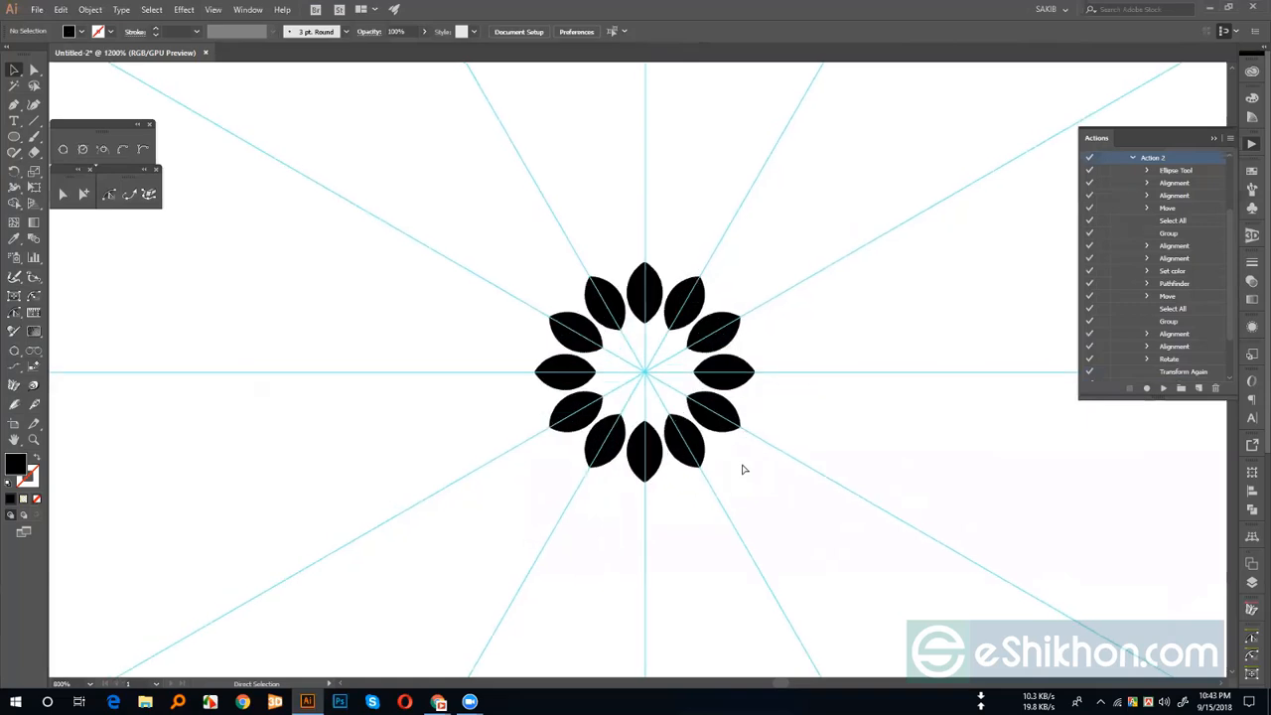
key(ctrl+plus)
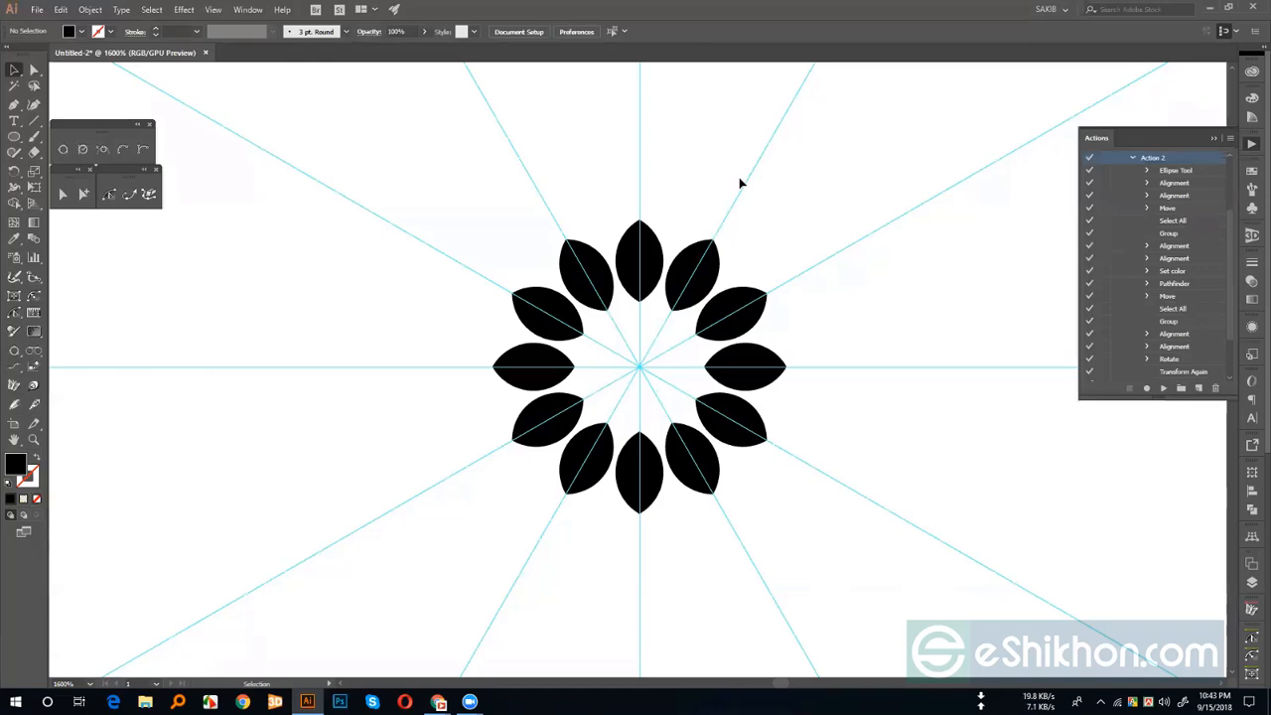
click(689, 268)
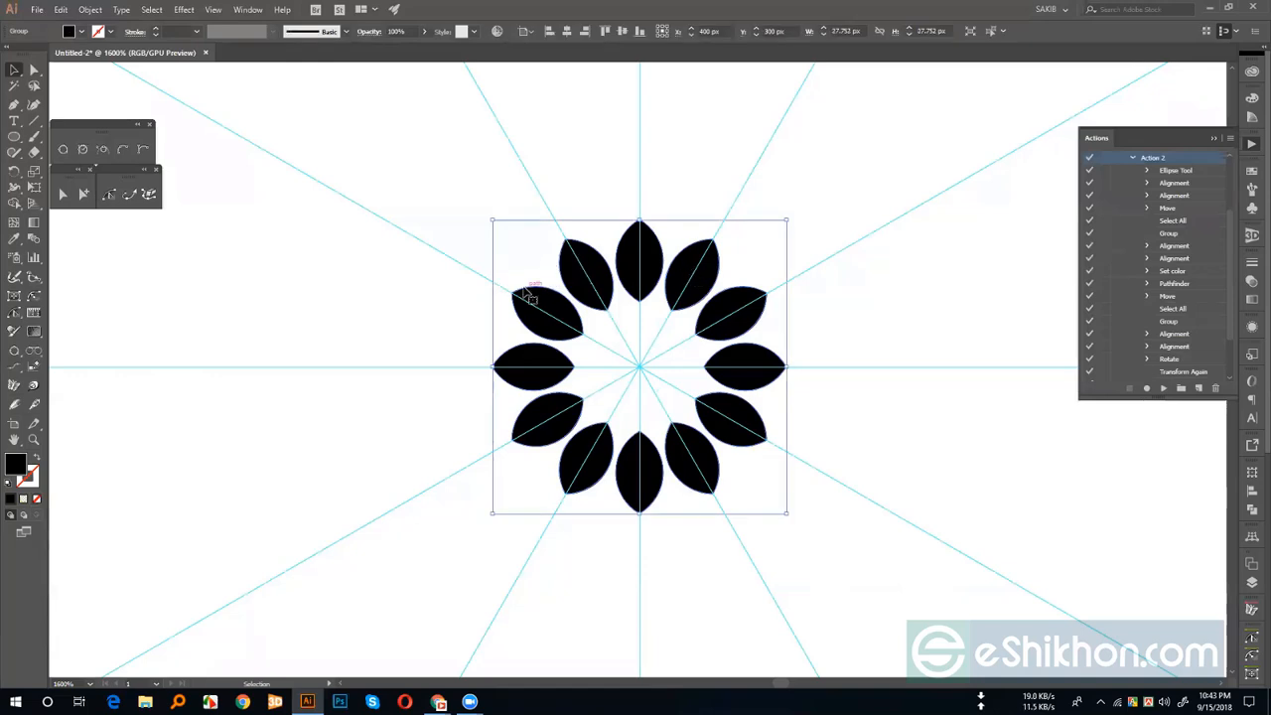
drag(470, 139, 653, 547)
- Collapse Action 2, expand the Custom Grid And Rotation set to view its actions, and deselect the artwork
click(1132, 157)
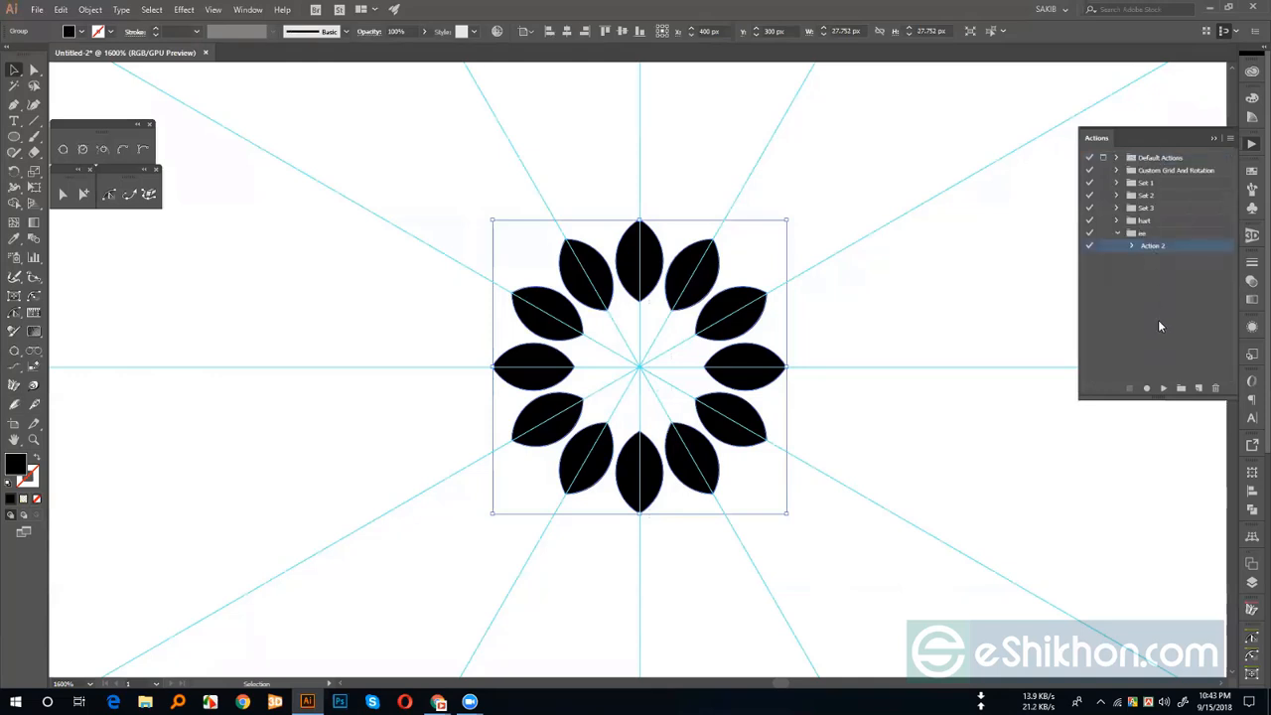
click(1116, 171)
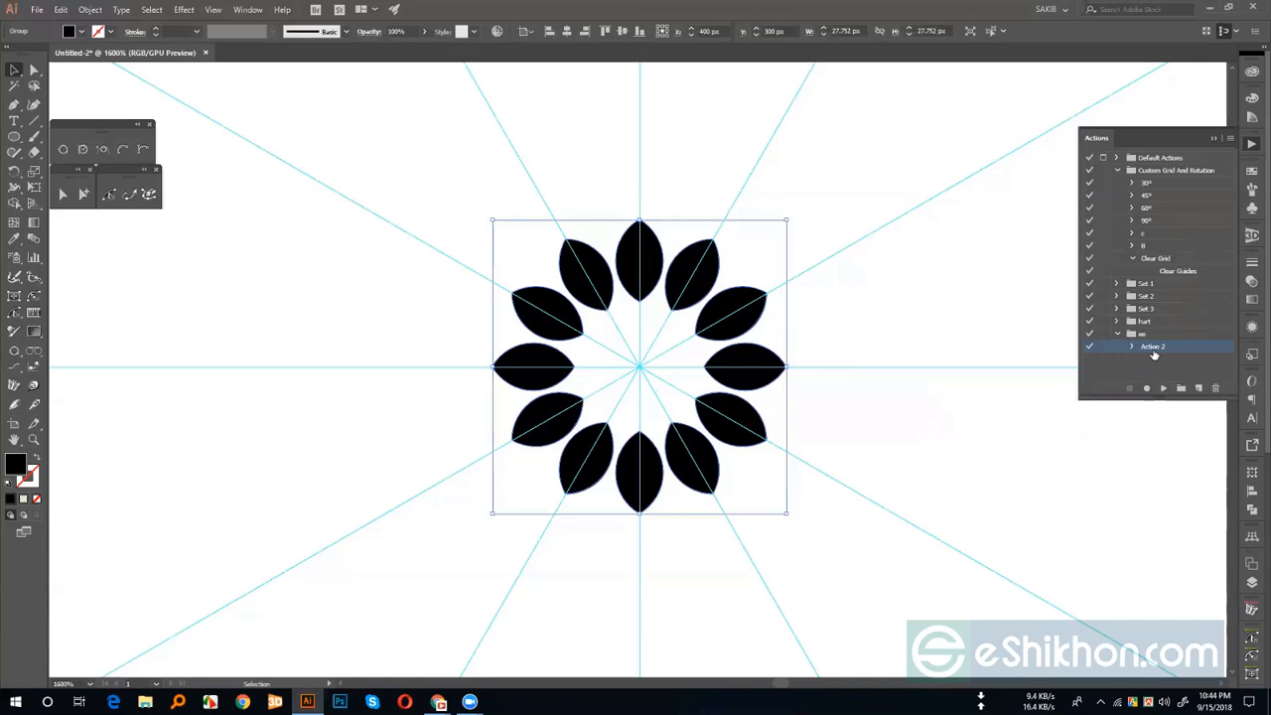
click(670, 247)
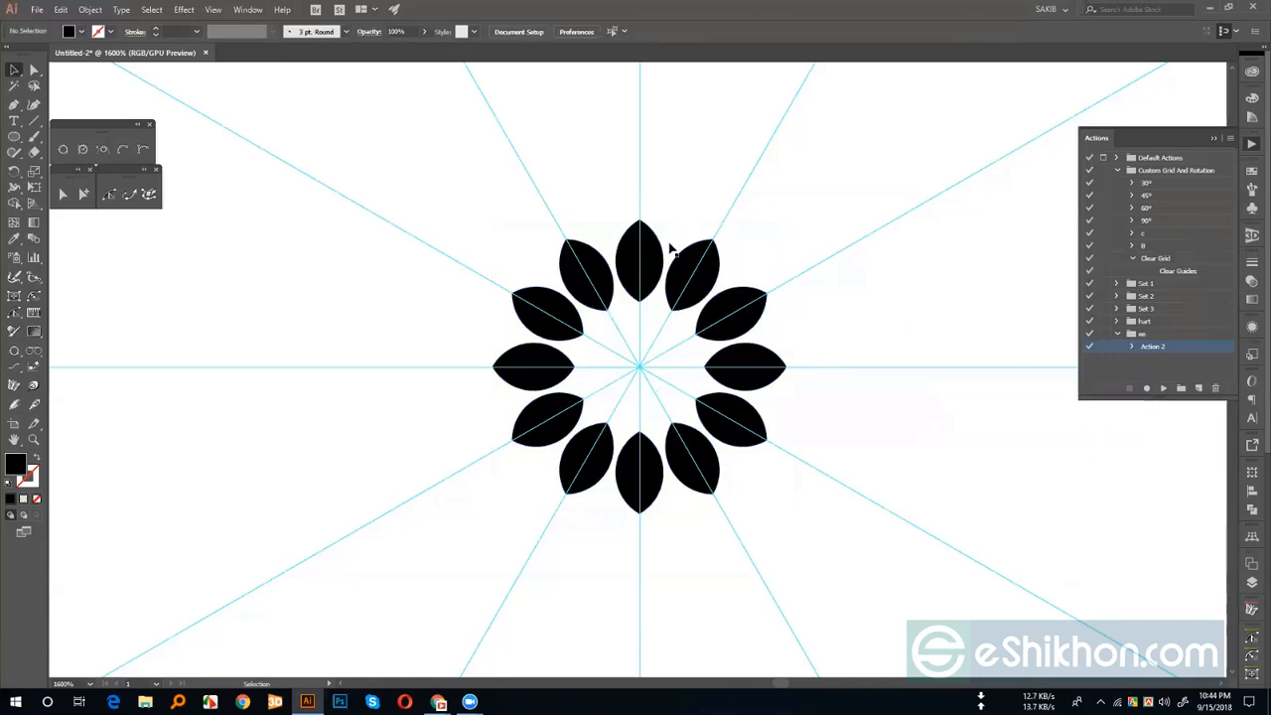
- Ungroup the twelve-leaf pattern down to individual paths and select part of the ring to check that the leaves are separate
click(644, 256)
right_click(646, 258)
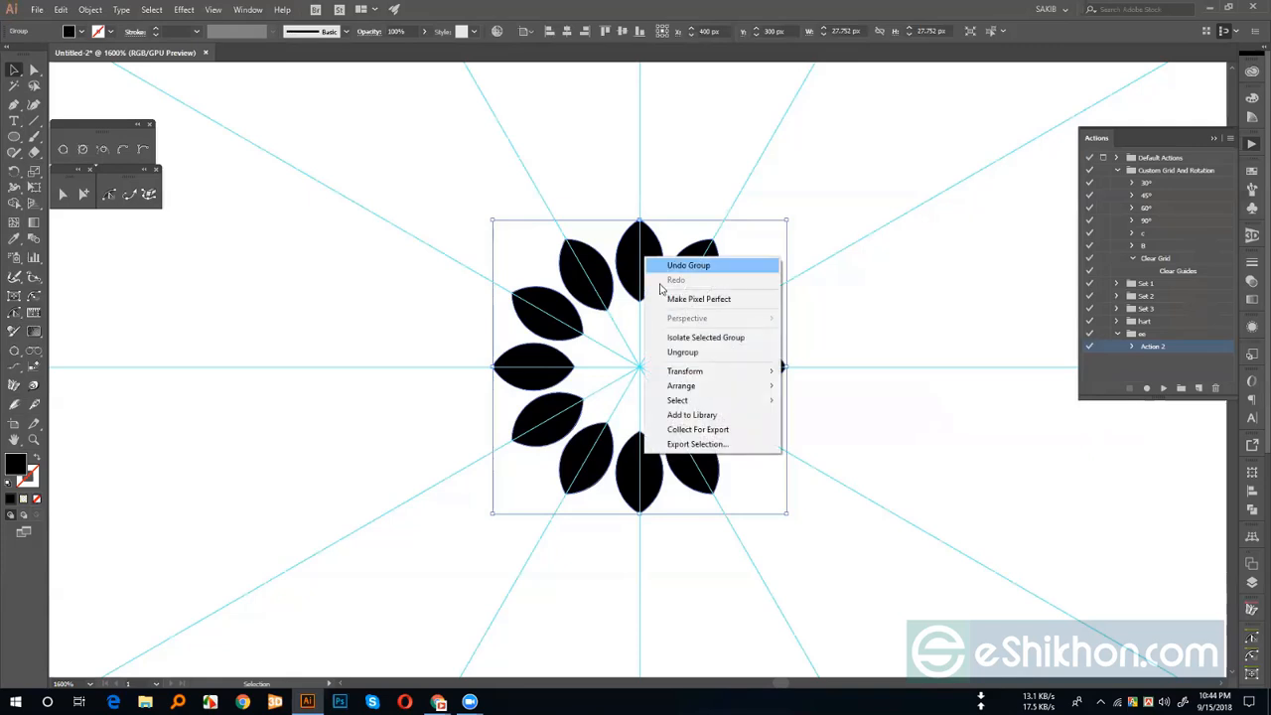
click(689, 352)
click(721, 266)
drag(647, 201, 832, 531)
right_click(722, 416)
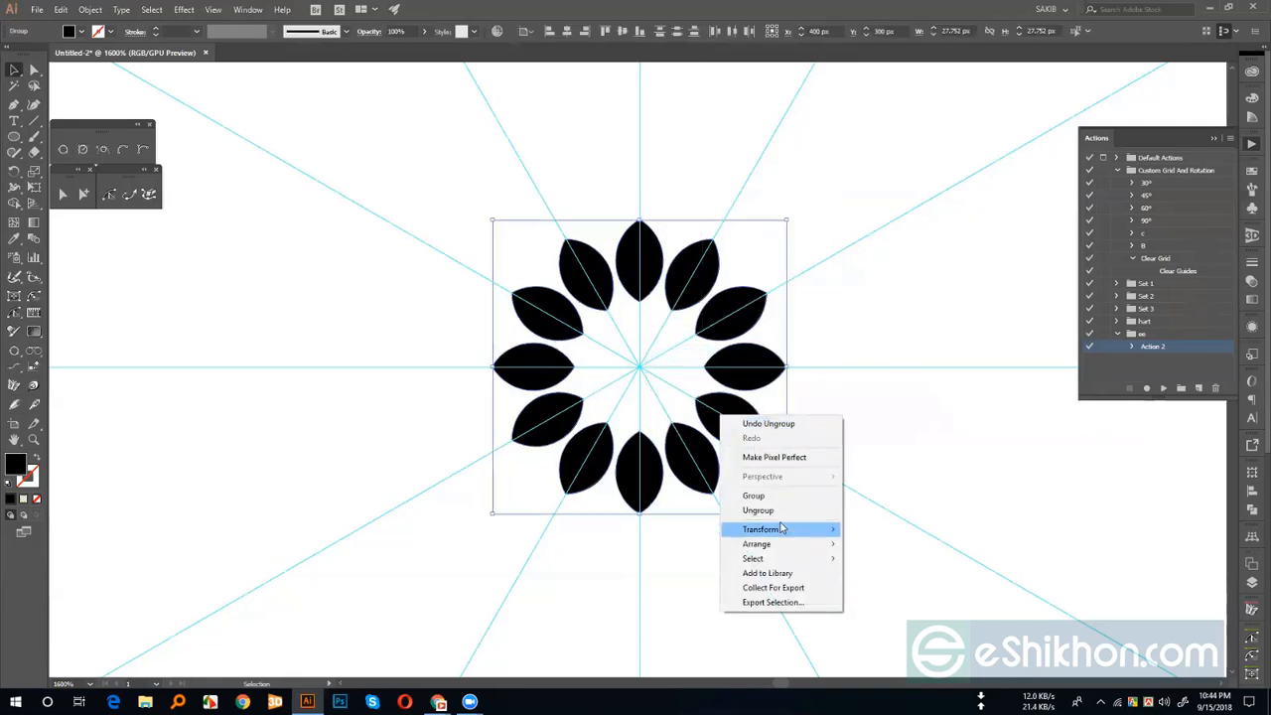
click(758, 509)
click(939, 473)
drag(652, 209, 808, 537)
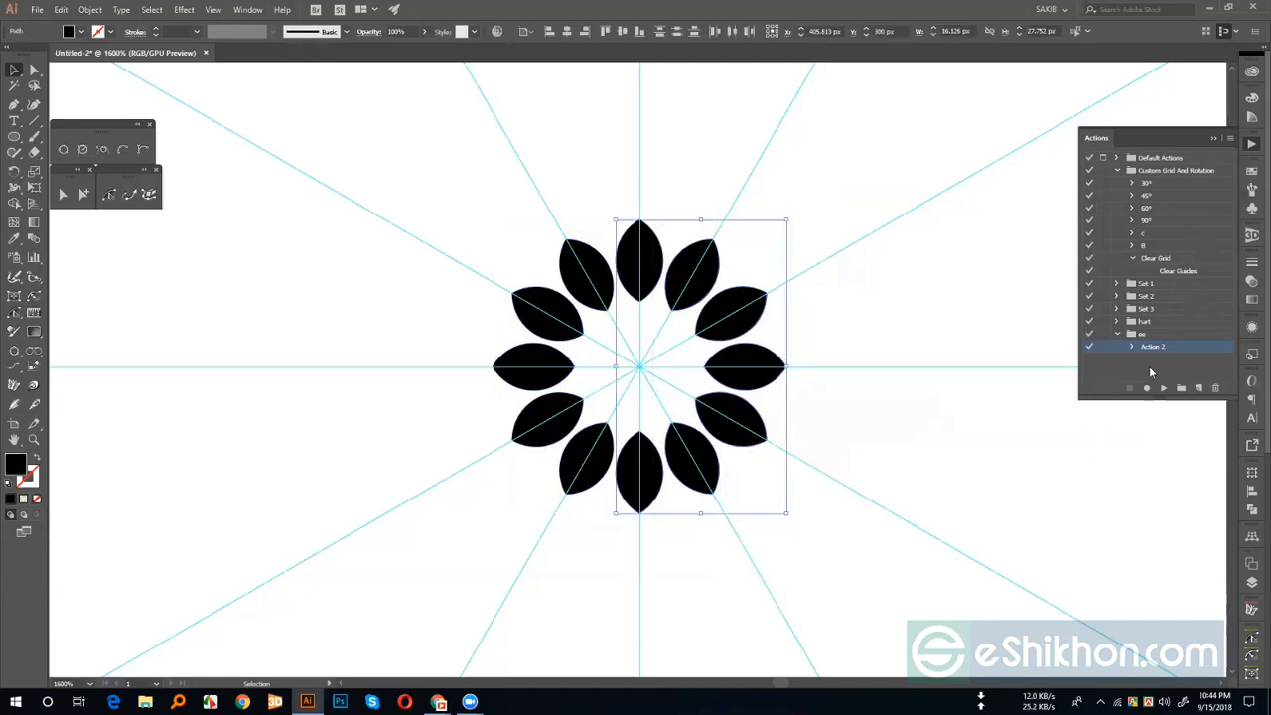
- Group all twelve leaves together again and deselect them
click(941, 353)
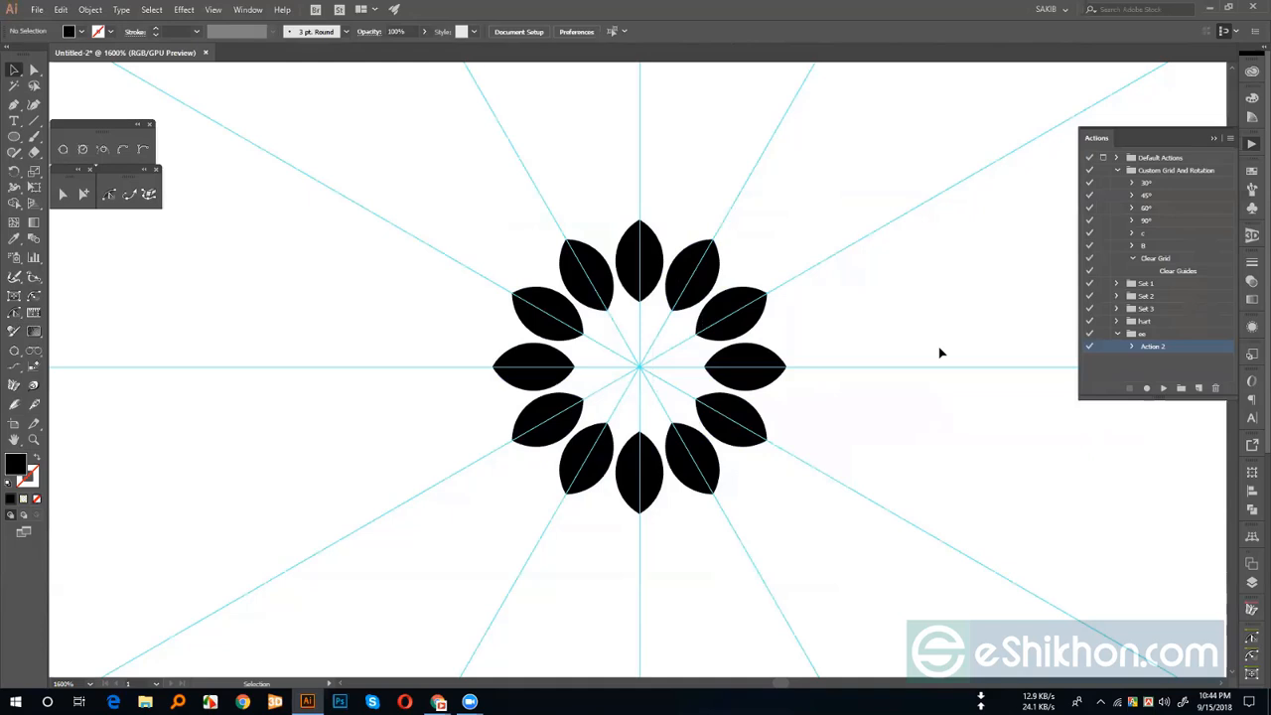
drag(463, 197, 832, 491)
right_click(753, 418)
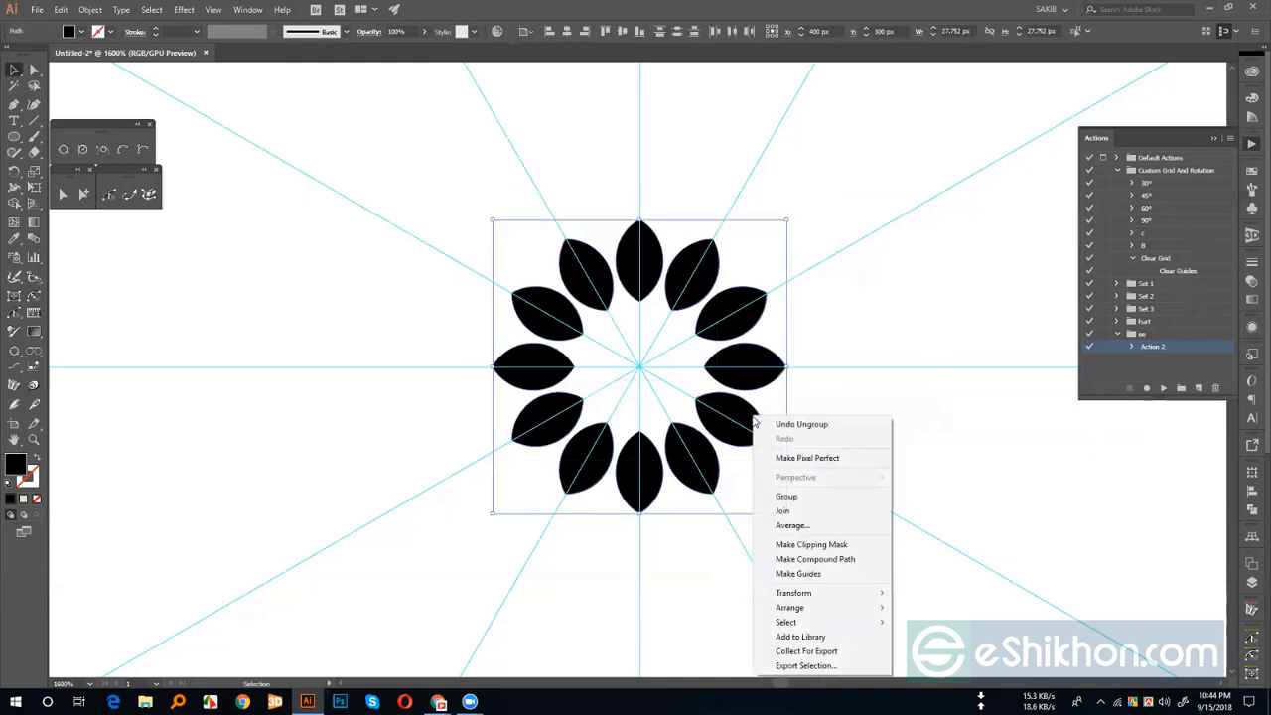
click(800, 502)
click(892, 461)
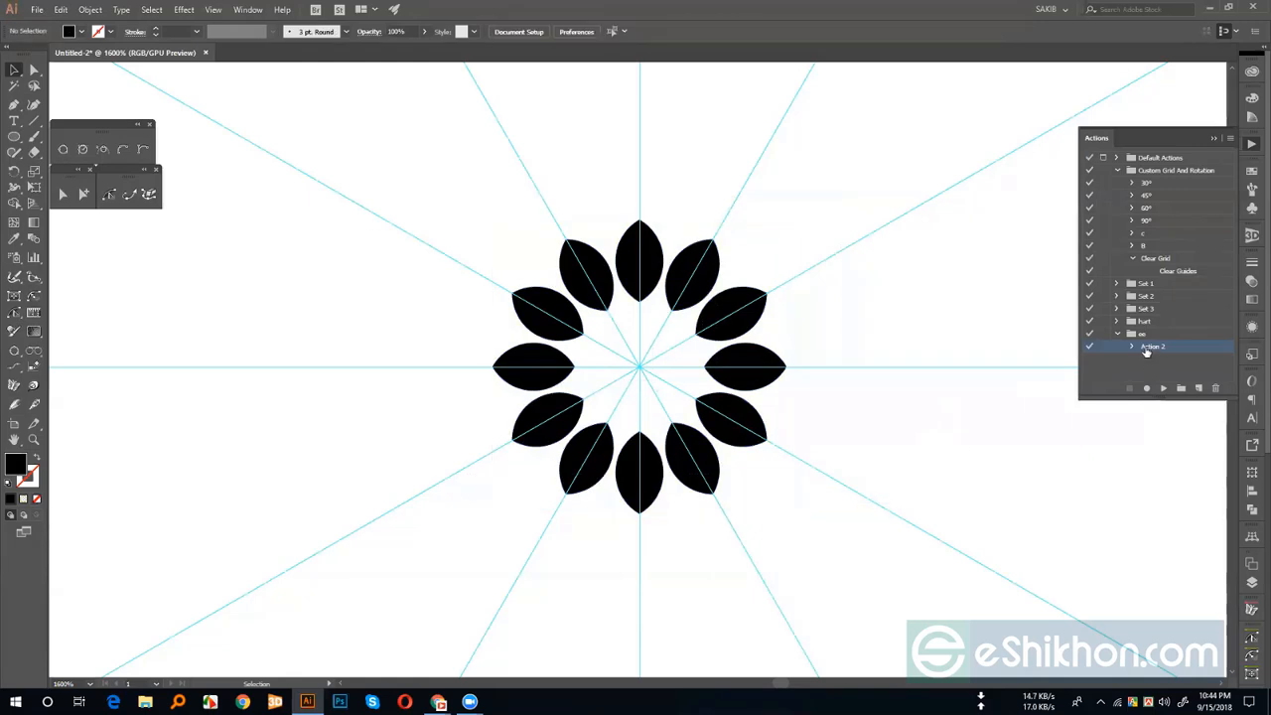
- Collapse the "ee" and Custom Grid And Rotation action sets
click(1119, 333)
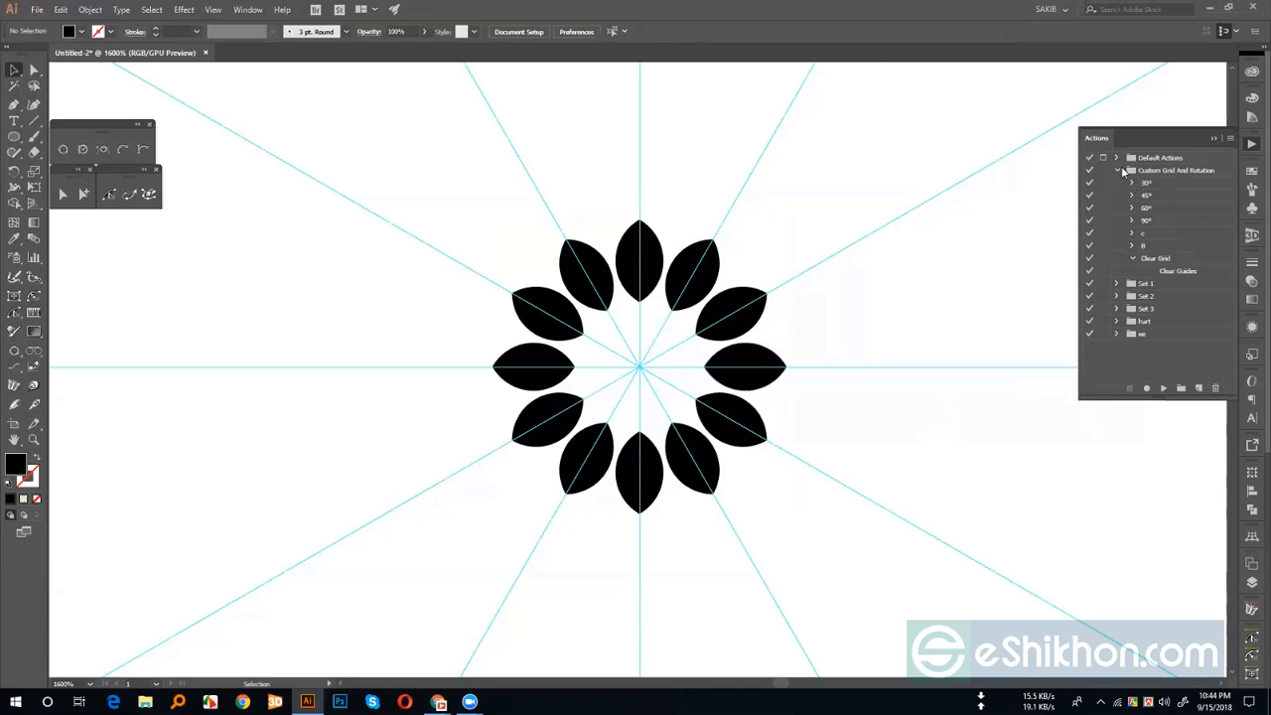
click(1120, 169)
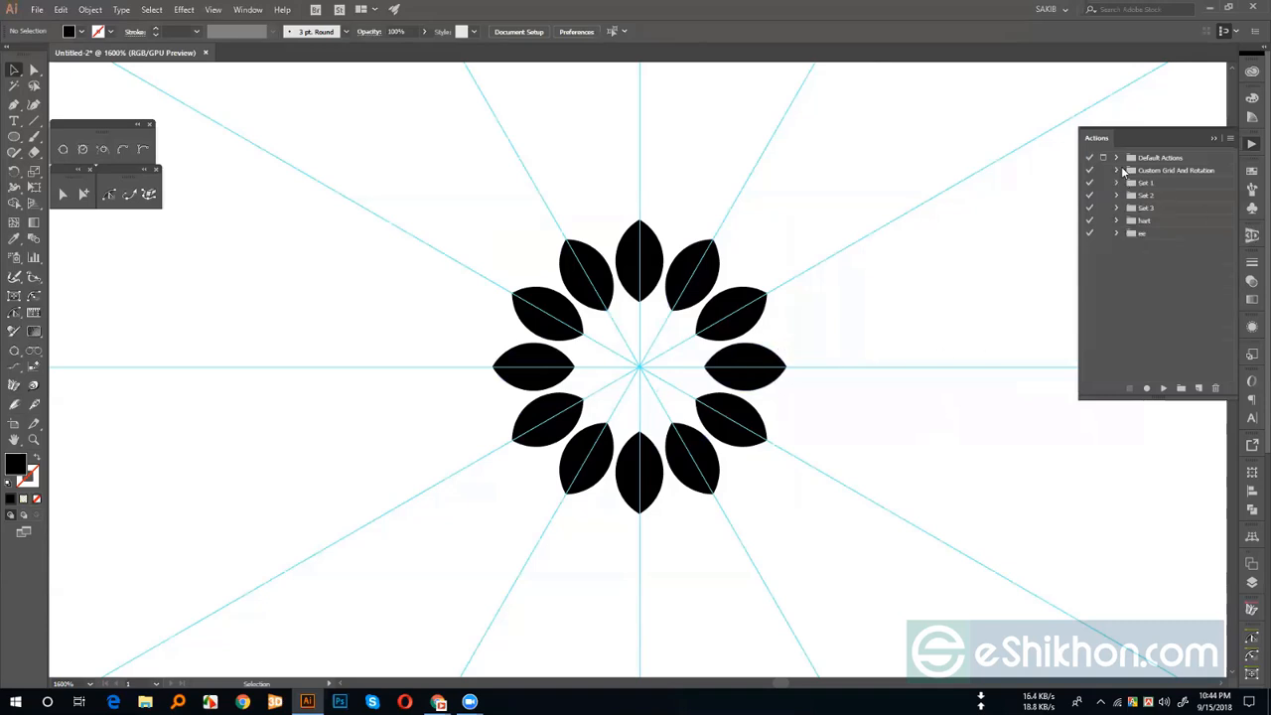
- Switch to the desktop to locate the saved ee.aia file, and return to Adobe Illustrator
click(1213, 9)
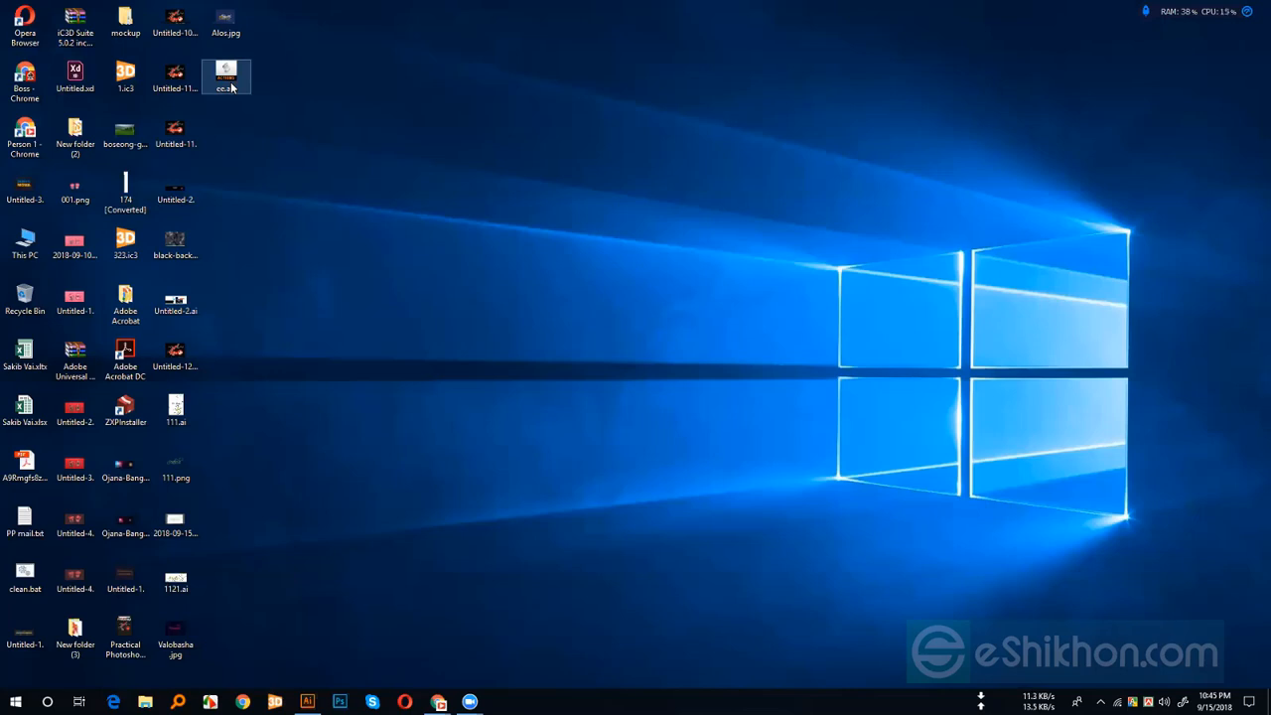
click(129, 24)
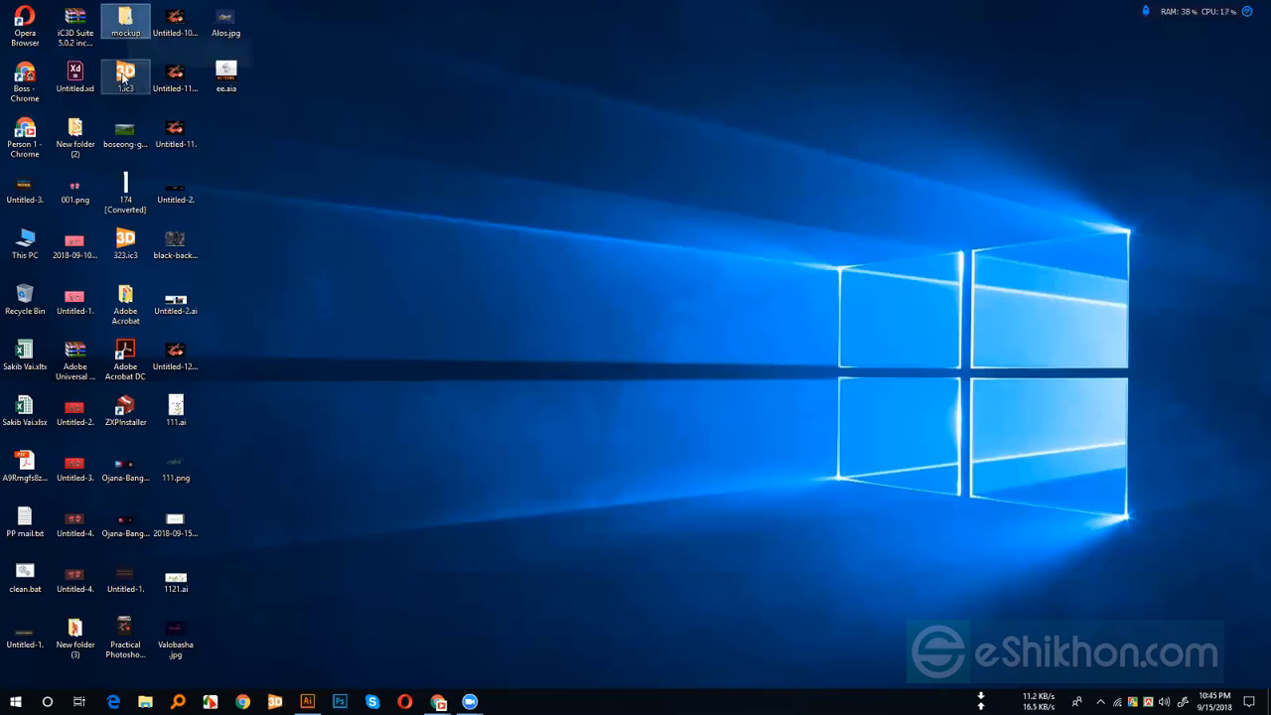
click(310, 155)
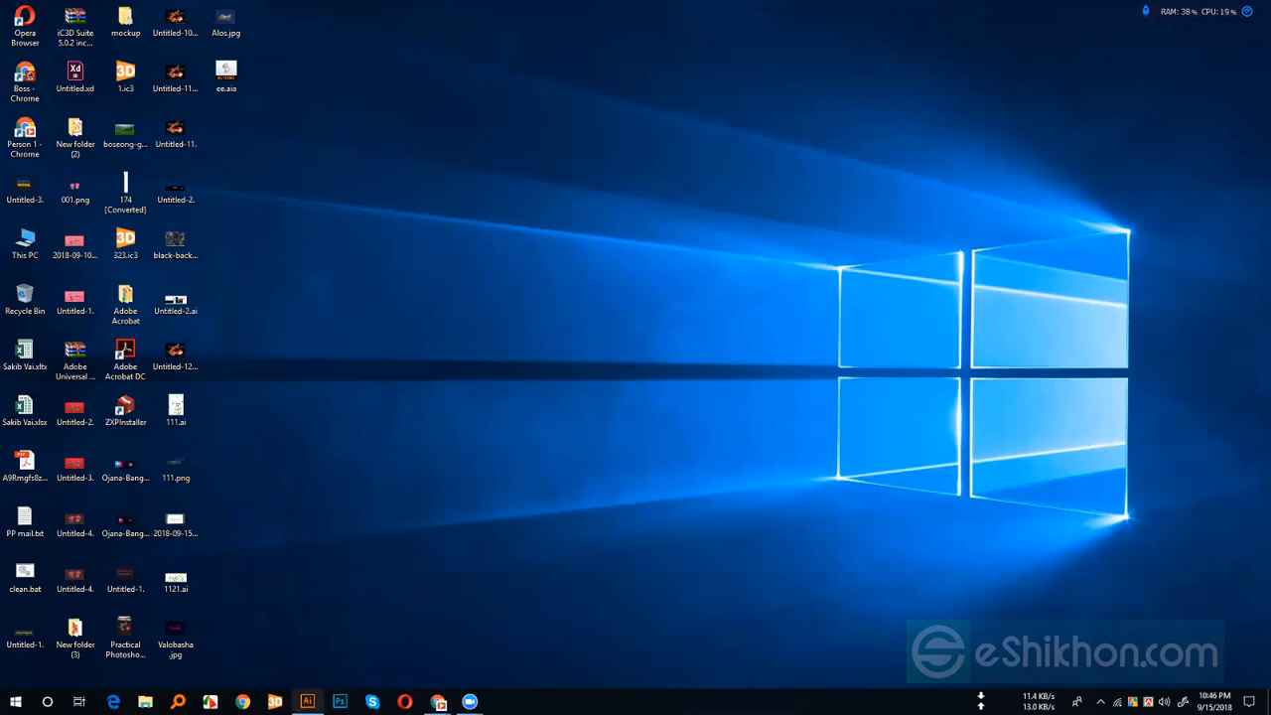
click(307, 701)
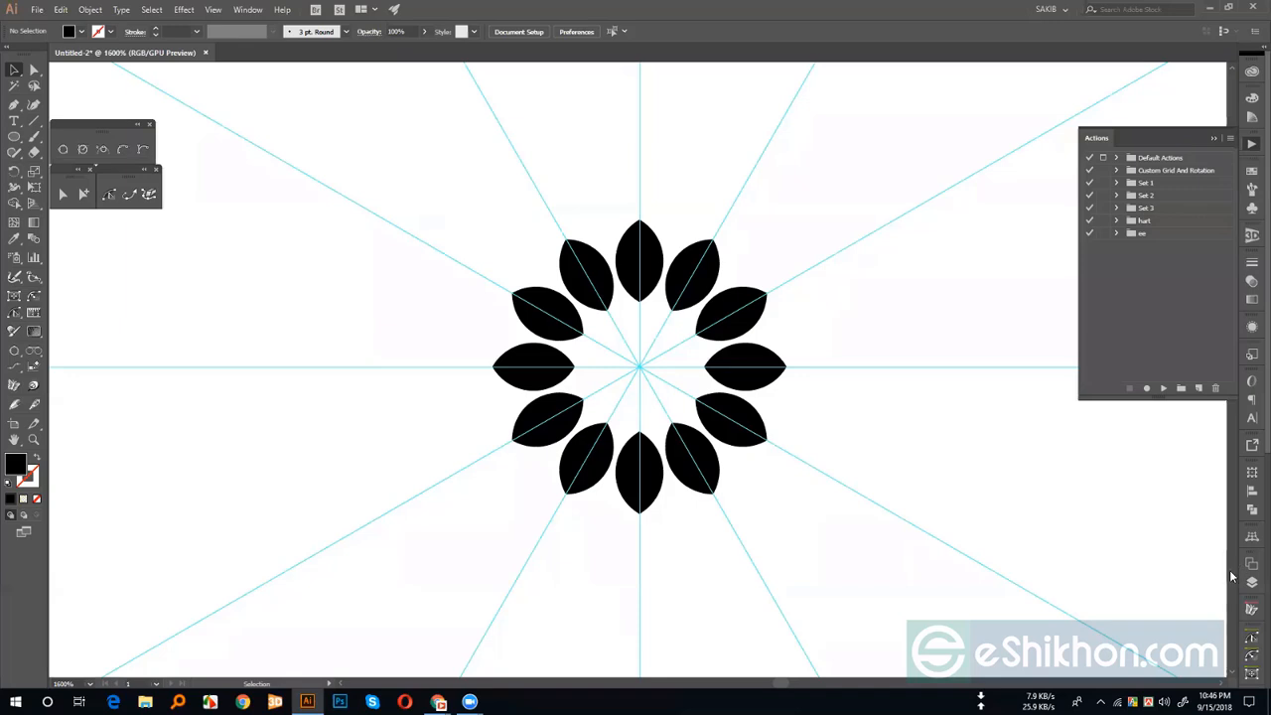
- Select the leaf group and round the corners of all twelve leaves to a radius of about 1.77 px
click(745, 368)
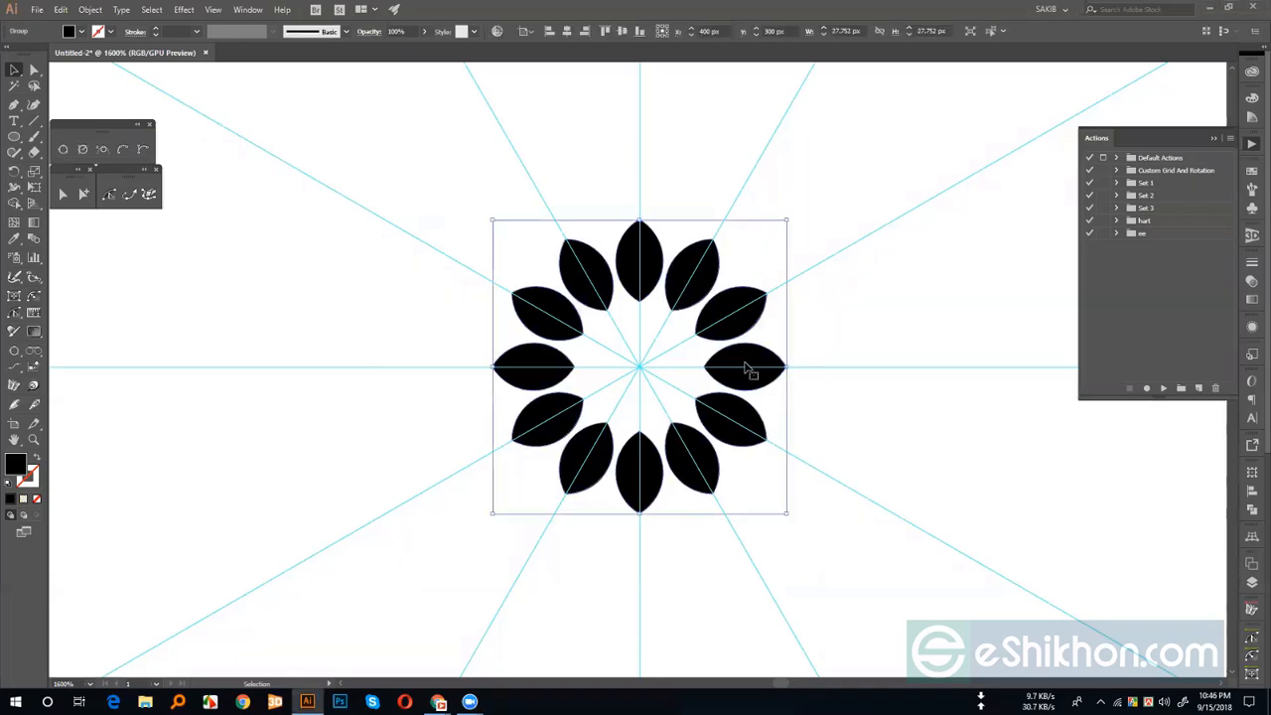
click(61, 193)
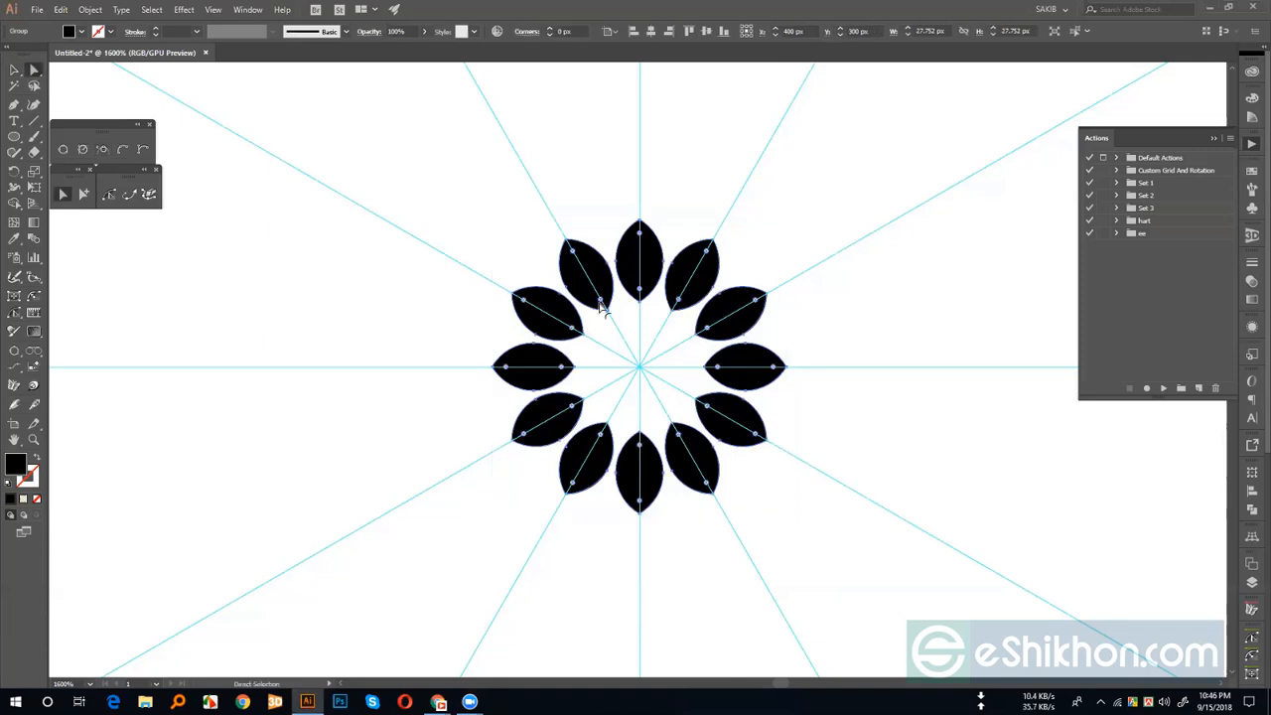
mouse_move(603, 304)
mouse_down()
mouse_move(592, 282)
mouse_move(606, 286)
mouse_up()
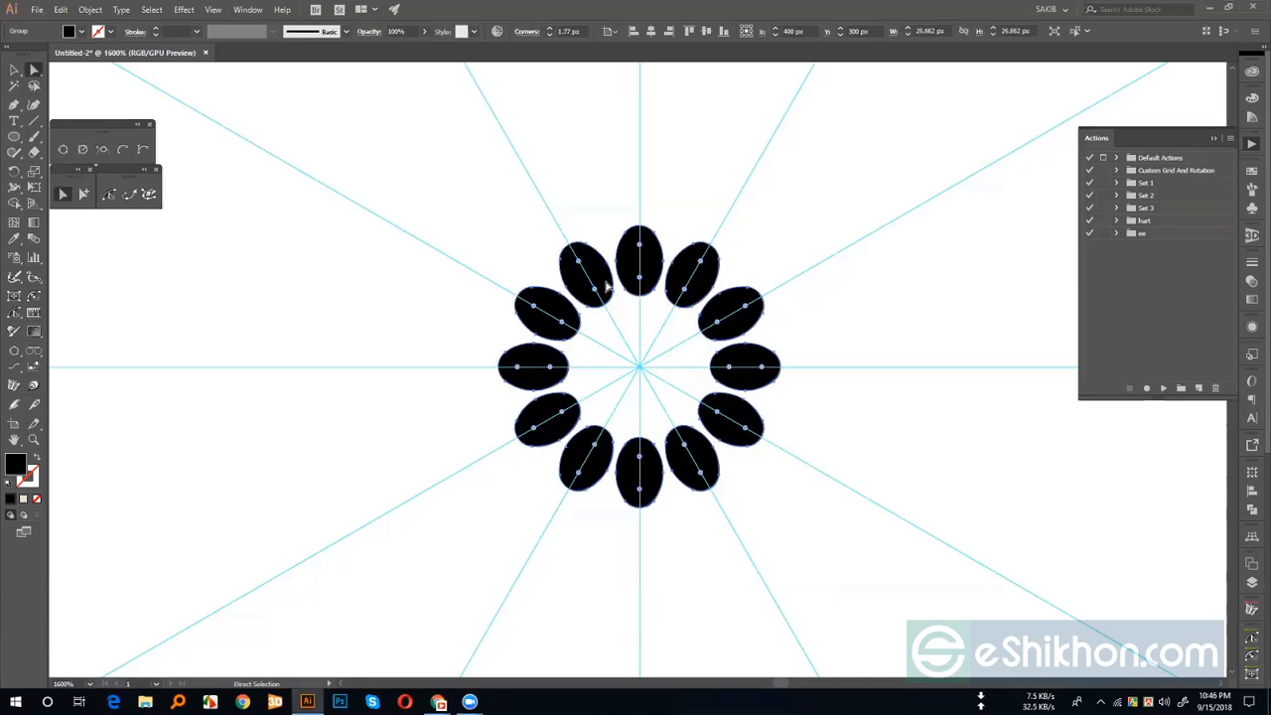
- Change the leaves' corner style to inverted round, slightly adjust the corner radius, and deselect the pattern
click(528, 32)
click(508, 51)
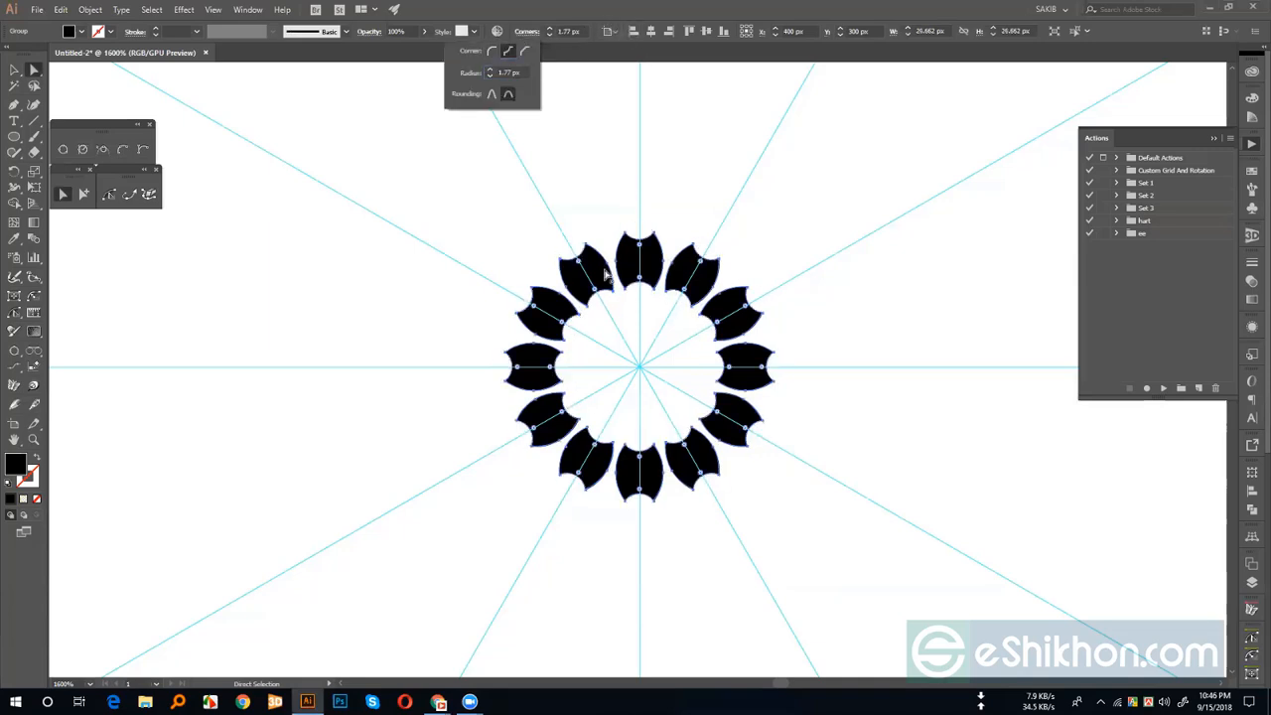
mouse_move(597, 293)
mouse_down()
mouse_move(596, 277)
mouse_move(588, 290)
mouse_up()
click(13, 70)
click(373, 231)
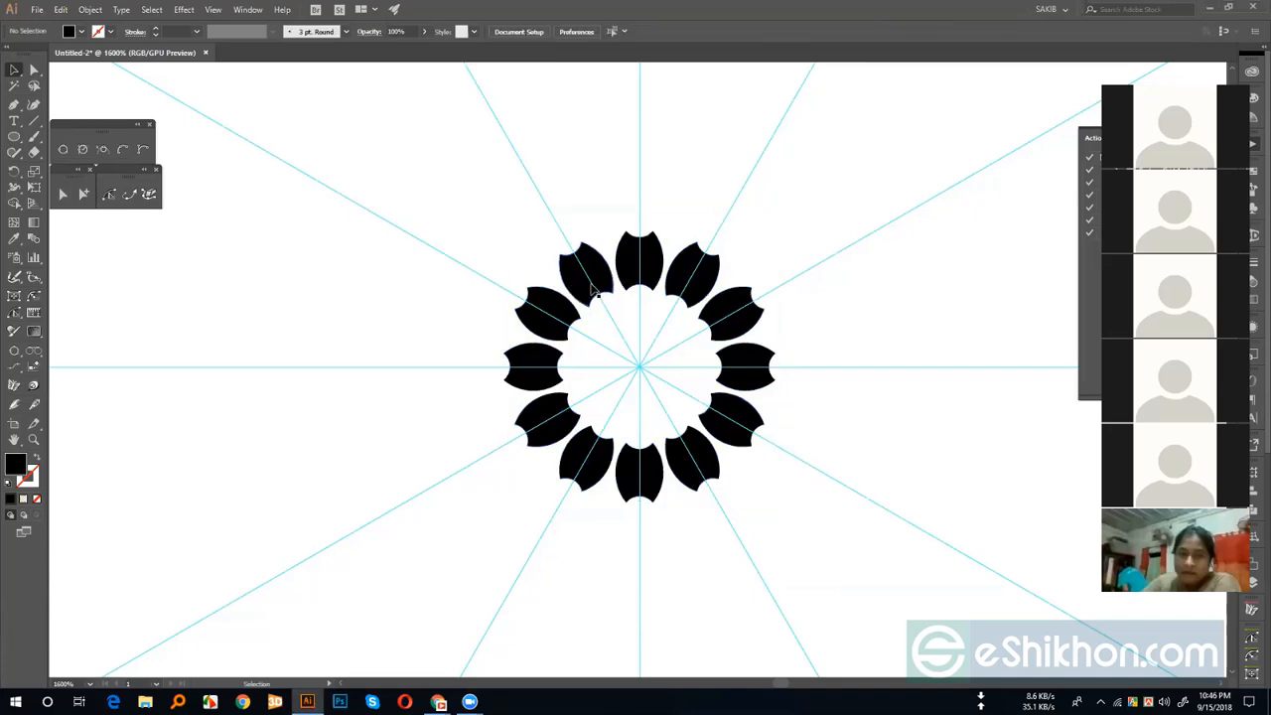
- Delete the whole leaf pattern from the artboard, keeping the radial guides
click(593, 289)
key(Delete)
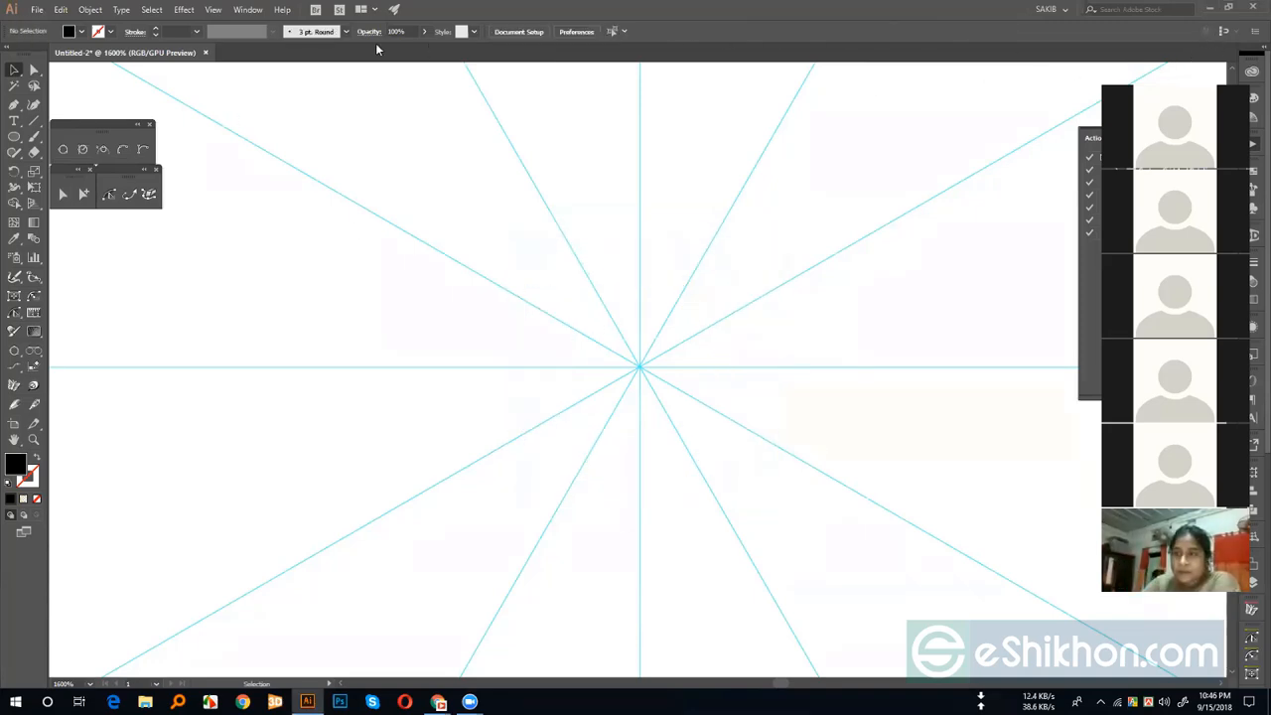
click(36, 10)
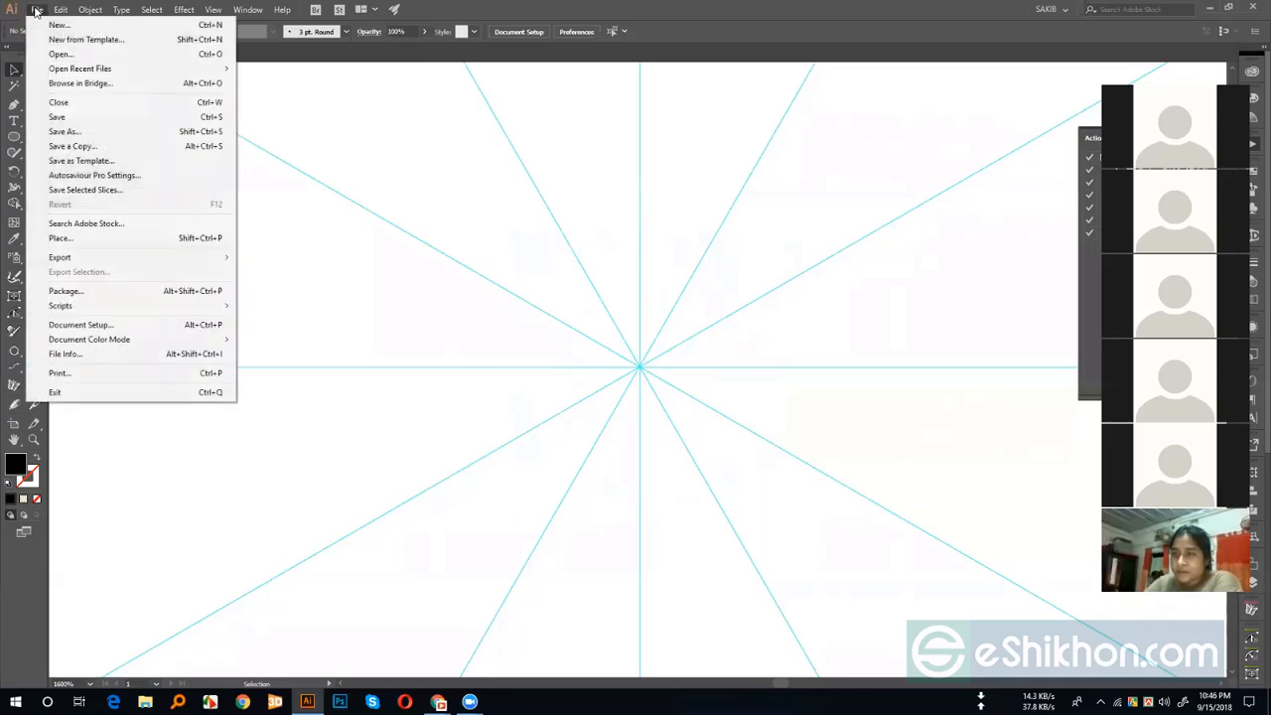
mouse_move(60, 11)
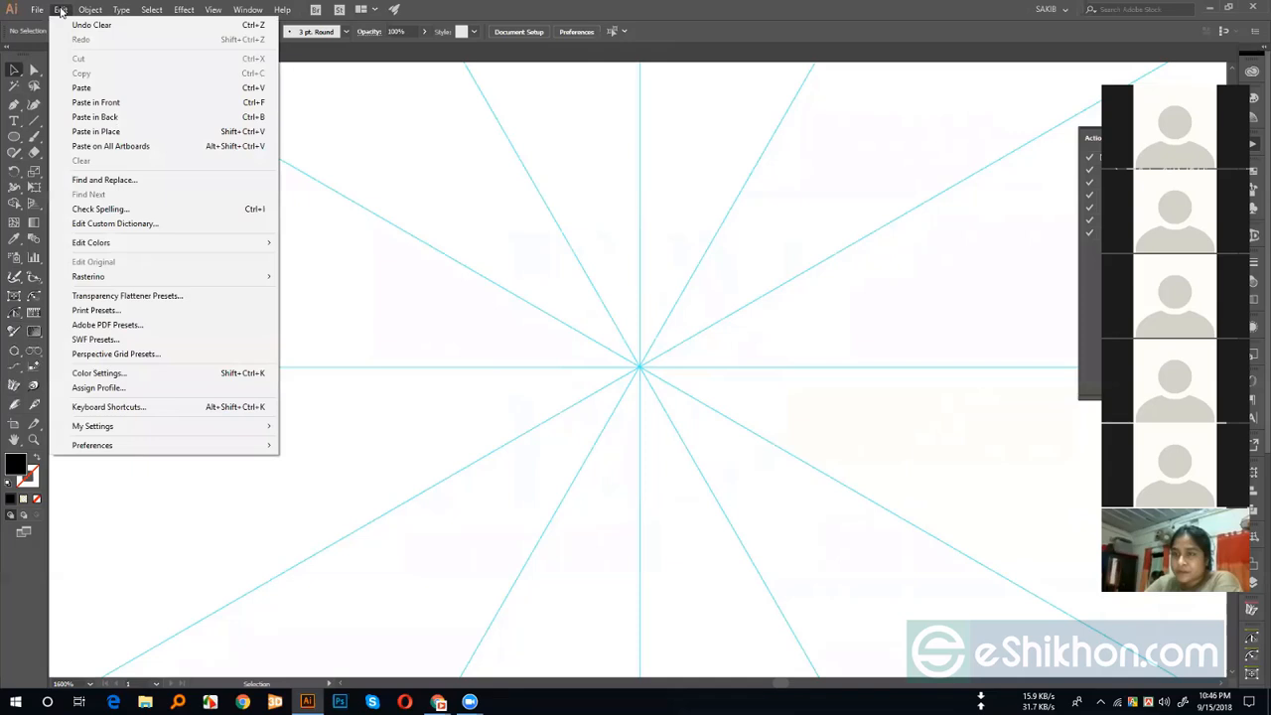
mouse_move(38, 14)
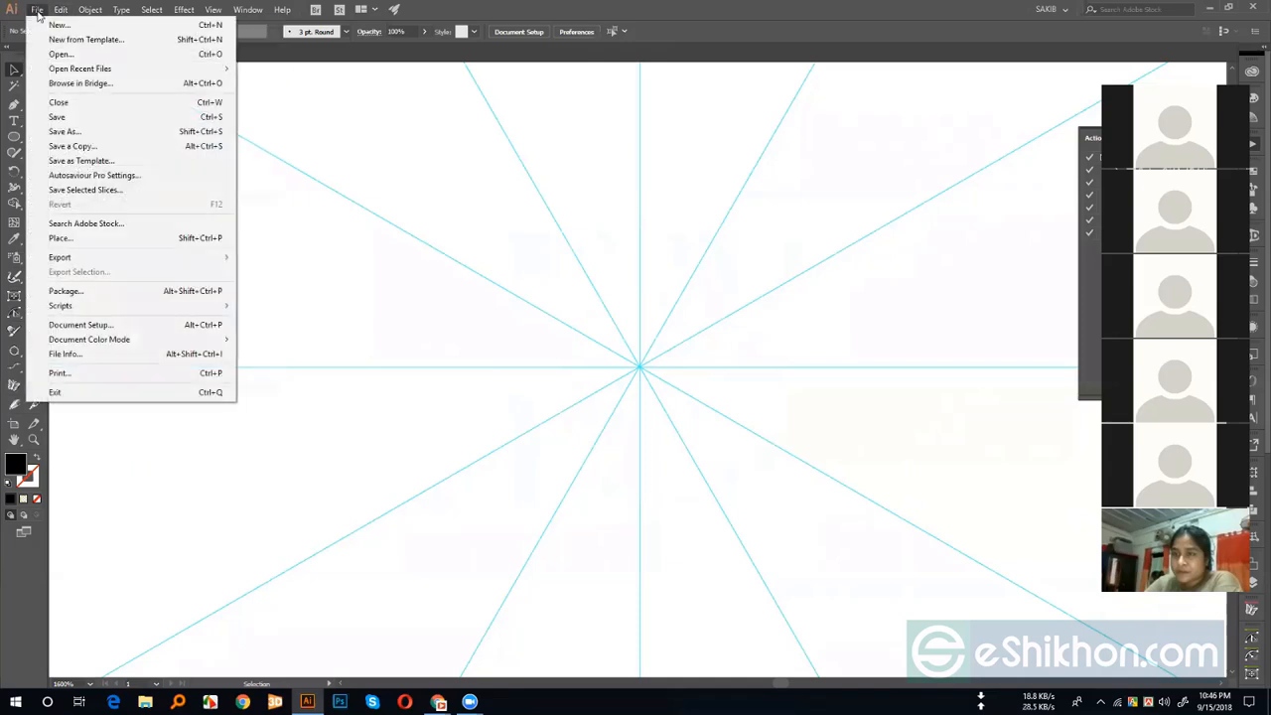
mouse_move(122, 306)
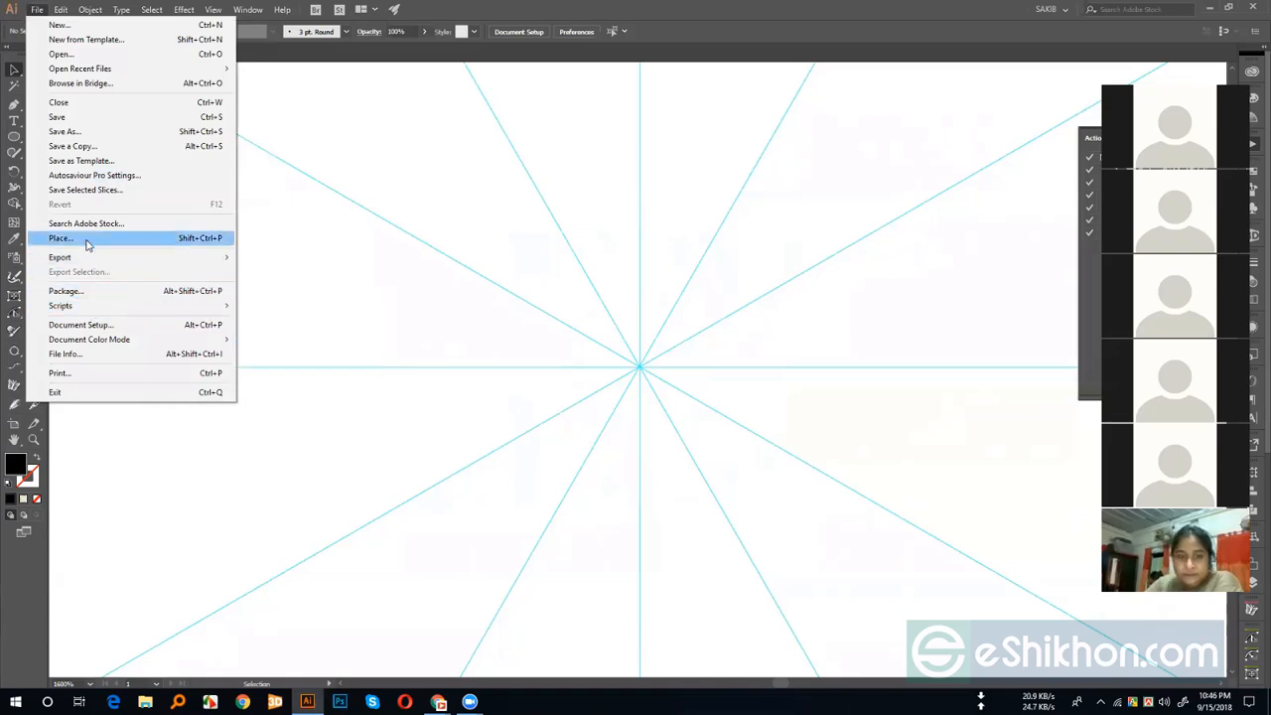
click(434, 129)
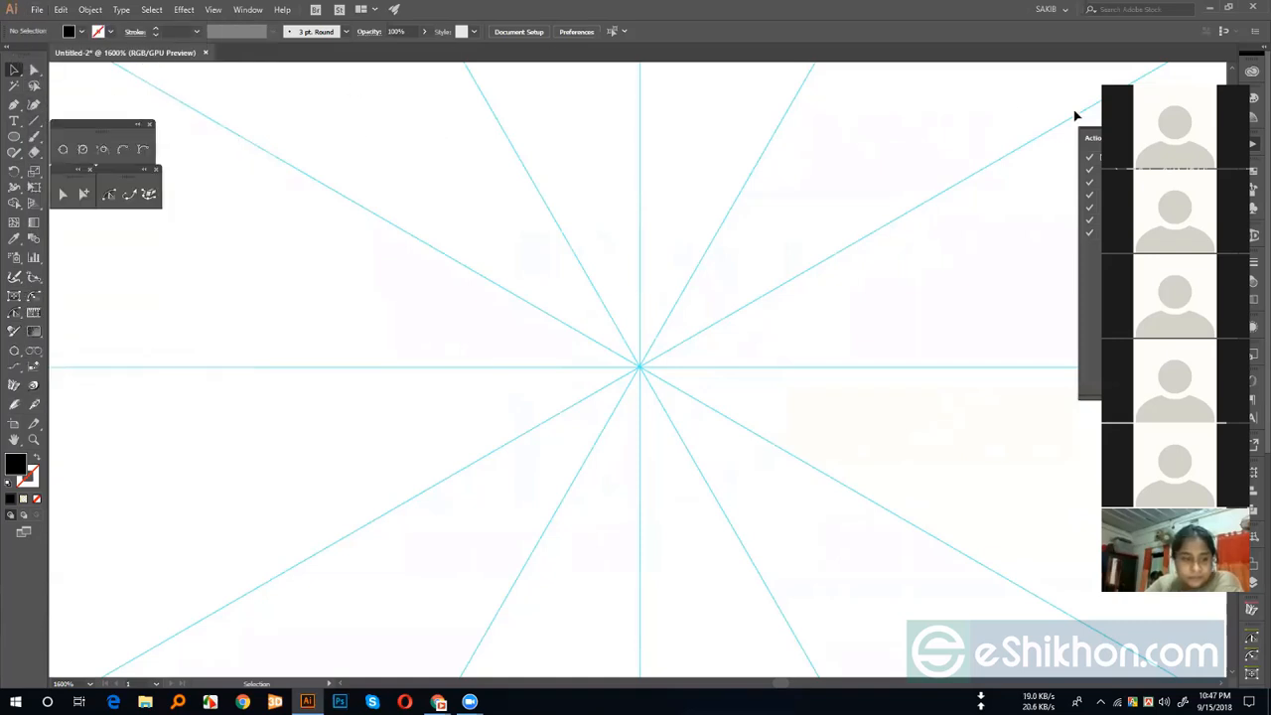
- Close the Untitled-2 document without saving its changes
click(205, 52)
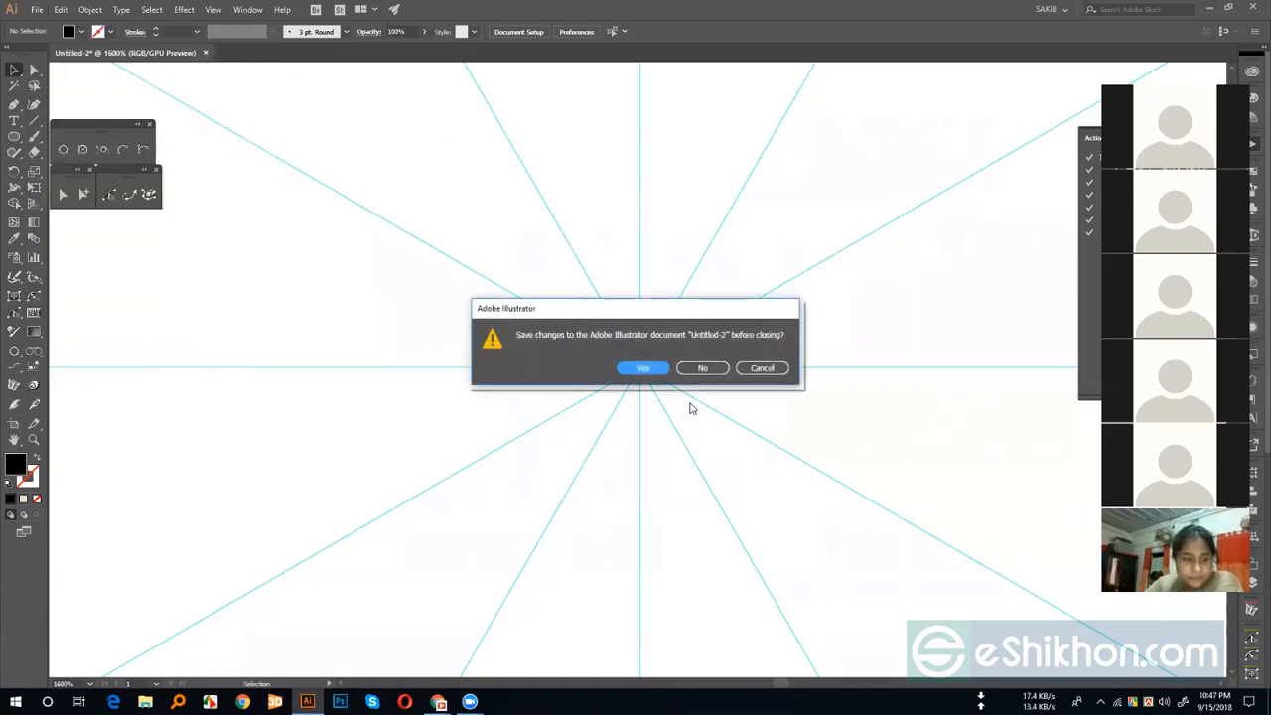
click(706, 367)
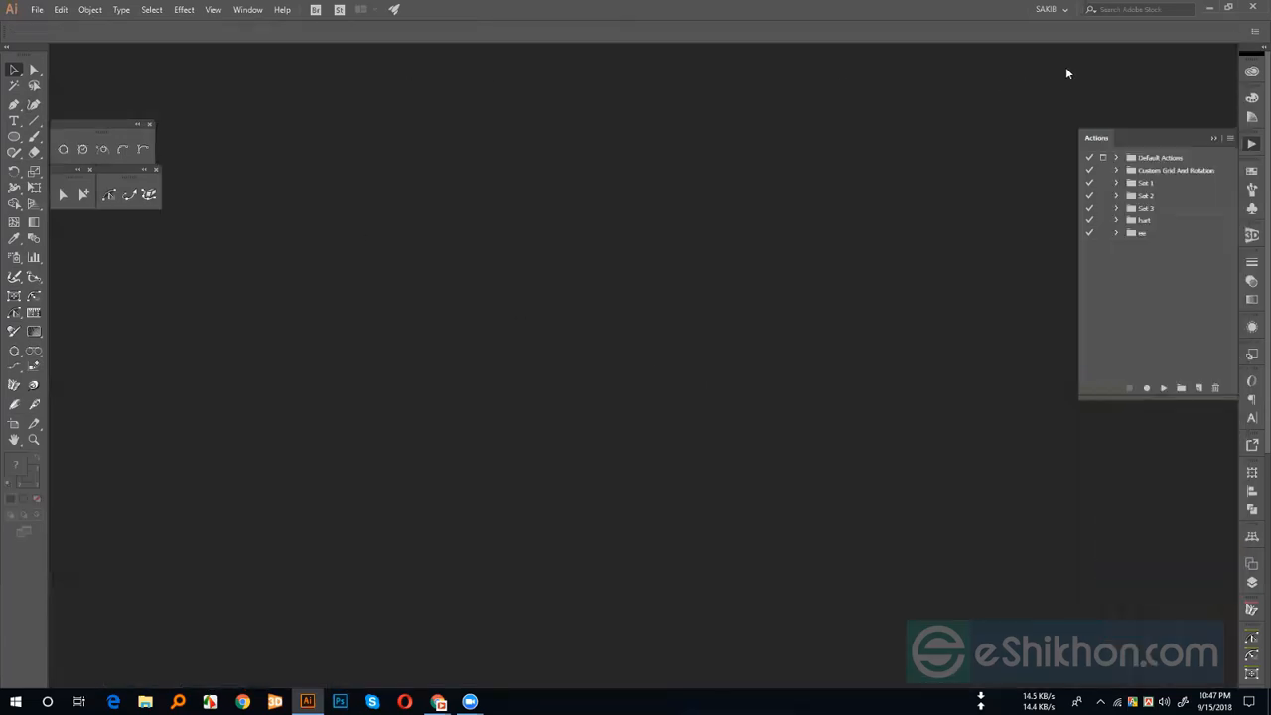
- Create an action set named Set 5 and start recording Action 3 in it without a function key or color
click(1181, 388)
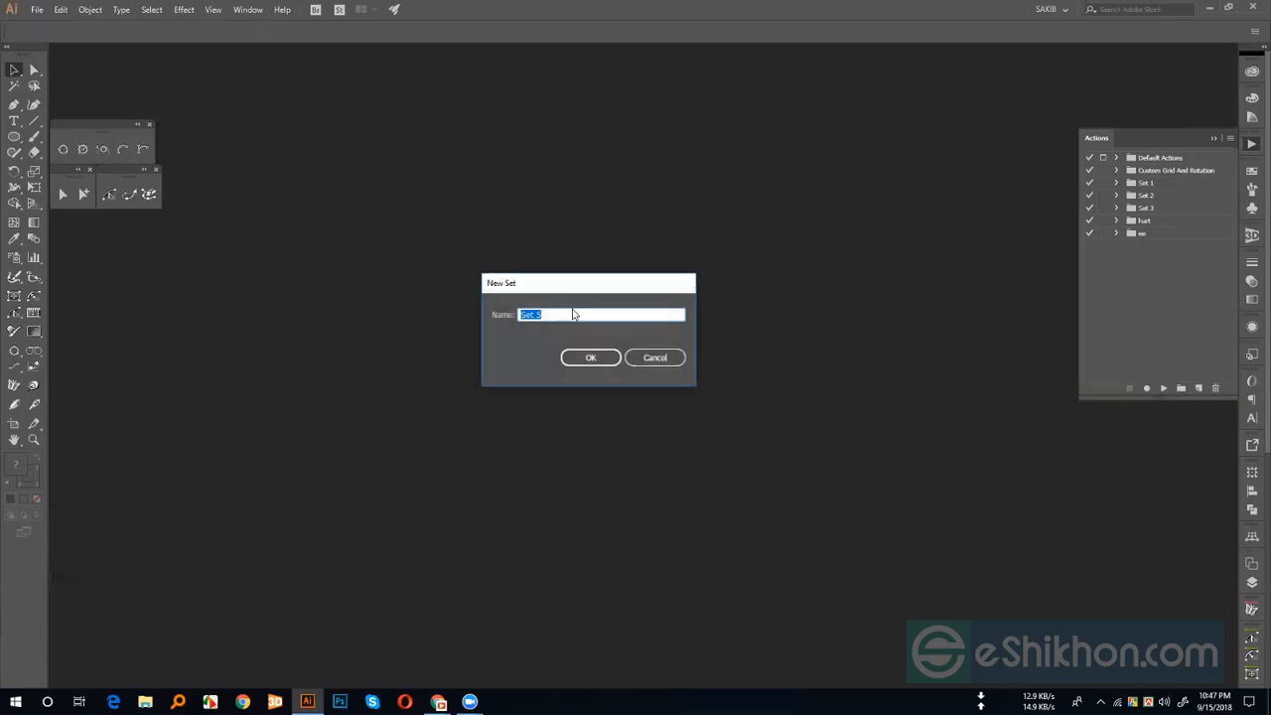
click(588, 358)
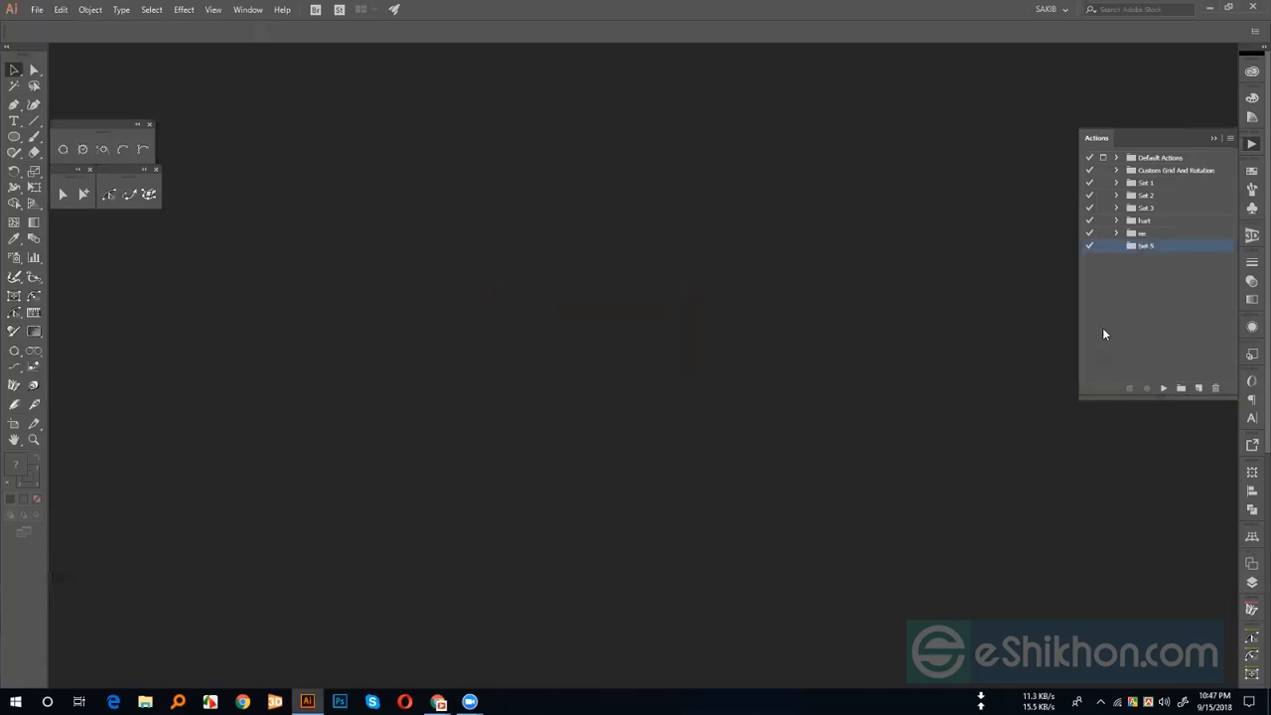
click(1198, 389)
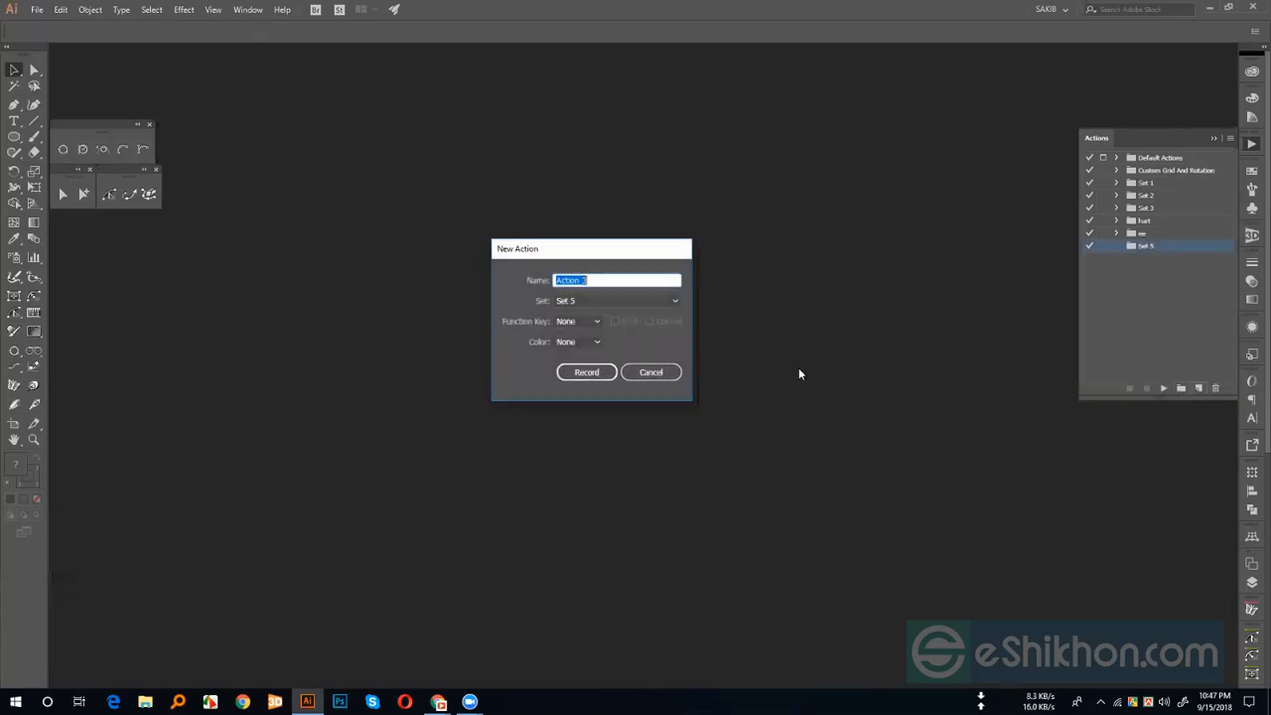
click(576, 321)
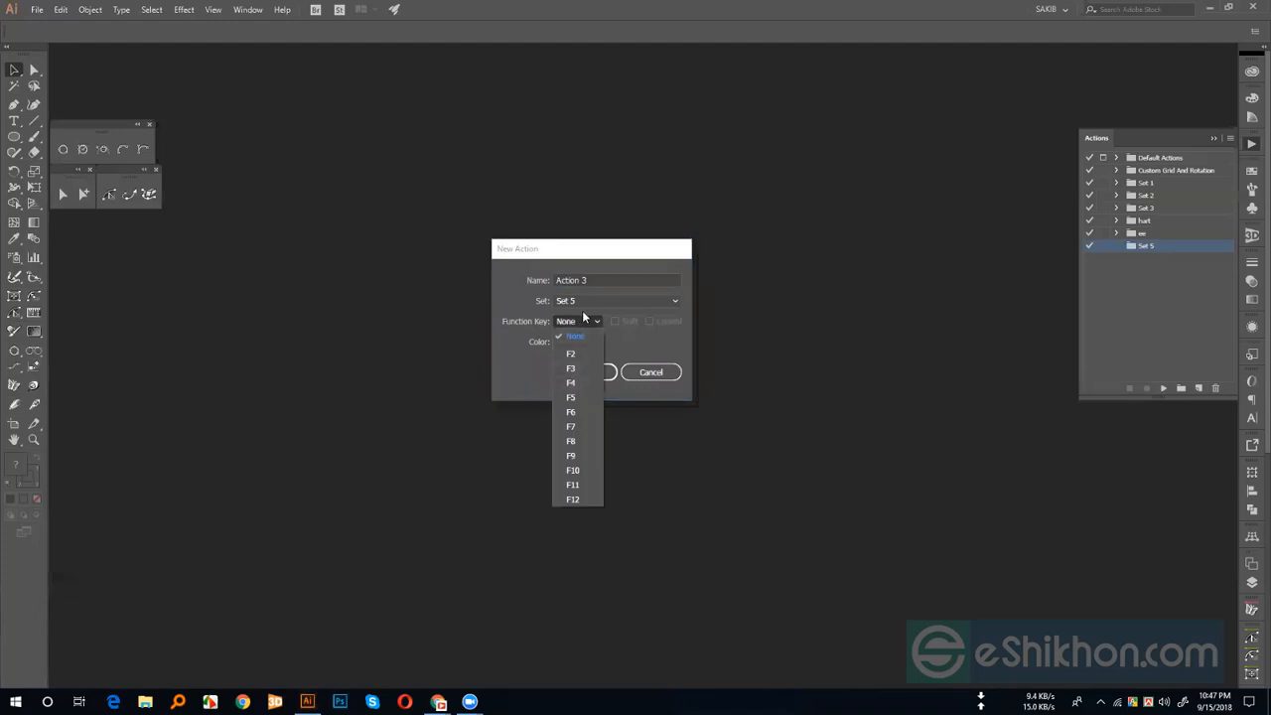
click(584, 325)
click(578, 342)
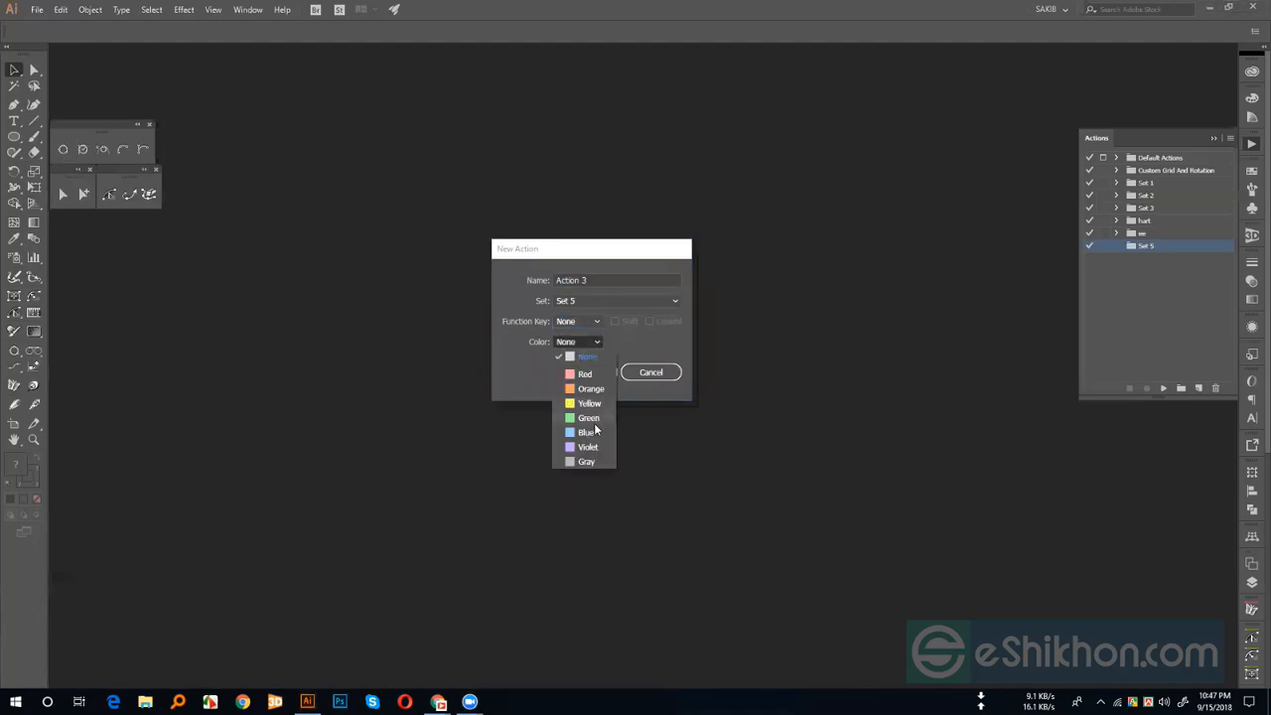
click(586, 340)
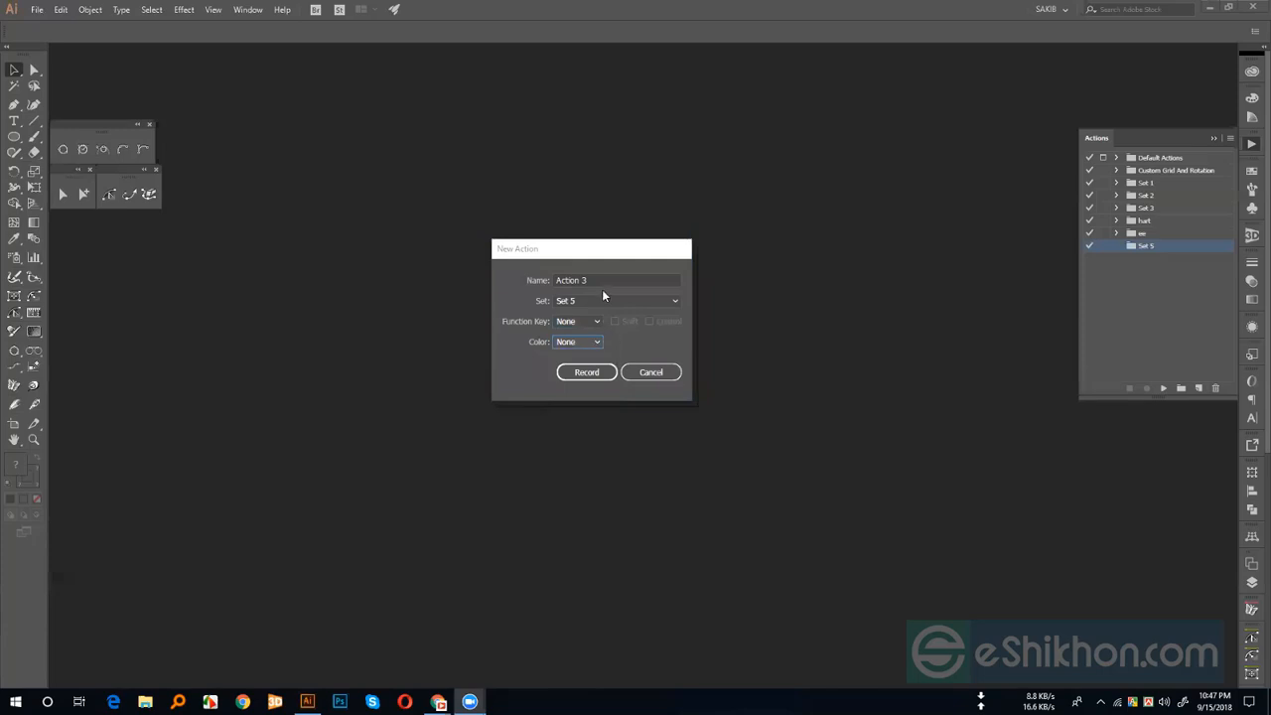
click(586, 372)
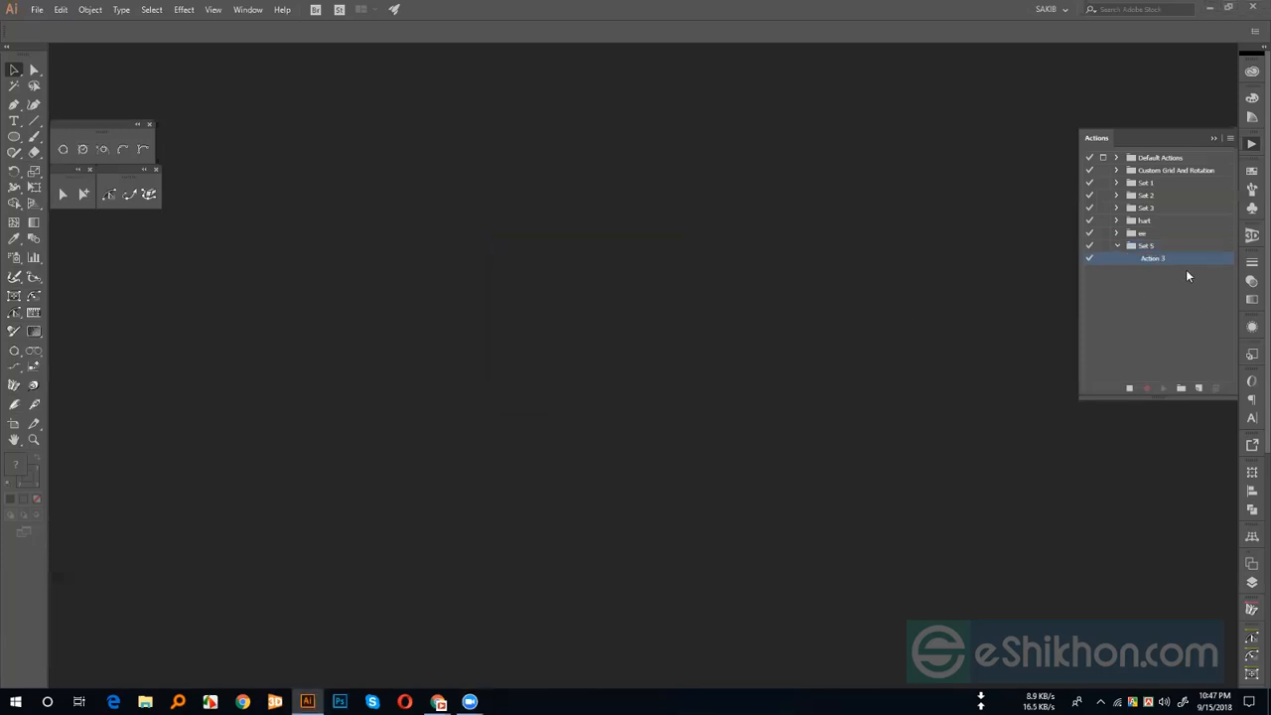
- Create a new 800 x 600 px document in RGB color with one artboard
click(39, 12)
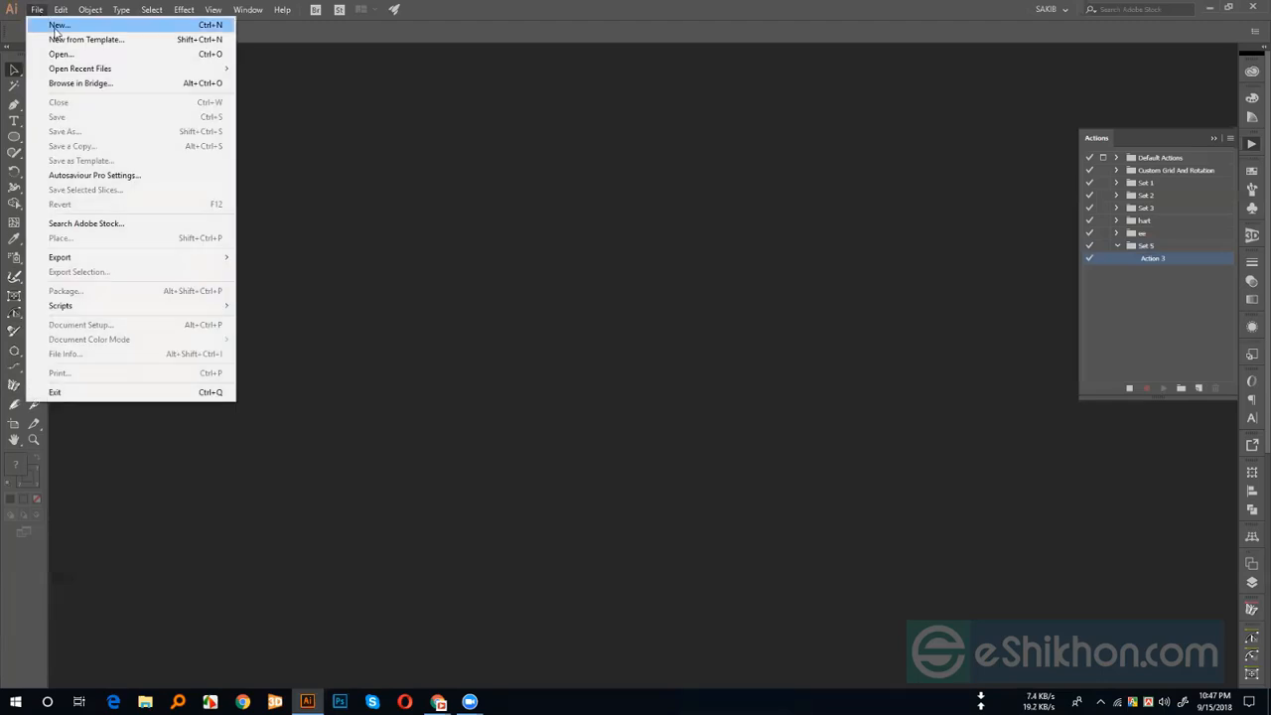
click(56, 28)
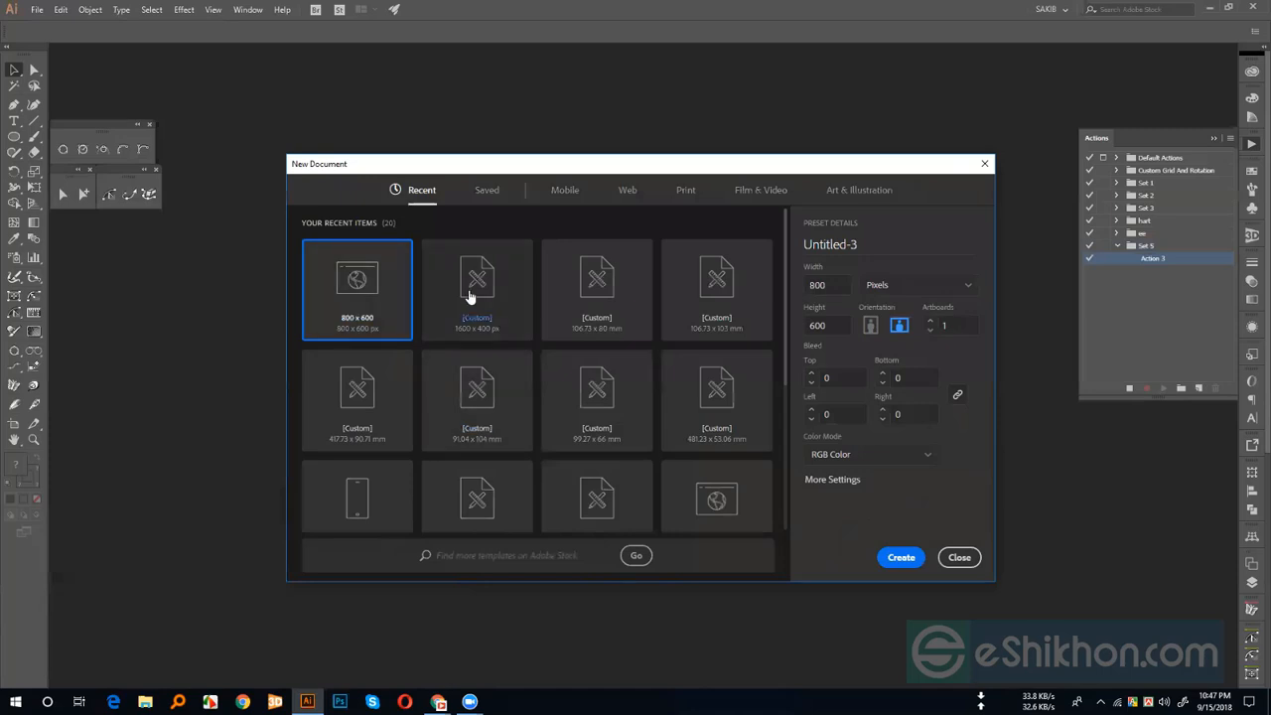
click(900, 559)
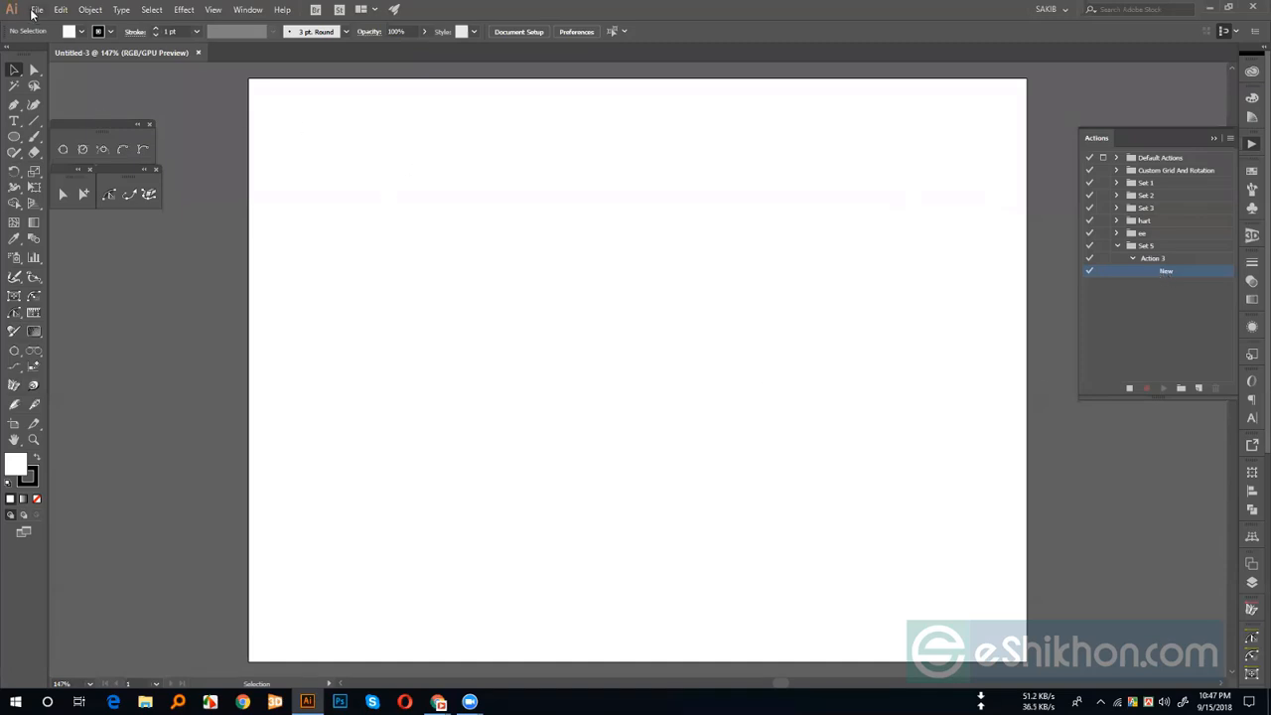
- Place a 9 px circle in the upper-left area of the artboard using the Ellipse tool
click(14, 137)
click(397, 253)
click(571, 362)
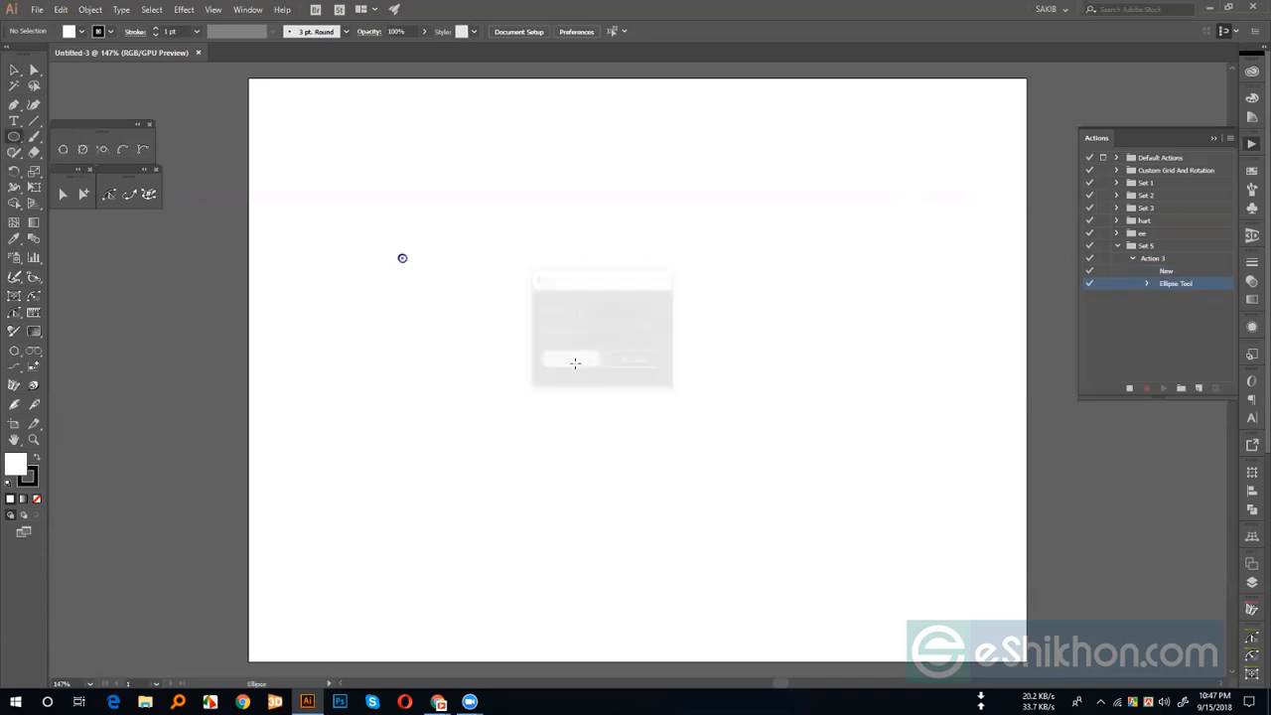
- Center the circle horizontally and vertically on the artboard and deselect it
click(1252, 494)
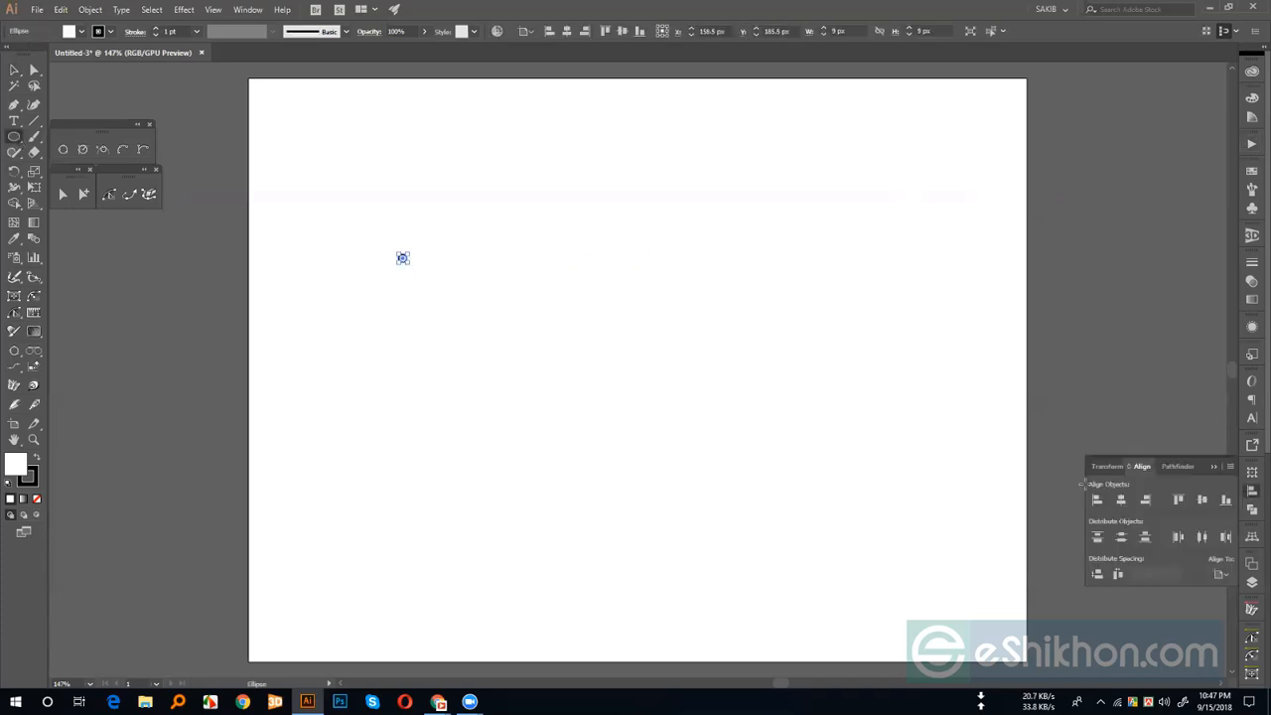
click(1121, 499)
click(1198, 503)
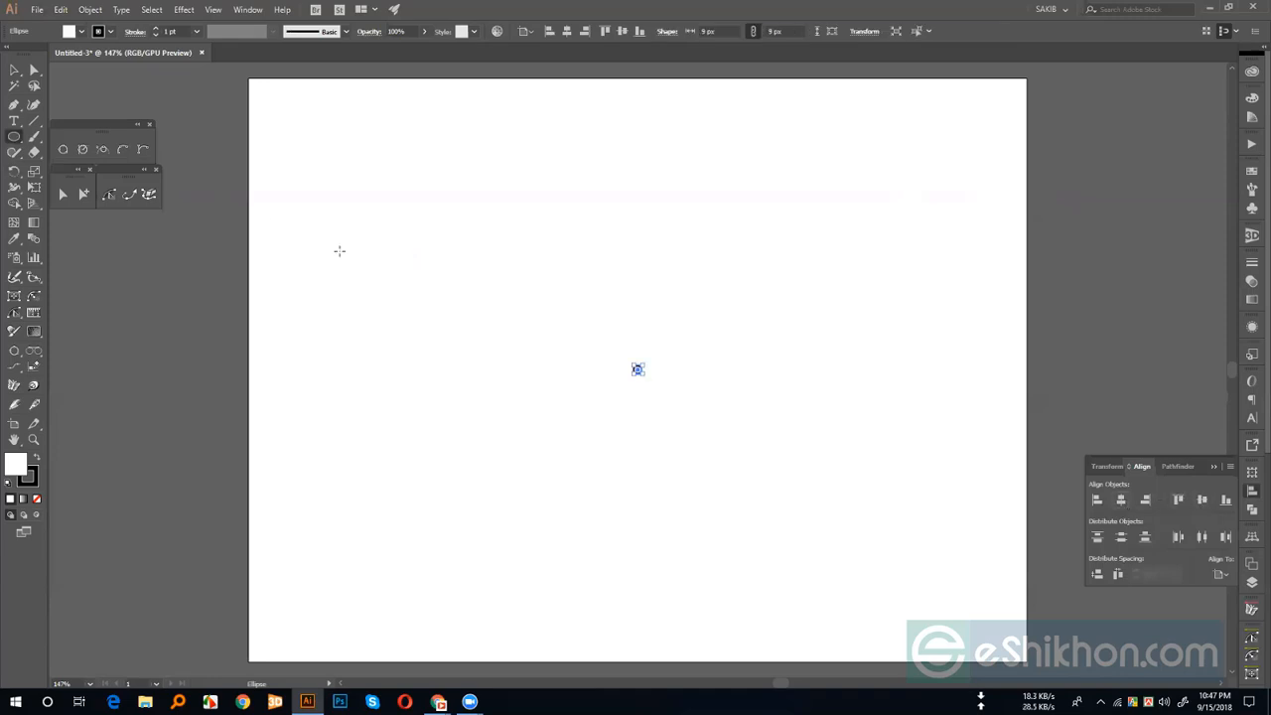
click(12, 70)
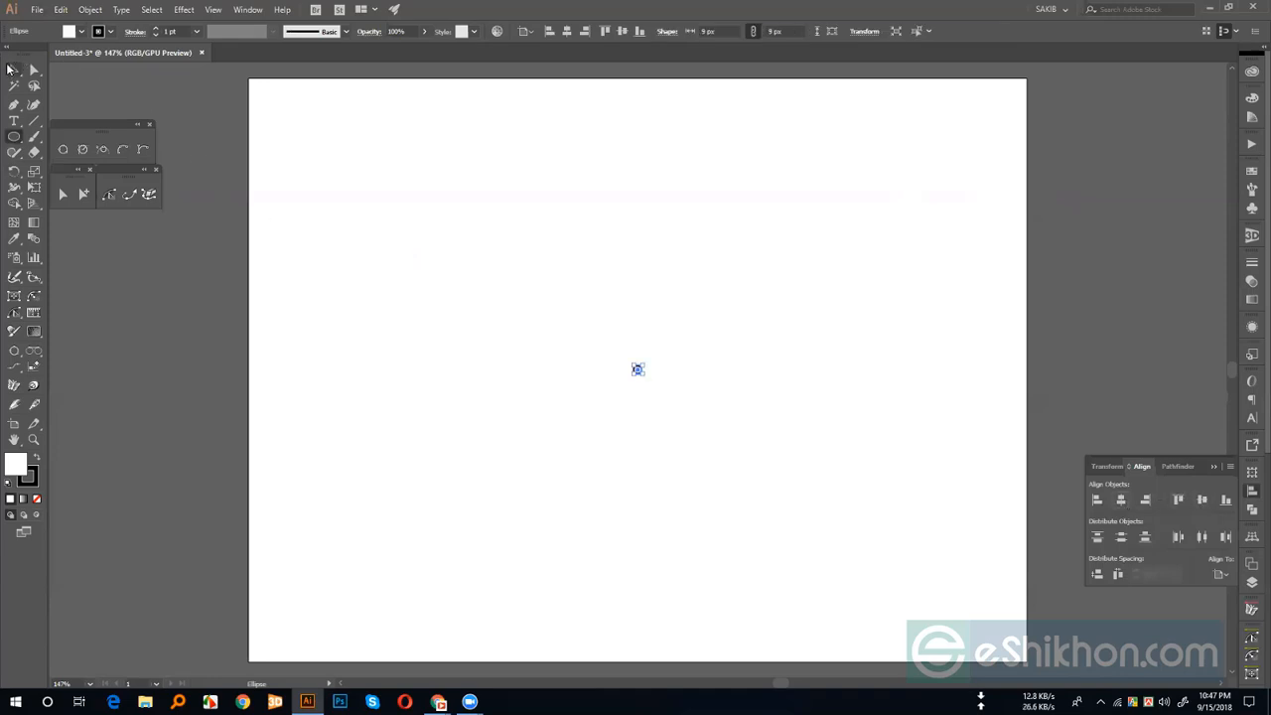
click(652, 198)
- Save the document as Untitled-3.ai in a new folder on the Desktop, with the default Illustrator CC options
click(37, 10)
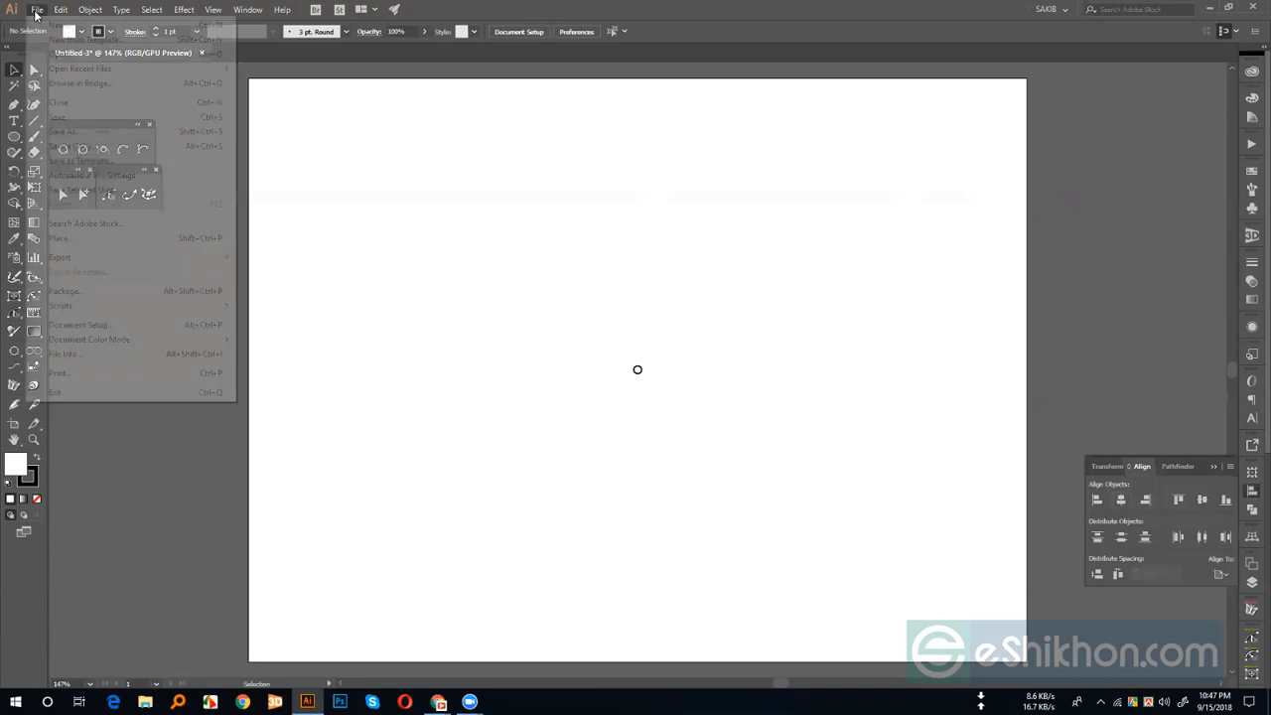
click(66, 132)
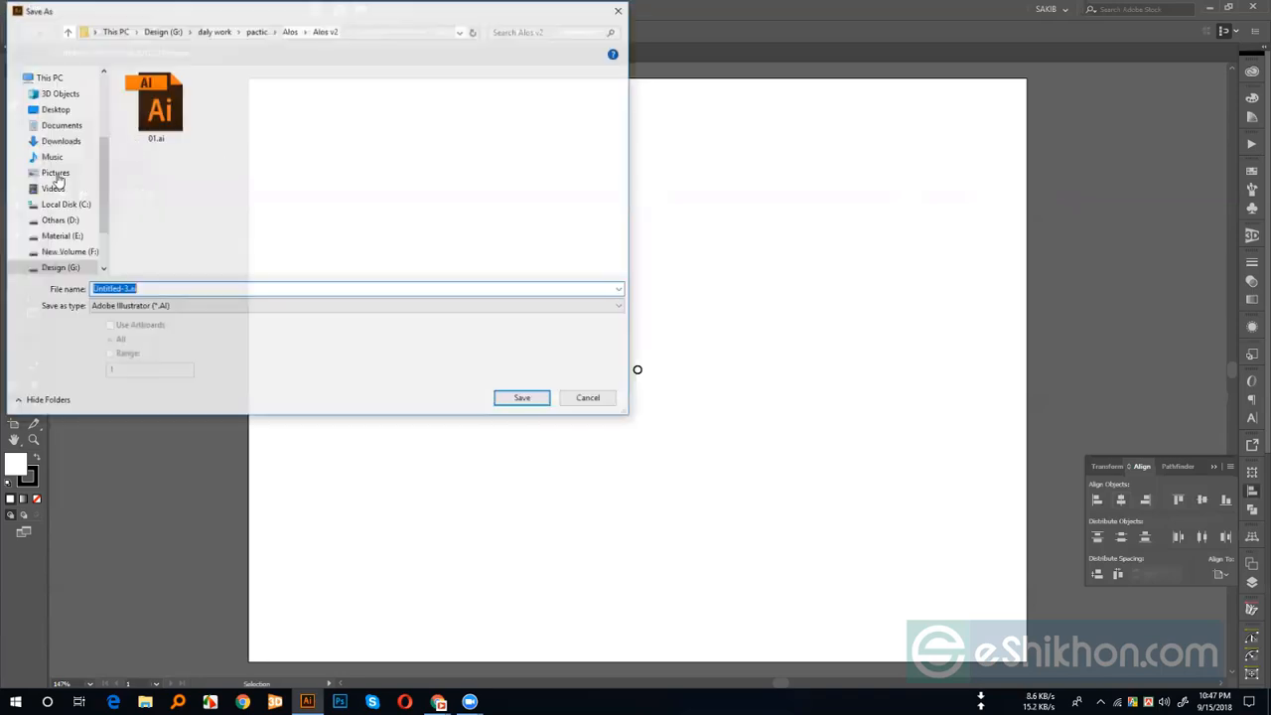
click(51, 112)
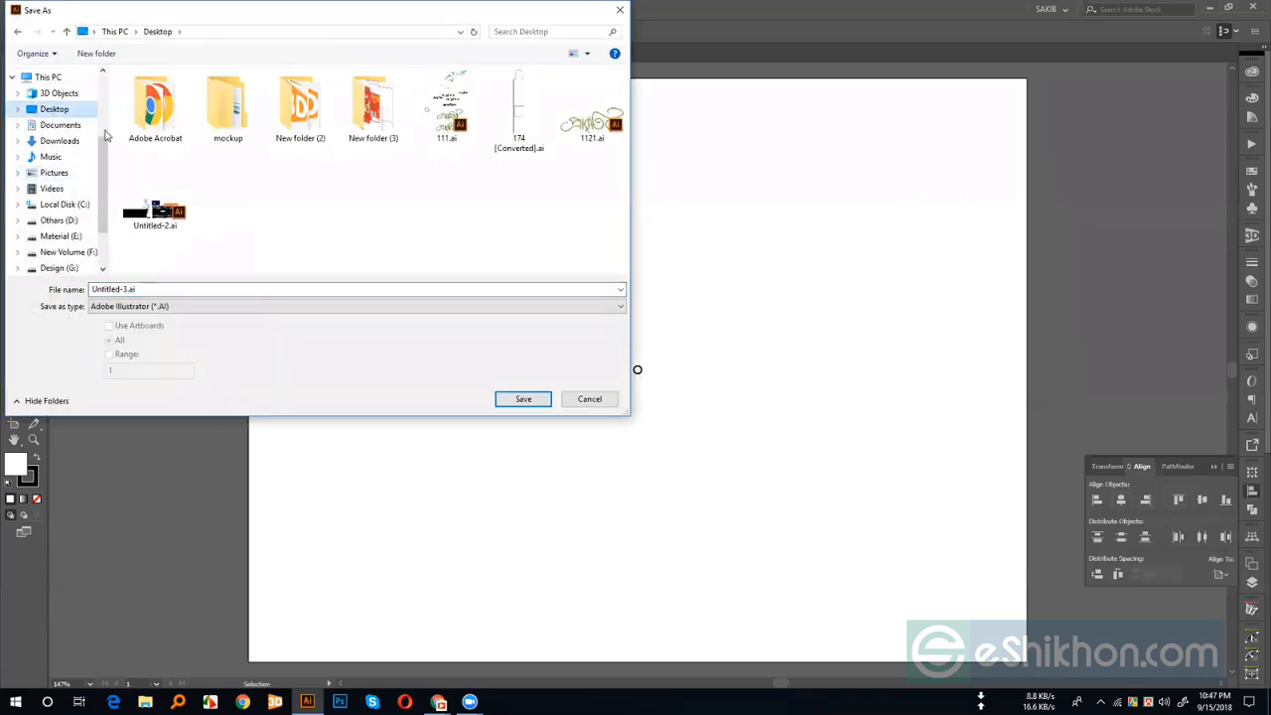
click(92, 54)
click(233, 185)
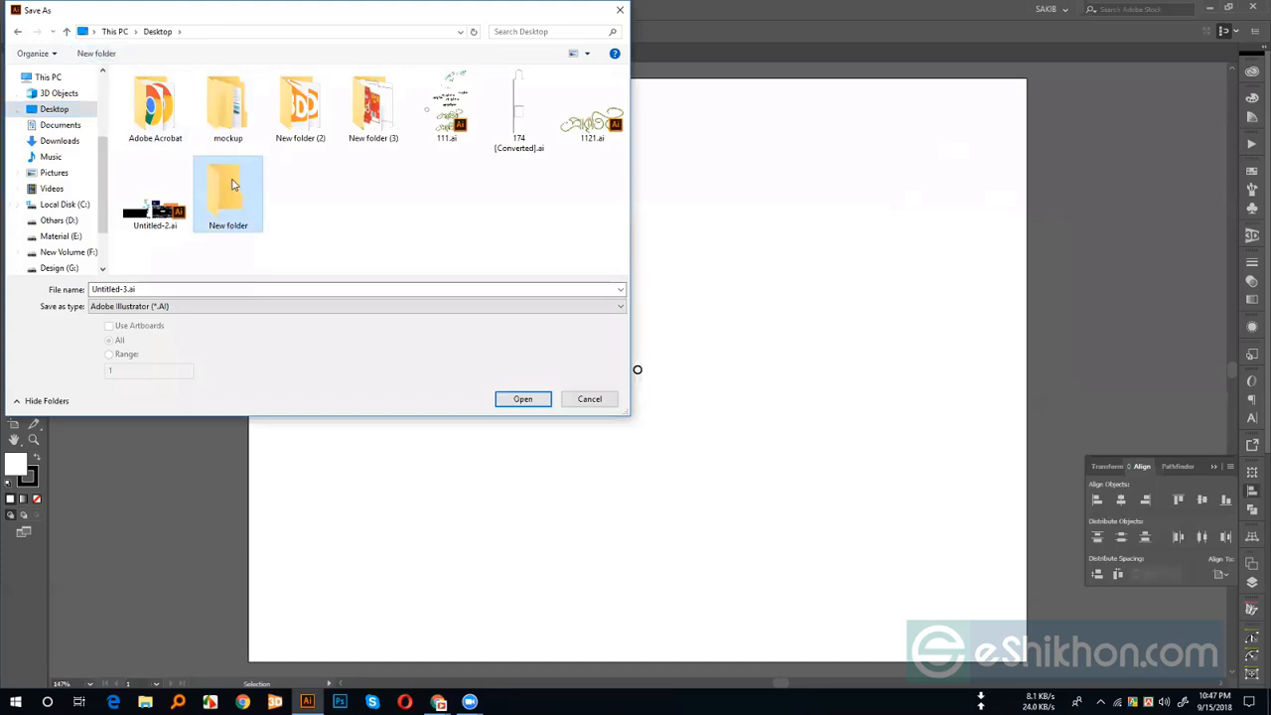
double_click(233, 184)
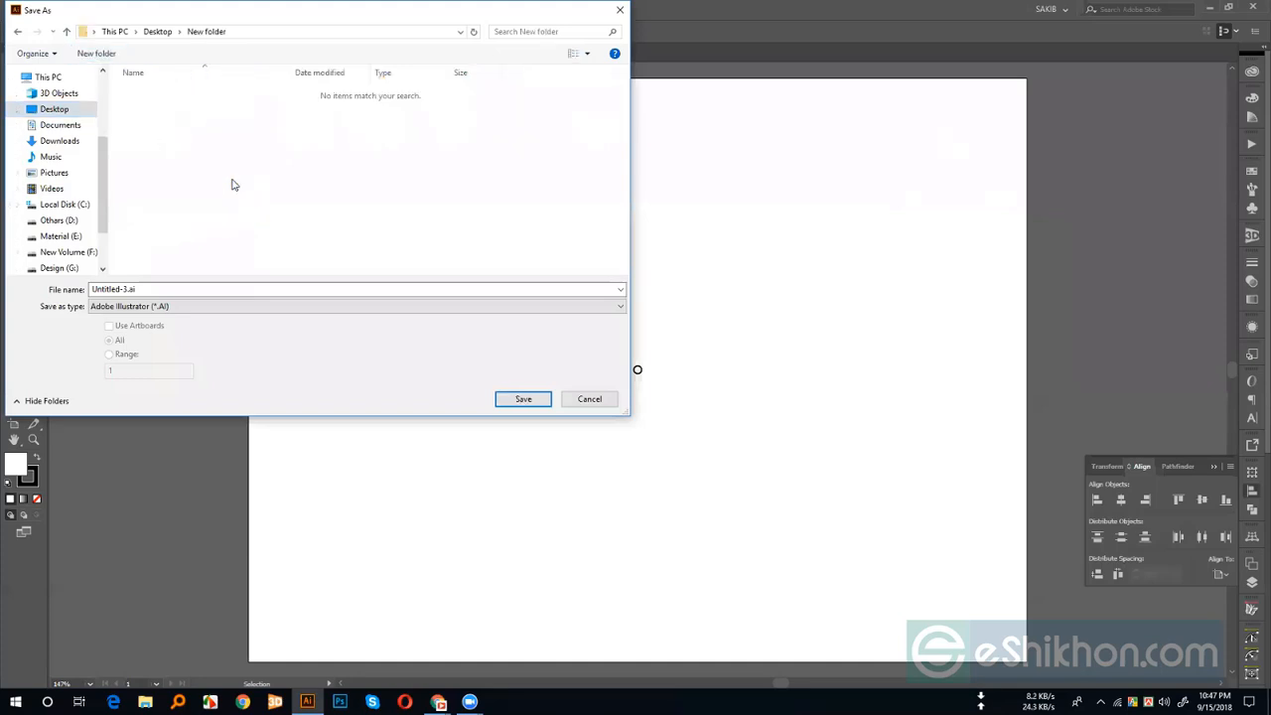
click(532, 400)
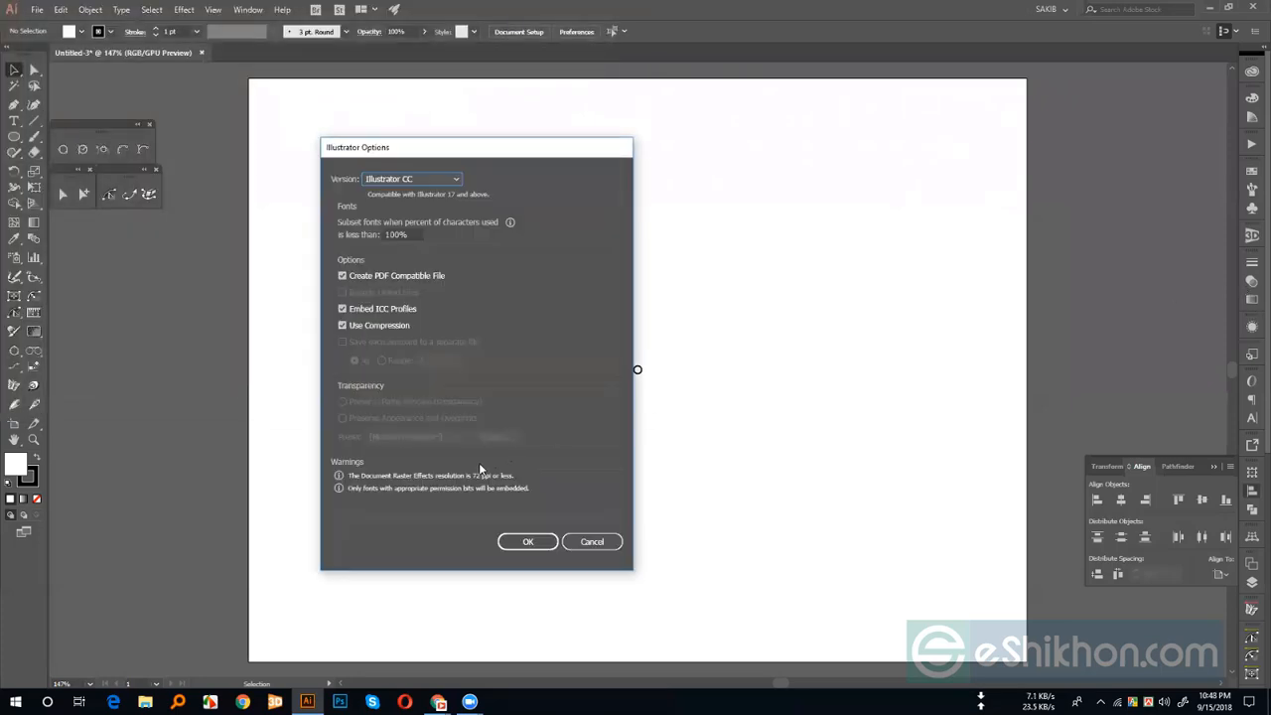
click(528, 541)
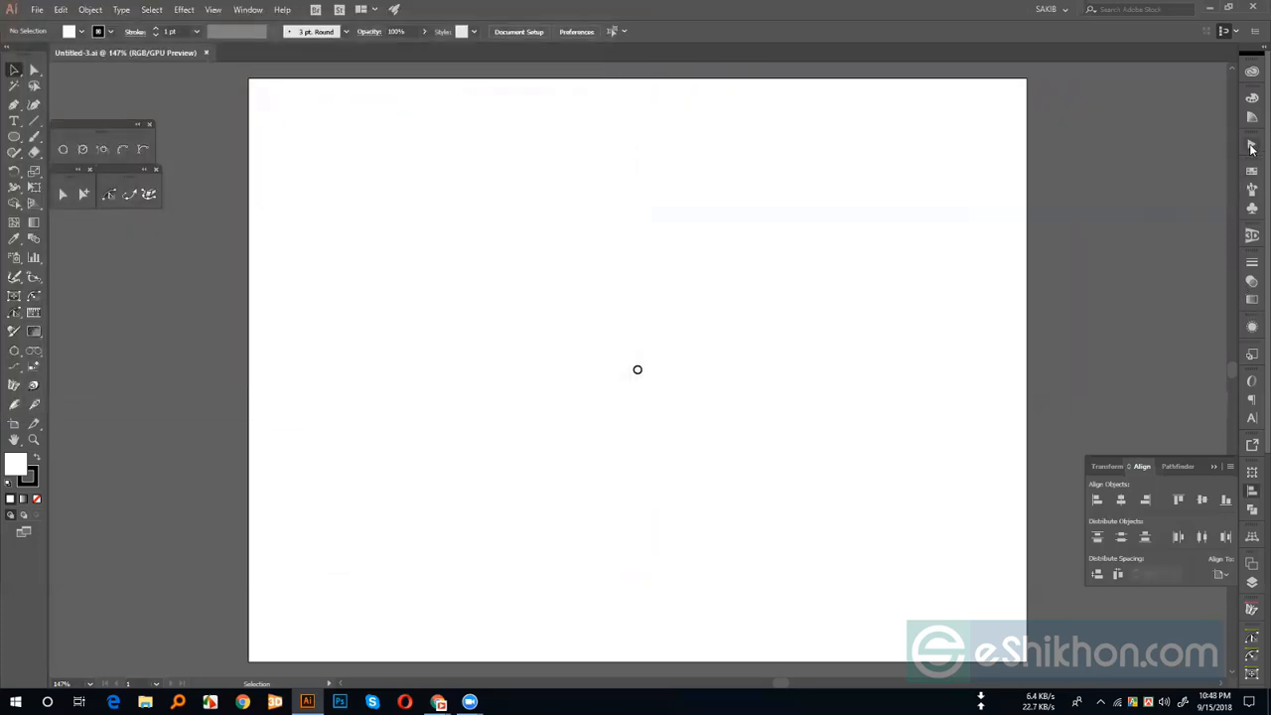
- Close the saved document as the action's last recorded command and stop recording Action 3
click(1252, 144)
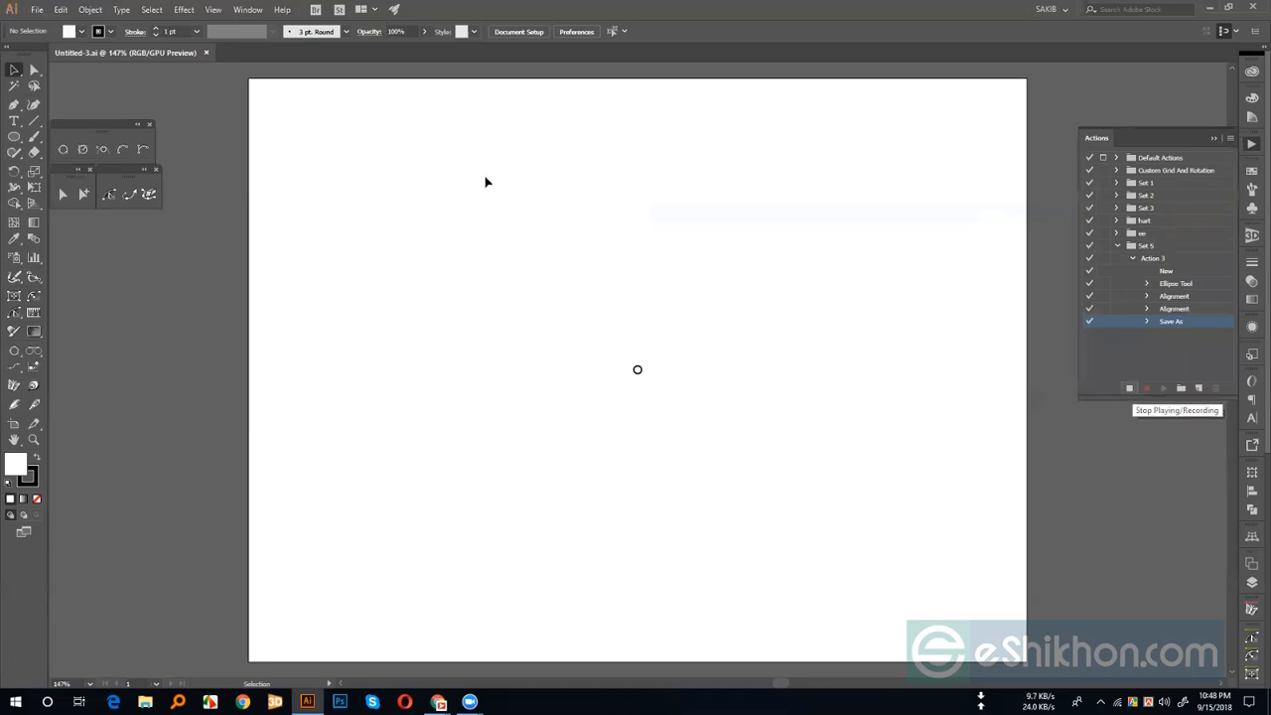
click(206, 53)
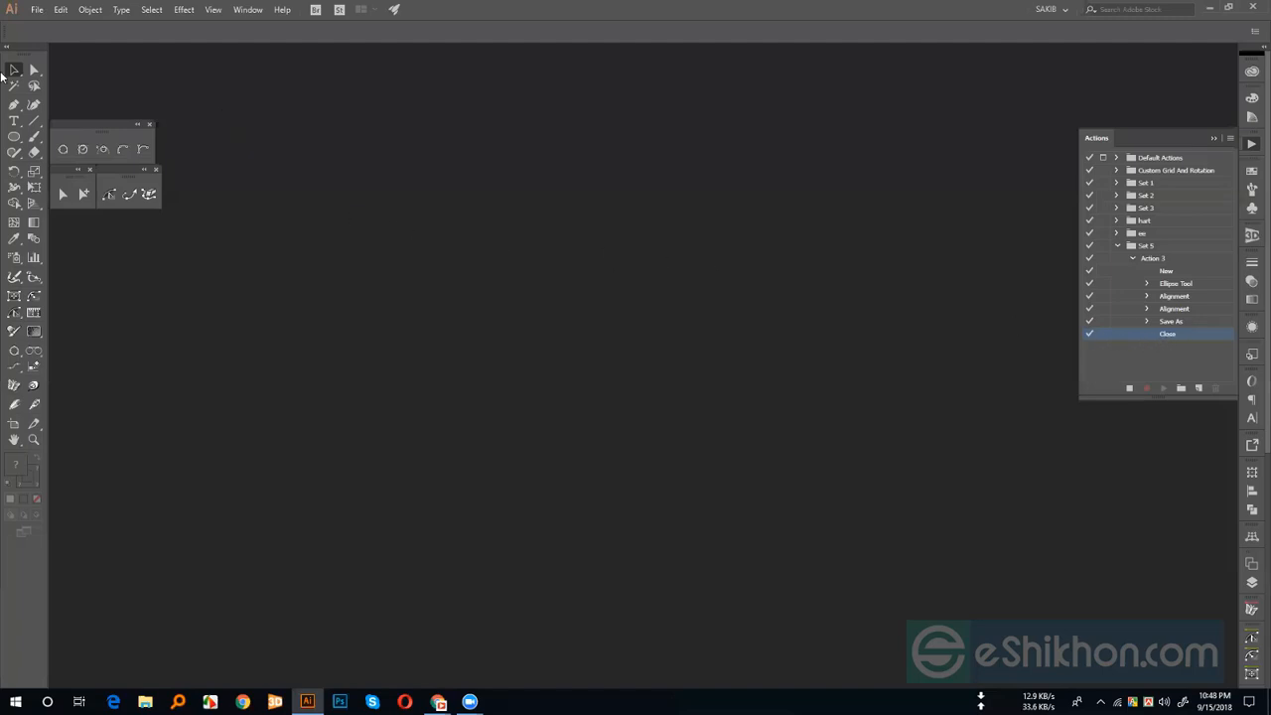
click(1130, 389)
- Switch to the desktop and check the saved Untitled-3.ai file inside New folder
key(super+d)
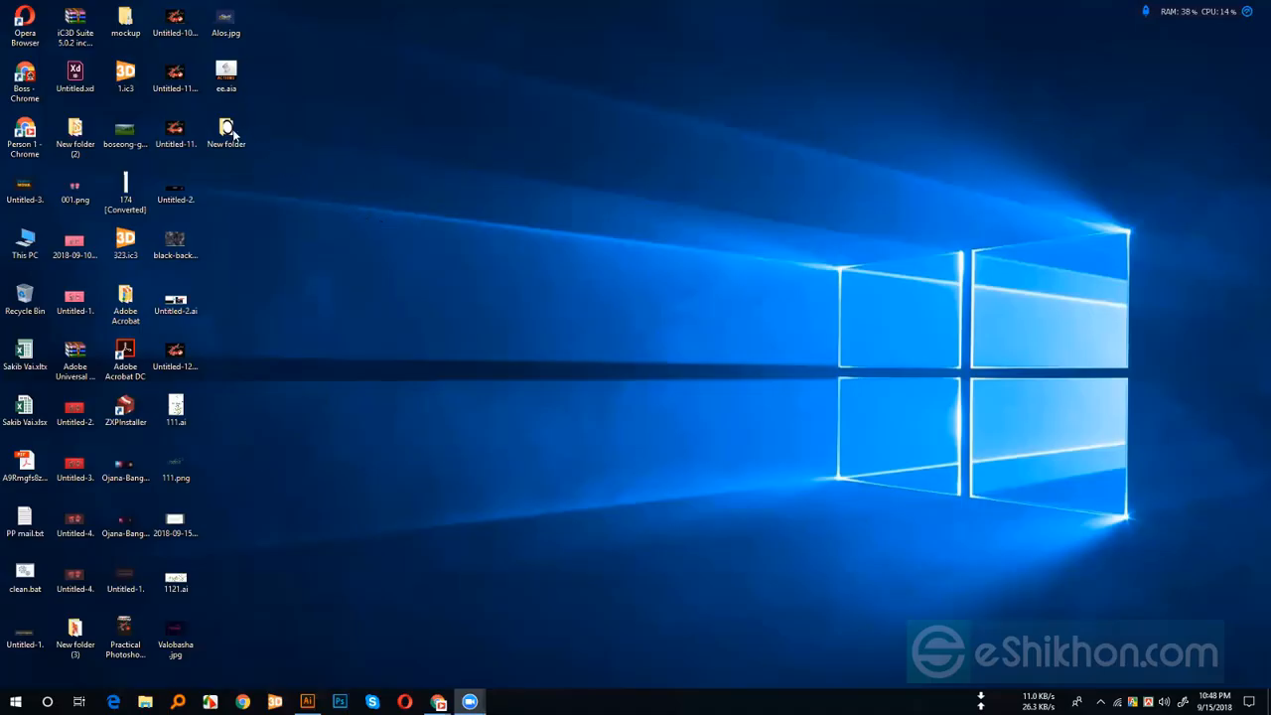
double_click(229, 131)
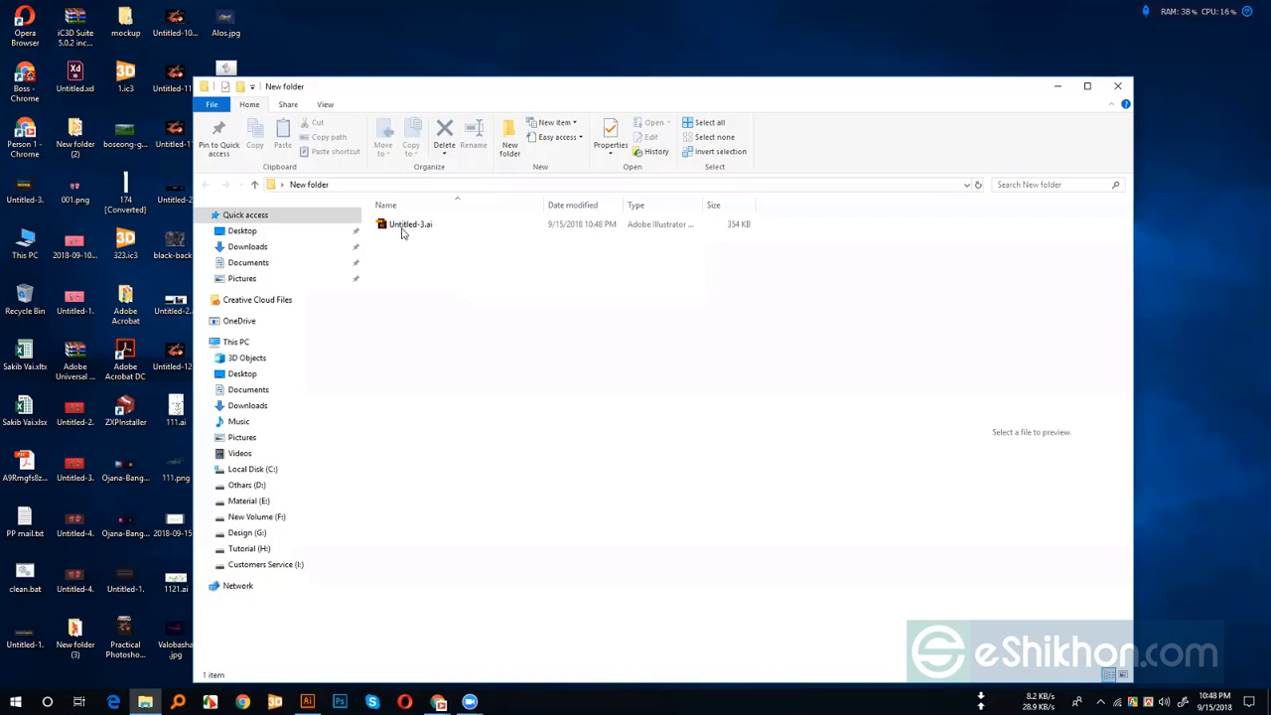
click(402, 228)
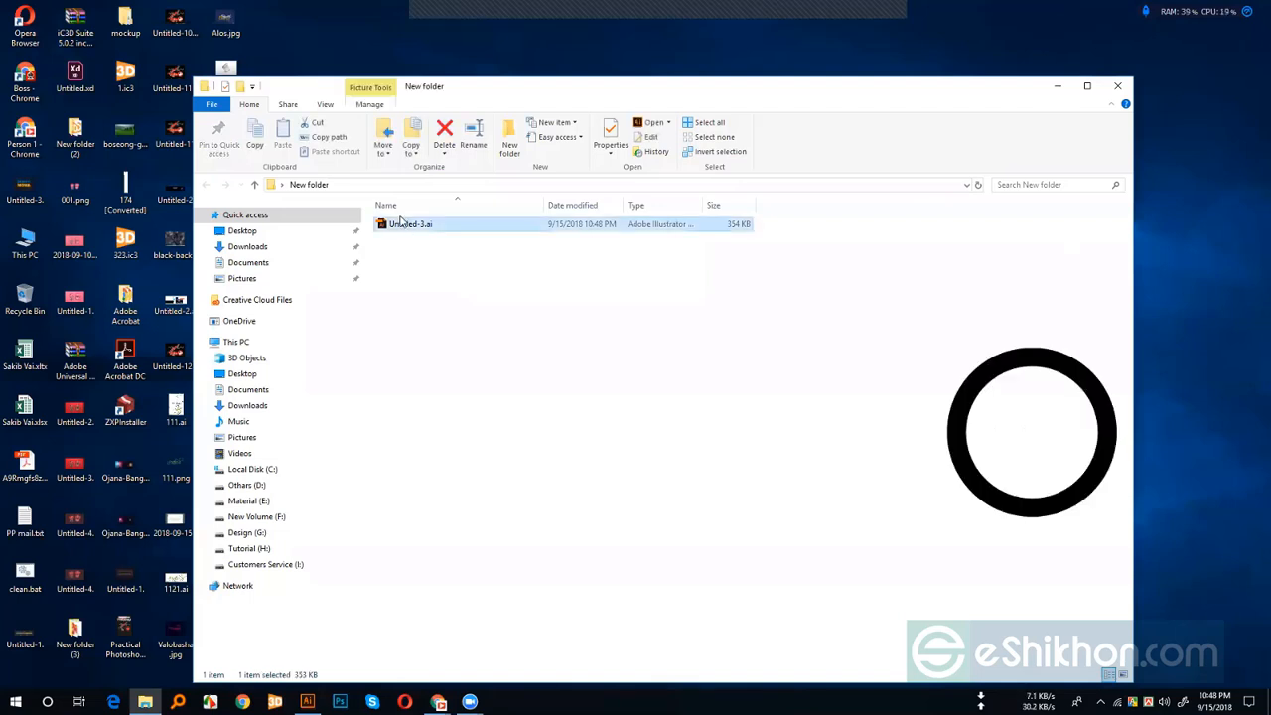
key(alt+Up)
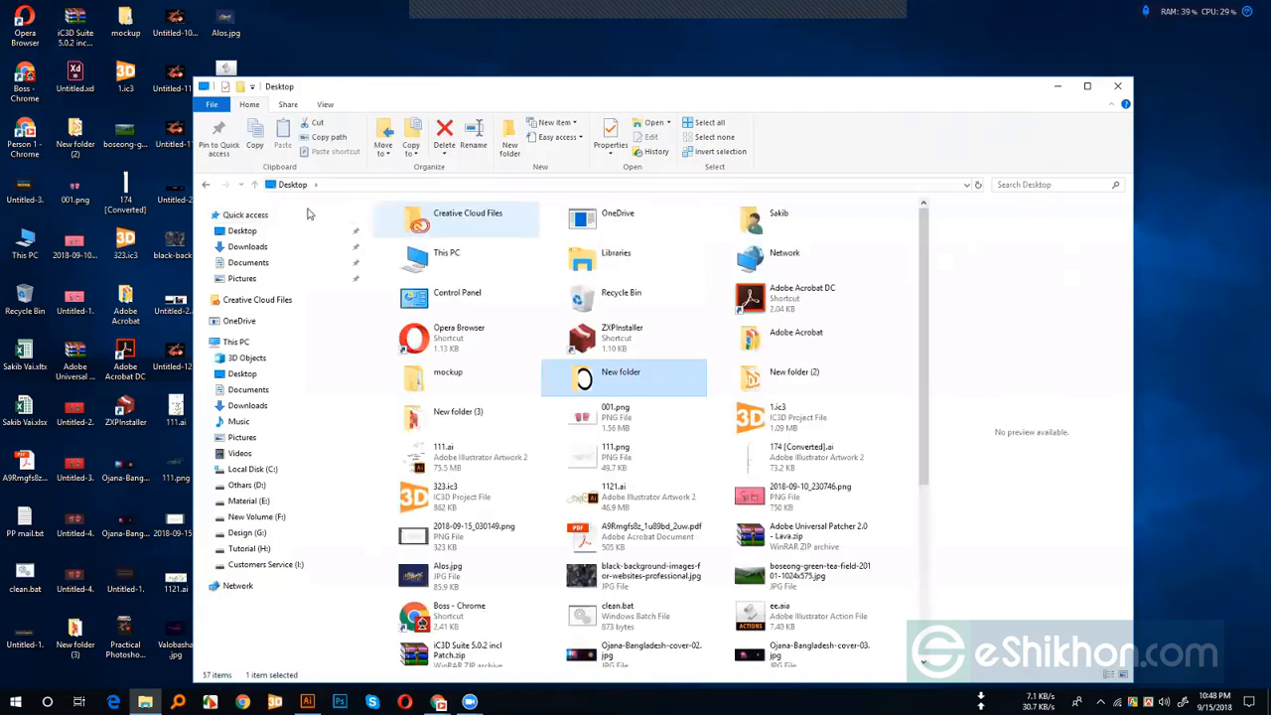
click(207, 186)
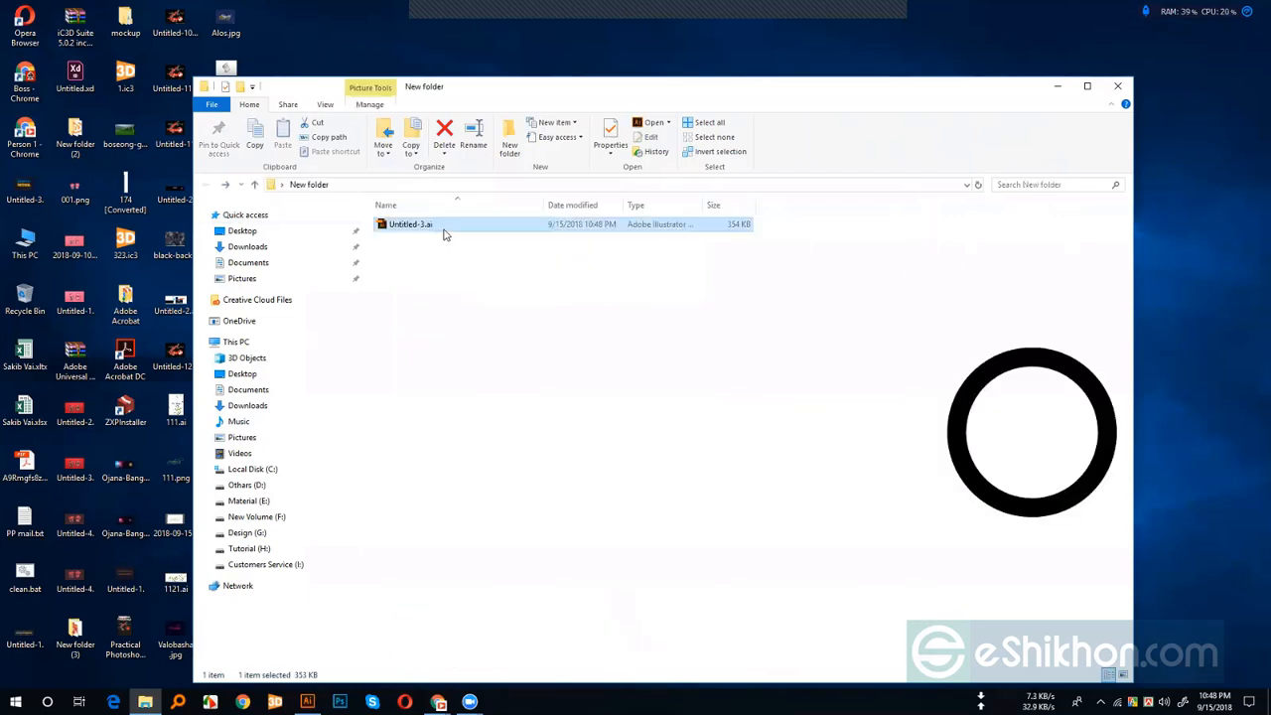
- Delete Untitled-3.ai from New folder and close the folder window
right_click(445, 230)
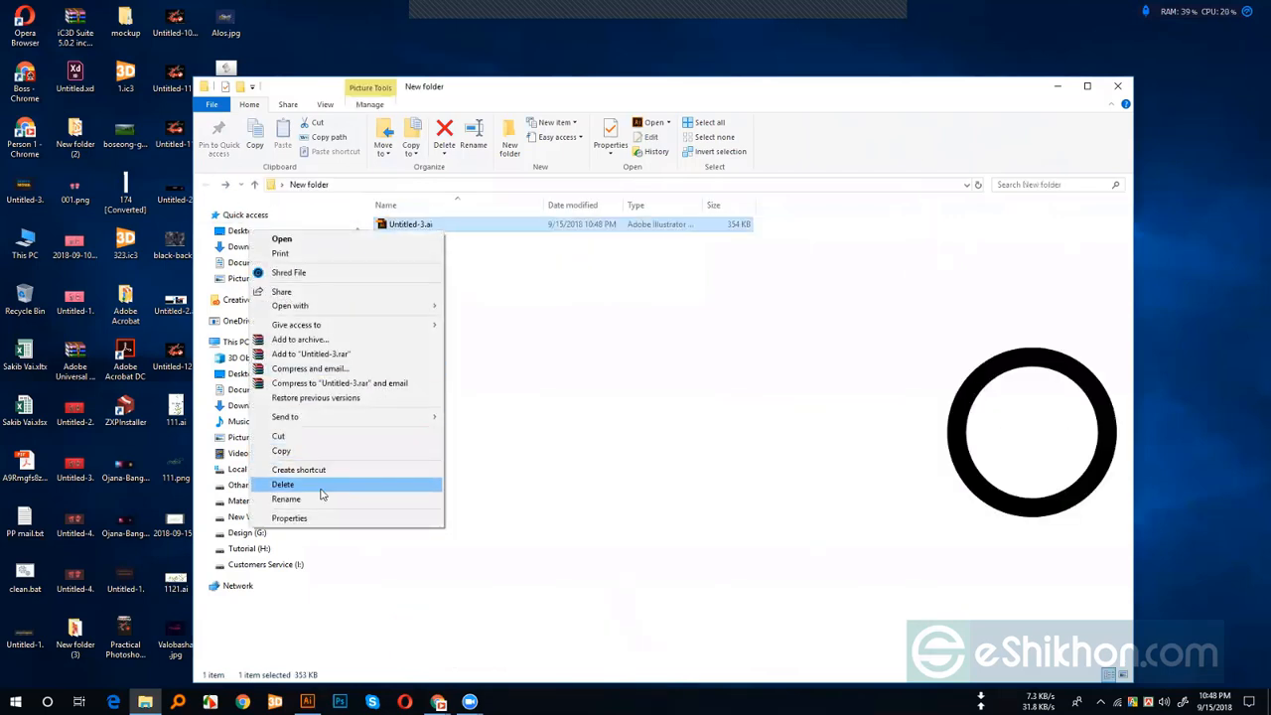
click(283, 485)
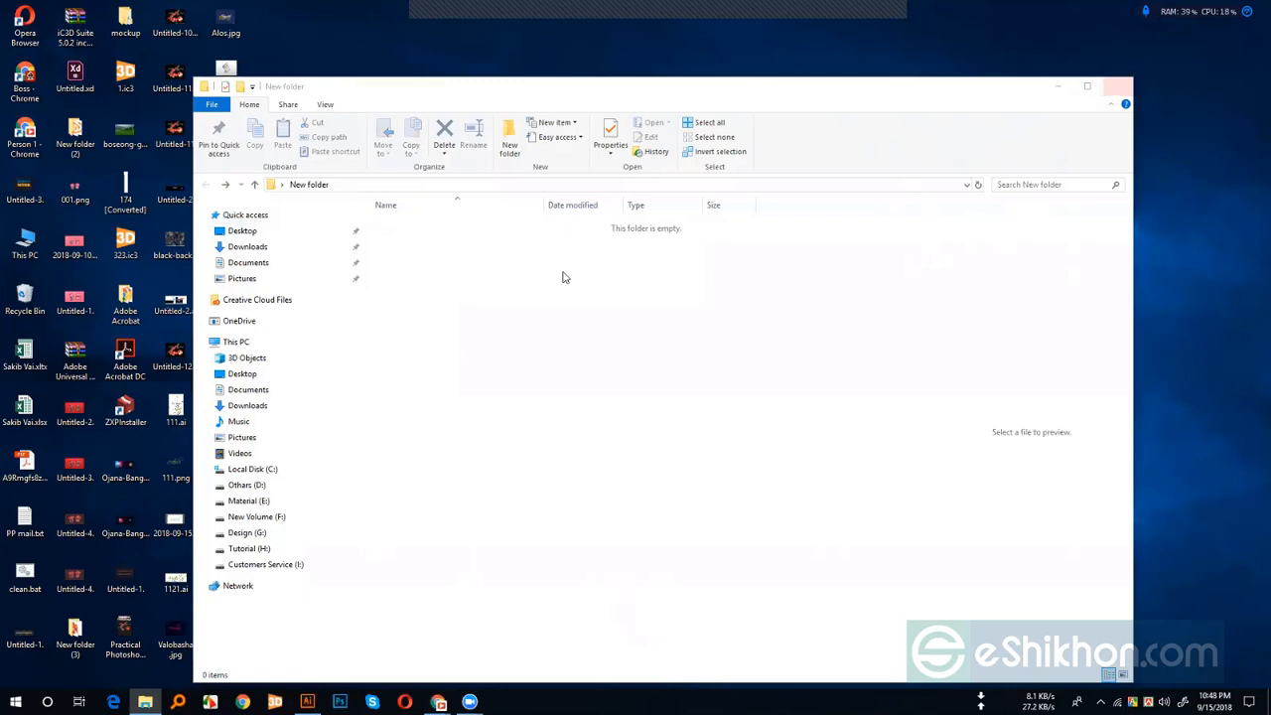
drag(403, 91, 754, 48)
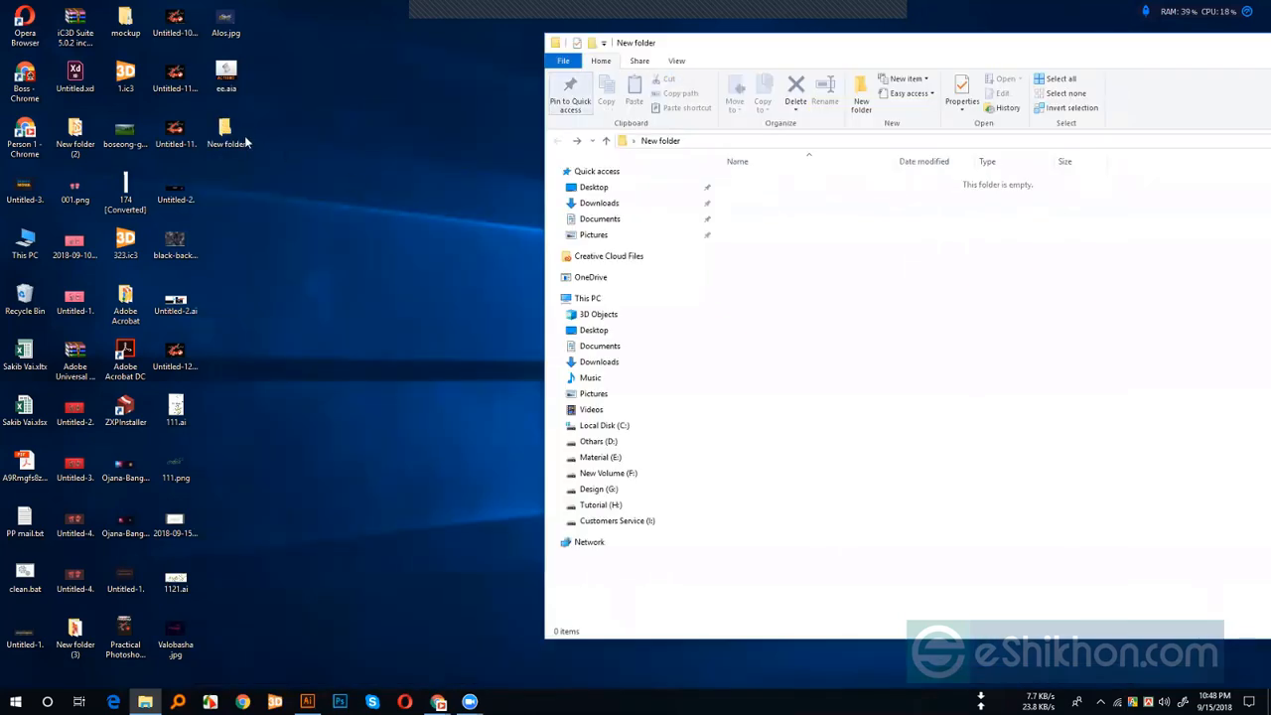
drag(1197, 50, 978, 79)
click(1249, 72)
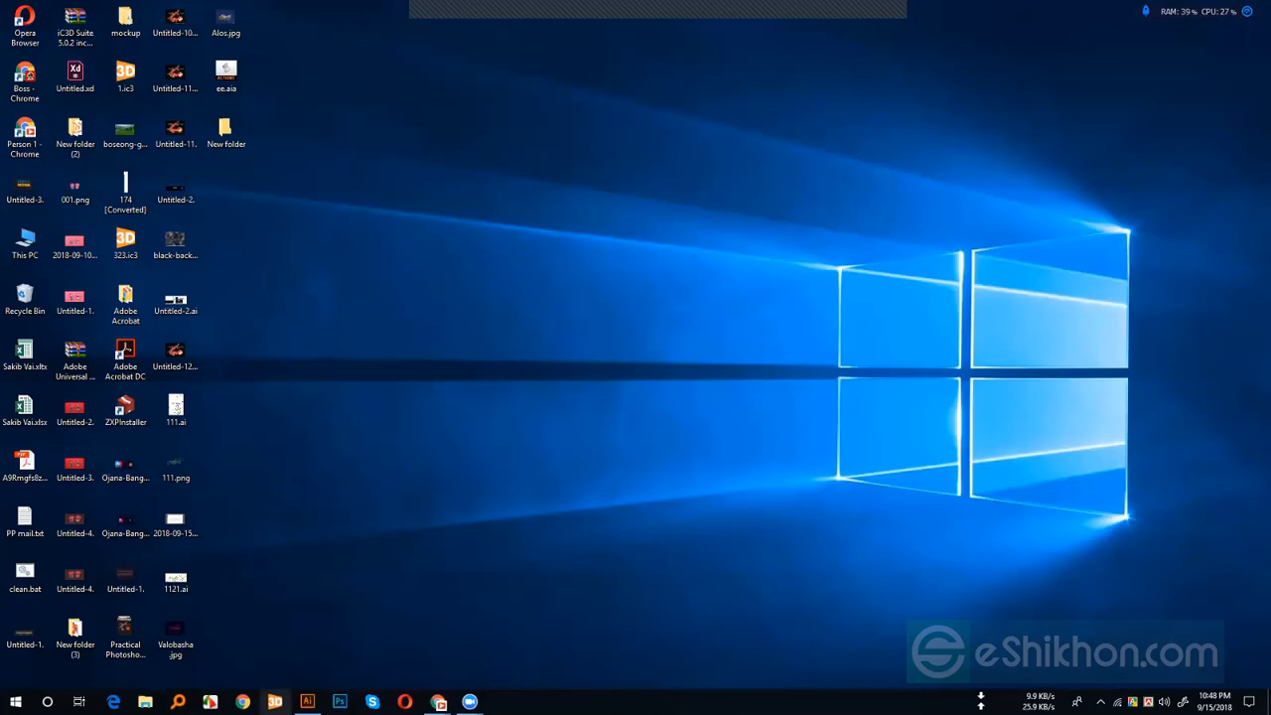
- Switch to Illustrator, play Action 3 from Set 5, and return to the desktop to check New folder
click(307, 701)
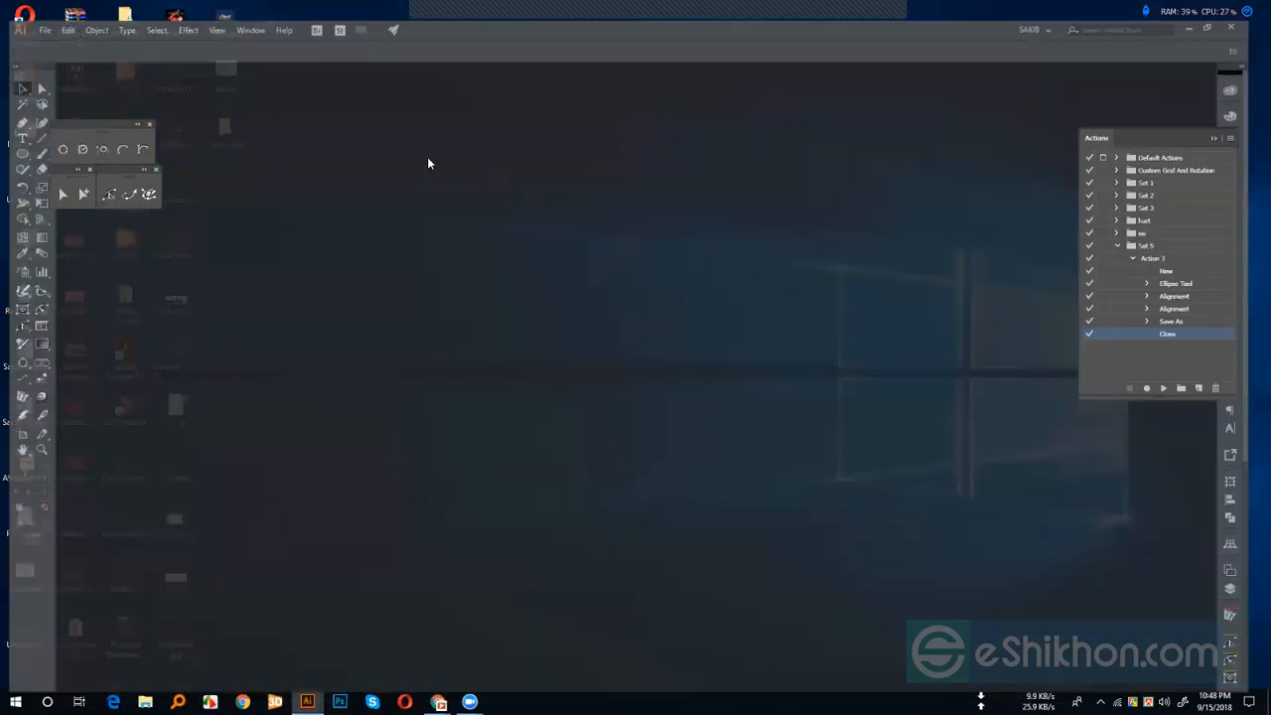
click(1135, 261)
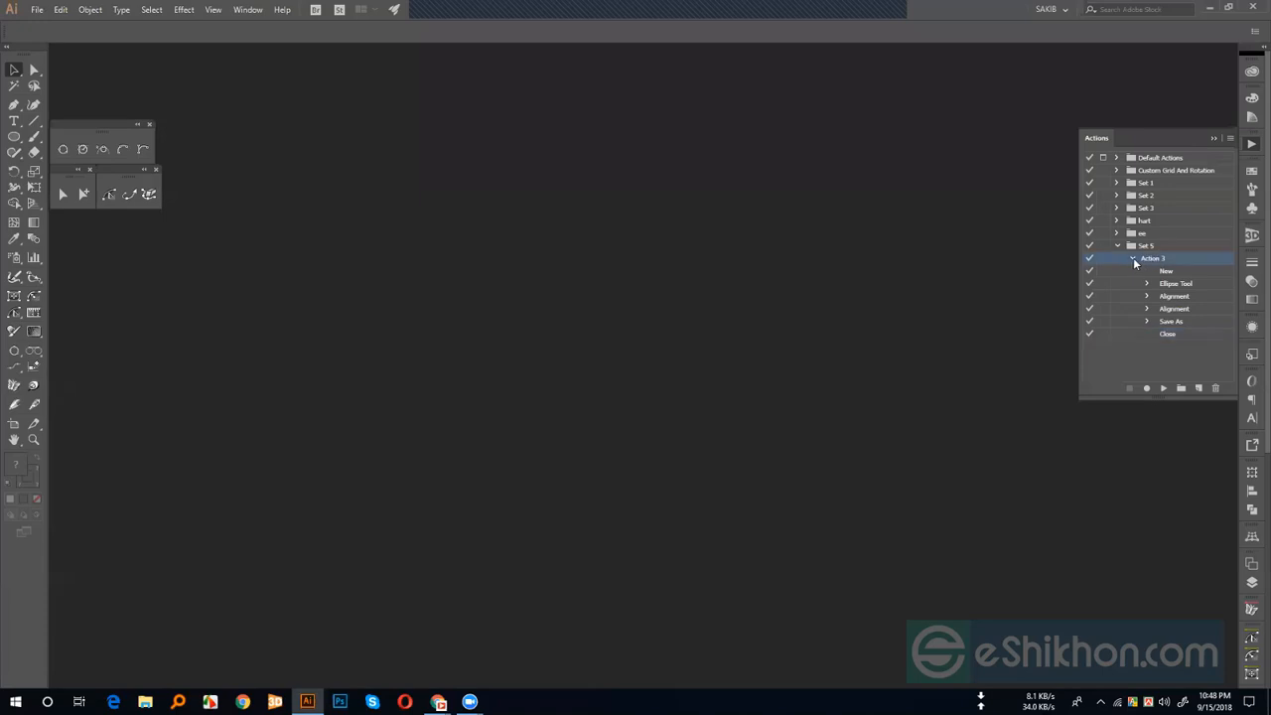
click(1133, 260)
click(1167, 386)
click(1210, 7)
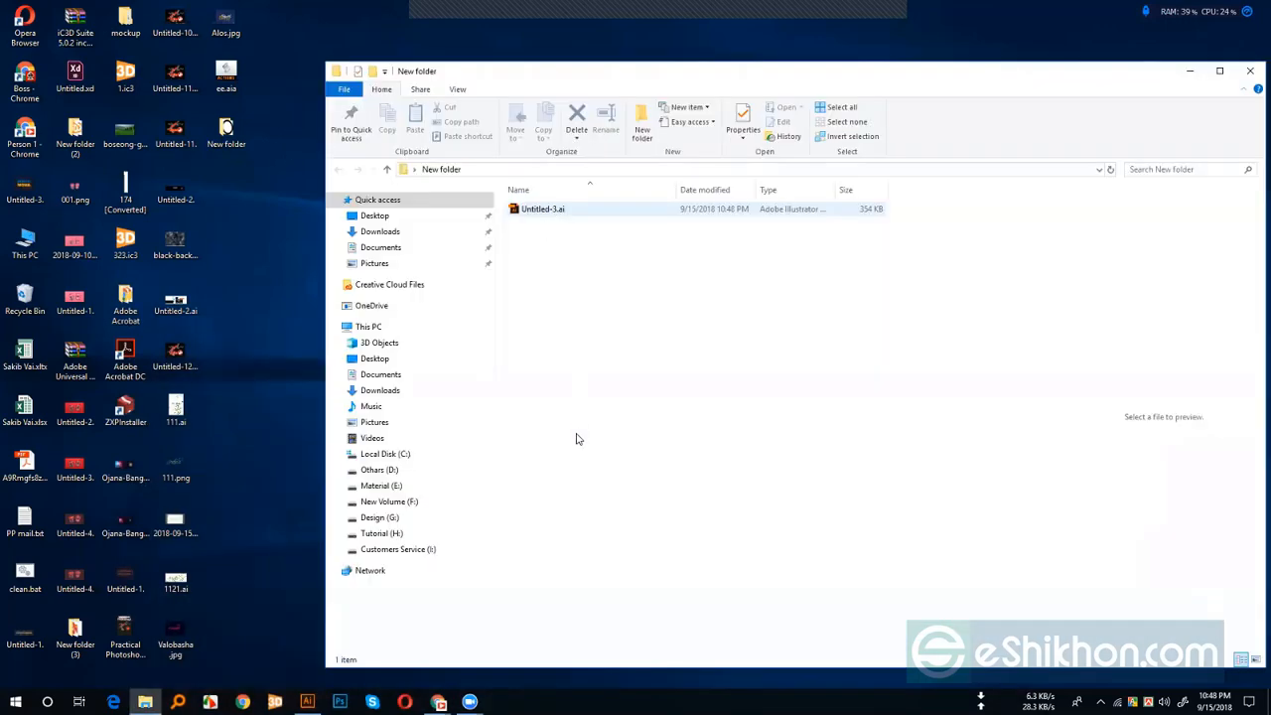
- Preview Untitled-3.ai in New folder, return to Illustrator and collapse Set 5 in the actions list
key(ctrl+a)
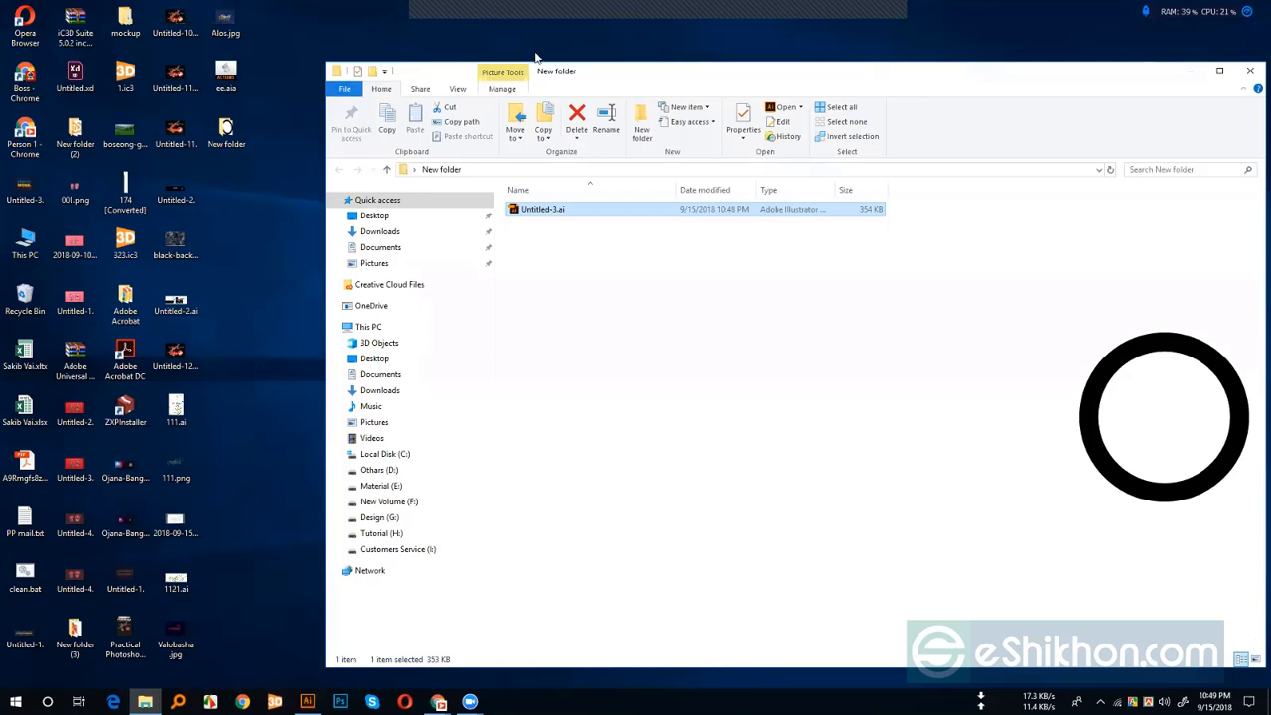
drag(557, 78, 446, 78)
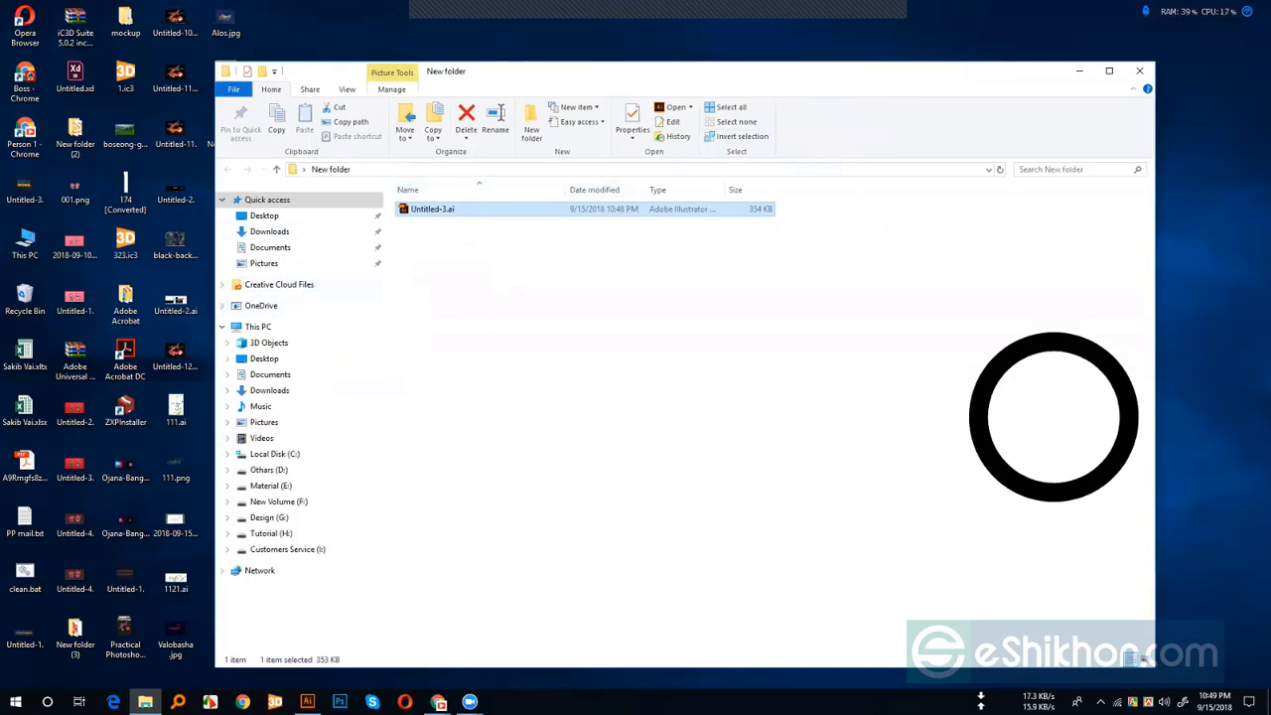
click(307, 701)
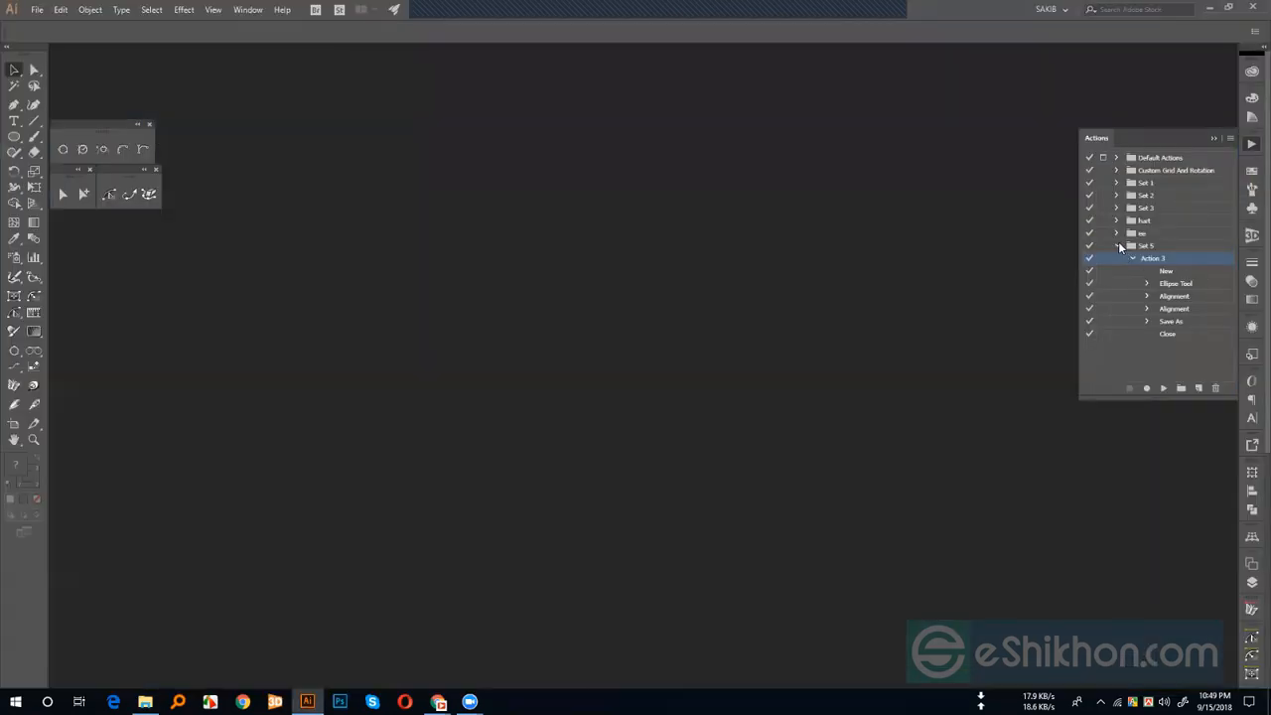
click(1119, 245)
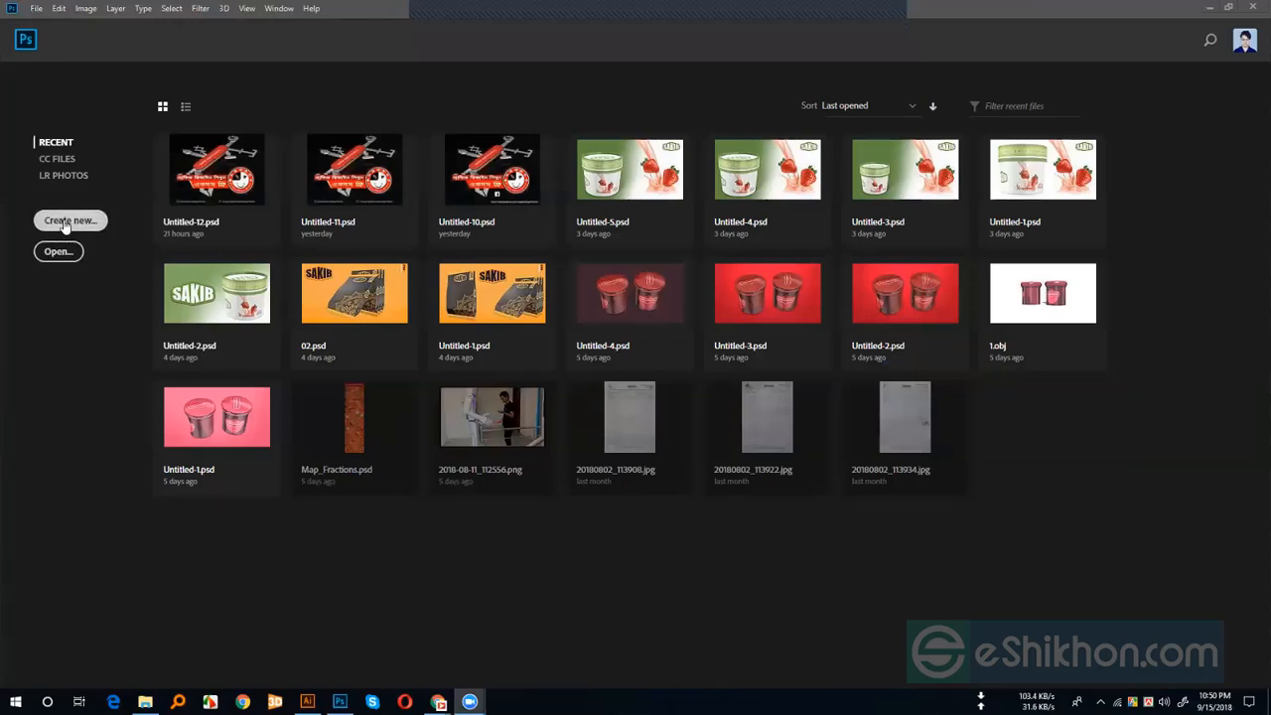
- Switch to Photoshop, open the Image Processor script and reposition its dialog
click(37, 9)
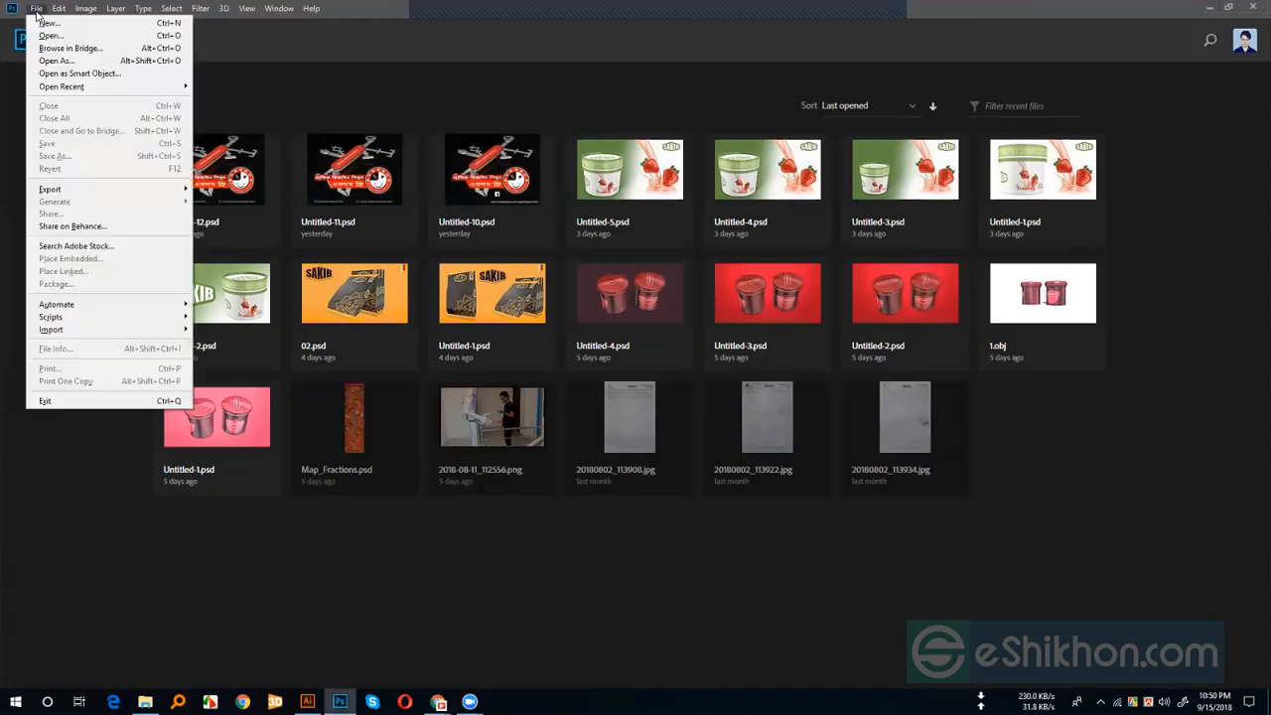
mouse_move(69, 323)
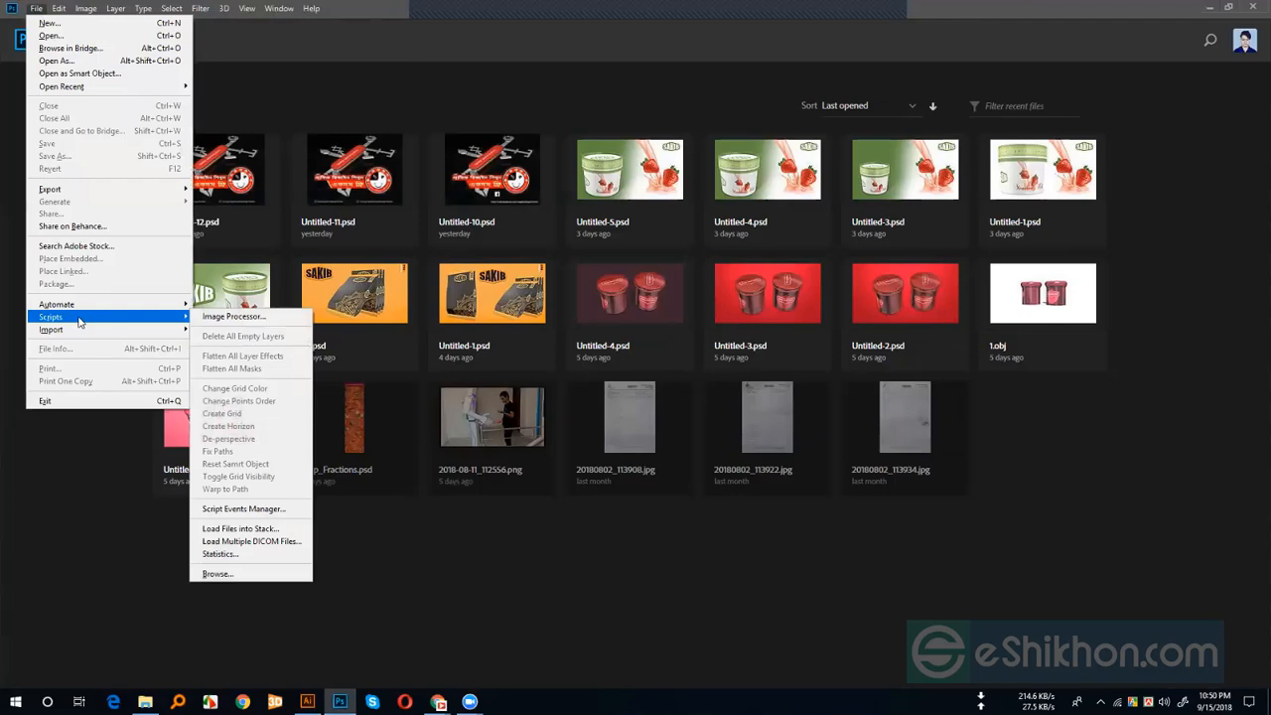
click(239, 317)
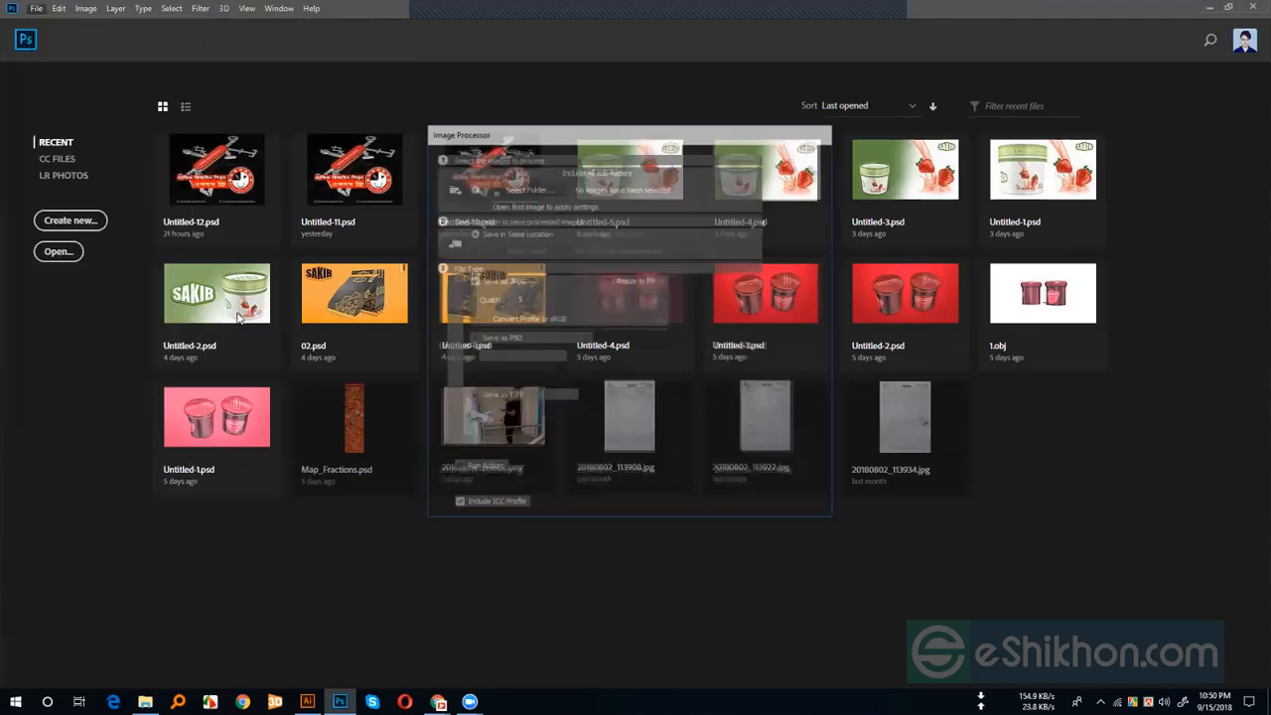
drag(562, 139, 886, 75)
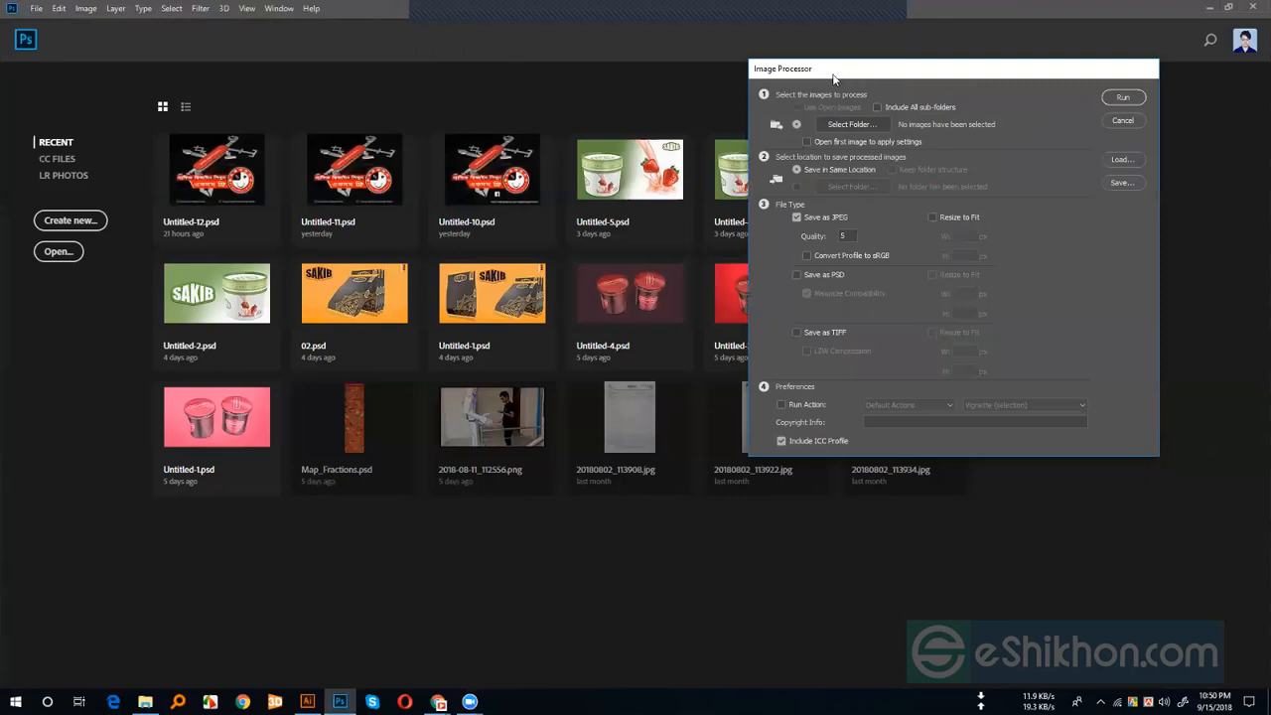
drag(836, 71, 404, 69)
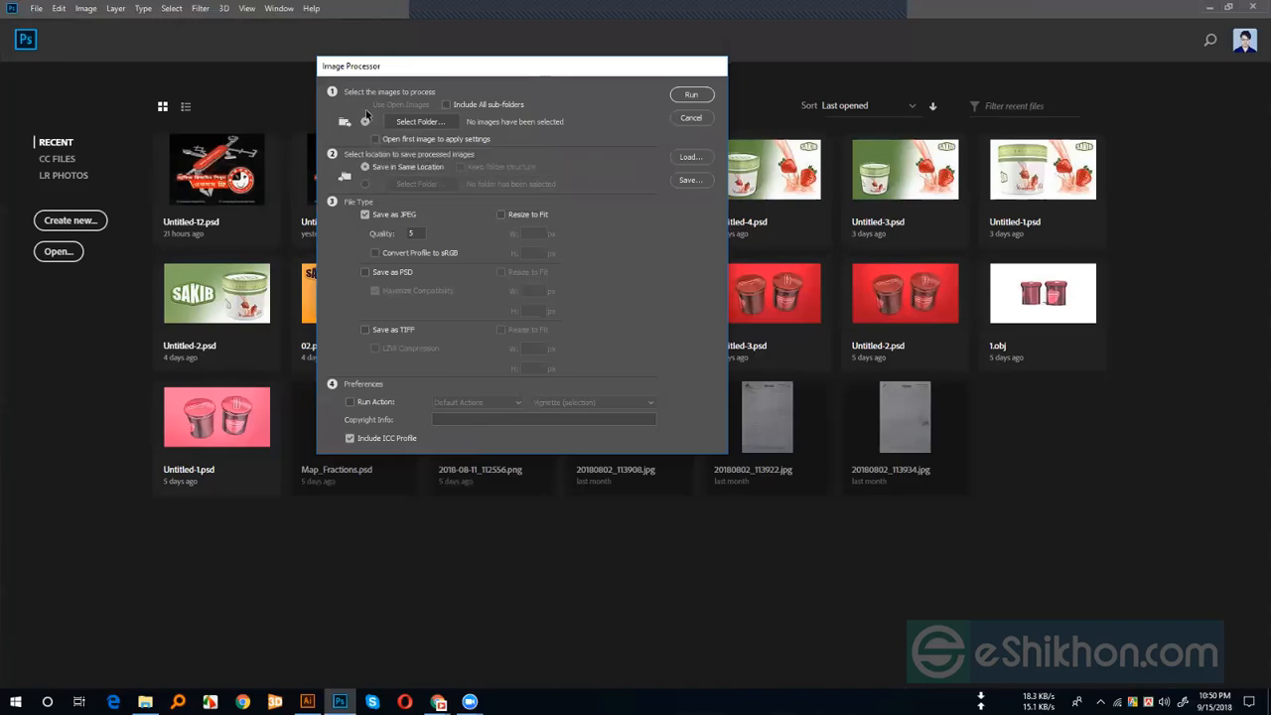
- Create another default-named folder on the Desktop and choose New folder as the source of images to process
click(414, 121)
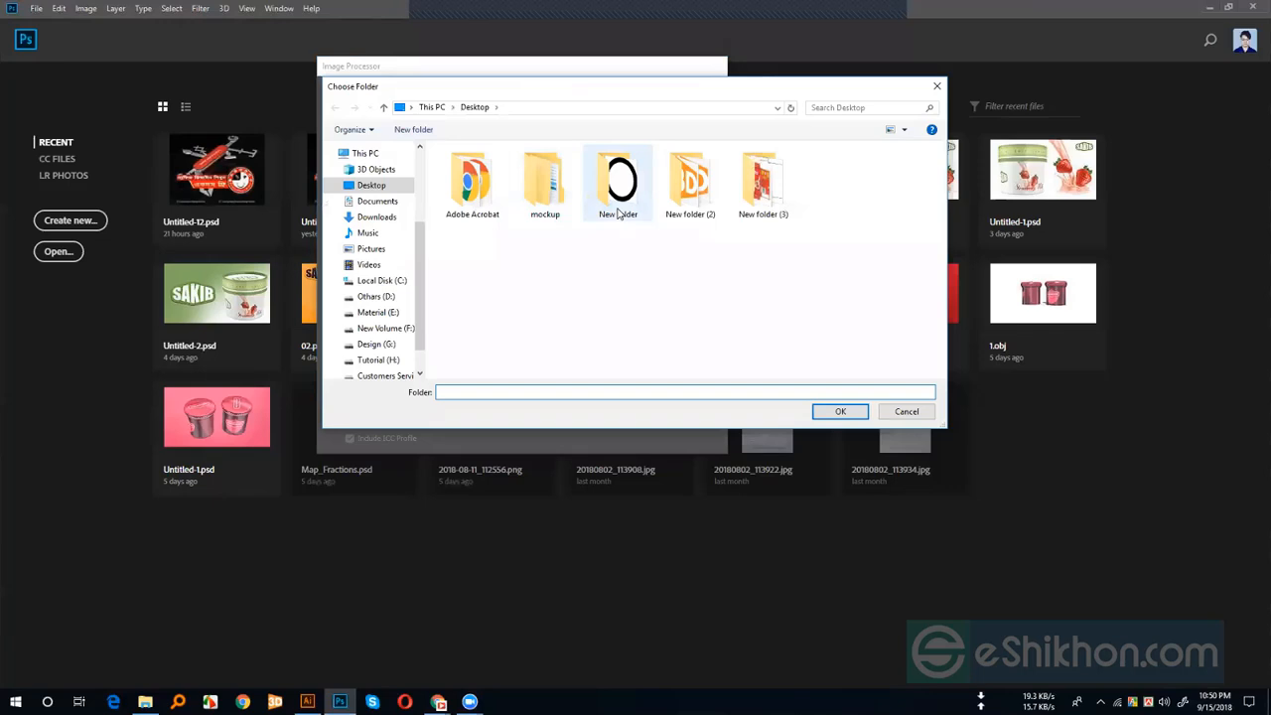
click(617, 210)
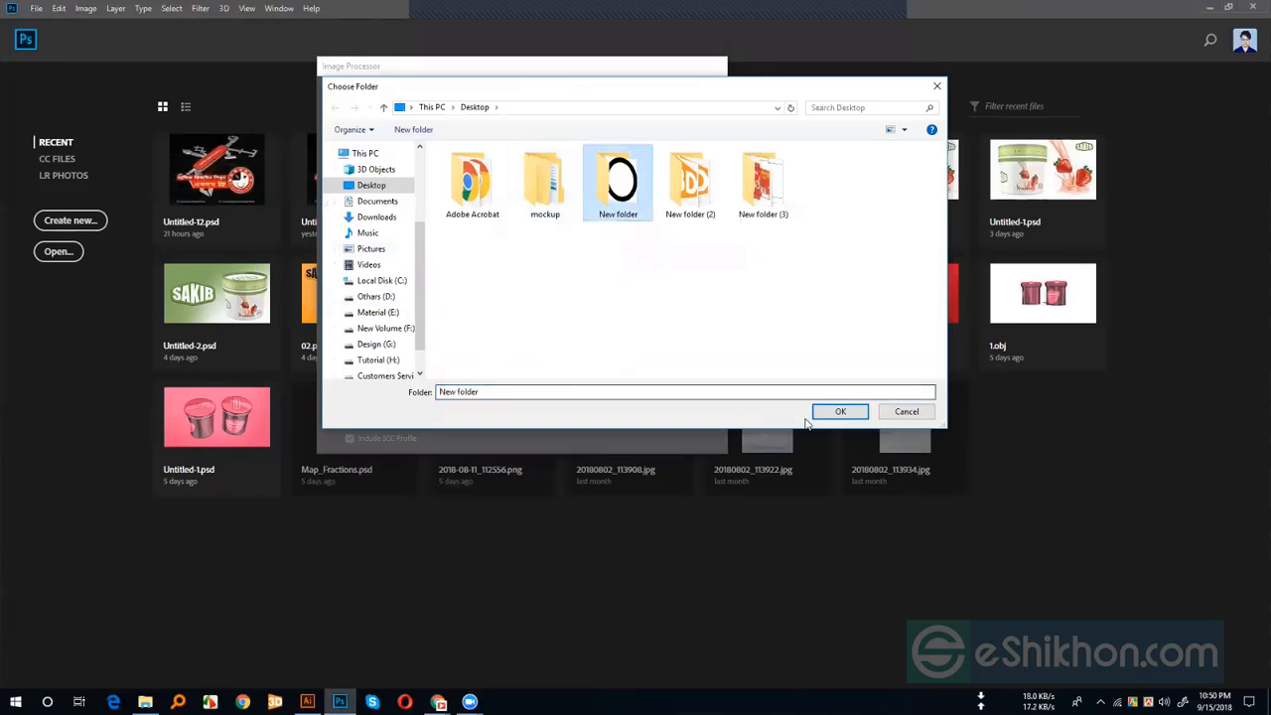
click(768, 199)
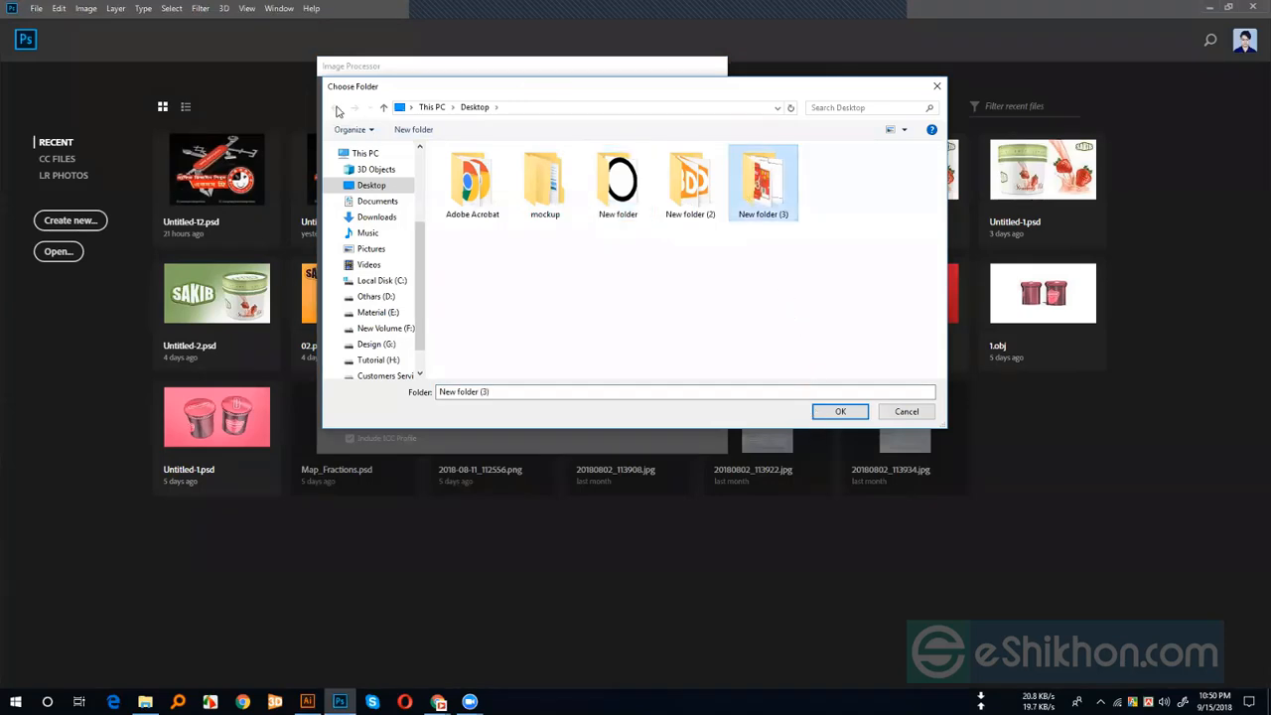
click(338, 112)
click(638, 230)
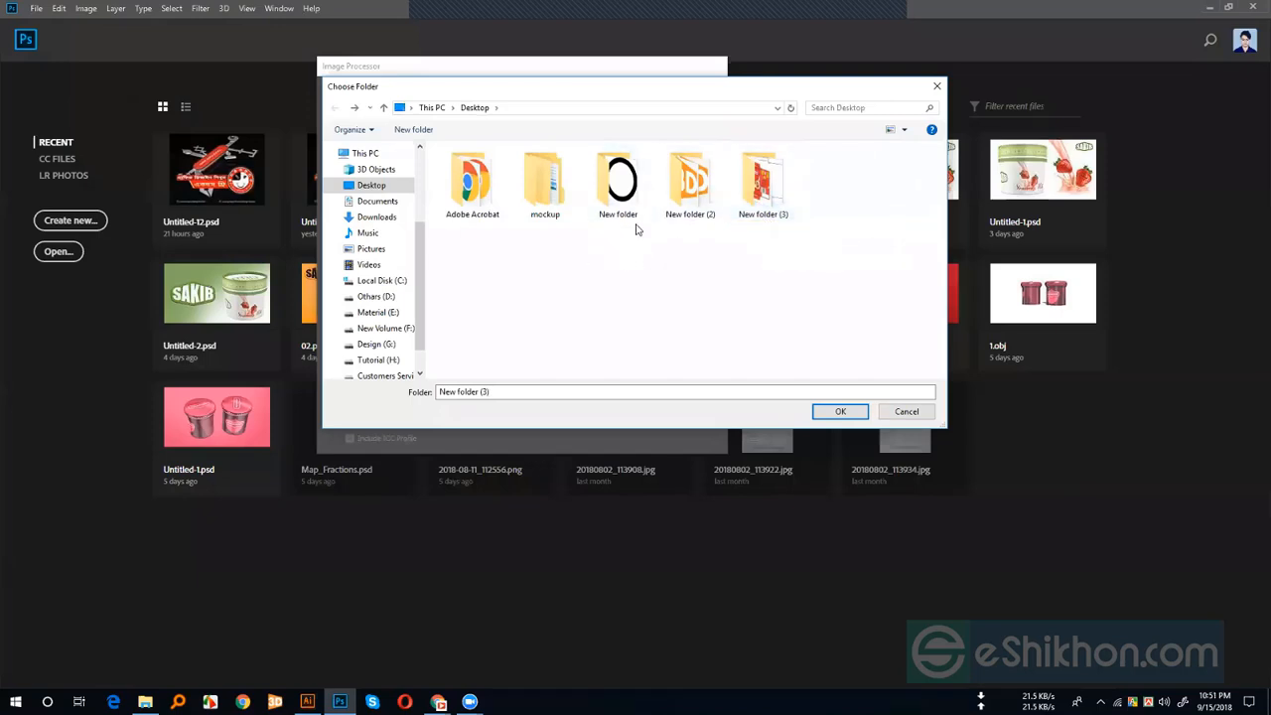
right_click(595, 252)
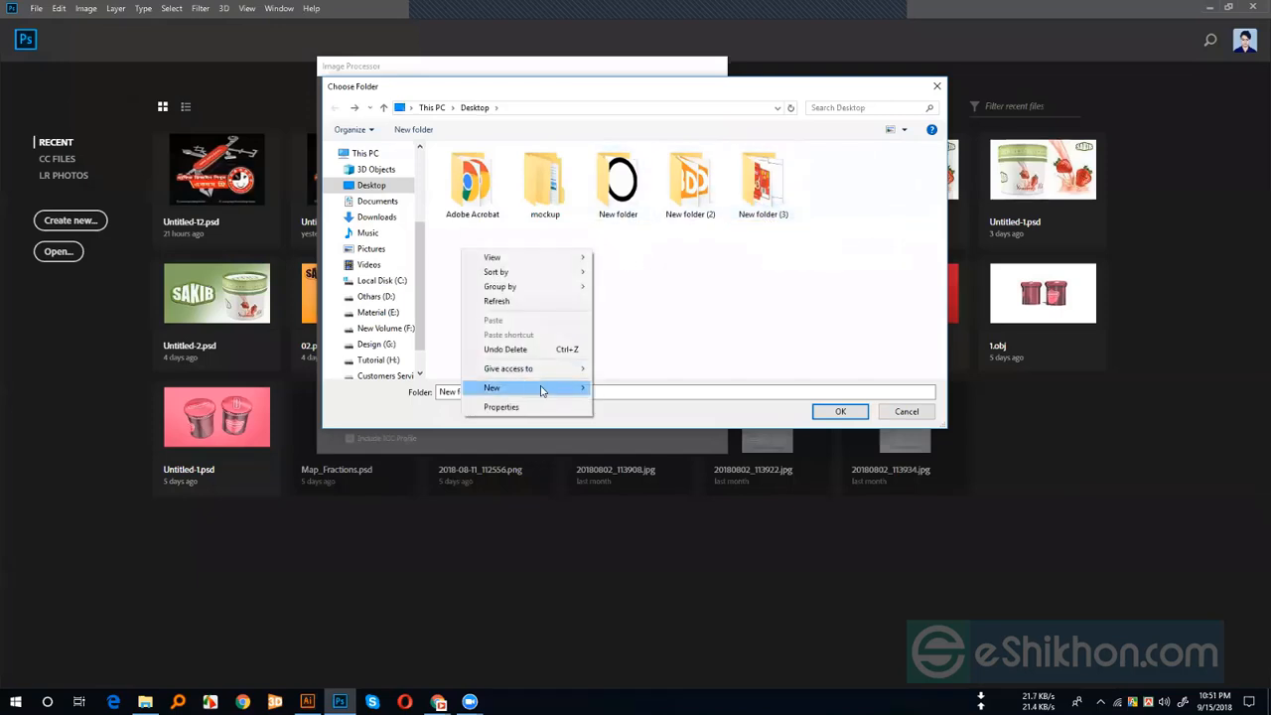
mouse_move(541, 390)
click(616, 388)
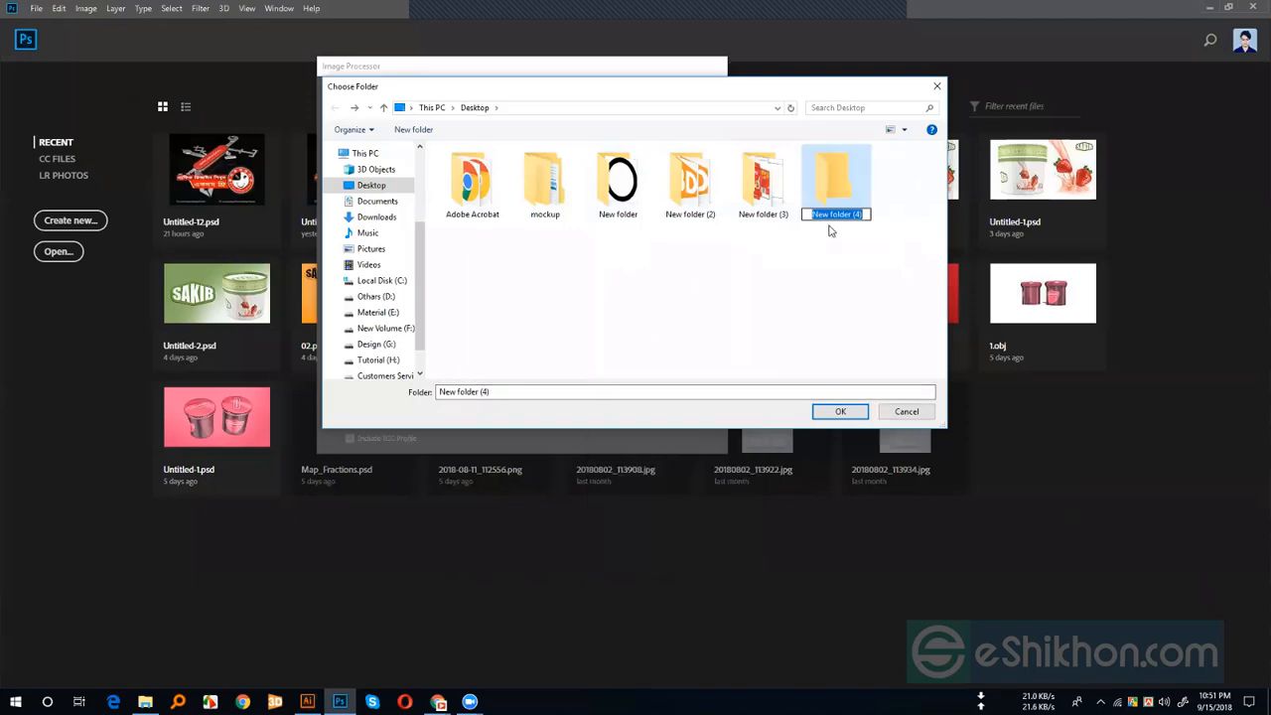
click(819, 250)
click(618, 199)
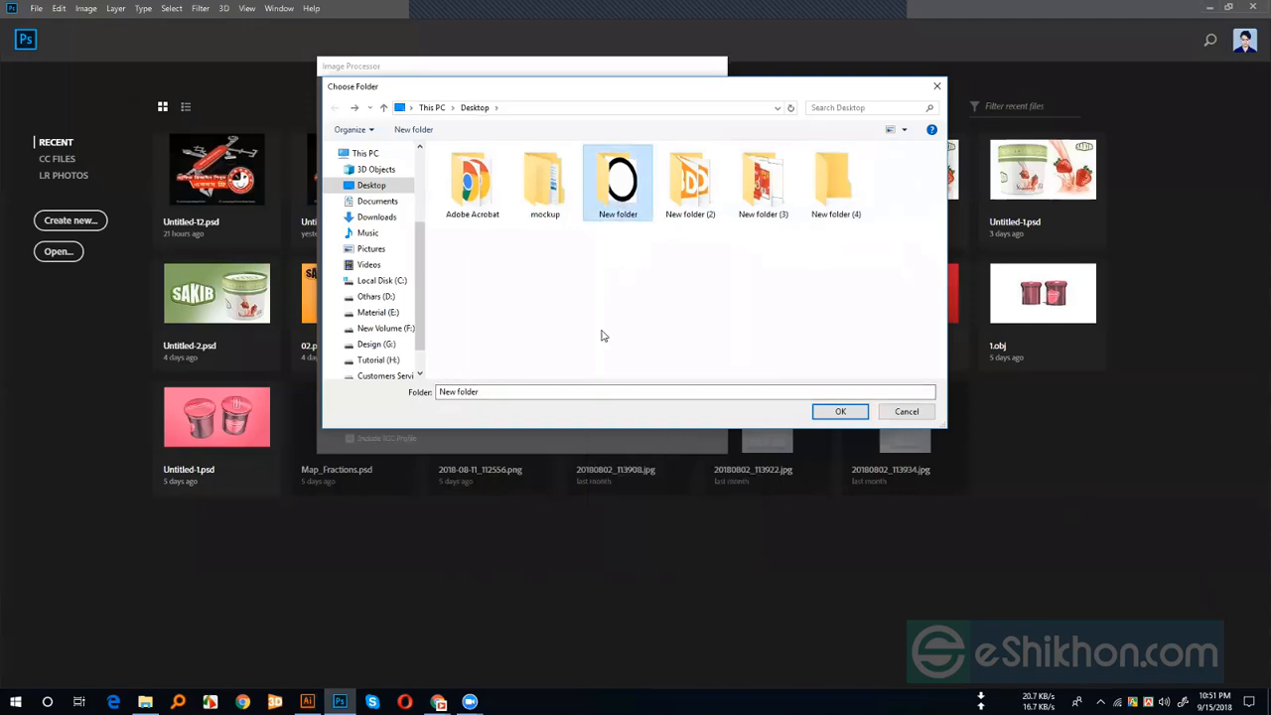
click(840, 412)
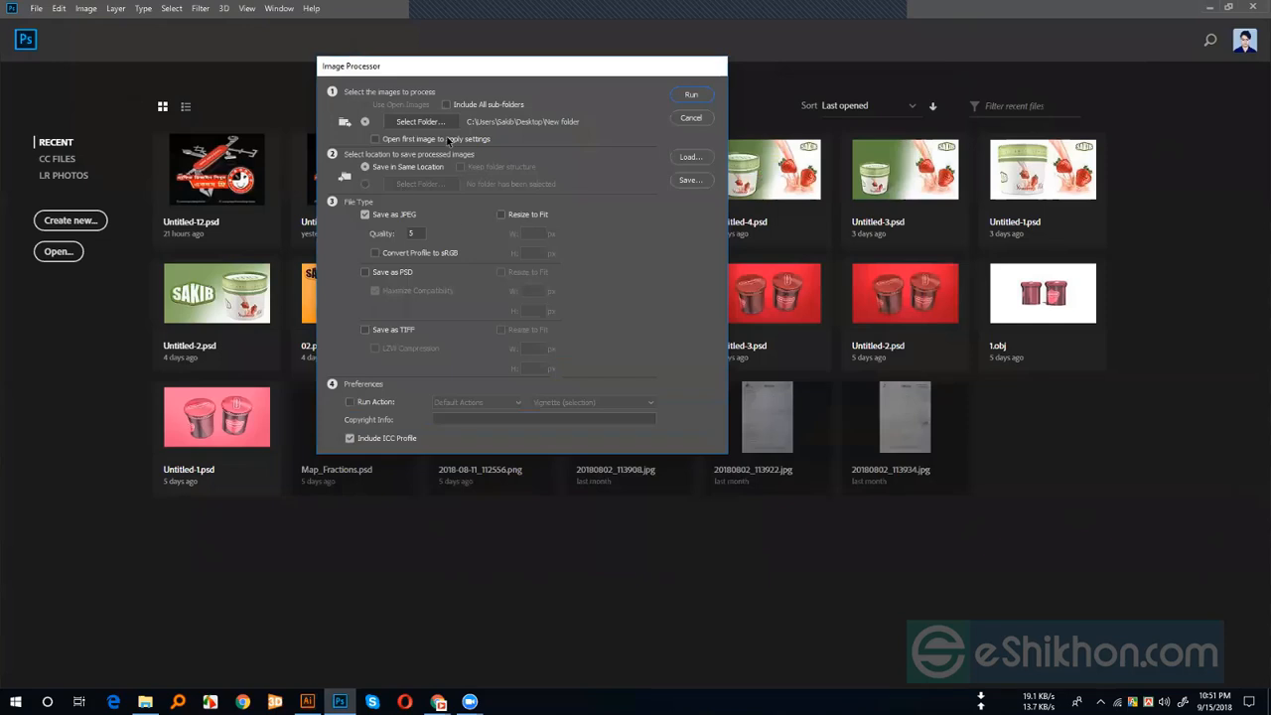
- Set the save location for processed images to New folder (4) on the Desktop
click(364, 184)
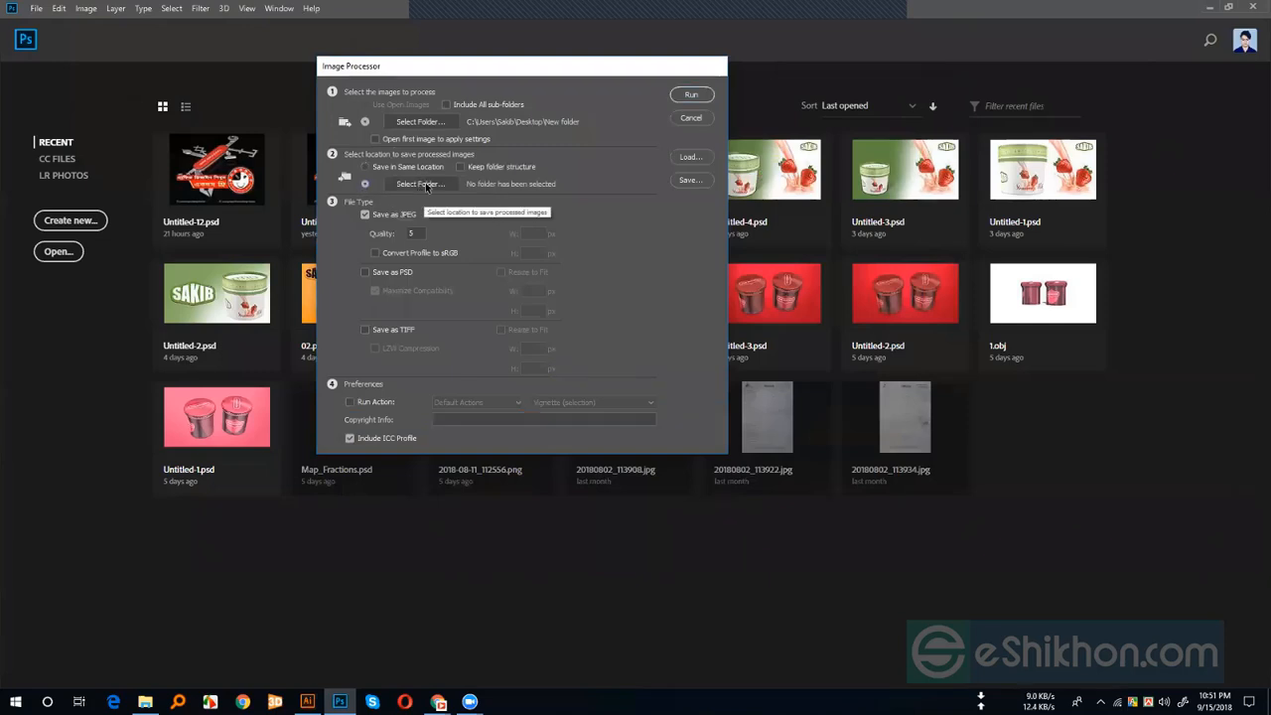
click(425, 185)
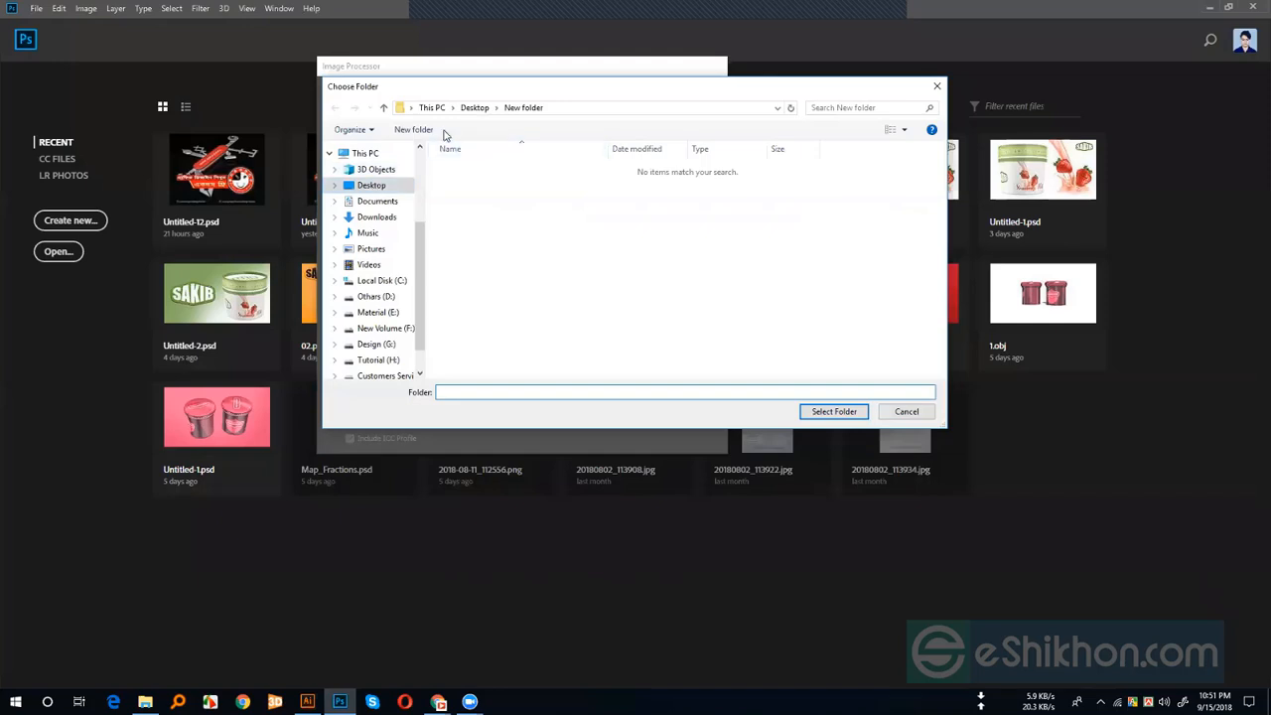
click(476, 109)
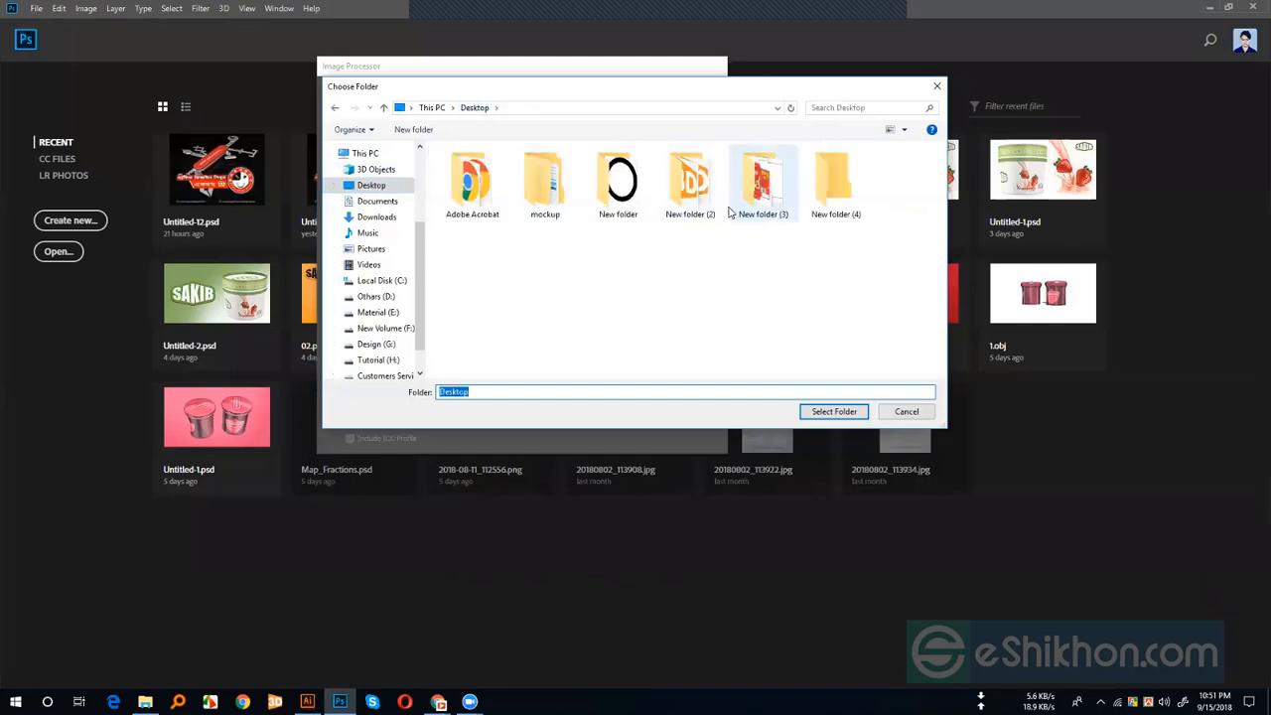
click(836, 188)
click(835, 411)
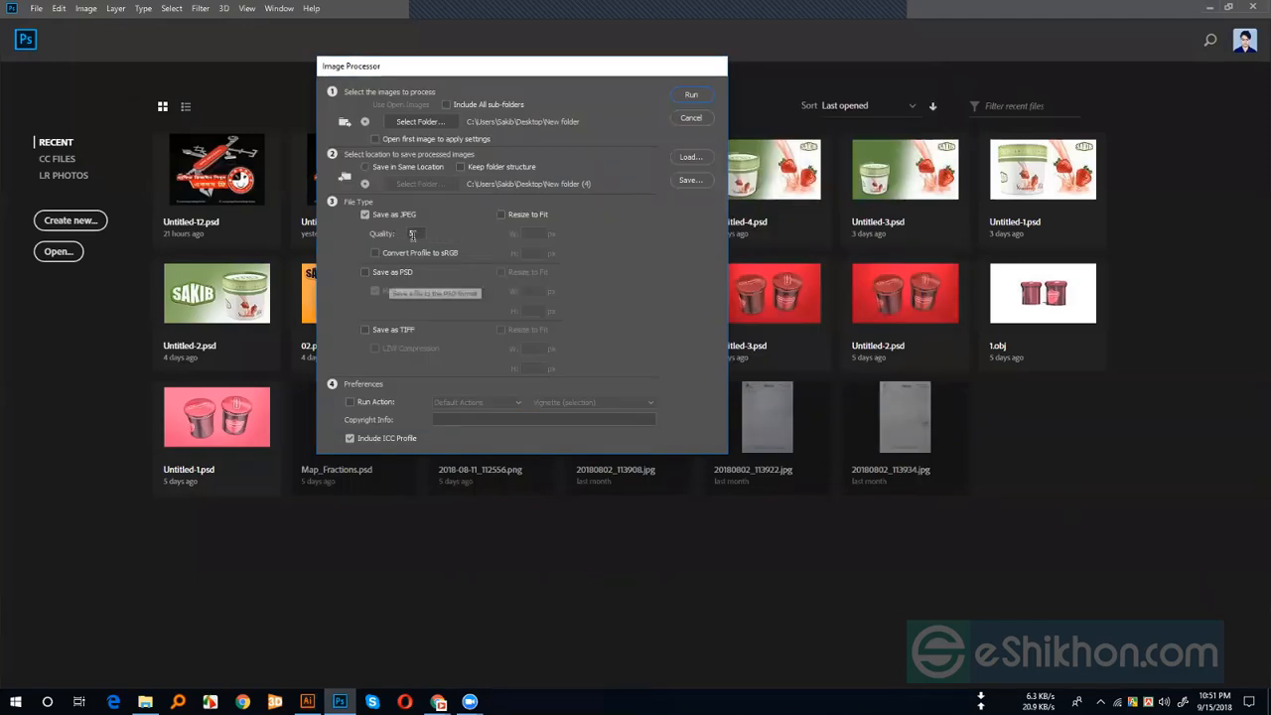
- Enable Run Action, look through the Default Actions set and its actions, and turn Run Action off again
double_click(415, 232)
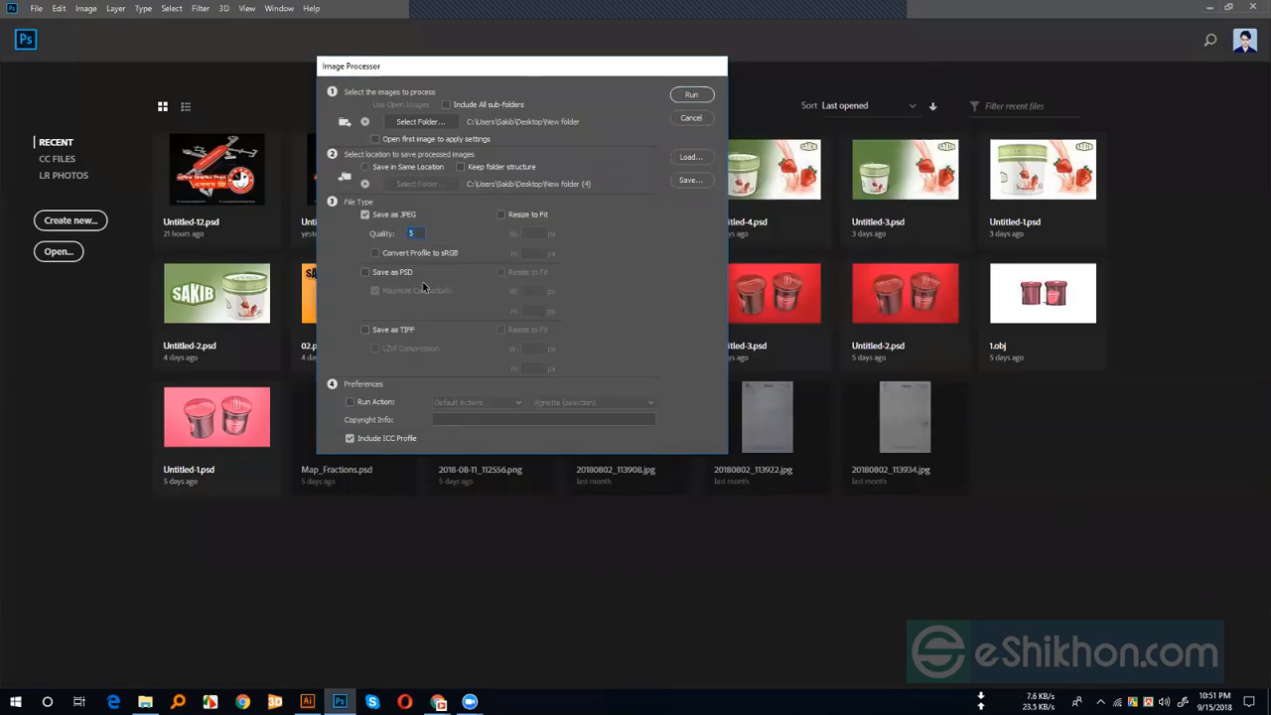
click(455, 418)
click(371, 403)
click(482, 403)
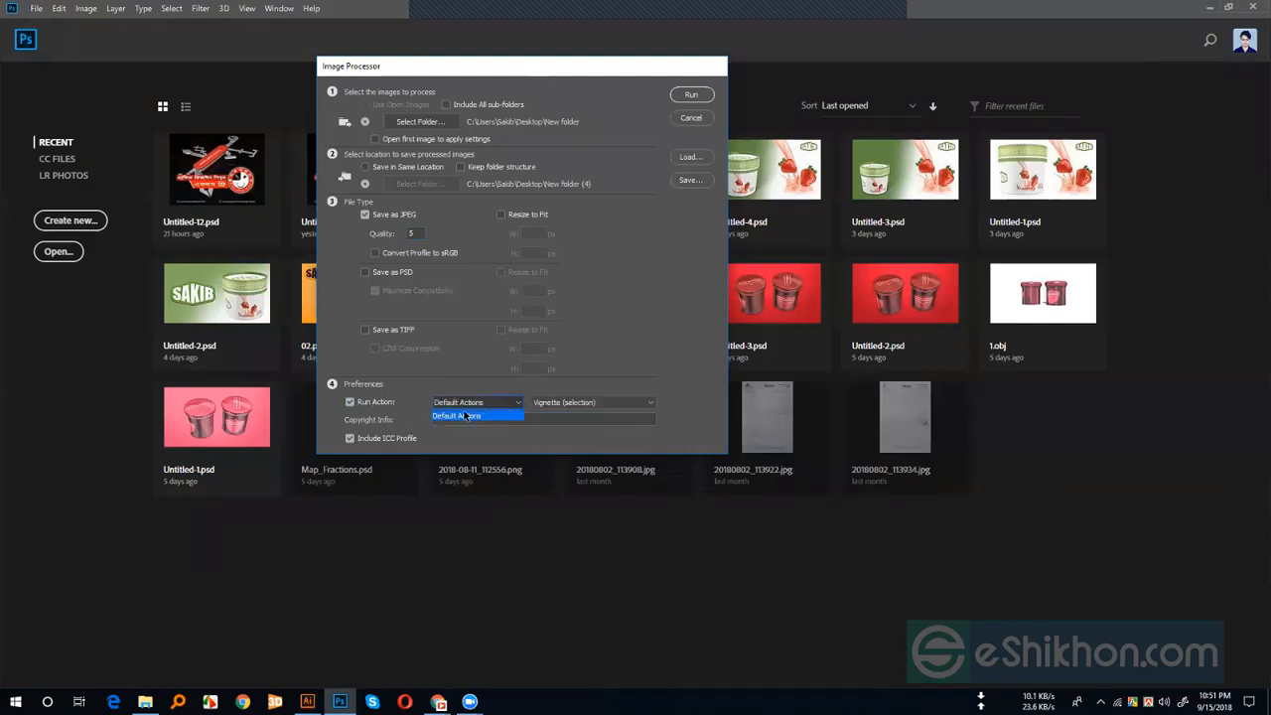
click(561, 403)
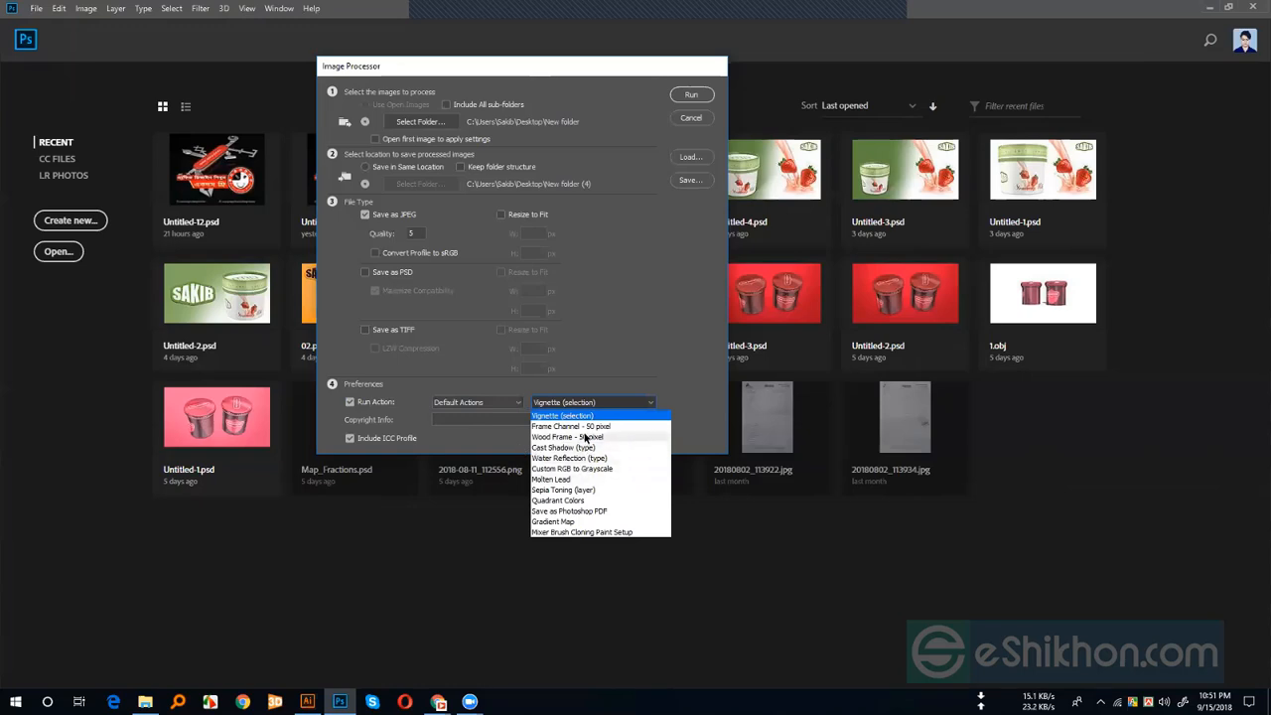
click(479, 405)
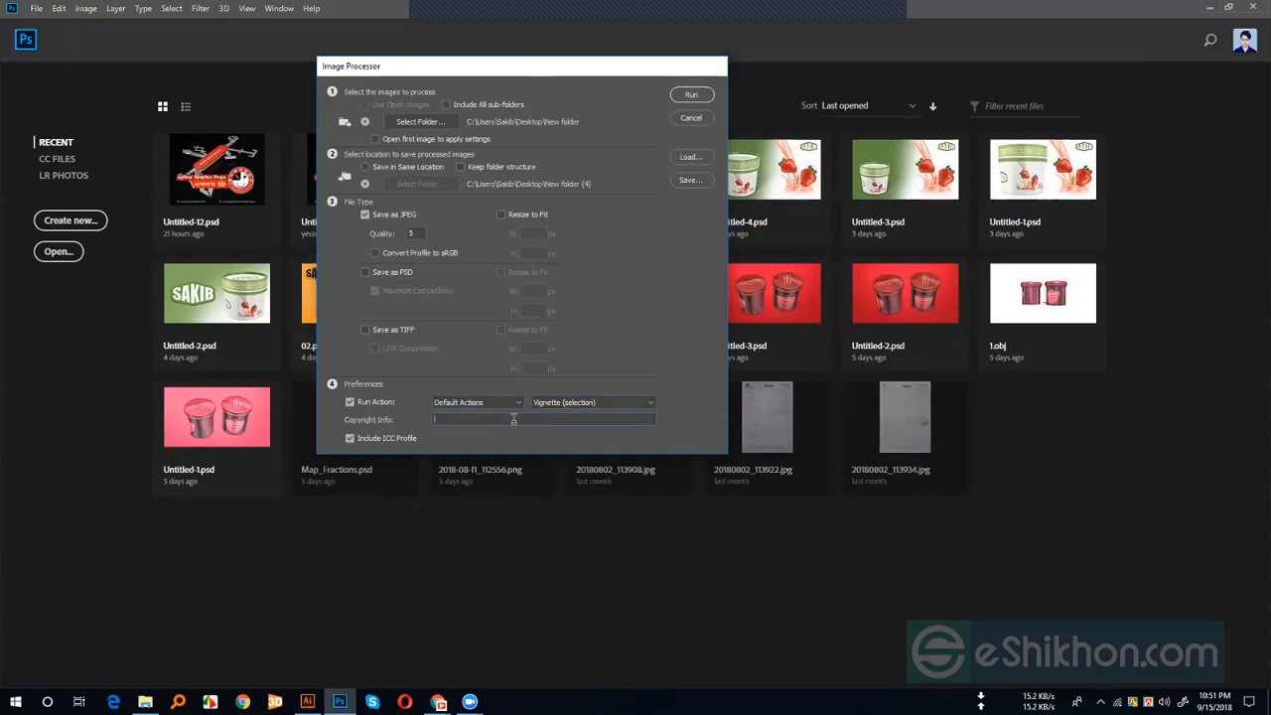
click(349, 402)
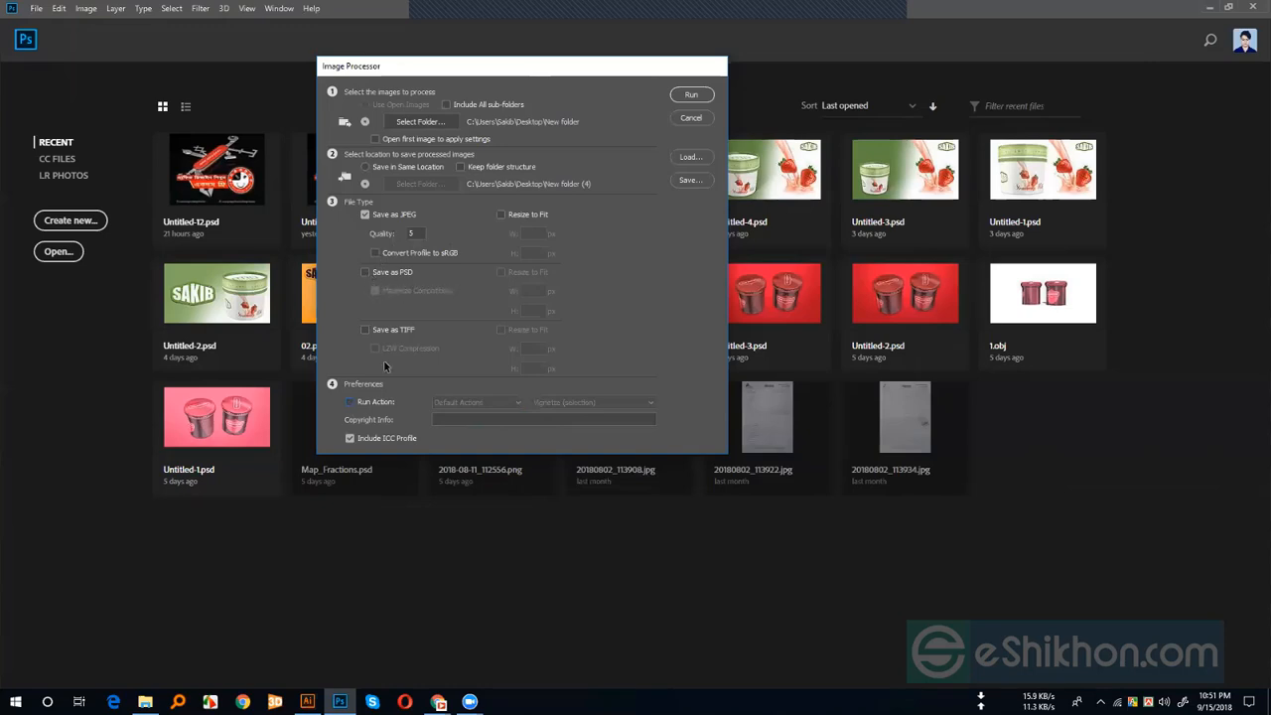
- Turn on Resize to Fit for the JPEG output and enter 99 px as its height
click(502, 215)
click(531, 233)
click(532, 253)
text(99)
- Return to the New folder window and delete Untitled-3.ai from it
key(super+d)
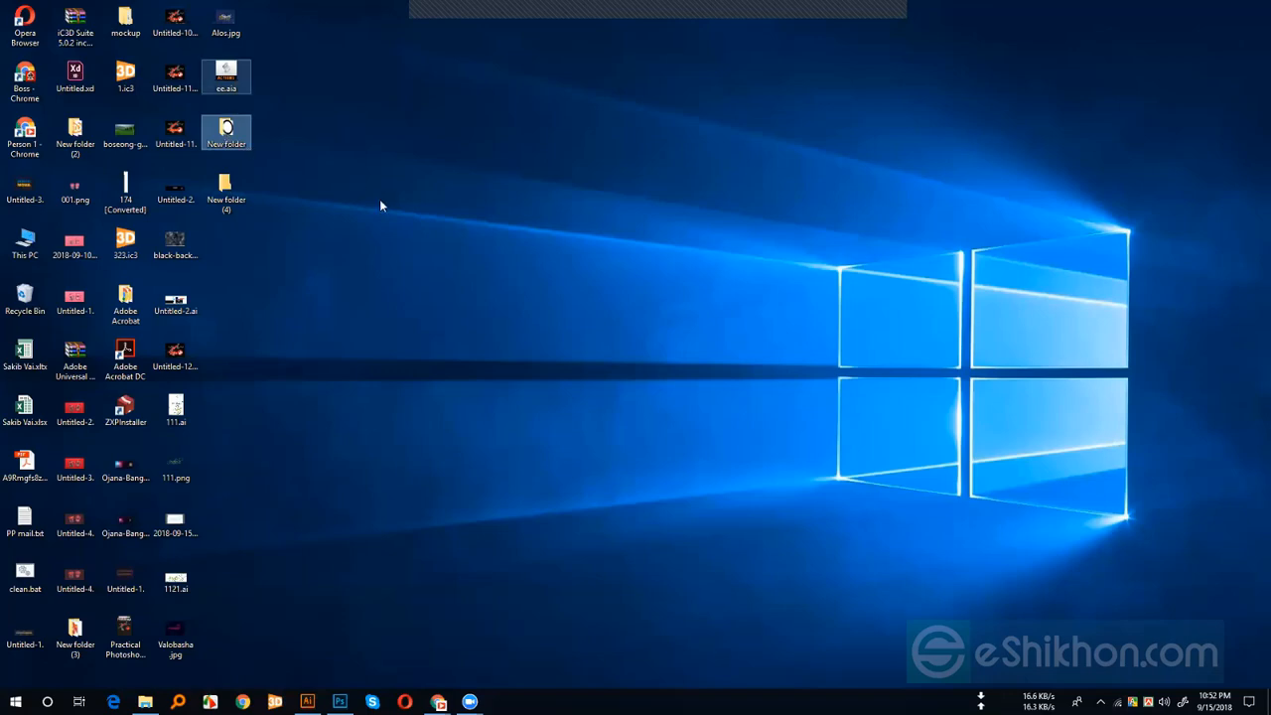
key(alt+Tab)
click(489, 242)
click(482, 212)
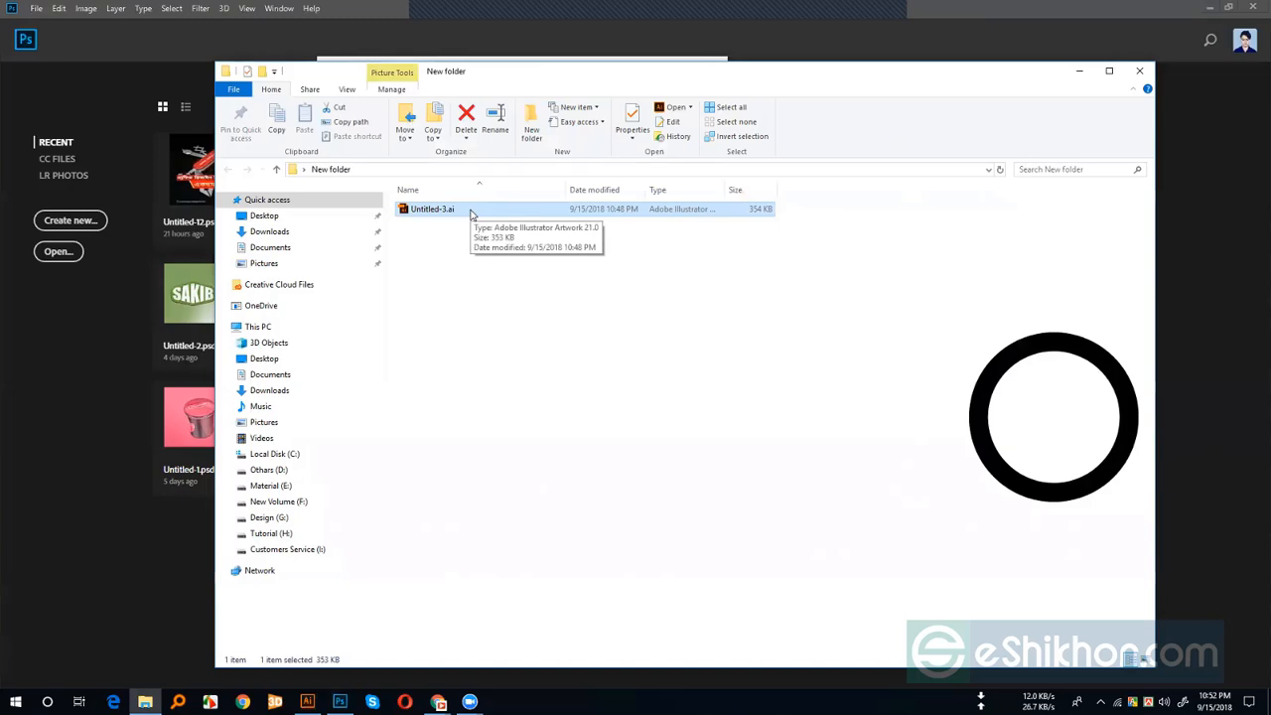
right_click(470, 212)
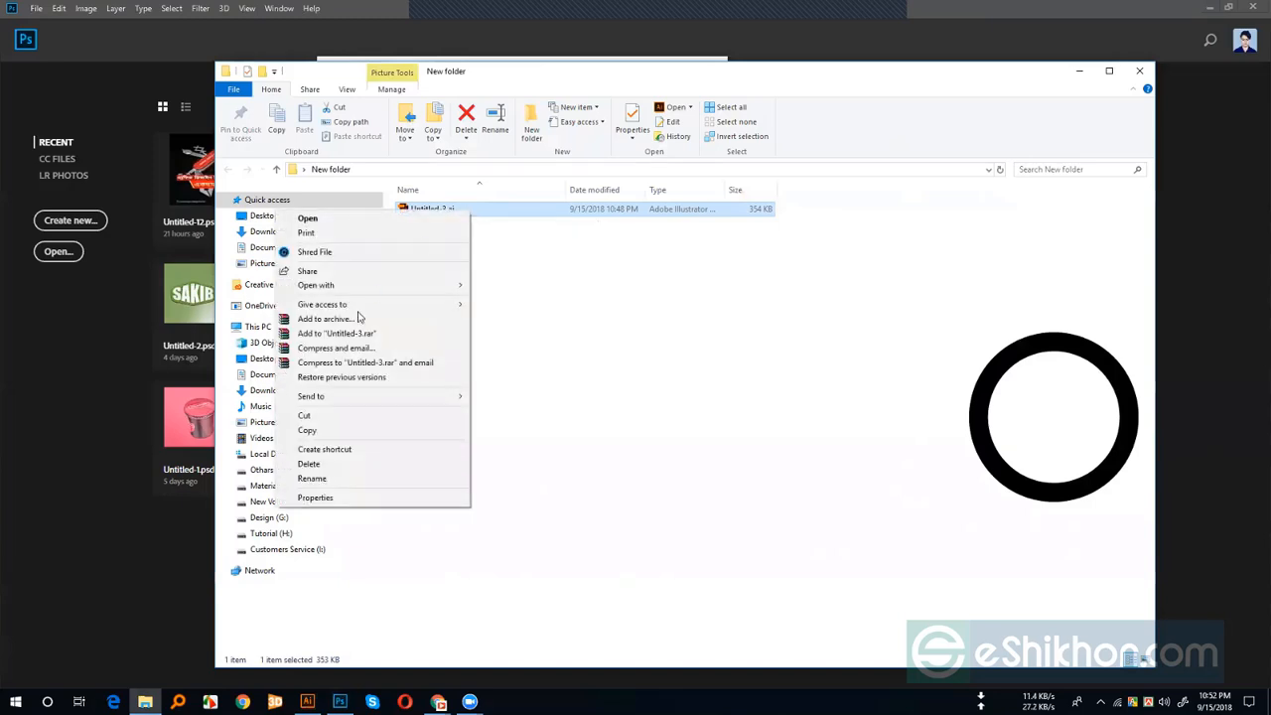
click(348, 464)
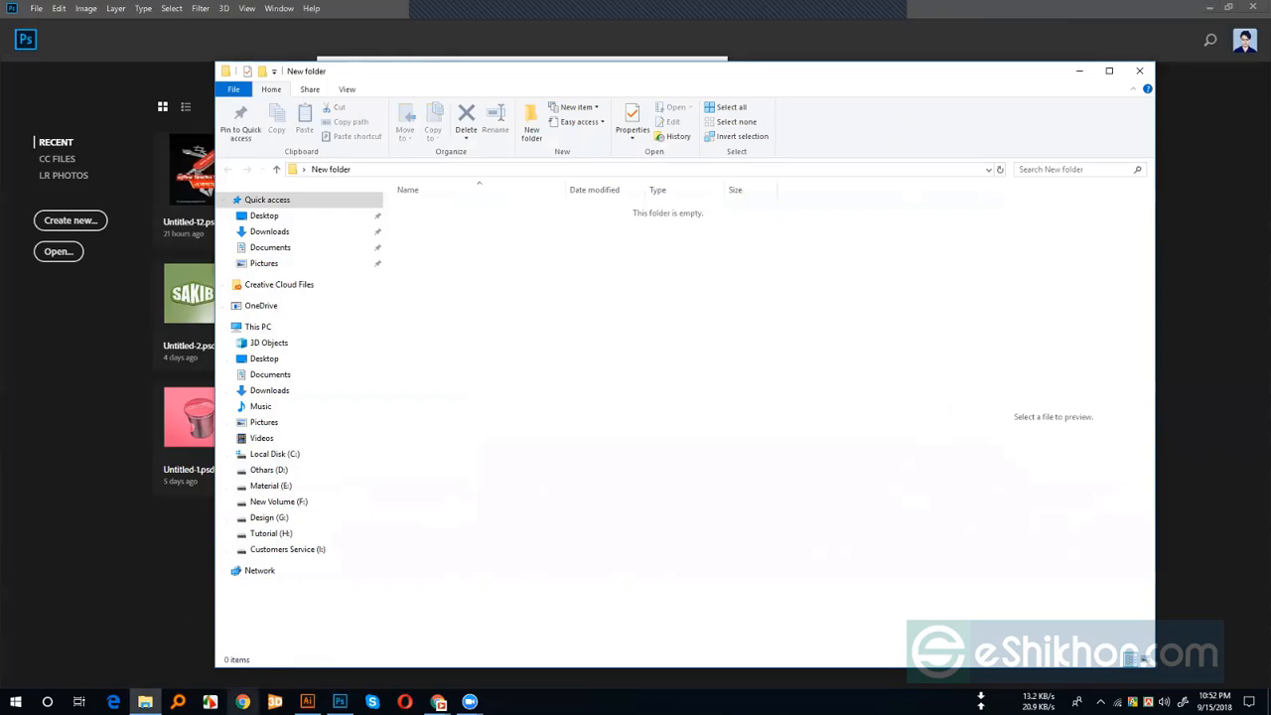
- Switch to Chrome and save the red die-cut business card image as download.jpeg in New folder
click(438, 702)
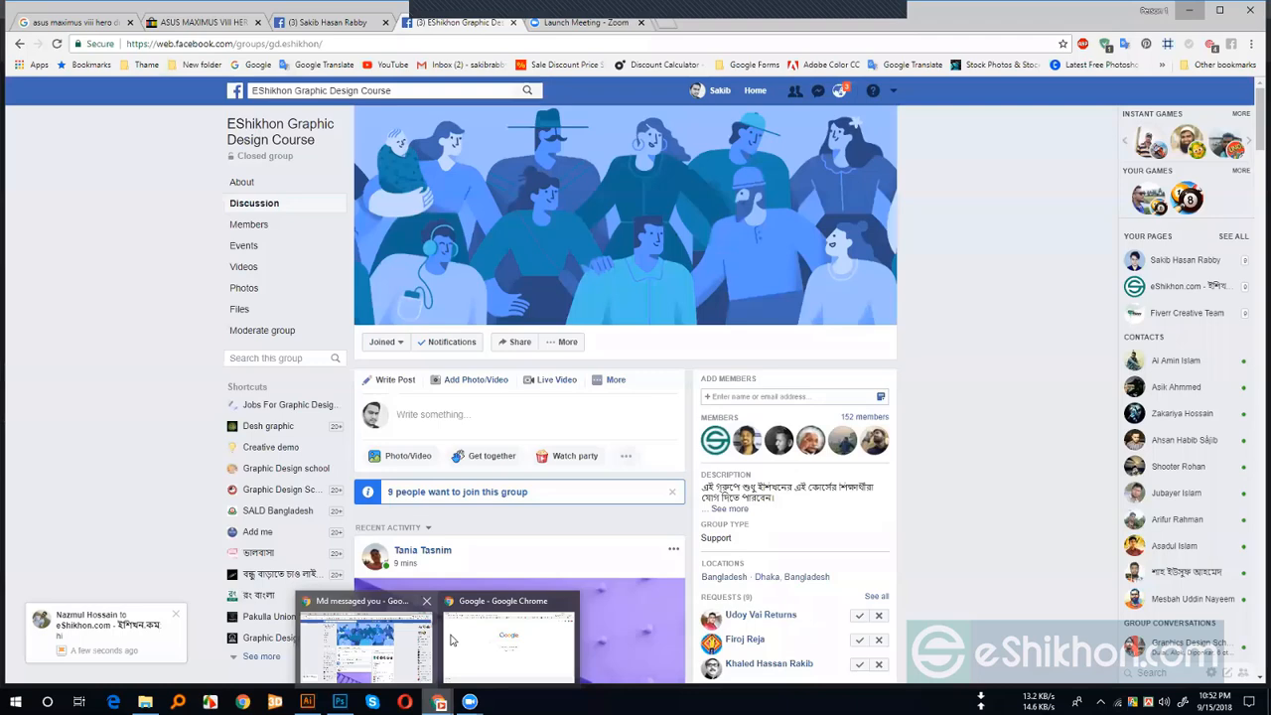
click(366, 644)
click(15, 34)
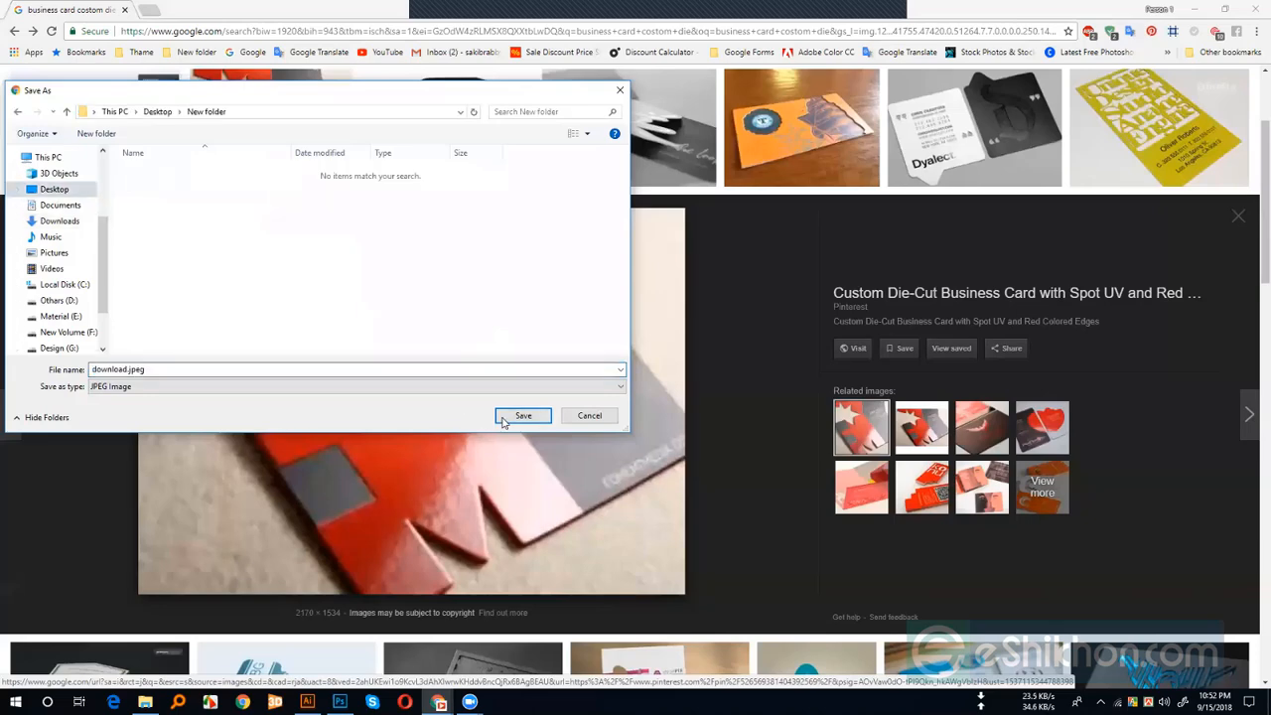
click(524, 415)
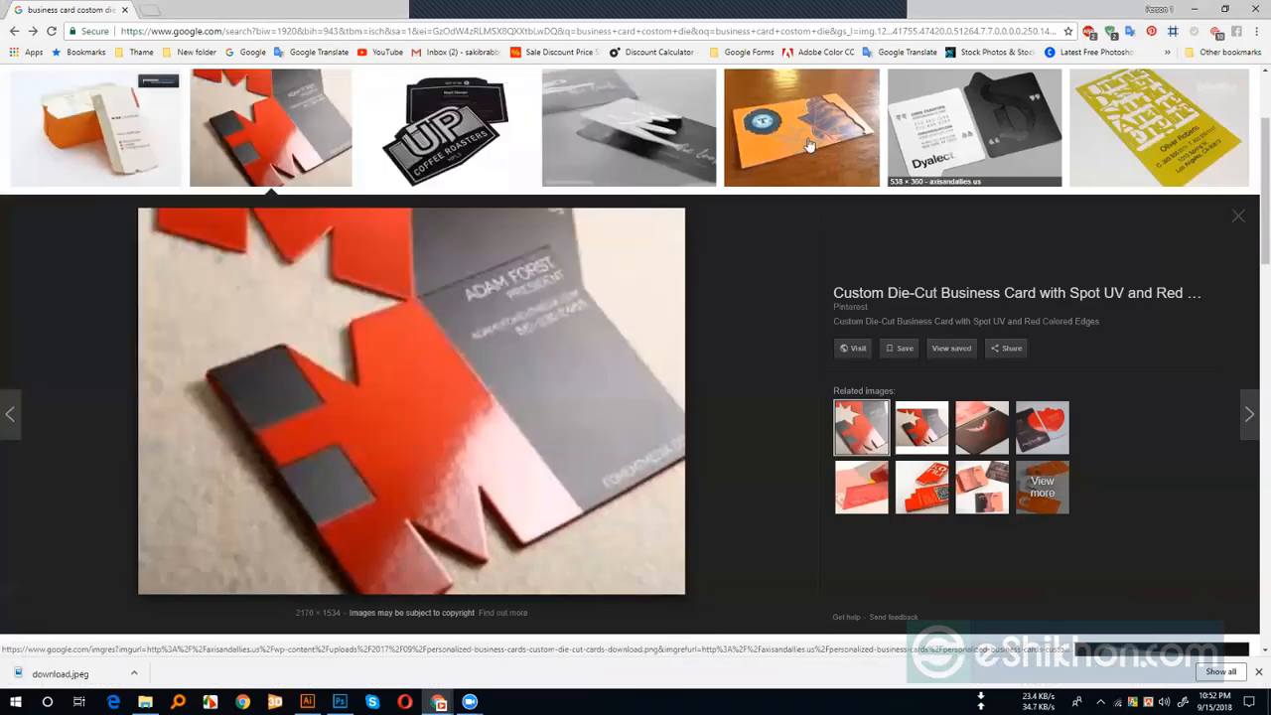
- Save the orange die-cut card and the Dyalect card images to New folder as download (1).jpeg and download (2).jpeg
click(803, 144)
right_click(405, 306)
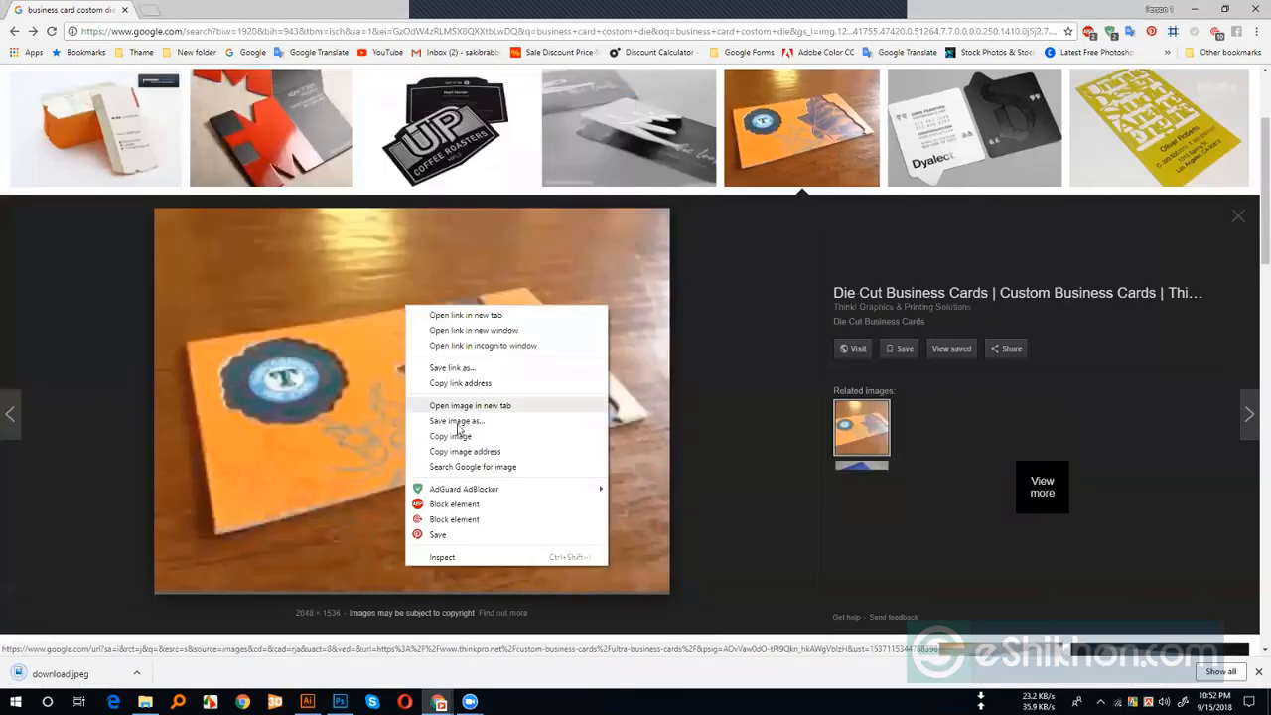
click(447, 420)
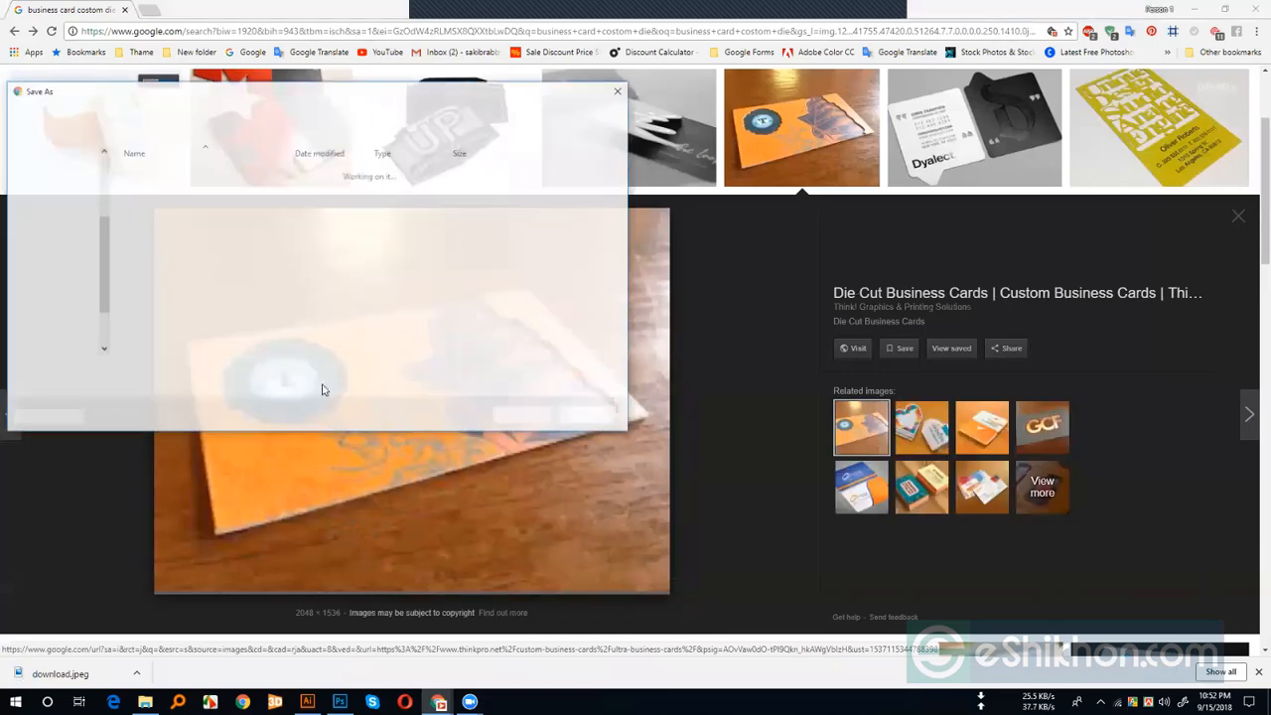
click(510, 419)
key(Right)
right_click(429, 342)
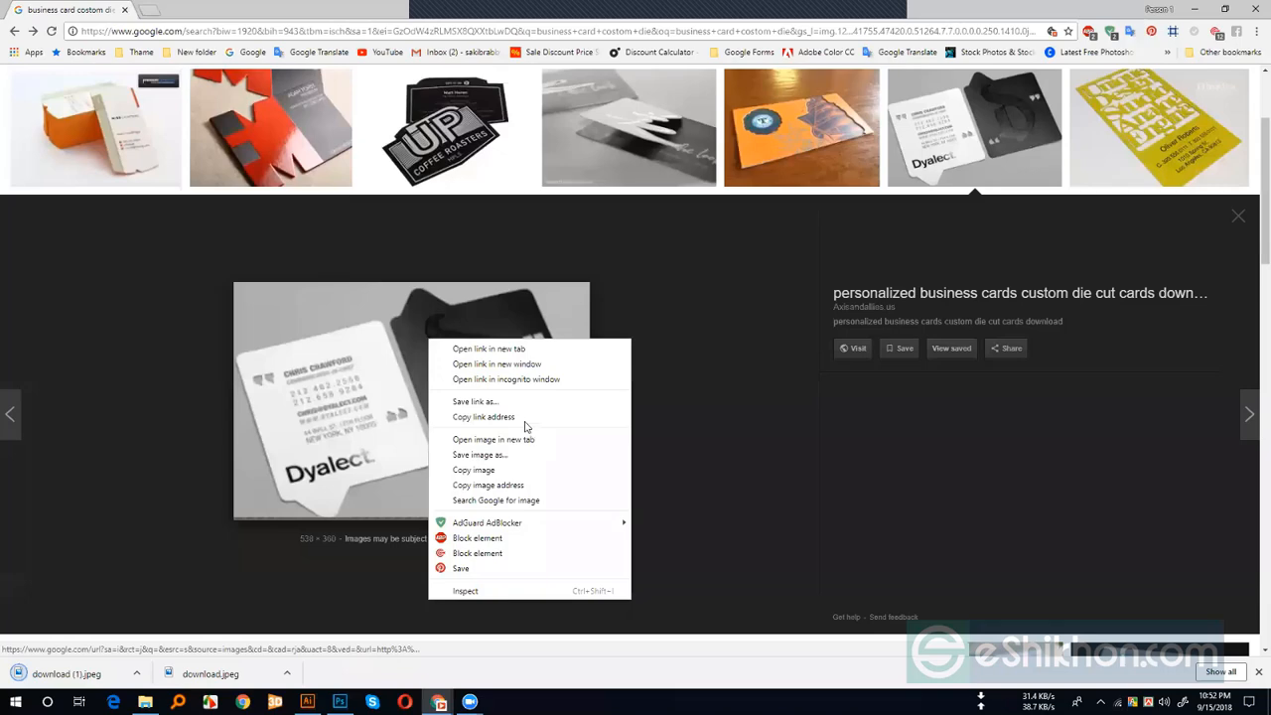
- Open the related Print Storm spot UV business card image and save it as images.jpeg in New folder
click(965, 425)
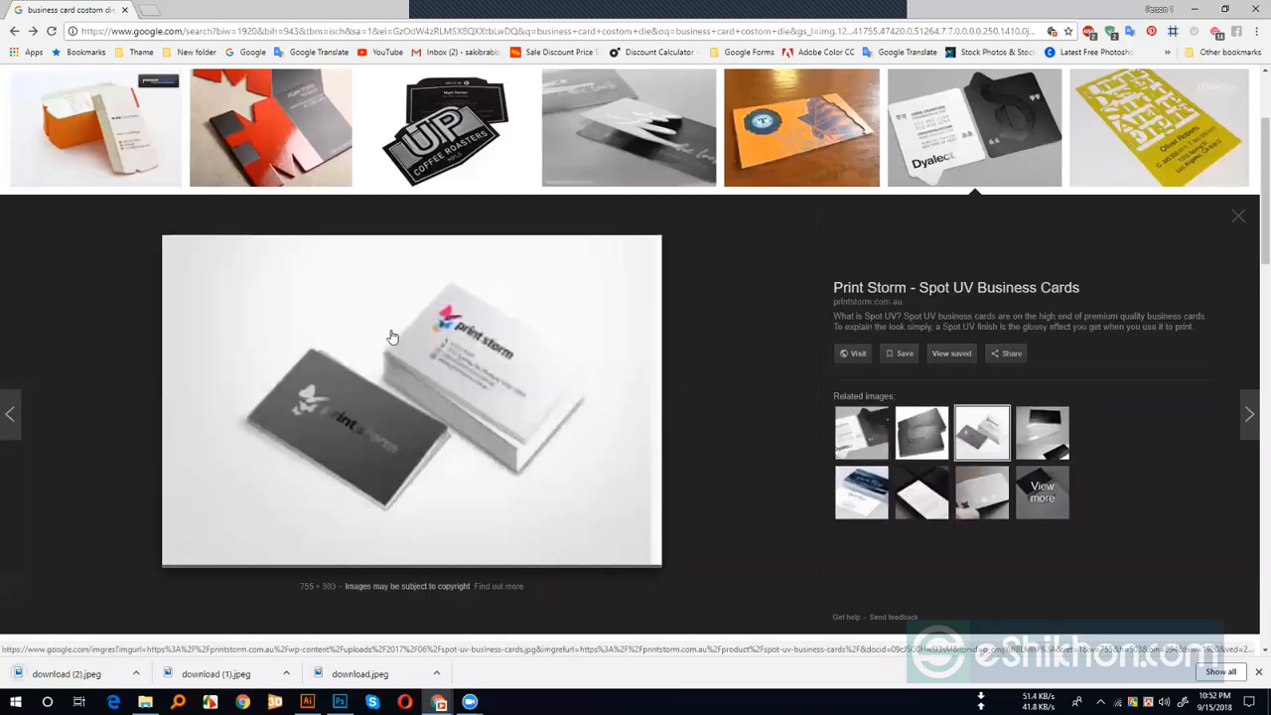
right_click(391, 336)
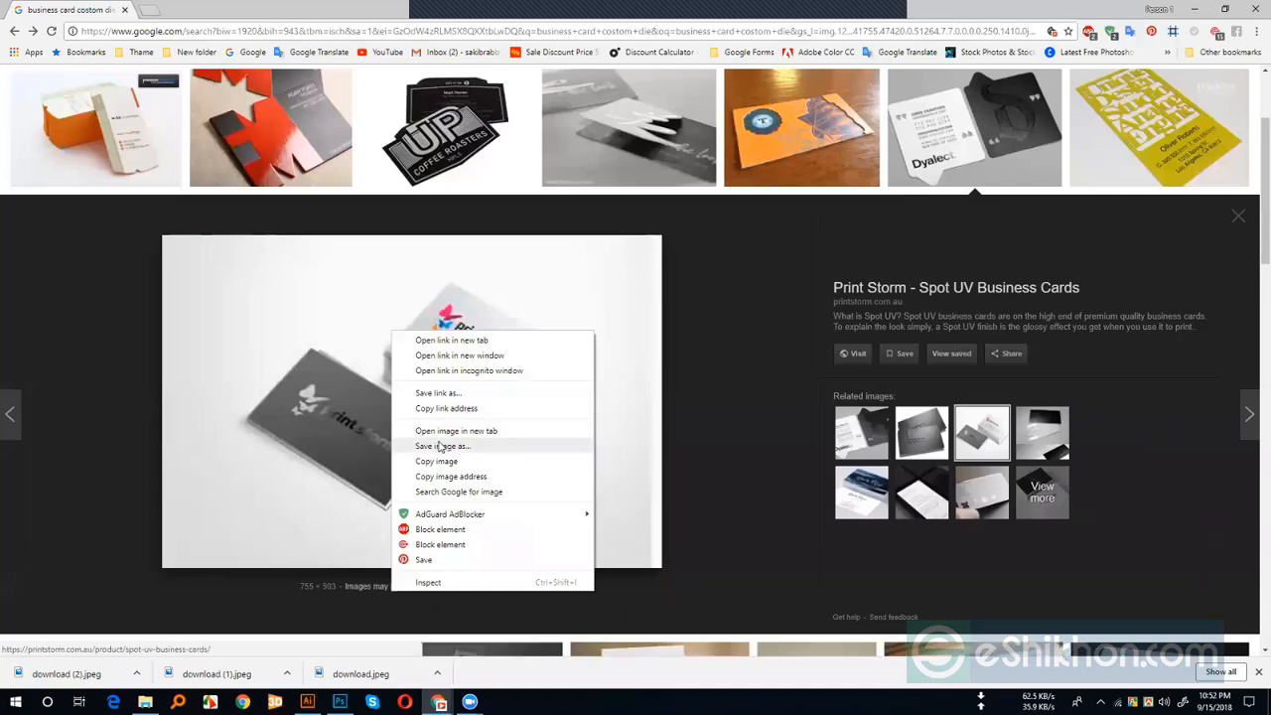
click(439, 447)
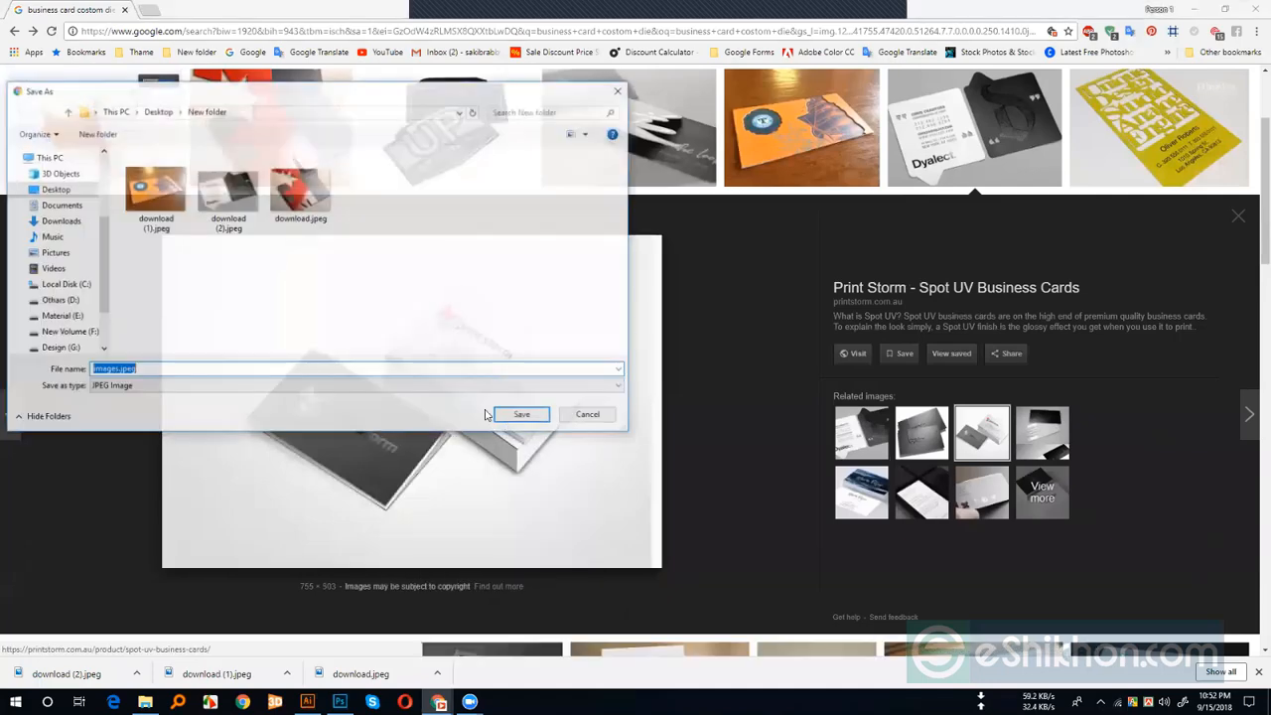
key(Return)
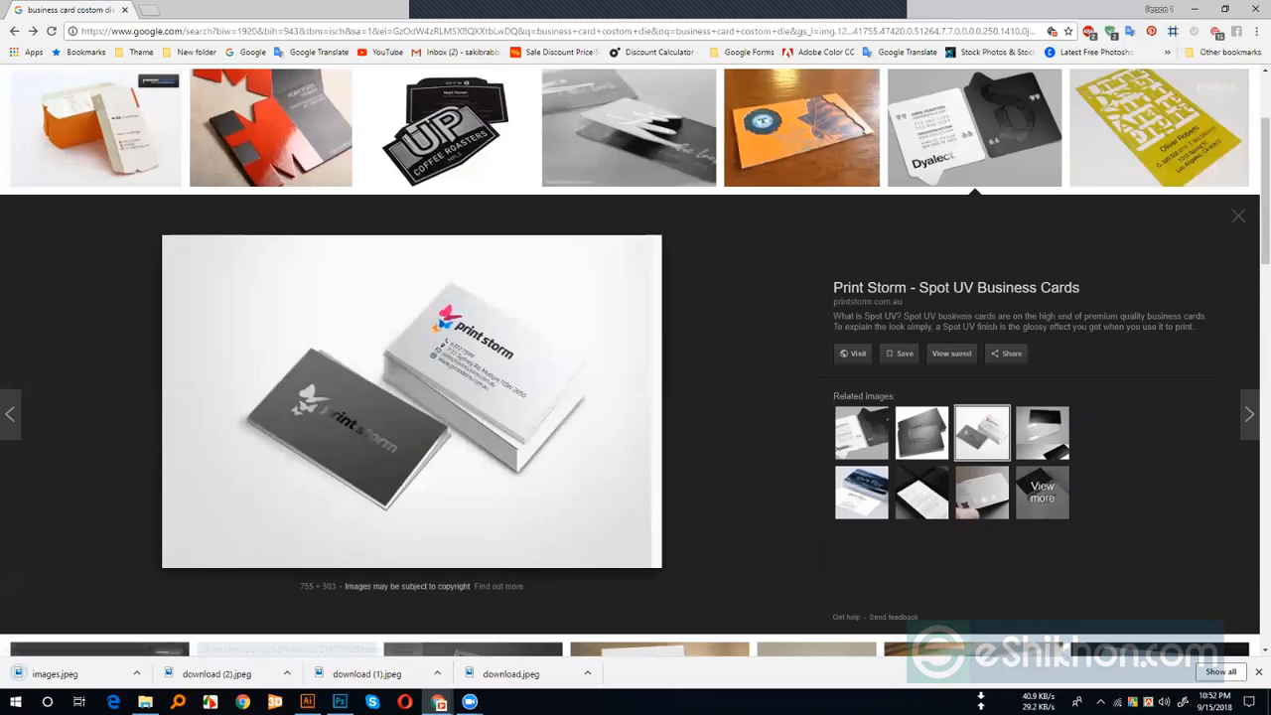
- Switch briefly to Photoshop, then open New folder from the desktop to check the saved images
click(339, 701)
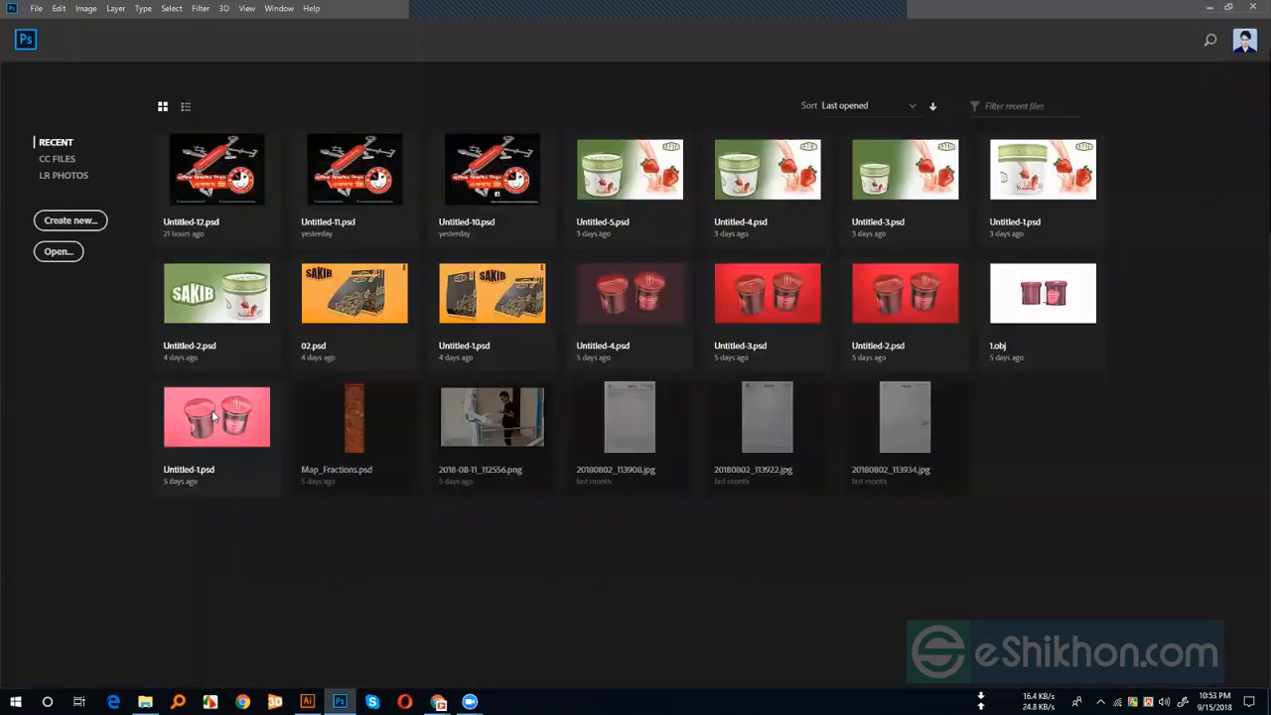
key(super+d)
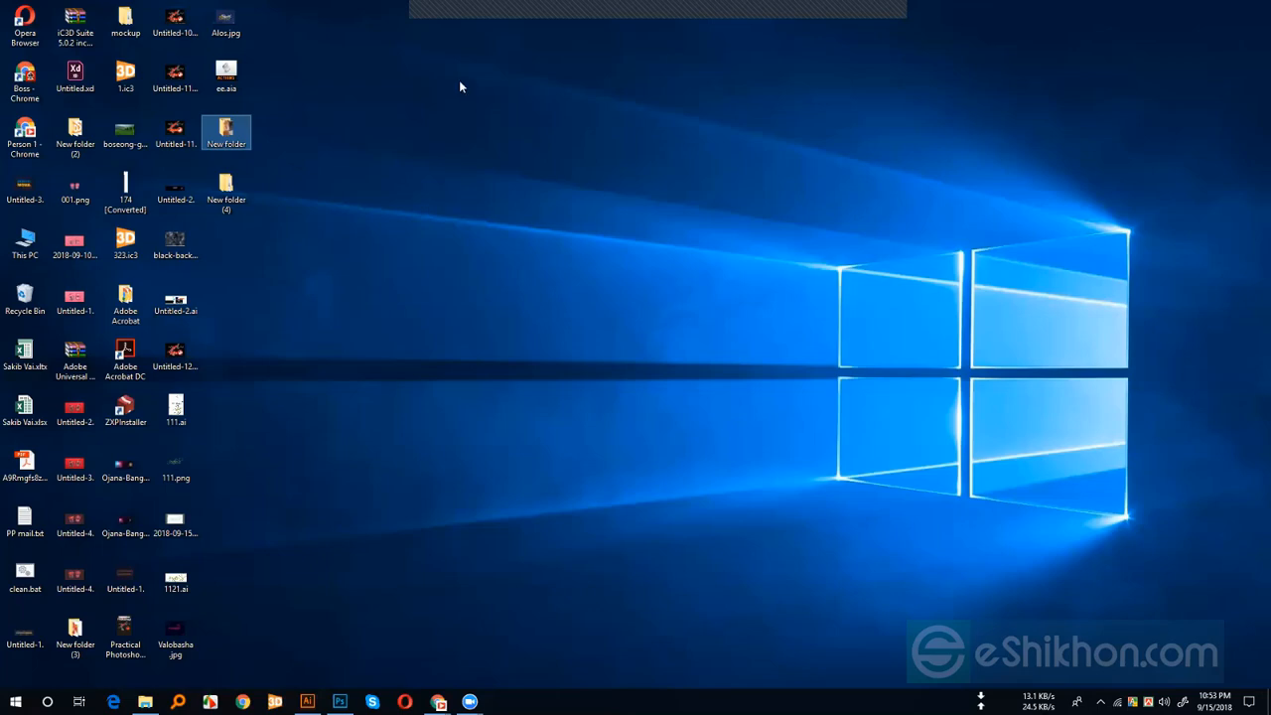
key(Return)
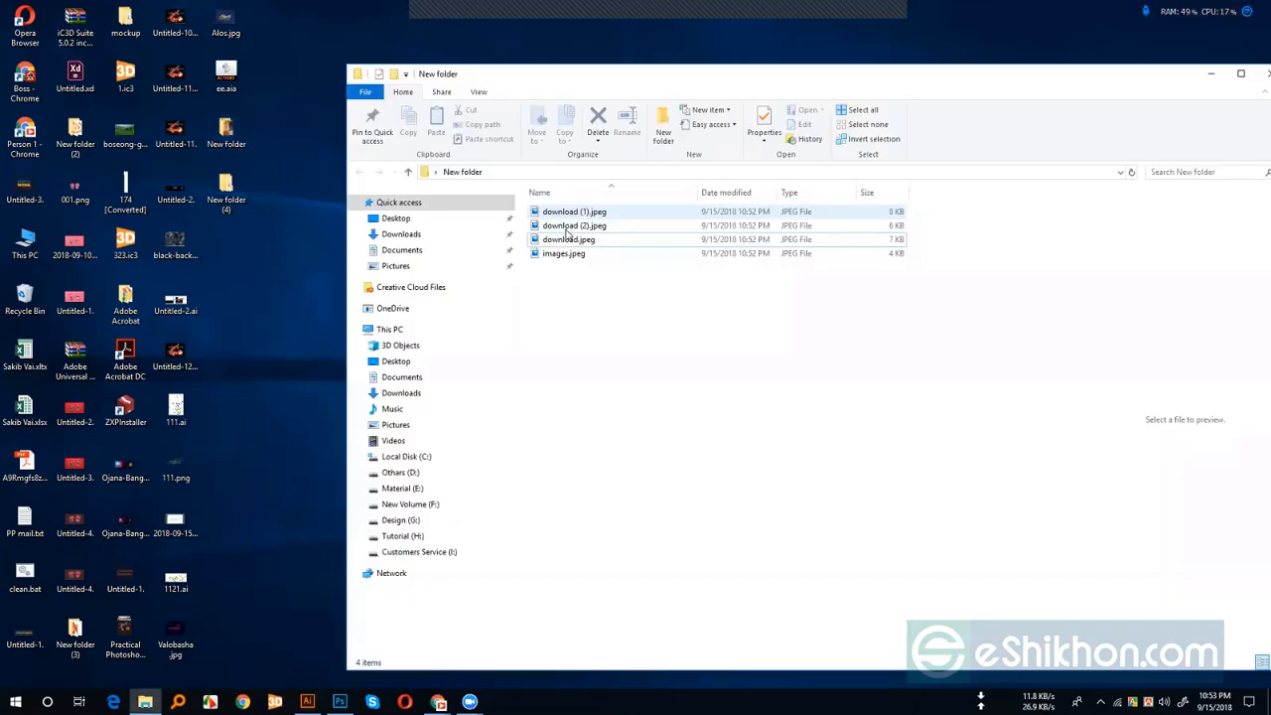